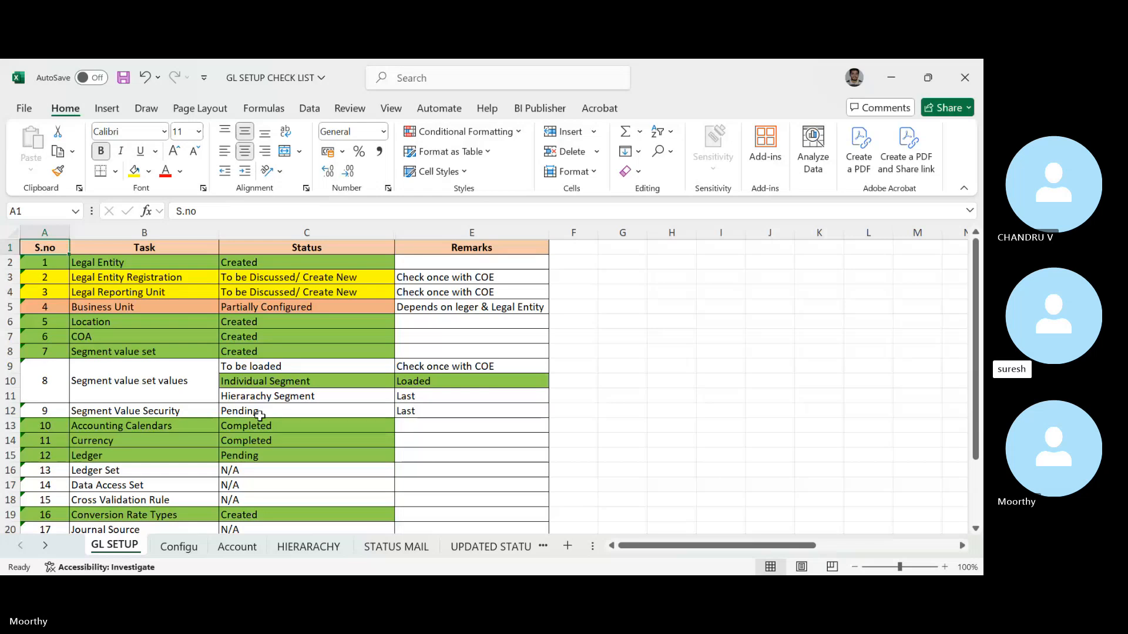
key(Right)
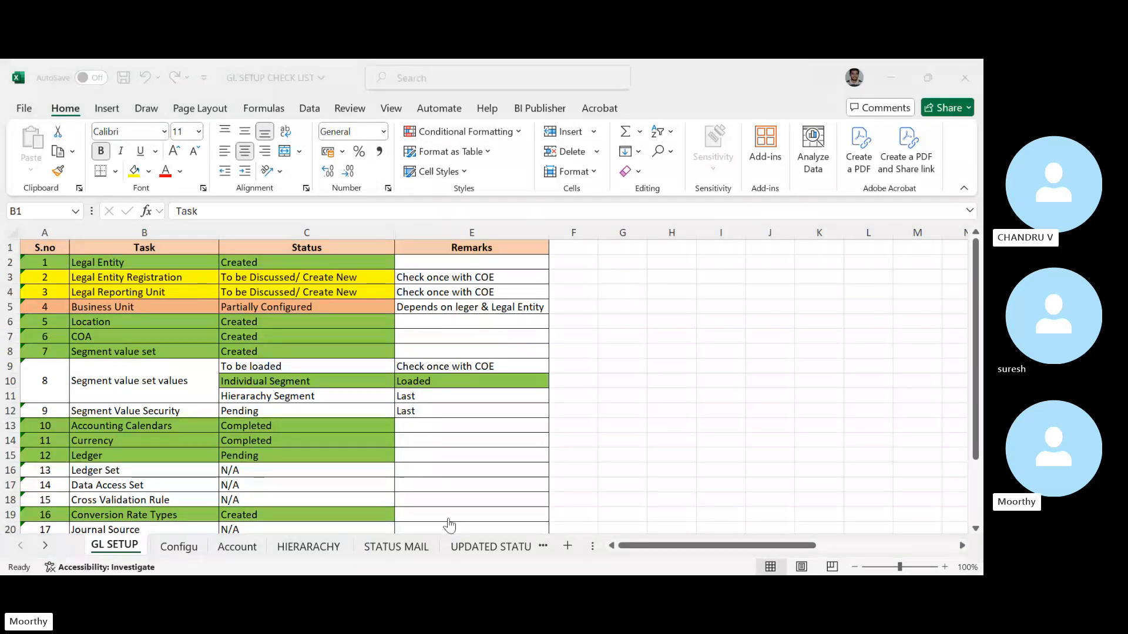
click(580, 354)
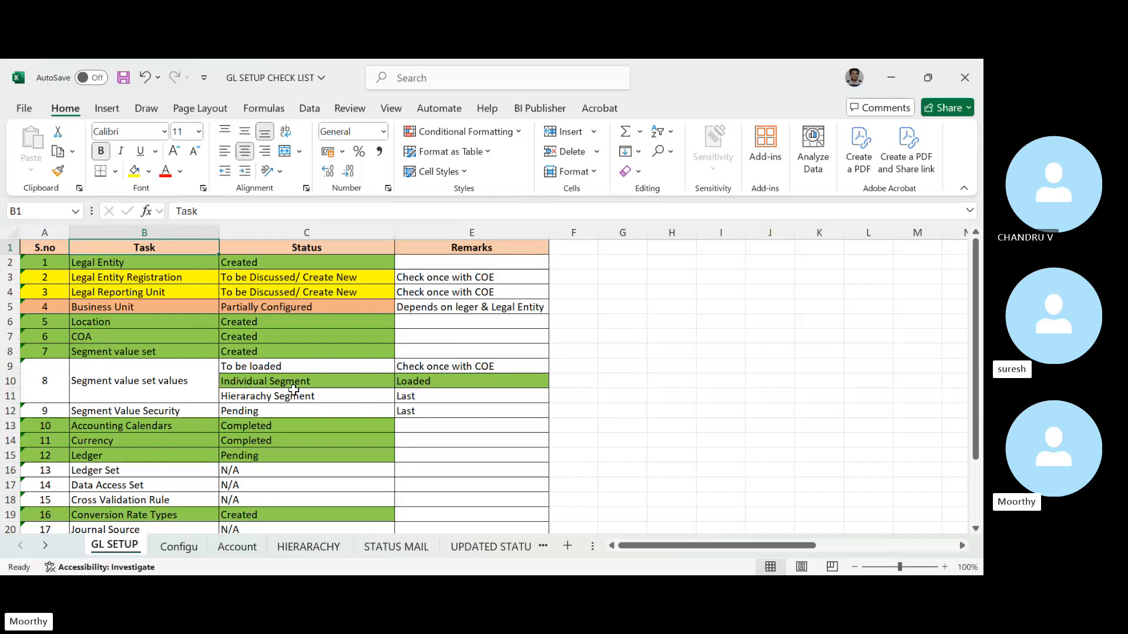
click(205, 336)
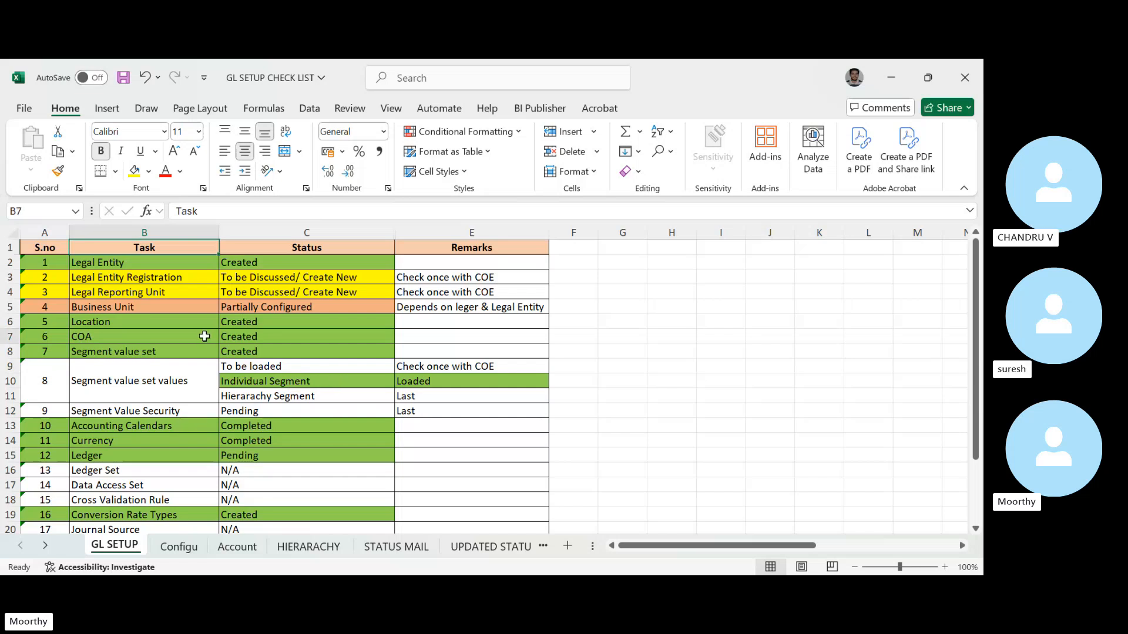
key(Up)
key(Up)
key(Up)
key(Up)
key(Up)
key(Up)
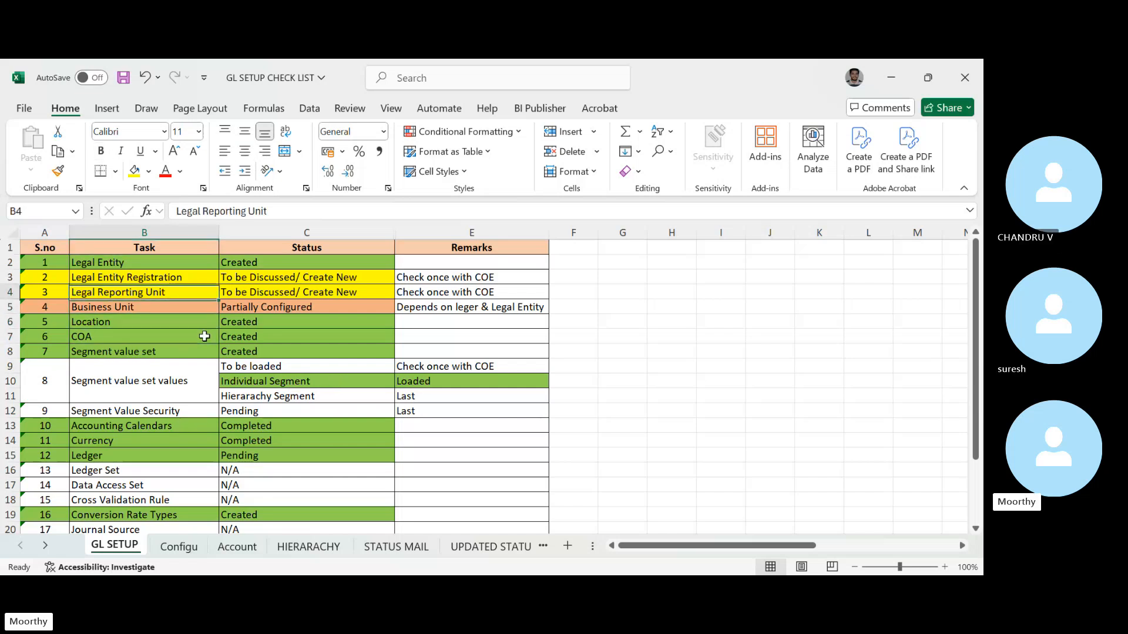
key(Left)
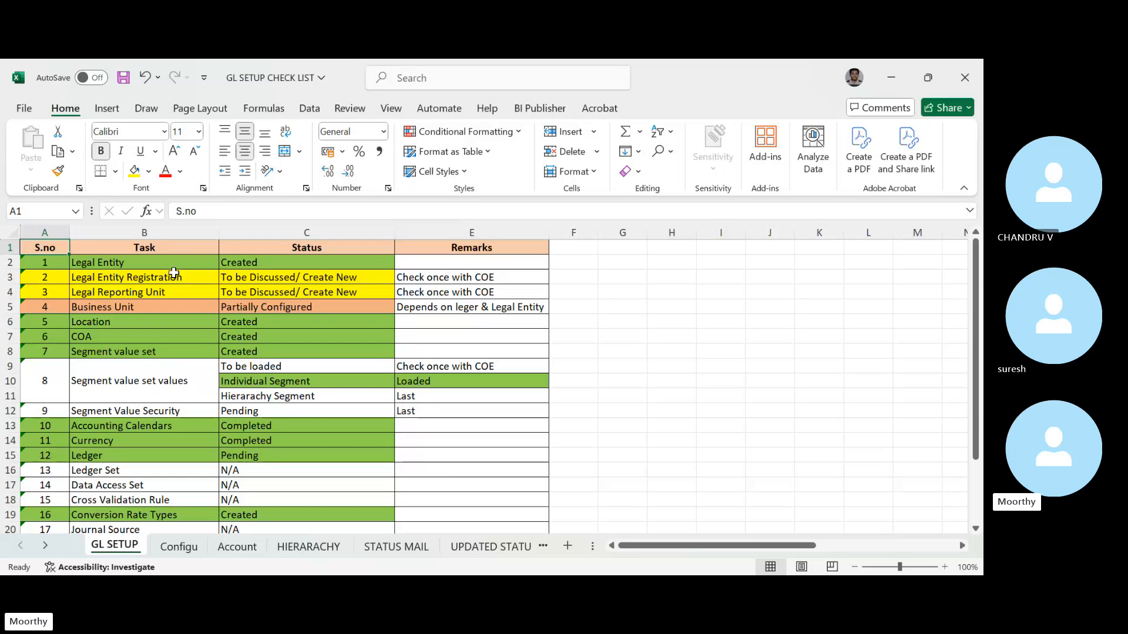
- Examine the Legal Entity, Legal Entity Registration and Legal Reporting Unit tasks in the GL setup checklist, ending at Business Unit
click(118, 264)
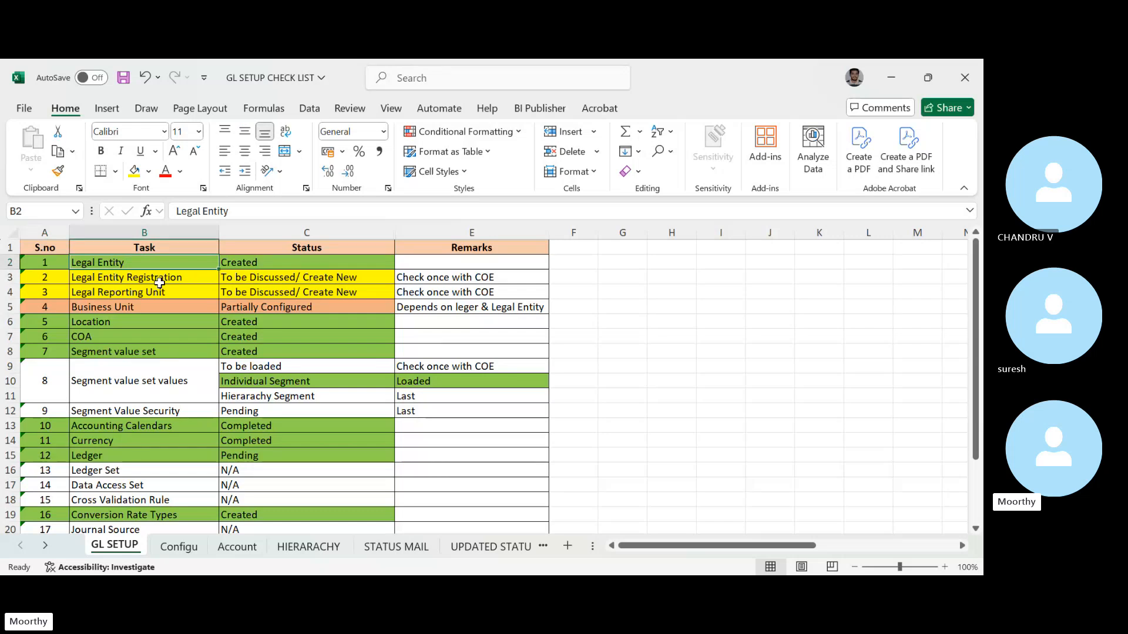
key(Down)
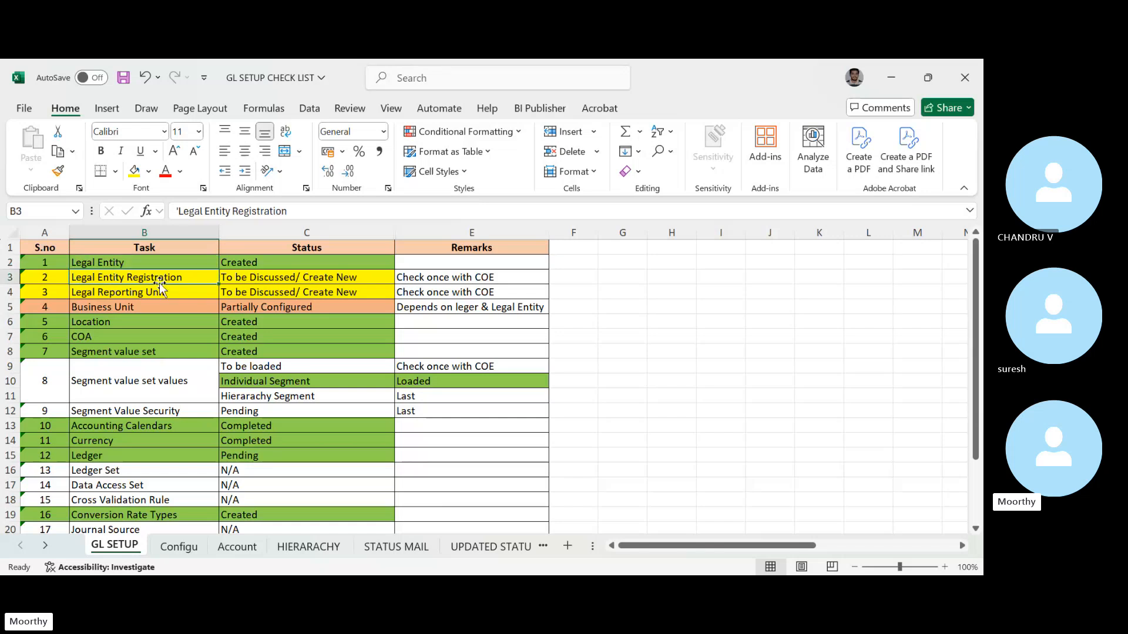
key(Up)
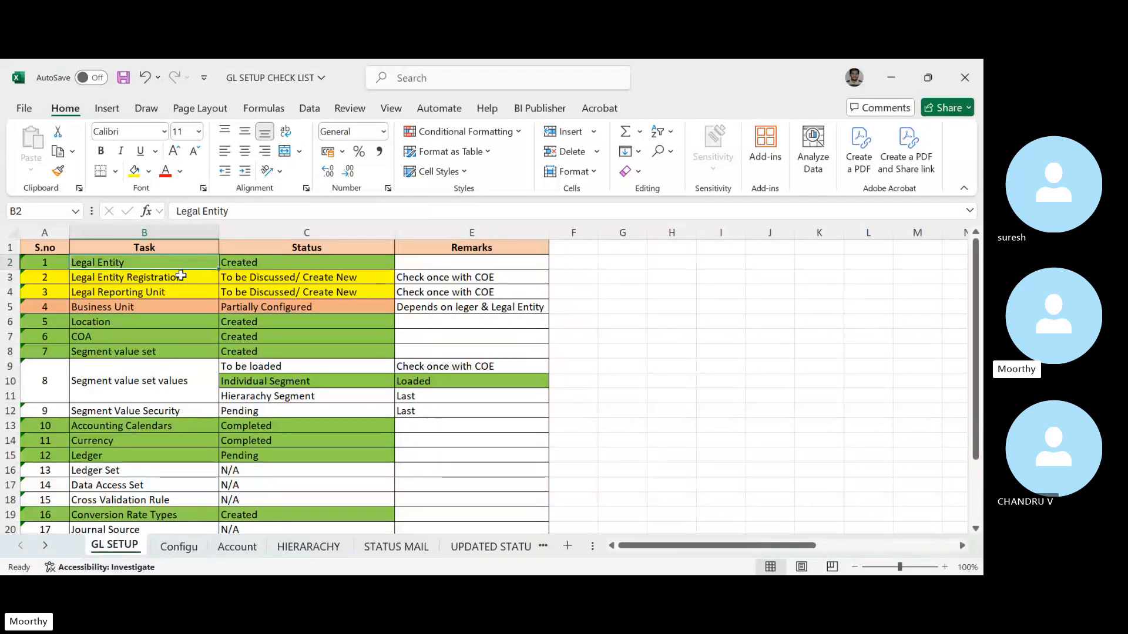
click(181, 280)
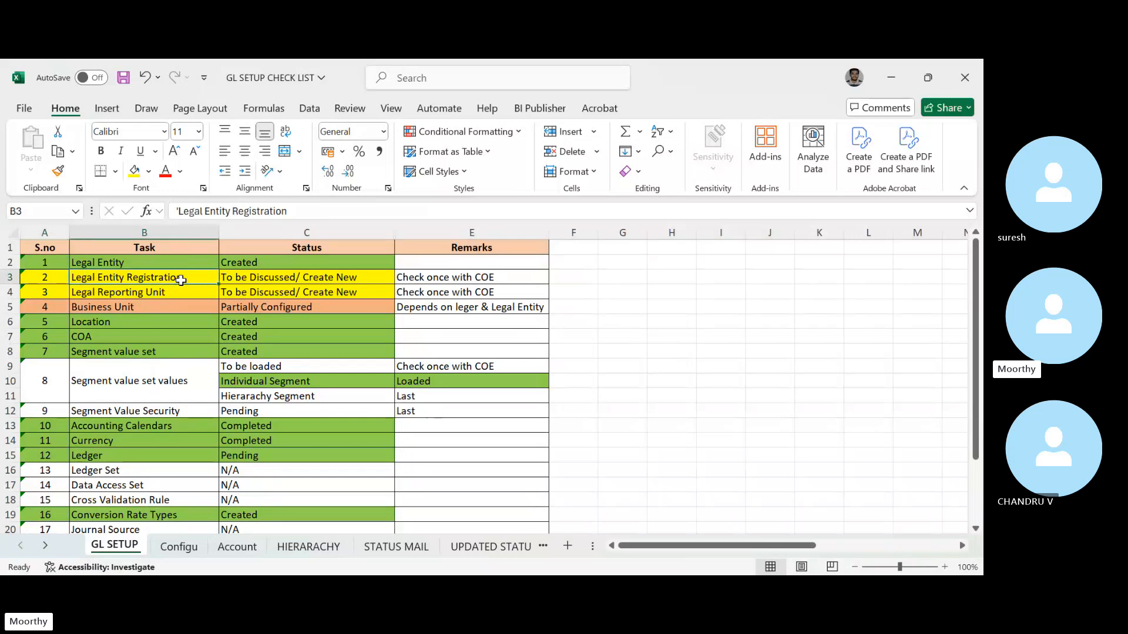
key(Down)
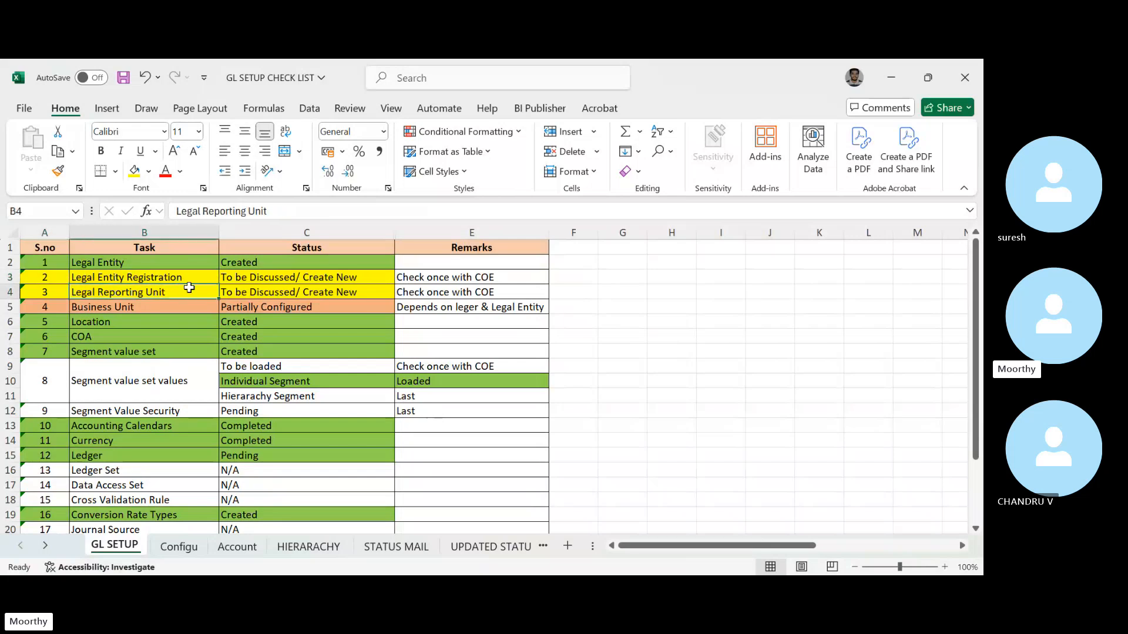
click(135, 264)
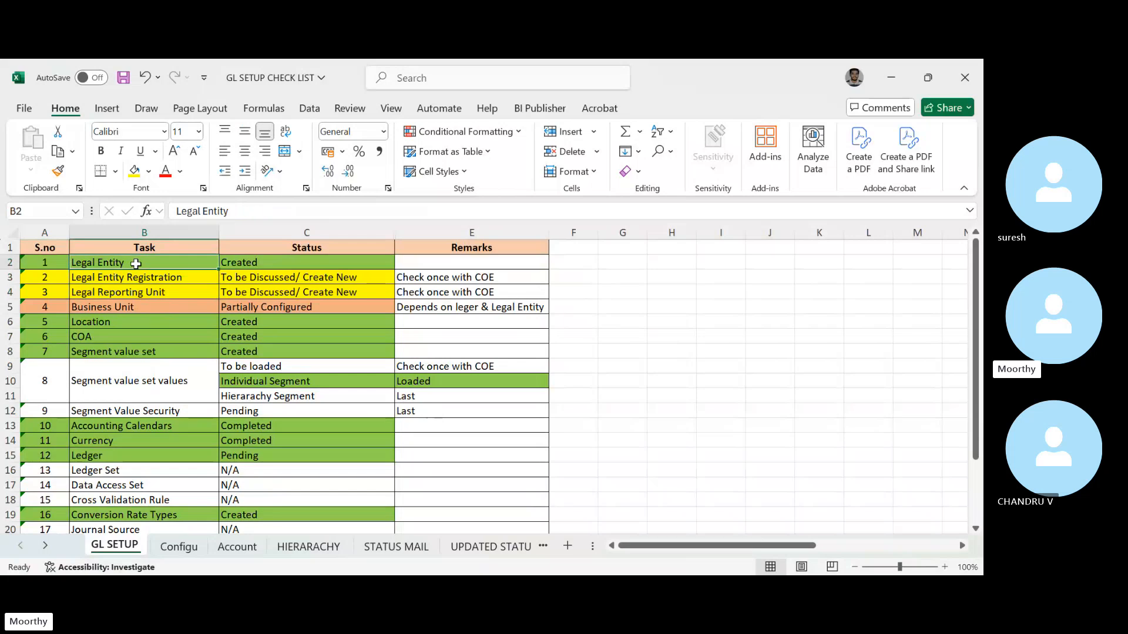
key(Down)
key(Down)
key(Down)
key(Up)
key(Up)
key(Up)
key(Down)
key(Down)
key(Down)
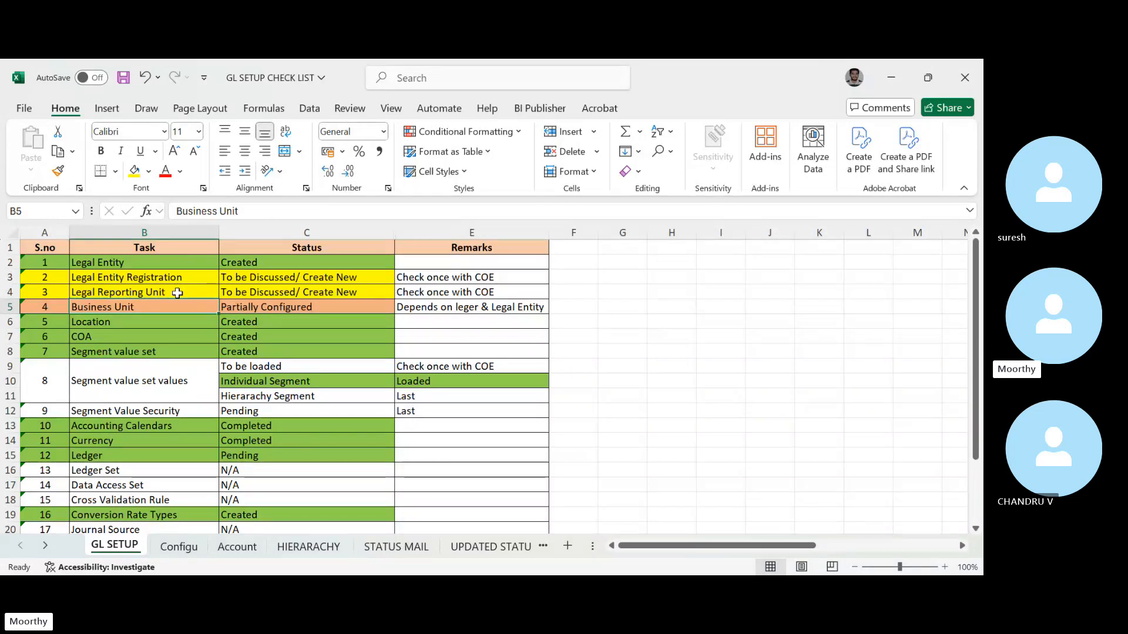
- Go through the checklist tasks one by one from Location down to AutoPost Criteria Sets
key(Down)
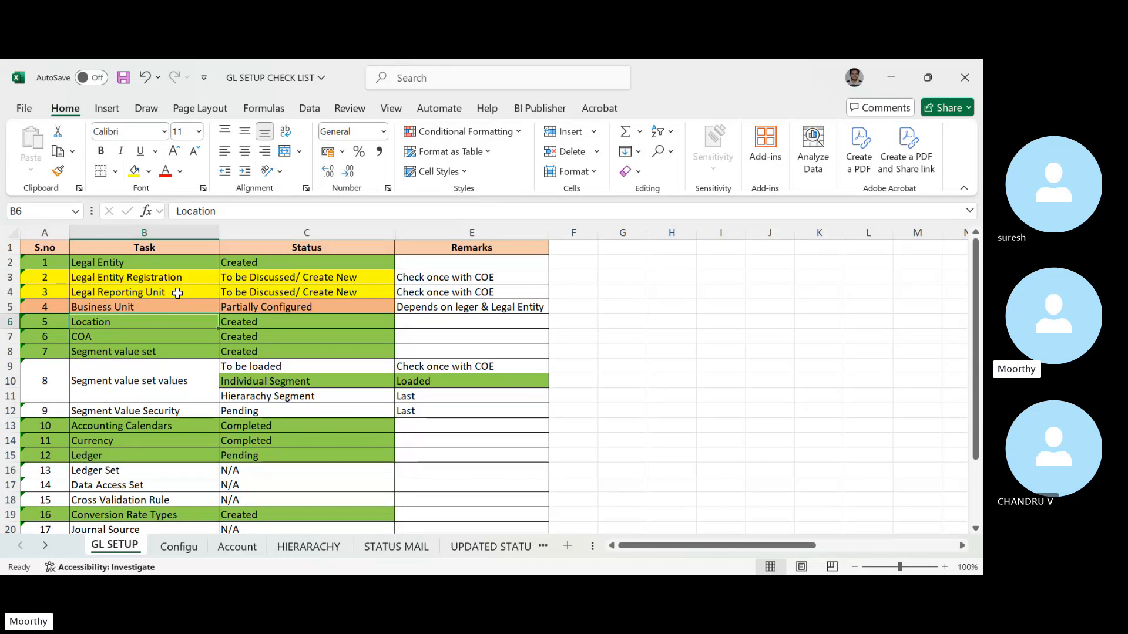
key(Down)
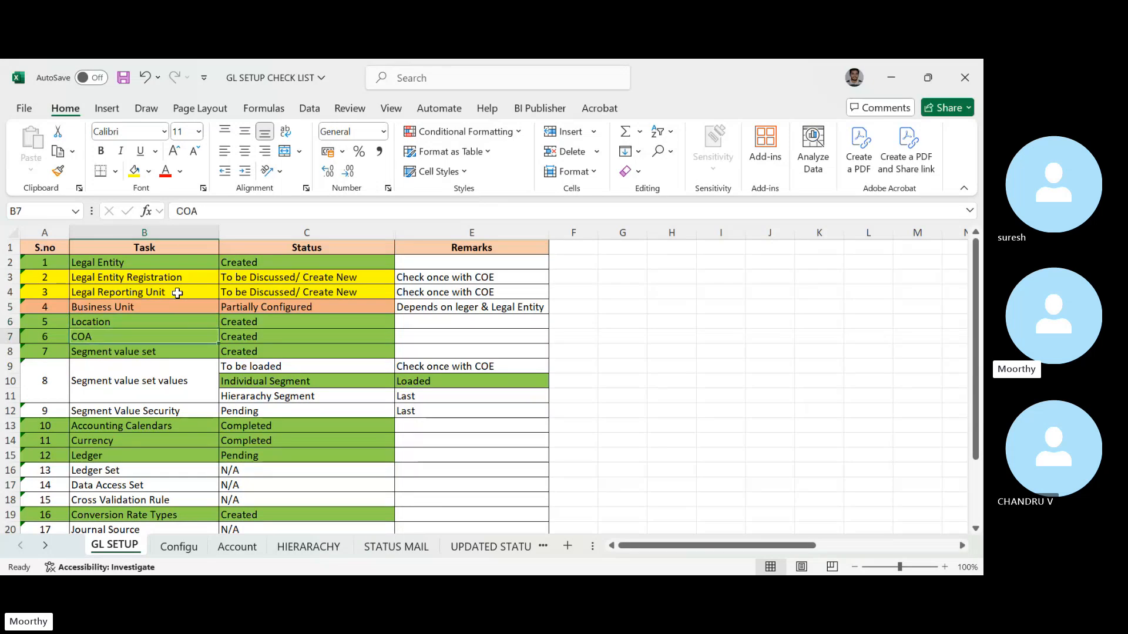
key(Down)
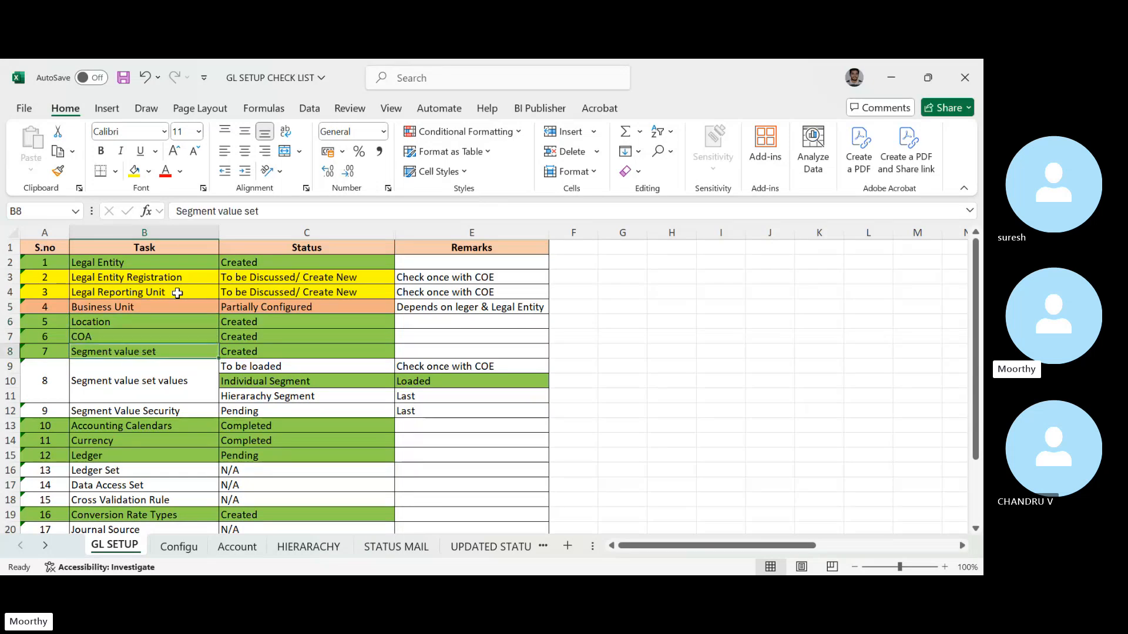
key(Down)
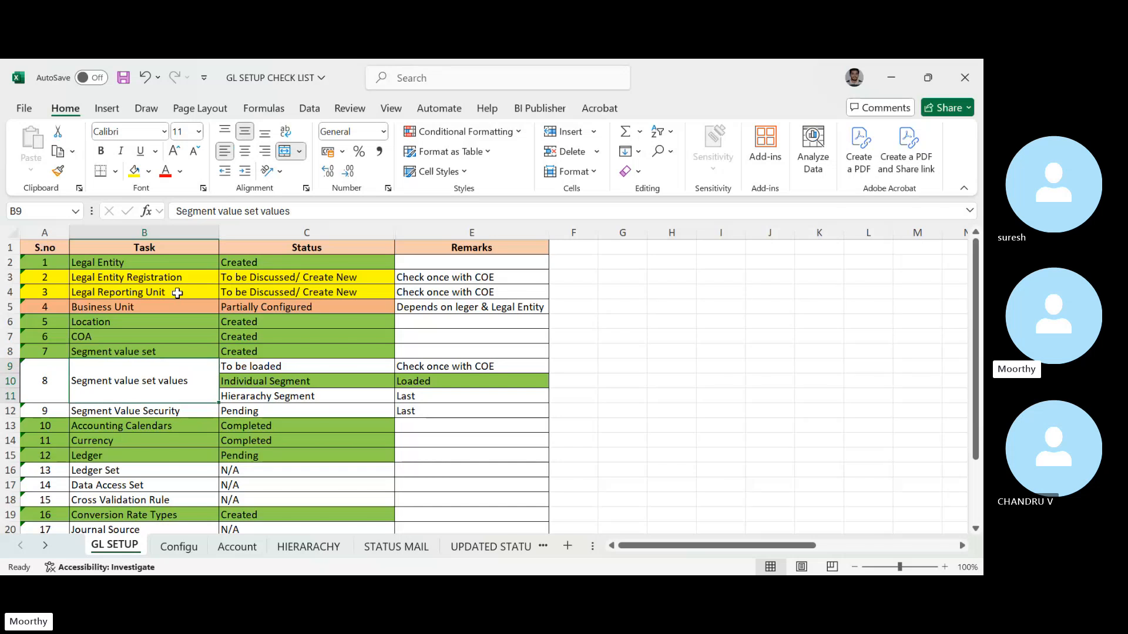
key(Down)
key(Down)
key(Down)
key(Down)
key(Down)
key(Down)
key(Down)
key(Down)
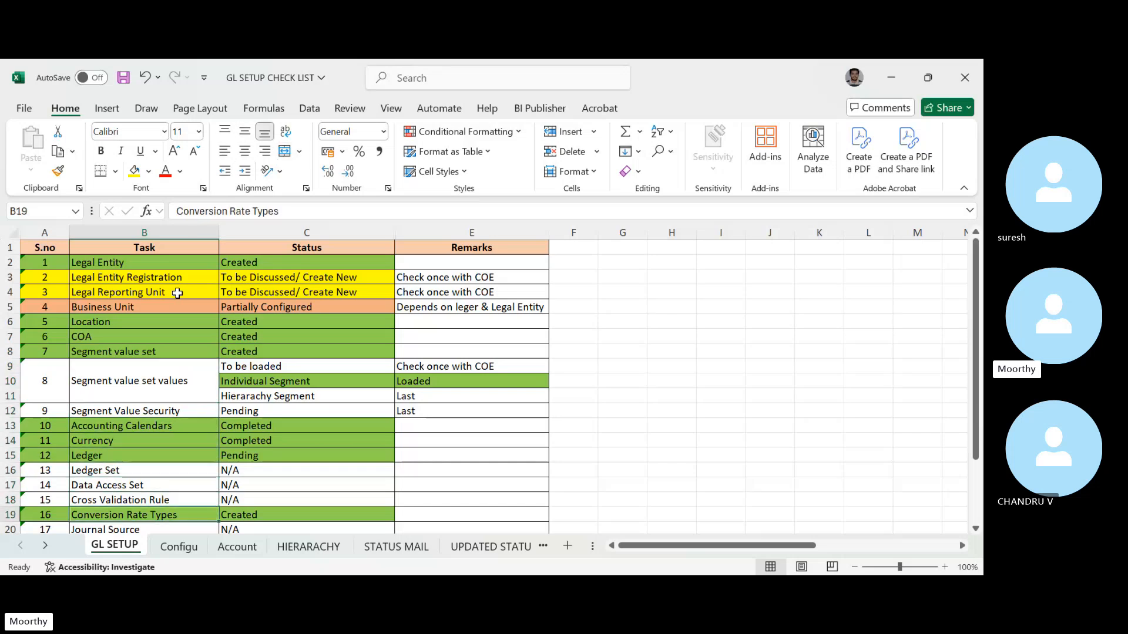
key(Down)
key(Down)
key(Down)
key(Down)
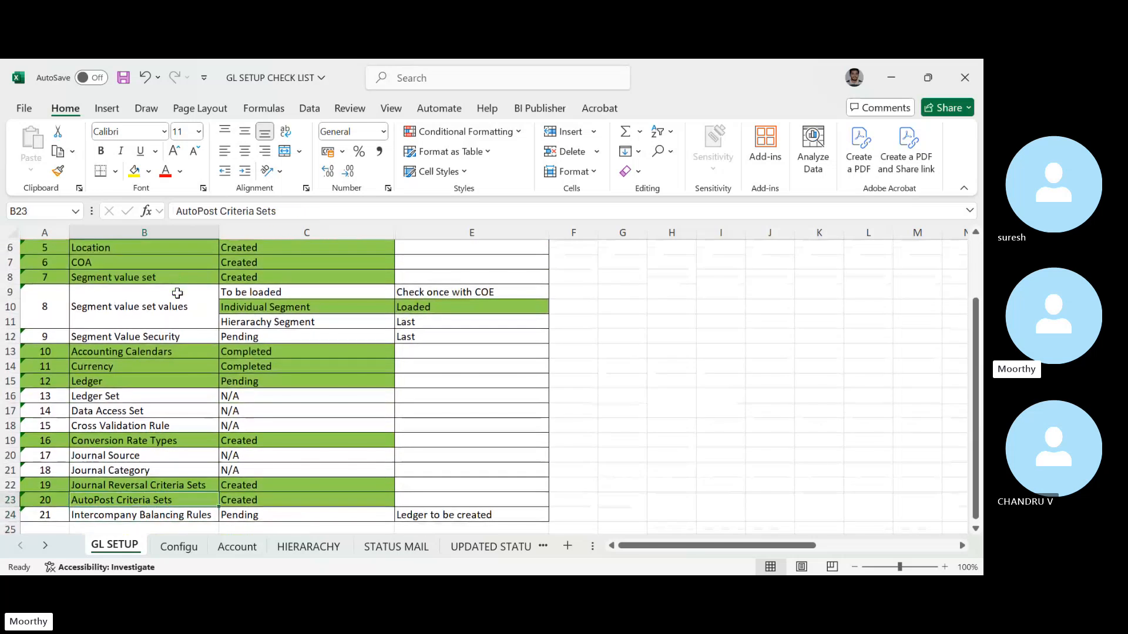
- Return to the start of the checklist and re-examine the three legal entity tasks in rows 2 to 4
key(Up)
key(Up)
key(Up)
key(Up)
key(Up)
key(Up)
key(Up)
key(Up)
key(Up)
key(Up)
key(Up)
key(Up)
key(Up)
key(Up)
key(Up)
key(Up)
key(Up)
key(Up)
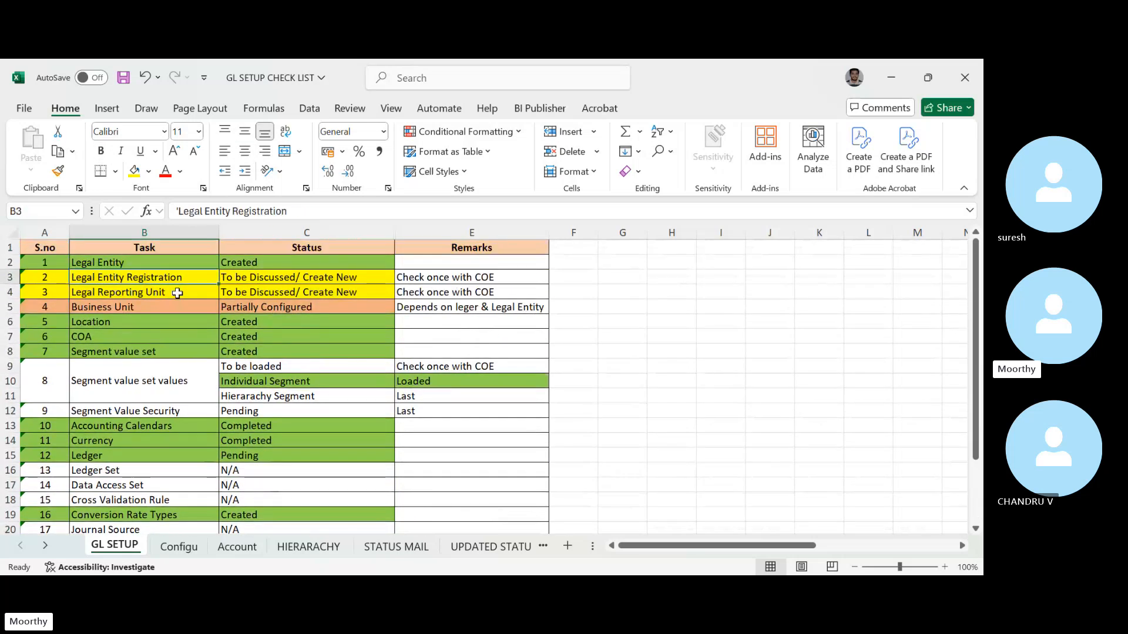
key(Up)
key(Down)
key(Up)
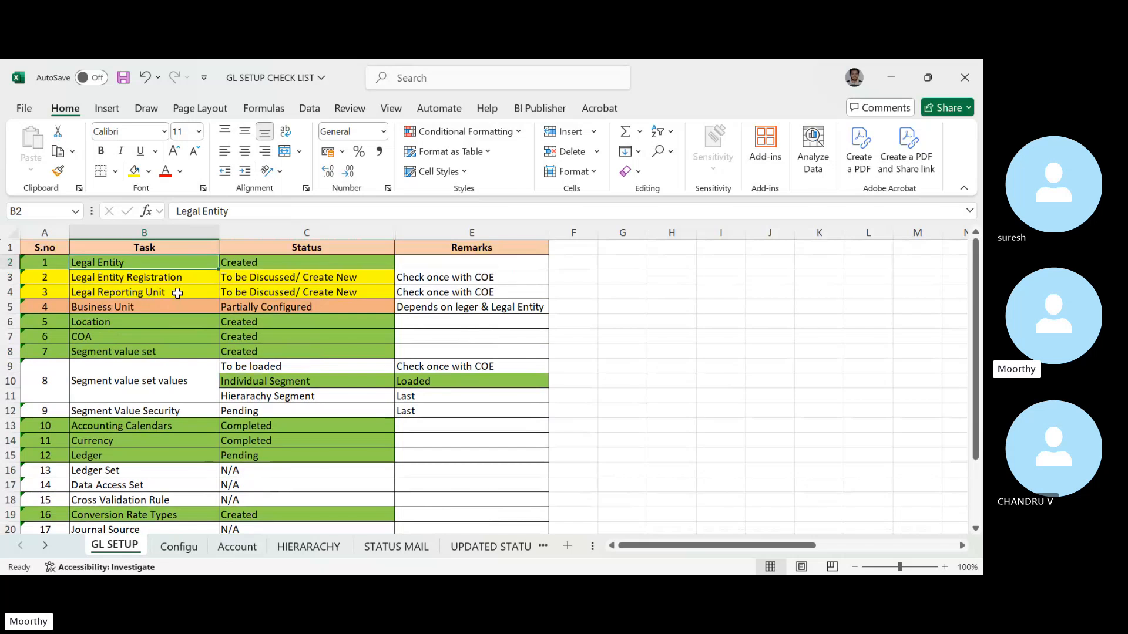
key(Down)
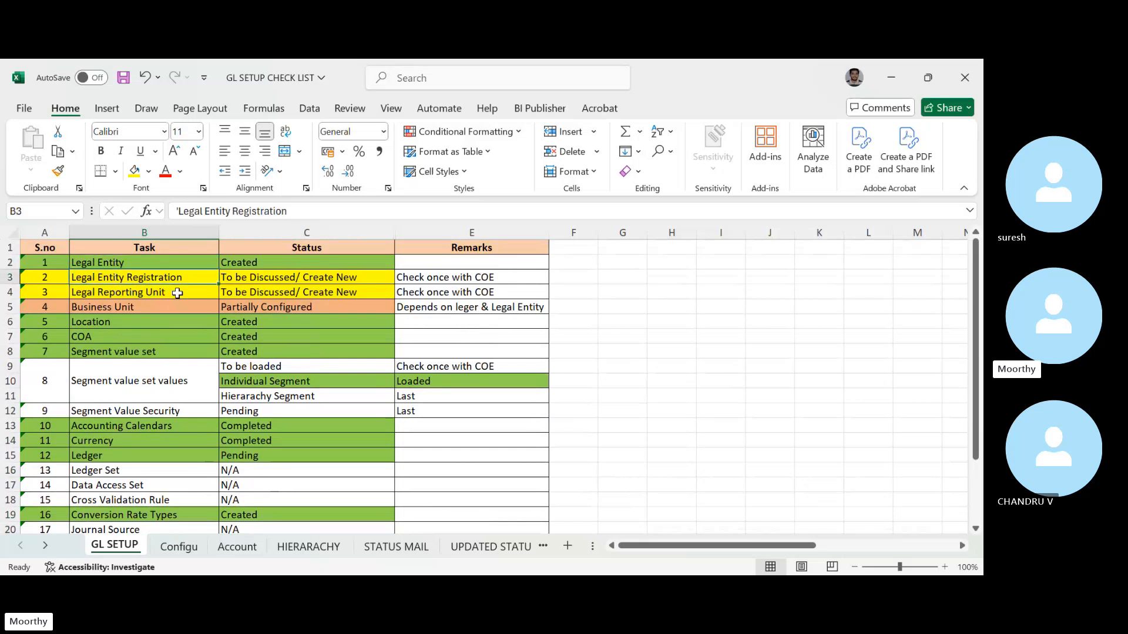
key(Down)
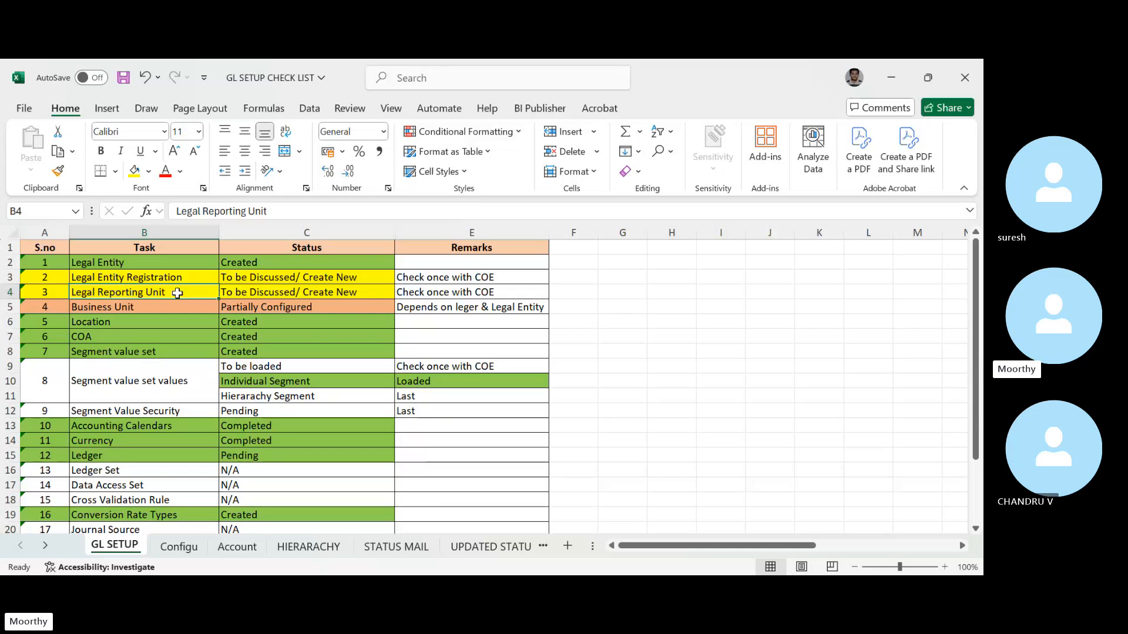
key(Up)
key(Up)
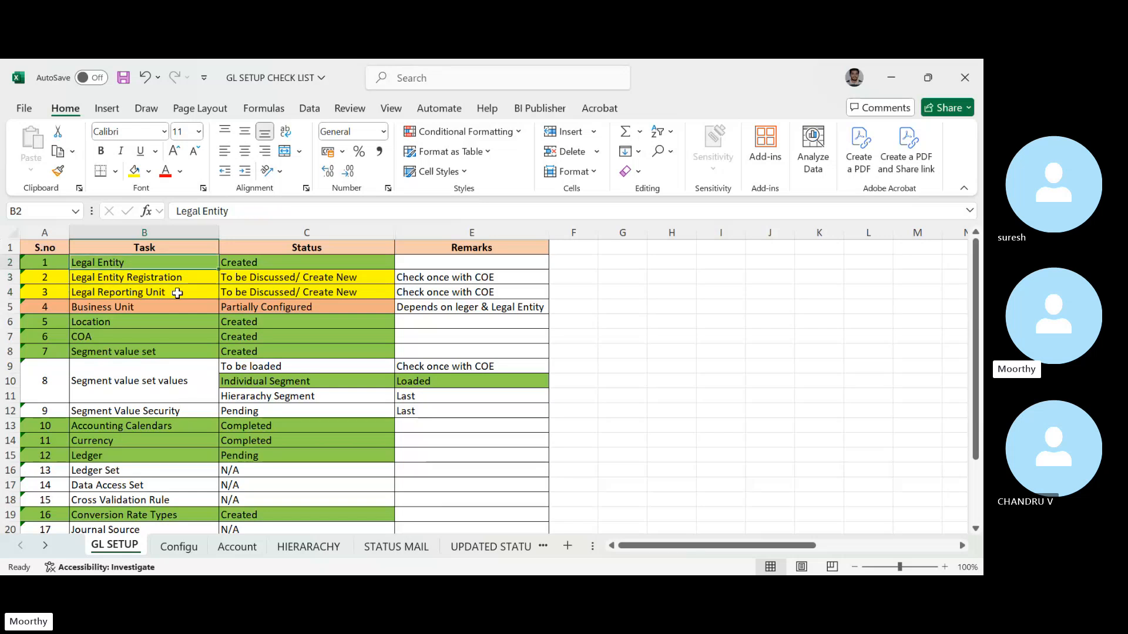
key(Down)
key(Down)
key(Up)
key(Up)
- Review the task list from Legal Entity Registration through to the end of the checklist, past Intercompany Balancing Rules
key(Down)
key(Down)
key(Down)
key(Down)
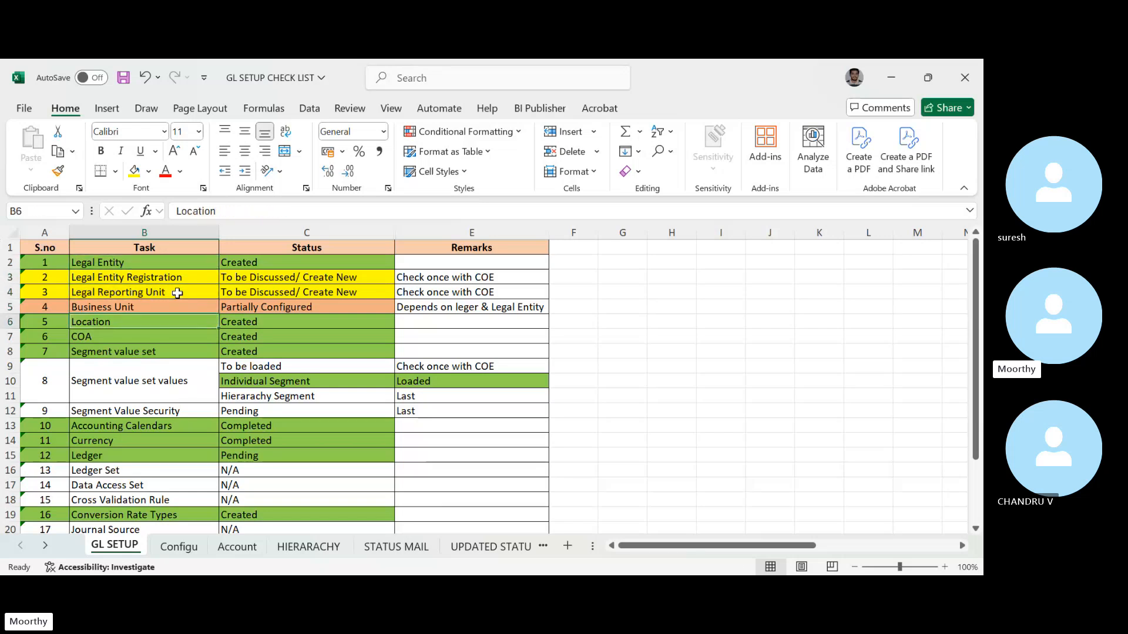
key(Down)
key(Down)
key(Down)
key(Down)
key(Down)
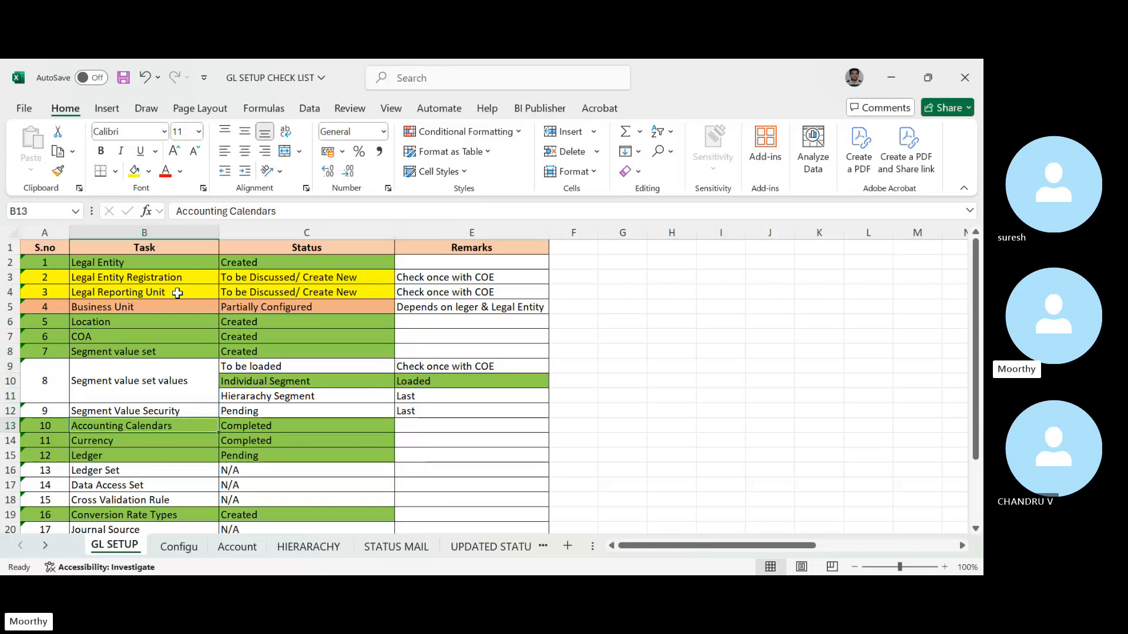
key(Down)
key(Down)
key(Down)
key(Down)
key(Down)
key(Down)
key(Down)
key(Down)
key(Down)
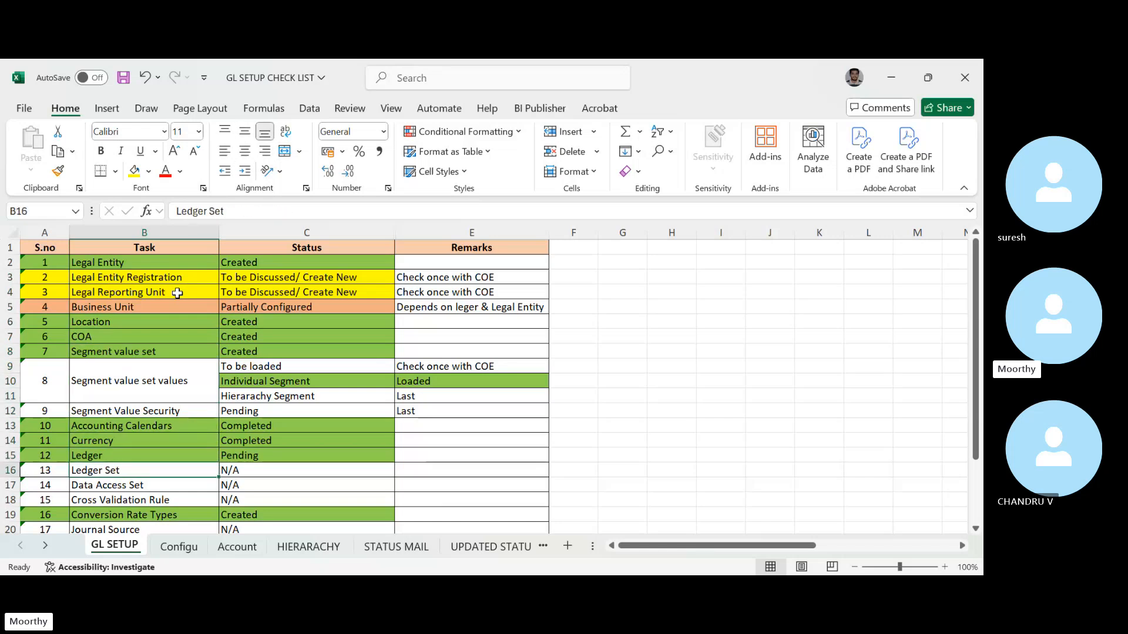
key(Down)
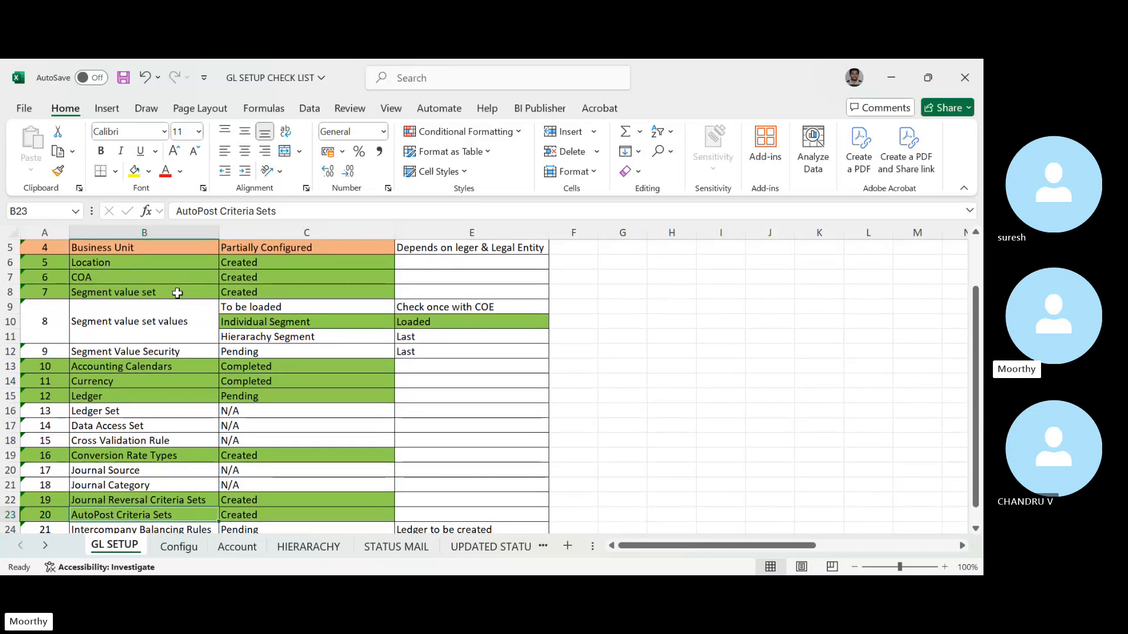
key(Down)
key(Down)
key(Down)
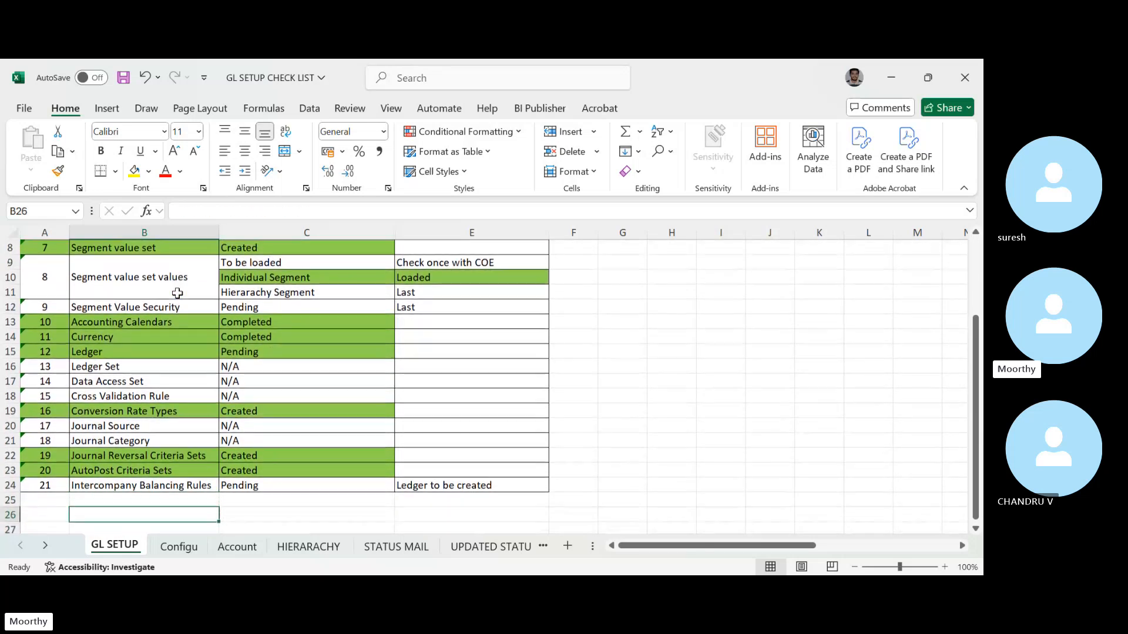
- Go back up the task list and examine the Business Unit, Location and COA rows
key(Up)
key(Up)
key(Up)
key(Up)
key(Up)
key(Up)
key(Up)
key(Up)
key(Up)
key(Up)
key(Up)
key(Up)
key(Up)
key(Up)
key(Up)
key(Up)
key(Up)
key(Up)
key(Up)
key(Up)
key(Up)
key(Up)
key(Up)
key(Up)
key(Down)
key(Down)
key(Down)
key(Down)
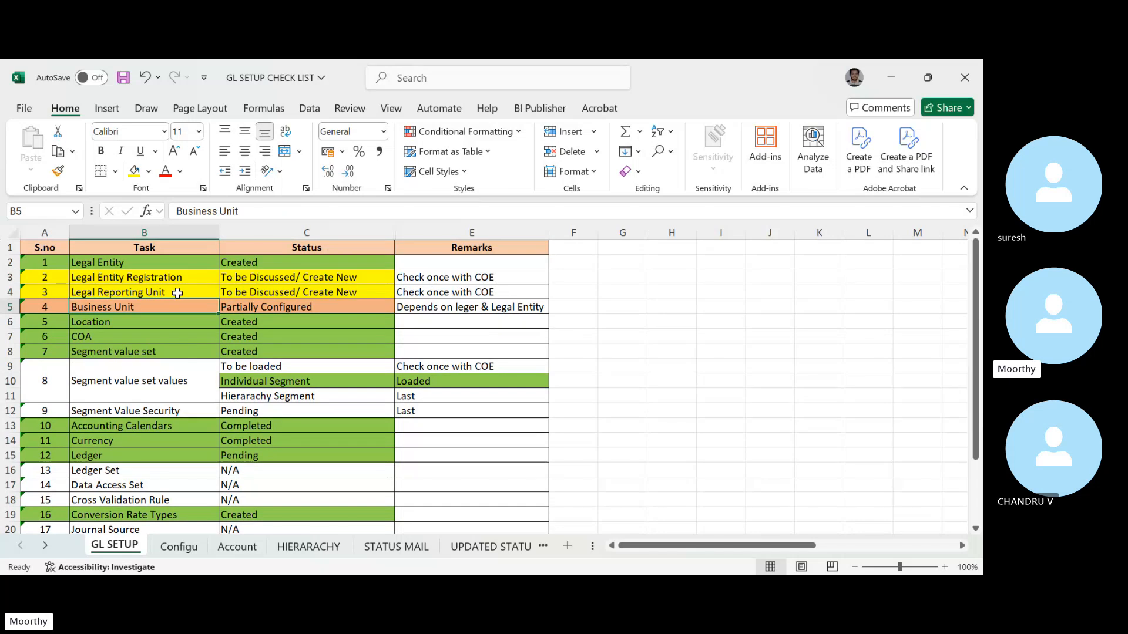
key(Down)
key(Down)
key(Up)
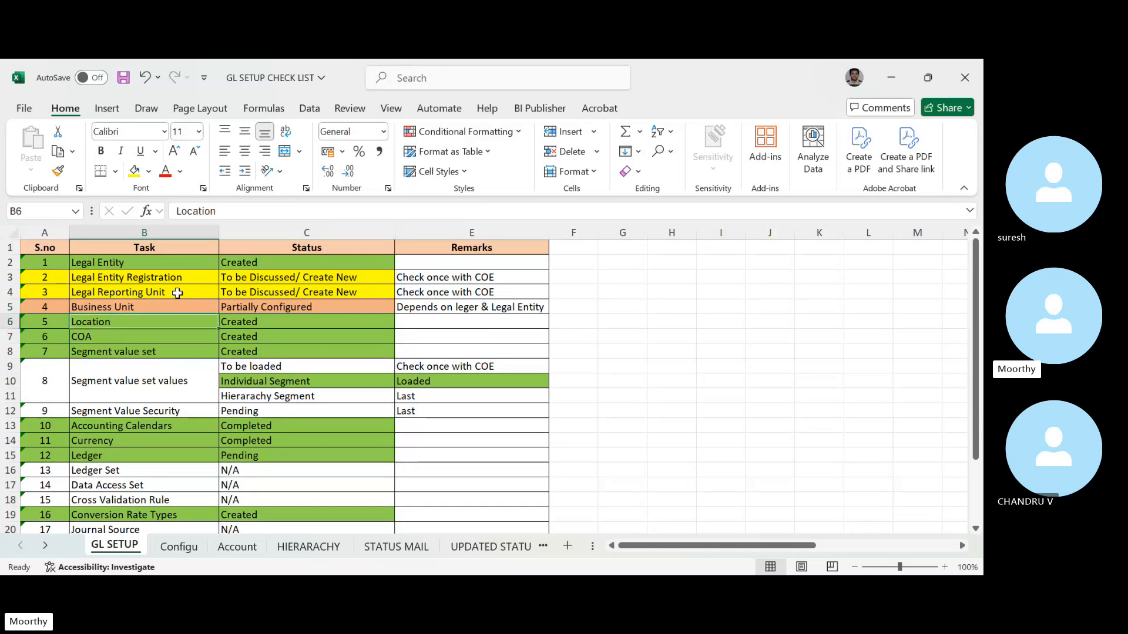
key(Down)
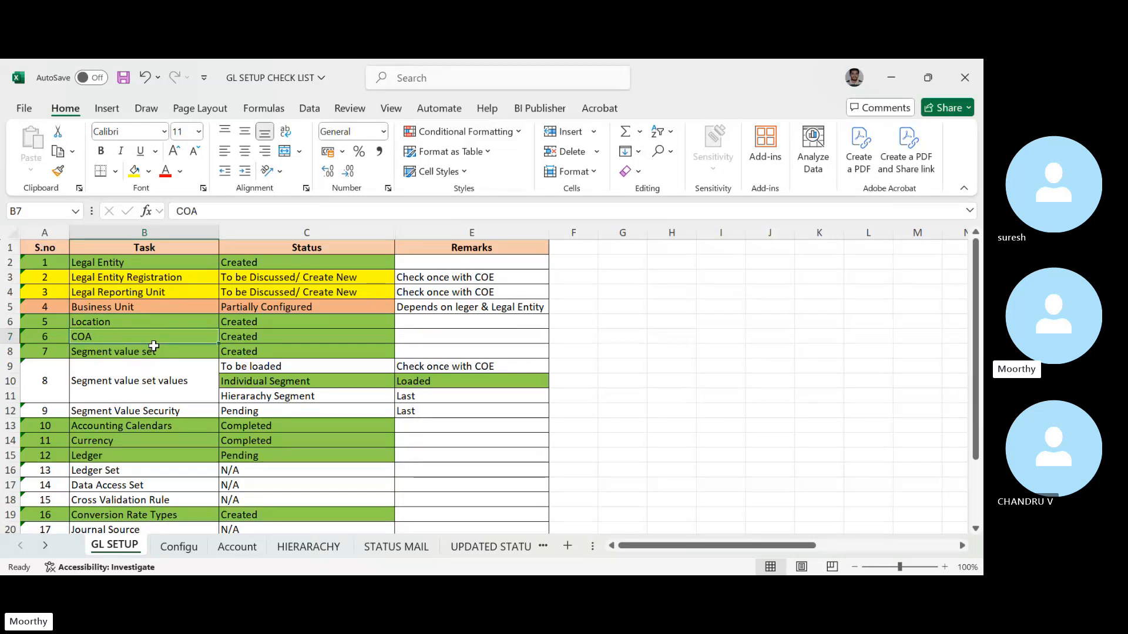
- Look over the Configu sheet's configuration steps and the Account sheet's segment values, and return to the GL SETUP sheet
click(177, 549)
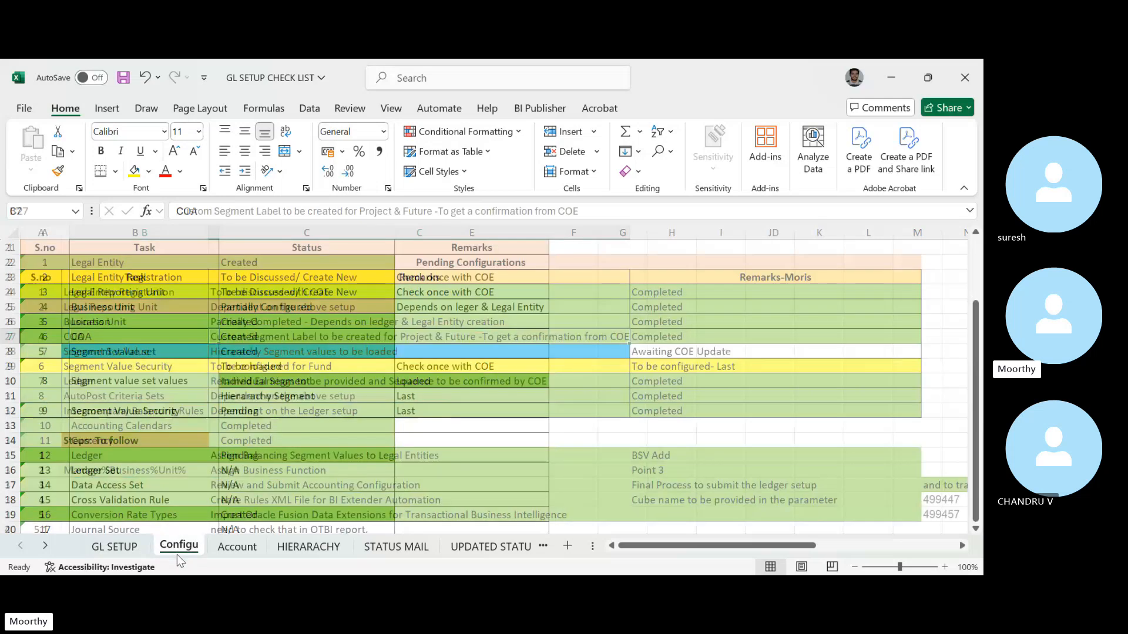
scroll(280, 446, down, 5)
scroll(280, 446, down, 2)
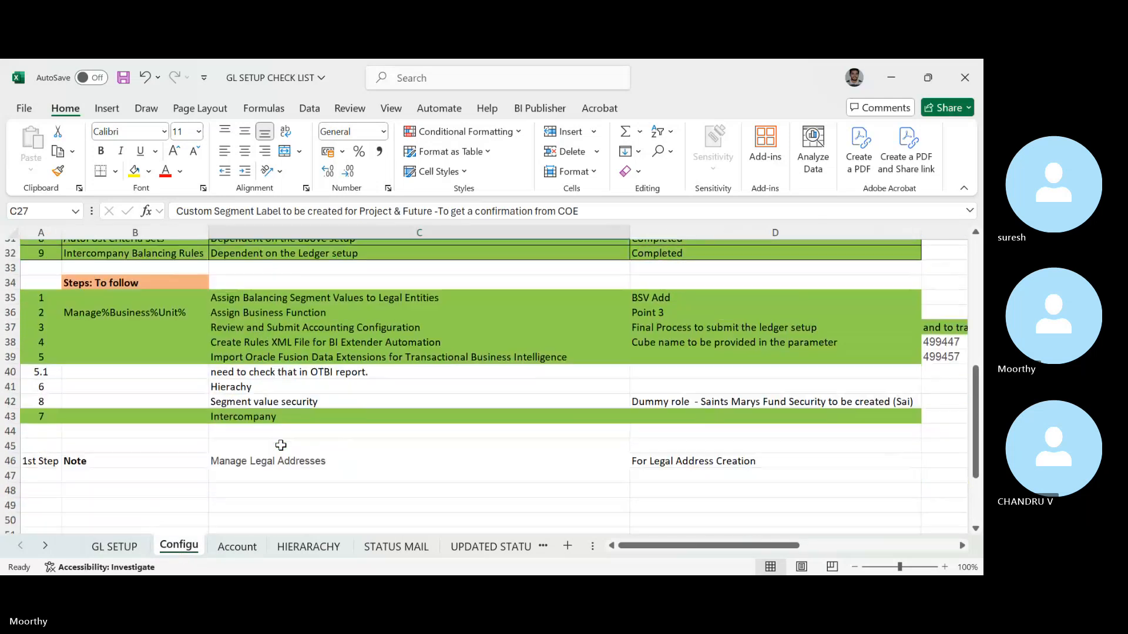
scroll(281, 446, up, 8)
click(258, 544)
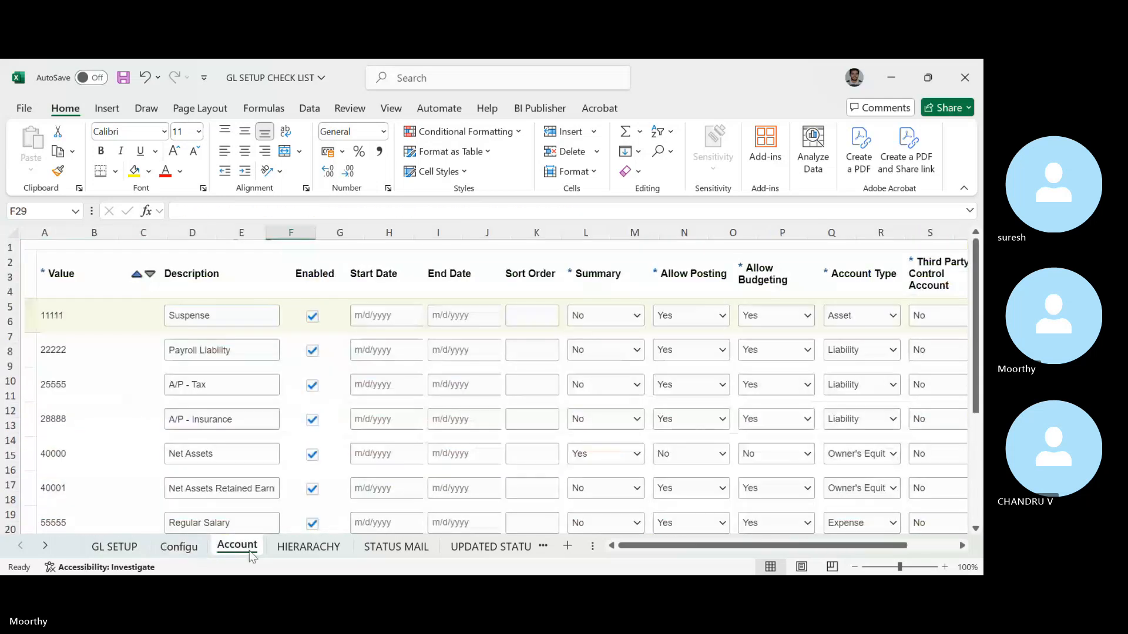
click(141, 551)
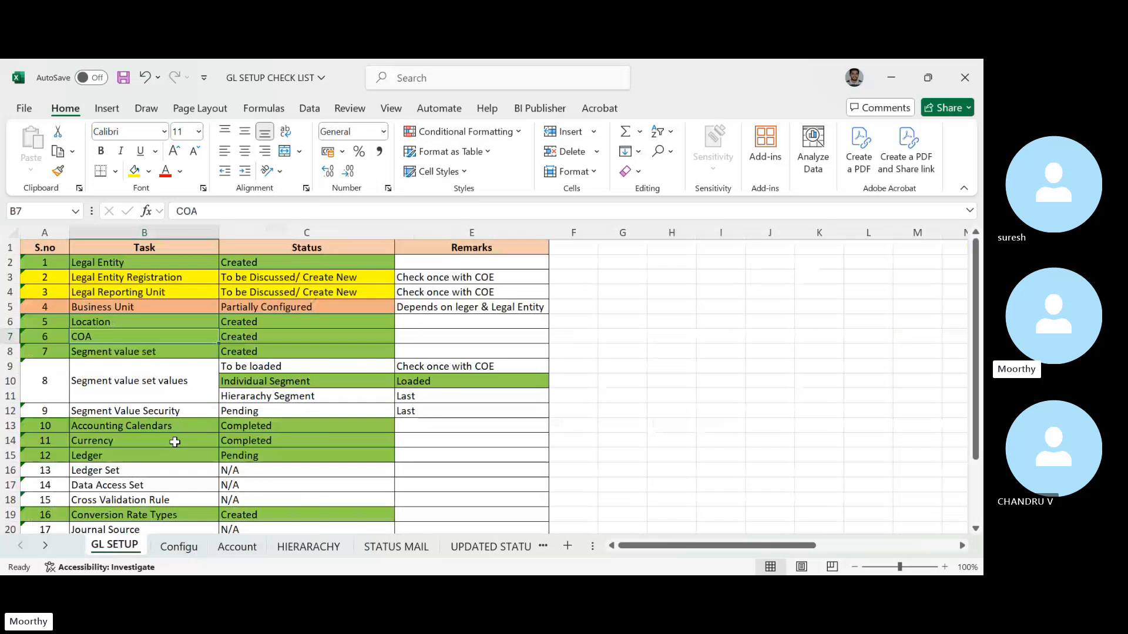
- Look at the Currency task row and go back up the checklist to the COA task
click(175, 442)
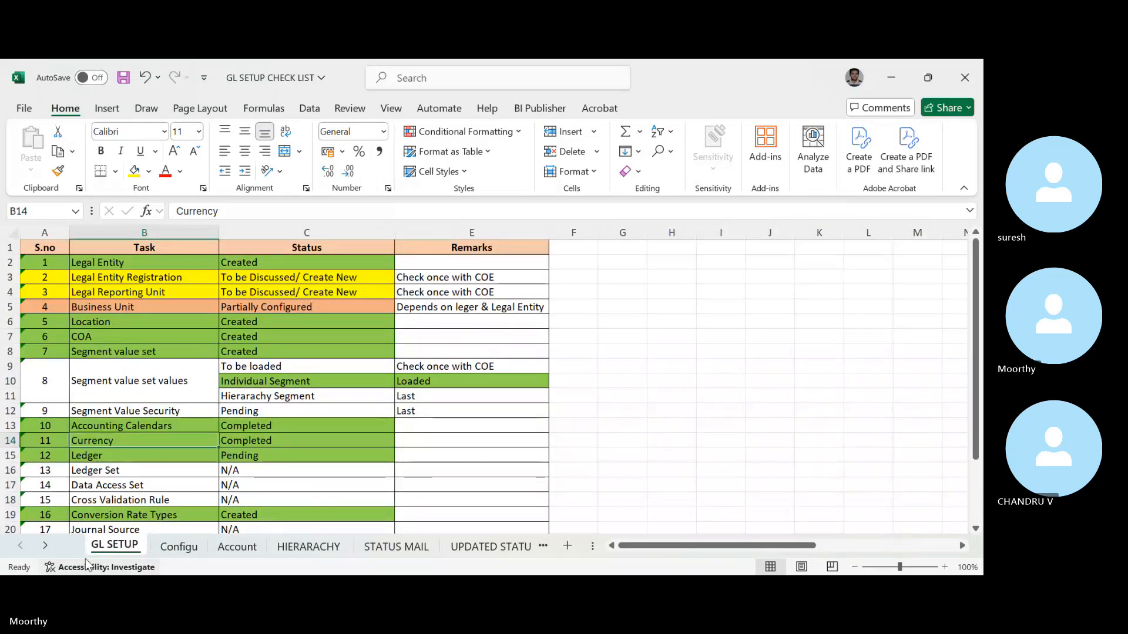
click(89, 590)
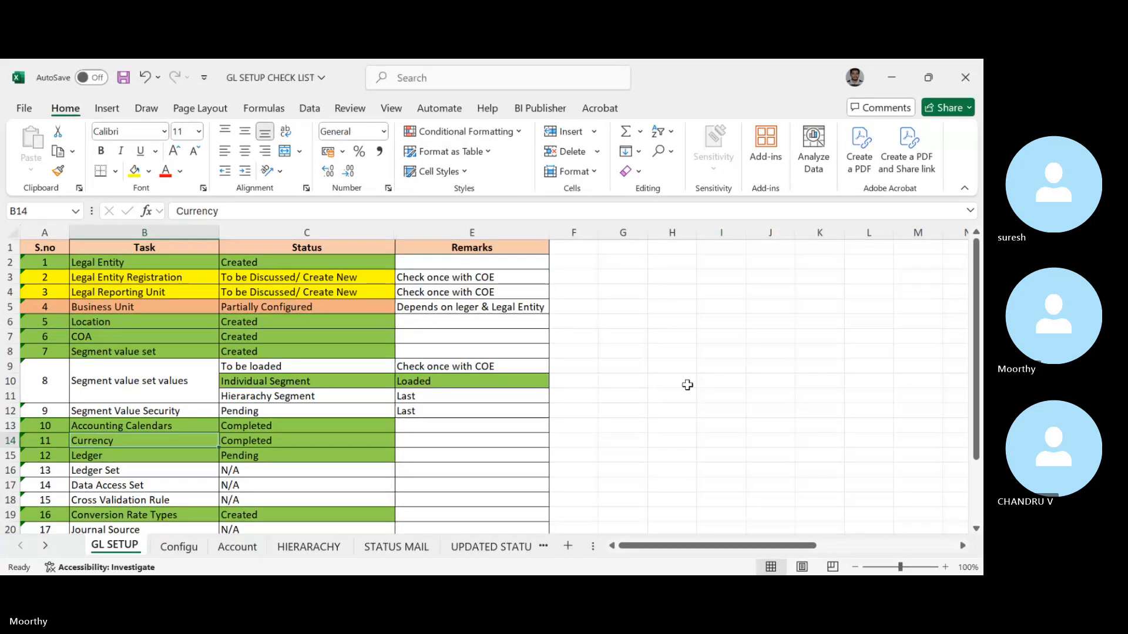
key(Up)
key(Up)
key(Up)
key(Up)
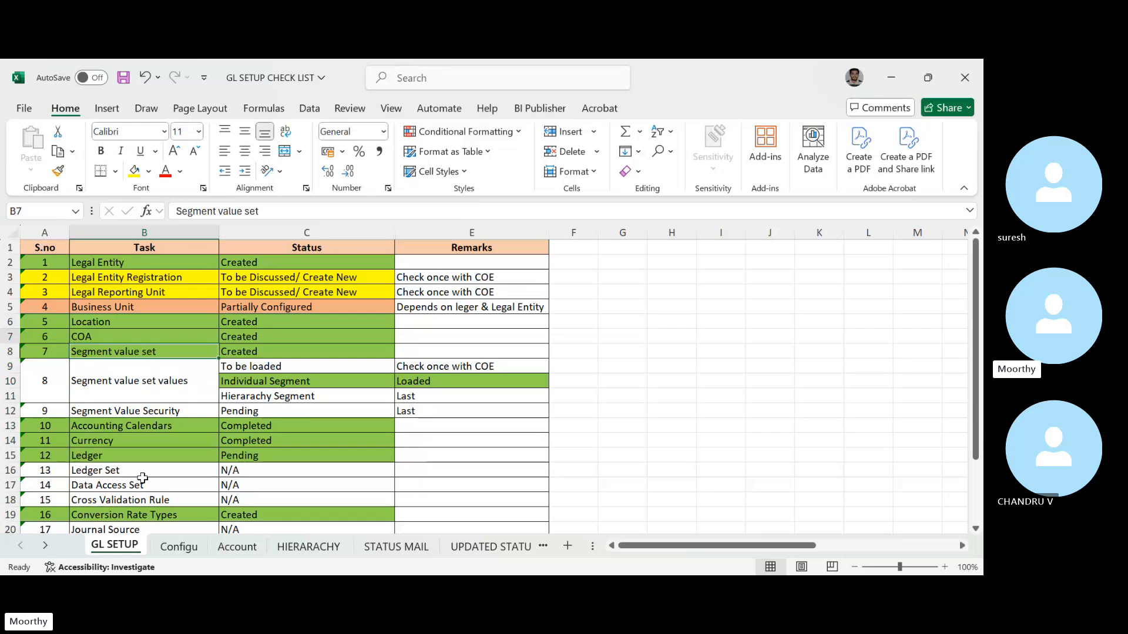
key(Up)
key(Up)
key(Down)
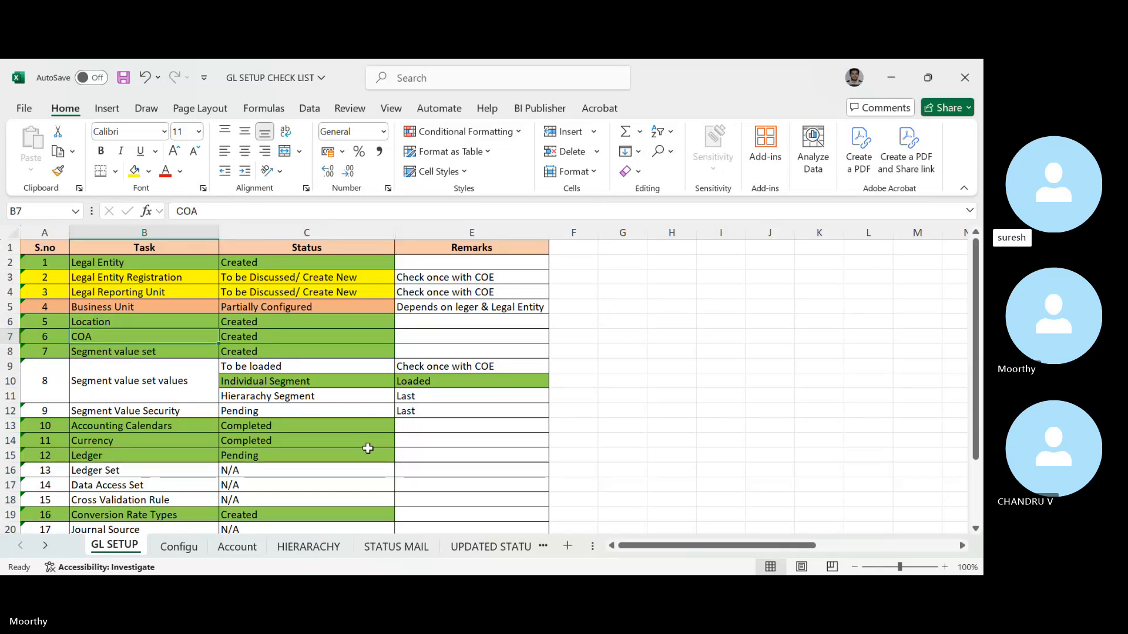
- Enter the heading COA in cell H1, beside the checklist
click(675, 258)
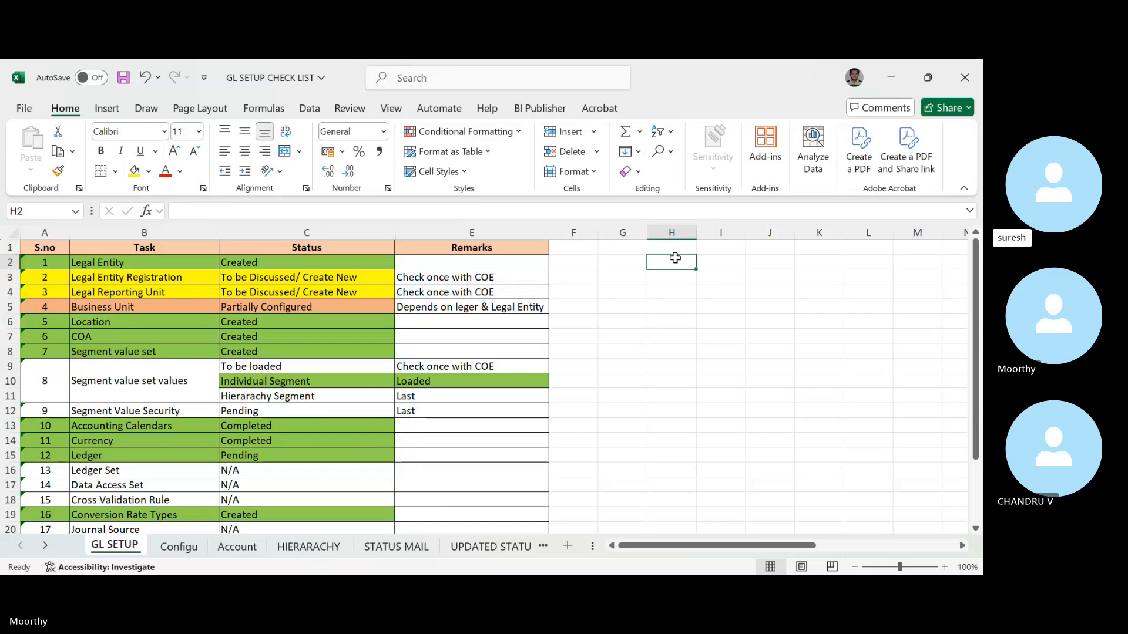
key(Up)
key(Down)
key(Up)
key(F2)
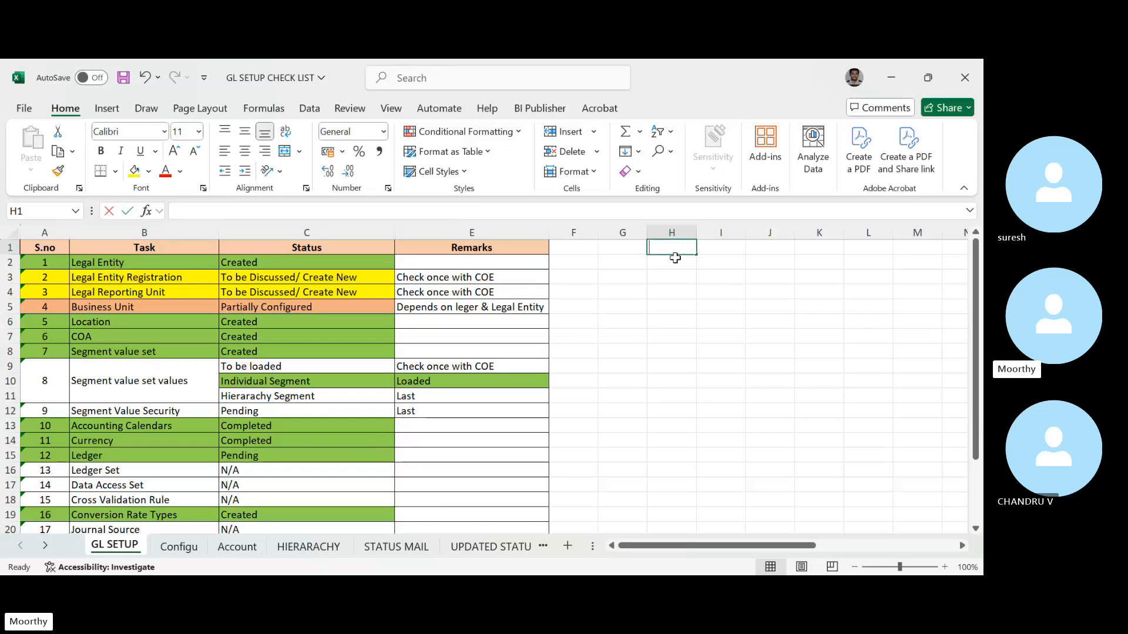
text(CO)
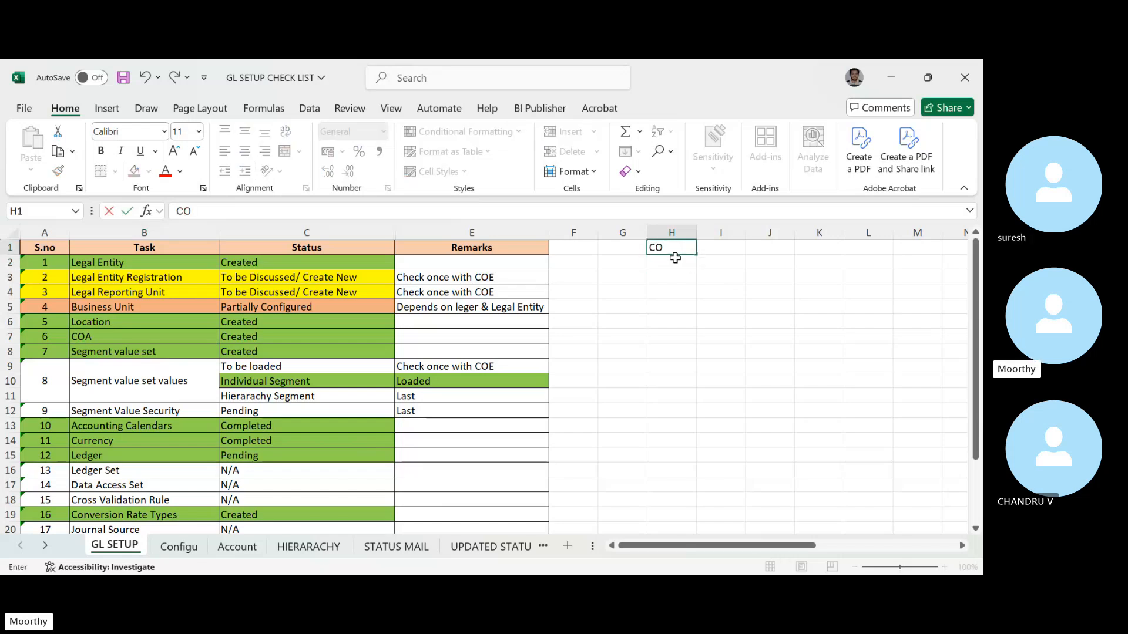
text(A)
key(Return)
- Enter Chart of Accounts in cell H2 and autofit column H to its contents
text(Chart)
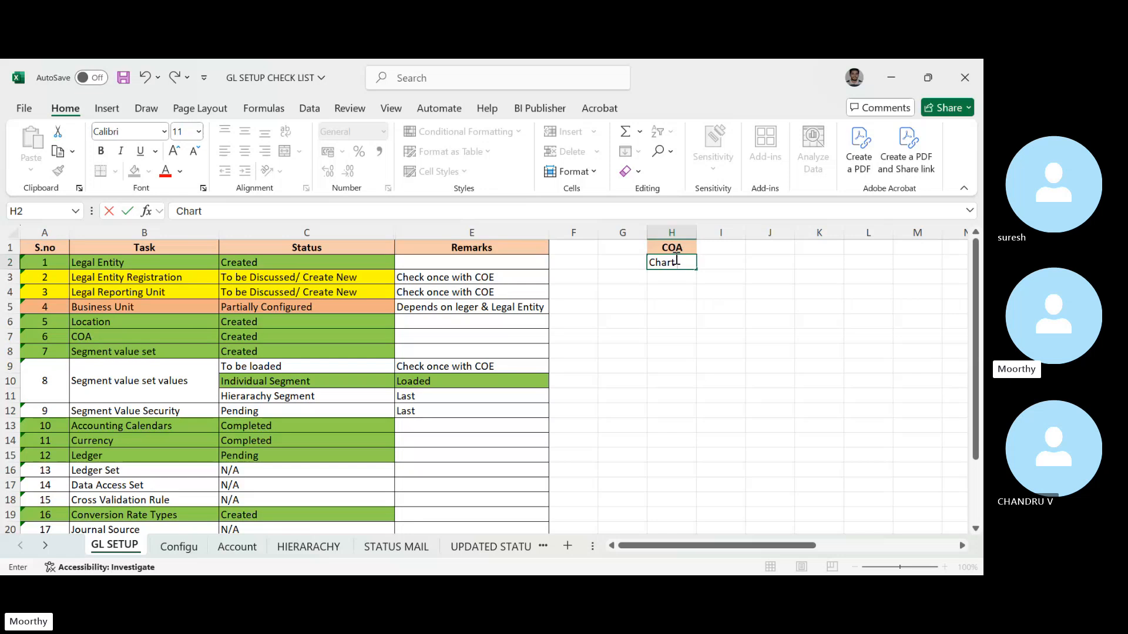
text( of Accounts)
key(Tab)
click(675, 259)
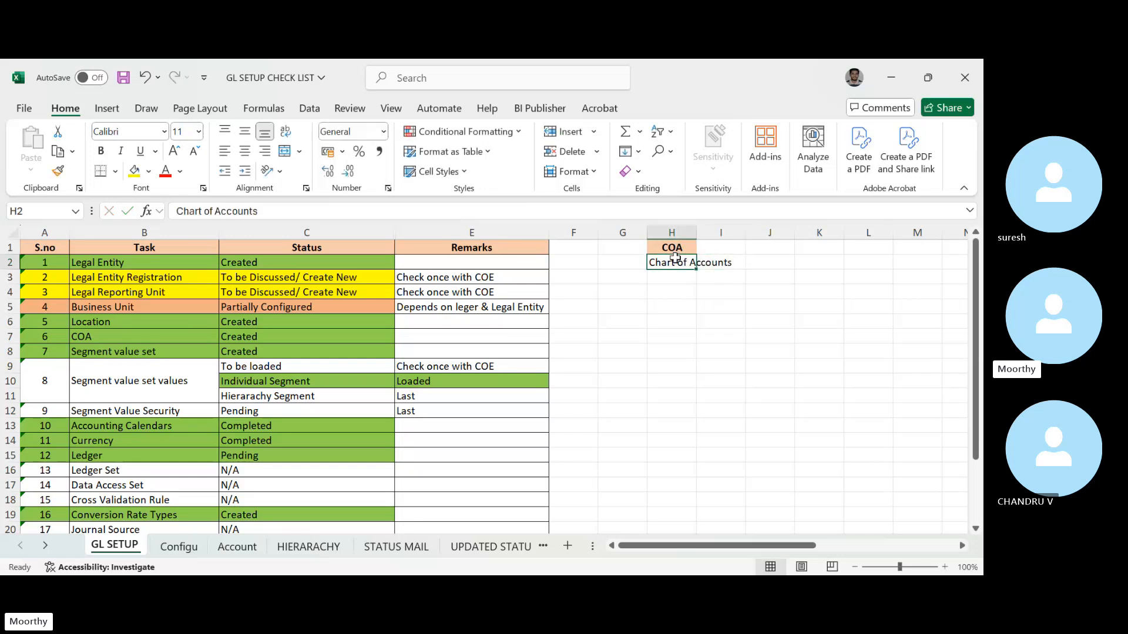
double_click(699, 233)
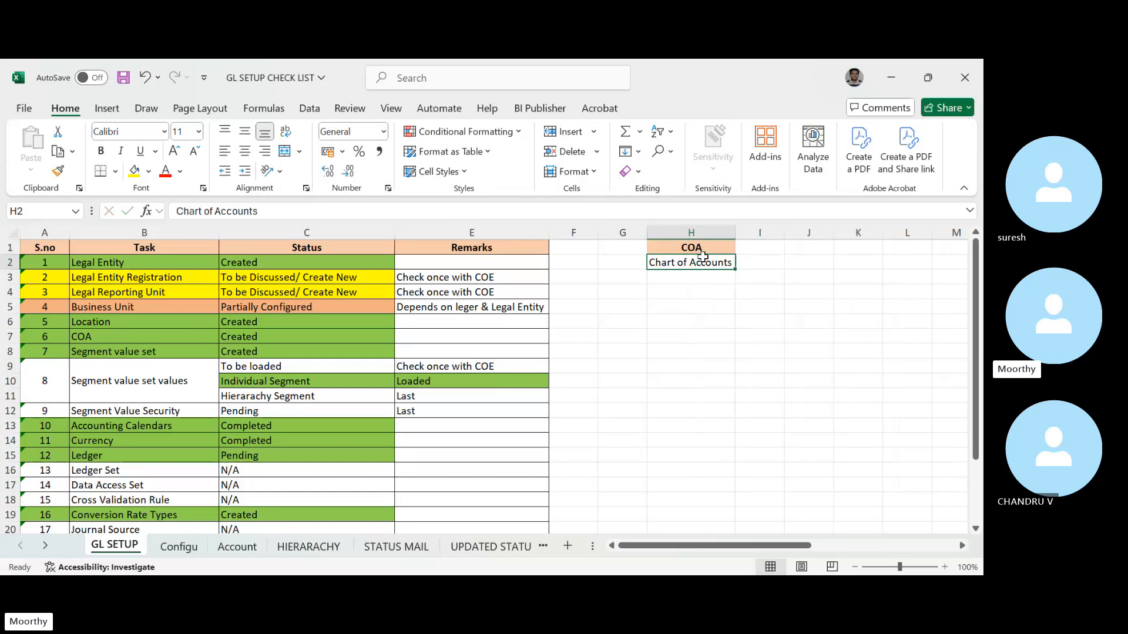
- Enter the segment names Account in H3 and Department in H4, below Chart of Accounts
click(698, 285)
key(Up)
key(Up)
click(698, 284)
text(A)
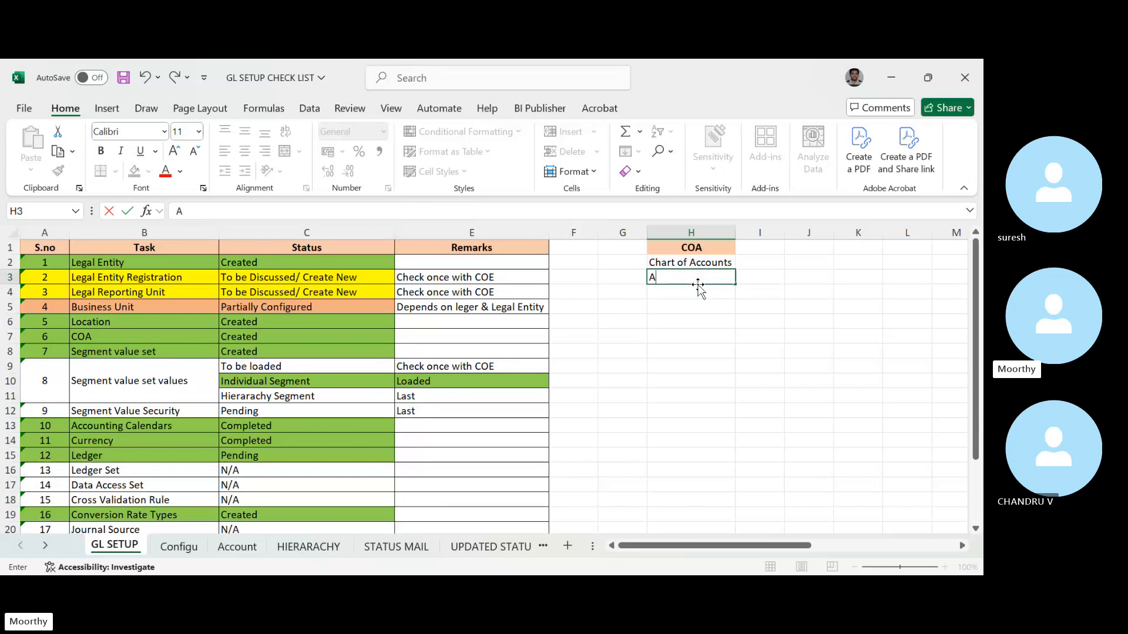
text(ccount)
key(Tab)
click(700, 290)
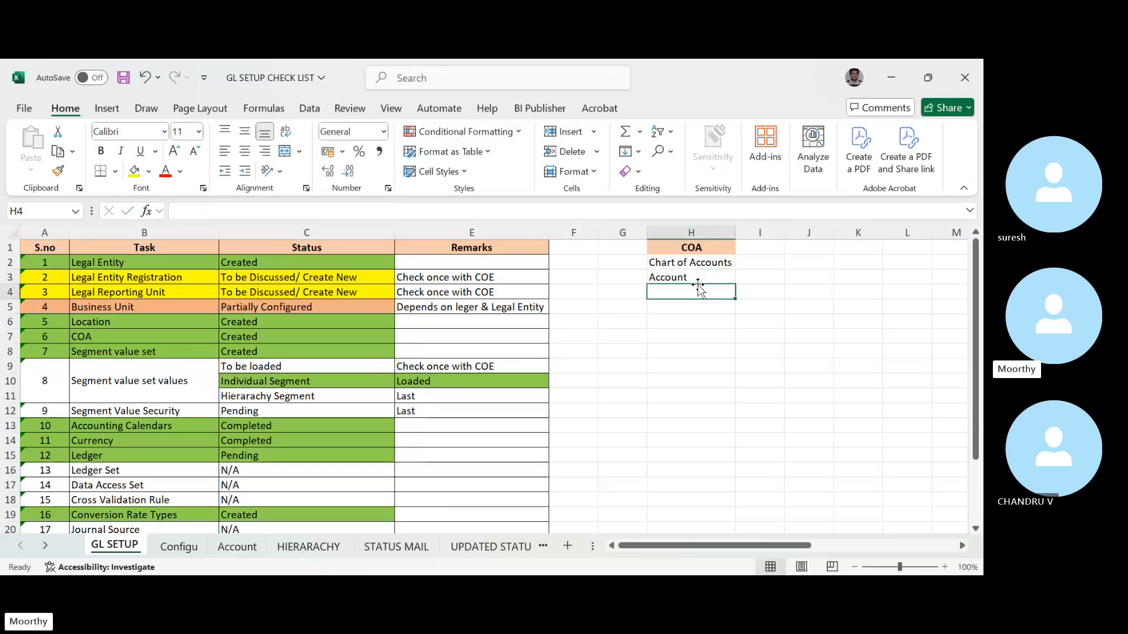
text(Depa)
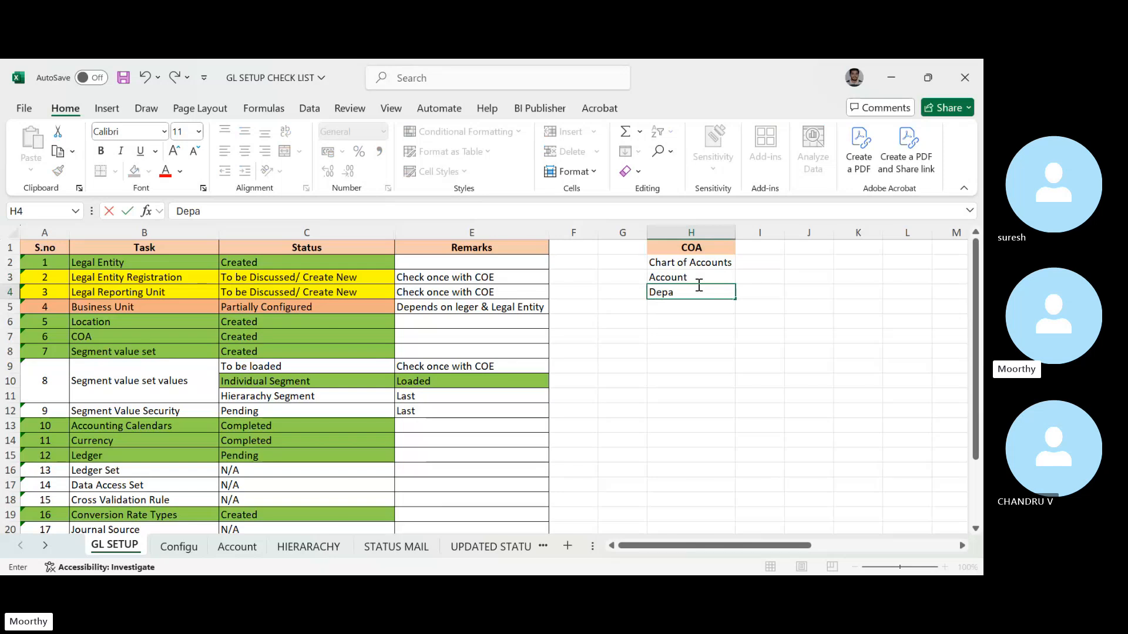
text(rtment)
key(Return)
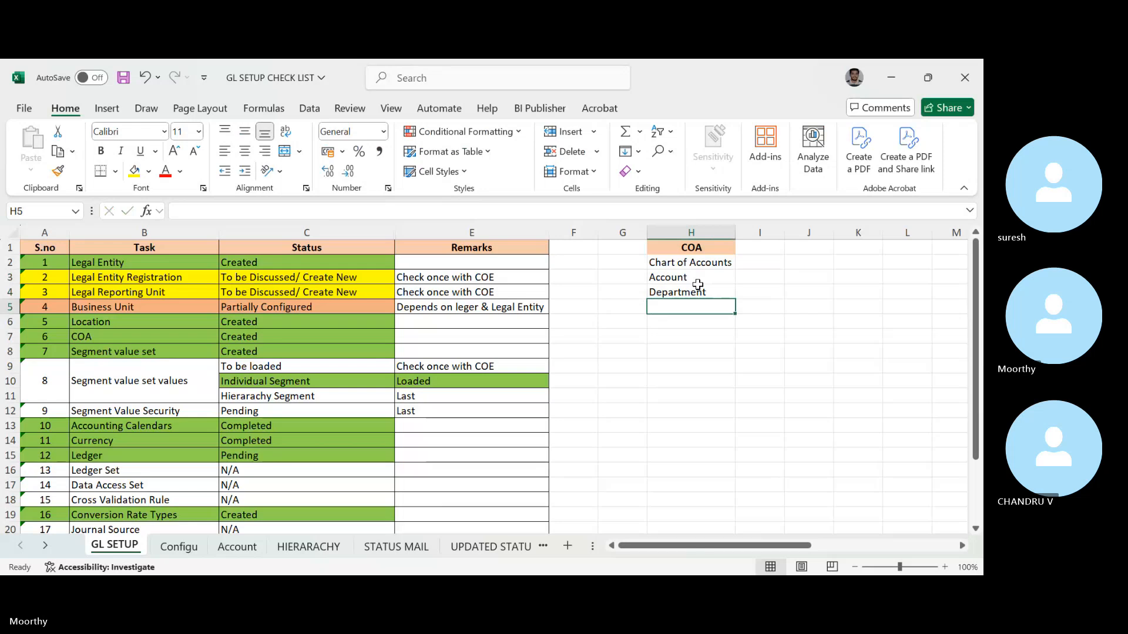
- Continue the segment list with Fund in H5, Service in H6 and Future in H7
text(Fund)
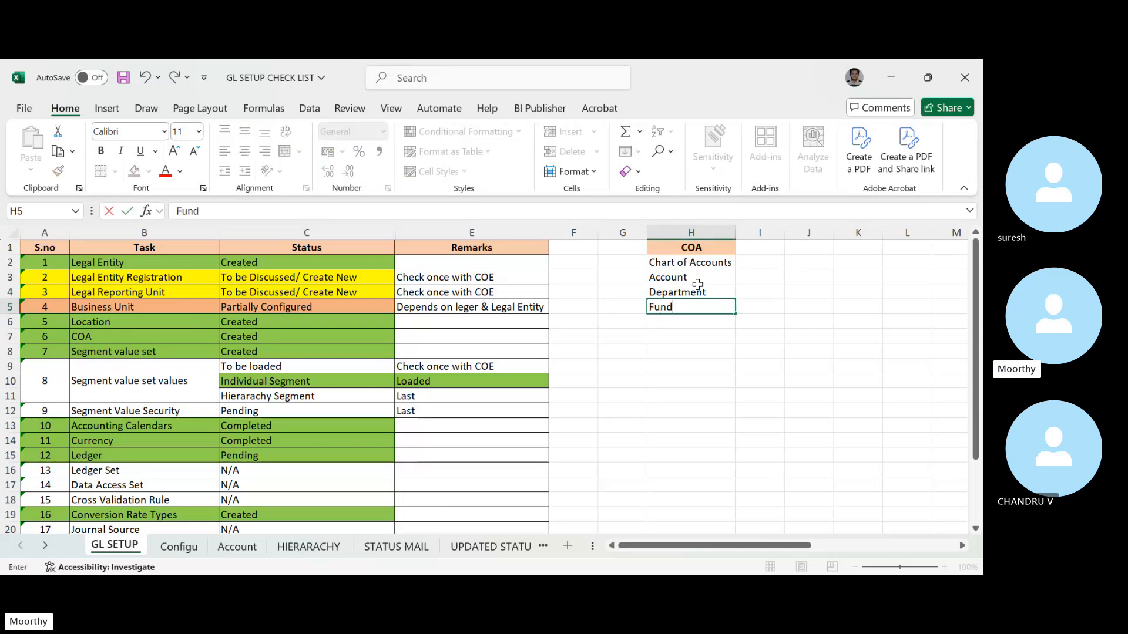
key(Return)
text(Services)
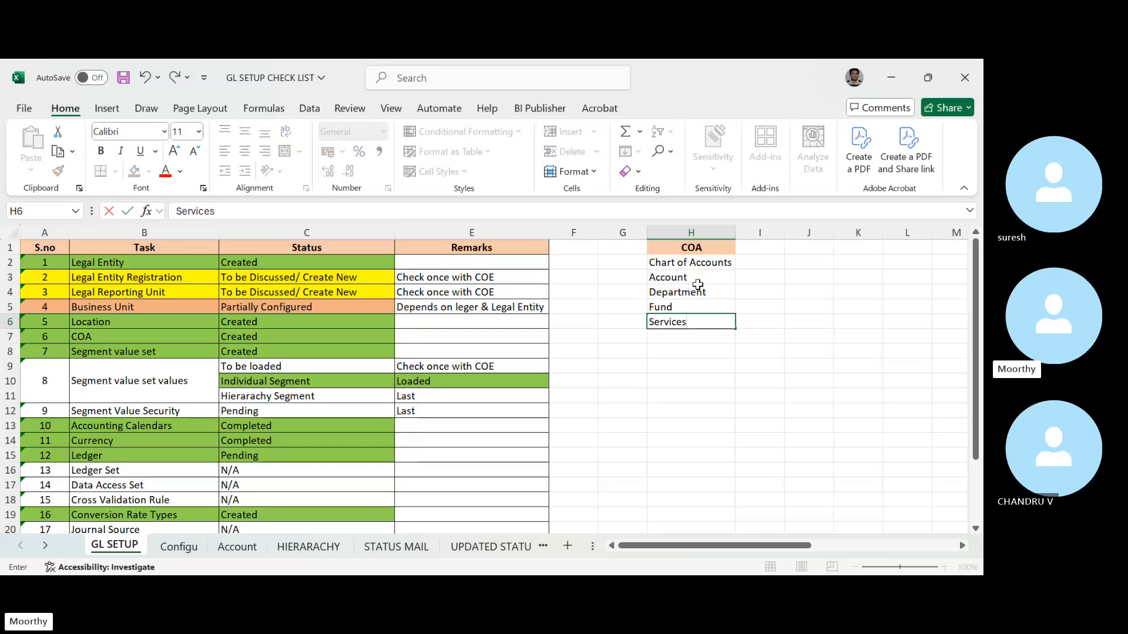
key(BackSpace)
key(Return)
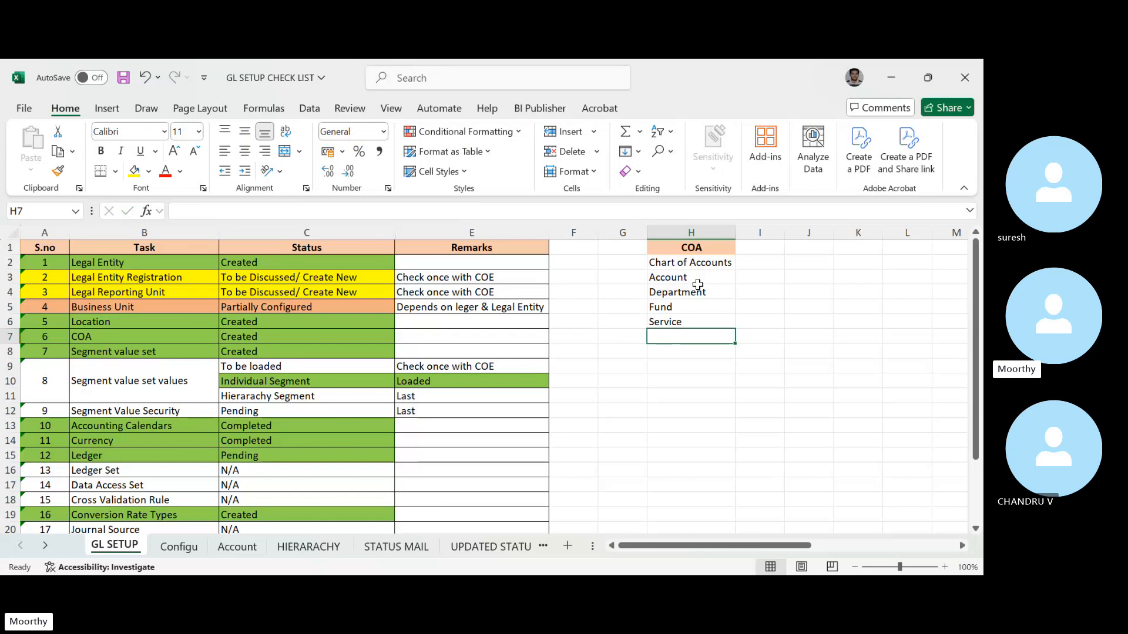
text(Futu)
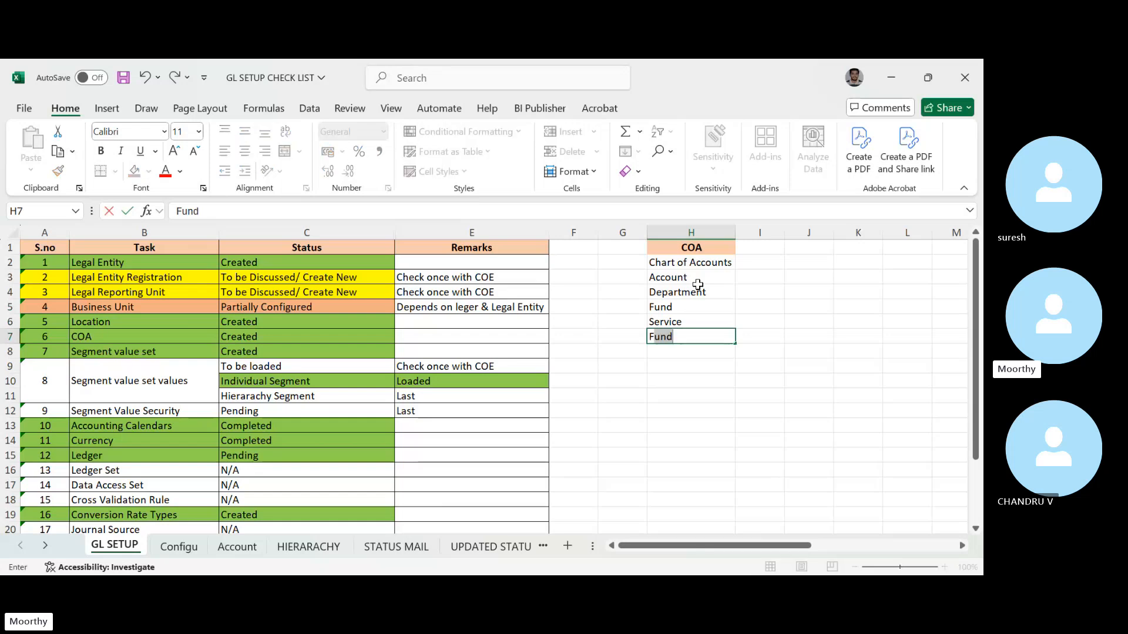
text(re)
key(Return)
- Review the COA segment list in column H, from Account down to Future
key(Up)
key(Up)
key(Up)
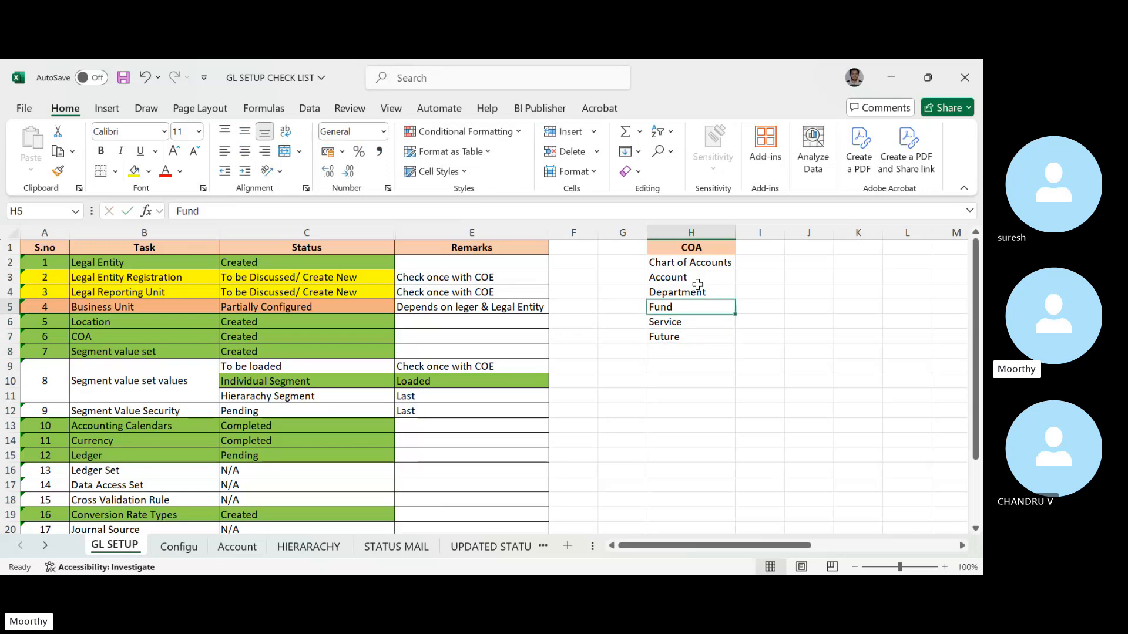
click(698, 284)
key(shift+Down)
key(shift+Down)
key(shift+Down)
key(shift+Up)
key(shift+Up)
key(shift+Up)
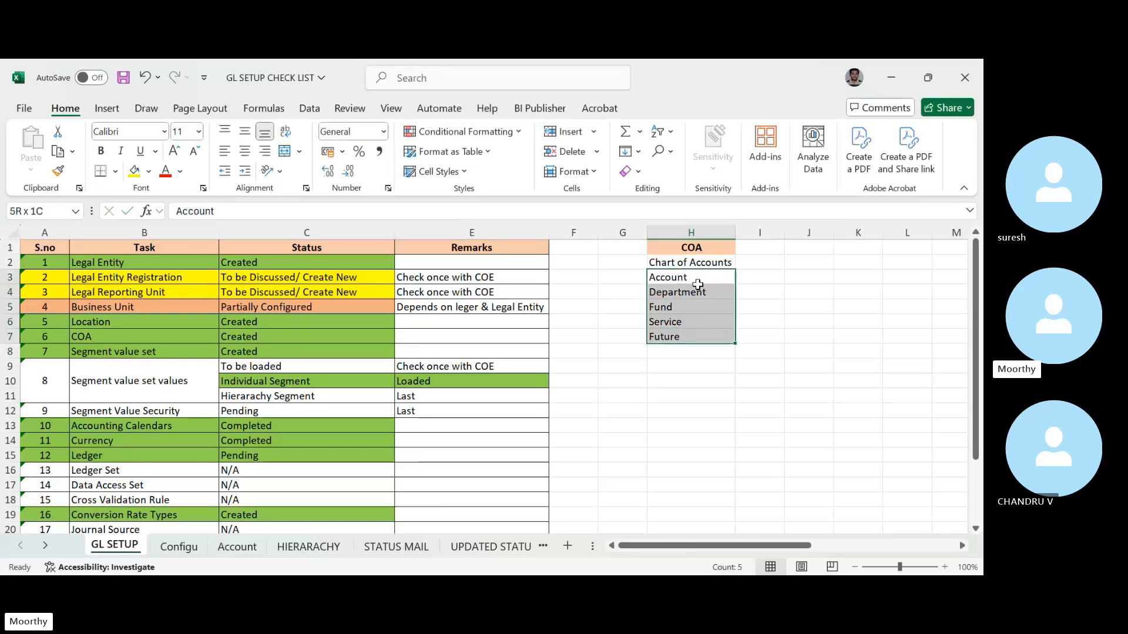
key(Up)
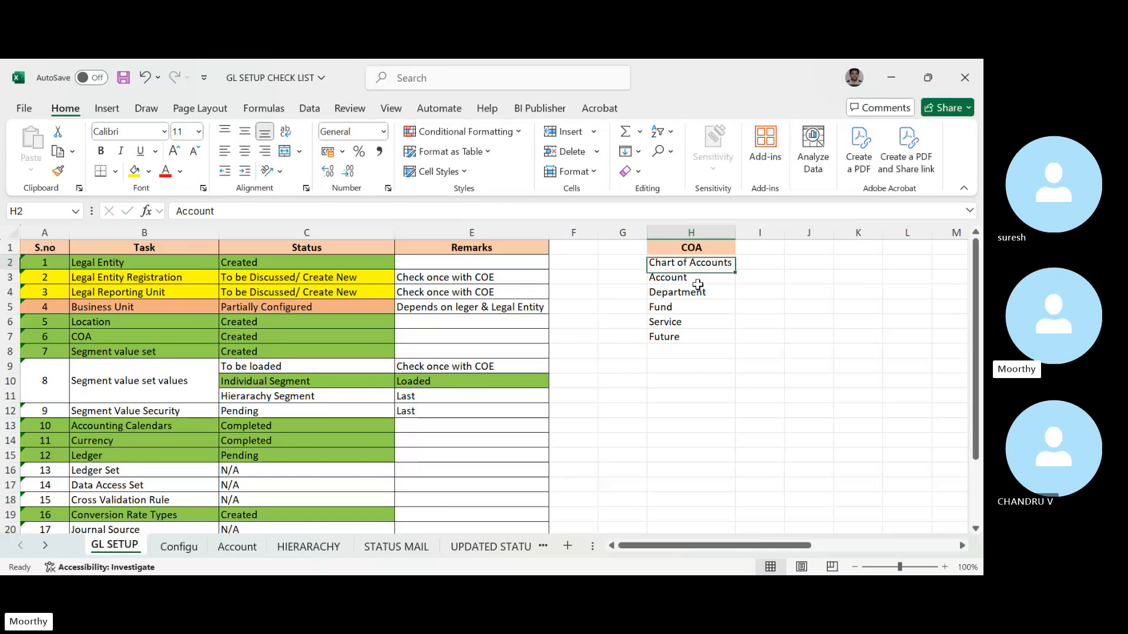
key(Down)
key(Down)
key(Down)
key(Down)
key(Down)
key(Down)
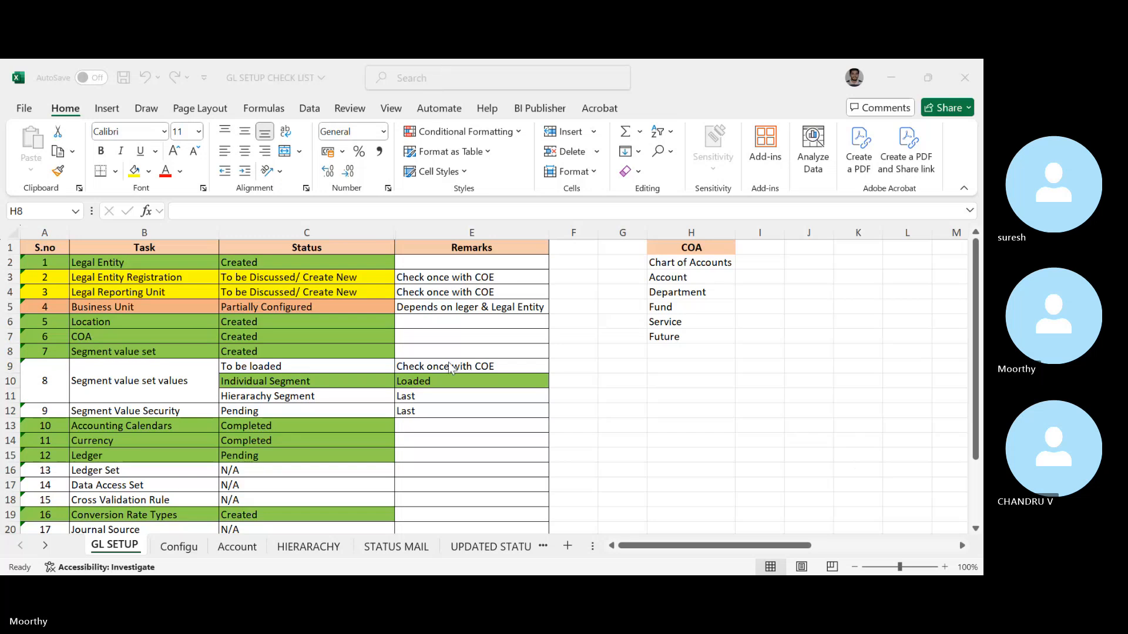
- Switch to Oracle Fusion Cloud Applications in the browser and open Setup and Maintenance
click(527, 384)
key(alt+Tab)
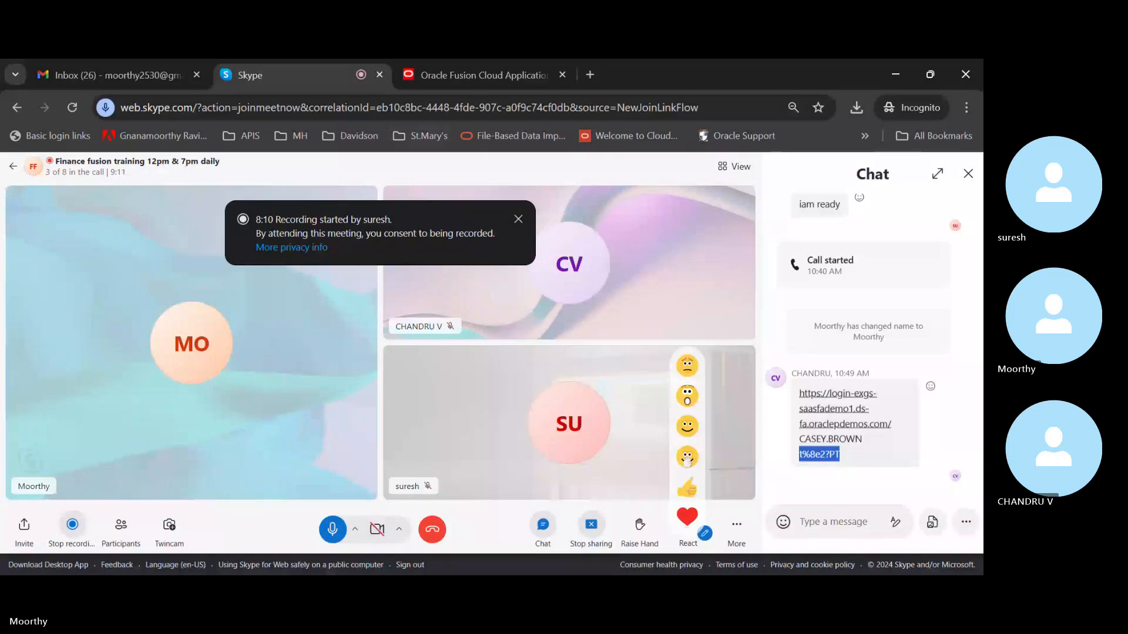
click(483, 75)
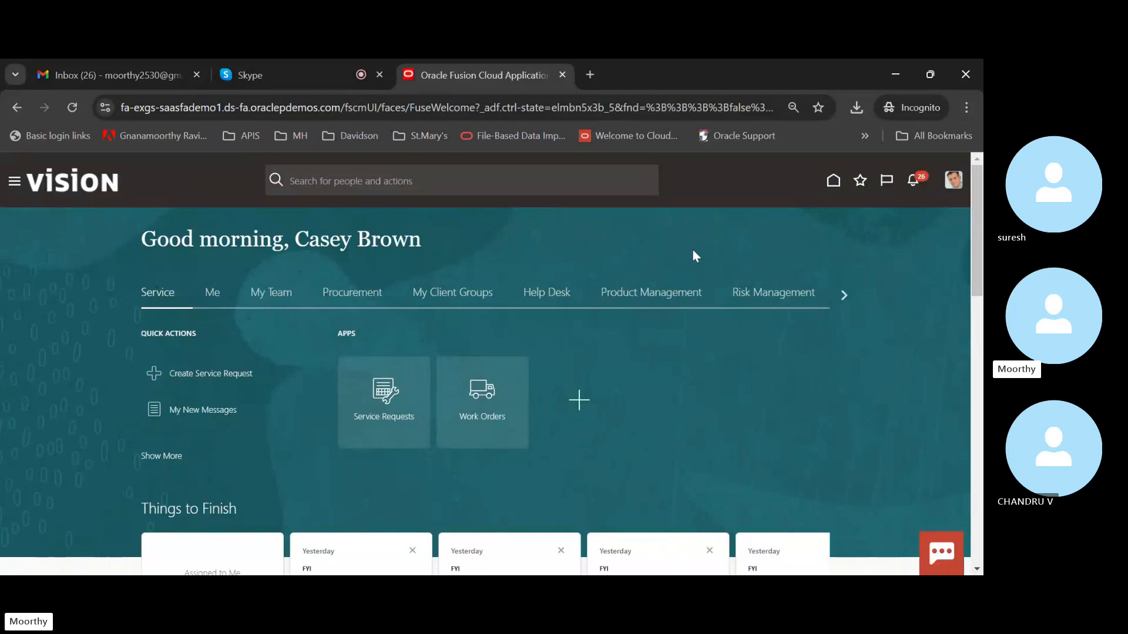
click(955, 189)
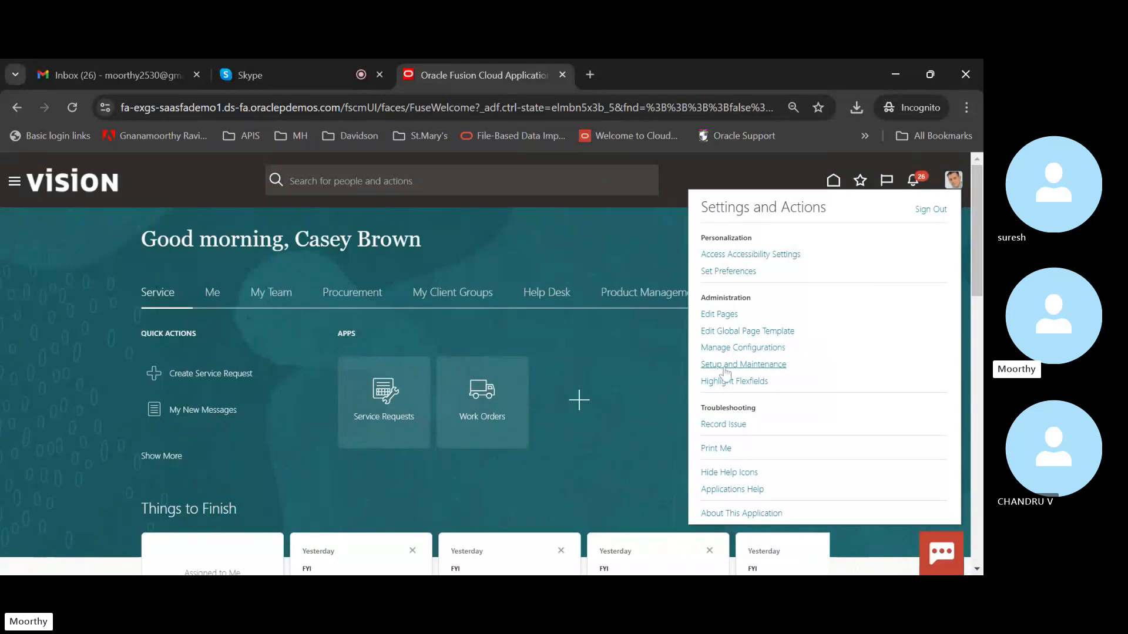
click(726, 367)
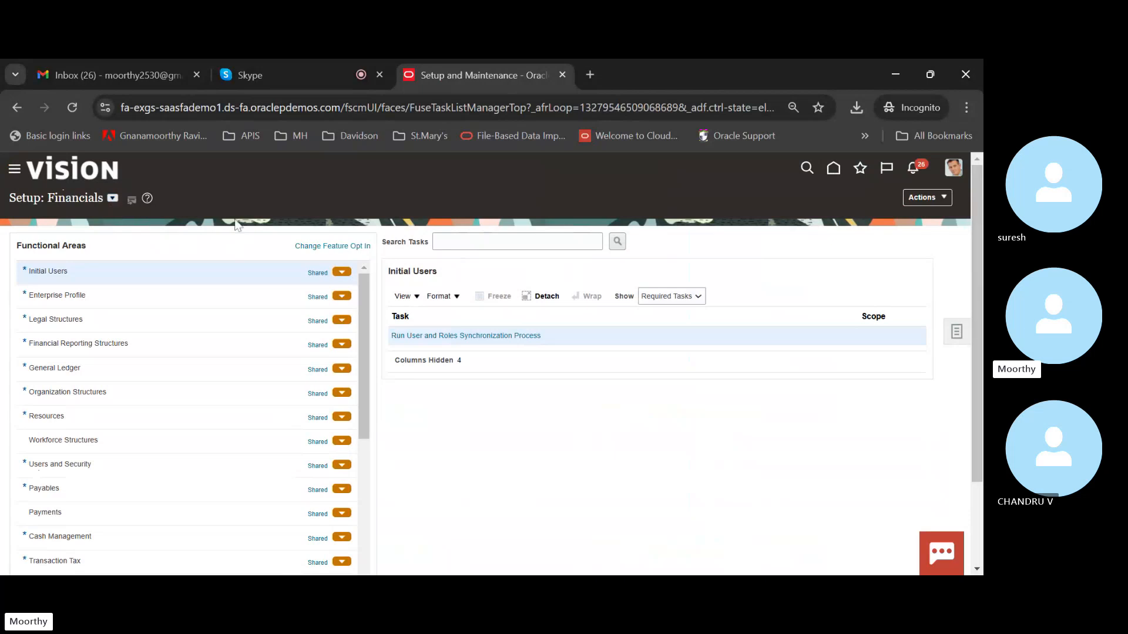
- Search the setup tasks for "Manage chart" and open the Manage Chart of Accounts Structures task
click(456, 242)
text(Manag)
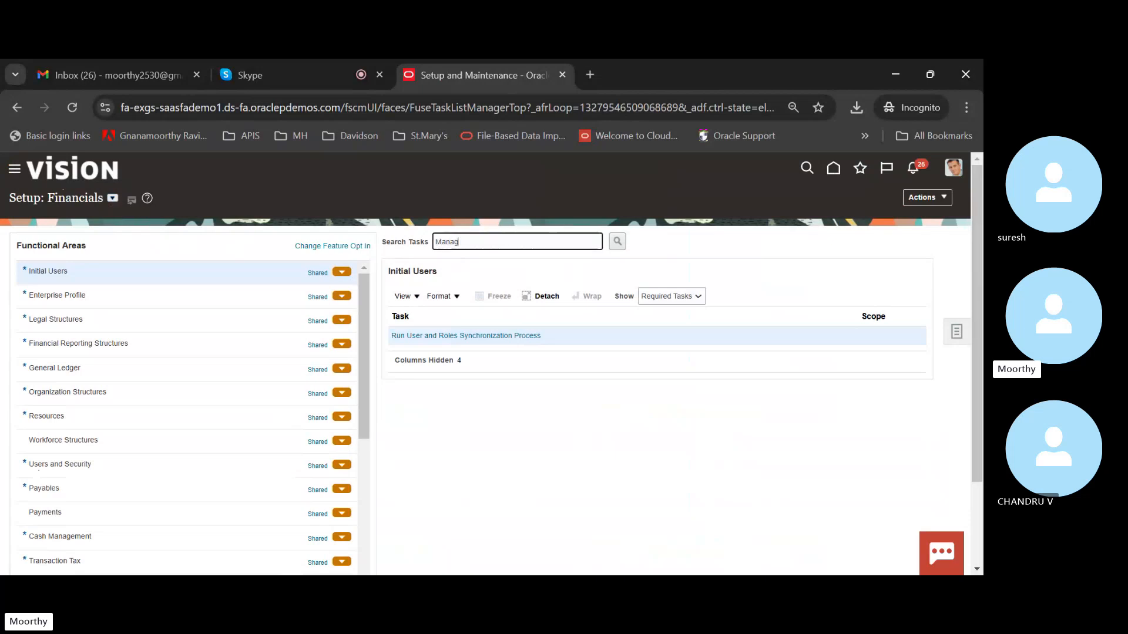
text(e c)
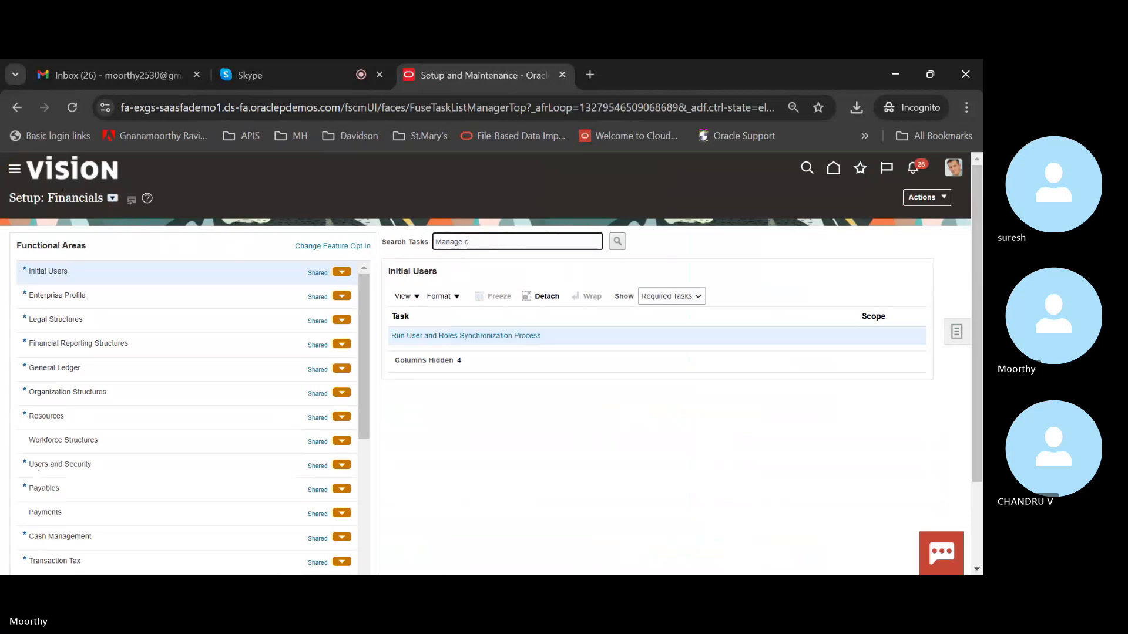
text(hart)
key(Return)
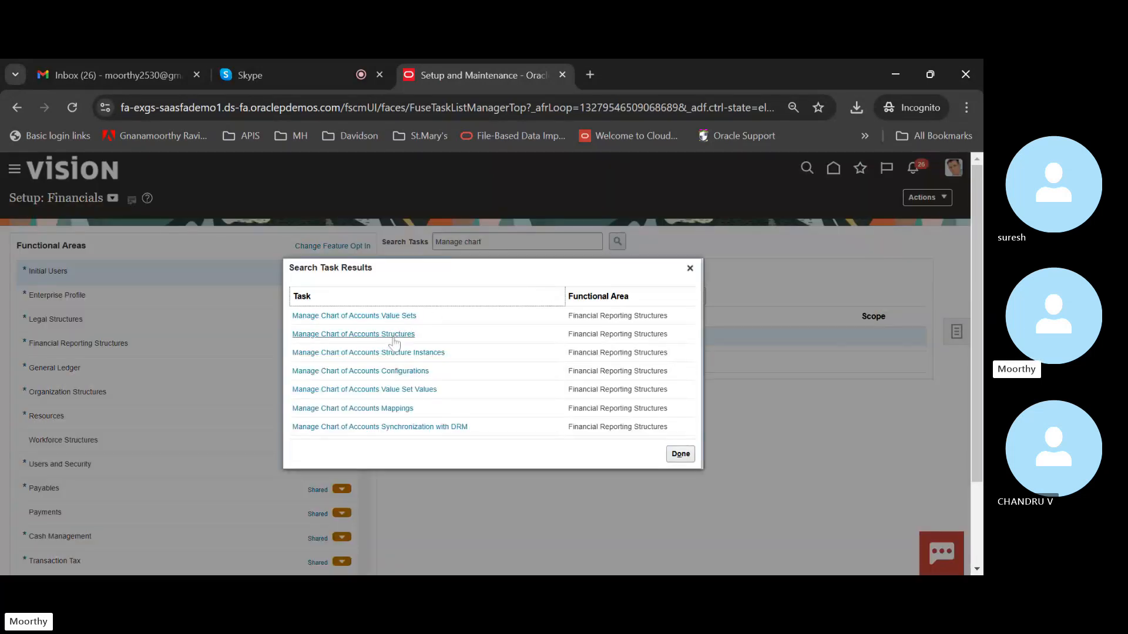
click(393, 336)
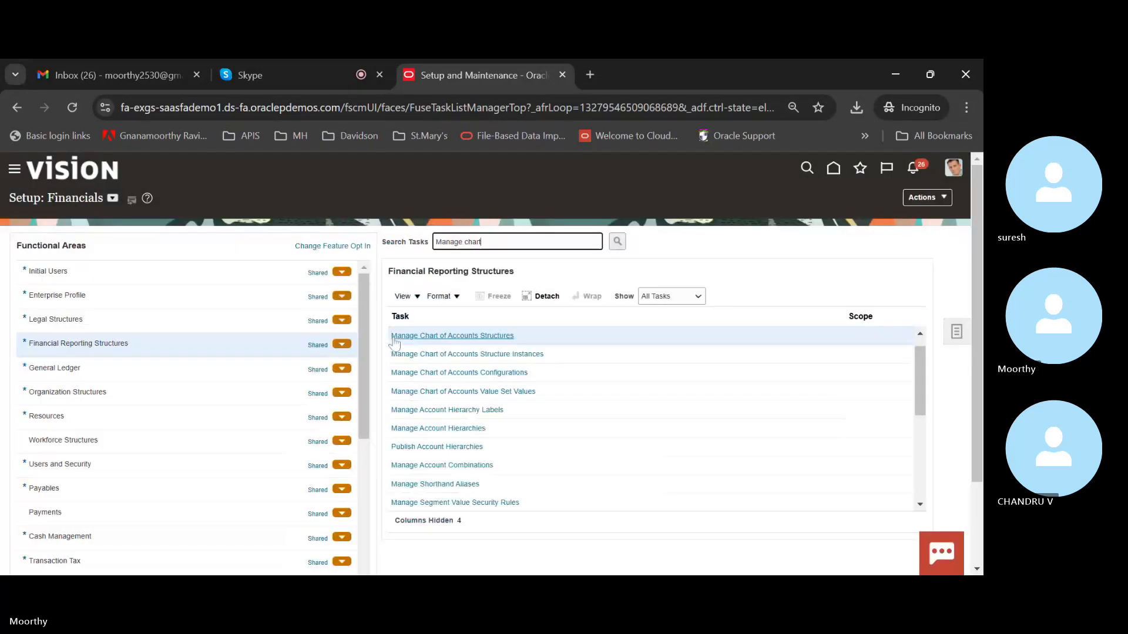
click(427, 336)
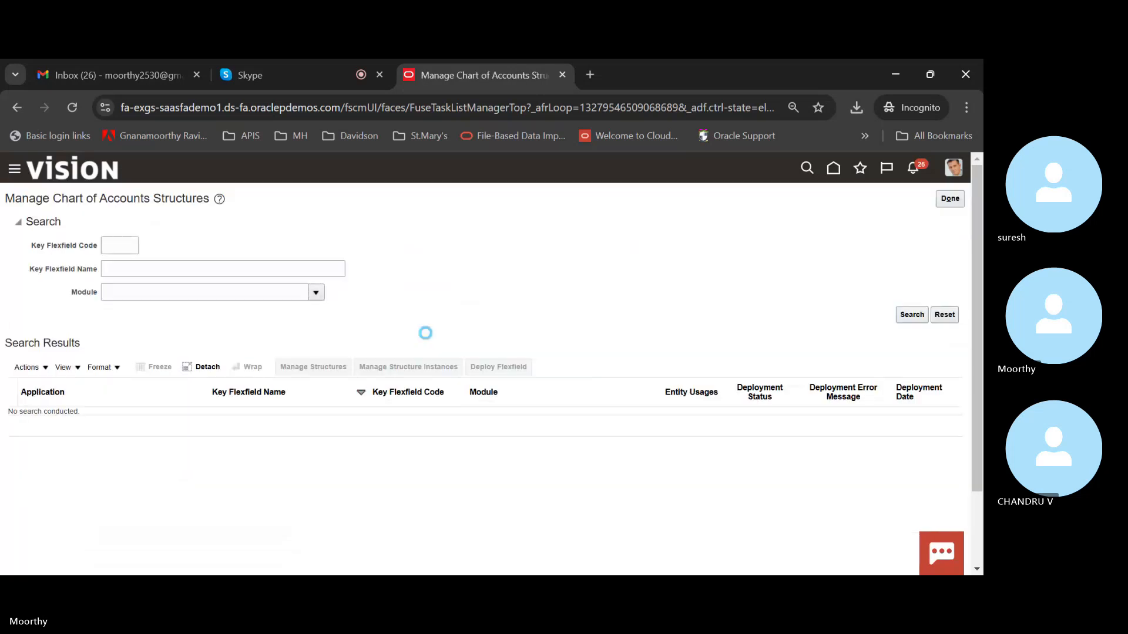
- Find the General Ledger Accounting Flexfield, open its structures, list them all without filters and look through them
click(905, 318)
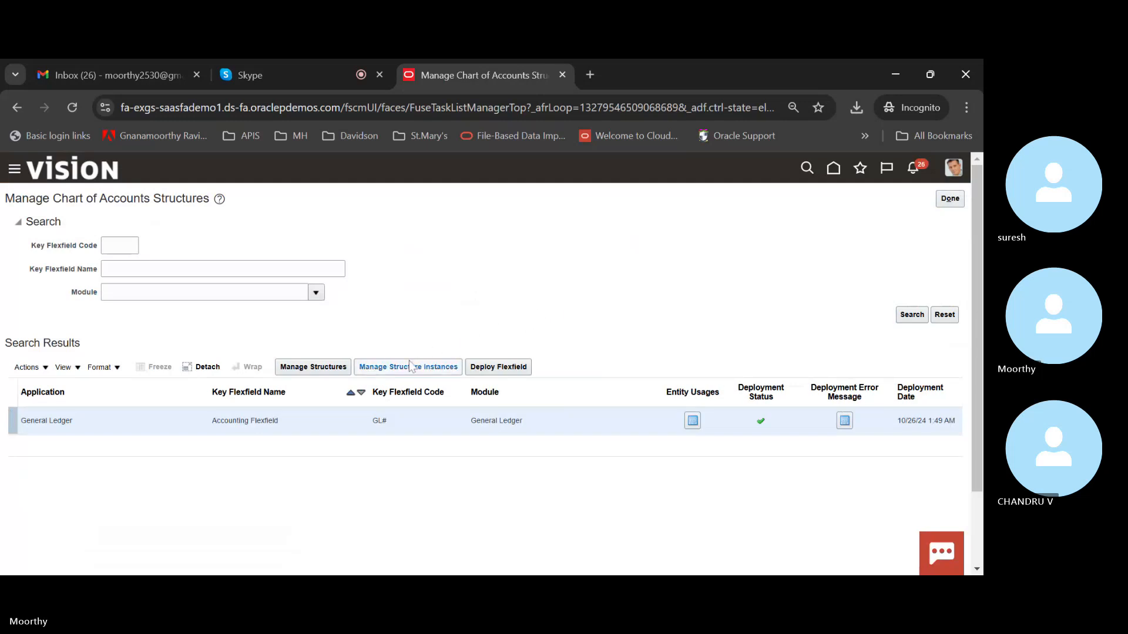
click(336, 371)
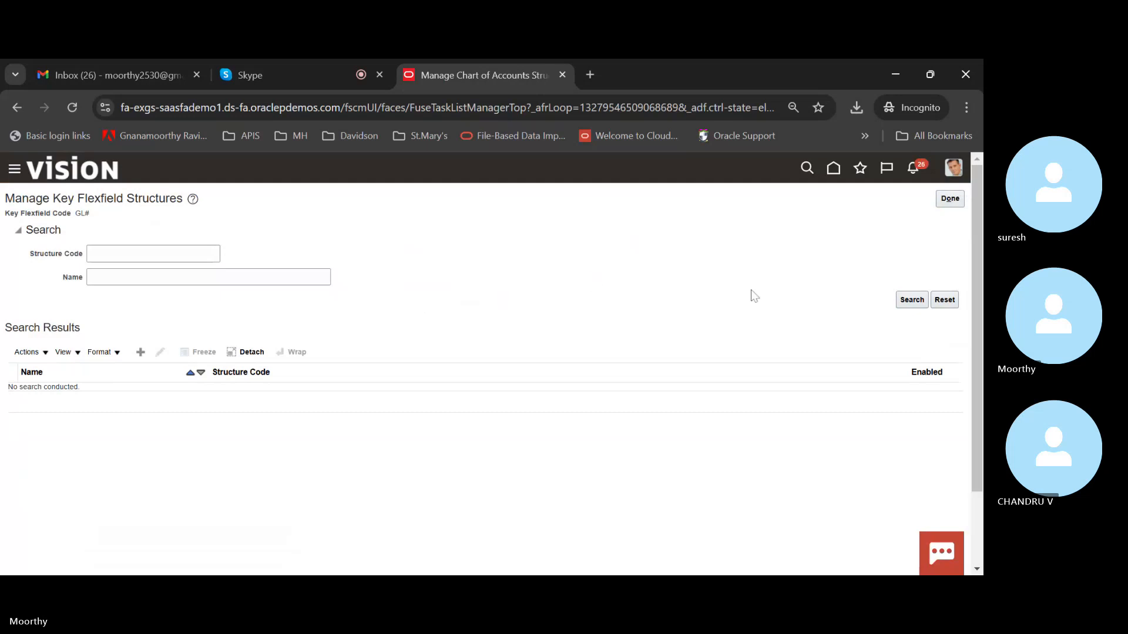
click(909, 301)
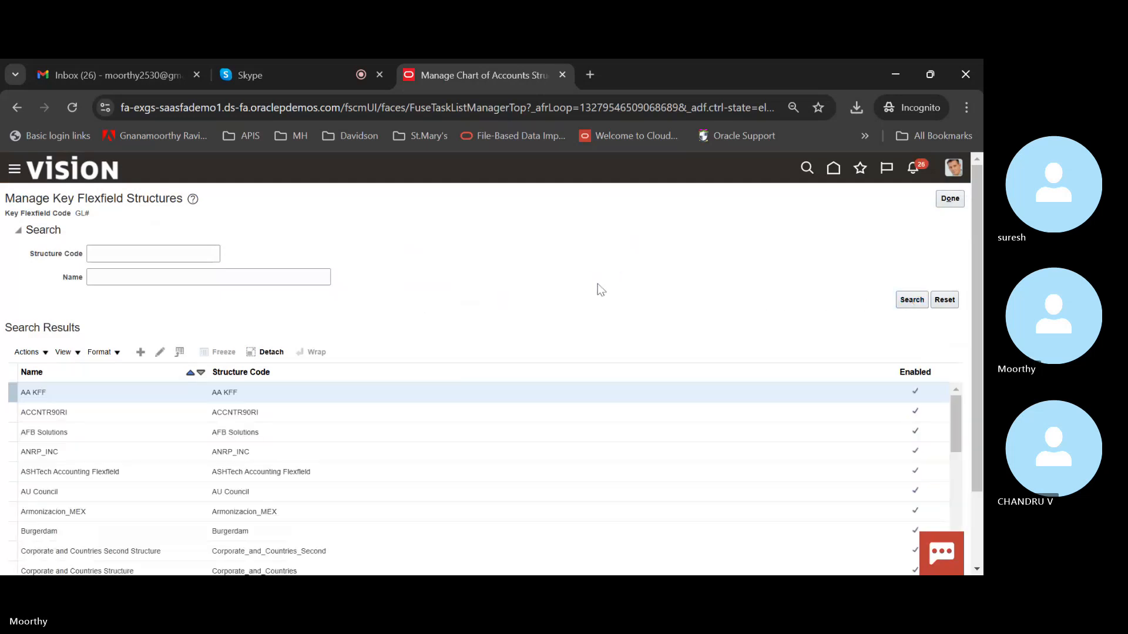
scroll(597, 289, down, 1)
scroll(401, 438, down, 5)
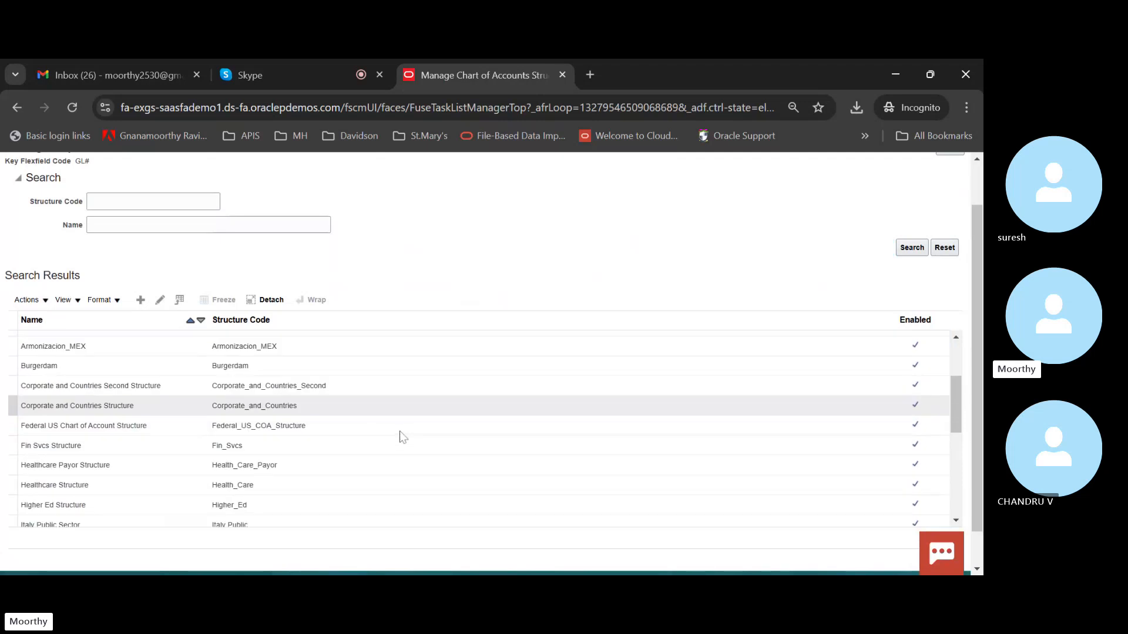
- Look through the structure list, open the AU Council structure to view its segments, and return to the list
scroll(401, 426, down, 5)
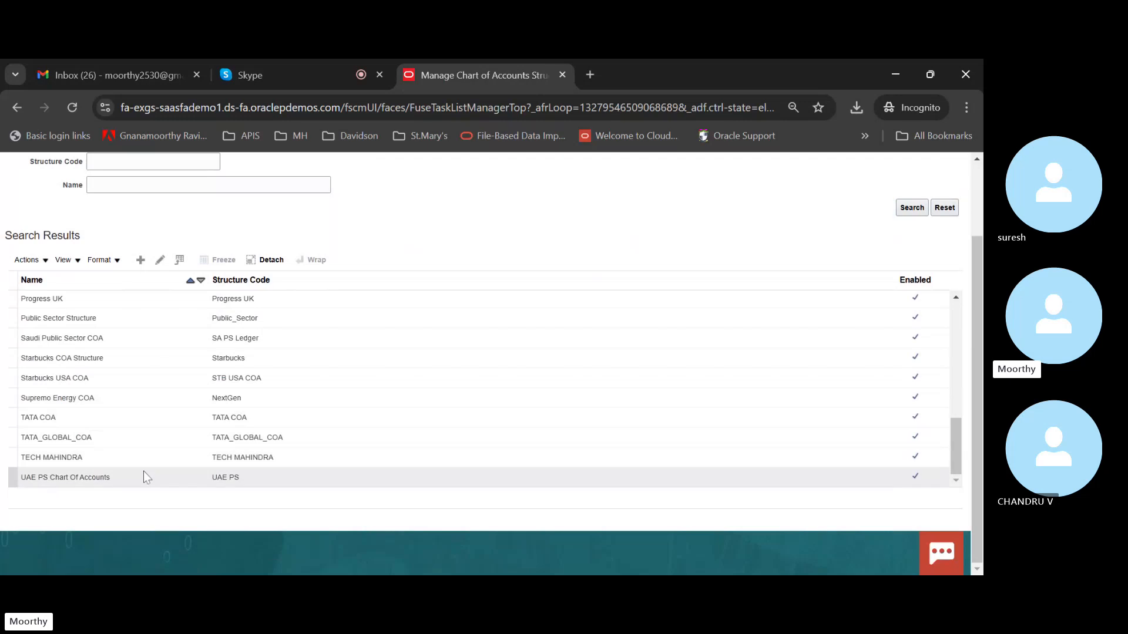
scroll(147, 425, up, 3)
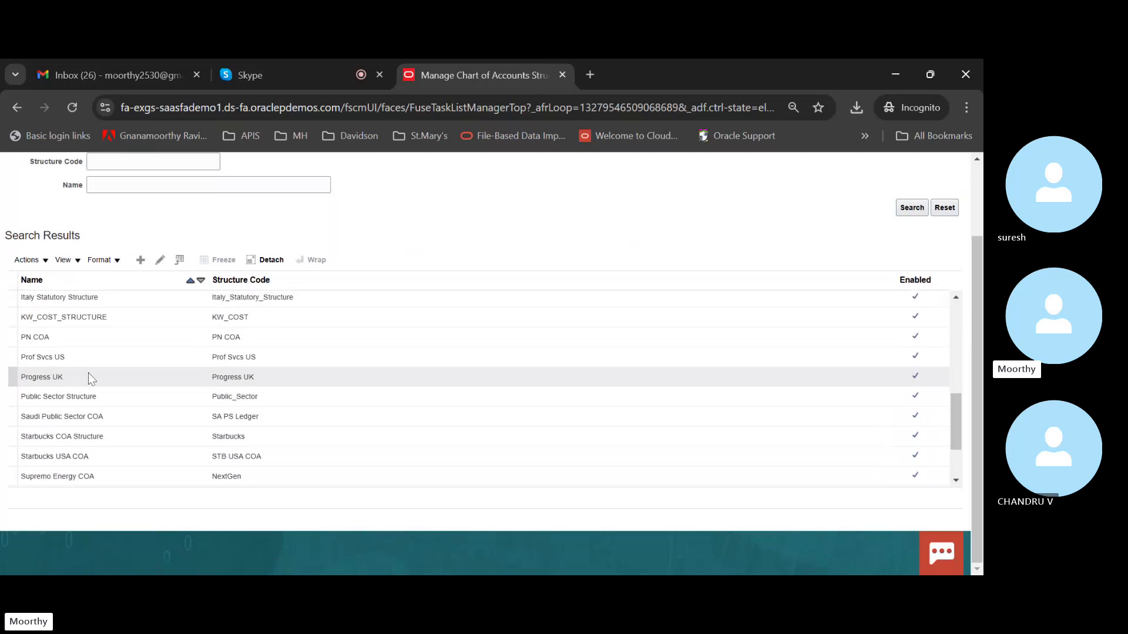
scroll(88, 378, up, 1)
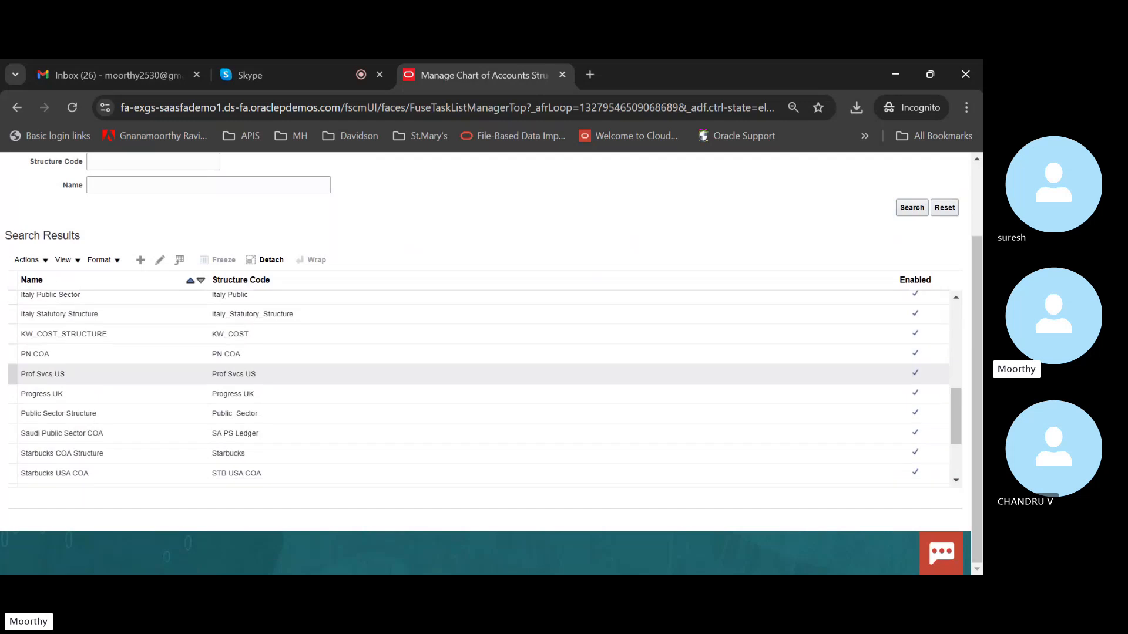
click(110, 395)
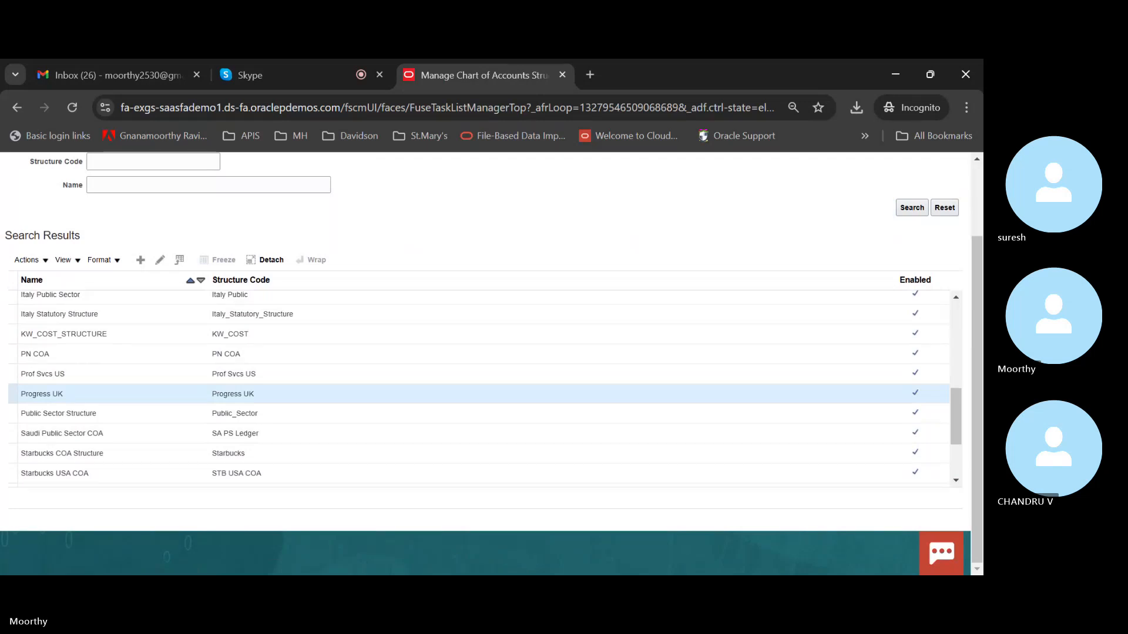
scroll(470, 392, up, 5)
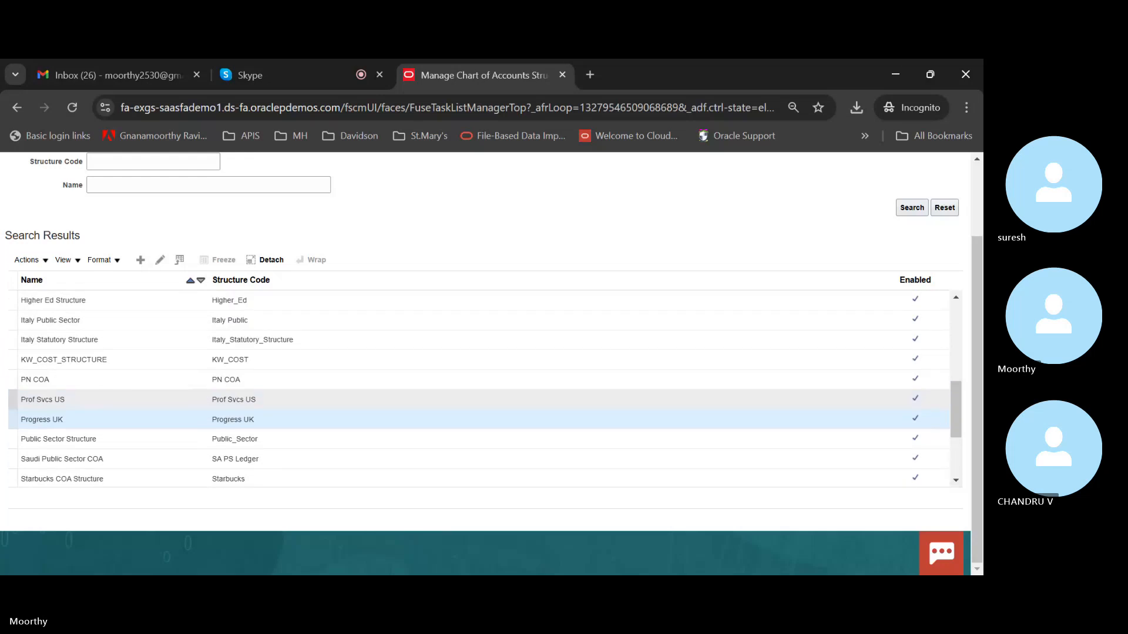
scroll(110, 342, up, 3)
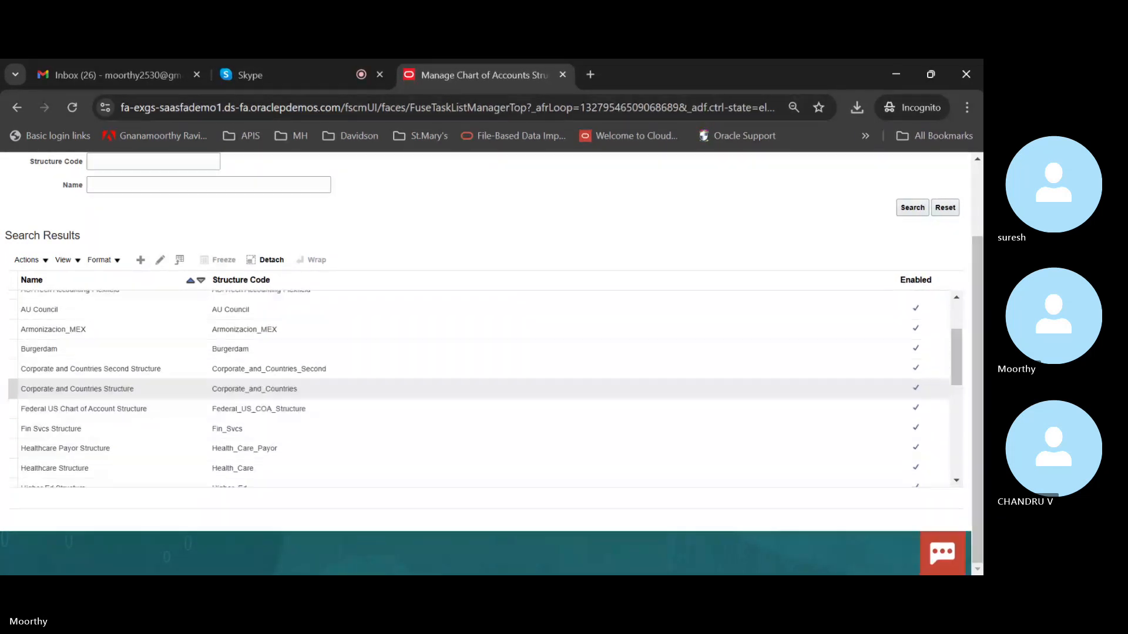
click(106, 327)
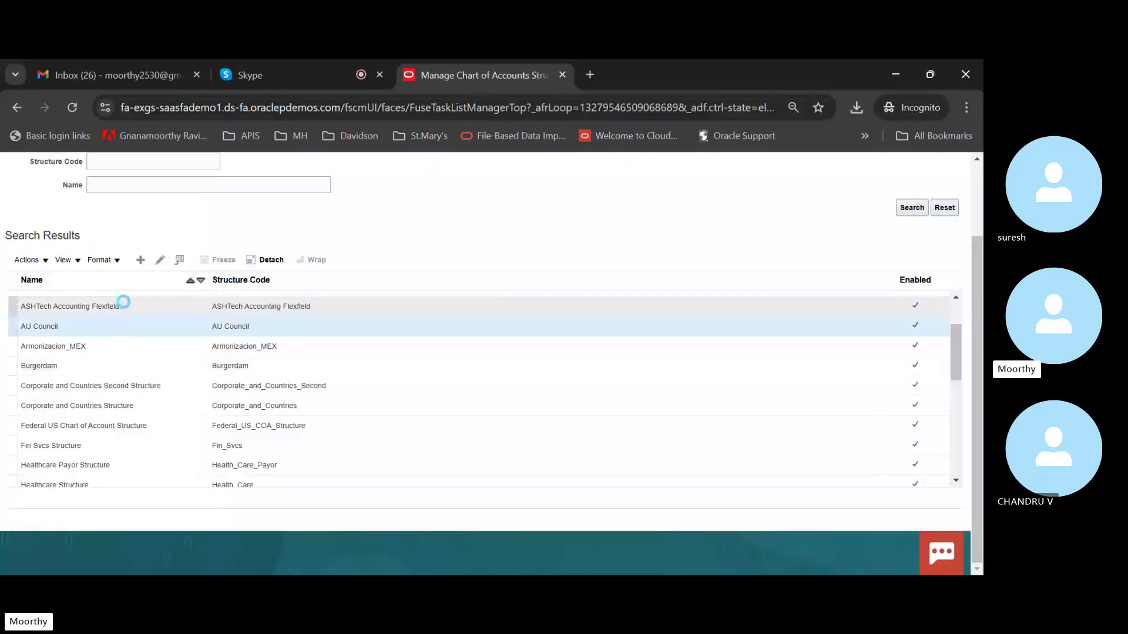
click(160, 260)
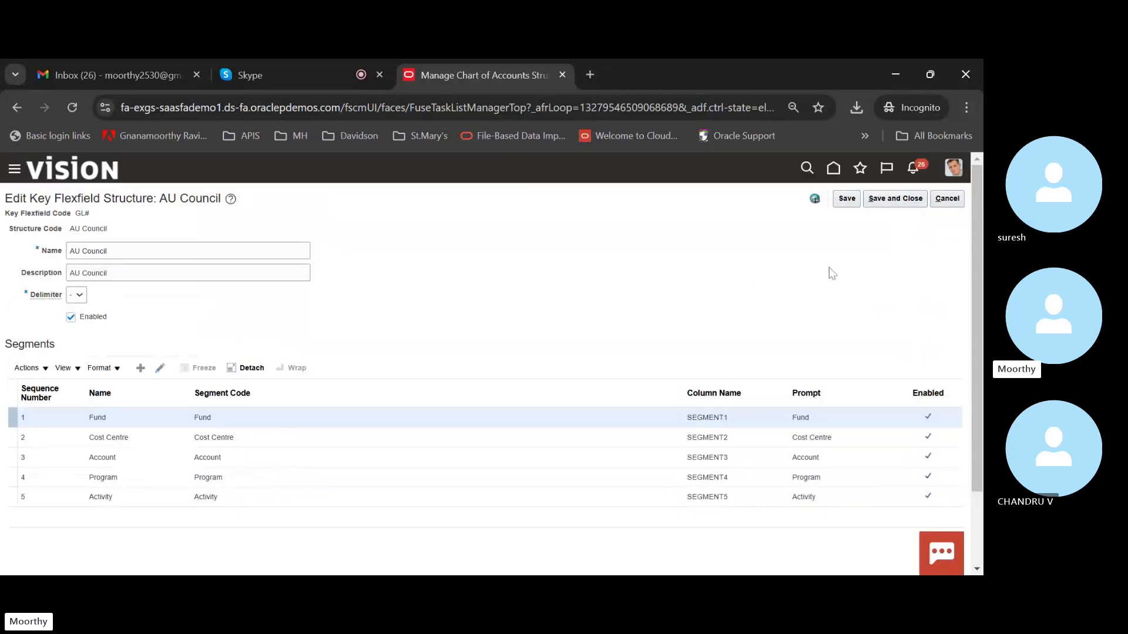
click(947, 198)
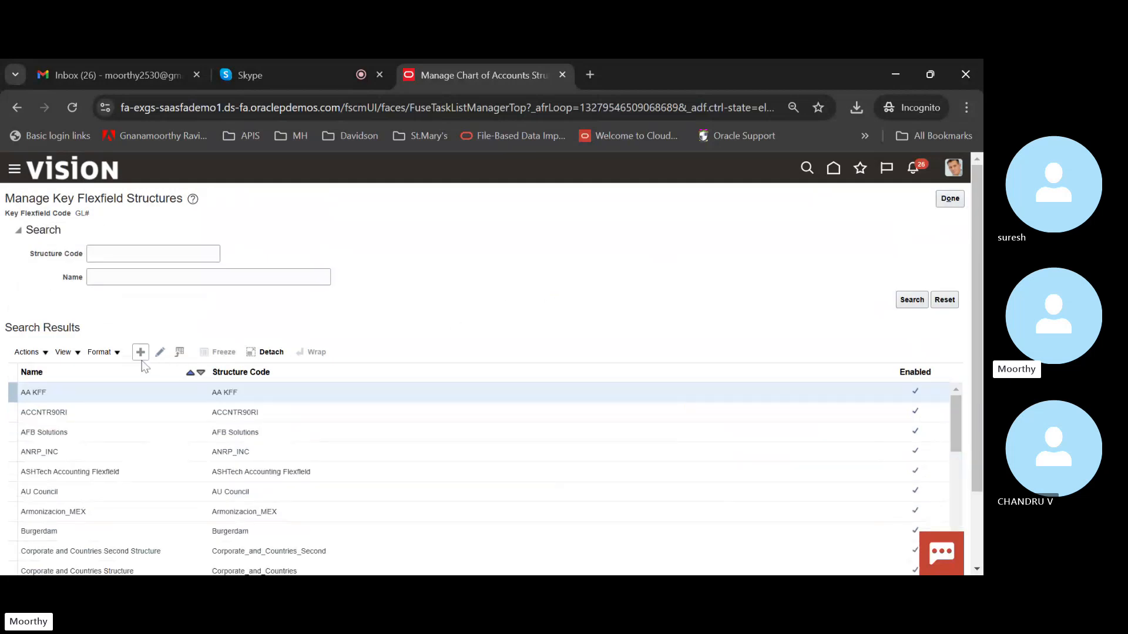
- Return to the chart of accounts flexfield search, reopen the Accounting Flexfield's structures and select AU Council
click(952, 200)
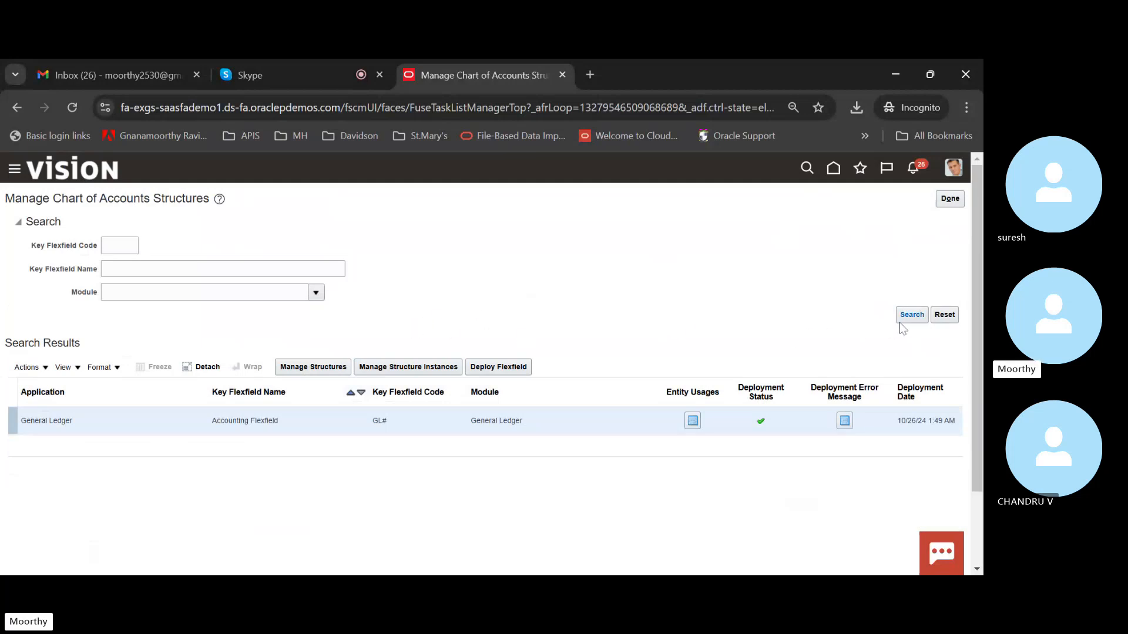
click(294, 368)
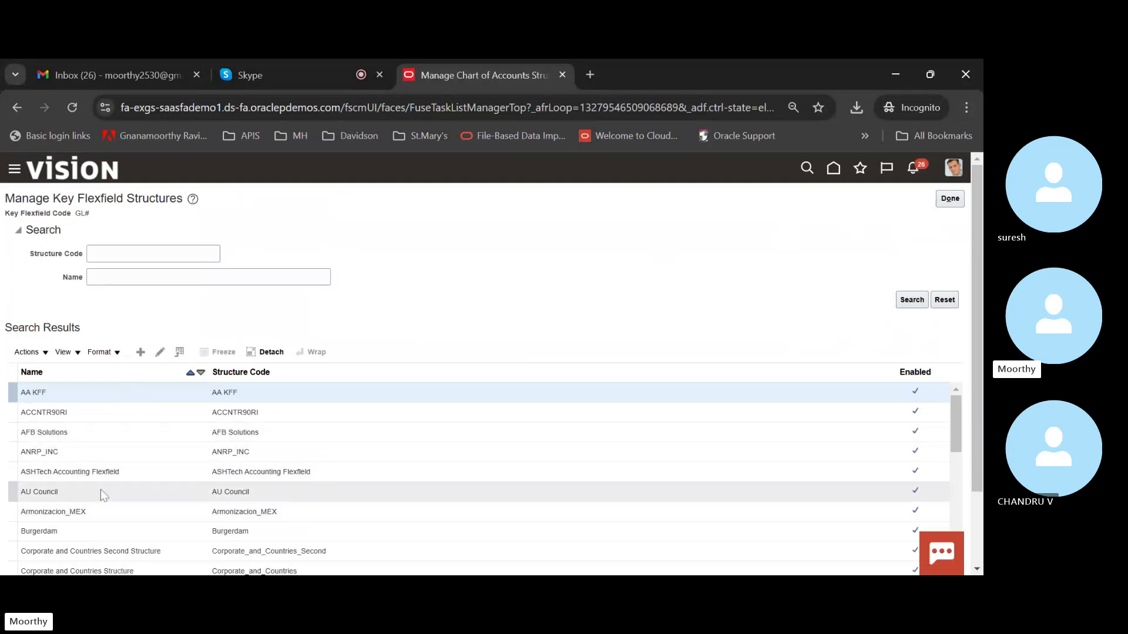
click(100, 494)
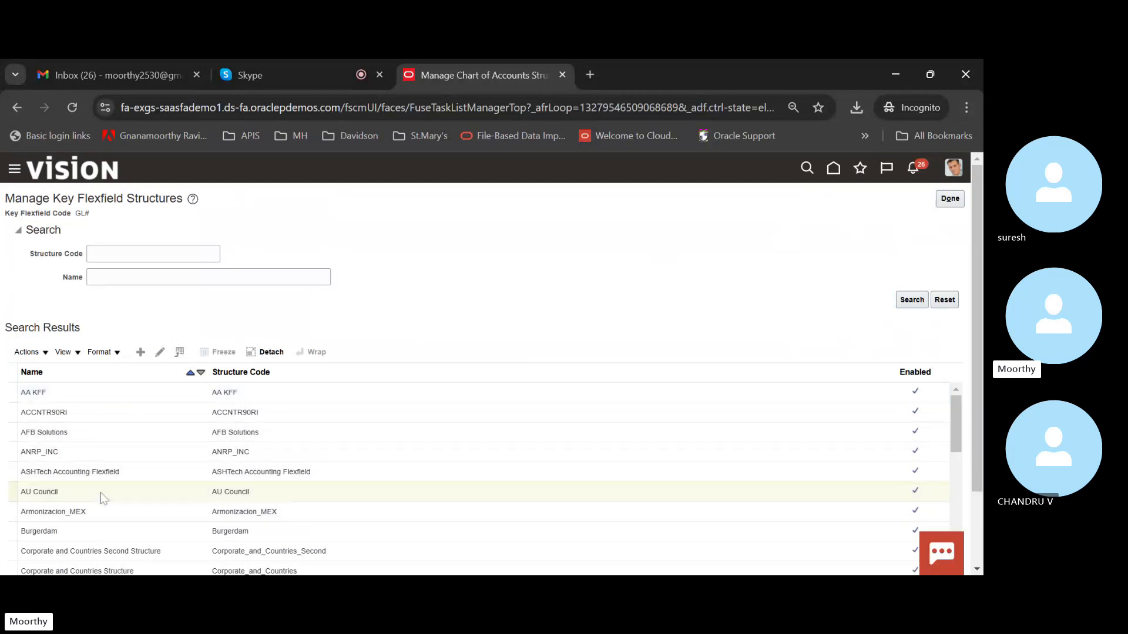
click(140, 353)
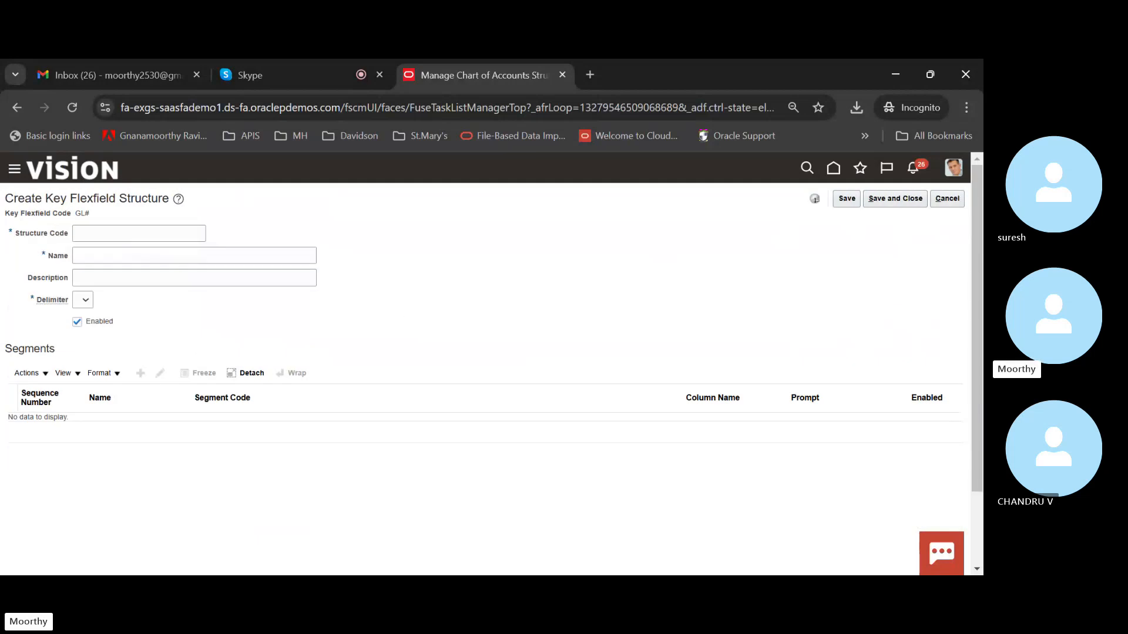
click(139, 234)
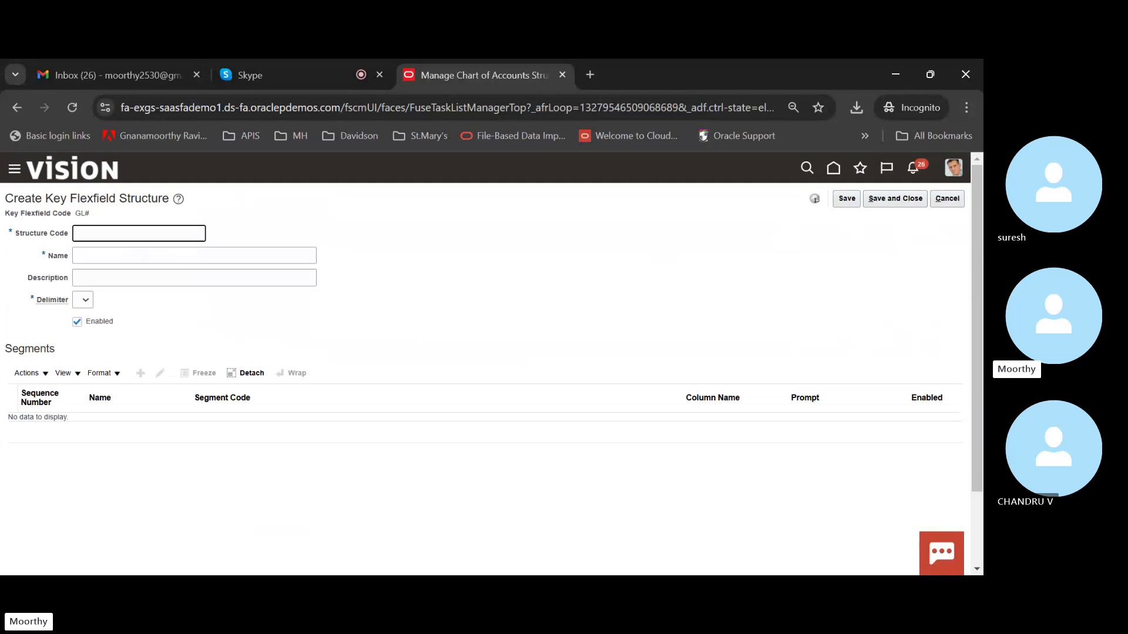
text(UK_)
key(BackSpace)
key(BackSpace)
key(BackSpace)
click(947, 198)
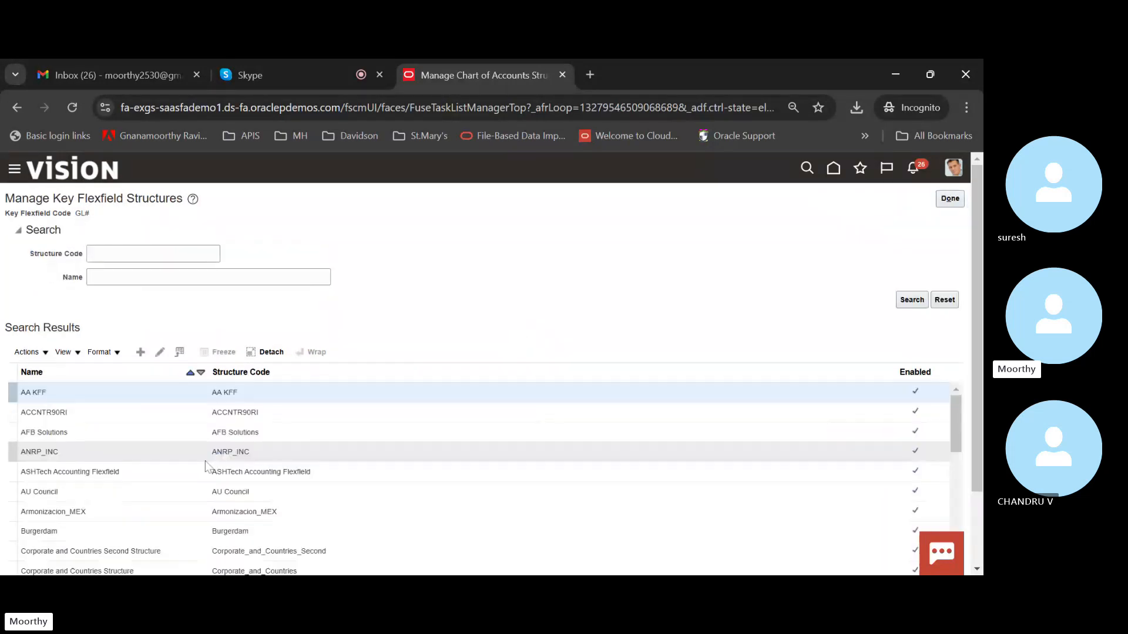
- Open the AU Council structure for editing, view the definition of its Fund segment and return to the segment list
click(87, 488)
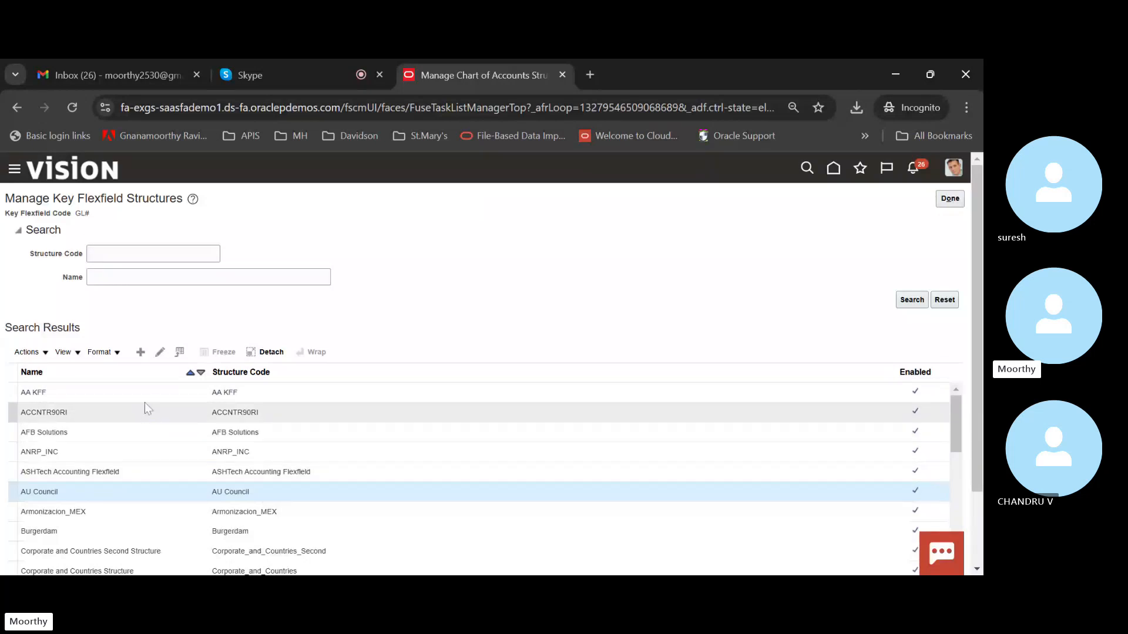
click(160, 352)
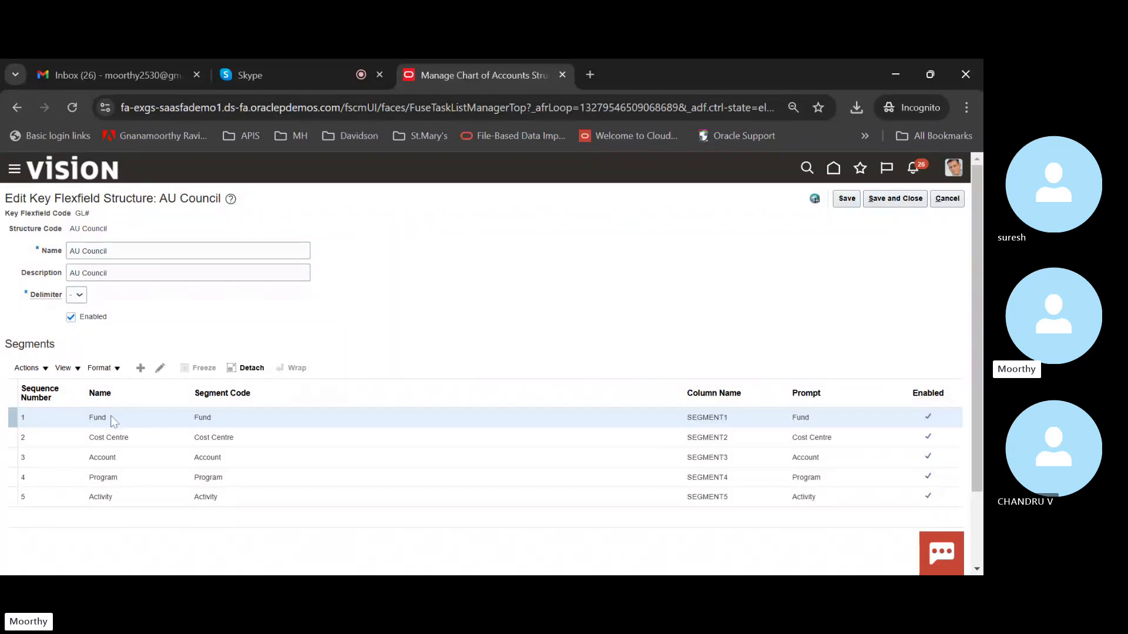
click(157, 373)
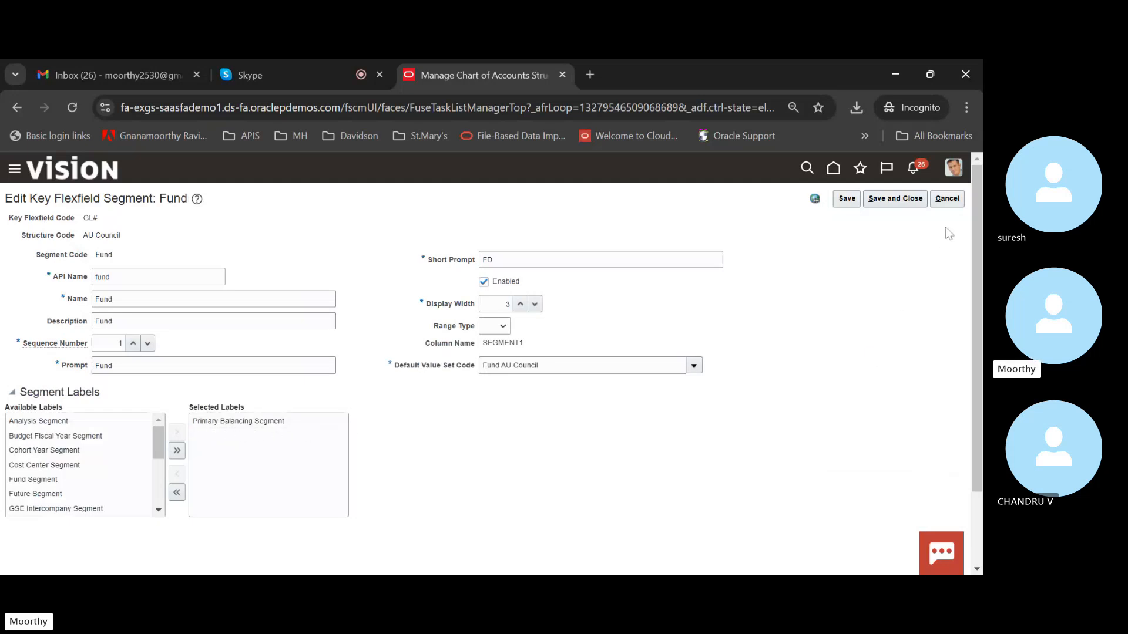
click(947, 199)
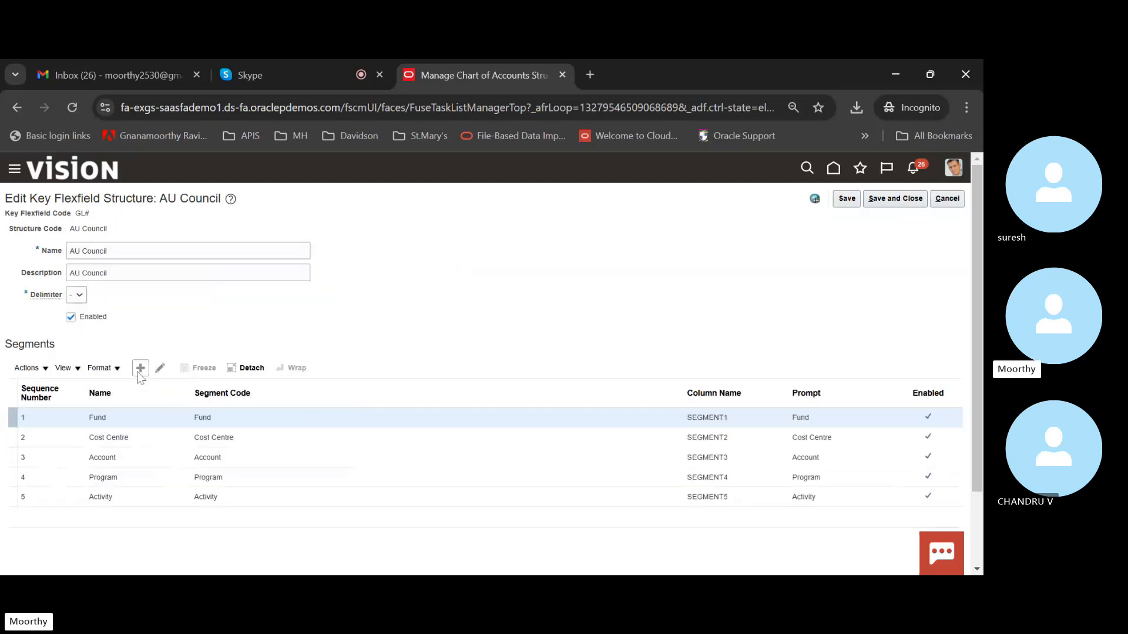
- Start a new segment in the AU Council structure with segment code Interfund and API name interfund
click(140, 369)
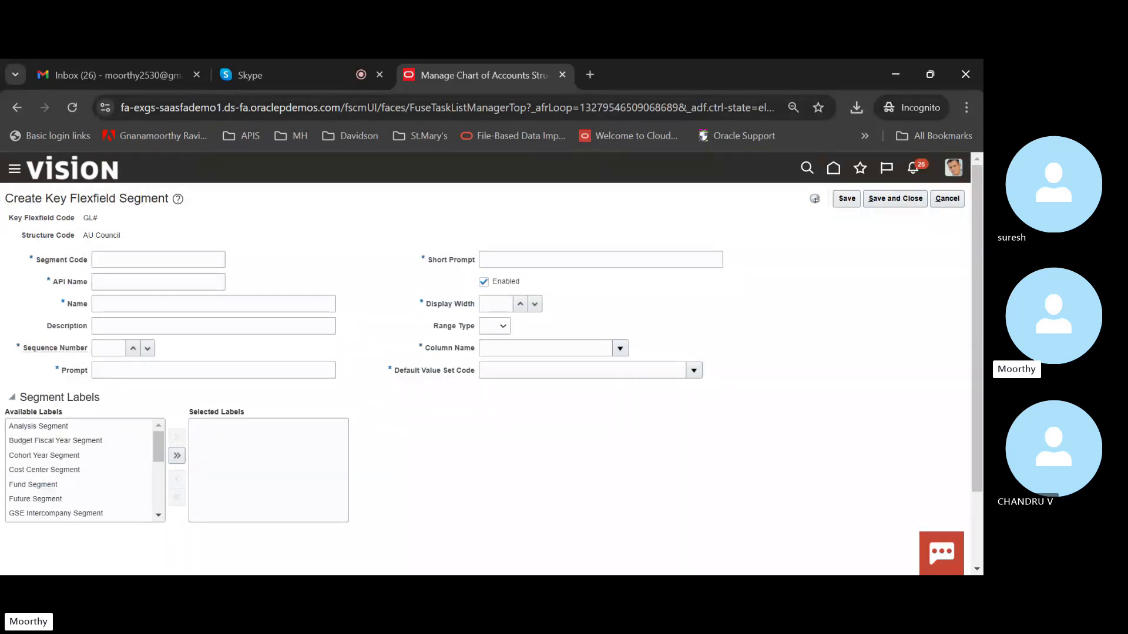
click(158, 260)
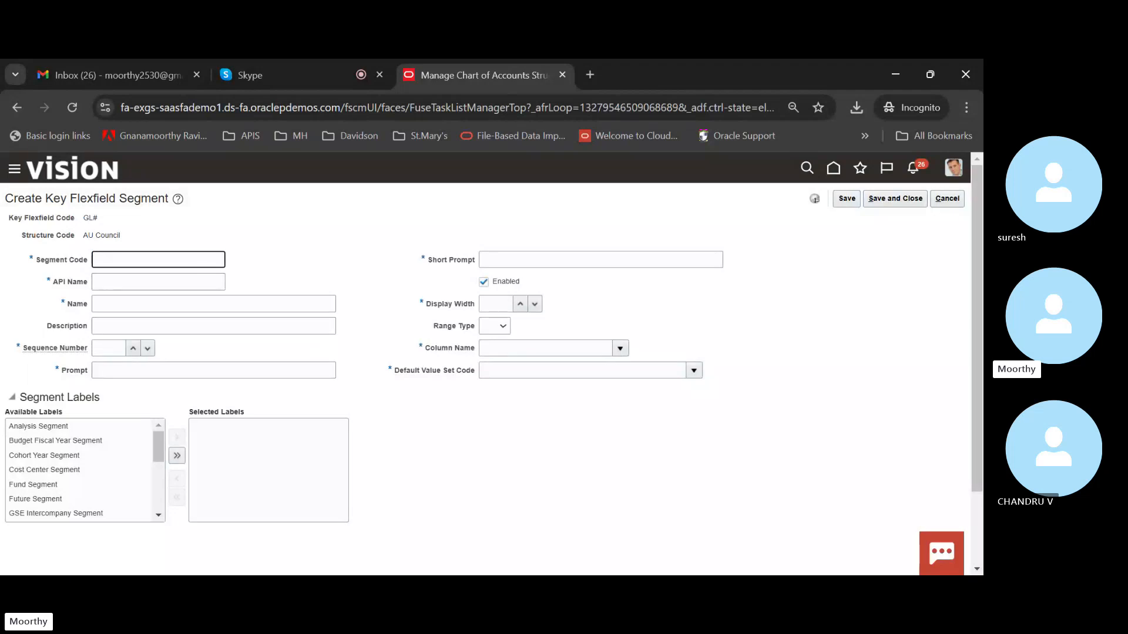
text(Inte)
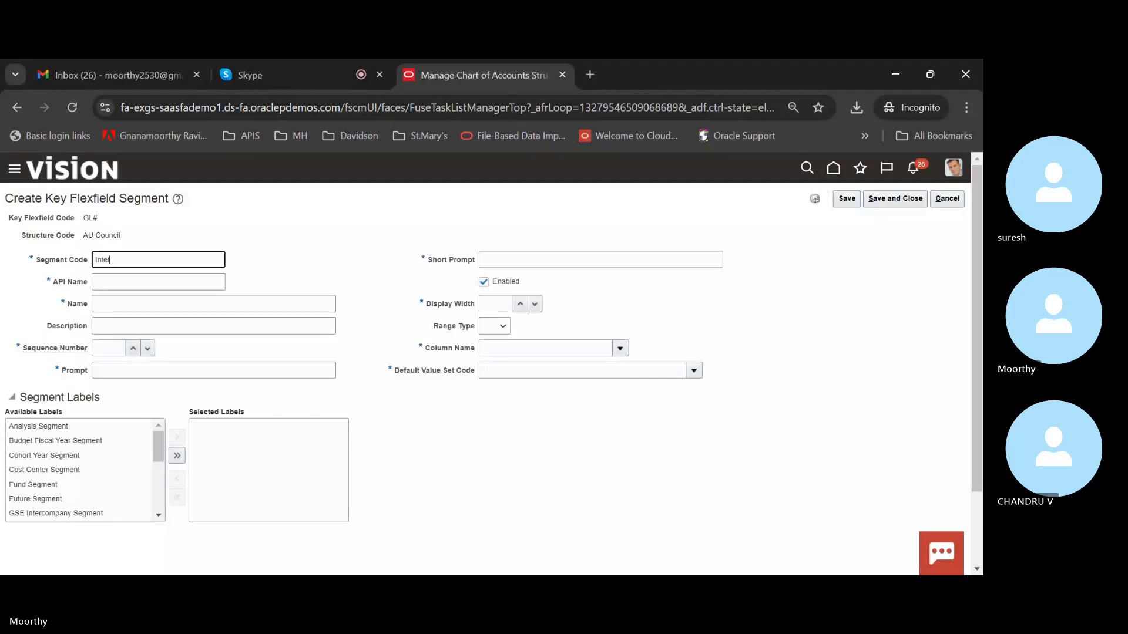
text(rfund)
click(153, 283)
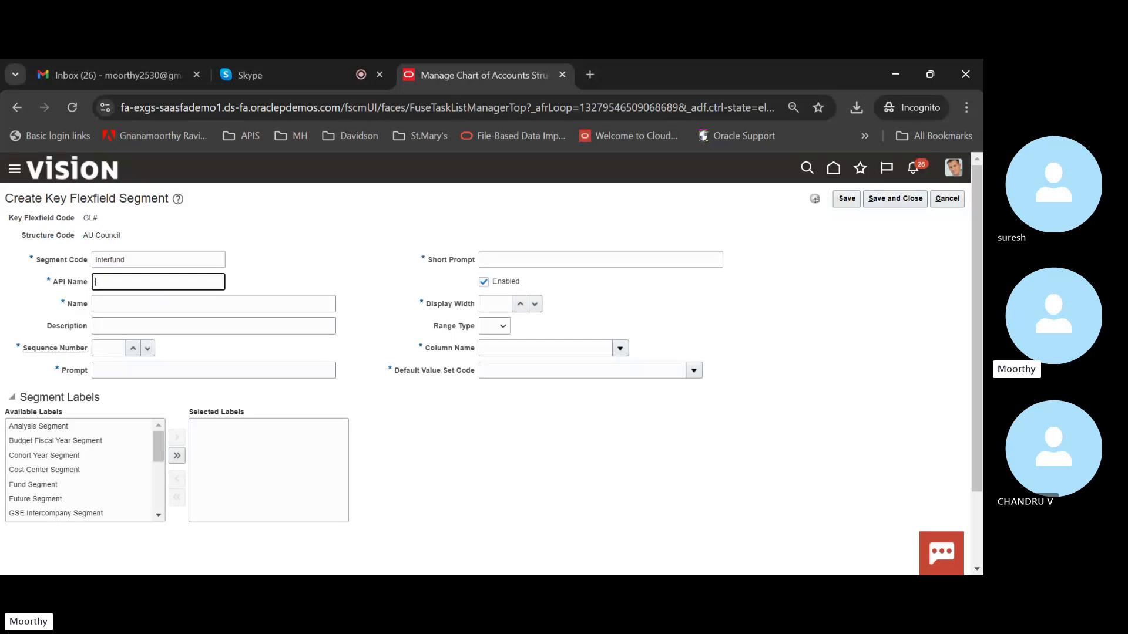
click(182, 301)
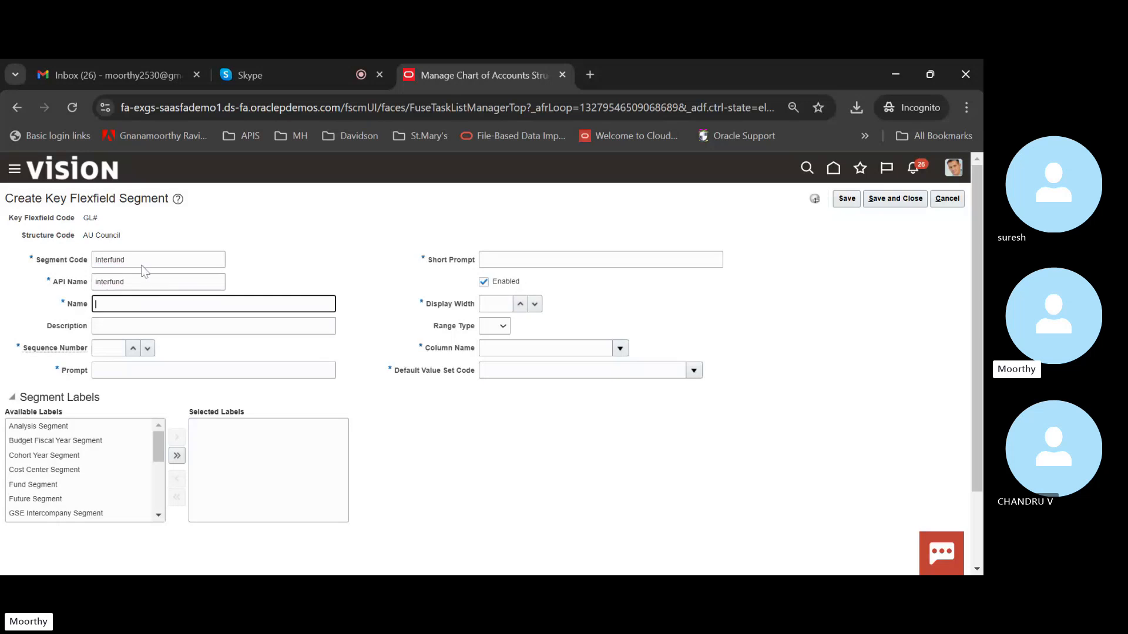
- Copy the segment code Interfund into the new segment's name and description
drag(133, 259, 63, 257)
key(ctrl+c)
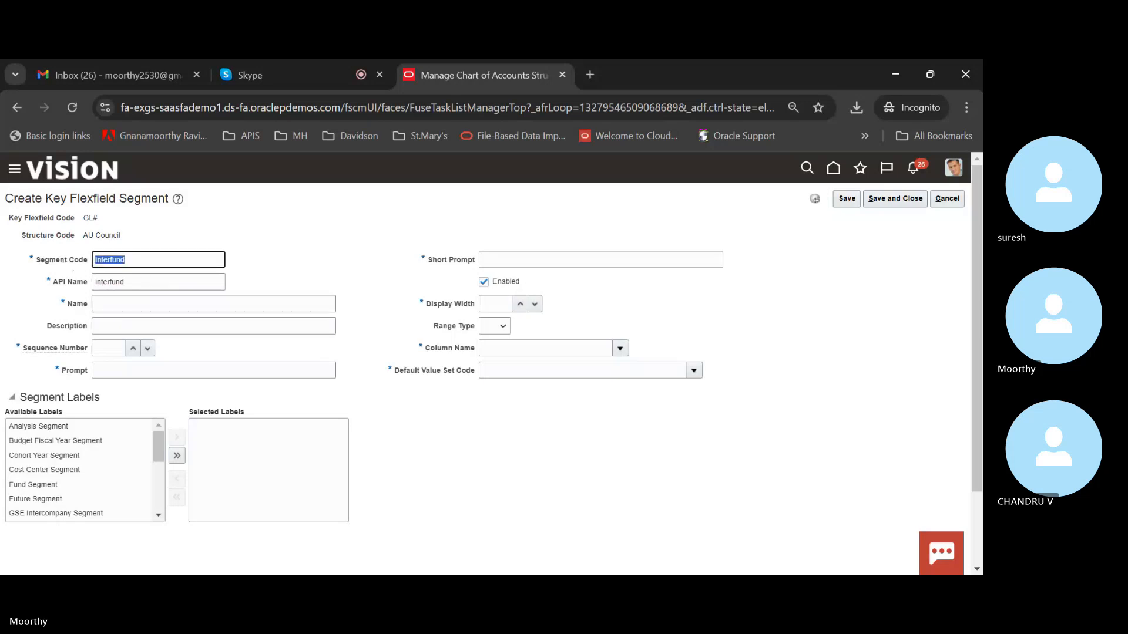
click(99, 306)
key(ctrl+v)
click(114, 327)
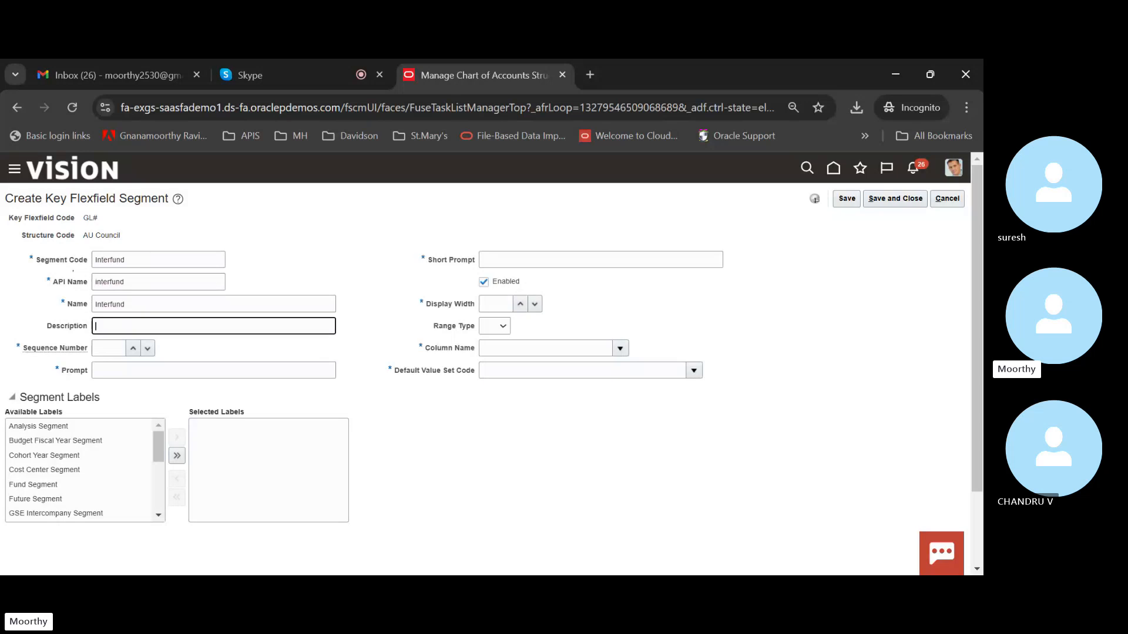
key(ctrl+v)
- Set the new segment's sequence number to 1 and enter Interfund as both prompt and short prompt
click(123, 348)
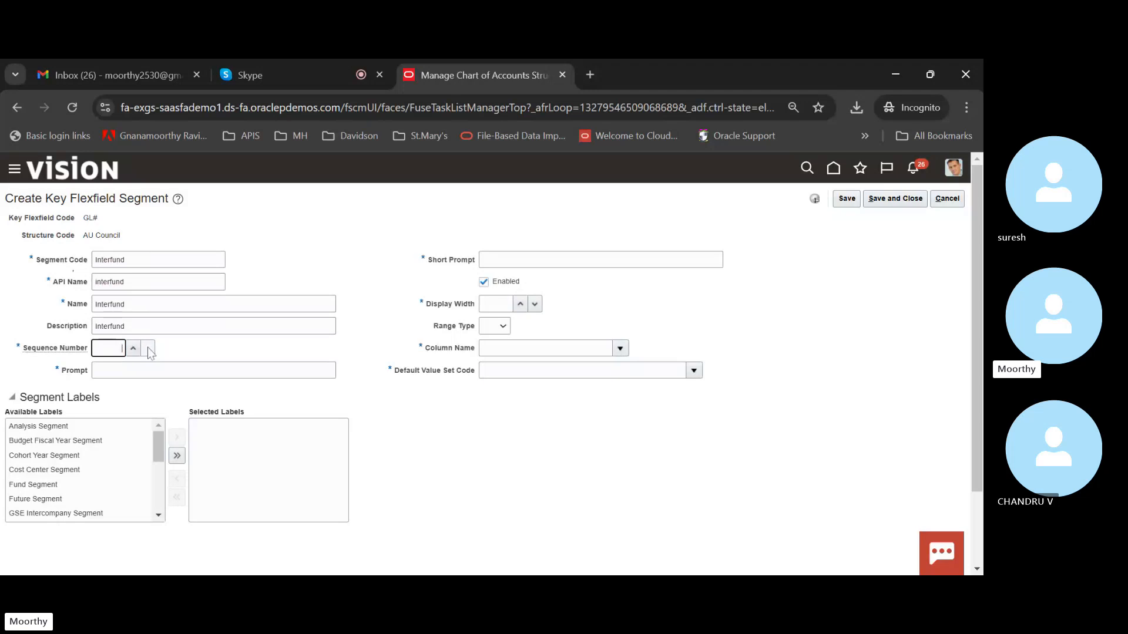
click(148, 349)
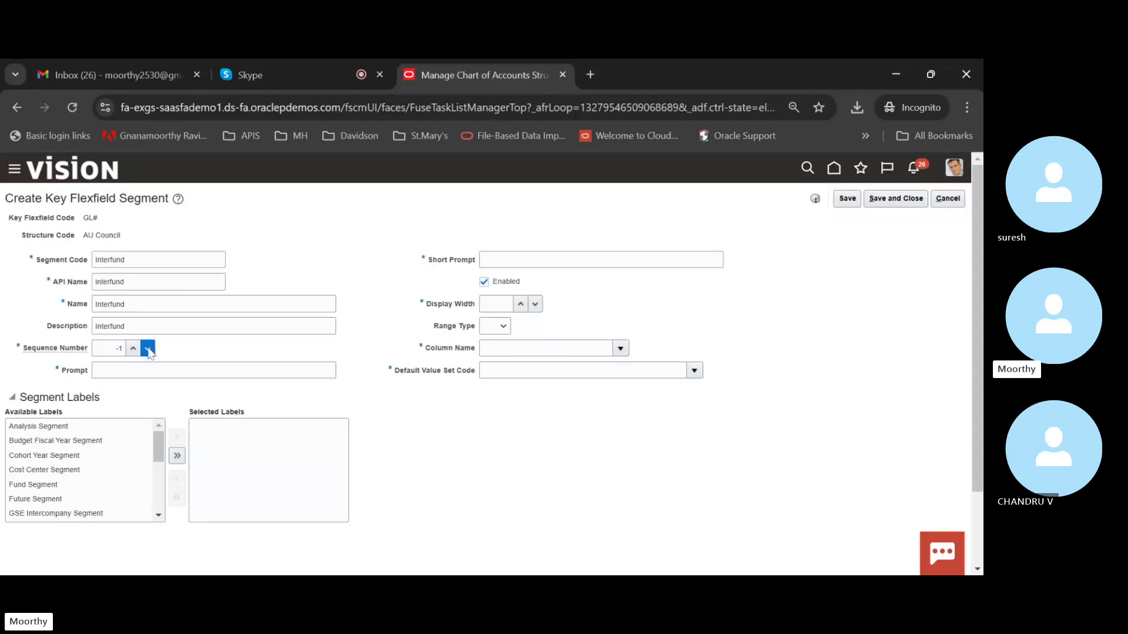
click(134, 350)
click(134, 350)
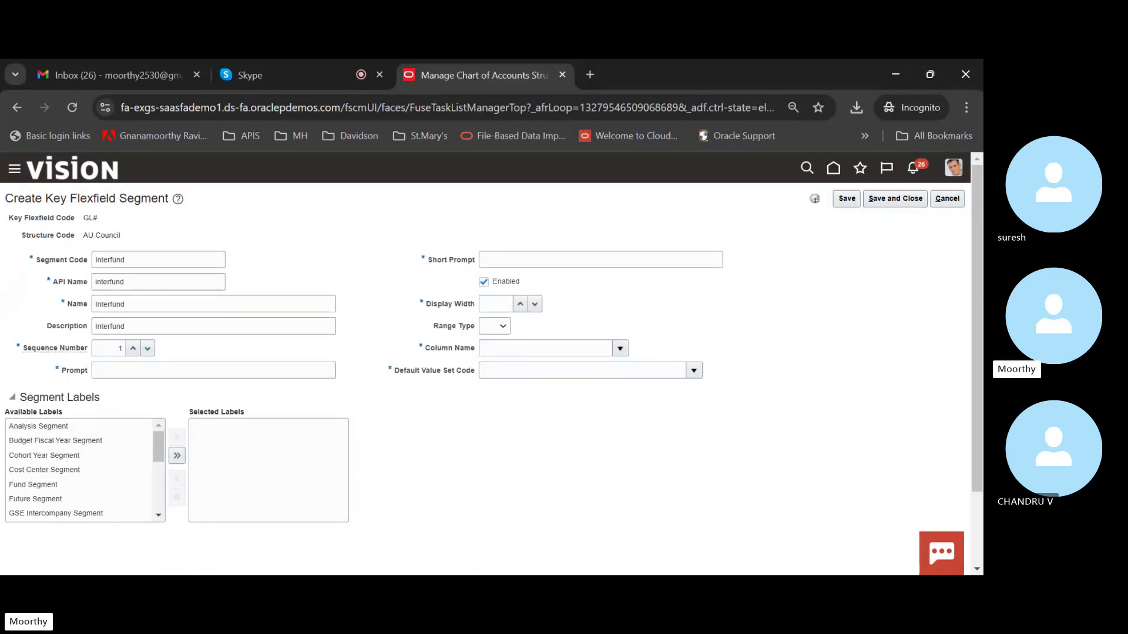
click(212, 370)
key(ctrl+v)
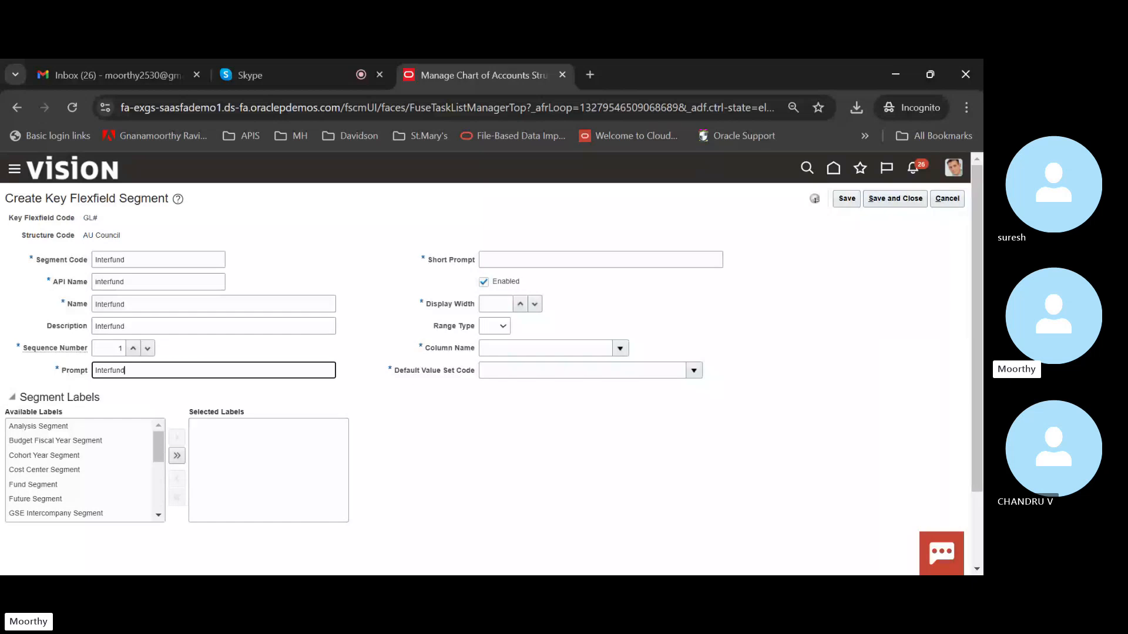
click(428, 417)
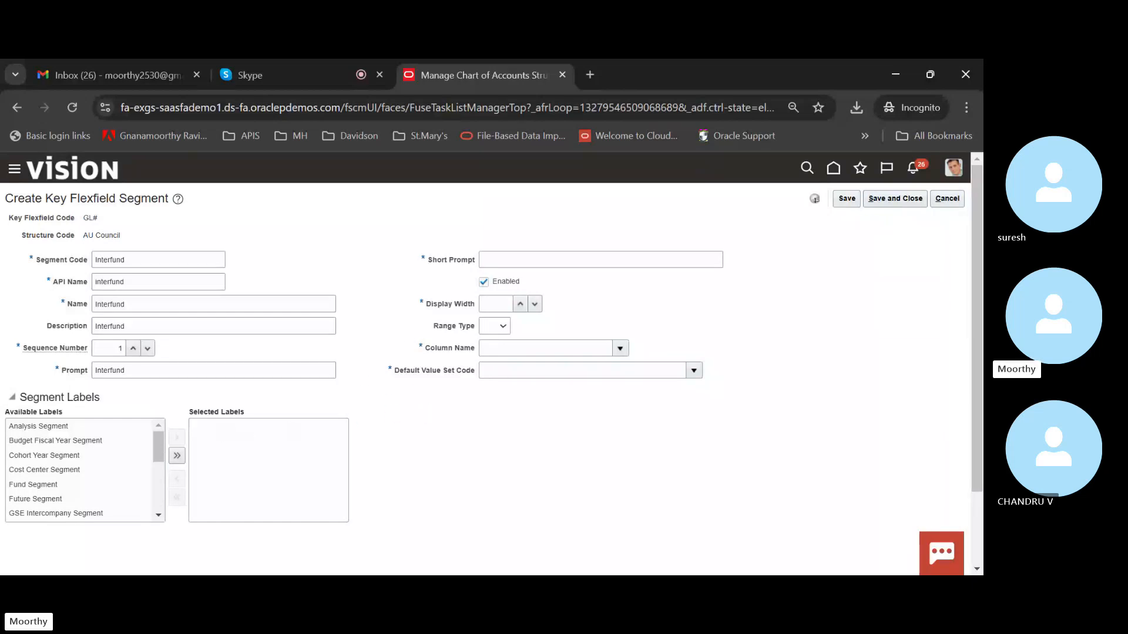
click(516, 260)
key(ctrl+v)
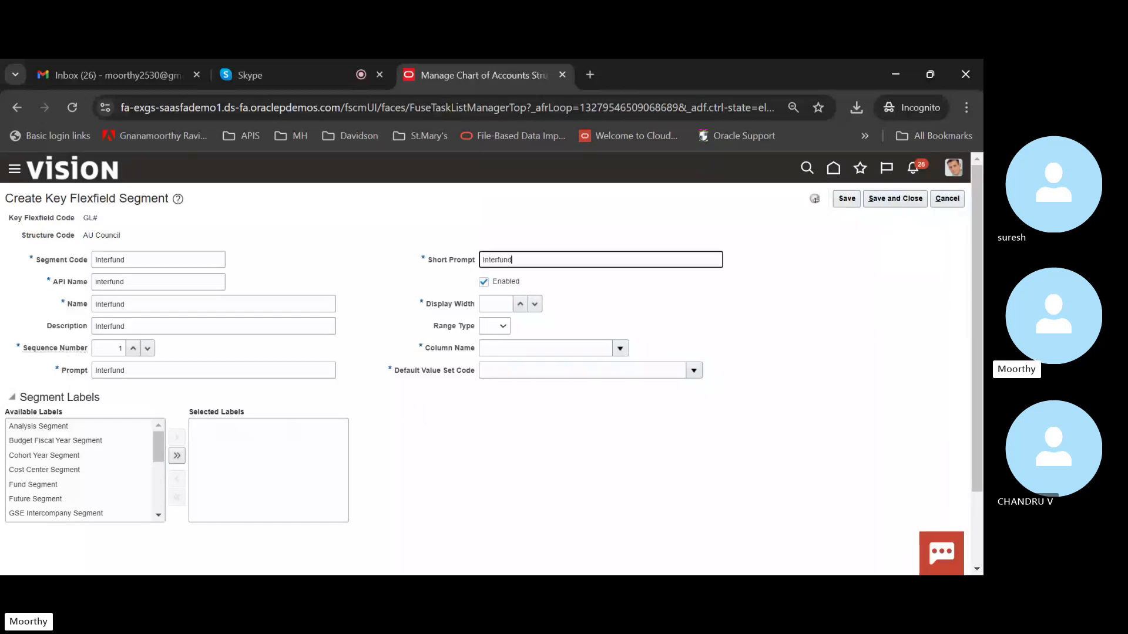
click(582, 295)
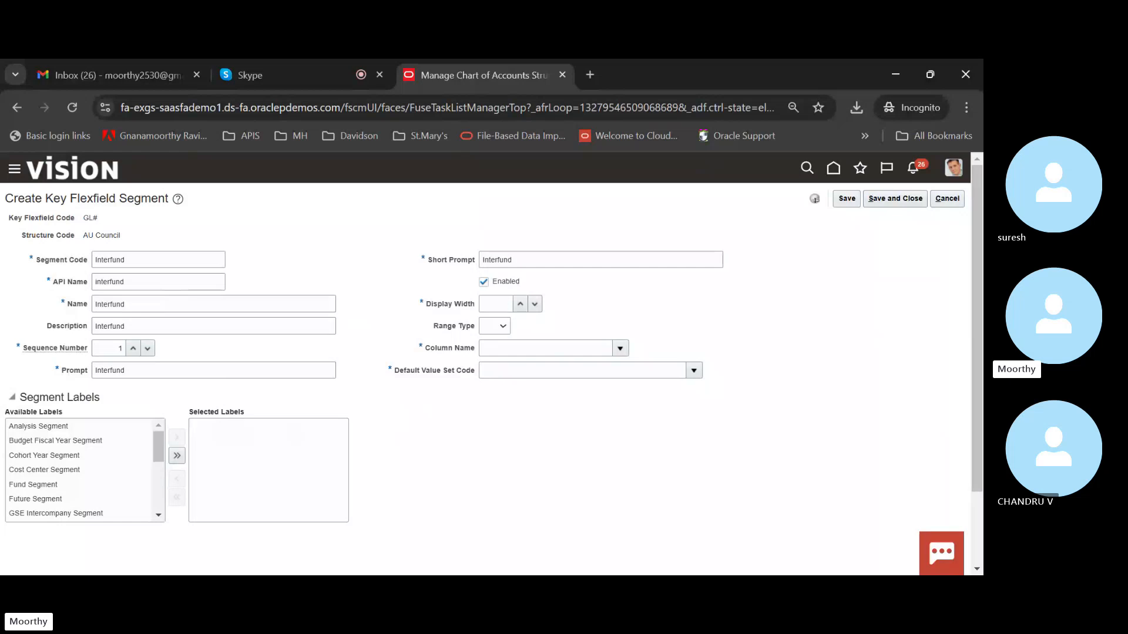
- Set the Interfund segment's display width to 6 and its column name to SEGMENT6
click(495, 303)
text(6)
click(566, 314)
mouse_move(502, 333)
click(625, 349)
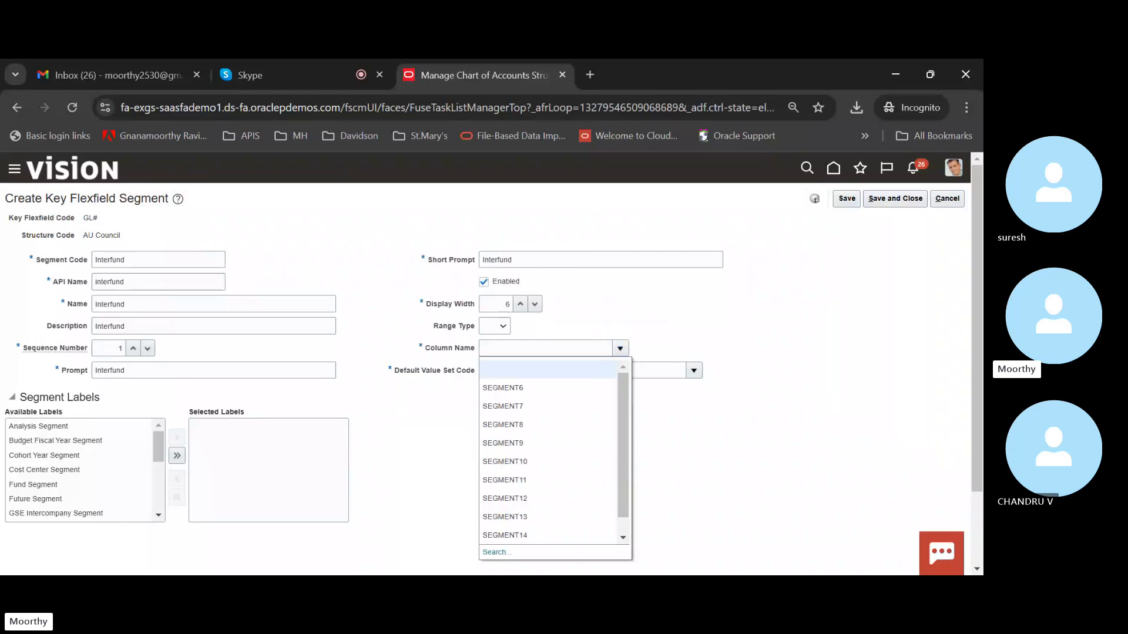
click(529, 388)
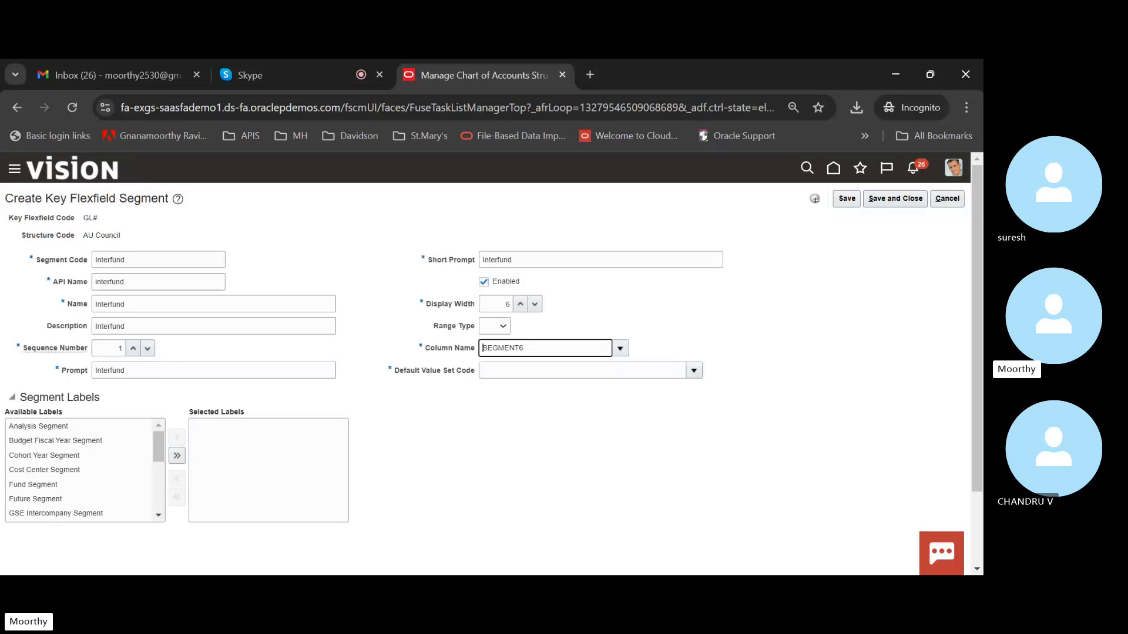
- Look through the available default value set codes for the Interfund segment without choosing one
click(694, 372)
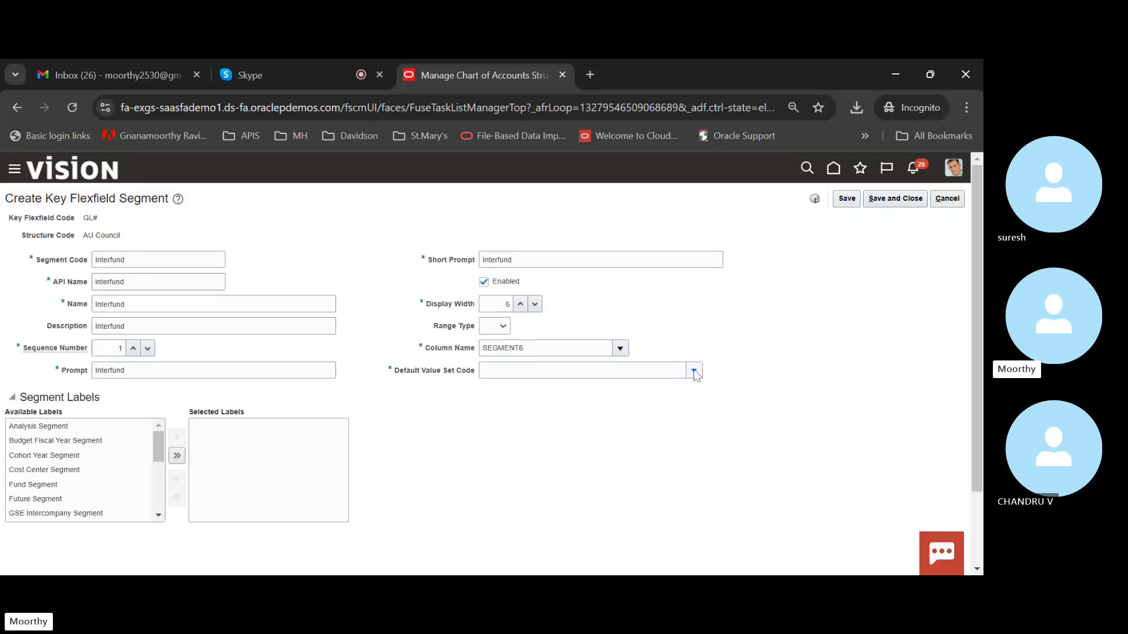
click(415, 468)
click(694, 371)
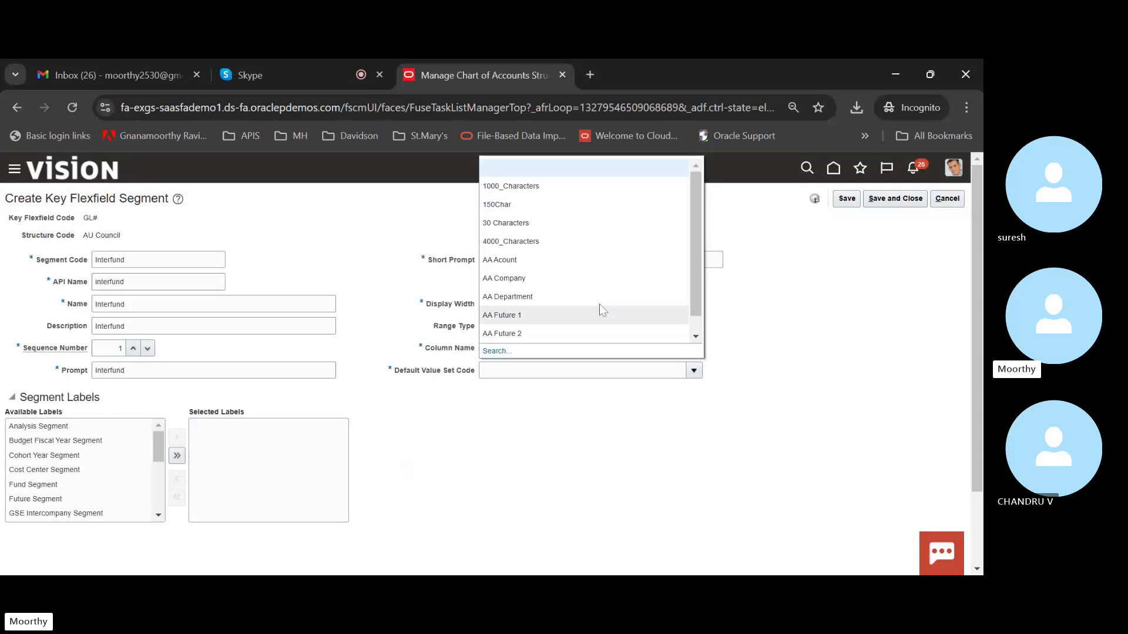
scroll(594, 292, down, 1)
scroll(593, 292, up, 1)
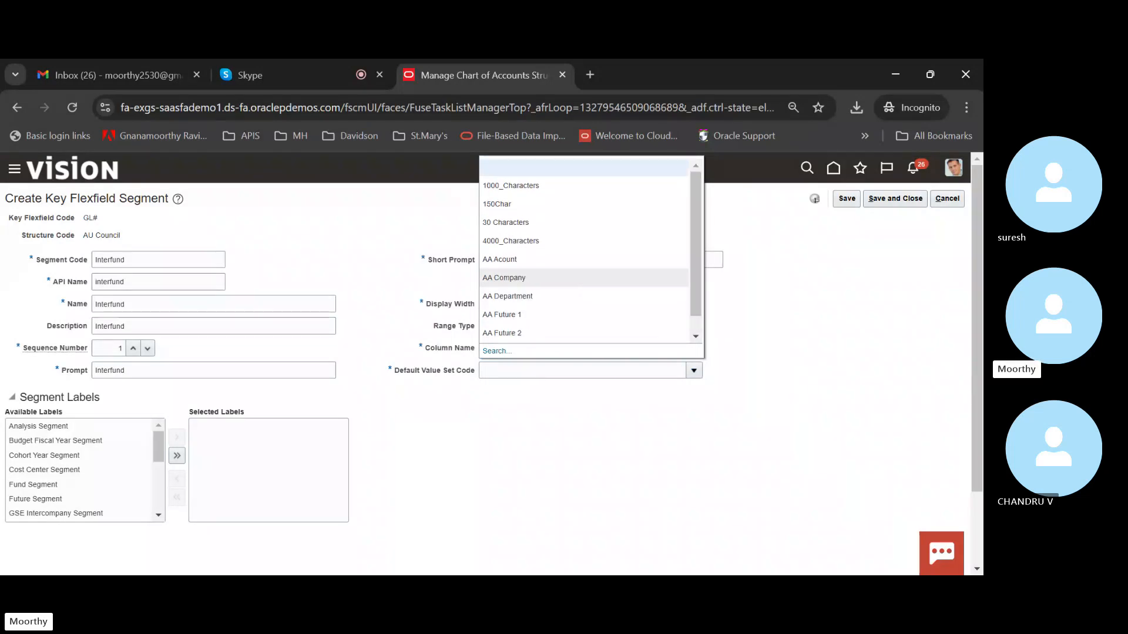
click(787, 368)
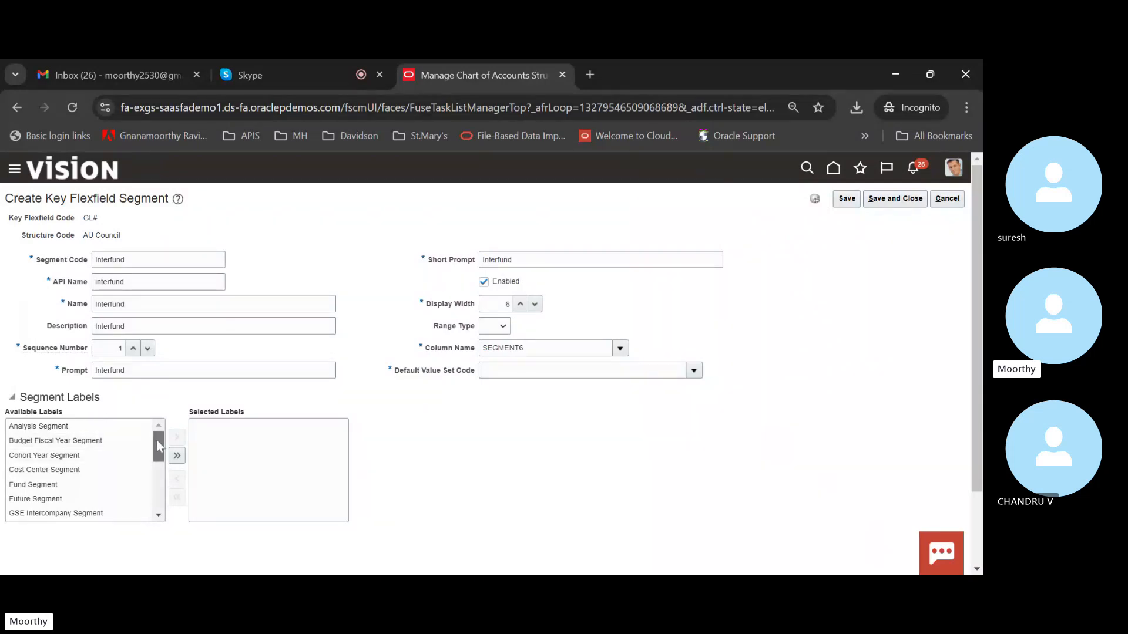
- Try assigning the Analysis Segment label to the Interfund segment, and clear the selected labels again
mouse_move(157, 441)
mouse_down()
mouse_move(157, 452)
mouse_move(158, 434)
mouse_up()
drag(102, 401, 20, 404)
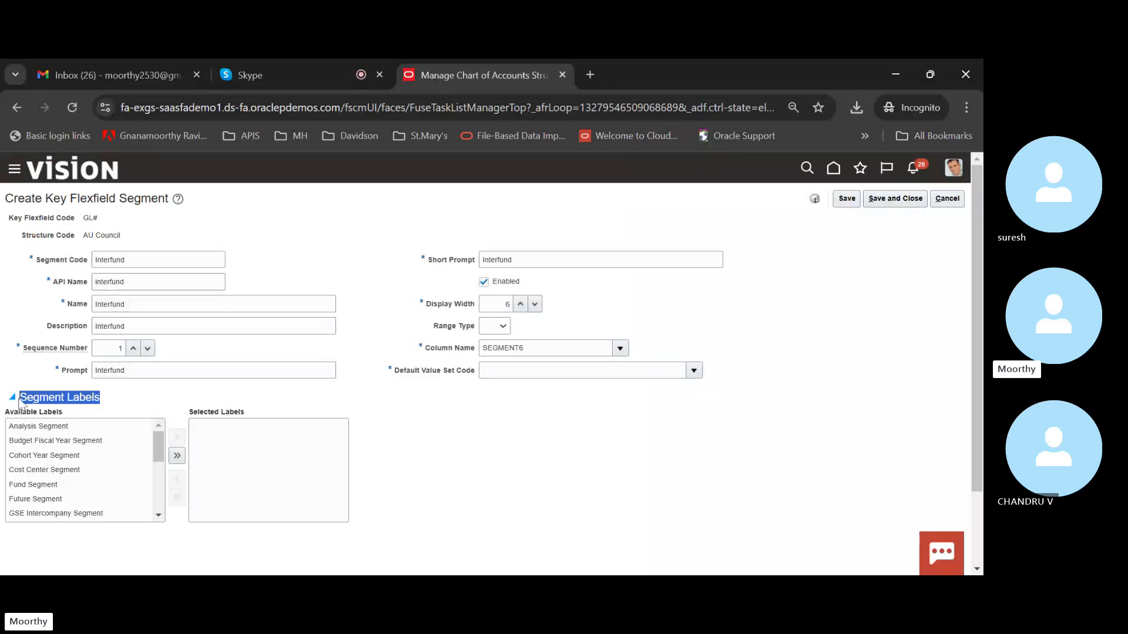
click(110, 414)
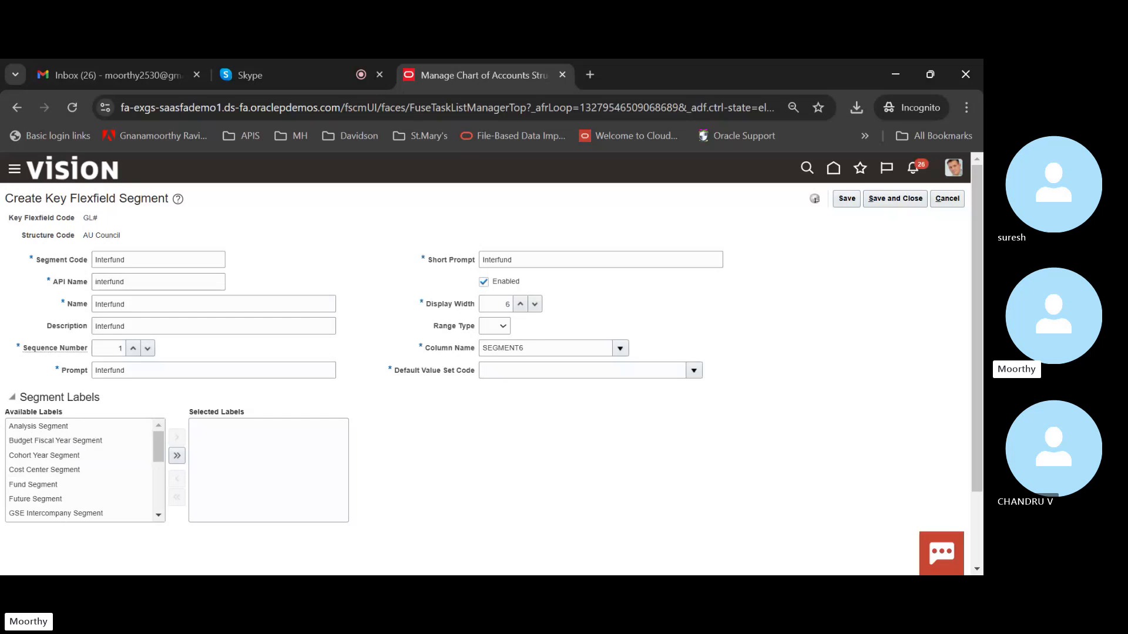
click(121, 427)
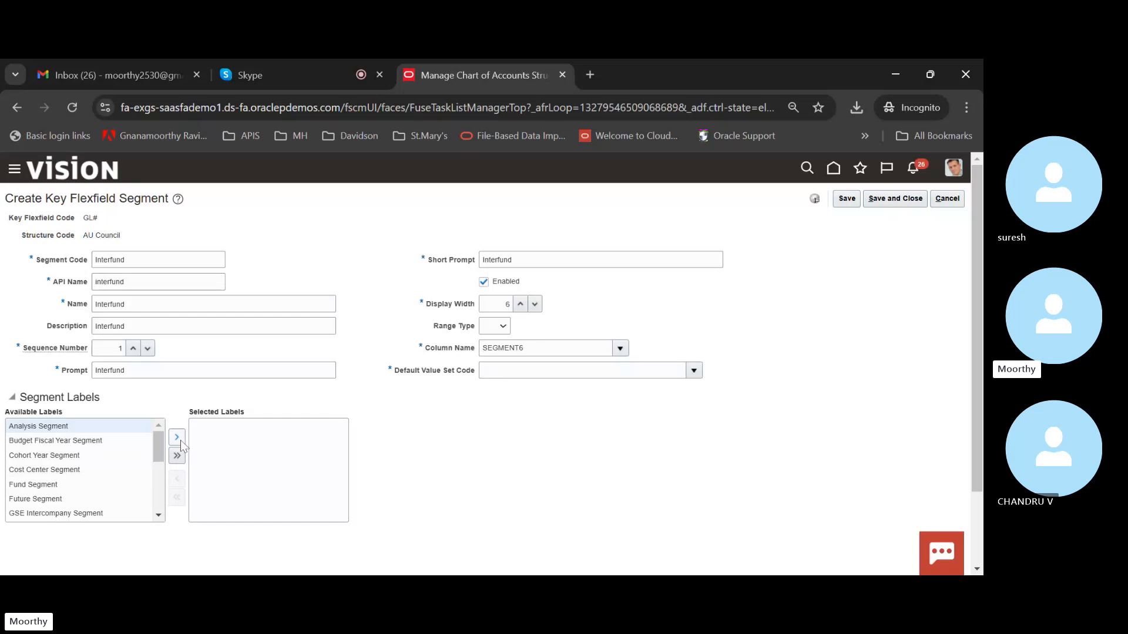
click(177, 437)
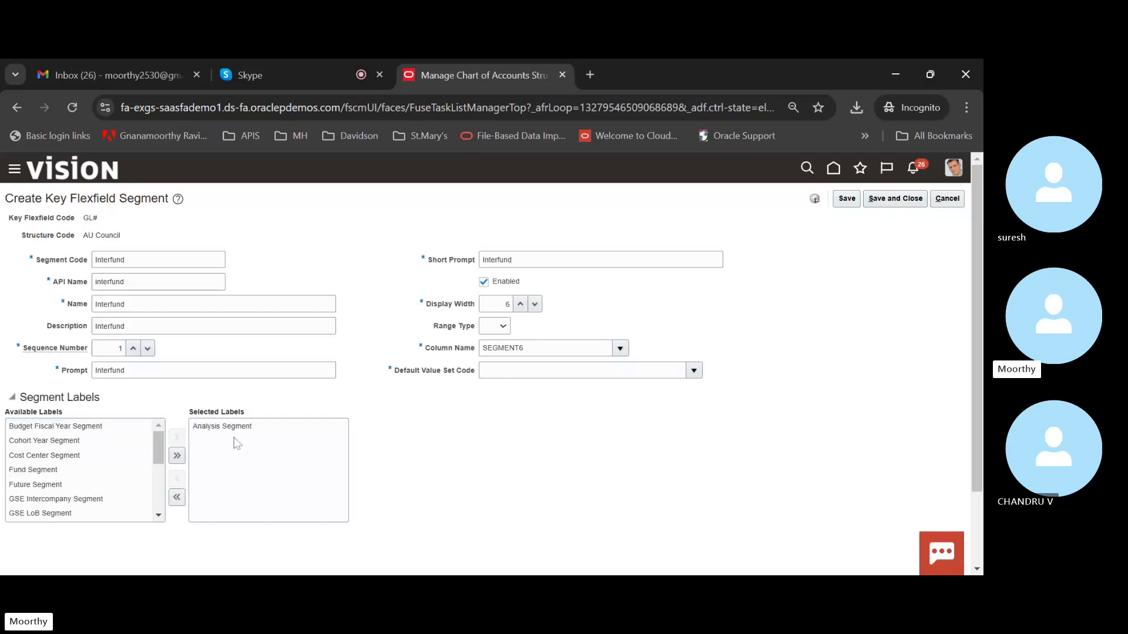
click(176, 499)
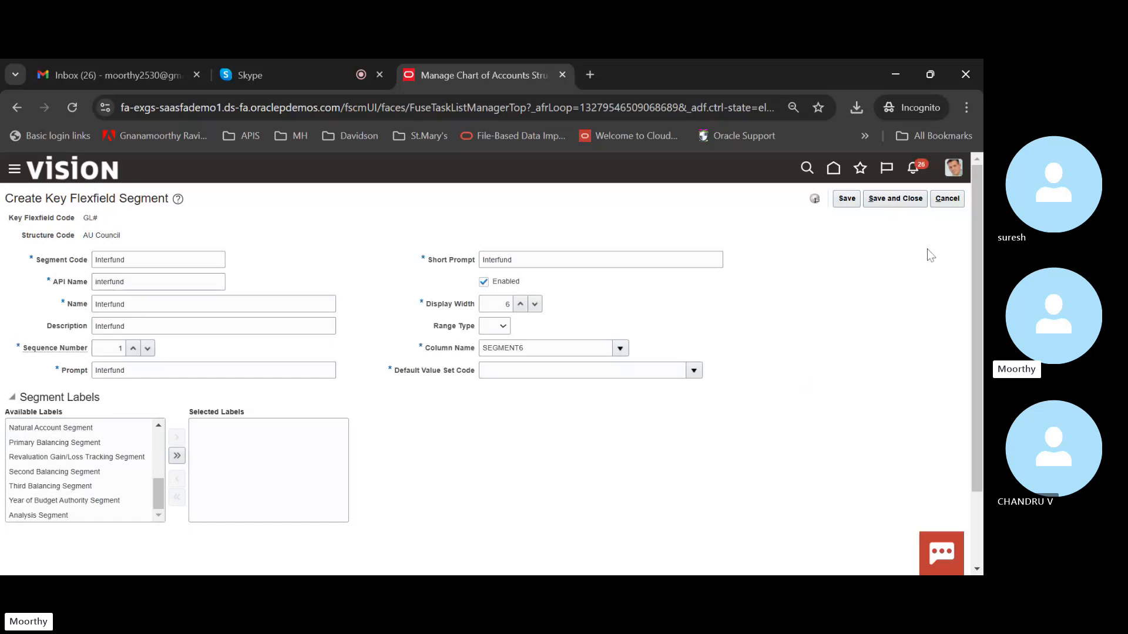
- Discard the new Interfund segment and leave the AU Council structure without saving
click(948, 203)
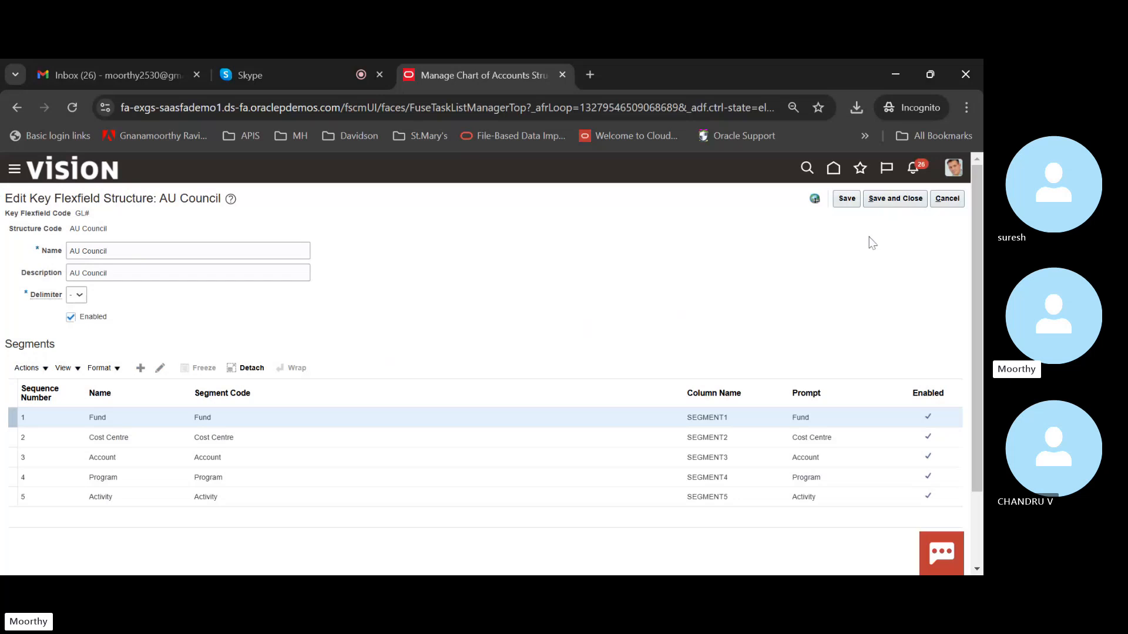
click(946, 200)
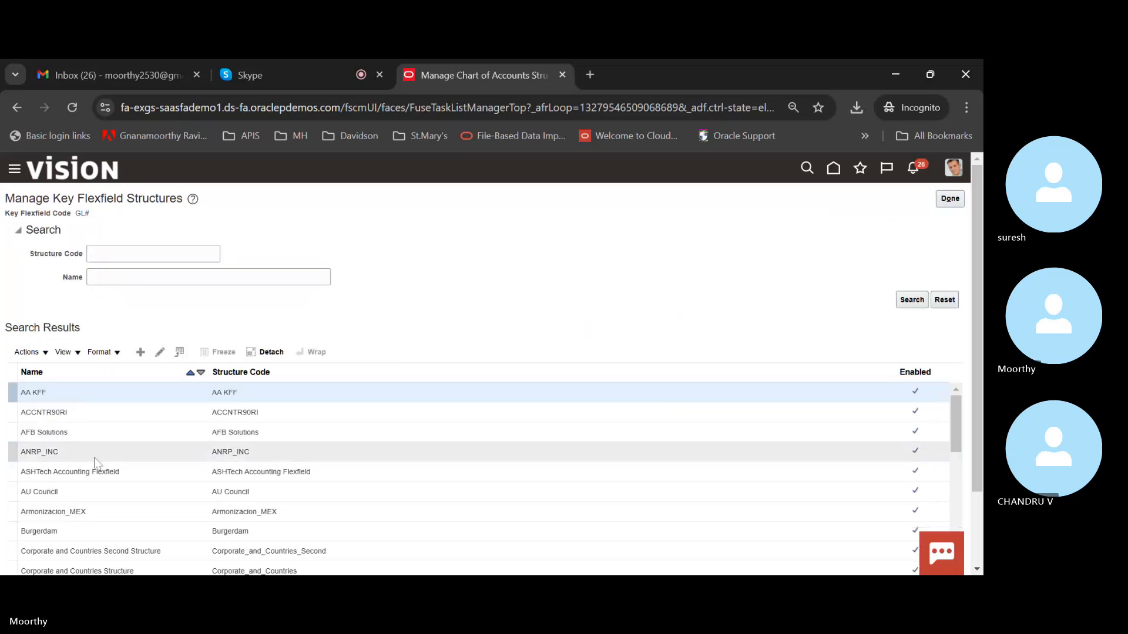
- Reopen the AU Council structure to review its segments, and close it without changes
click(94, 492)
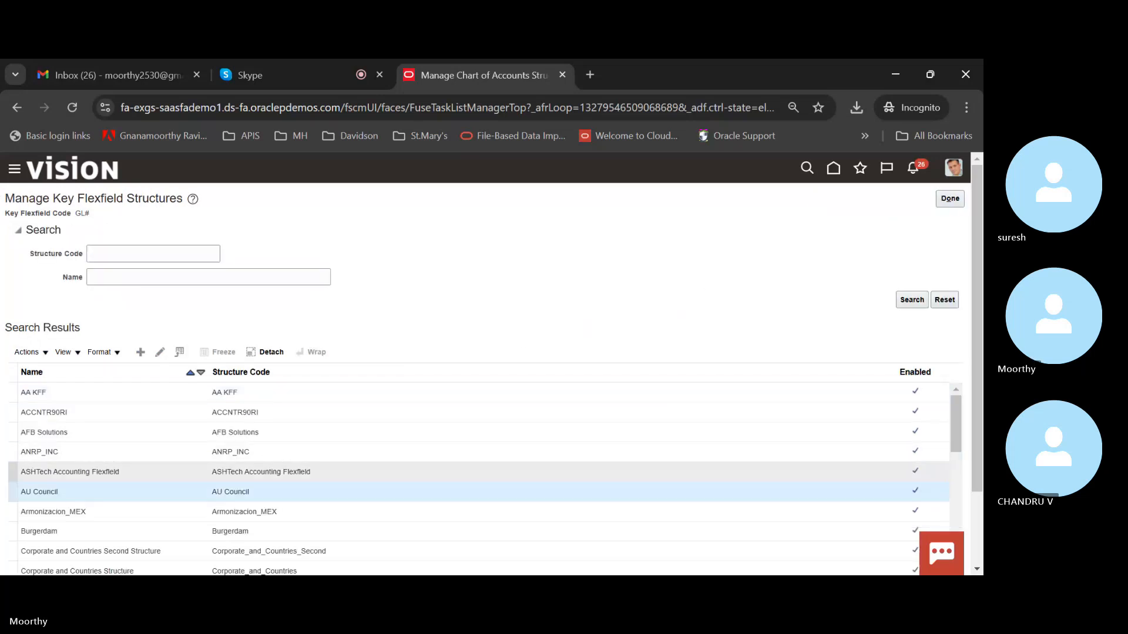
click(159, 354)
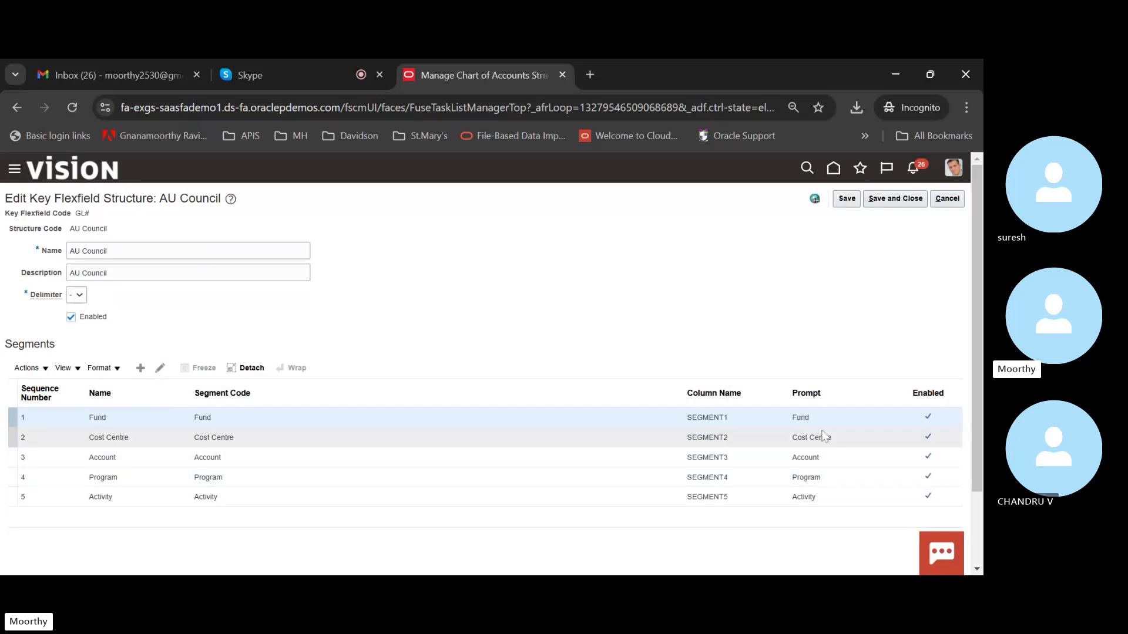
click(946, 200)
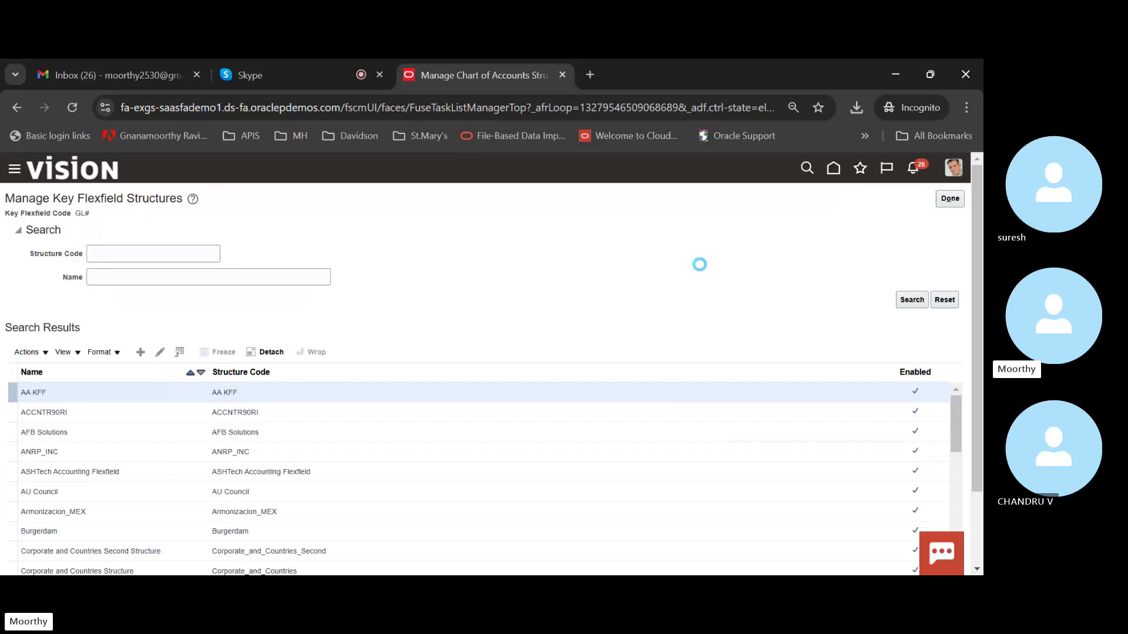
- Leave the structures list, open the Accounting Flexfield's structure instances and list them all with an unfiltered search
click(949, 202)
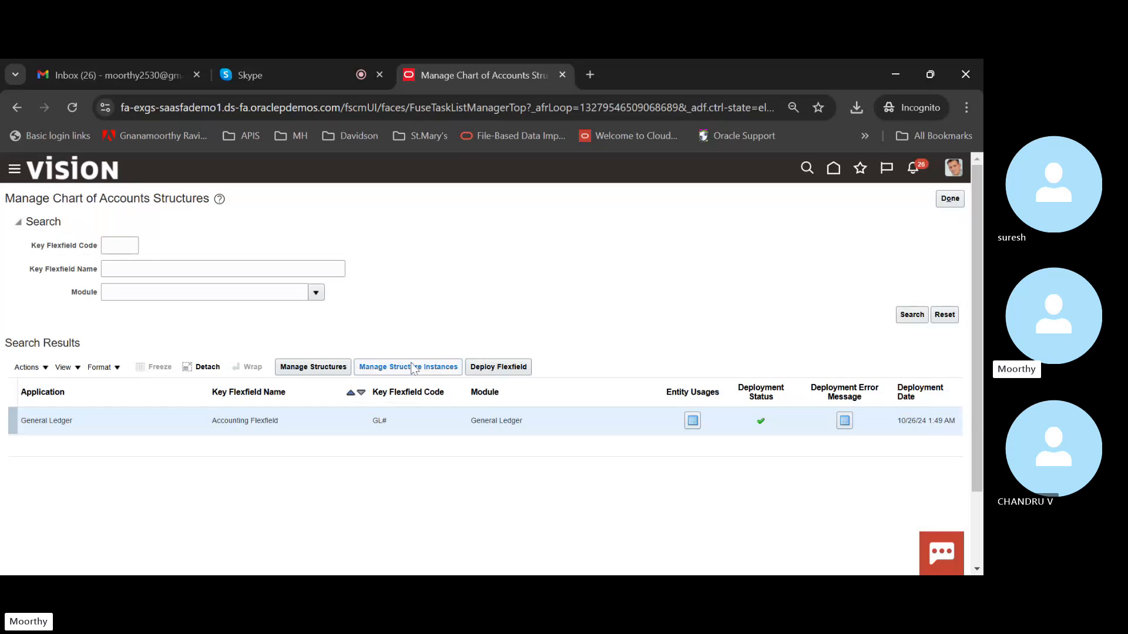
click(411, 368)
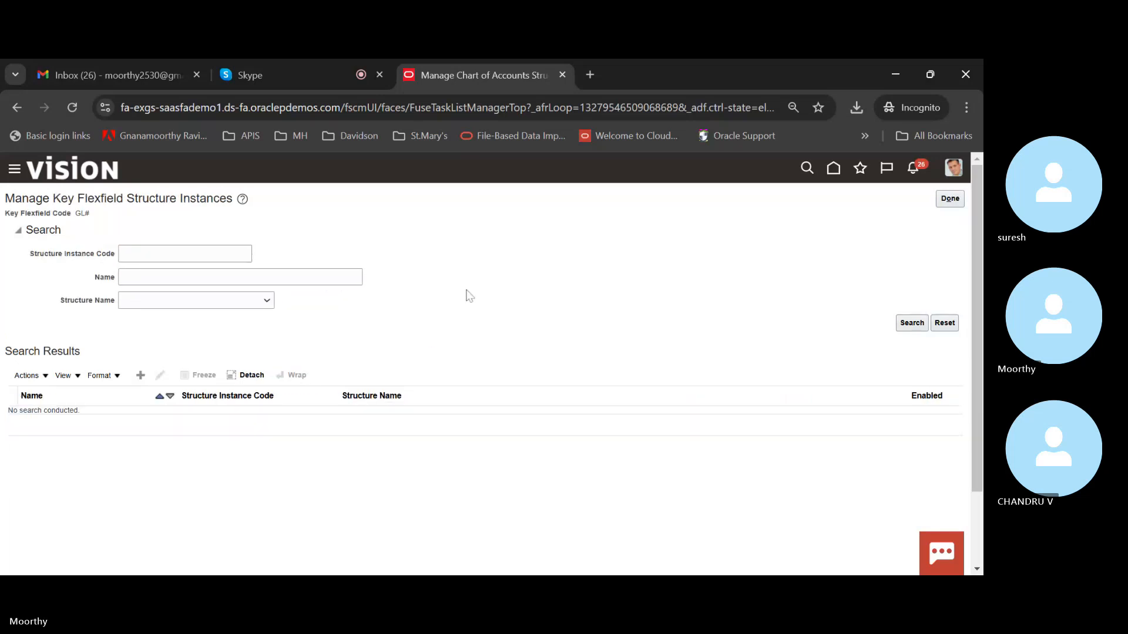
click(908, 323)
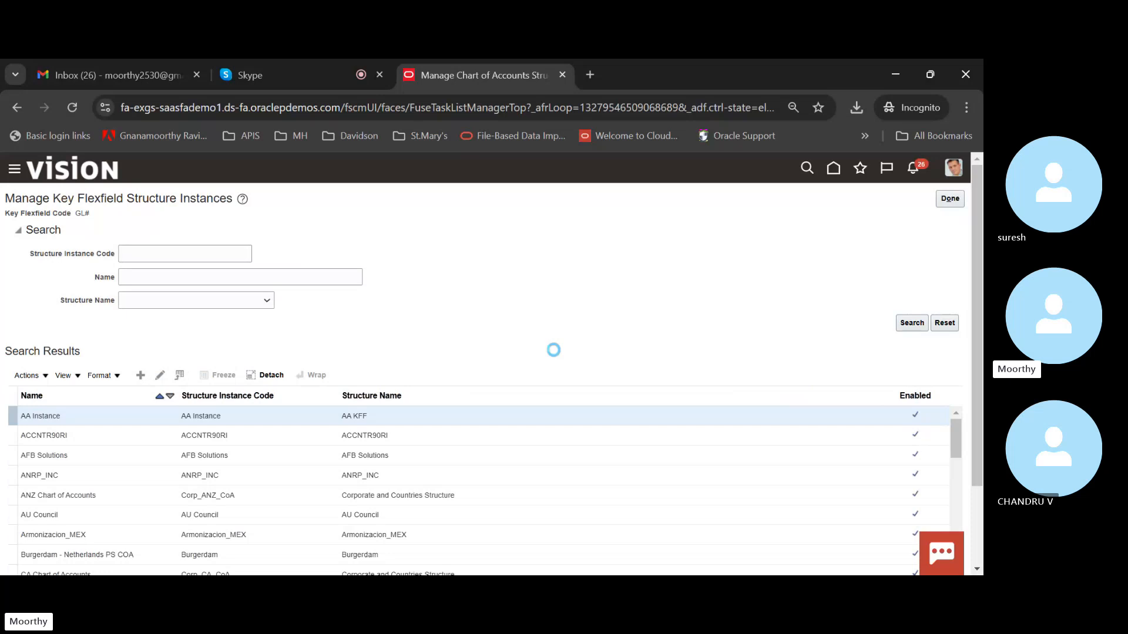
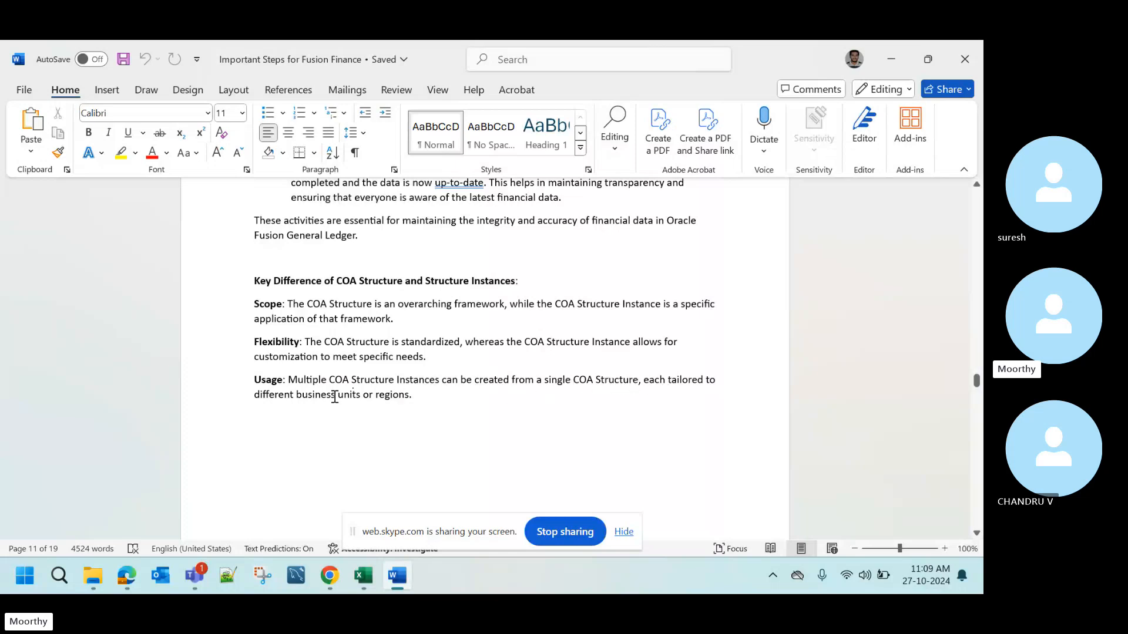
- Switch from the Word notes back to the key flexfield structure instances page in Chrome
click(393, 405)
key(alt+Tab)
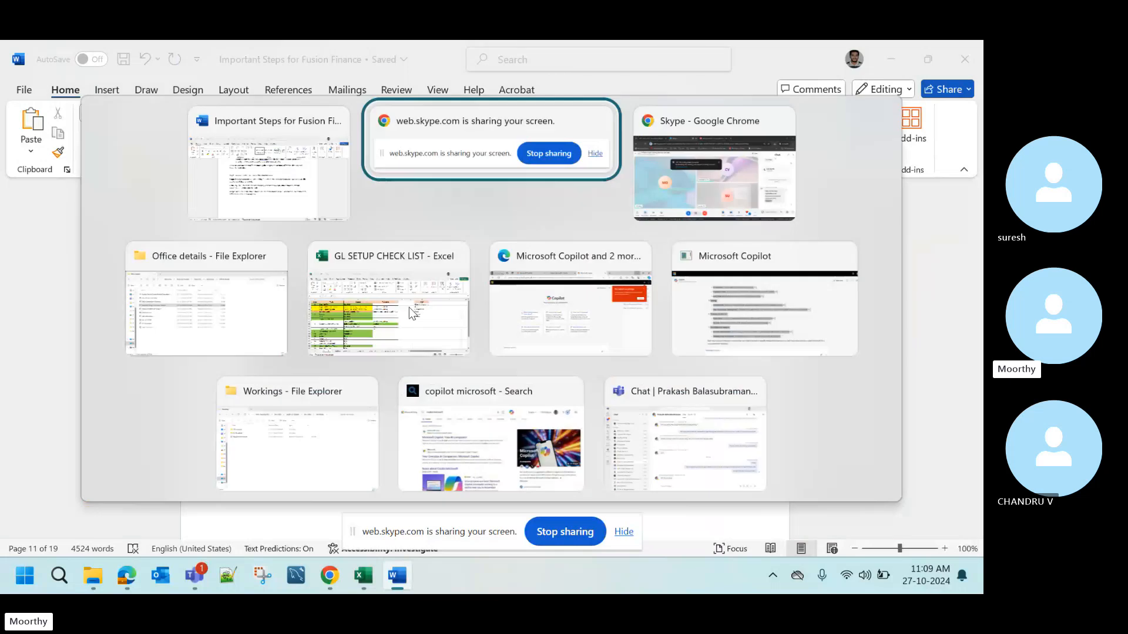
key(alt+Tab)
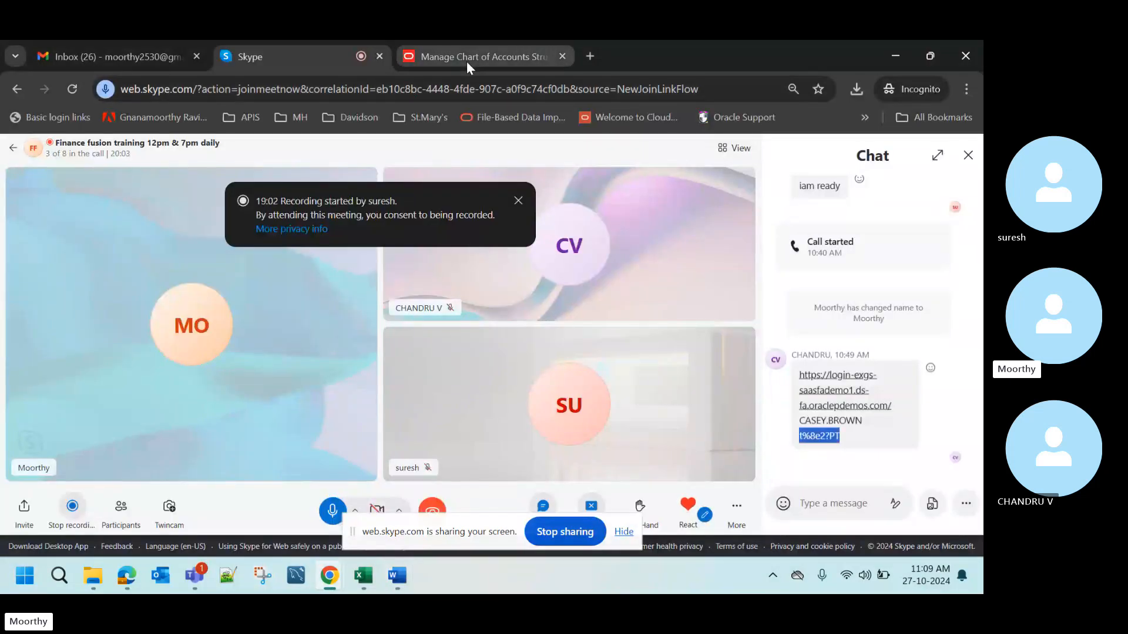
click(466, 61)
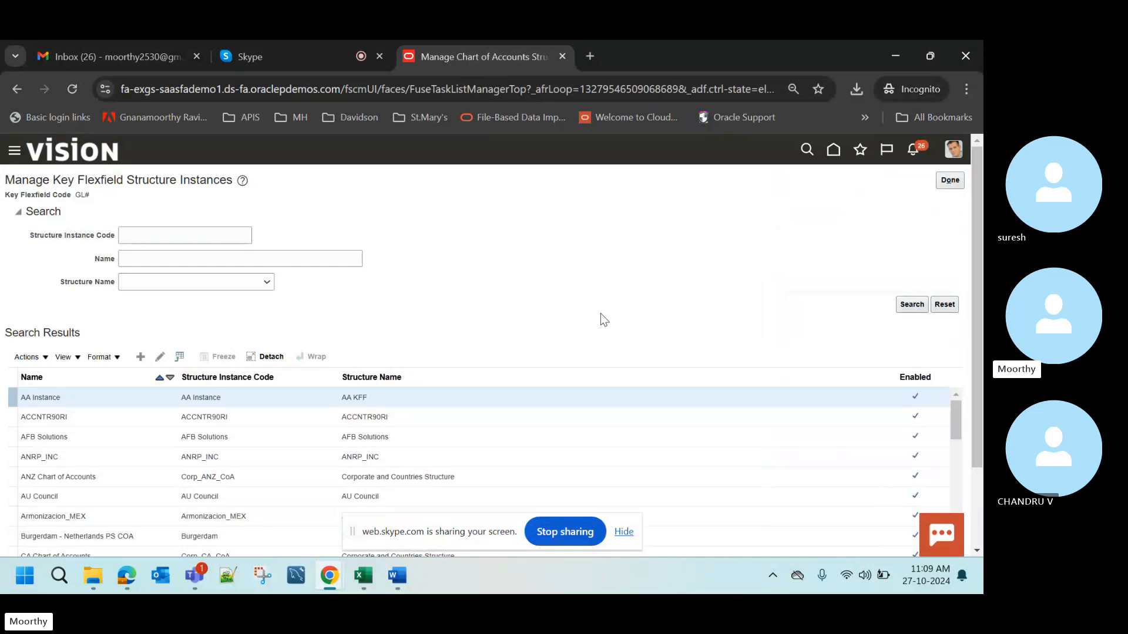
- Open the AU Council structure instance for editing
scroll(600, 312, down, 2)
scroll(601, 312, up, 1)
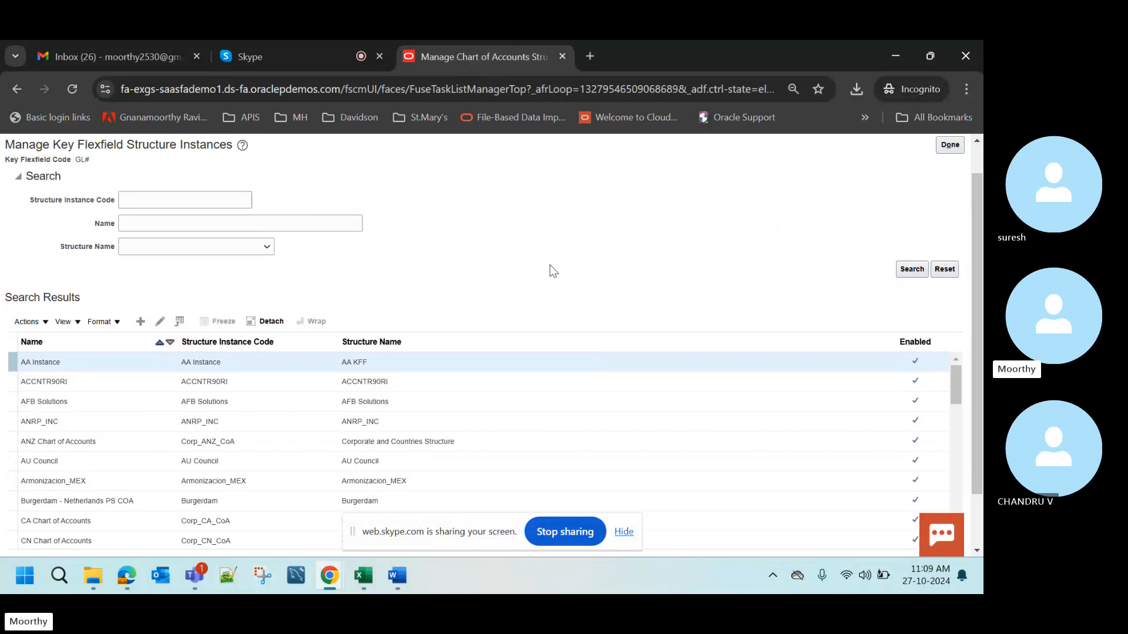
scroll(552, 266, up, 1)
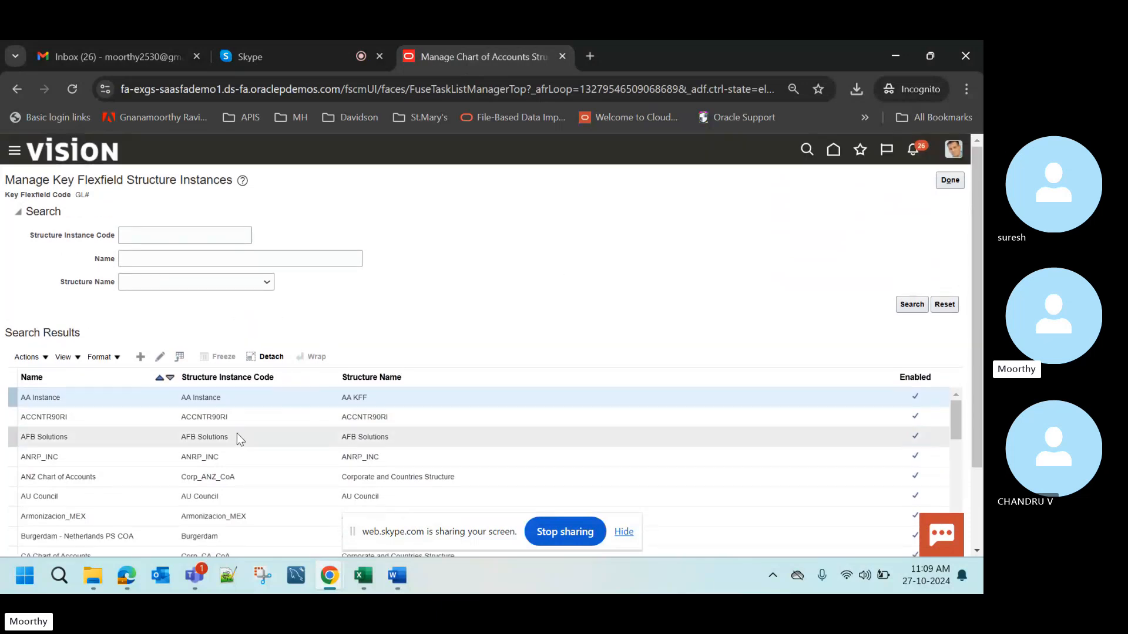
scroll(238, 432, down, 1)
click(151, 468)
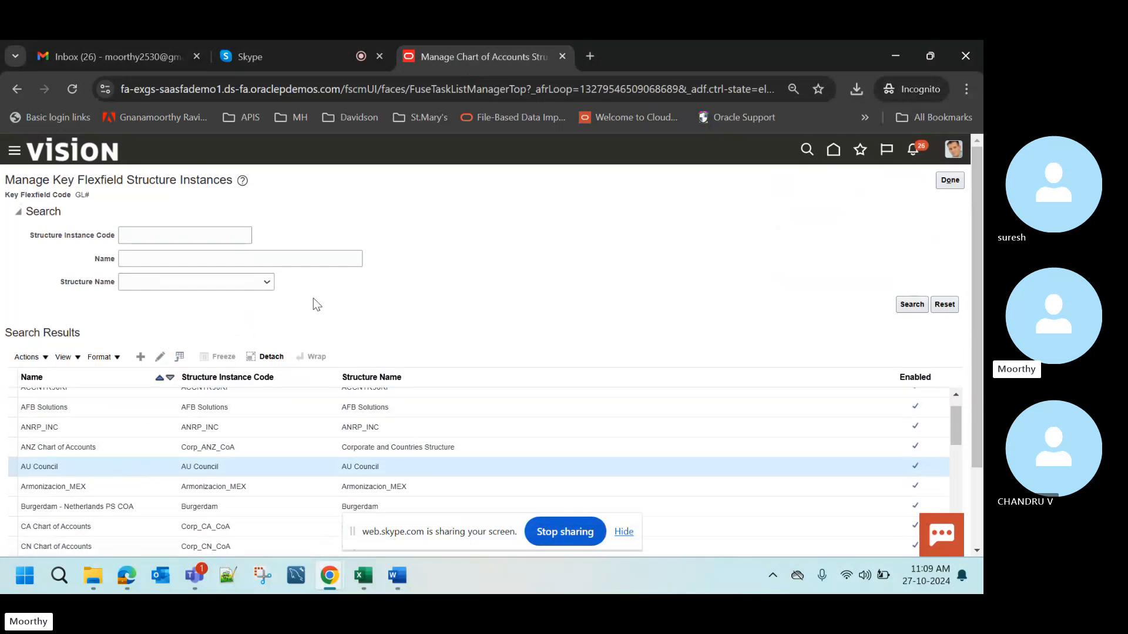
click(163, 356)
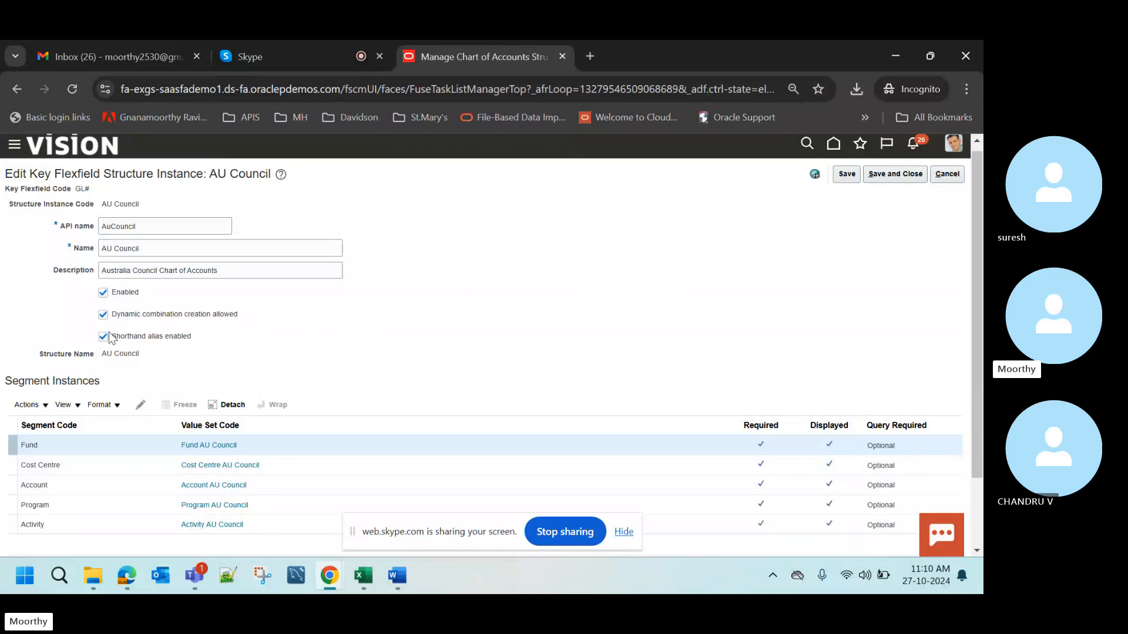
- Open the Fund segment instance, look through the available value set codes and close it without changes
scroll(251, 361, down, 1)
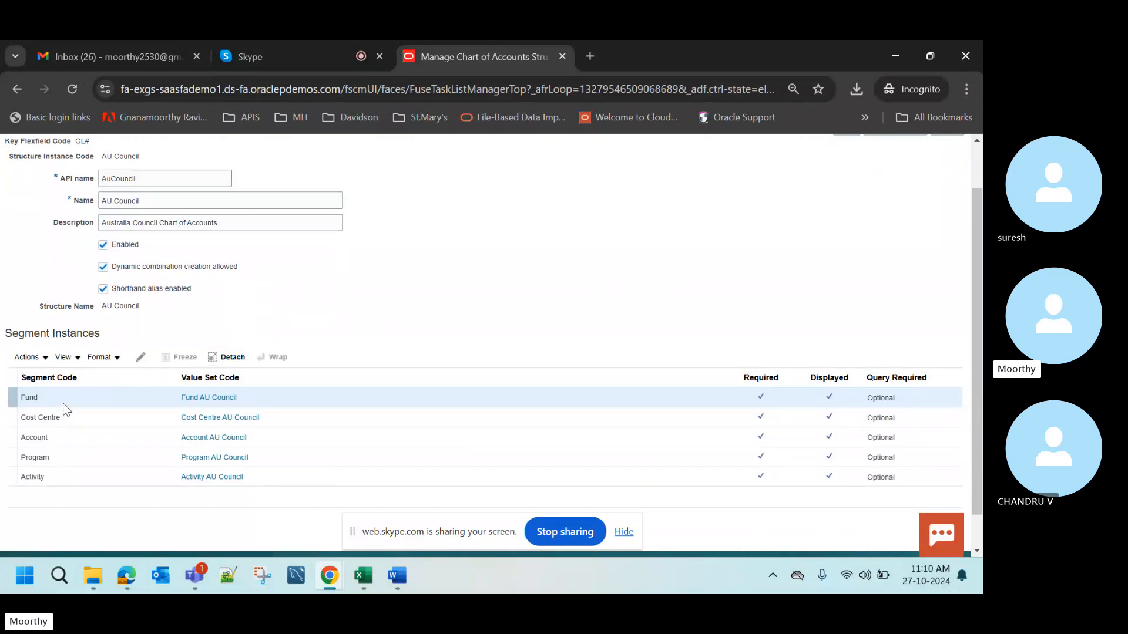
click(139, 360)
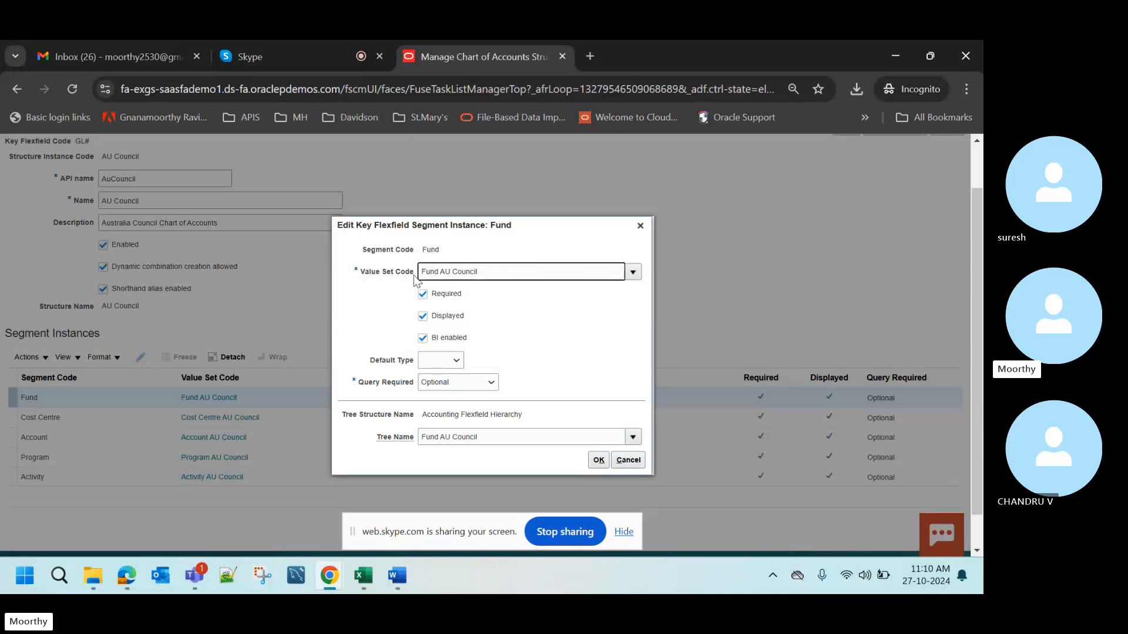
click(628, 276)
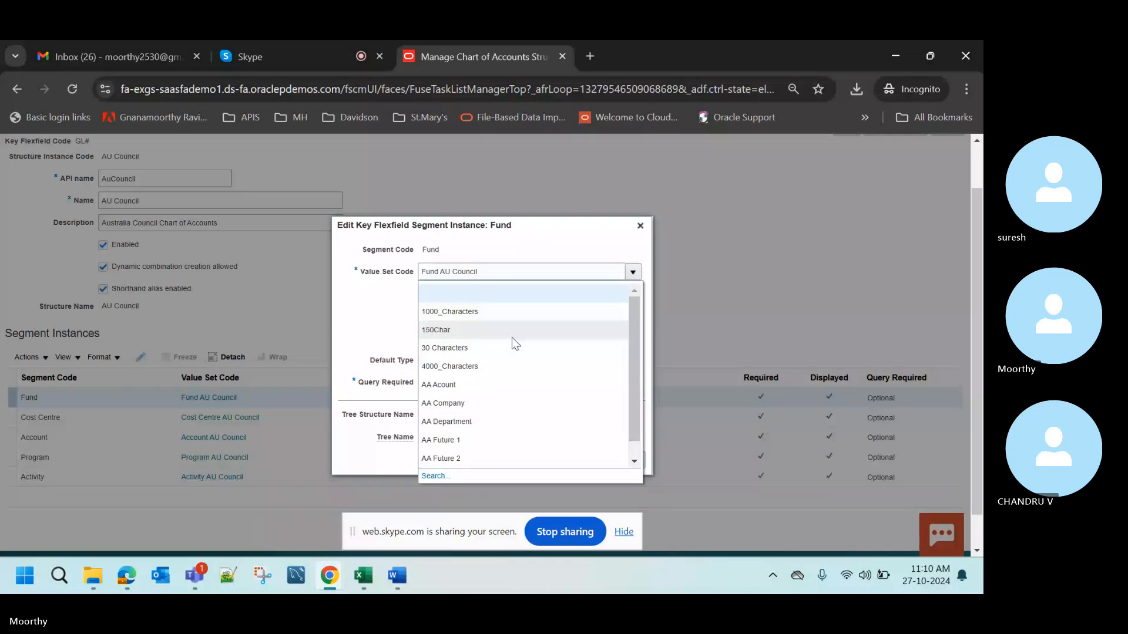
drag(631, 340, 633, 316)
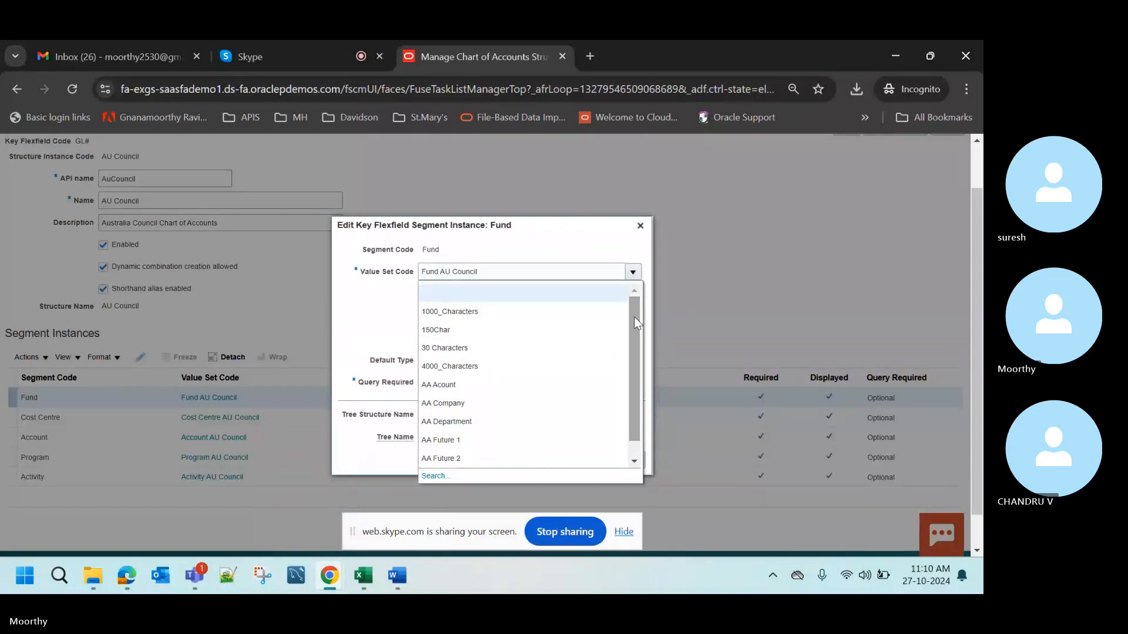
click(641, 231)
click(641, 231)
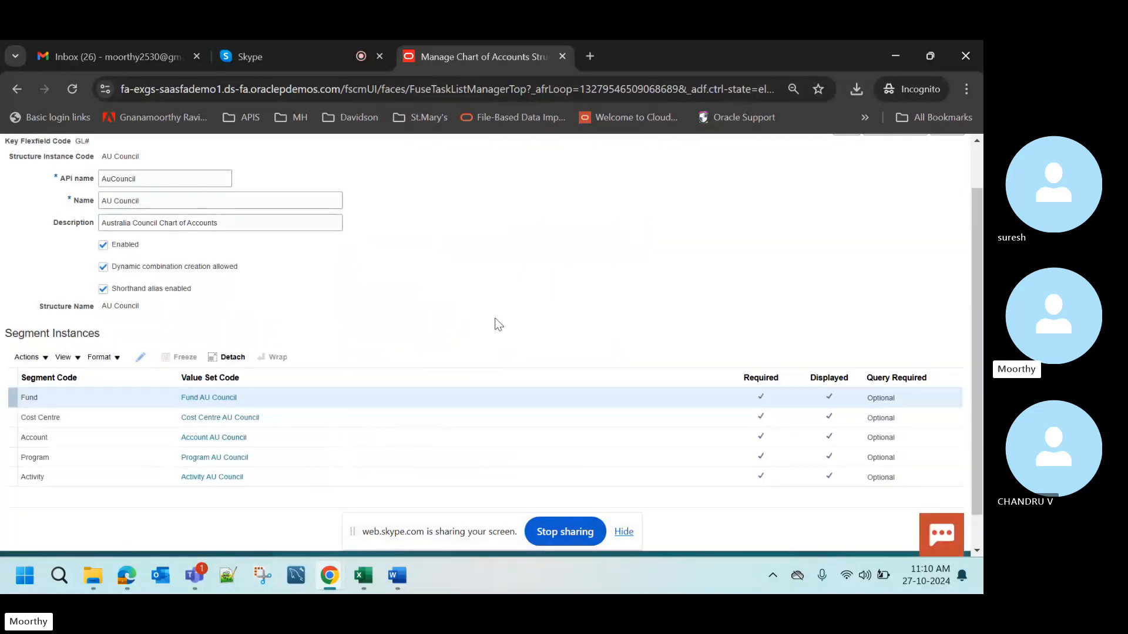
- Reopen the Fund segment instance and examine its Query Required options and tree name choices without changing them
click(143, 358)
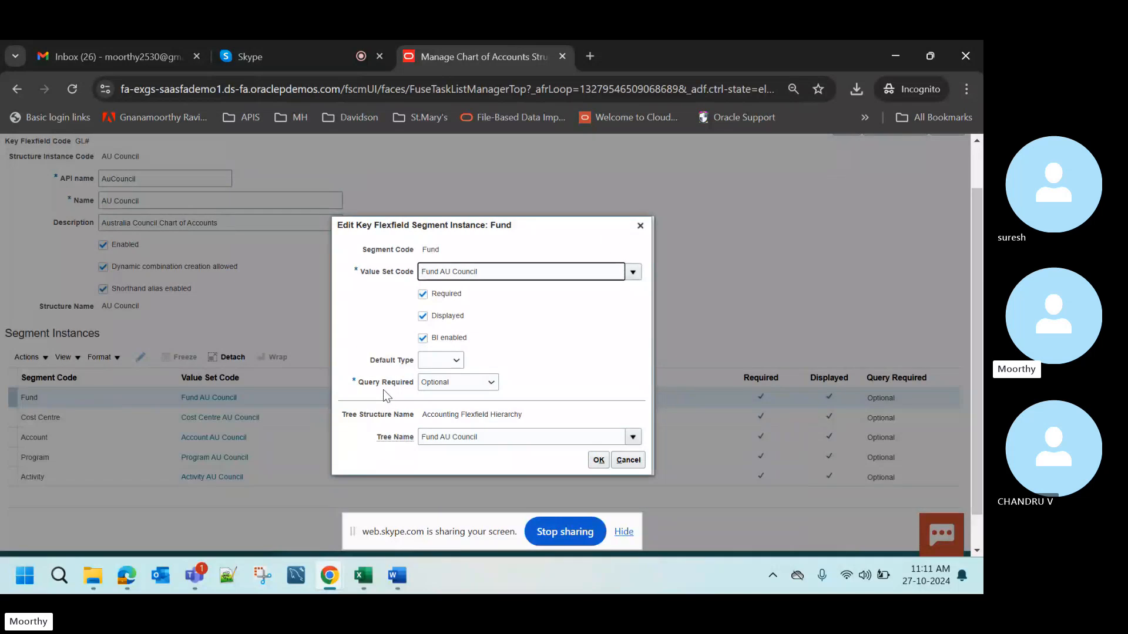
click(473, 387)
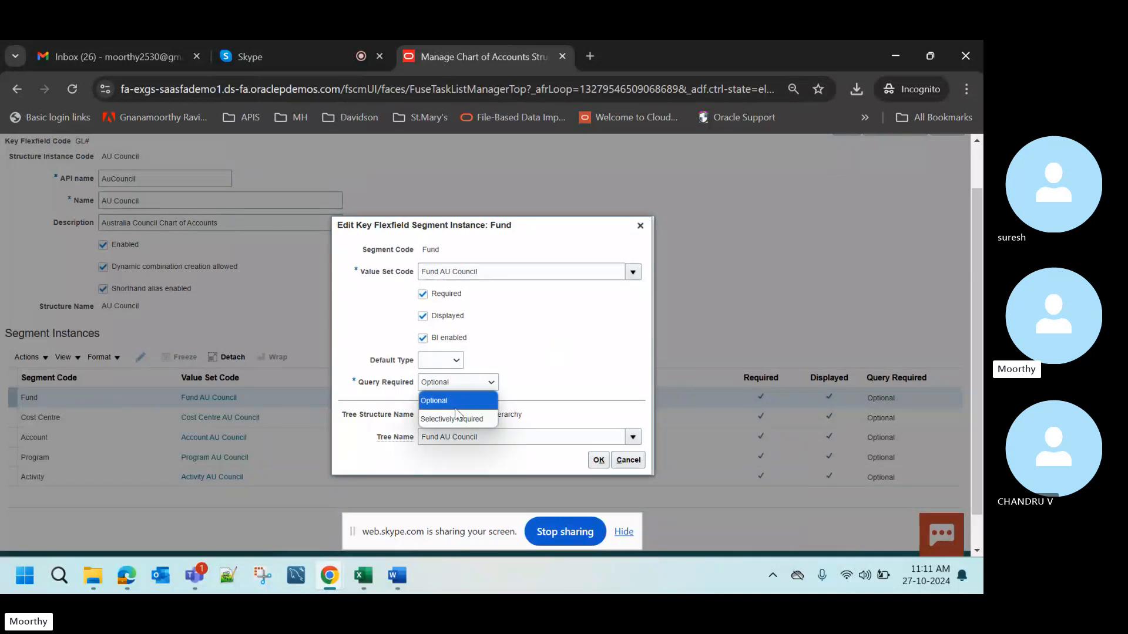
click(527, 351)
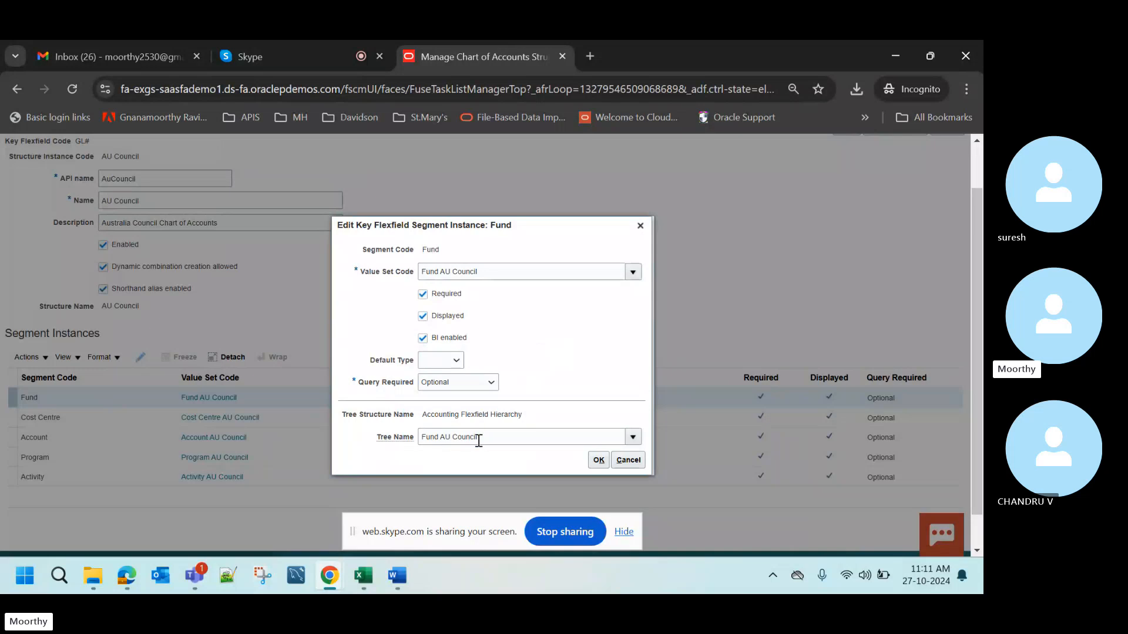
click(633, 439)
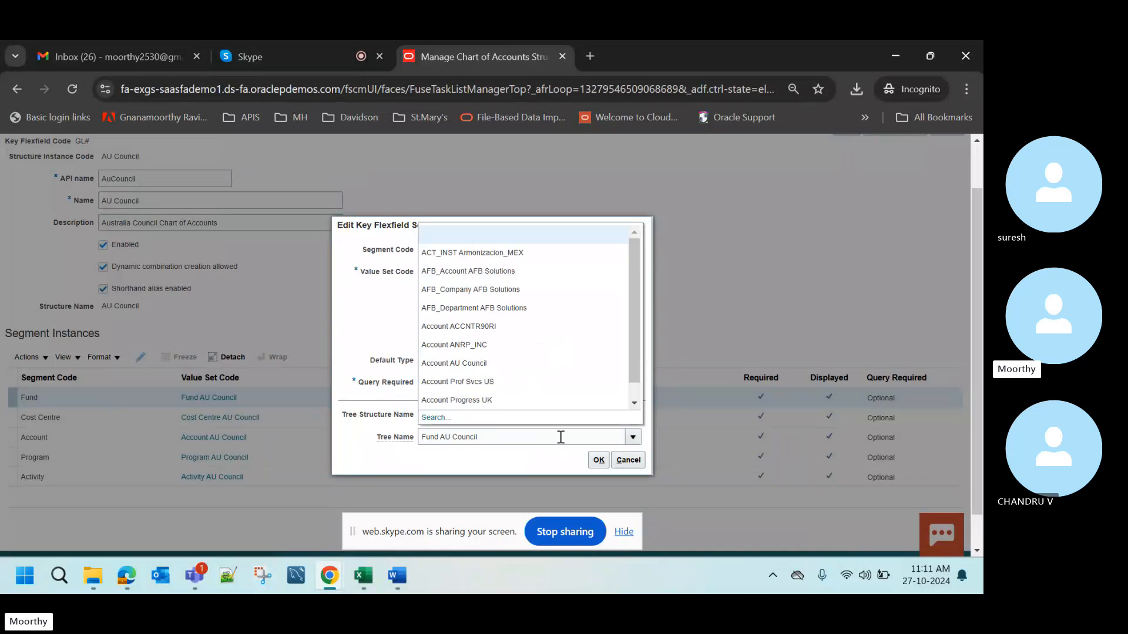
click(435, 465)
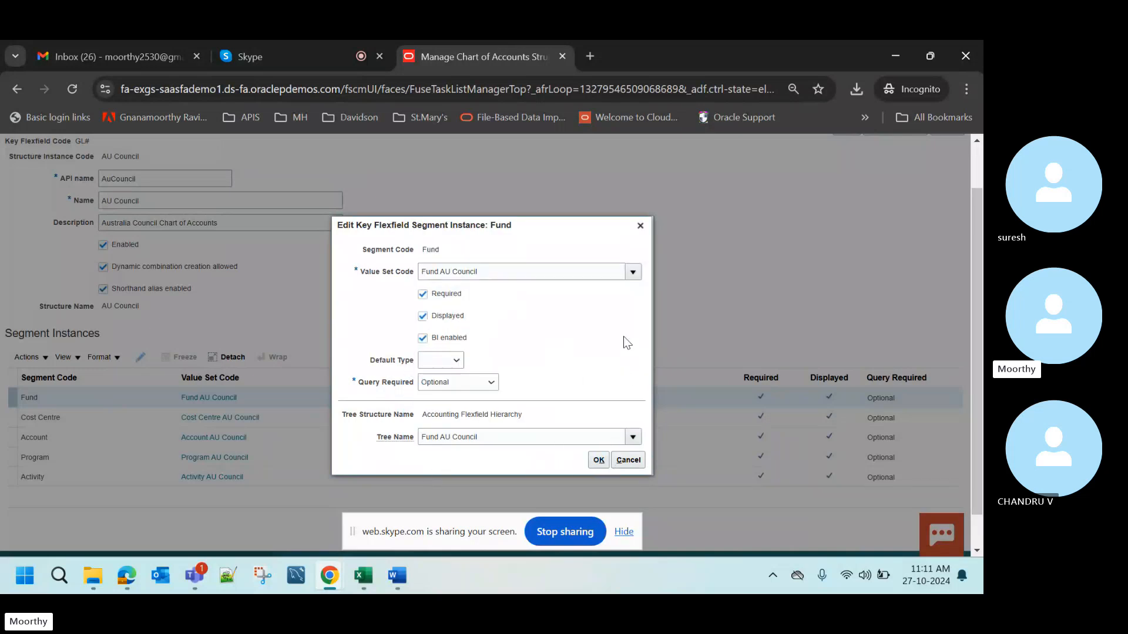
- Close the Fund segment instance and the AU Council structure instance without changes and return to the Financials setup tasks
click(630, 461)
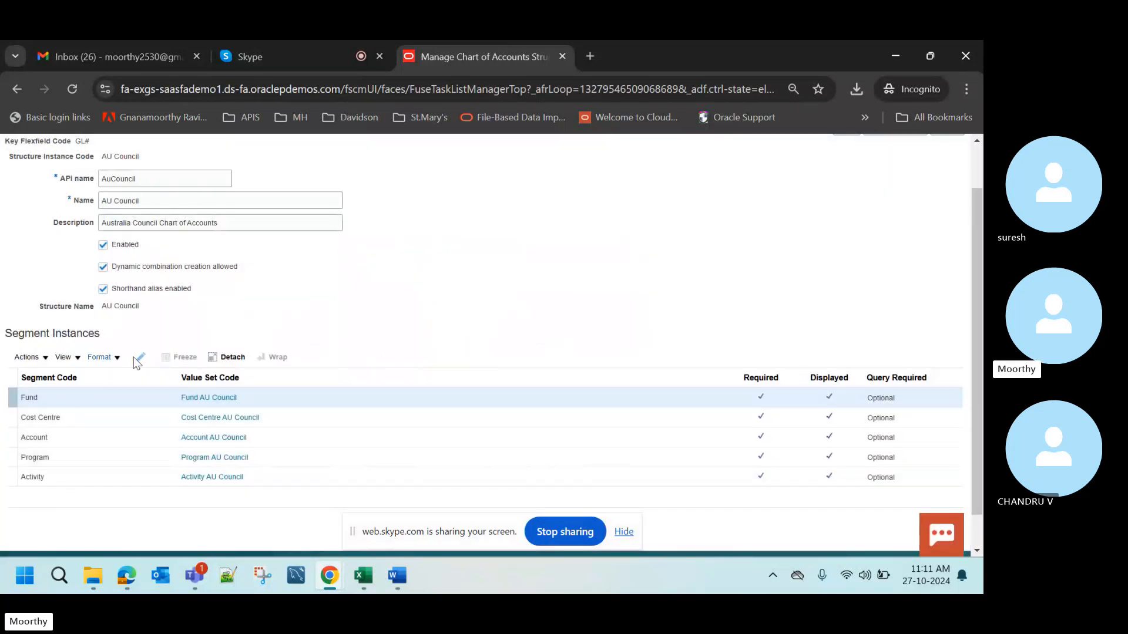
scroll(291, 279, up, 1)
scroll(291, 279, down, 1)
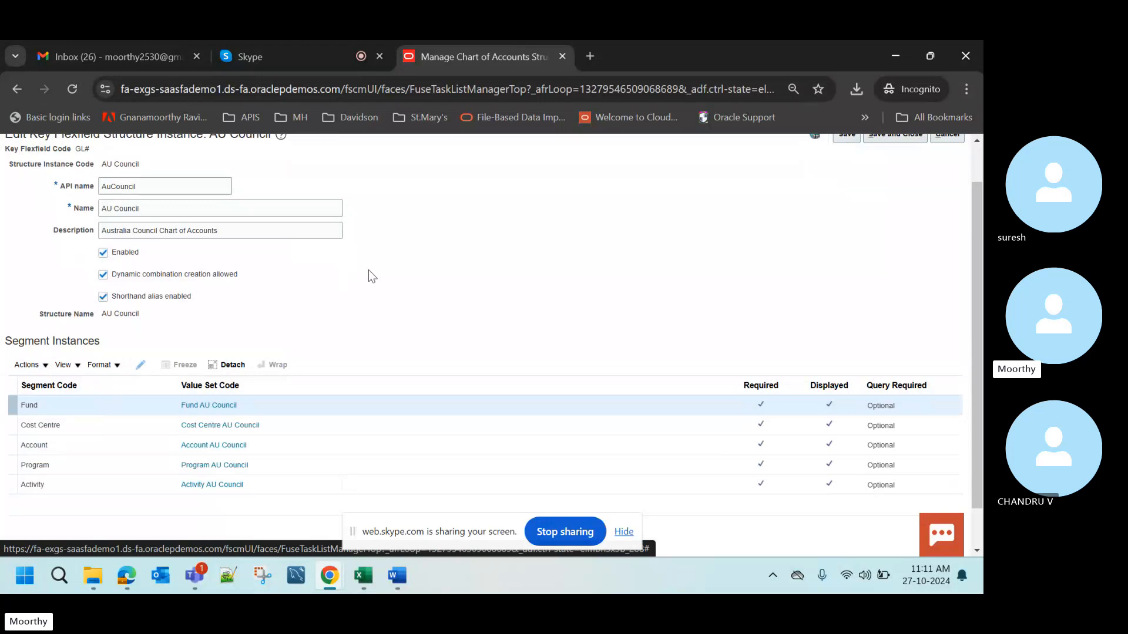
scroll(369, 270, up, 1)
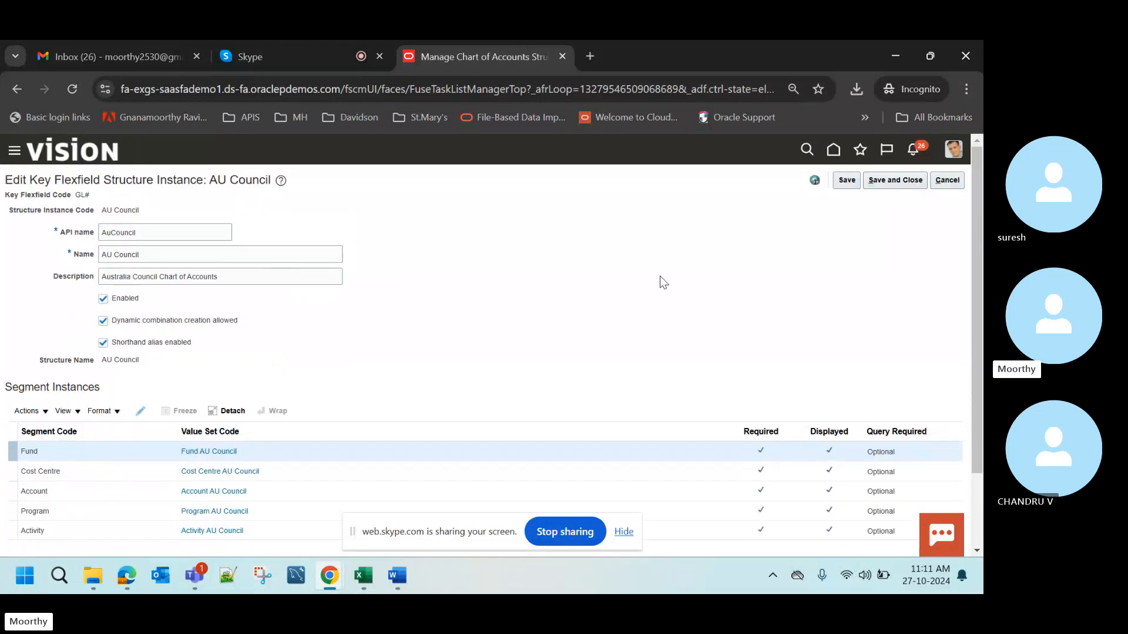
click(945, 182)
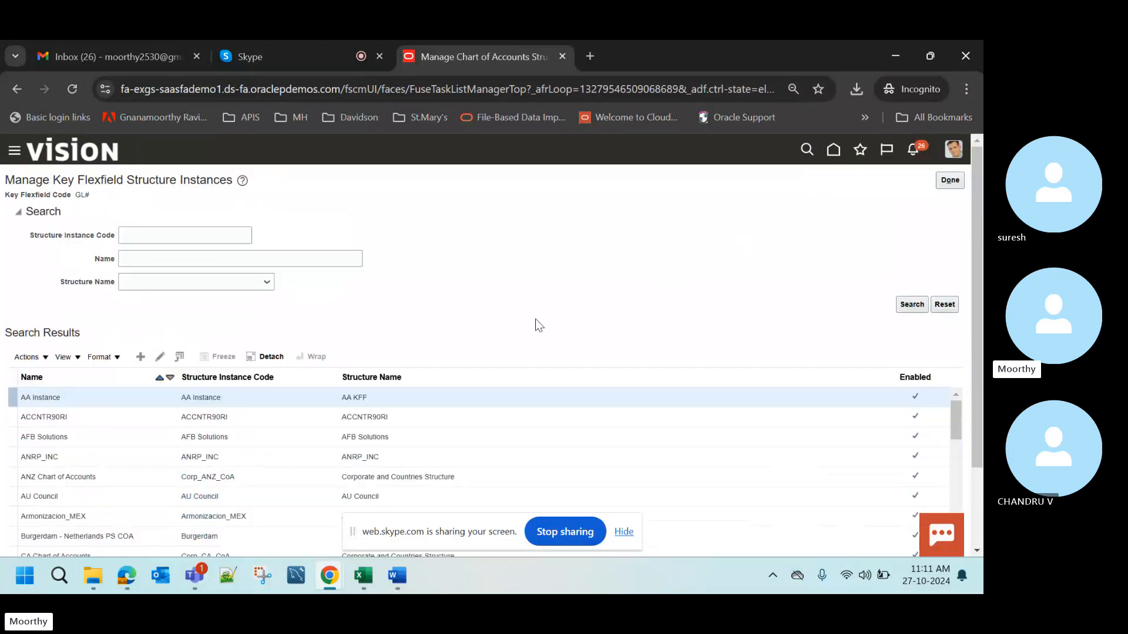
click(947, 184)
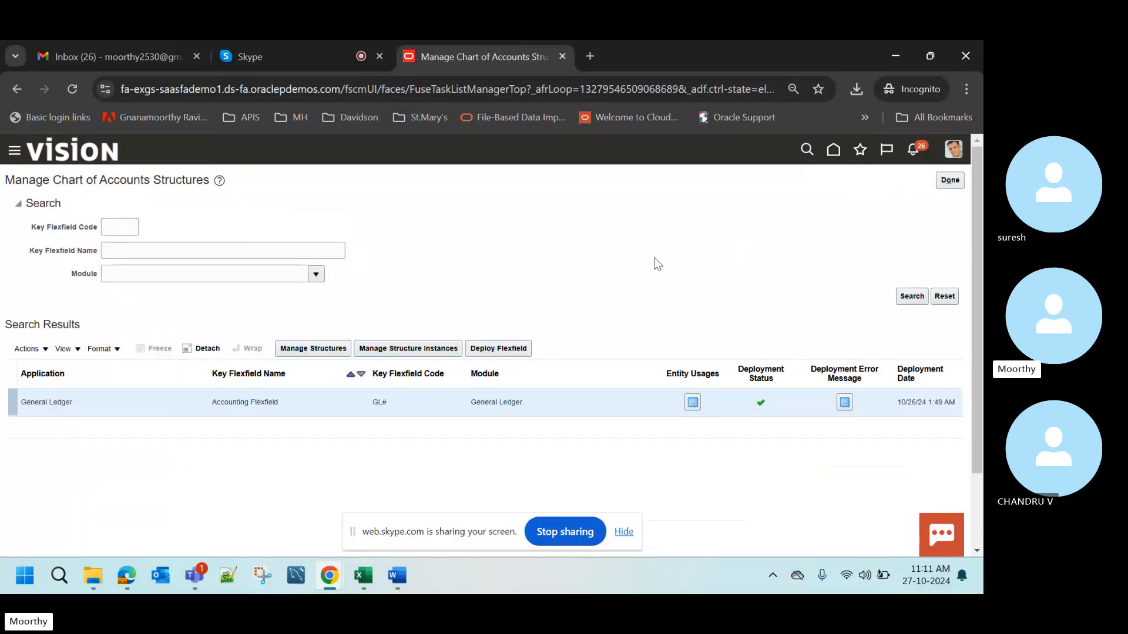
click(949, 181)
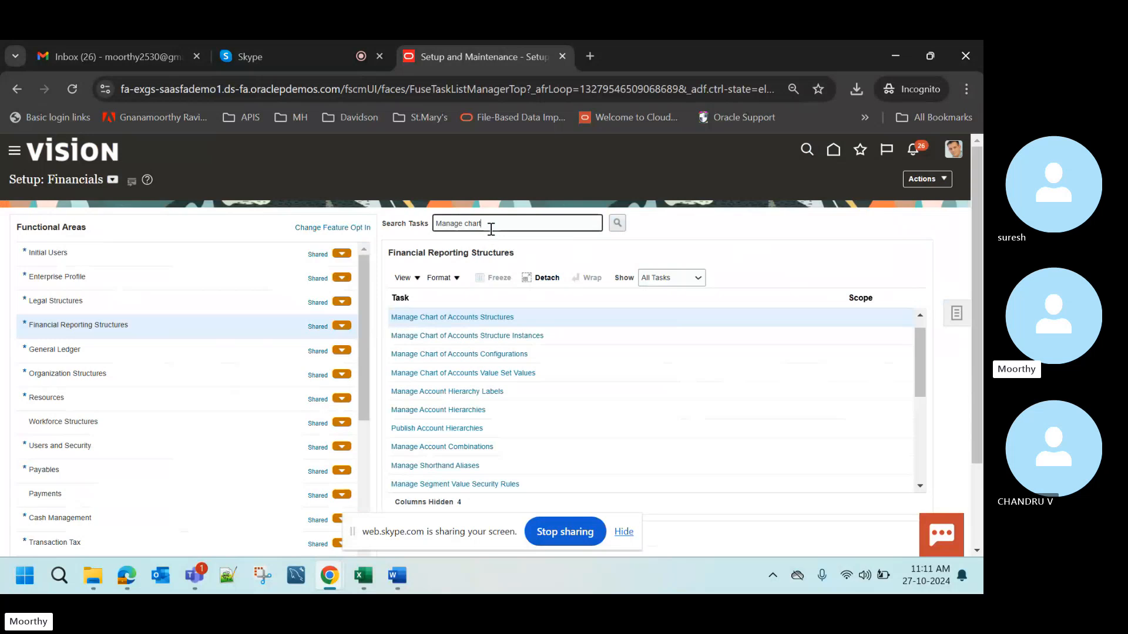
- Open the Manage Chart of Accounts Value Set Values task and search for value sets in the General Ledger module
click(491, 375)
click(490, 375)
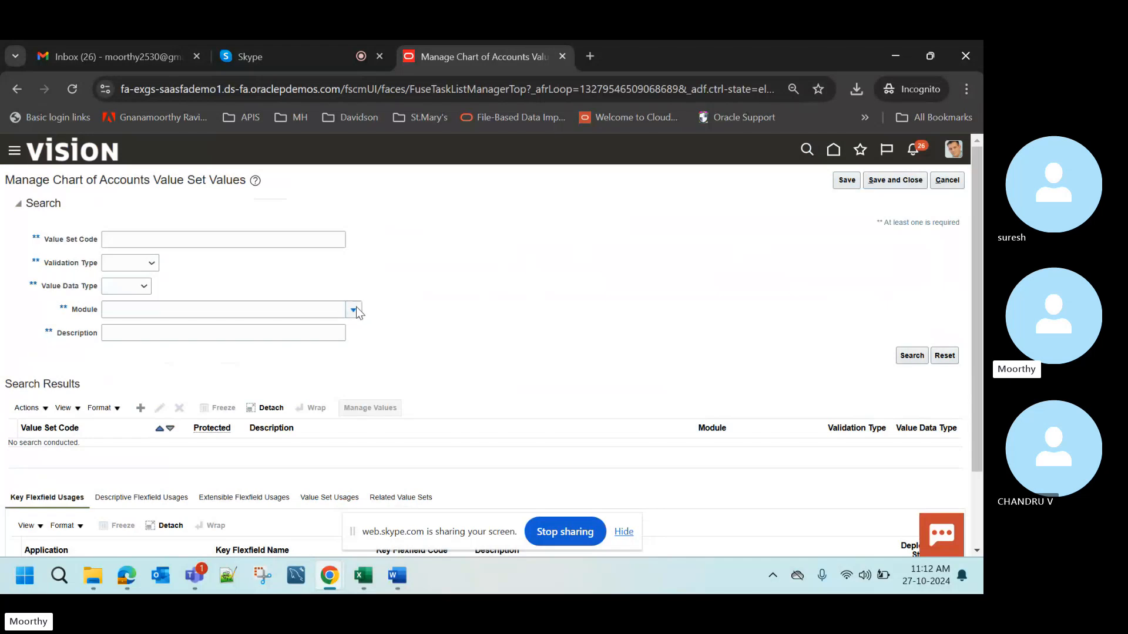
click(354, 309)
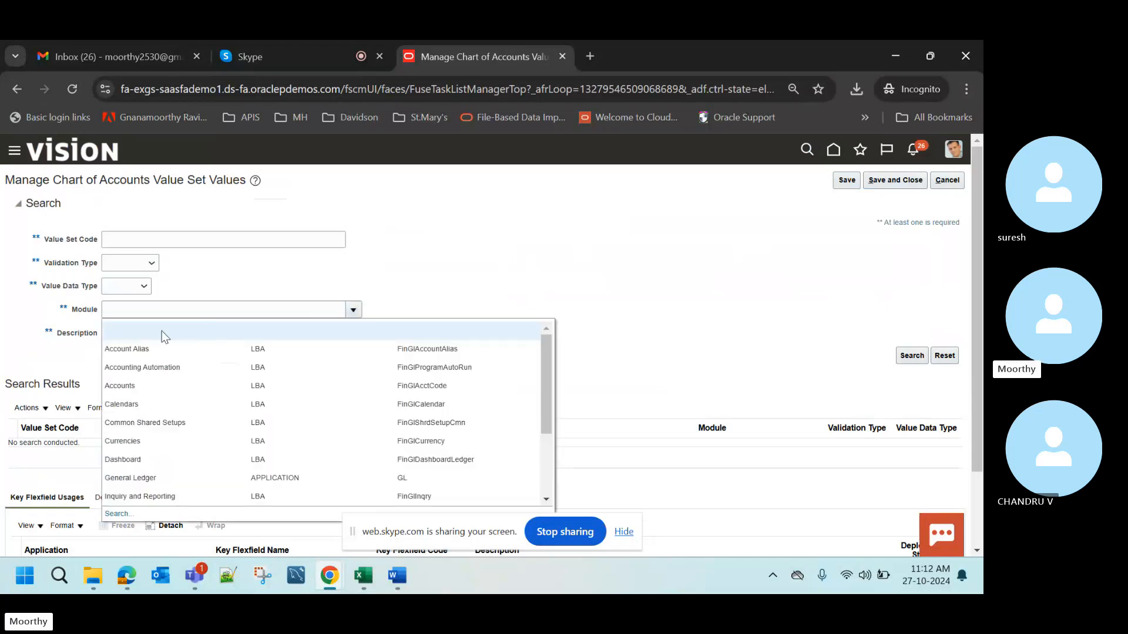
click(155, 476)
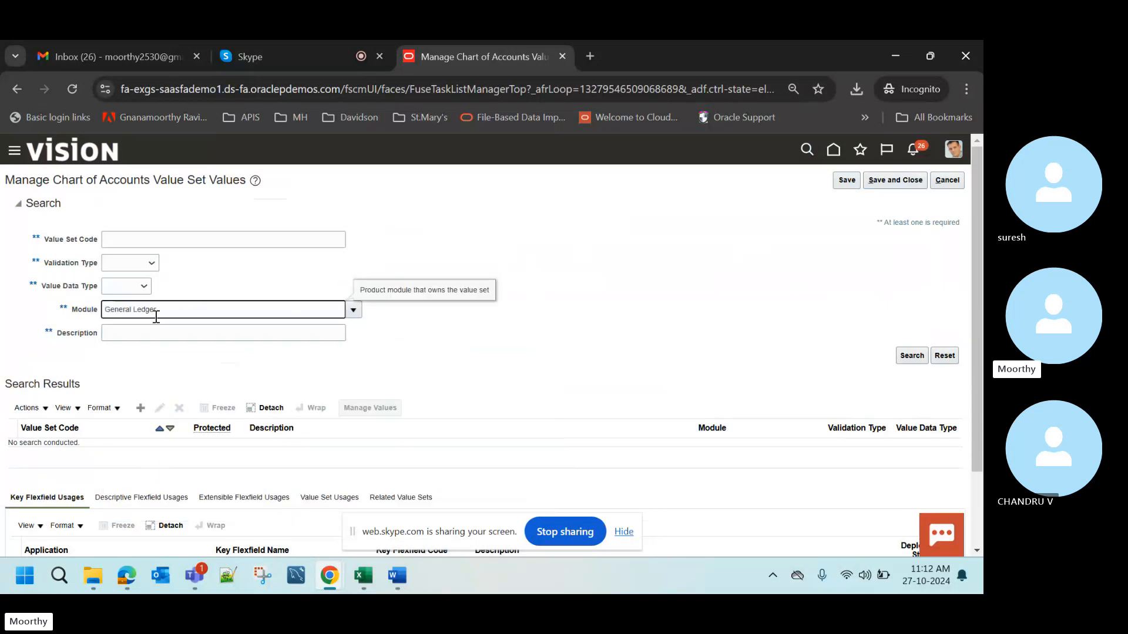
click(901, 351)
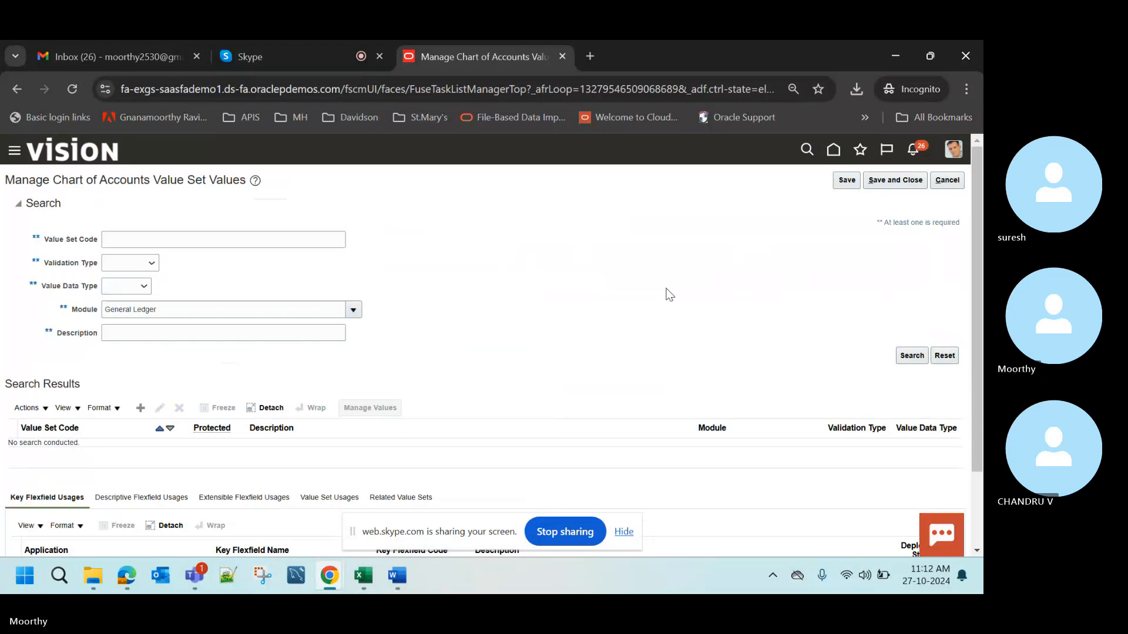
- Open the values page for the Account AU Council value set and return to the value set list without changes
scroll(670, 294, down, 2)
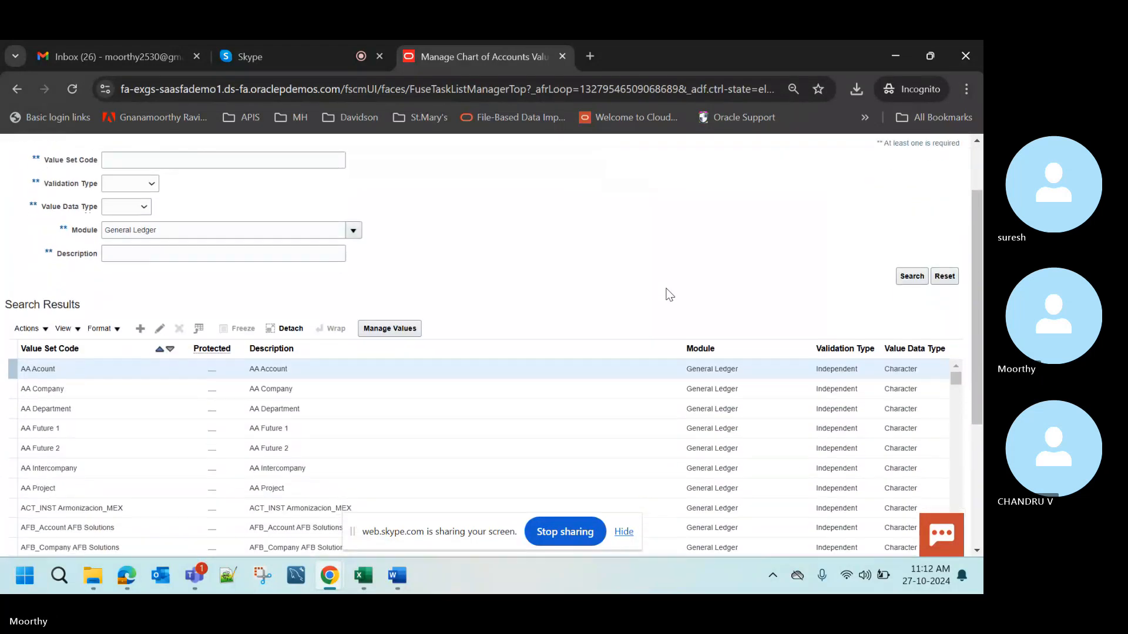
scroll(669, 294, down, 1)
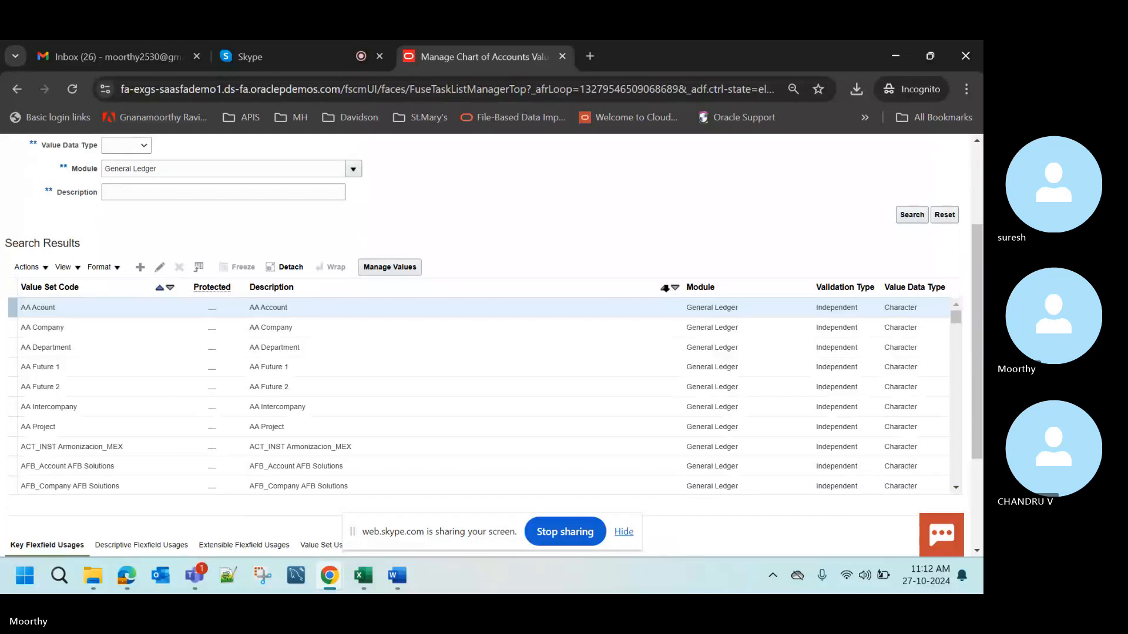
scroll(668, 291, up, 1)
scroll(525, 453, down, 8)
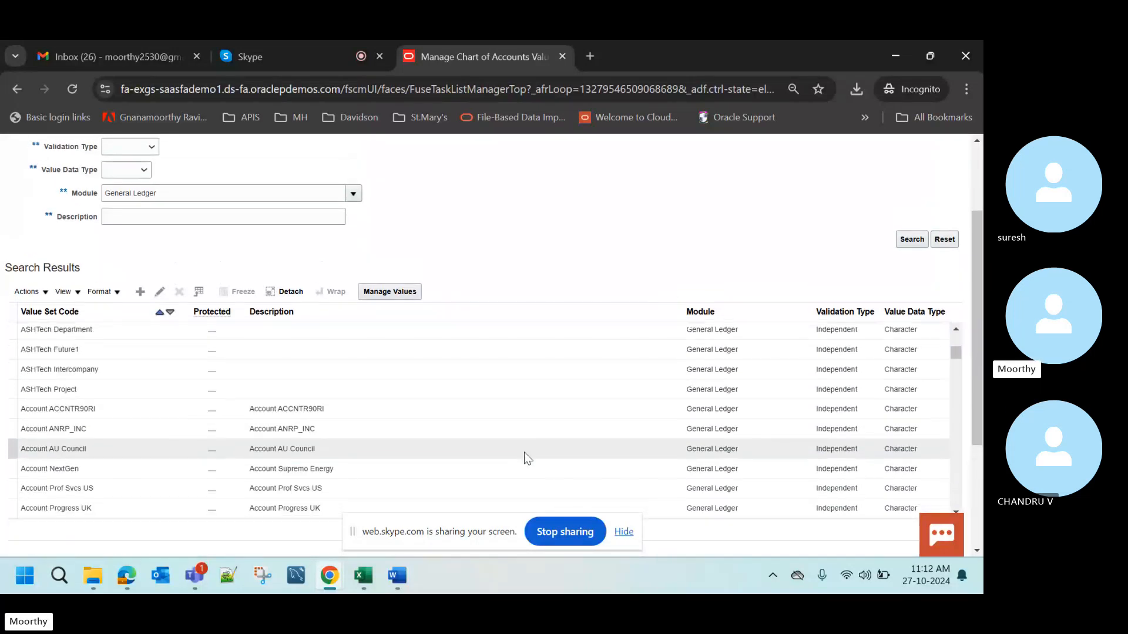
scroll(528, 458, down, 1)
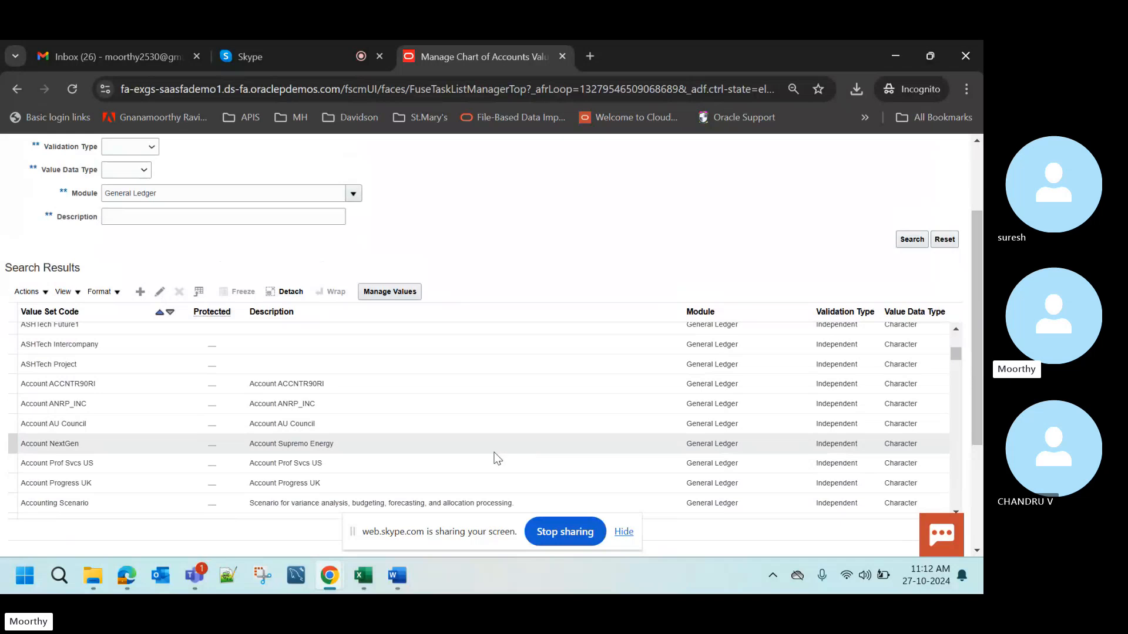
click(152, 424)
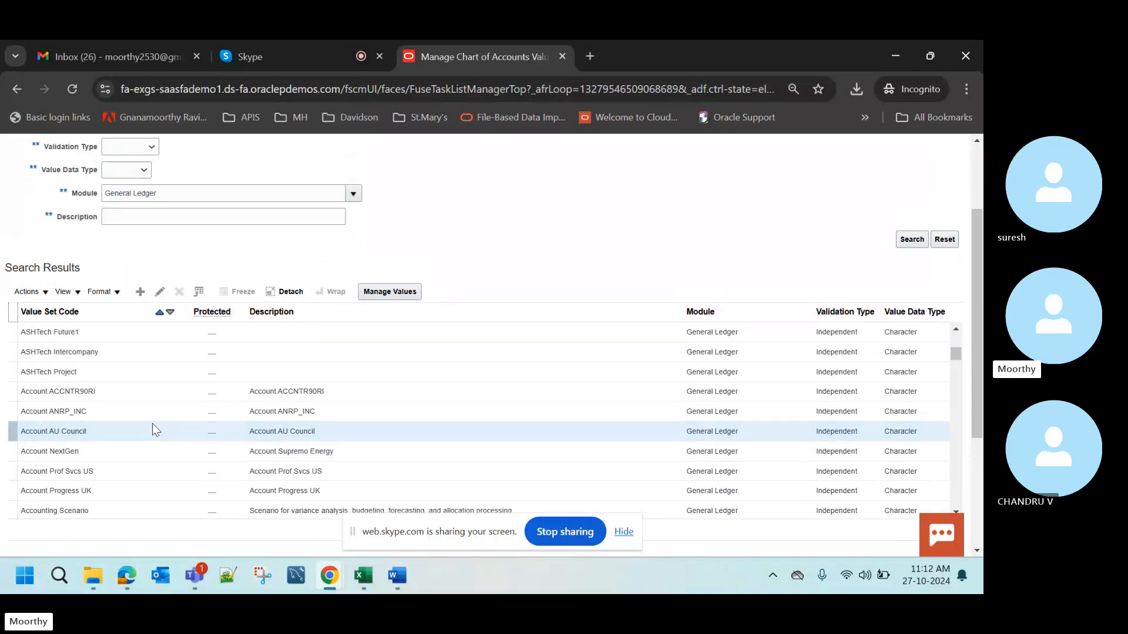
click(392, 294)
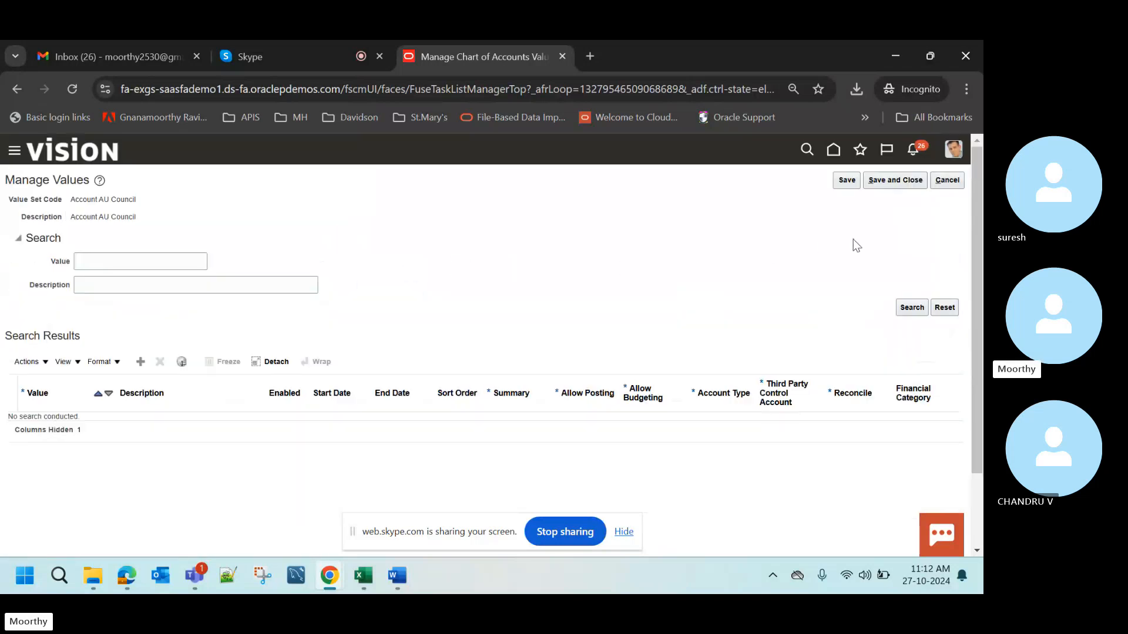
click(947, 179)
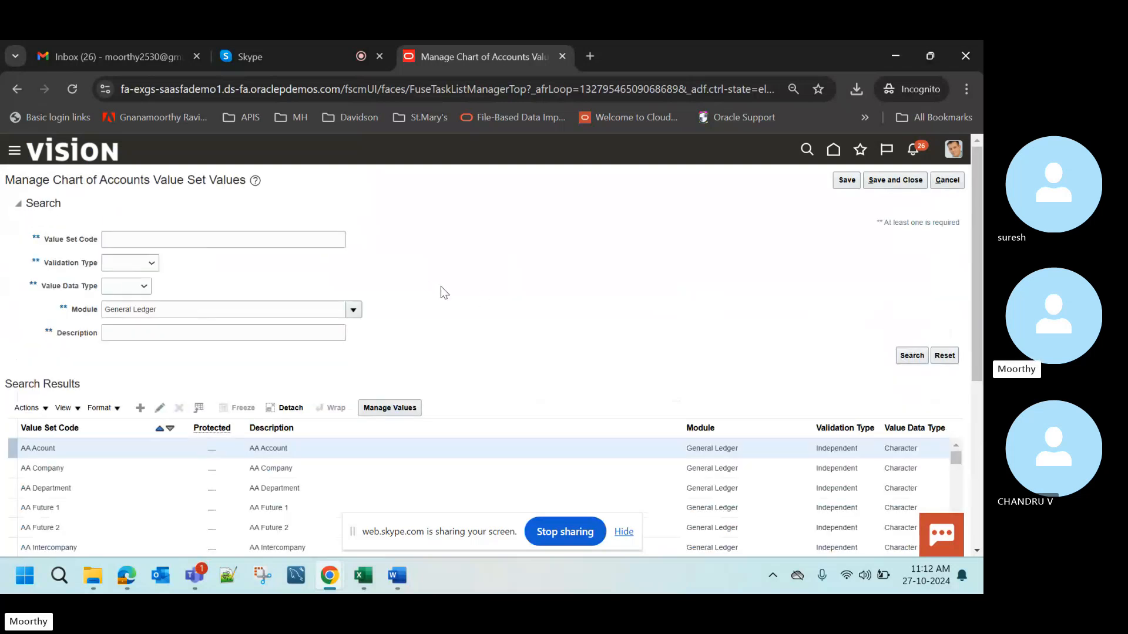
scroll(435, 318, down, 1)
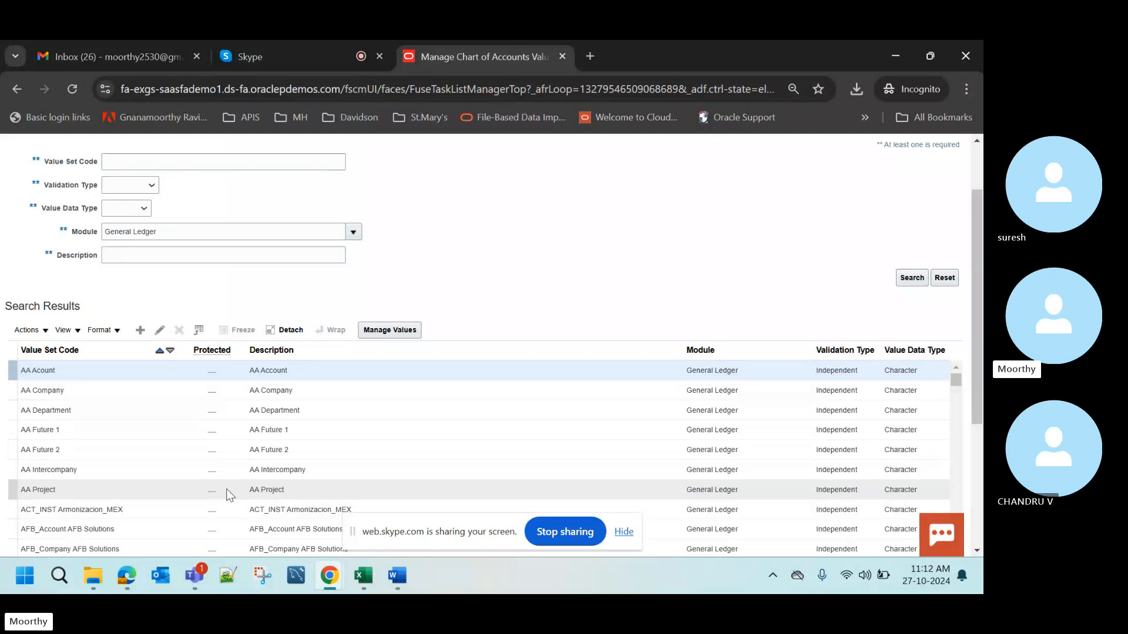
- Duplicate the current browser tab and open Setup and Maintenance in the copy
right_click(484, 65)
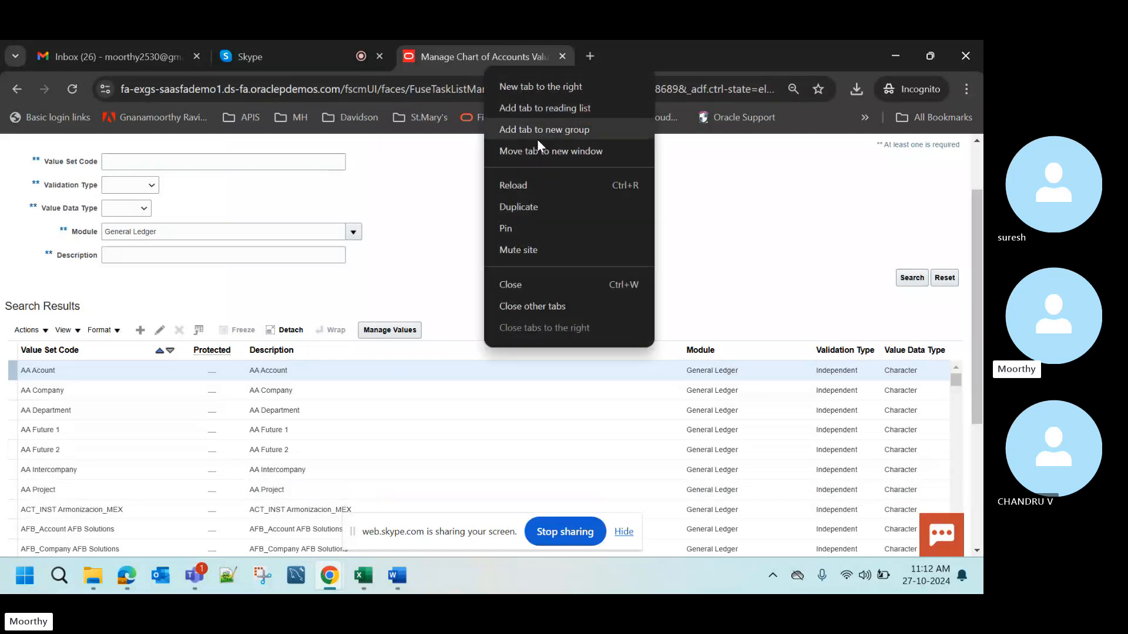
click(546, 206)
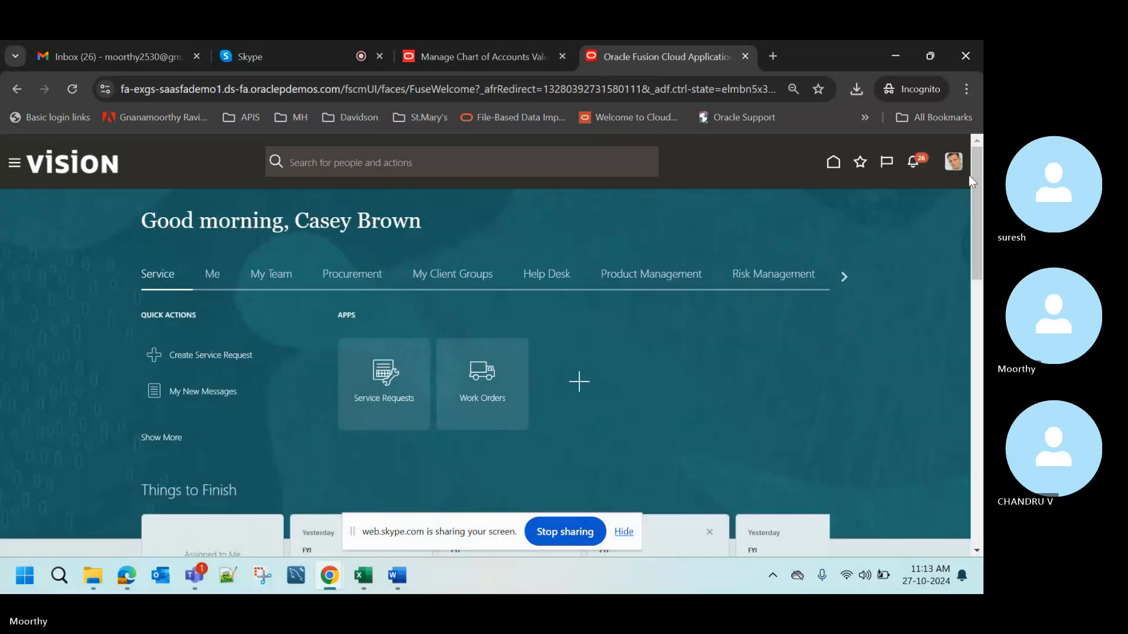
click(955, 171)
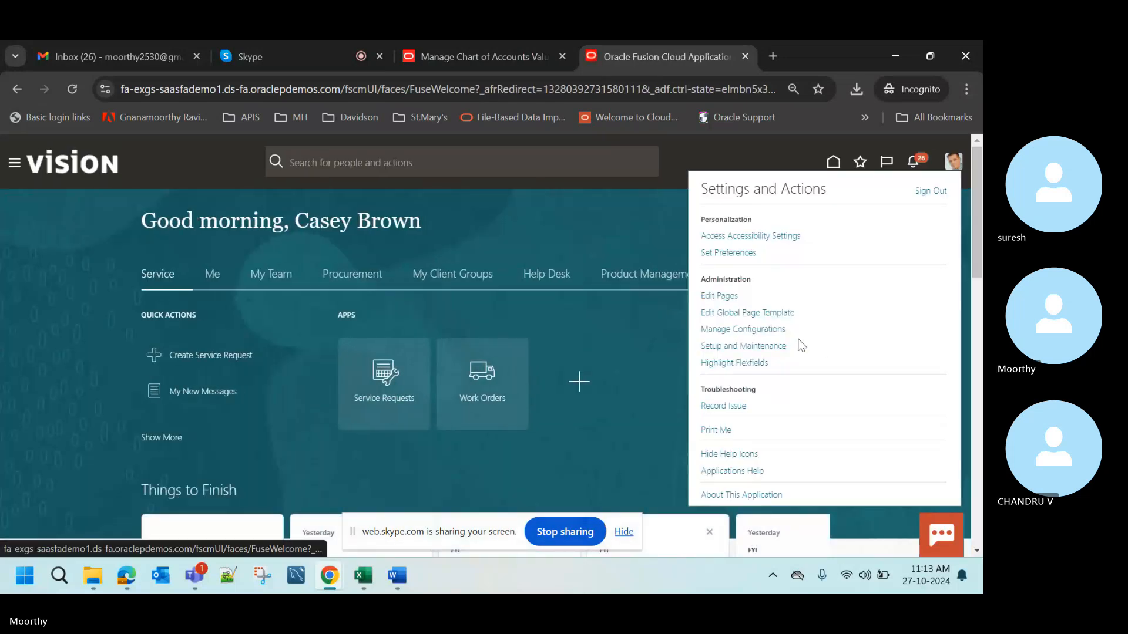
click(718, 333)
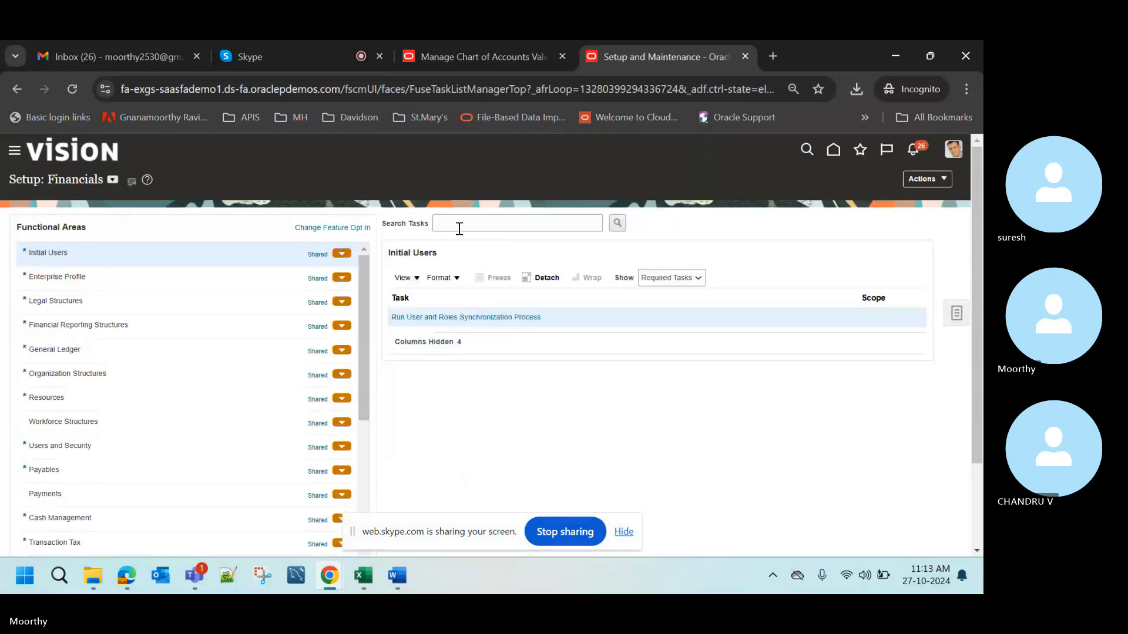
- Search the setup tasks for "Manage Chart" and open Manage Chart of Accounts Structures
click(459, 228)
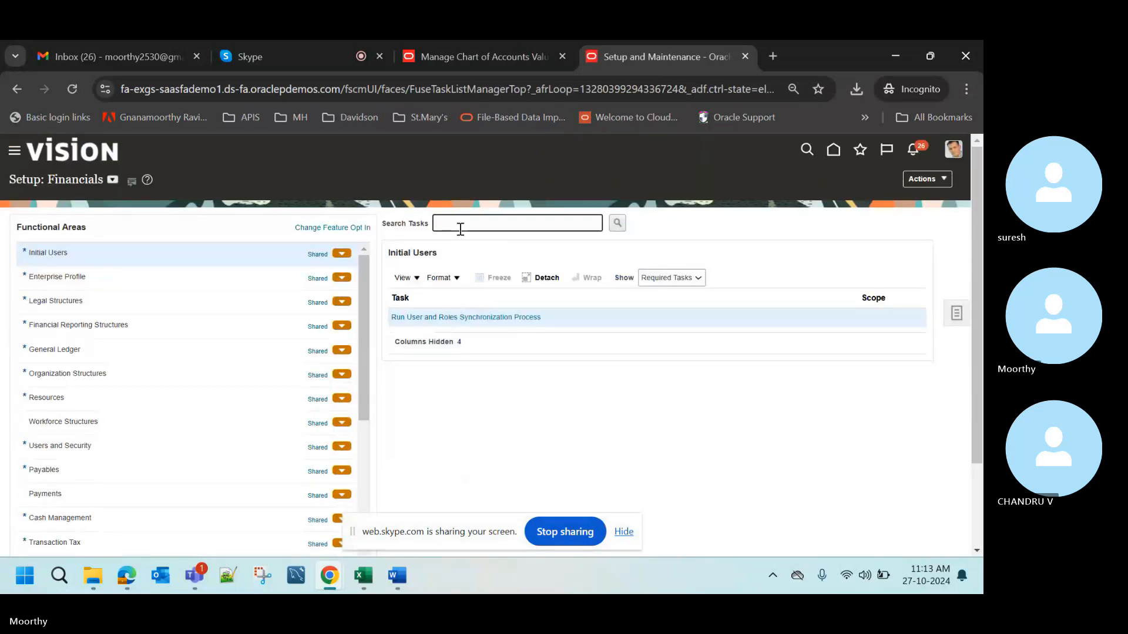
text(Manage Chart)
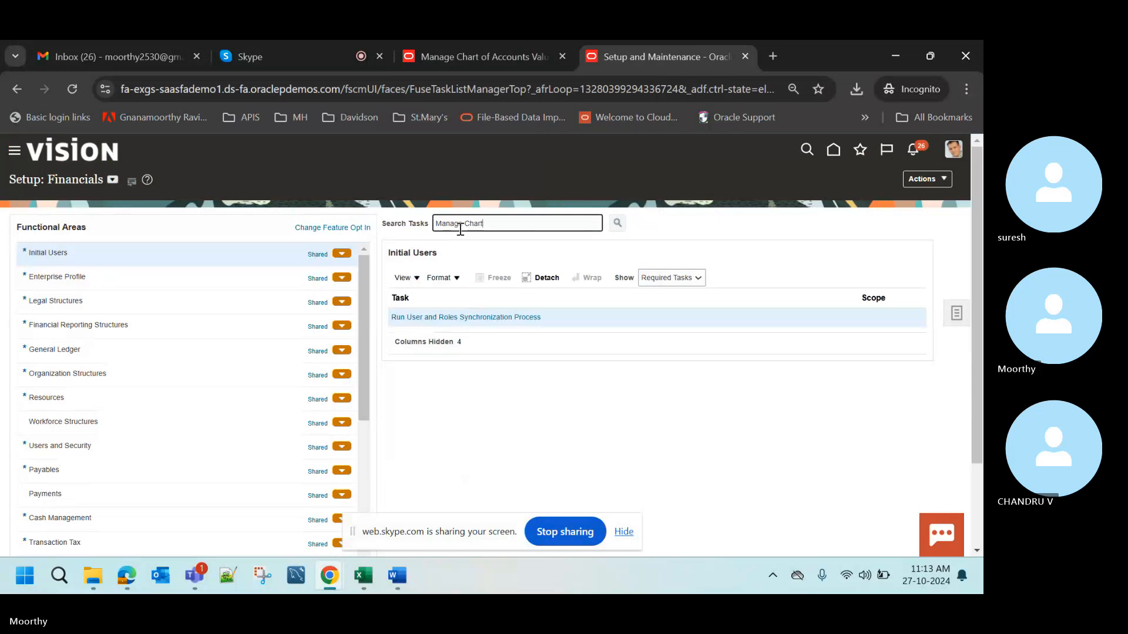
key(Return)
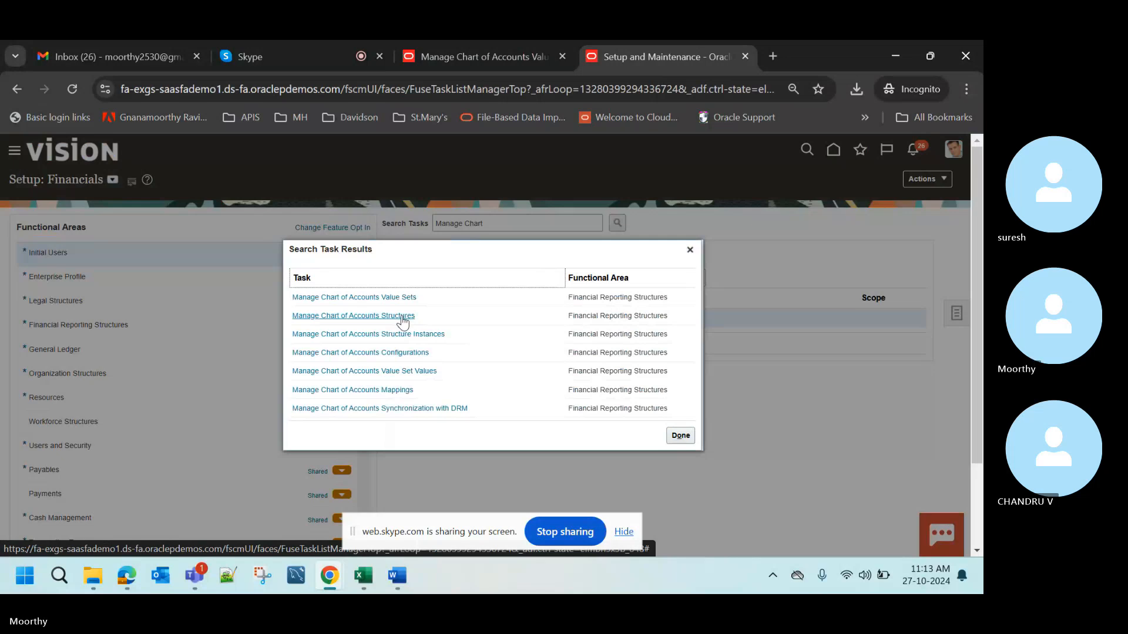
click(402, 318)
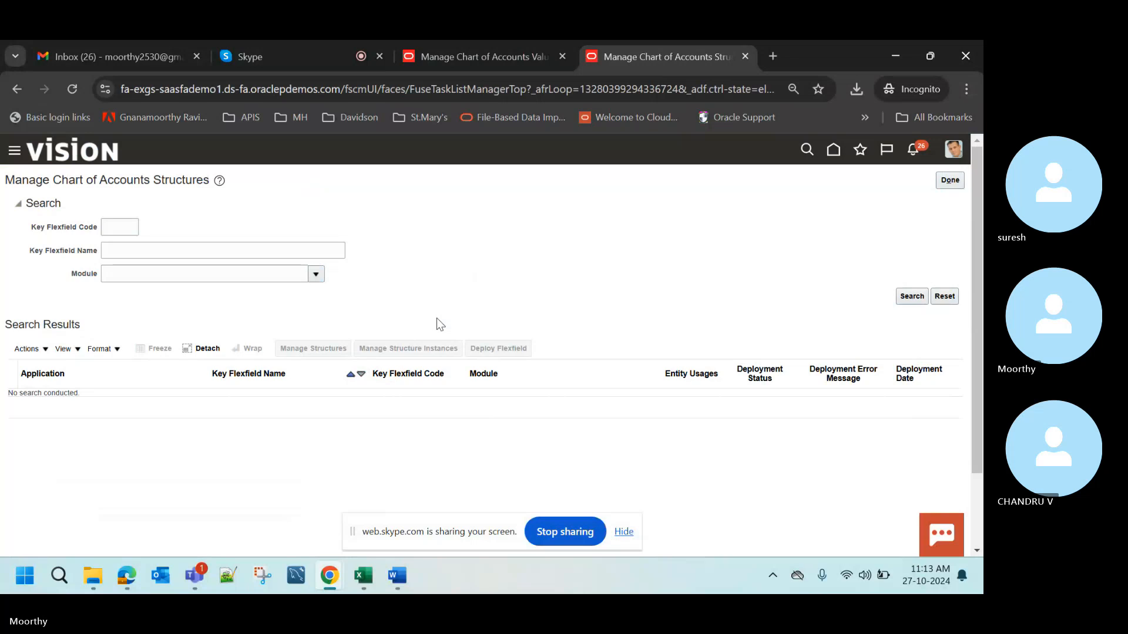
- Search the key flexfields and open the AU Council structure of the Accounting Flexfield for editing
click(904, 297)
click(340, 351)
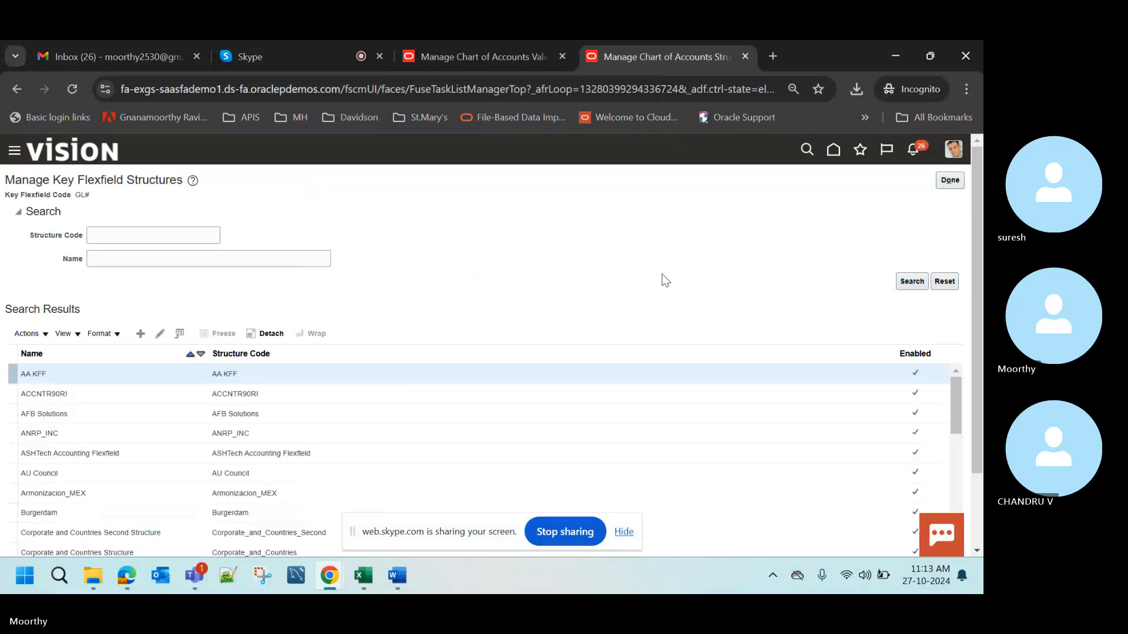
click(161, 474)
click(157, 335)
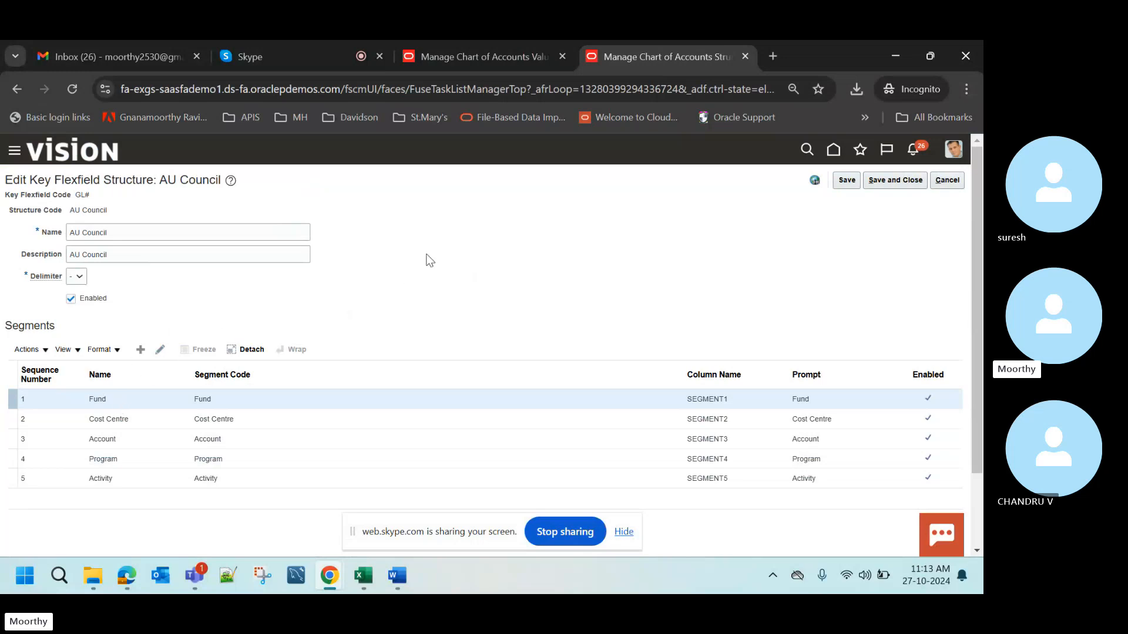
- Switch back to the browser tab with the value set values and leave that page for the setup tasks
key(alt+Tab)
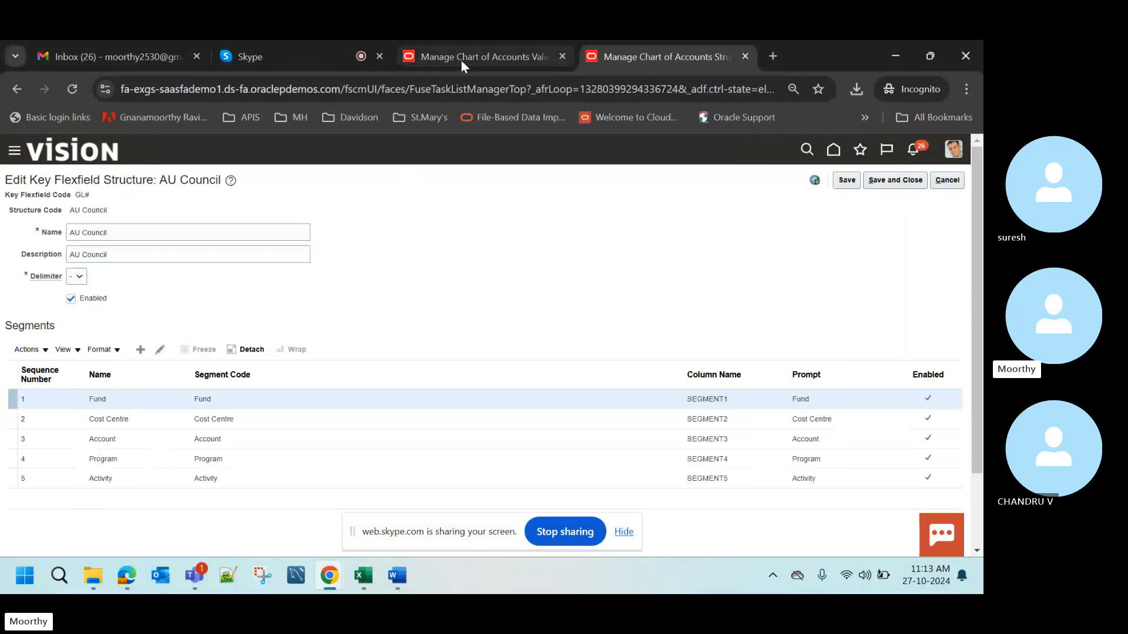
click(464, 47)
scroll(468, 216, up, 2)
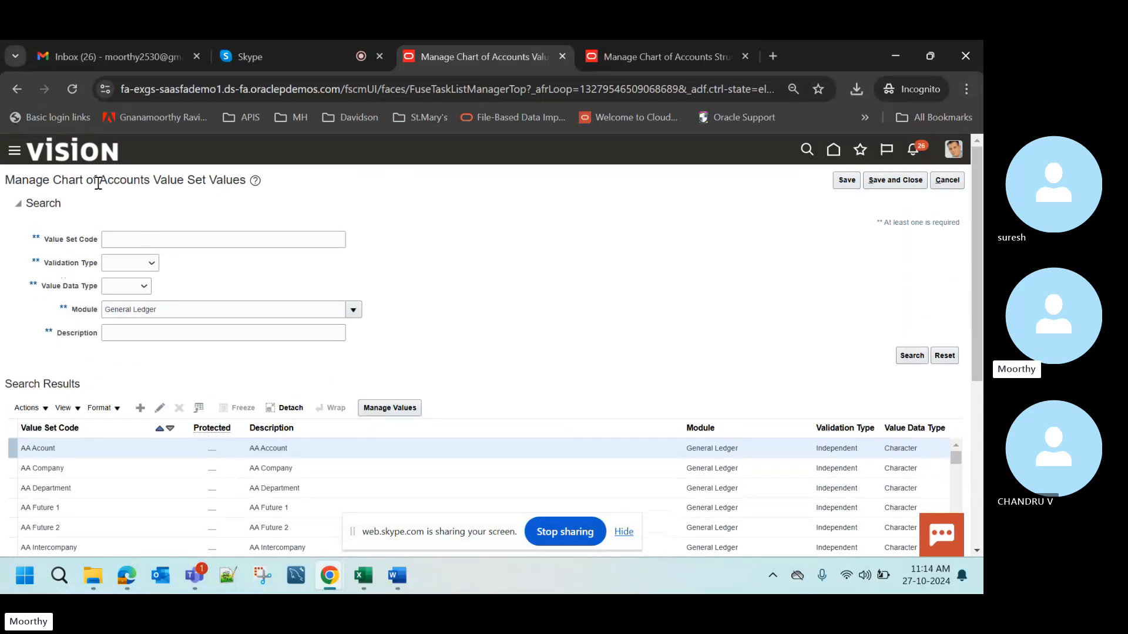
click(962, 184)
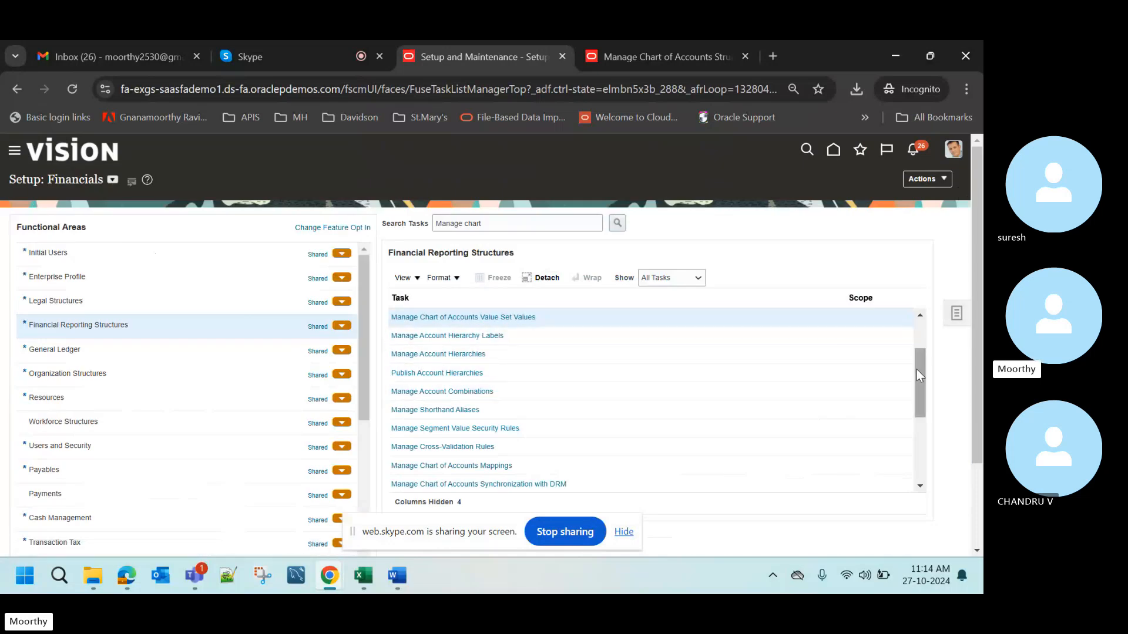
- Open the Manage Chart of Accounts Value Sets task and search for value sets in the General Ledger module
drag(918, 371, 923, 317)
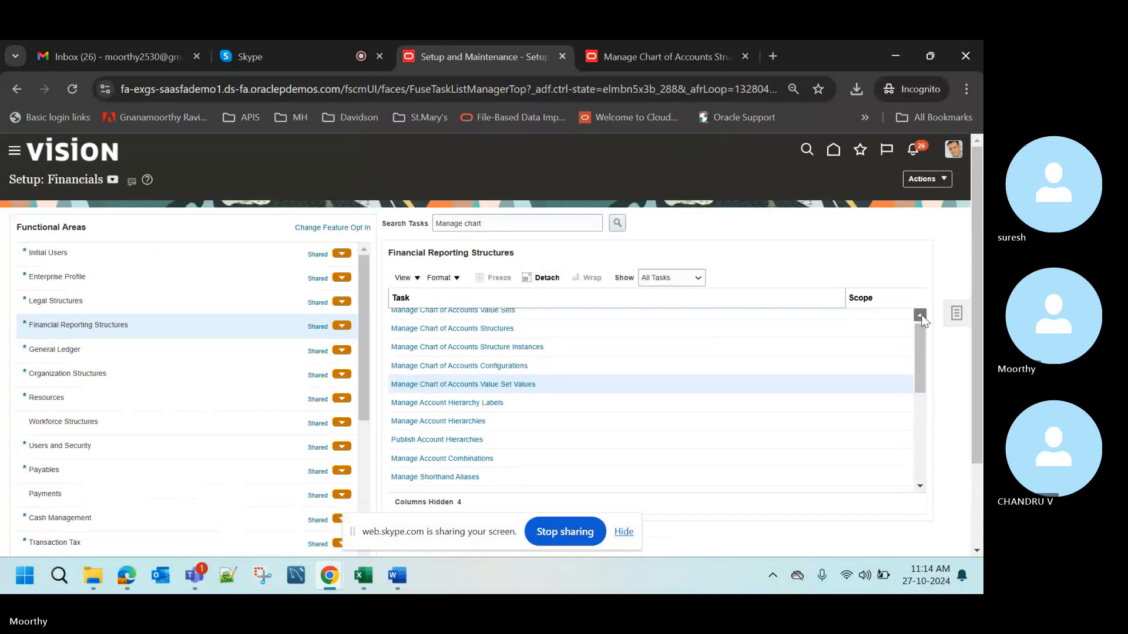
click(499, 318)
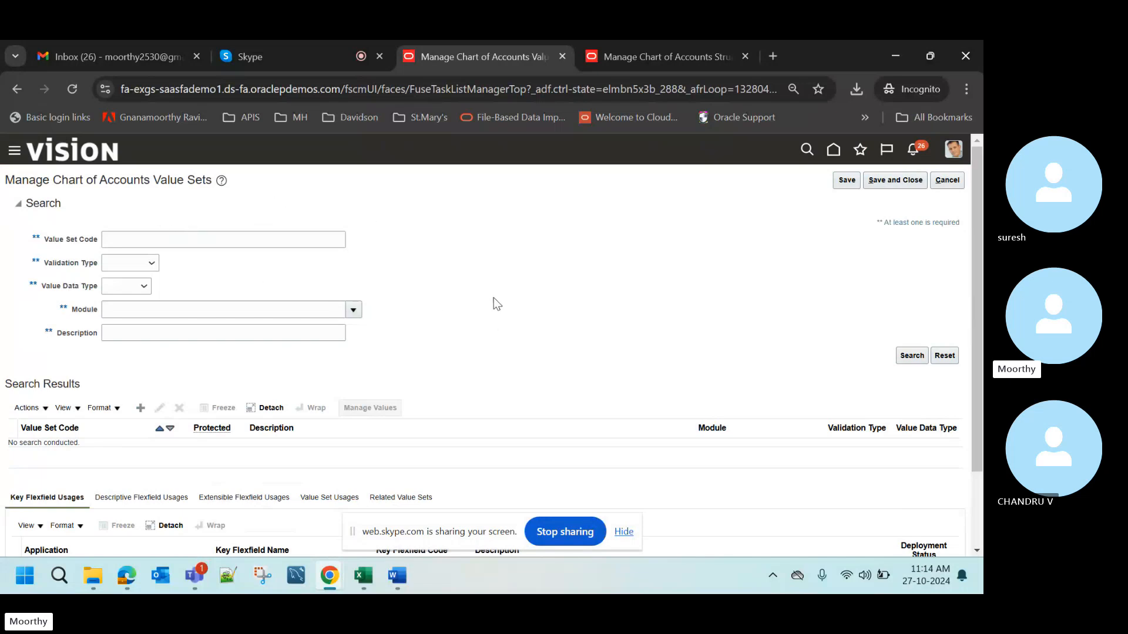
click(354, 312)
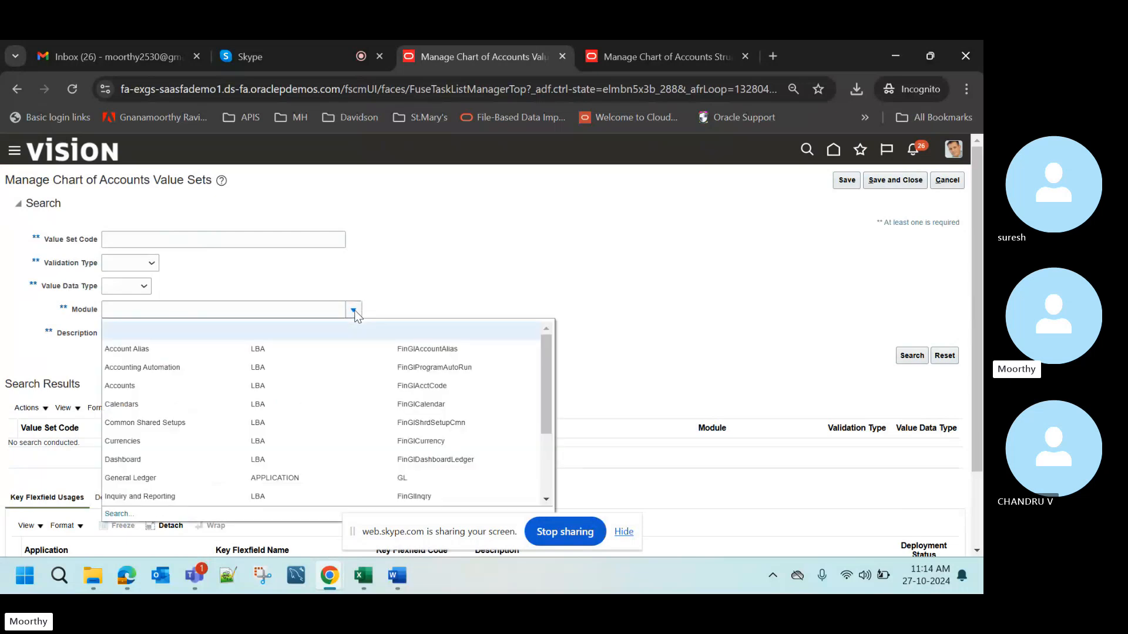
click(279, 477)
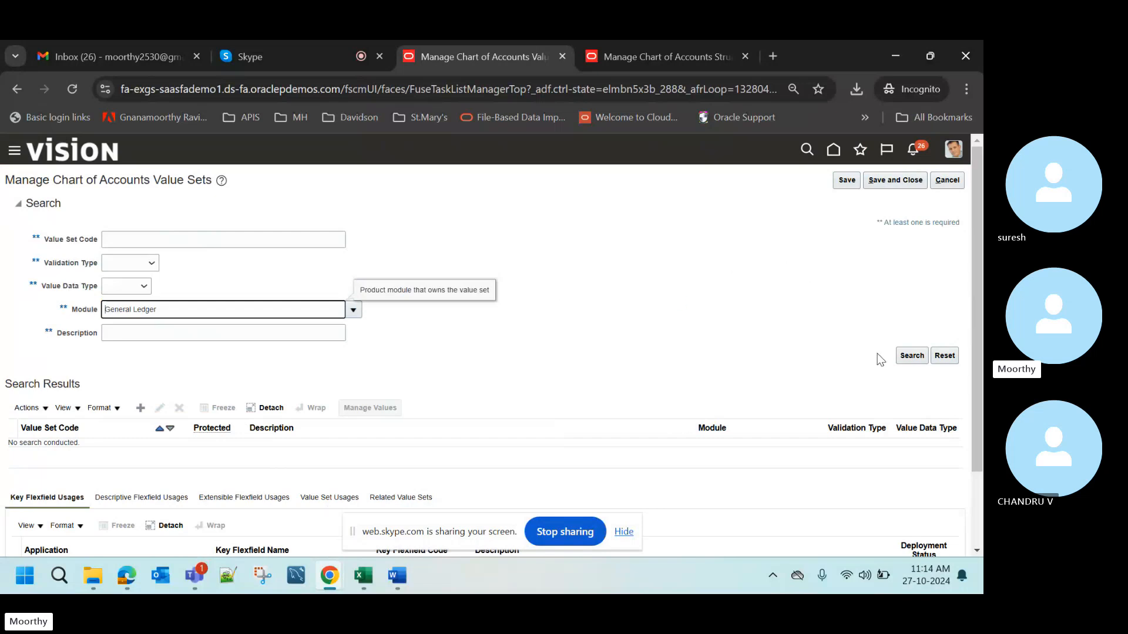
click(911, 356)
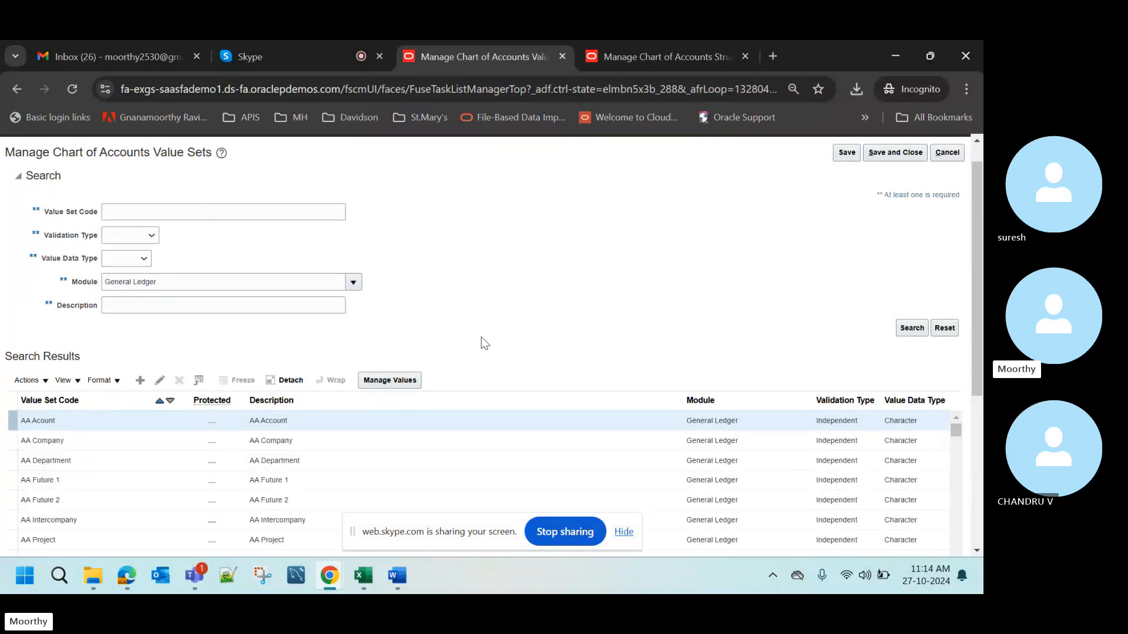
- Start creating a value set with Account as both its value set code and description
scroll(481, 338, down, 1)
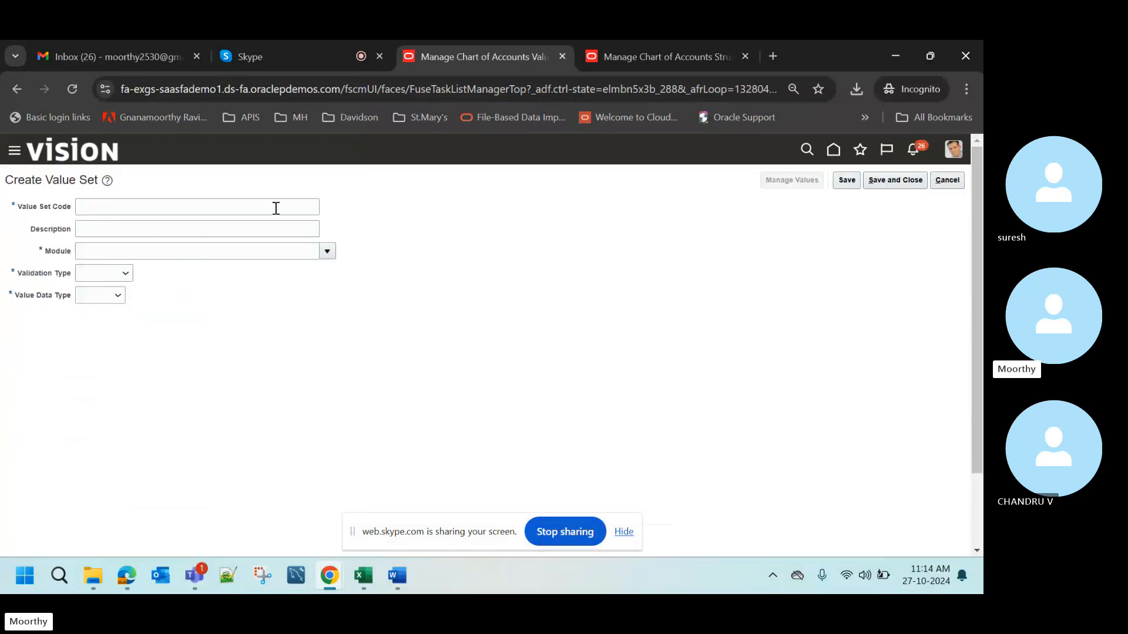
click(262, 206)
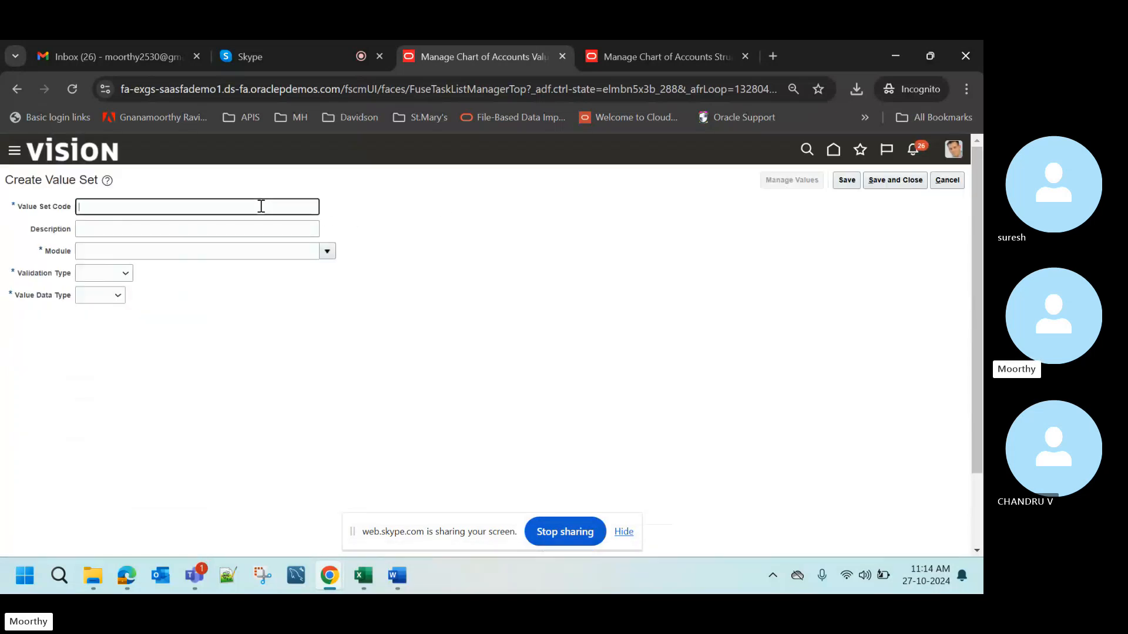
text(Funs)
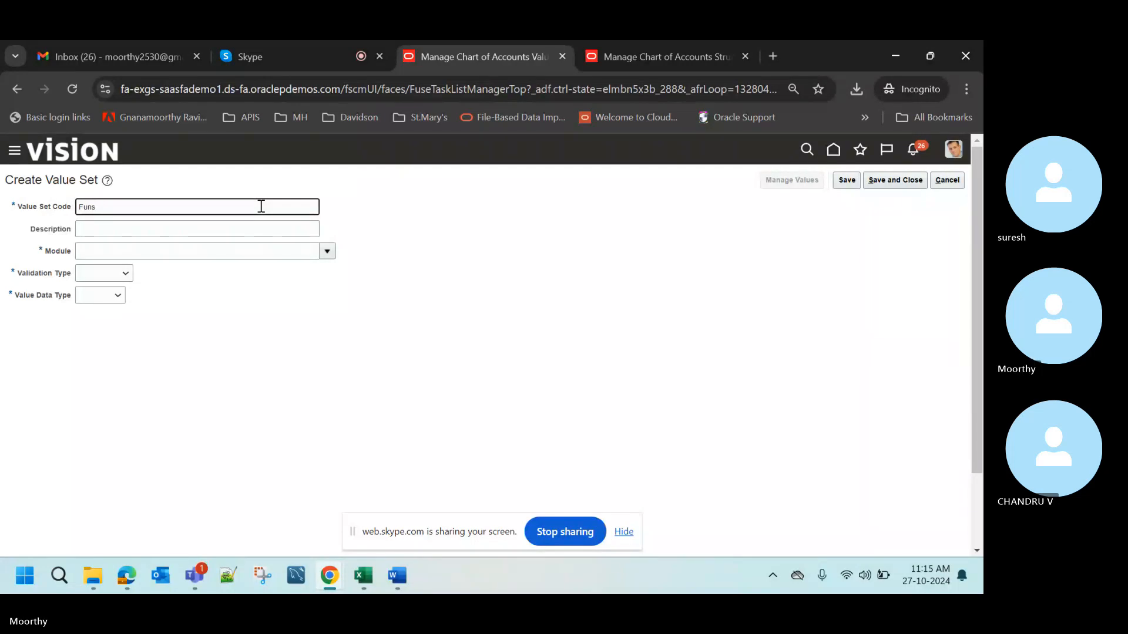
key(BackSpace)
key(BackSpace)
key(BackSpace)
key(BackSpace)
text(Account)
key(Tab)
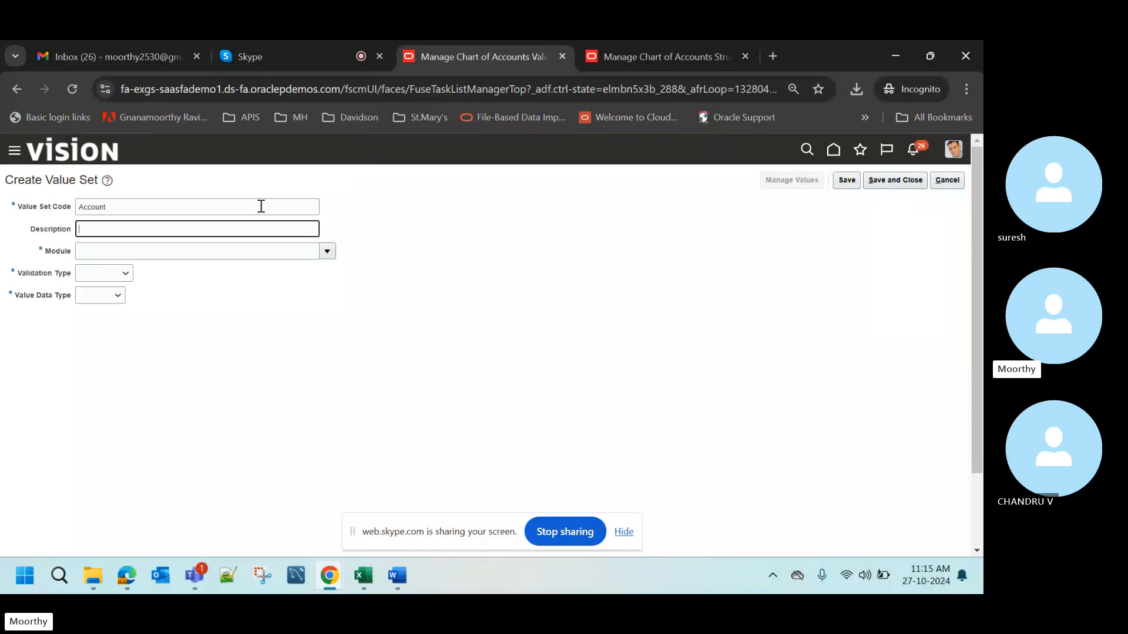
key(Tab)
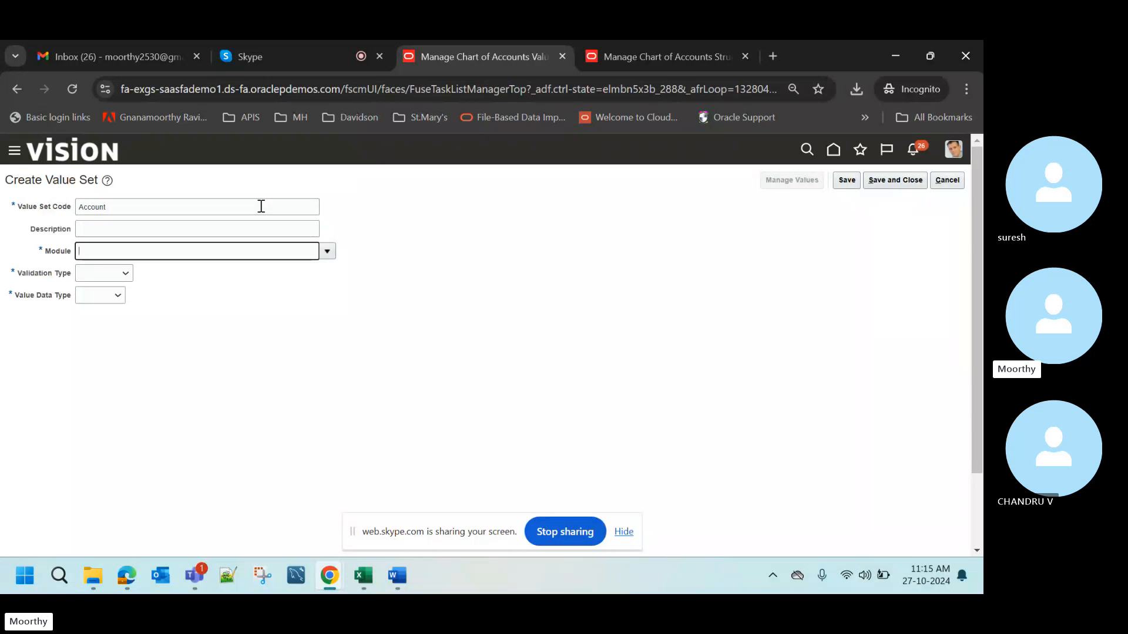
double_click(154, 207)
key(ctrl+c)
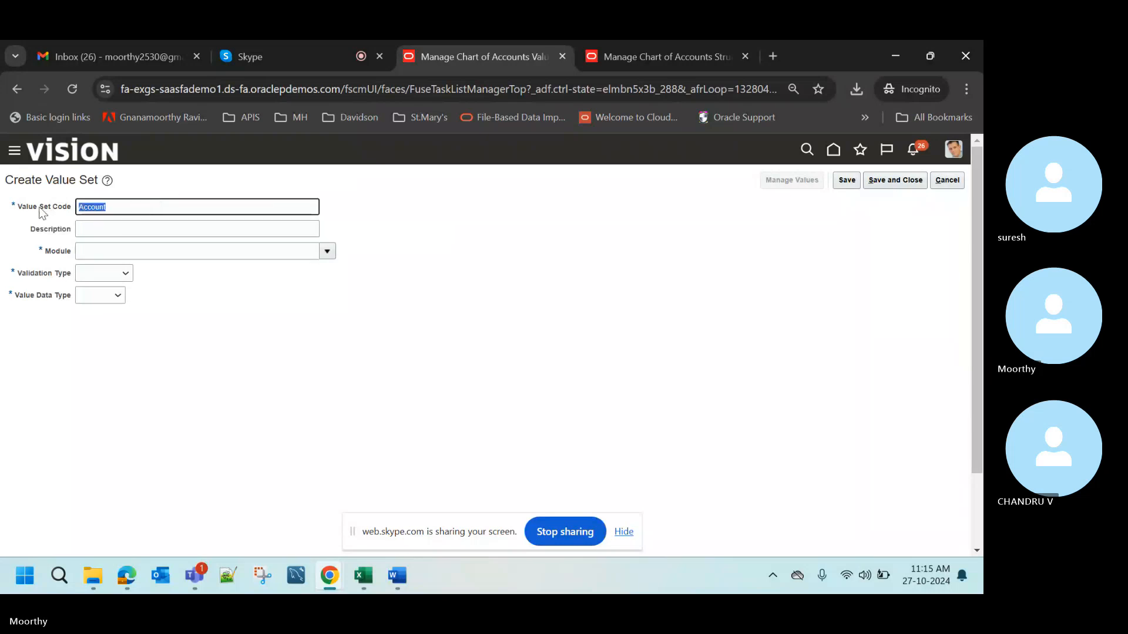
click(113, 233)
key(ctrl+v)
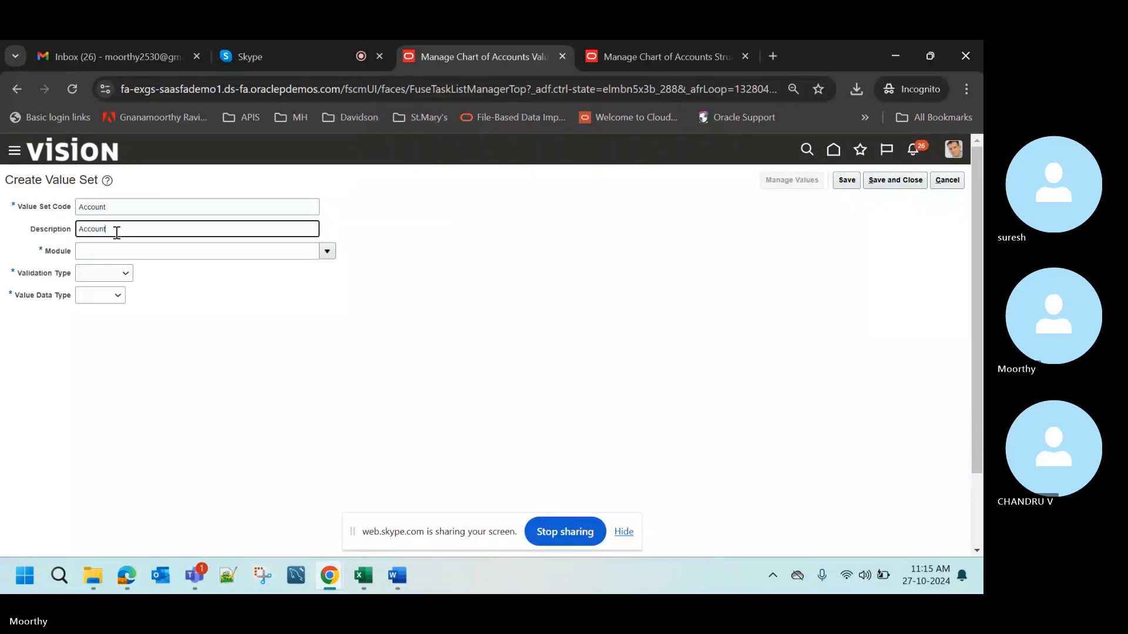
- Set the new value set's module to General Ledger and validation type to Independent, and view the value data type choices
click(141, 251)
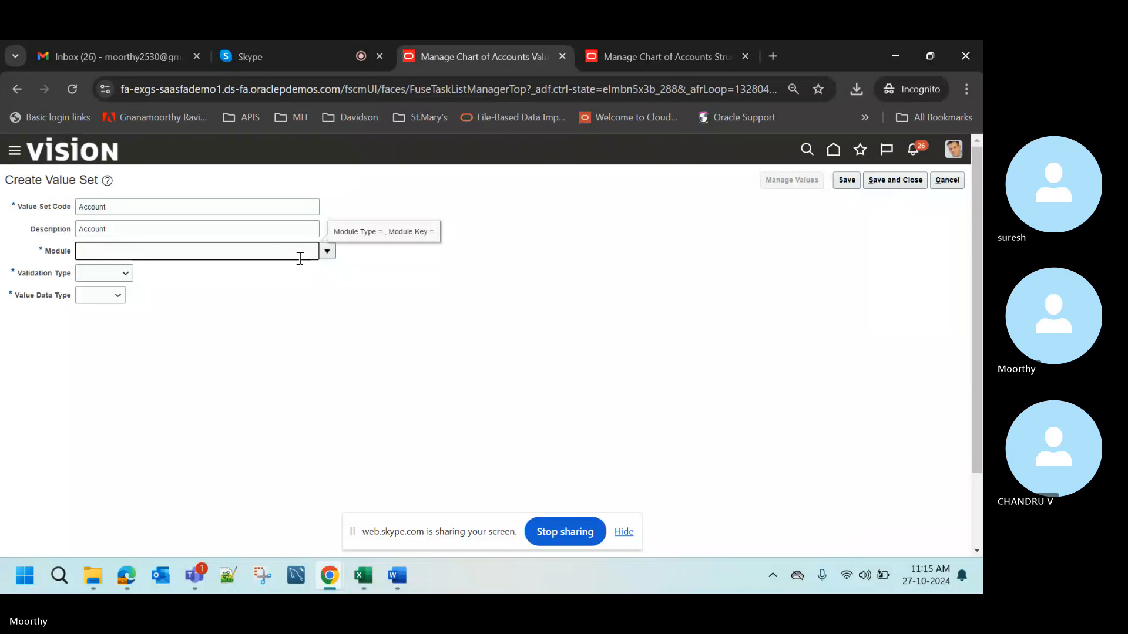
click(328, 250)
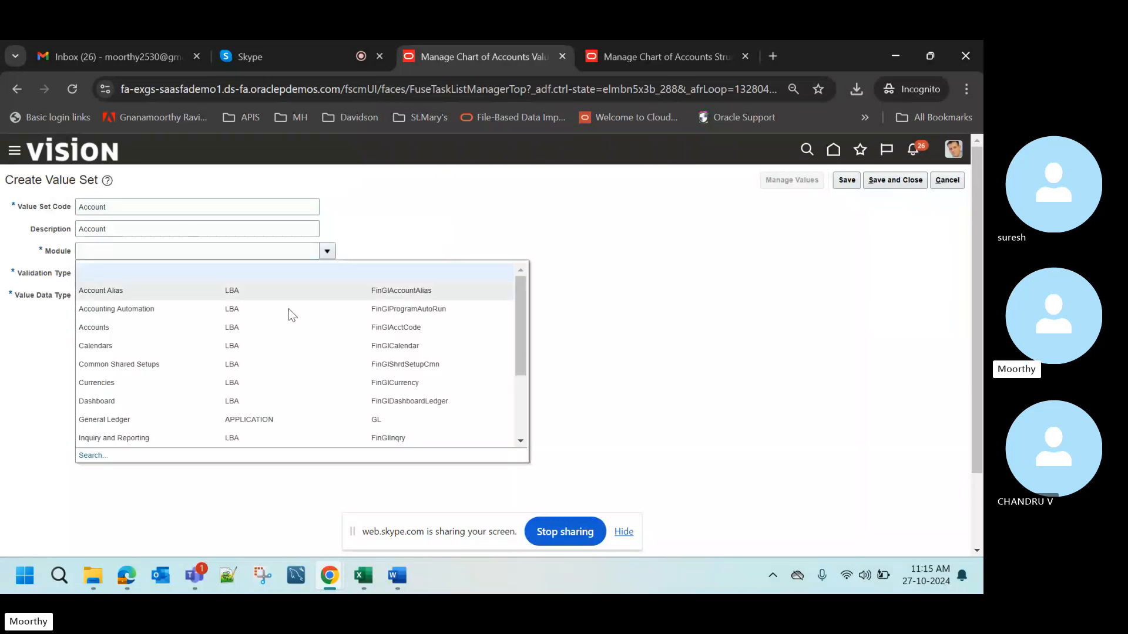
click(272, 419)
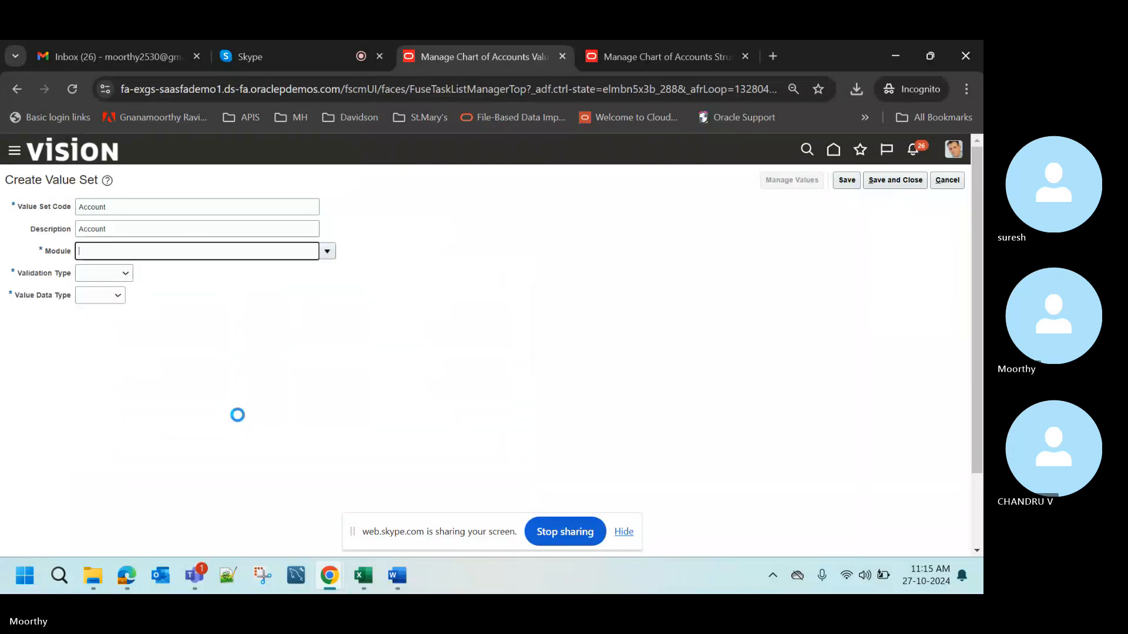
click(119, 274)
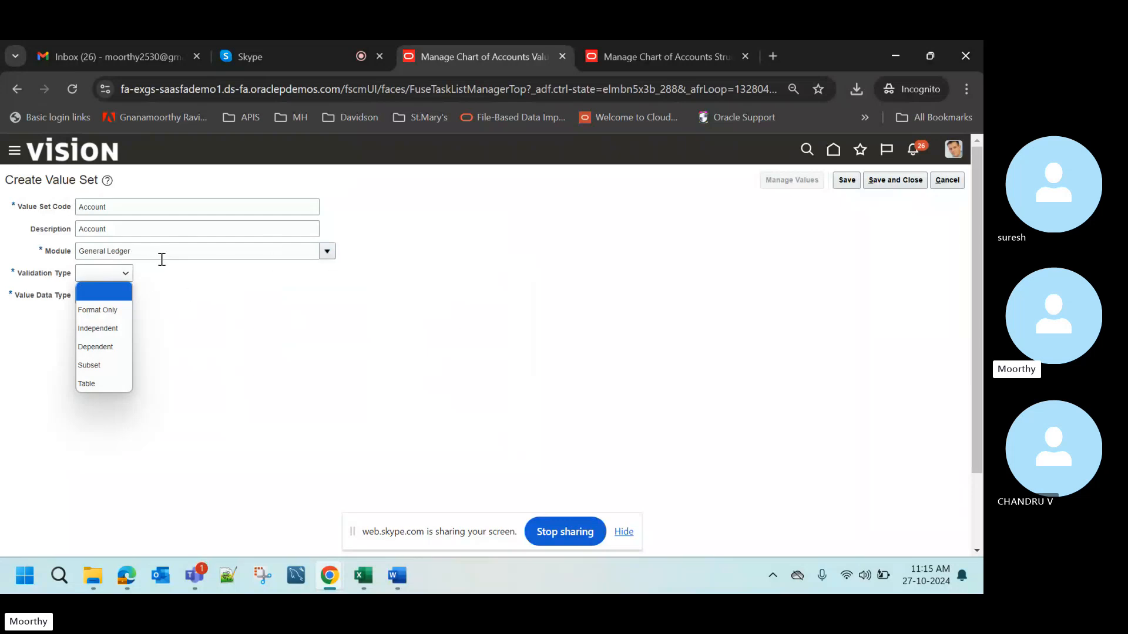
click(107, 330)
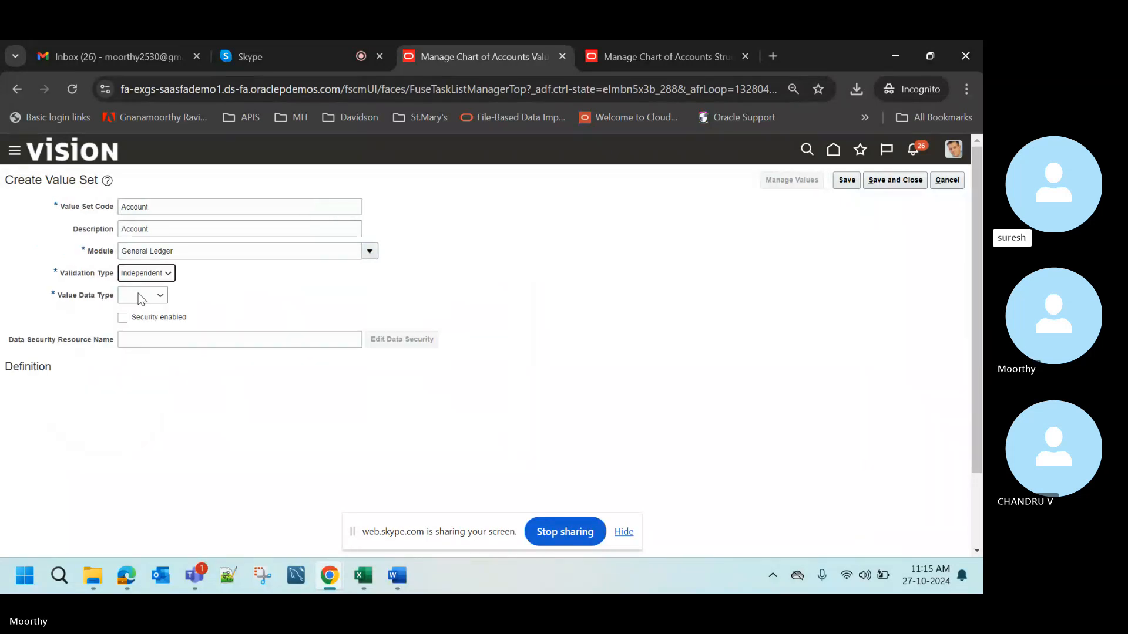
click(141, 296)
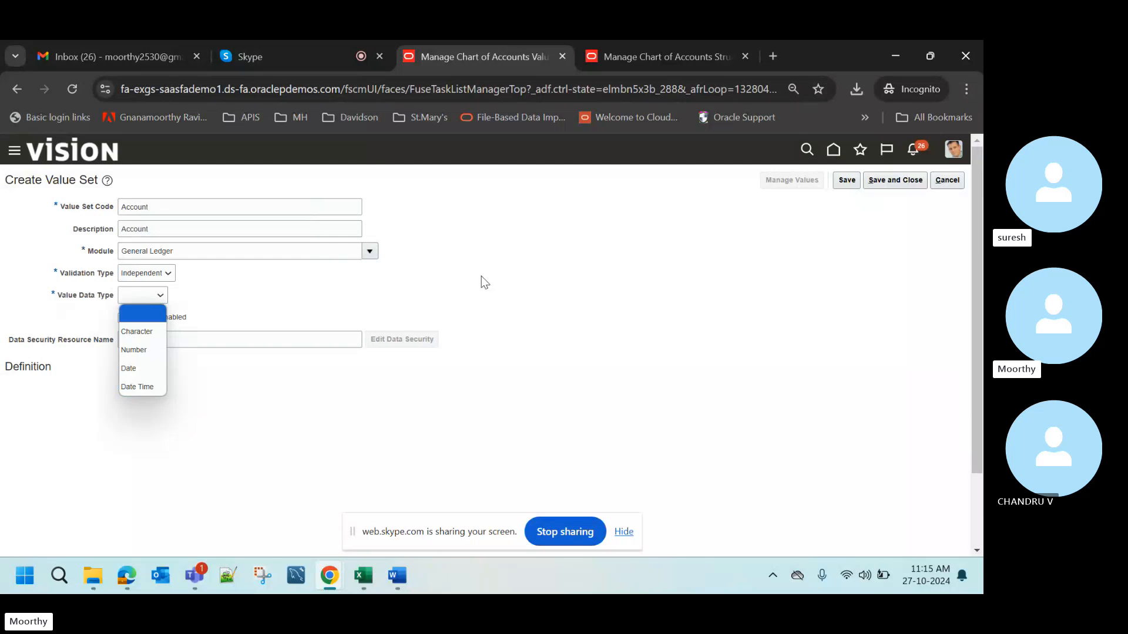
click(585, 286)
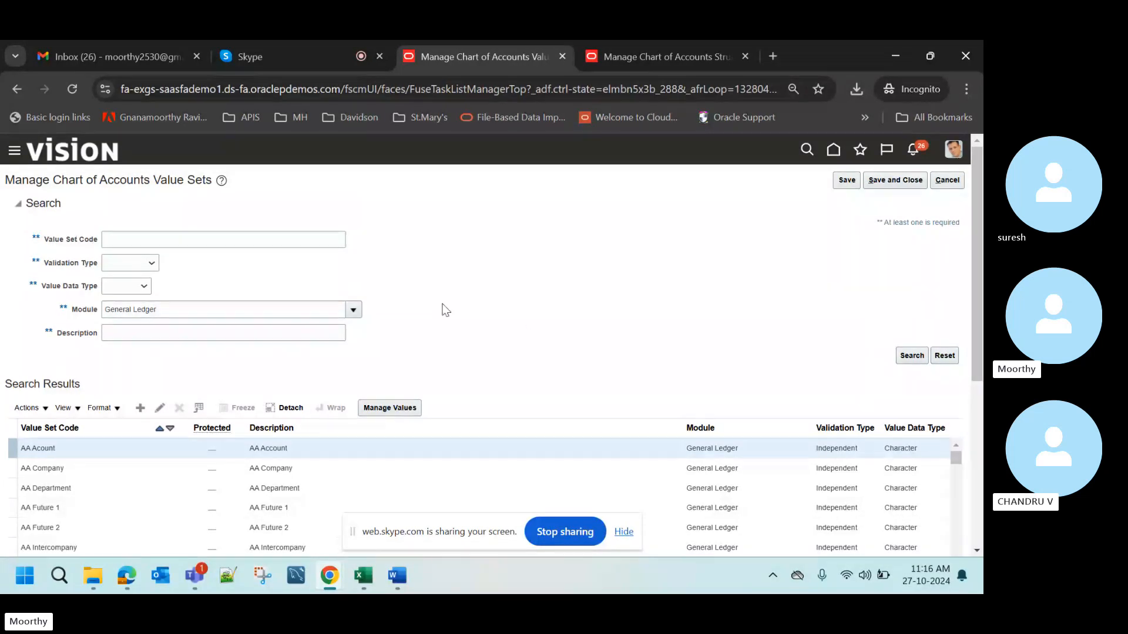
- Switch to the GL SETUP CHECK LIST workbook in Excel, check the segment value set and segment value set values tasks, and return to the browser
key(alt+Tab)
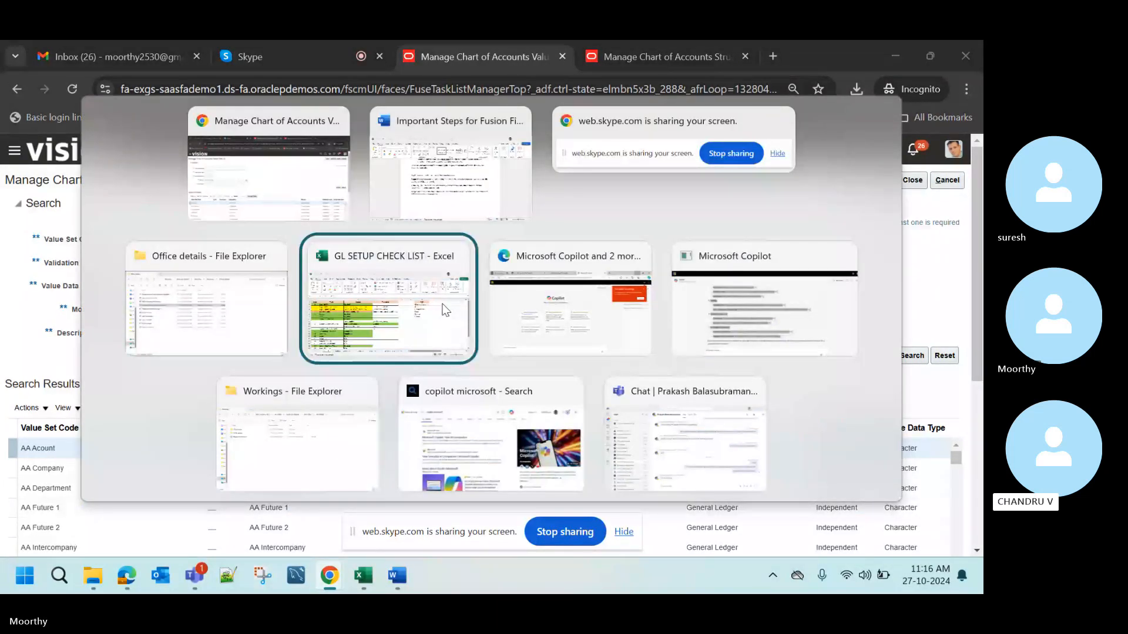
click(445, 310)
click(166, 338)
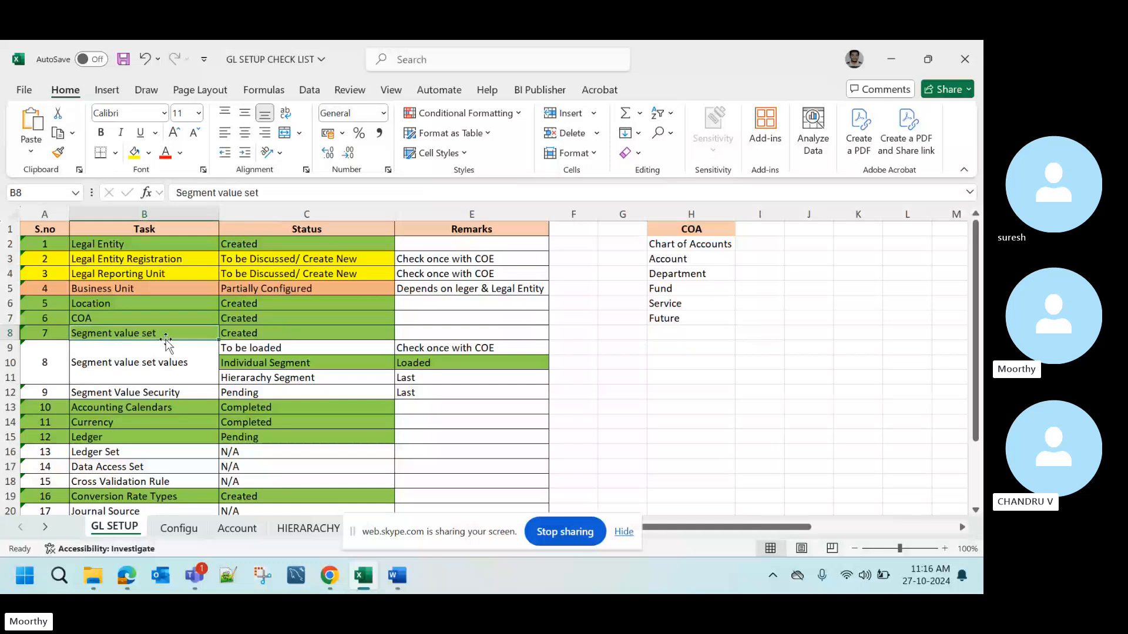
key(Down)
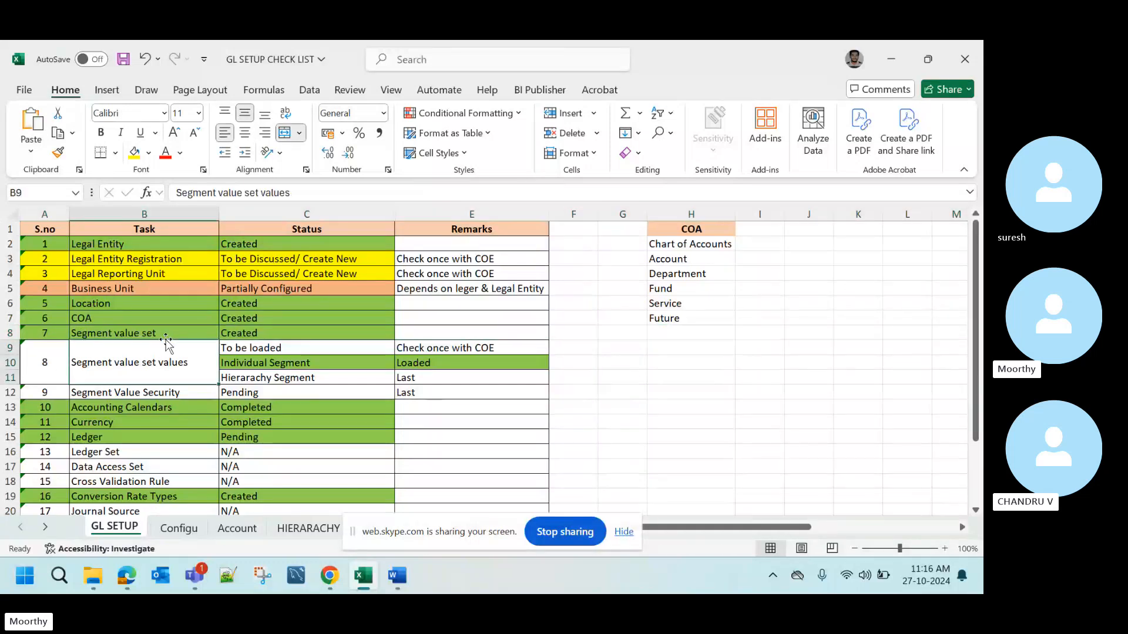
click(252, 352)
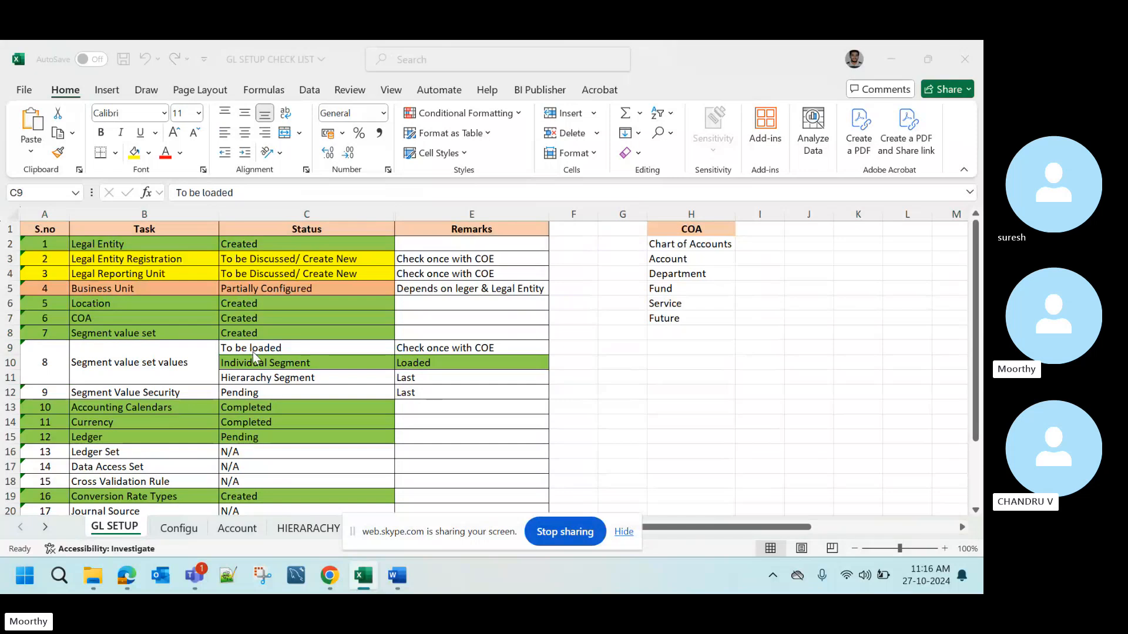
key(alt+Tab)
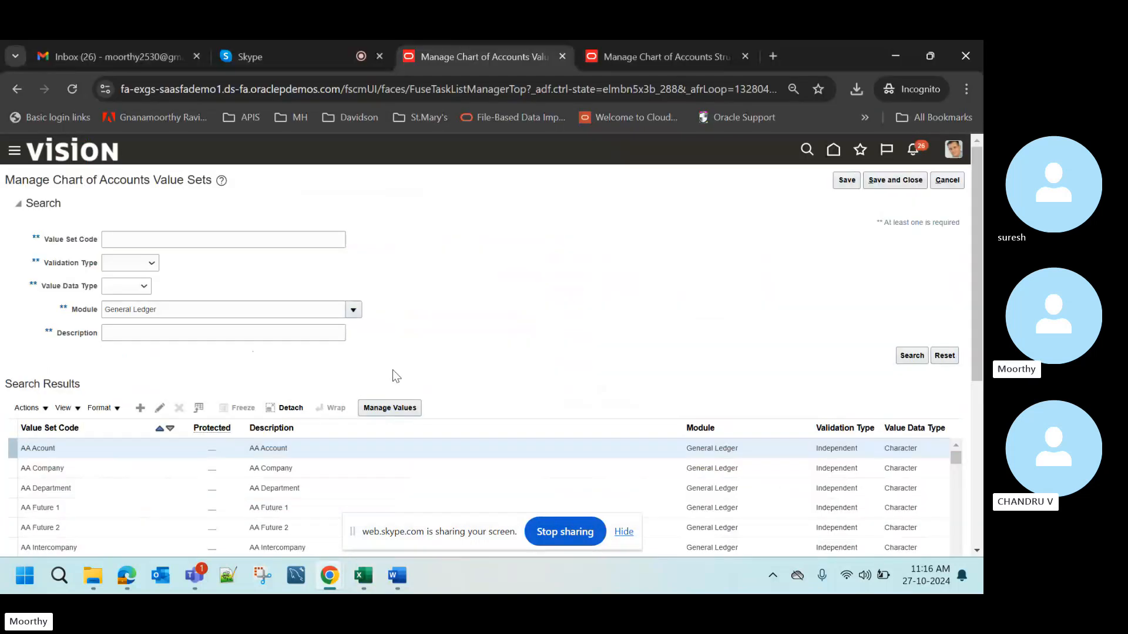
- Leave the value sets page, reopen Manage Chart of Accounts Value Sets and search the General Ledger module again
click(947, 181)
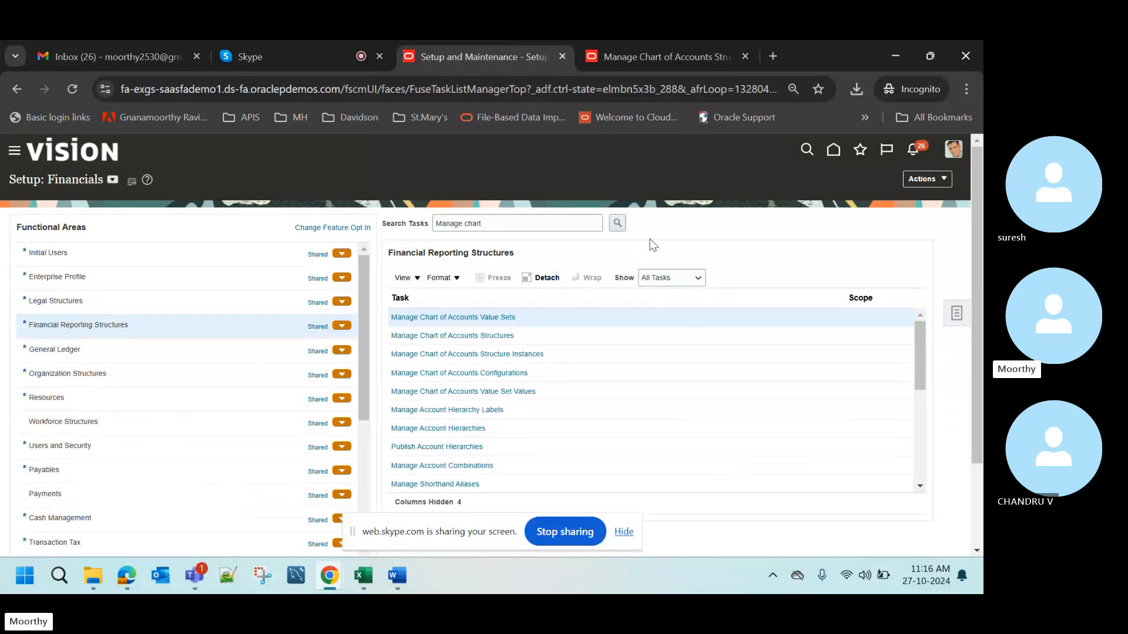
click(457, 321)
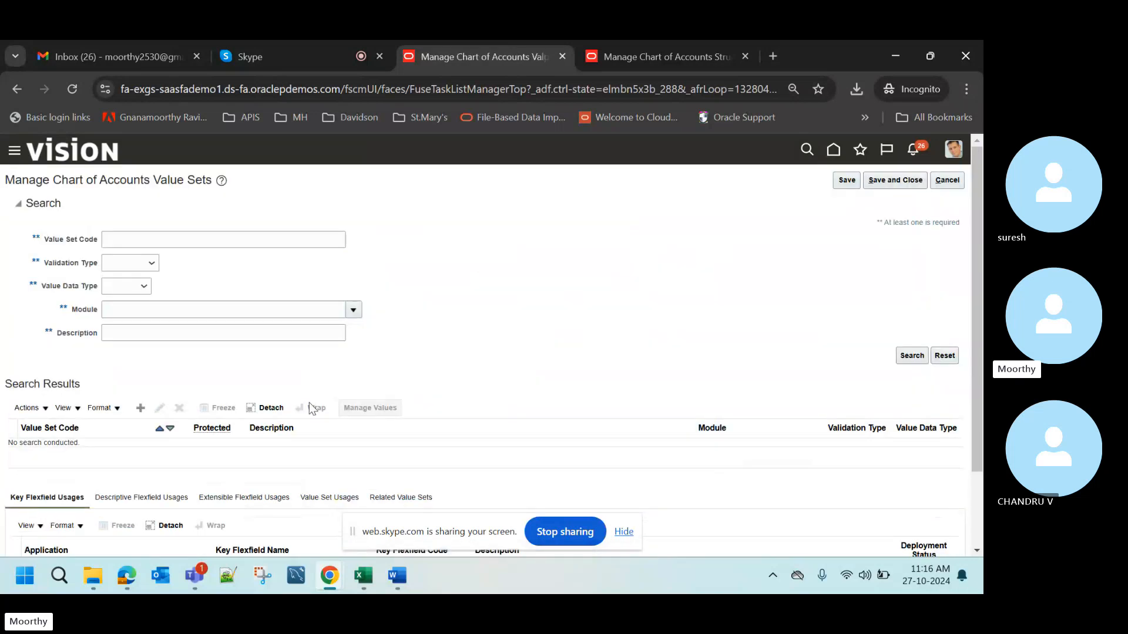
click(353, 311)
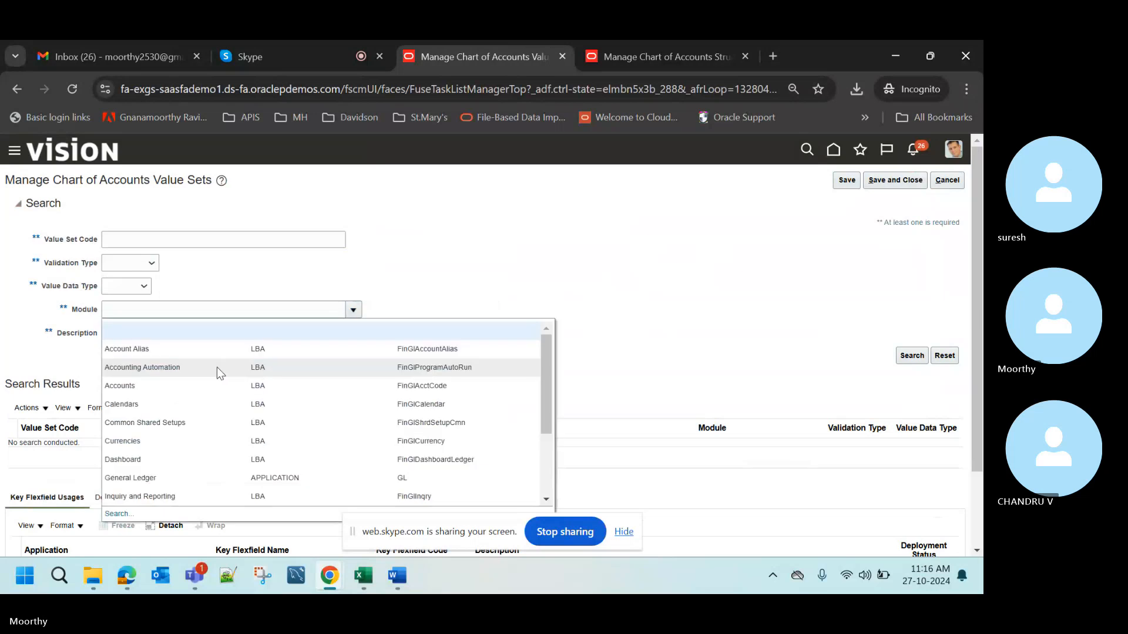
click(173, 472)
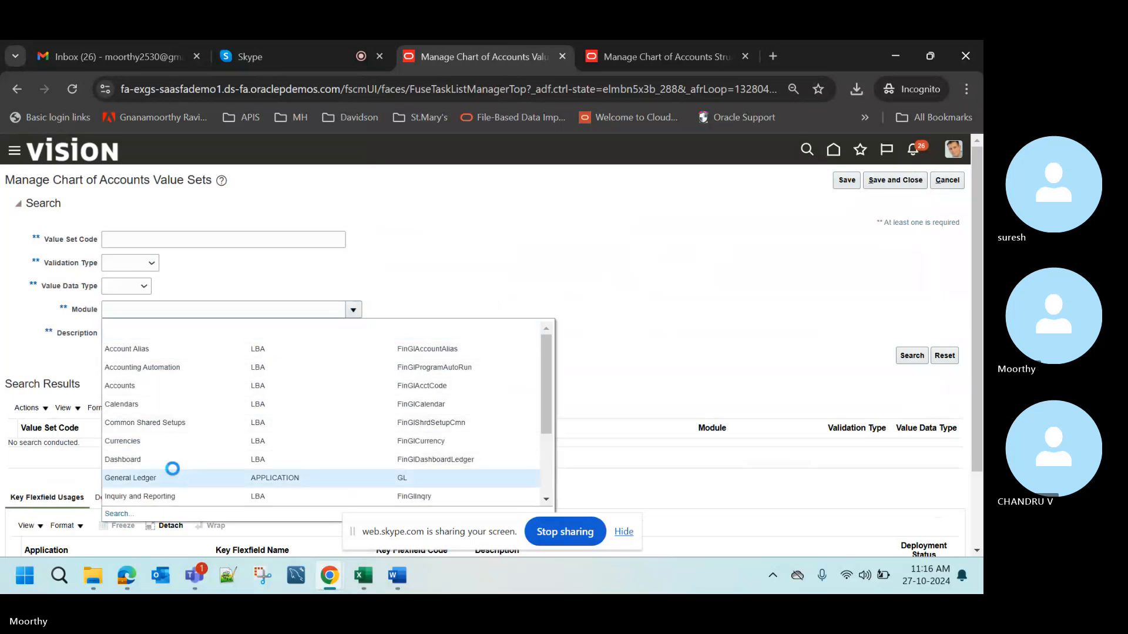
click(910, 356)
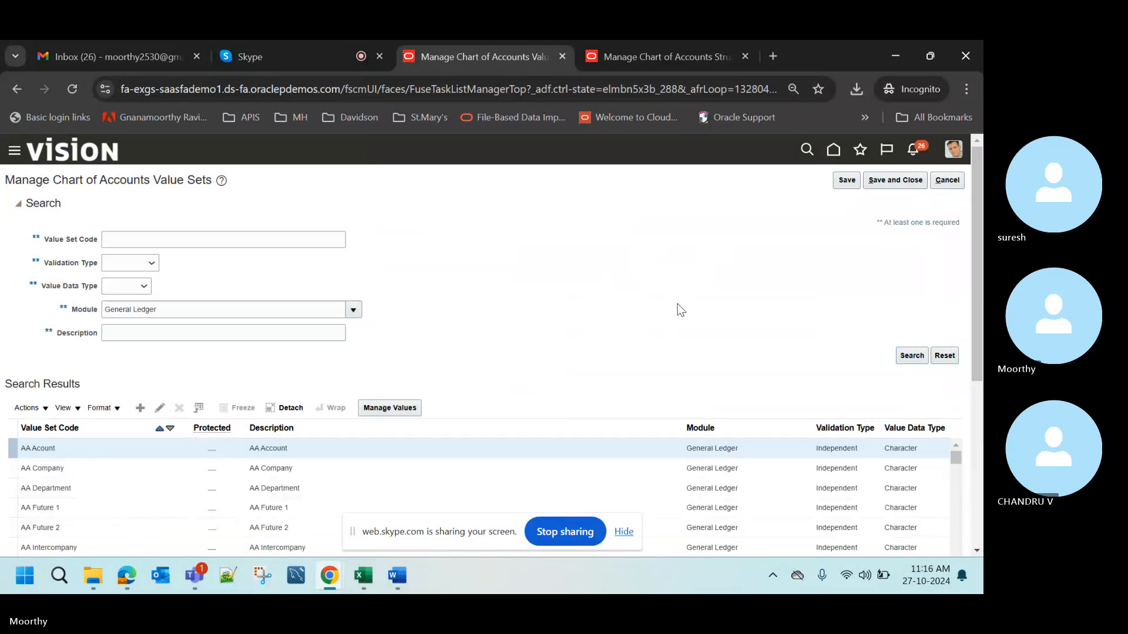
- Open the values of the Activity AU Council value set and list all of them
scroll(678, 305, down, 3)
scroll(145, 434, down, 8)
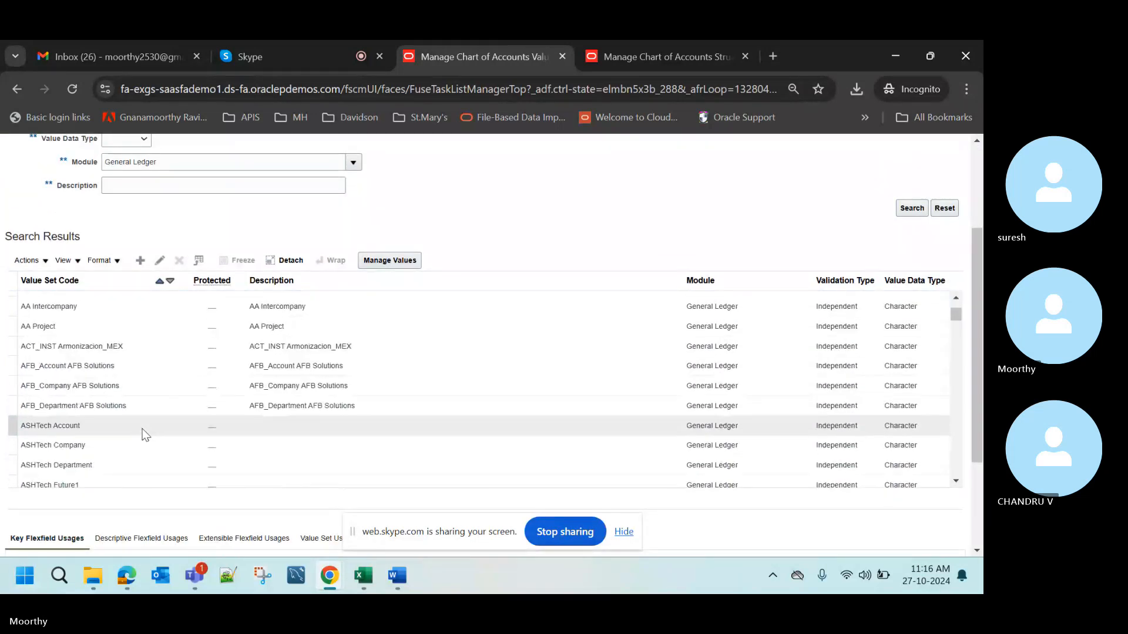
scroll(154, 400, down, 5)
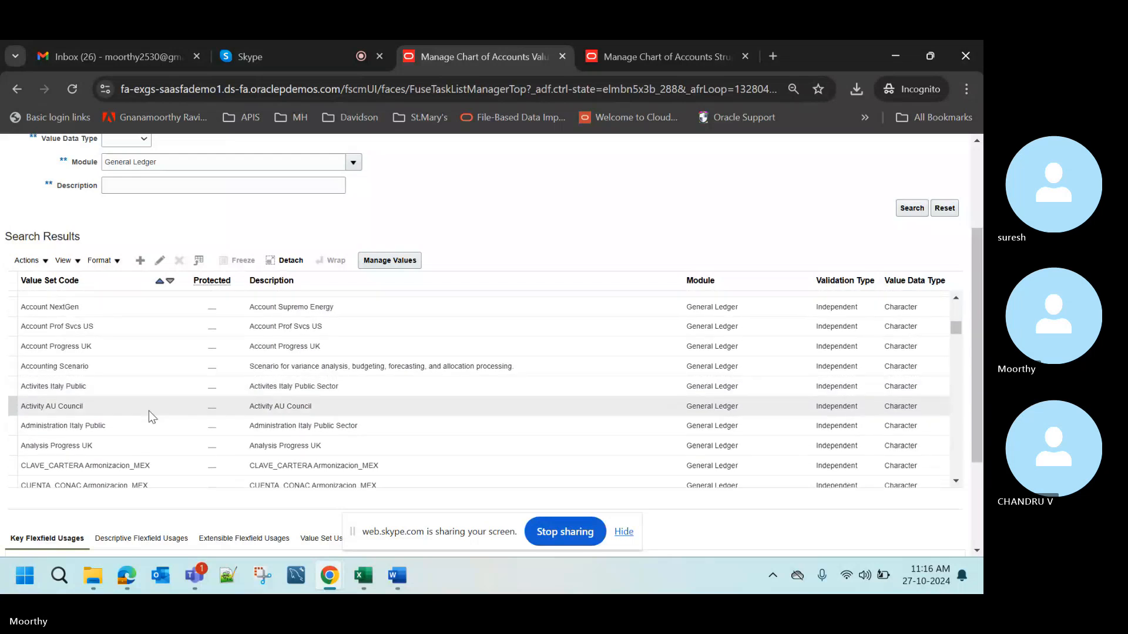
click(150, 410)
click(374, 261)
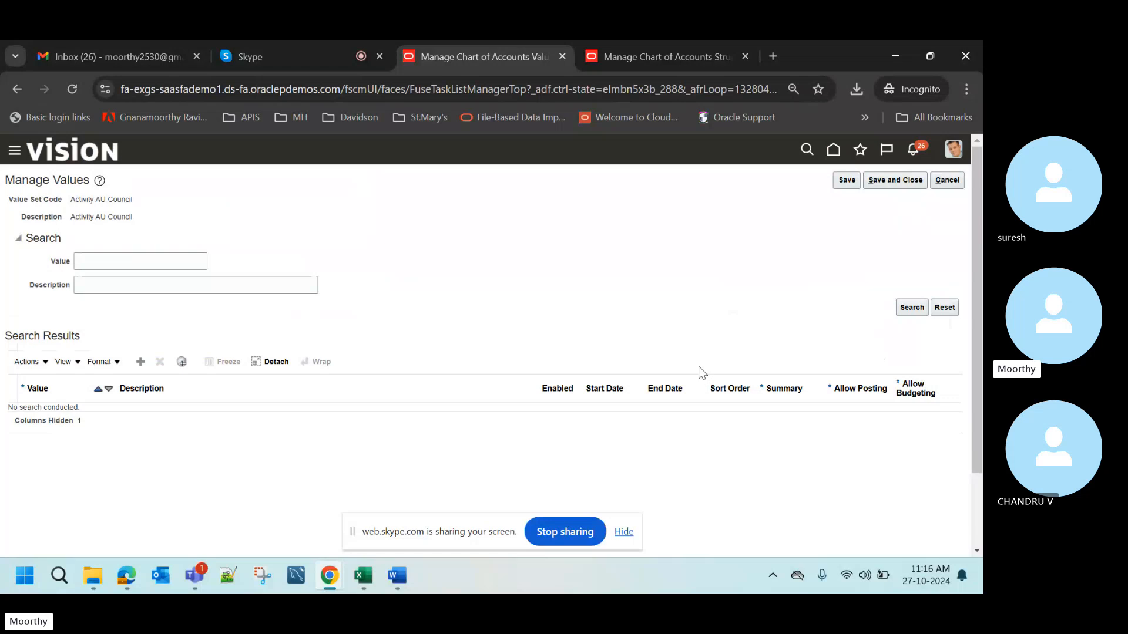
click(912, 307)
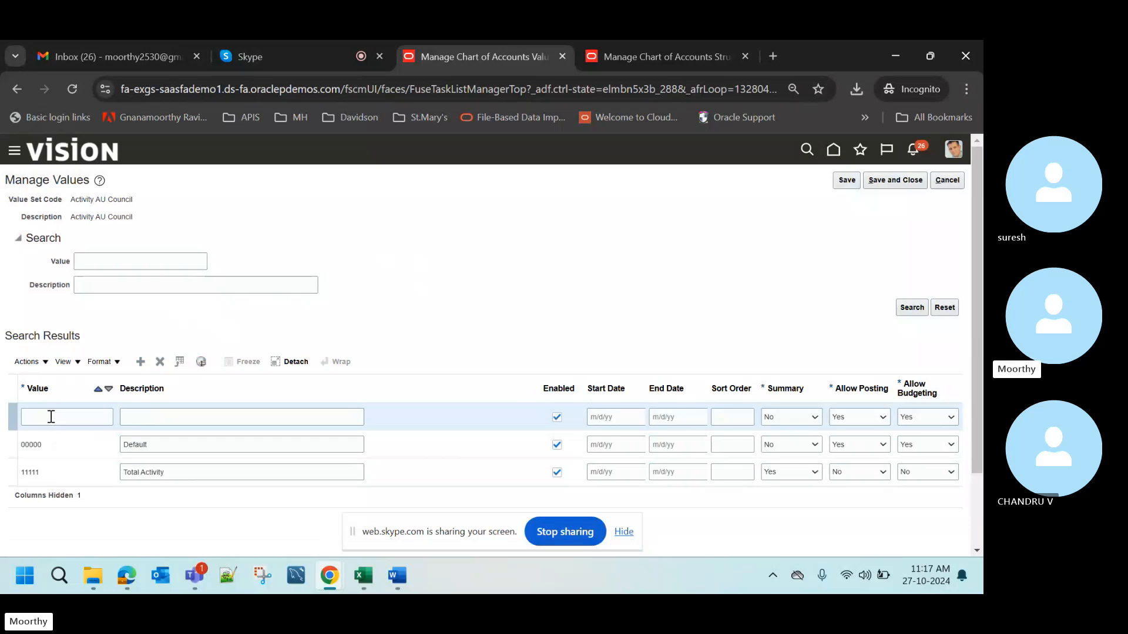
- Enter value 12354 with the description Addition in the new row of the Activity AU Council value set
click(51, 417)
text(12354)
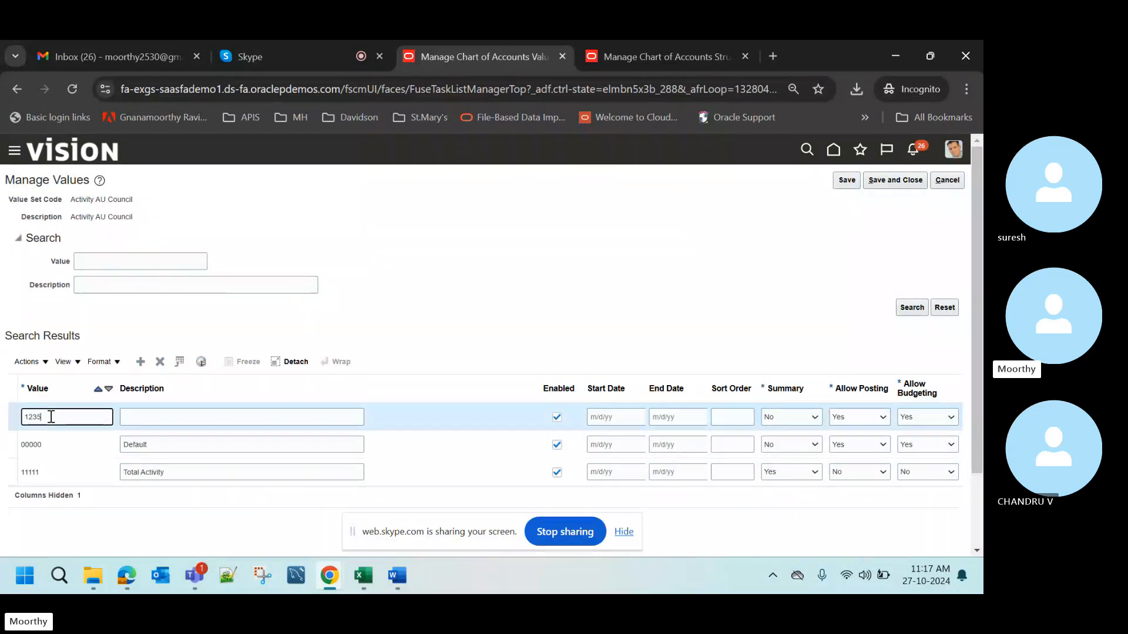
click(161, 421)
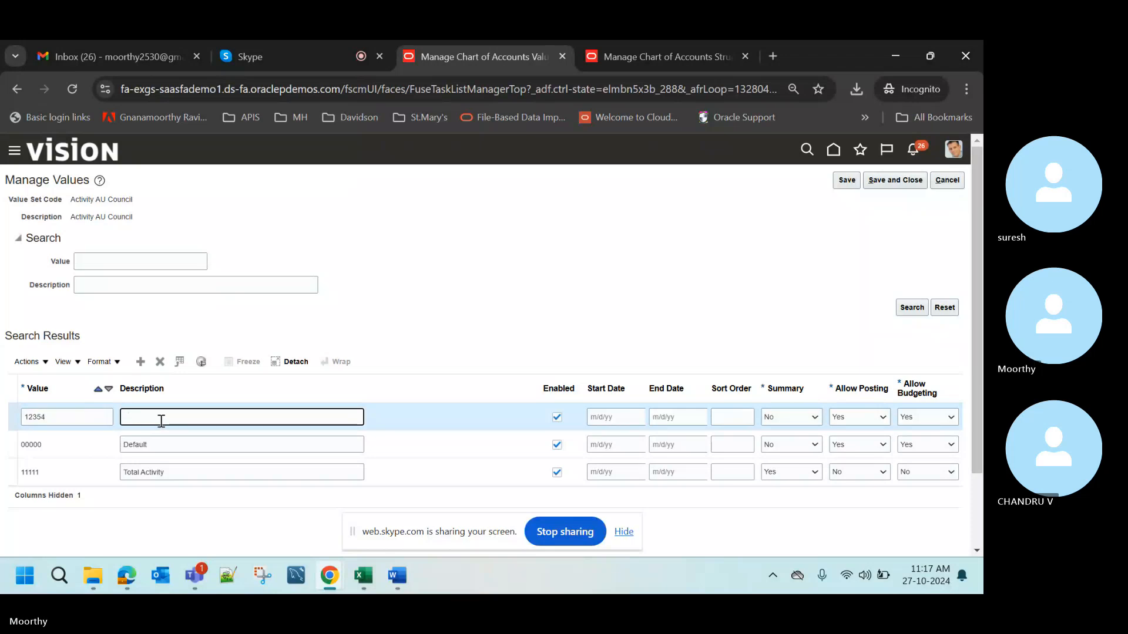
text(Addit)
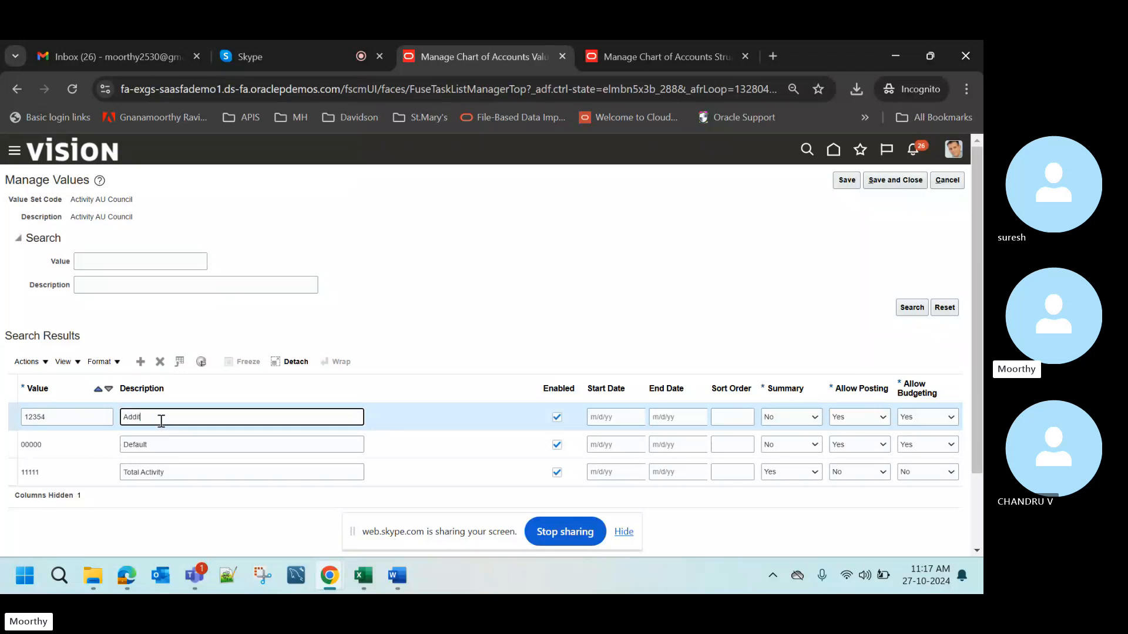
text(ion)
- Try Summary set to Yes for value 12354, and switch it back to No
click(800, 421)
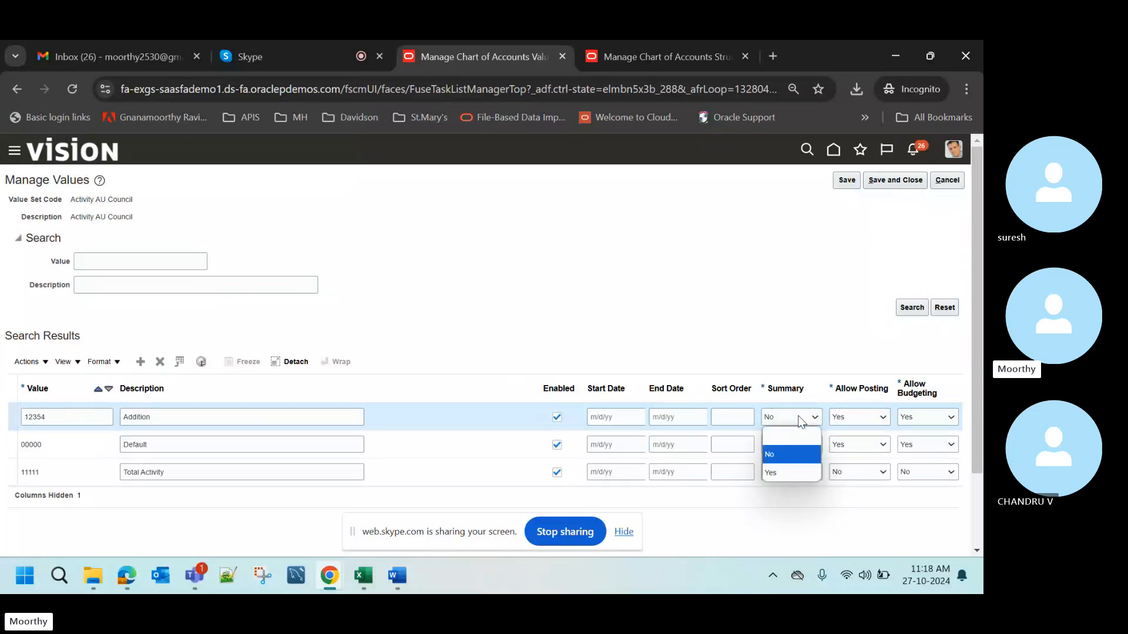
click(783, 473)
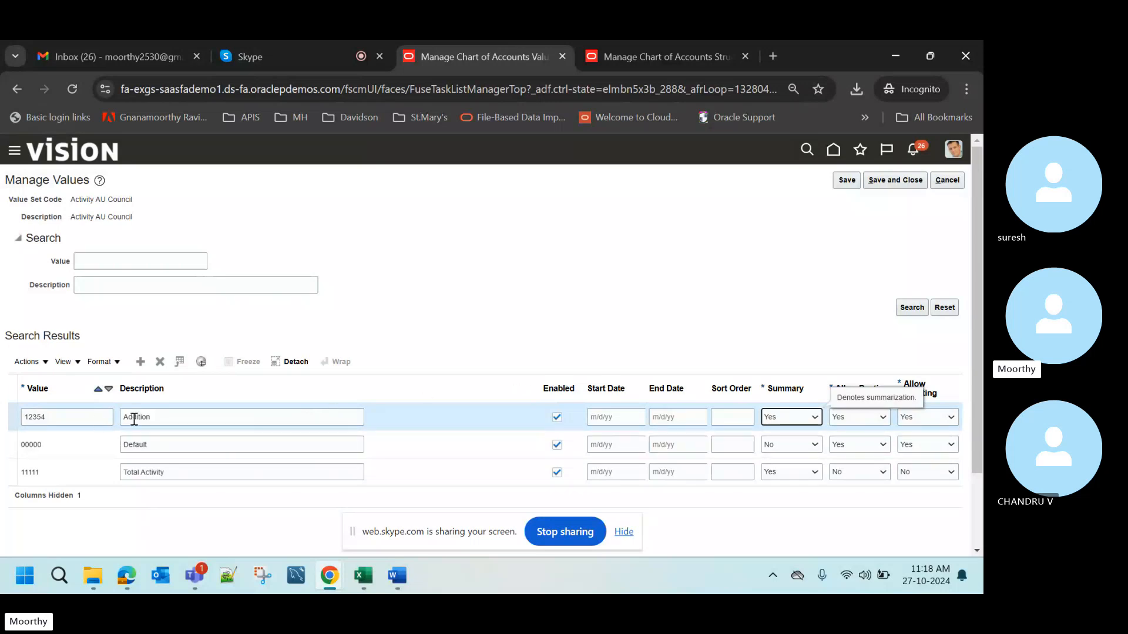
click(813, 419)
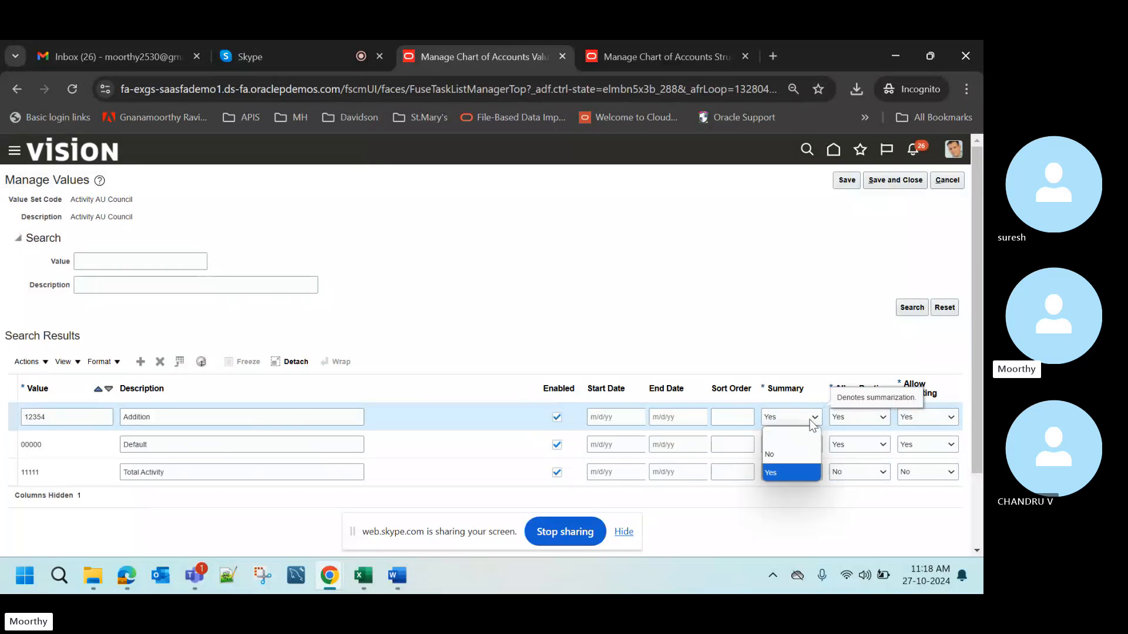
click(795, 450)
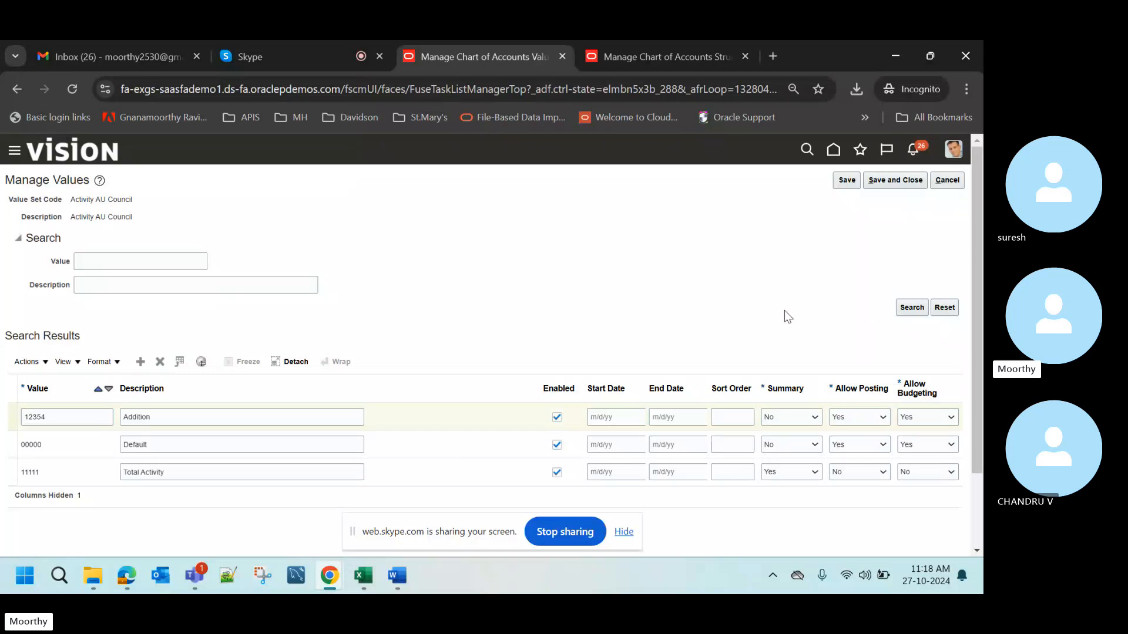
- Make value 12354 a summary value with Summary set to Yes and both Allow Posting and Allow Budgeting set to No
click(788, 422)
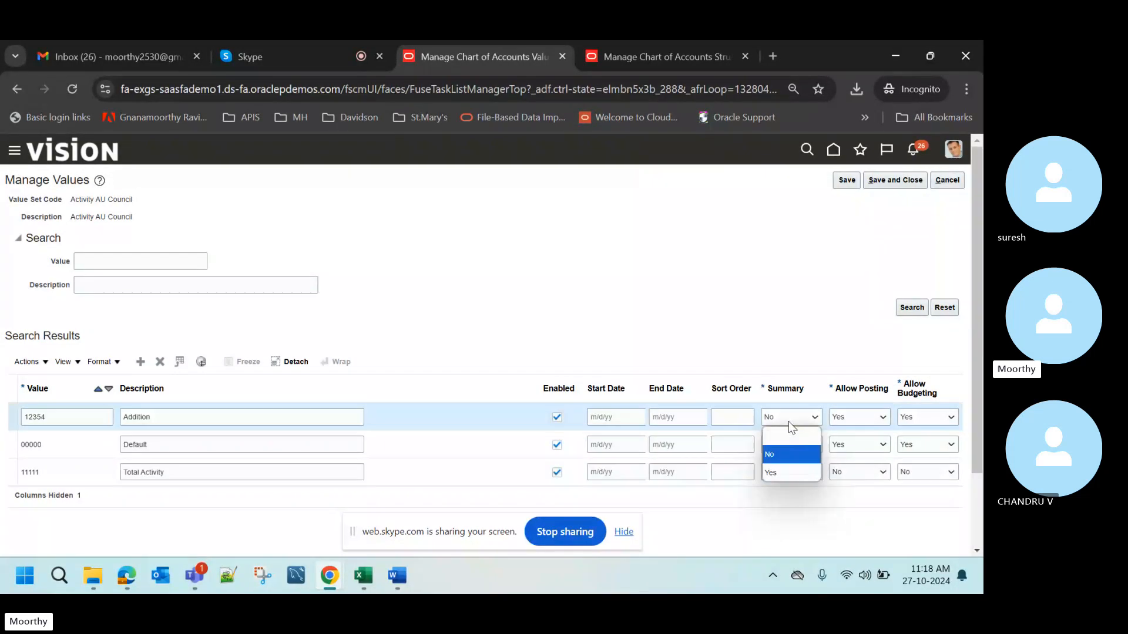
click(782, 476)
click(848, 415)
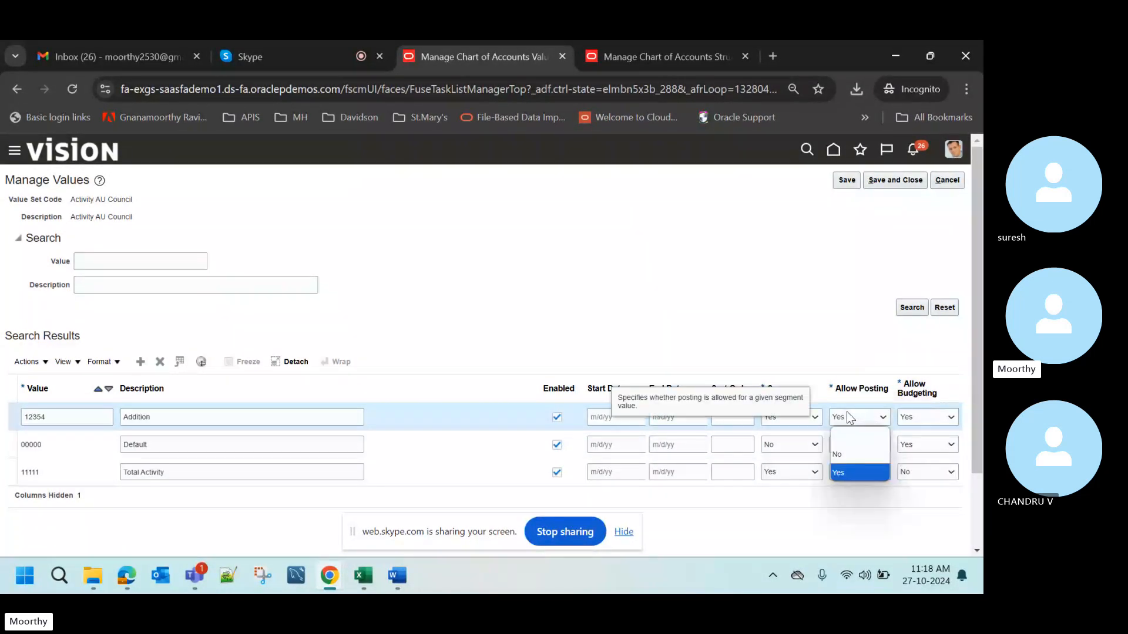
click(852, 448)
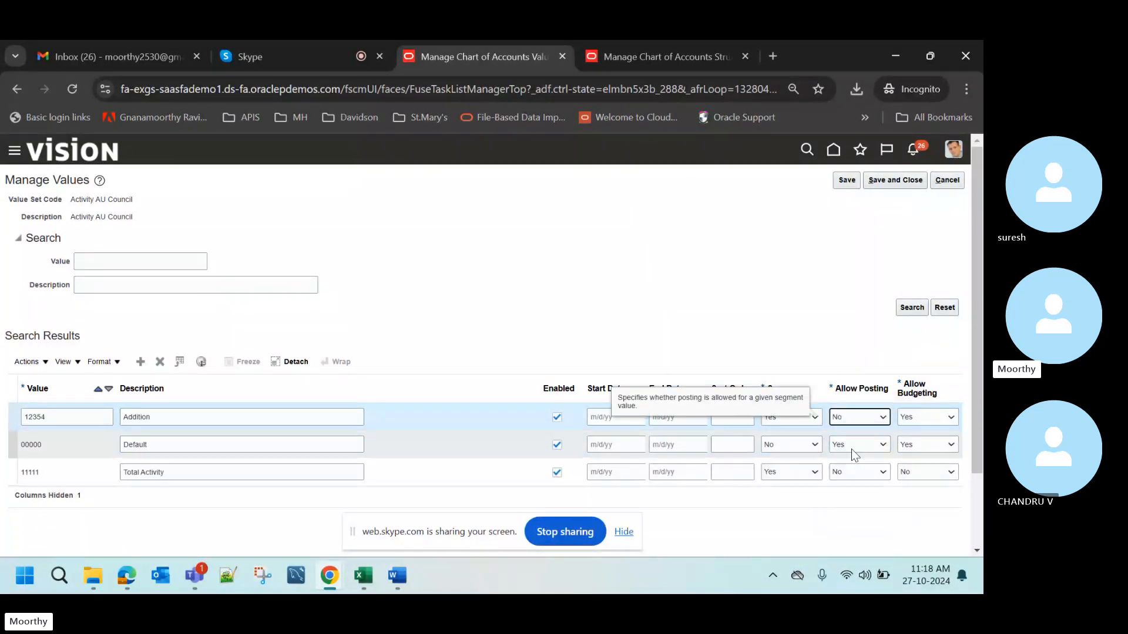
click(915, 412)
click(916, 453)
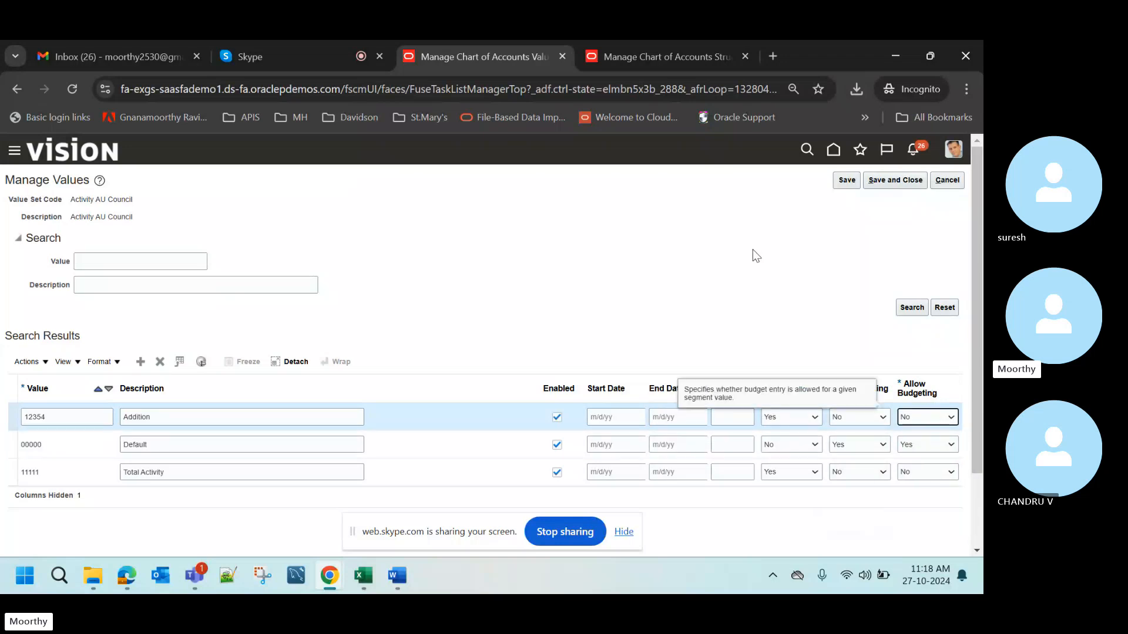
- Set value 12354 to Summary No, with Allow Posting and Allow Budgeting both set to Yes
click(794, 422)
click(794, 461)
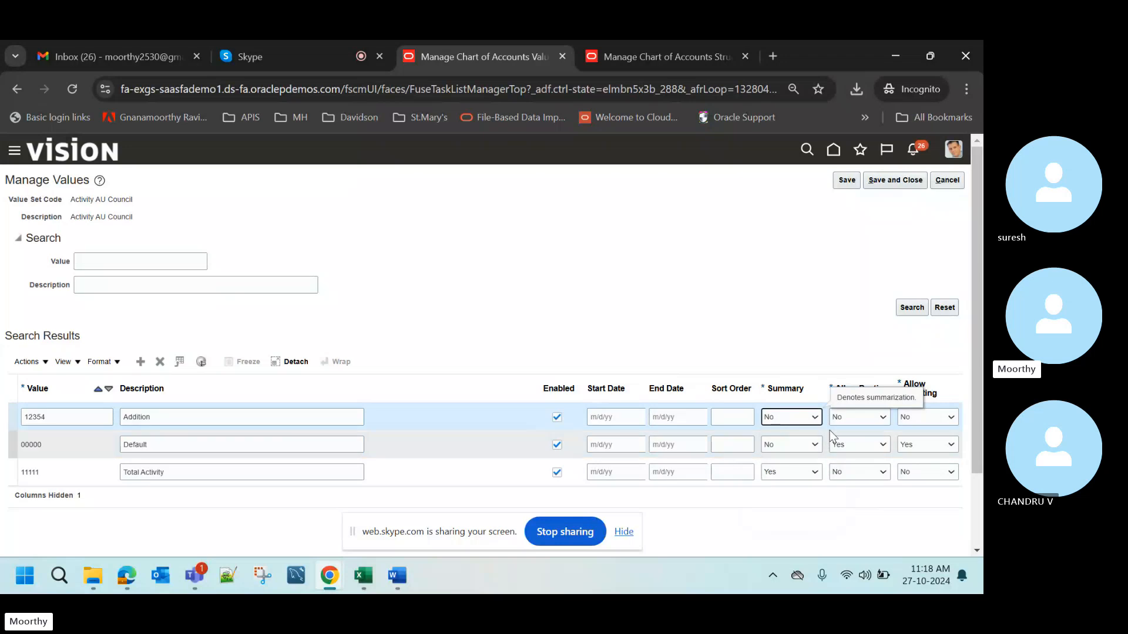
click(857, 418)
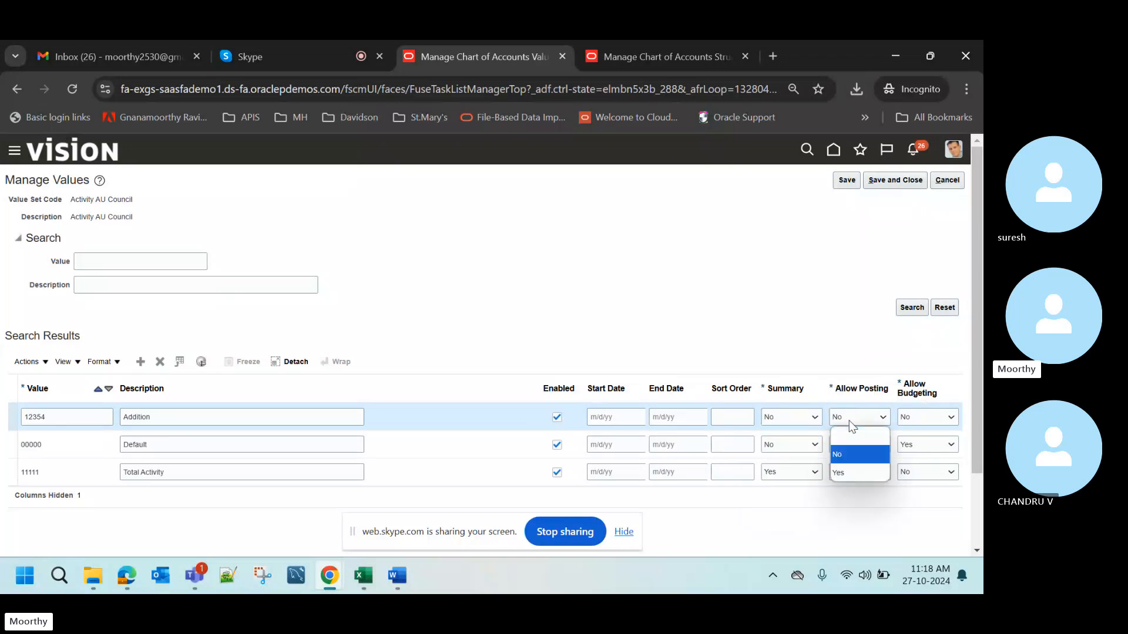
click(856, 474)
click(922, 419)
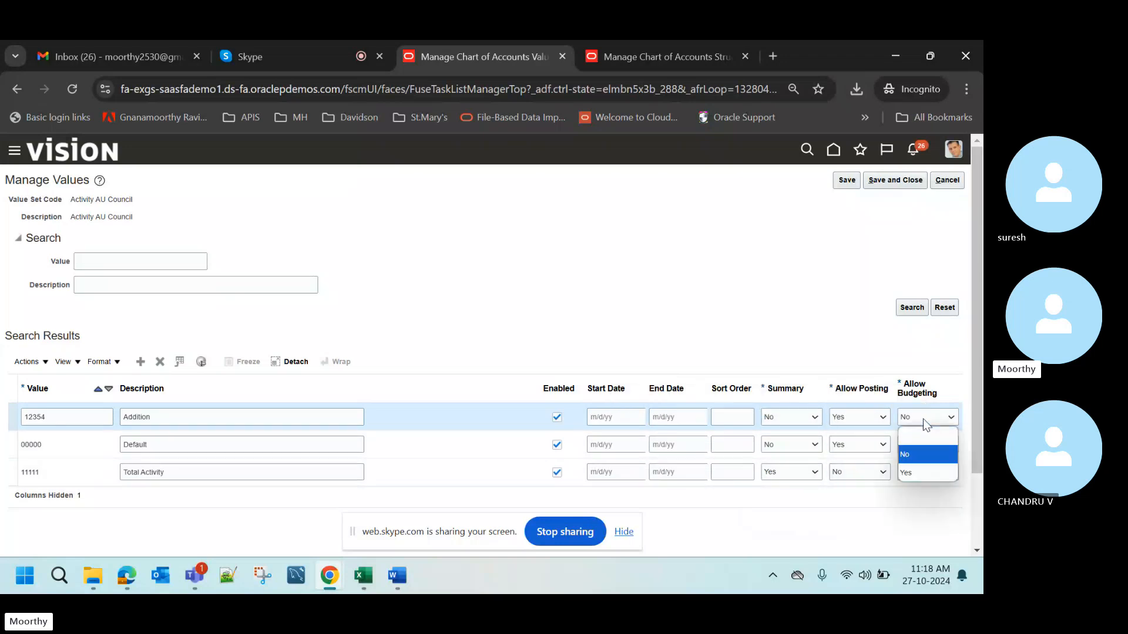
click(928, 471)
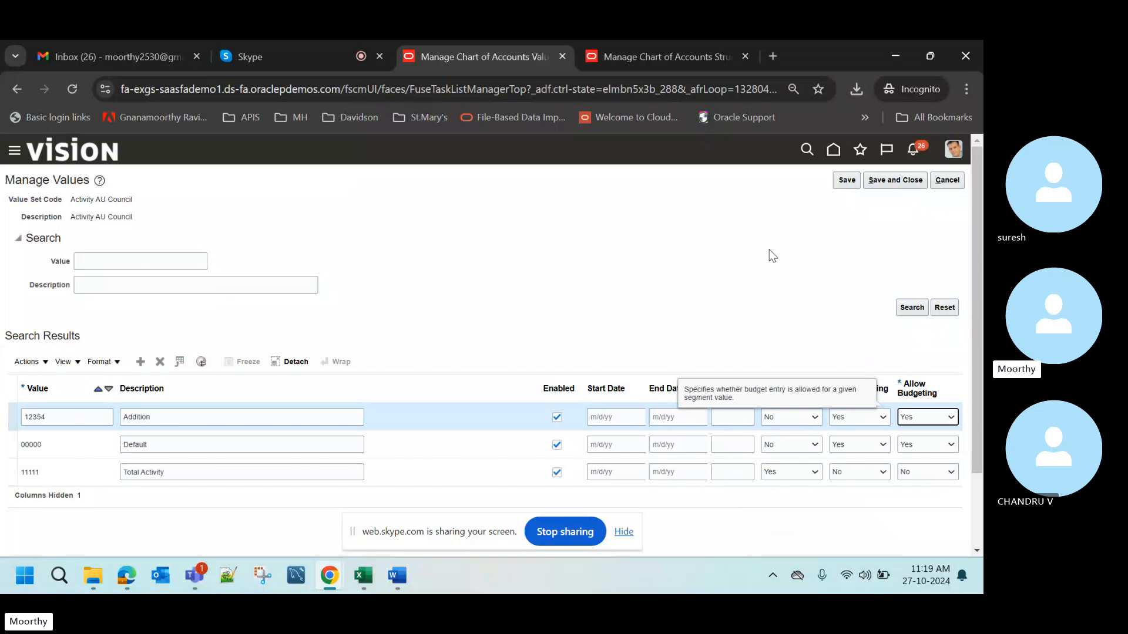
click(734, 306)
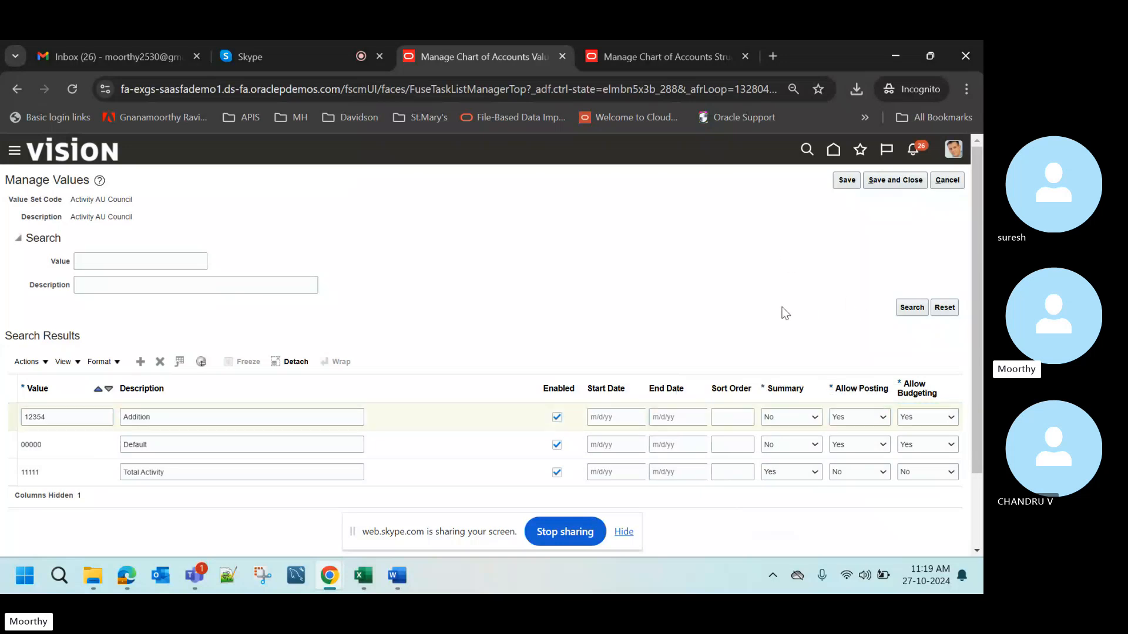
- Discard the unsaved Activity AU Council value and leave the value sets page for the Financials setup page
click(946, 182)
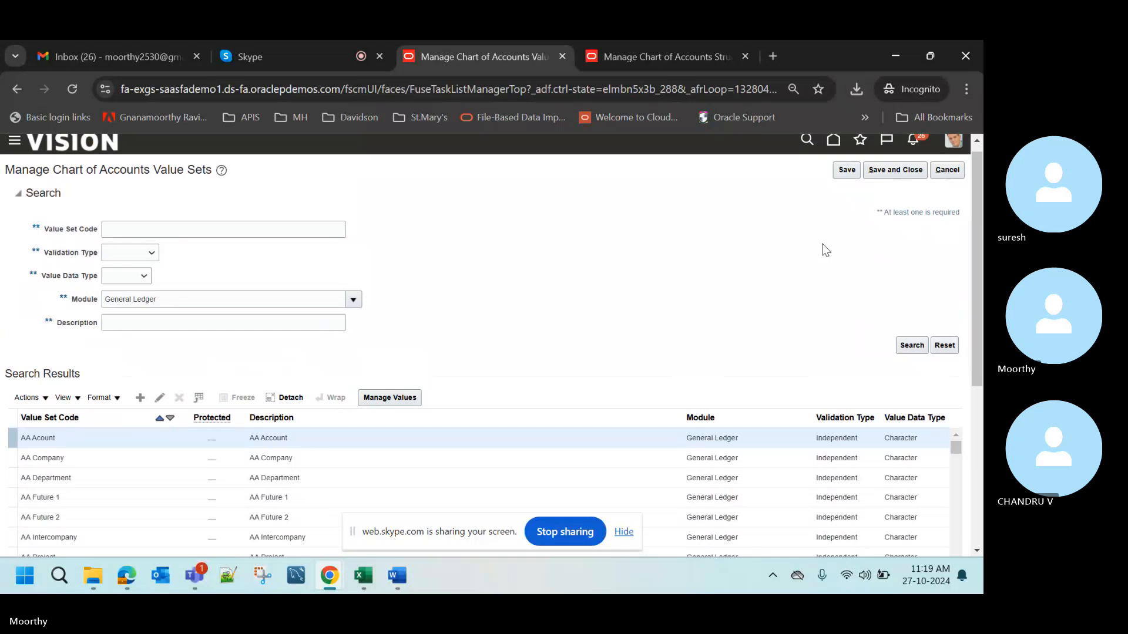
click(957, 173)
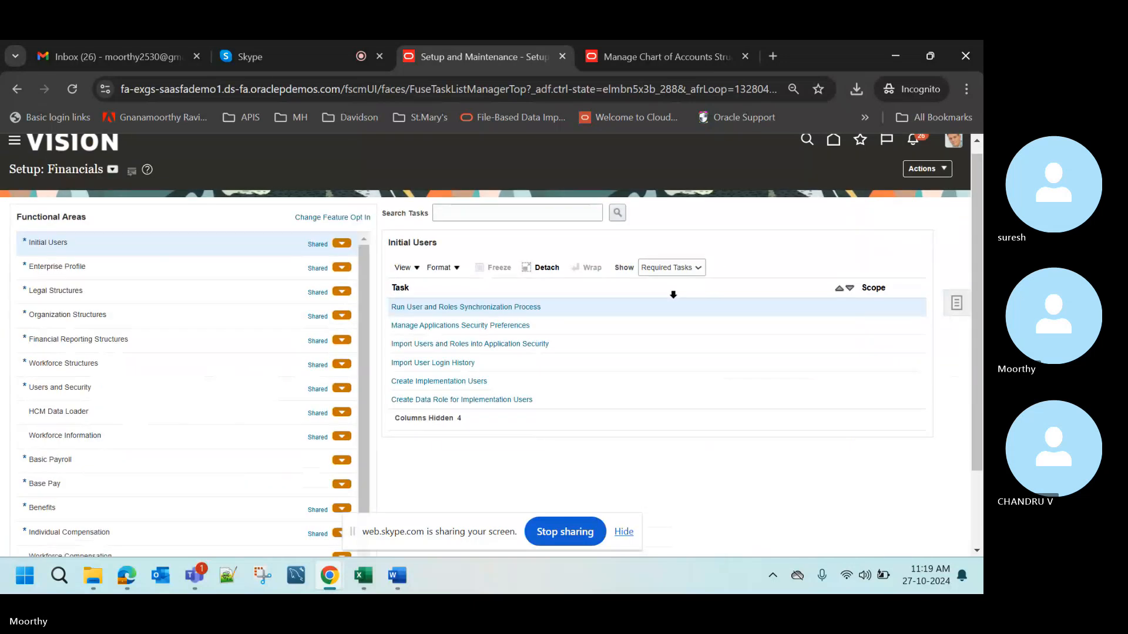
- Open the bookmarked File-Based Data Import (FBDI) for Financials guide in a new browser tab, glance over it and close it
click(771, 58)
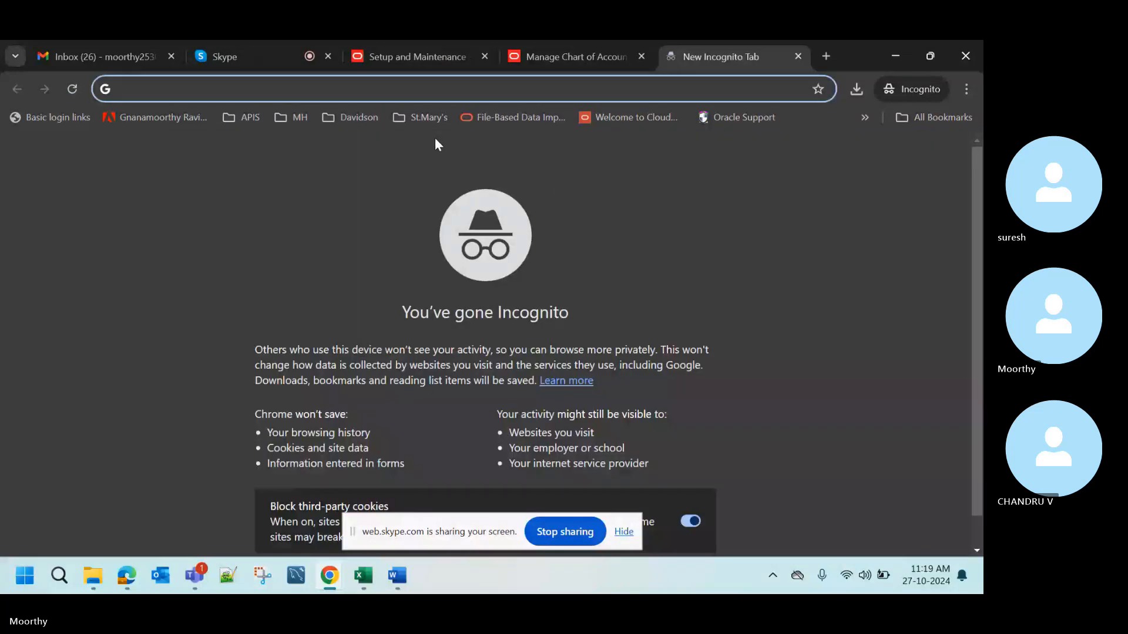
click(521, 120)
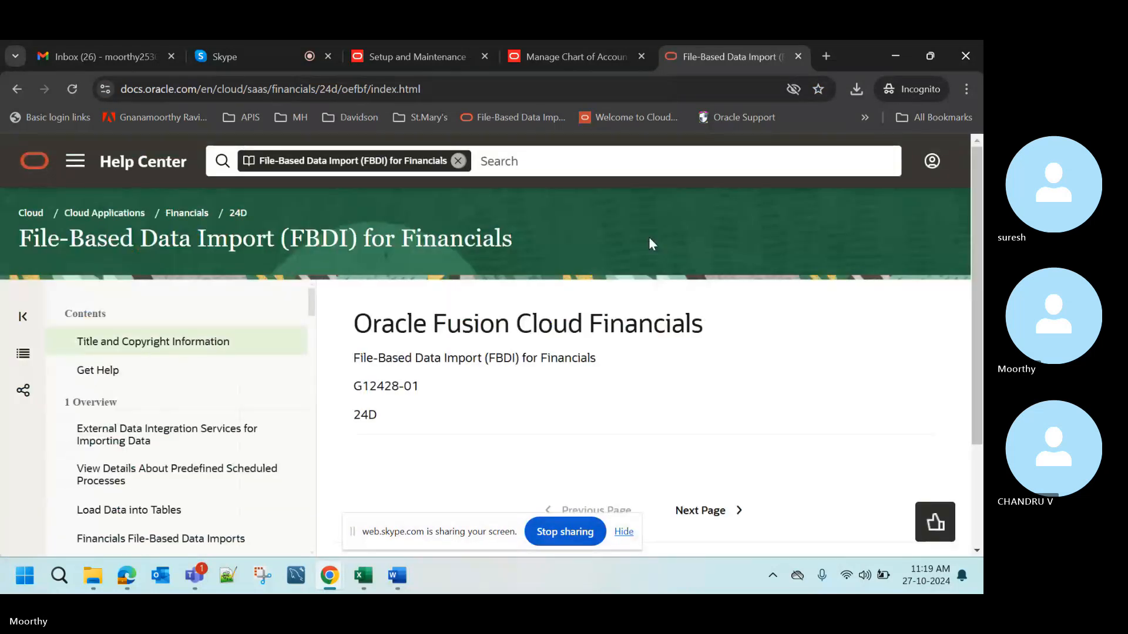
scroll(649, 237, down, 2)
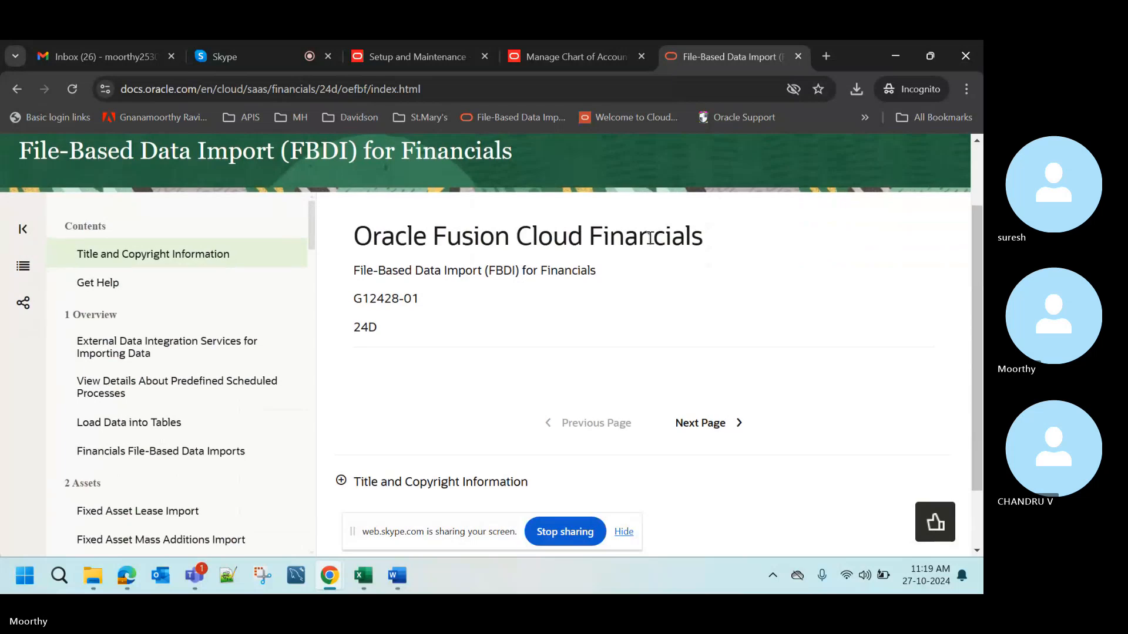
scroll(650, 238, up, 1)
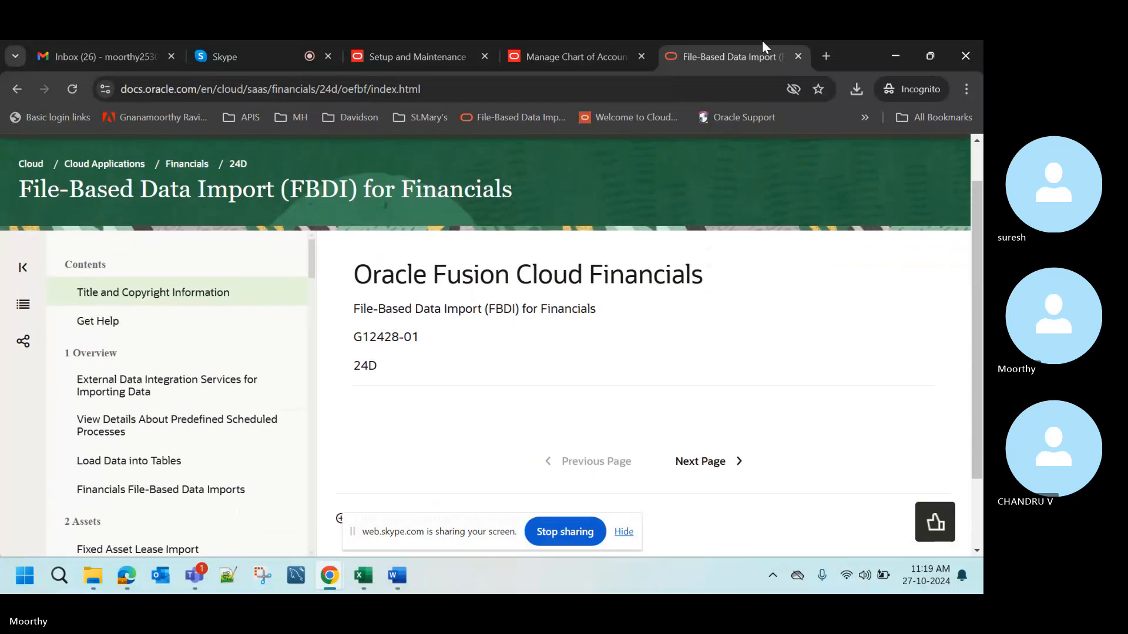
click(798, 54)
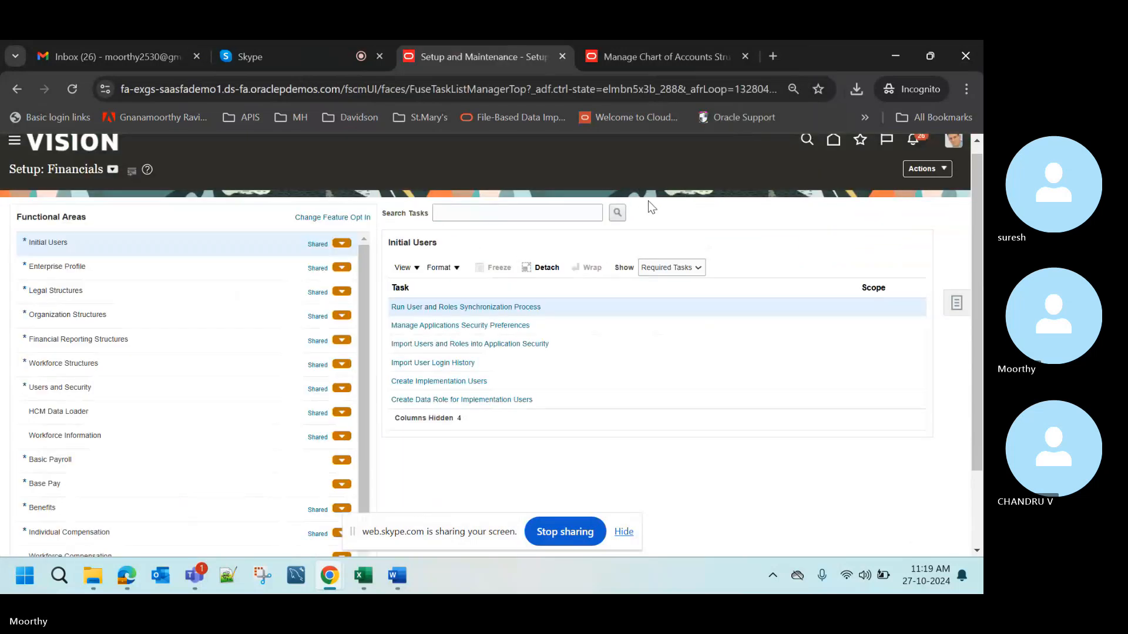
click(565, 532)
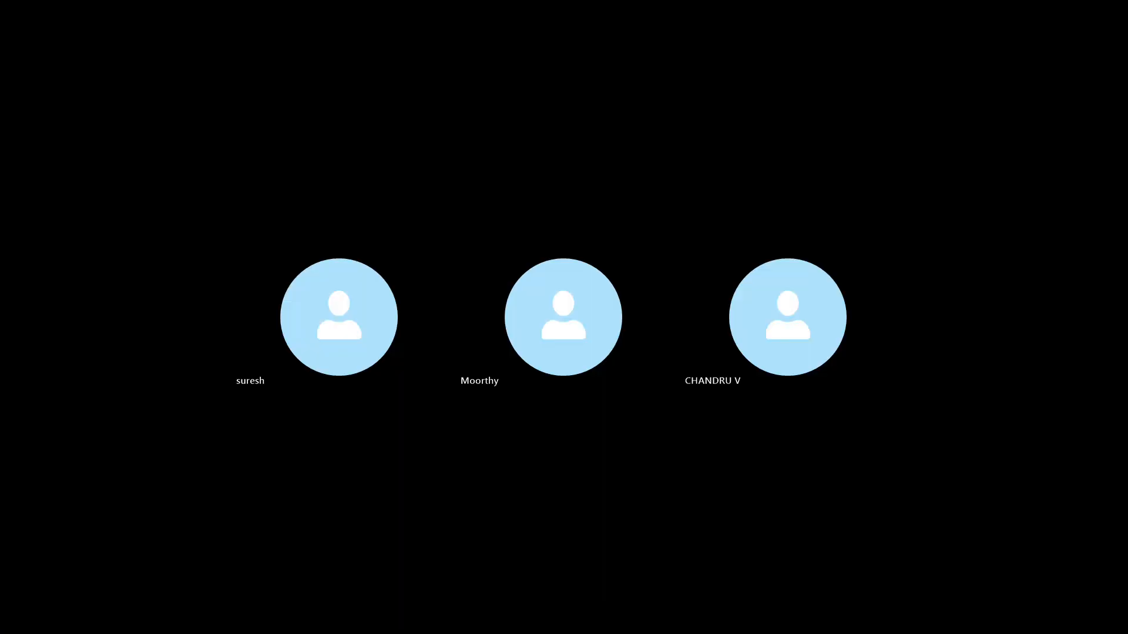
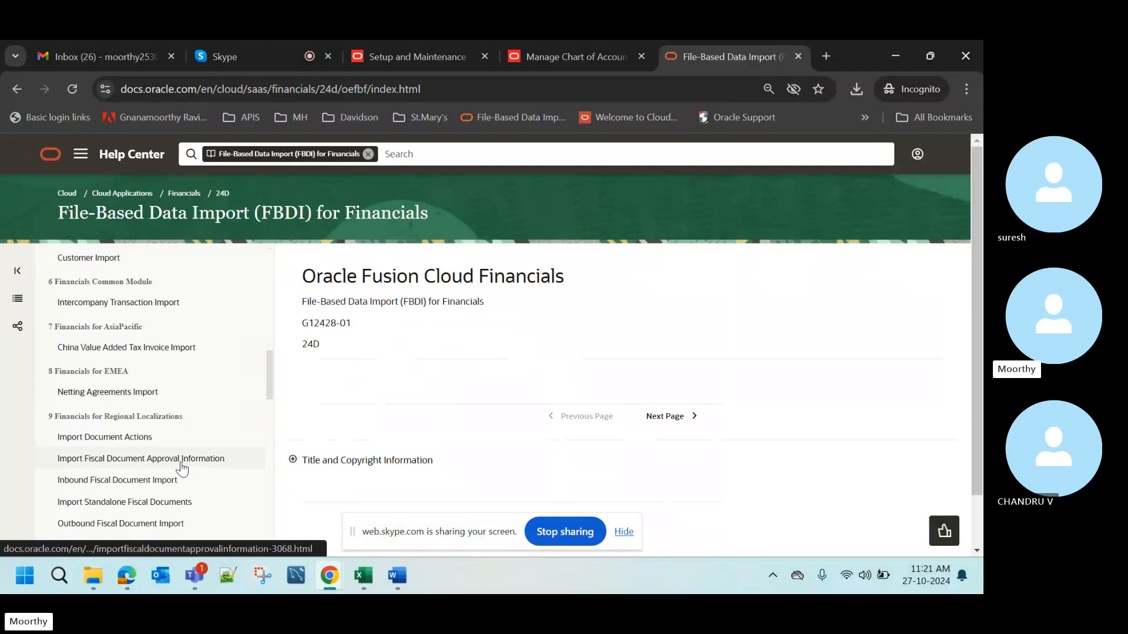
- Open the Import Segment Values and Hierarchies page from the General Ledger section of the FBDI guide and review its file links
scroll(179, 458, down, 3)
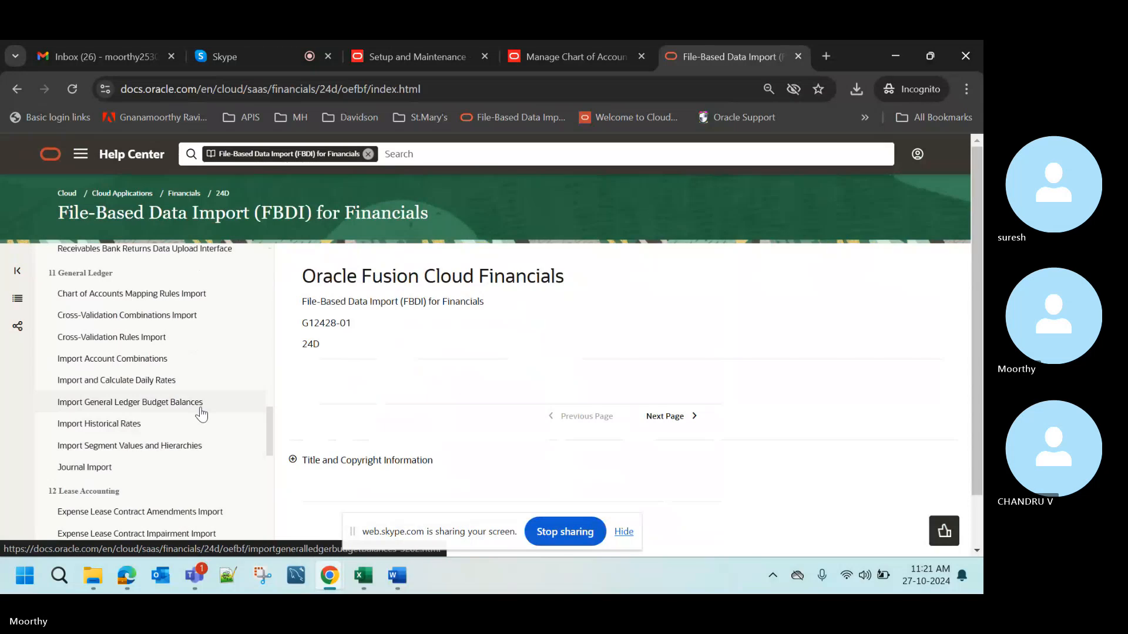
click(172, 447)
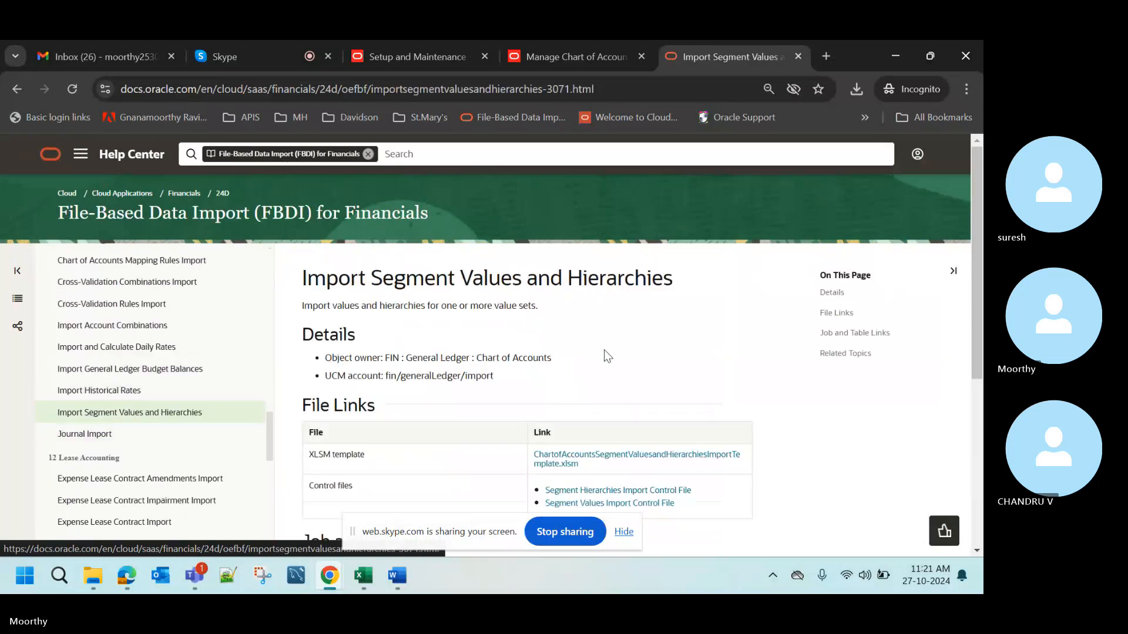
scroll(604, 350, down, 1)
scroll(604, 350, up, 1)
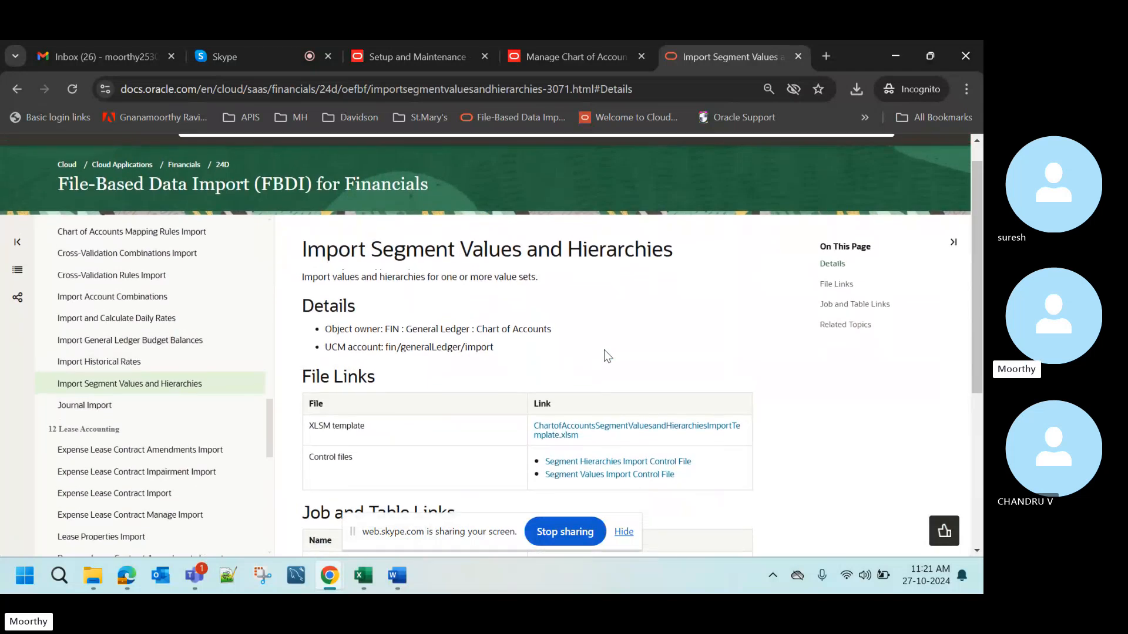
scroll(604, 350, up, 1)
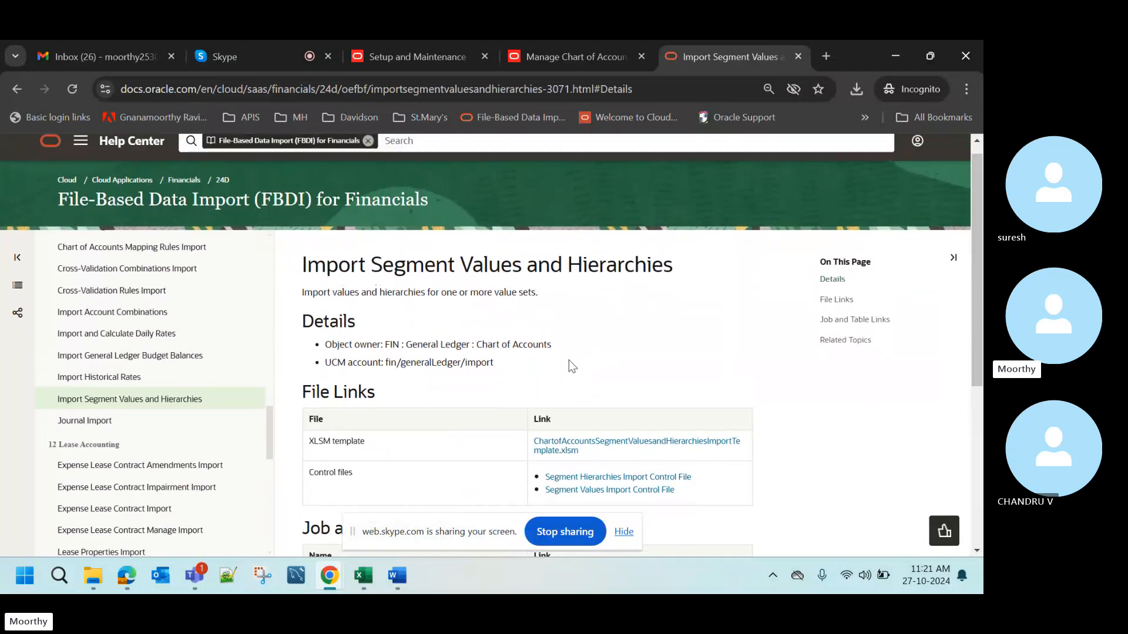
- Check the open AU Council structure page, and move the Import Segment Values and Hierarchies page into its own maximized browser window
click(409, 53)
click(550, 58)
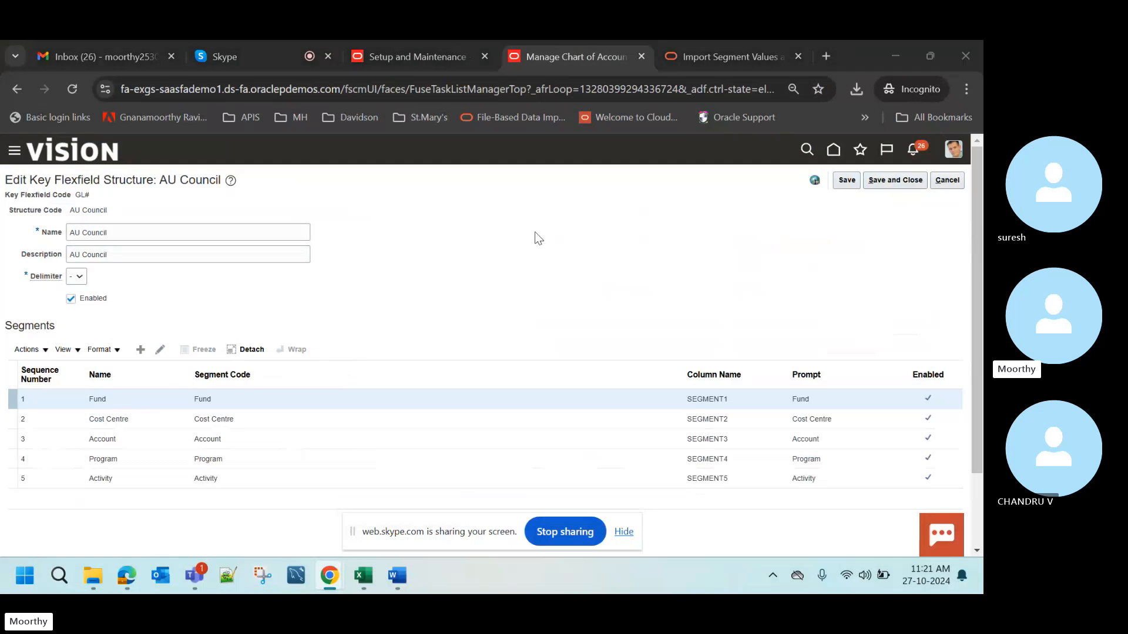
drag(698, 63, 457, 331)
double_click(458, 333)
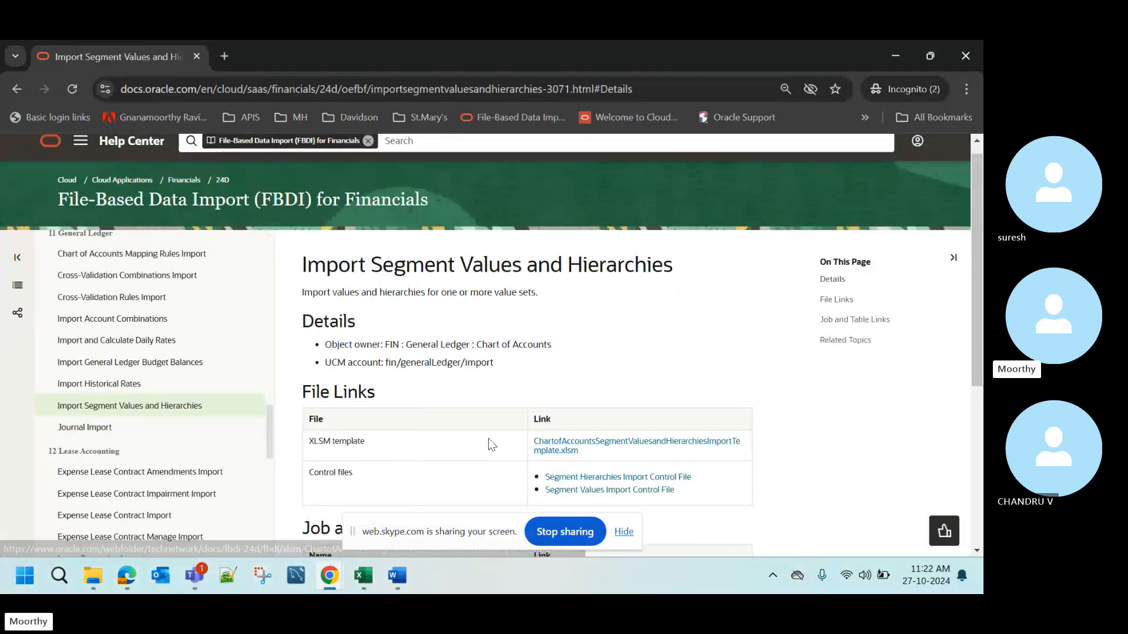
- Download the ChartofAccountsSegmentValuesandHierarchiesImportTemplate.xlsm template to the Downloads folder
scroll(615, 385, down, 2)
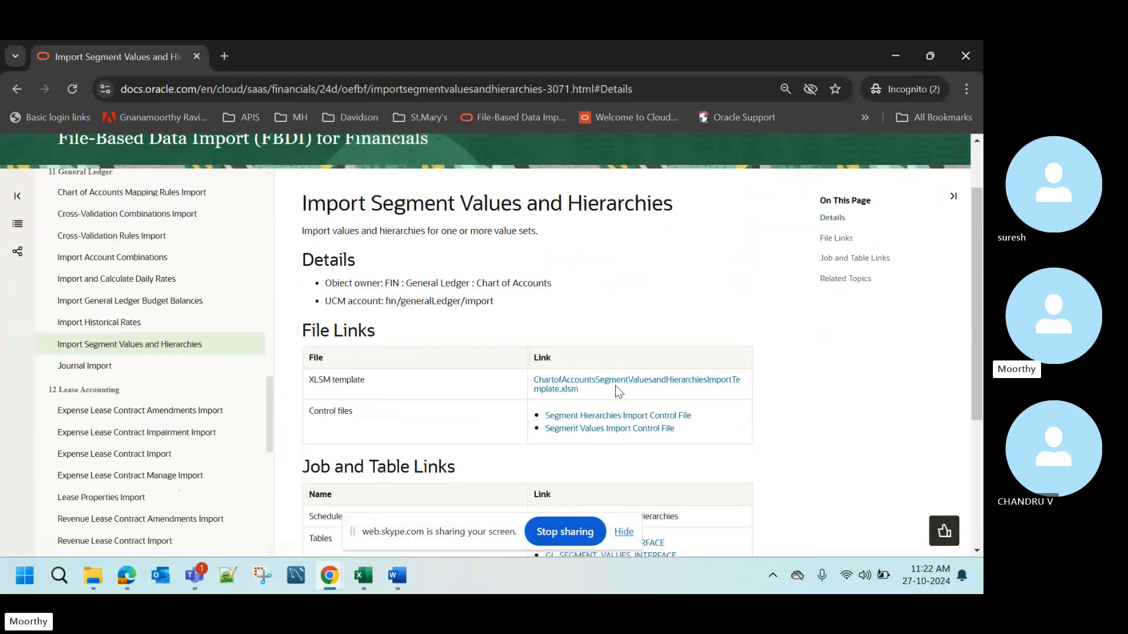
click(591, 372)
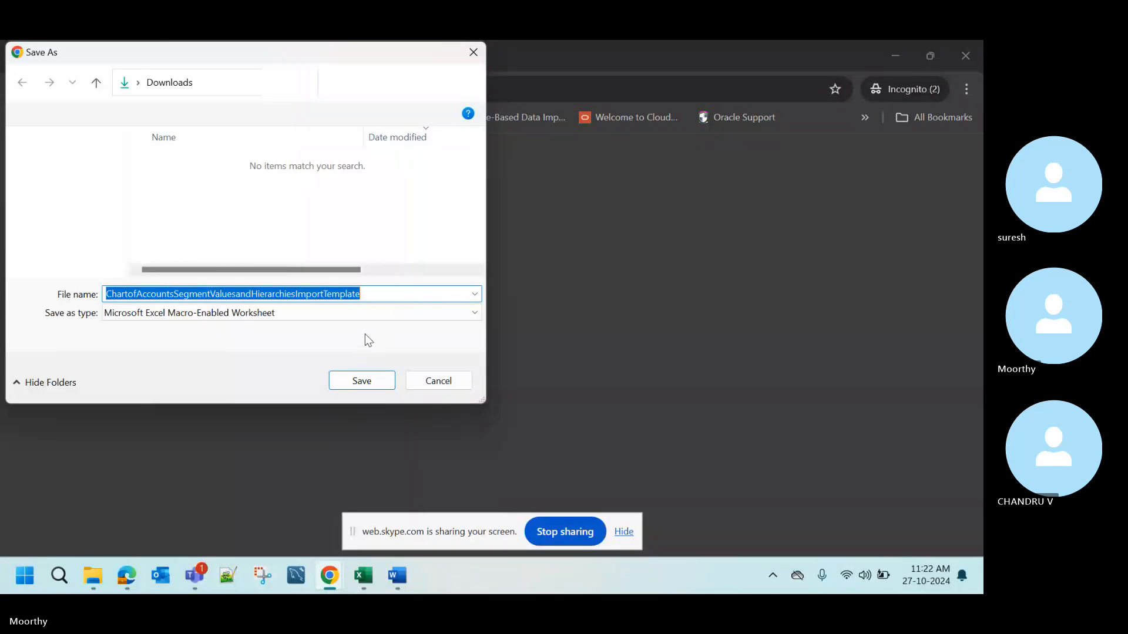
click(360, 386)
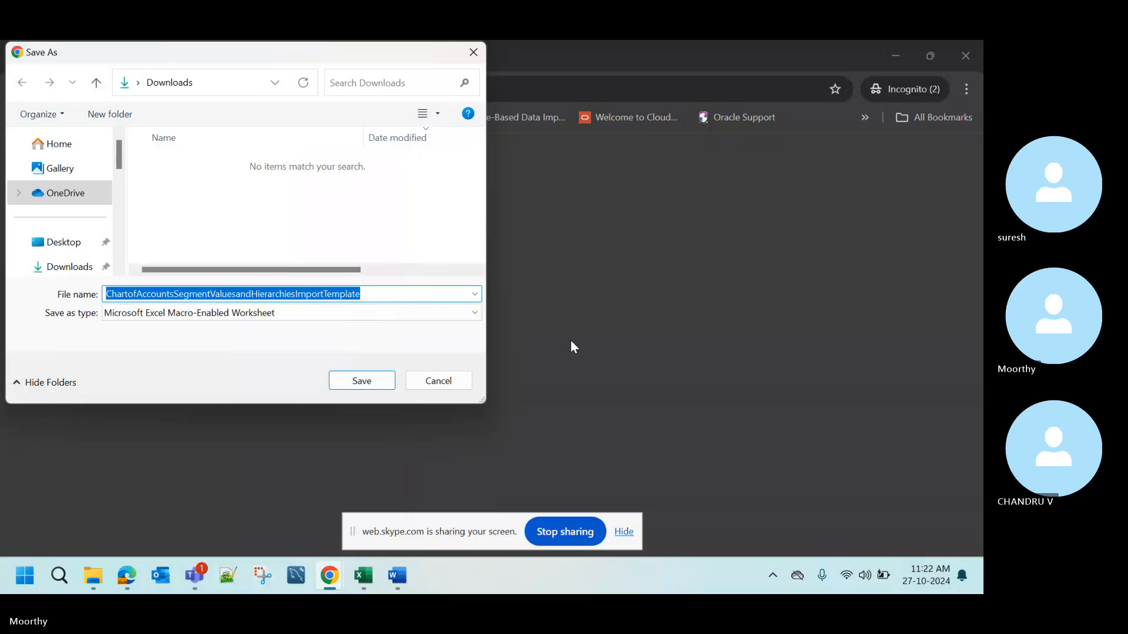
click(343, 383)
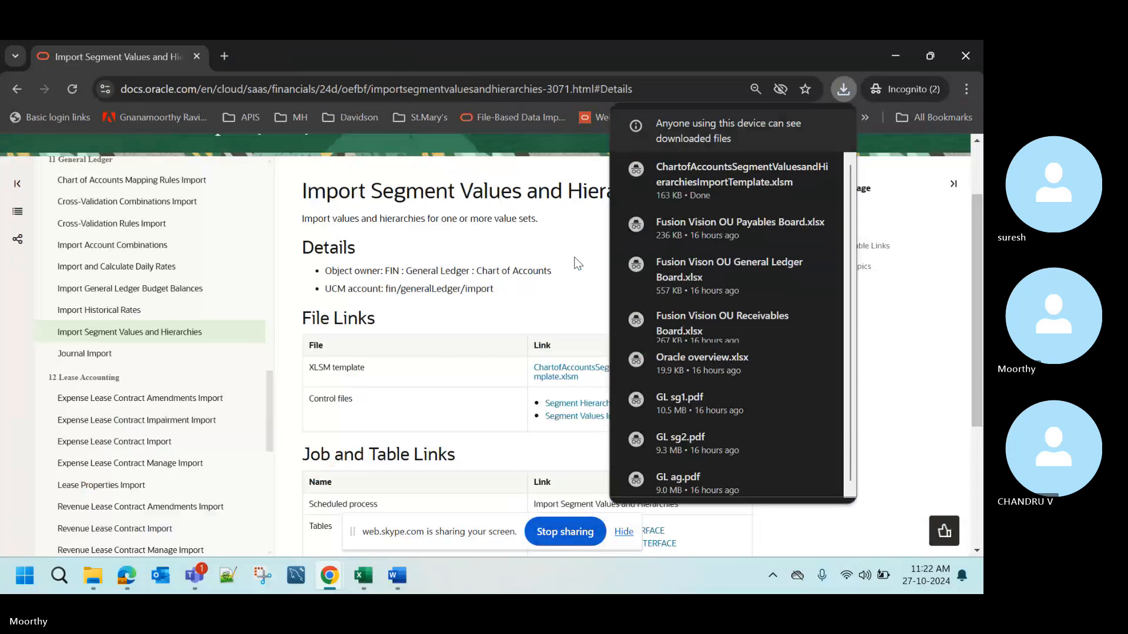
- Dismiss the downloads list and browse from the Workings folder to New Volume (D:) in File Explorer
click(577, 262)
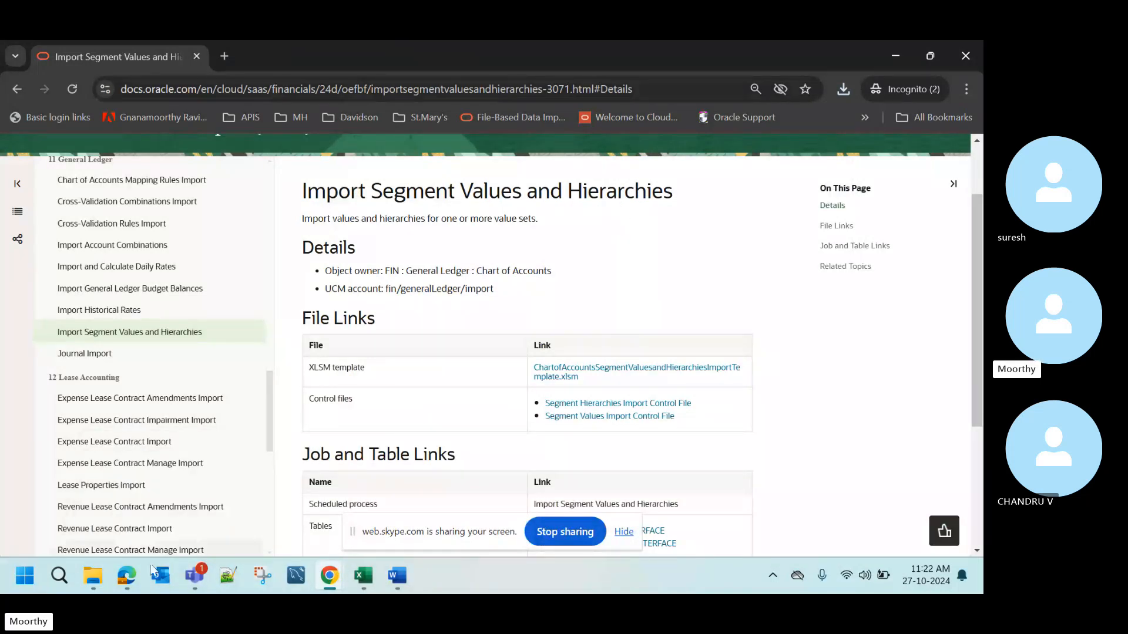
mouse_move(94, 589)
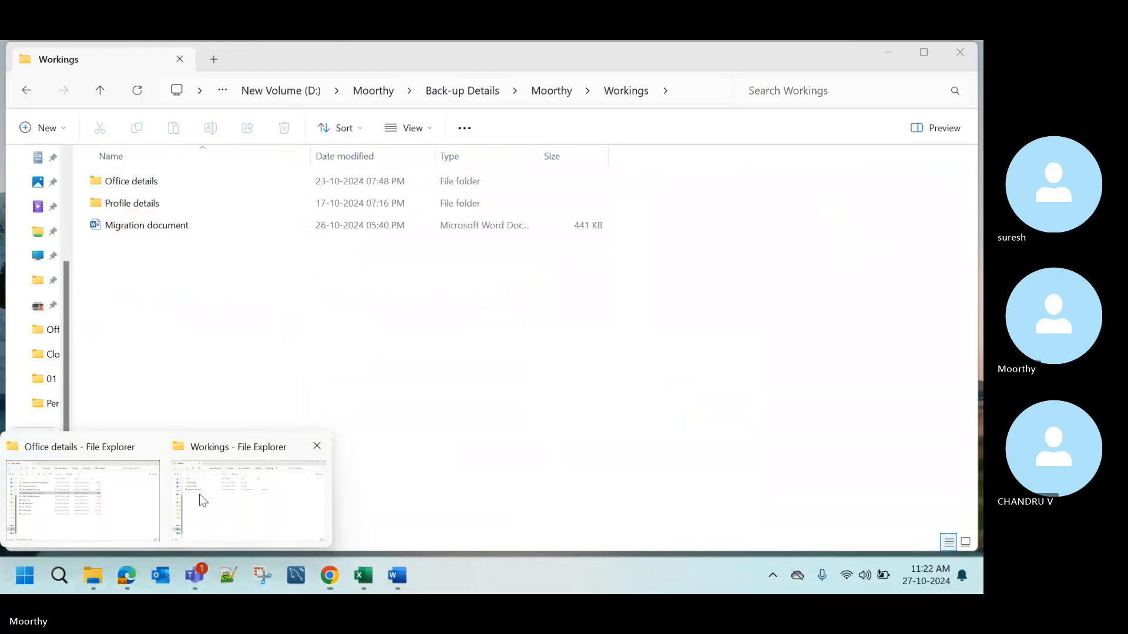
click(199, 495)
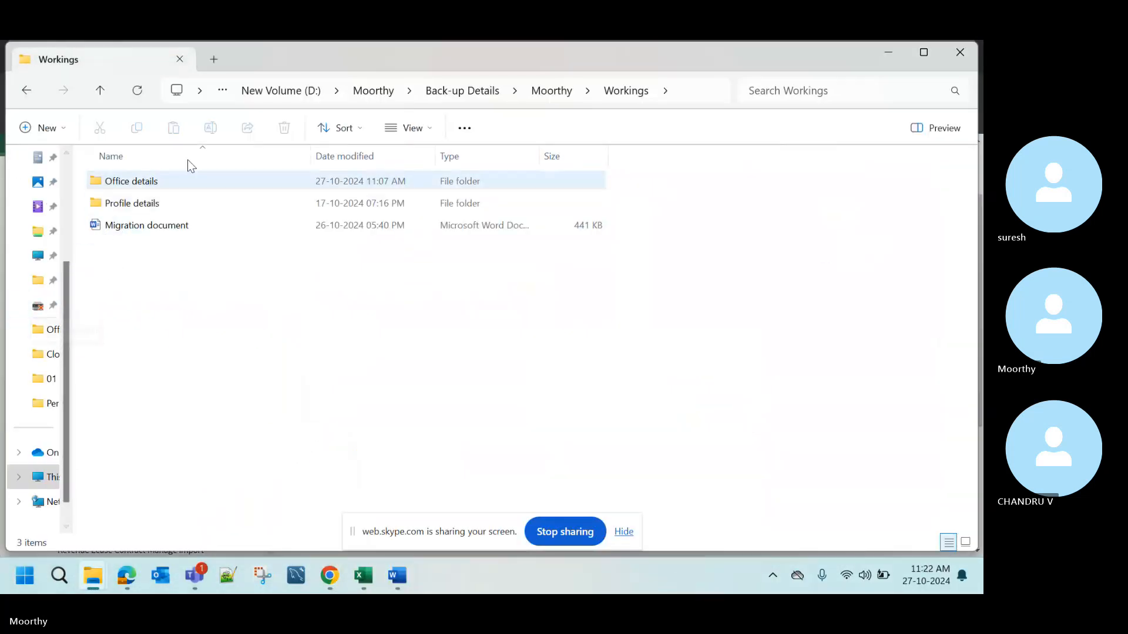
click(266, 91)
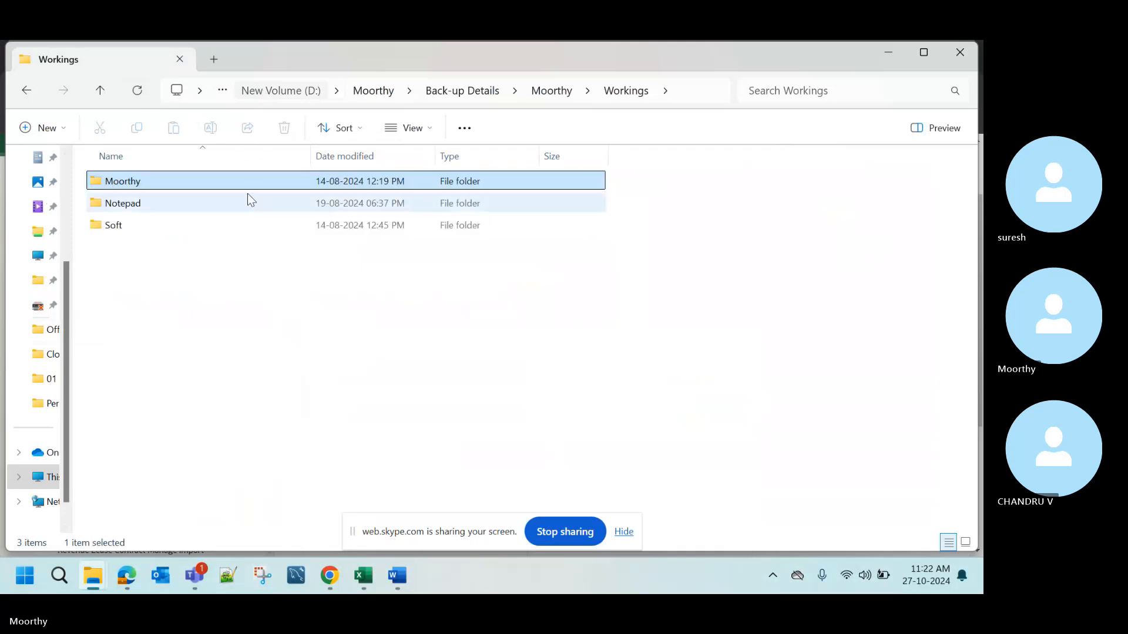
- Search Windows for "download" and open a new File Explorer window
click(59, 579)
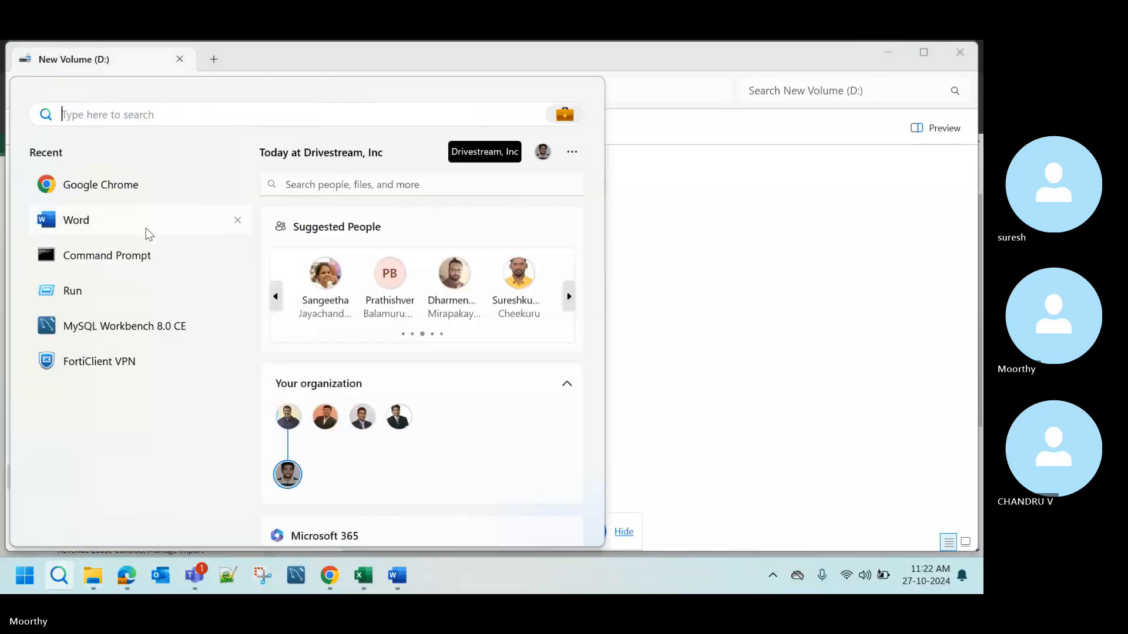
text(down)
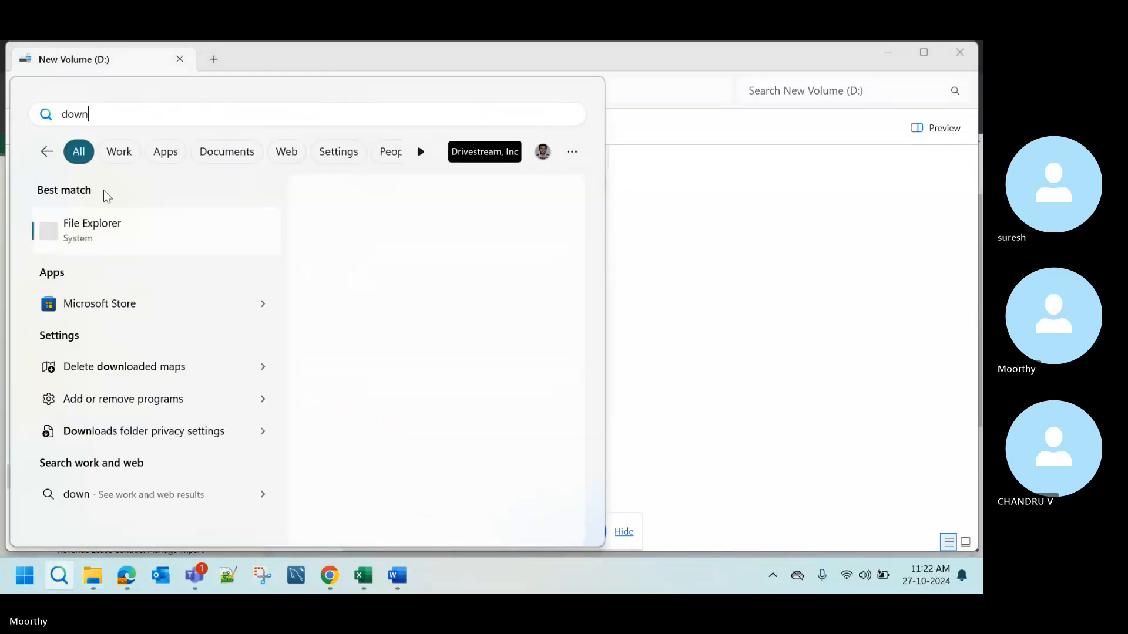
text(loa)
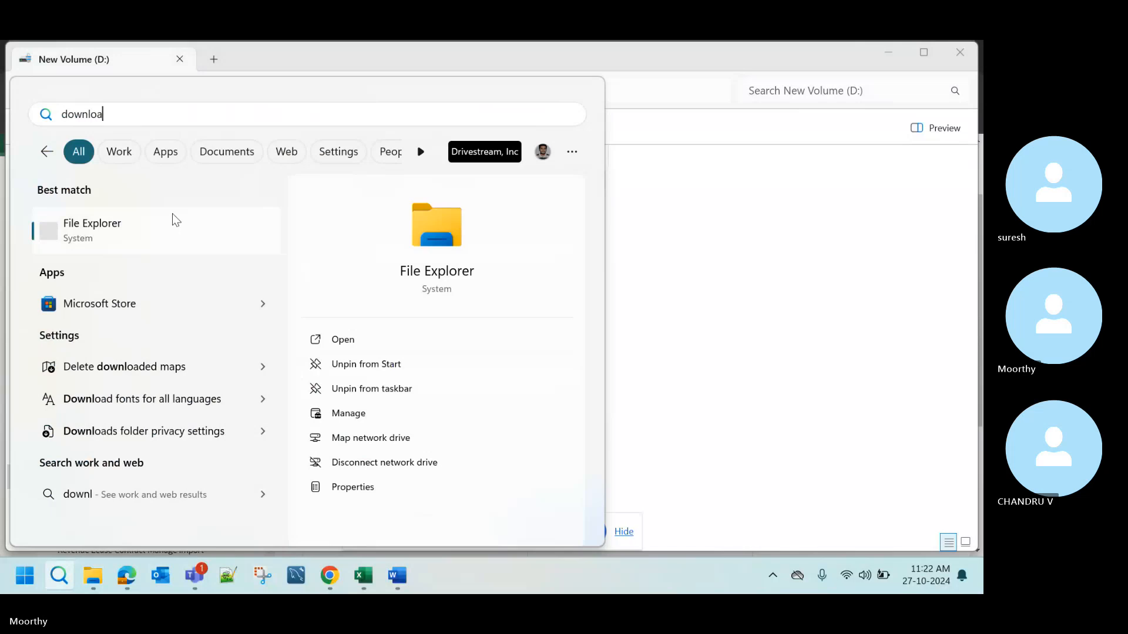
text(d)
key(Escape)
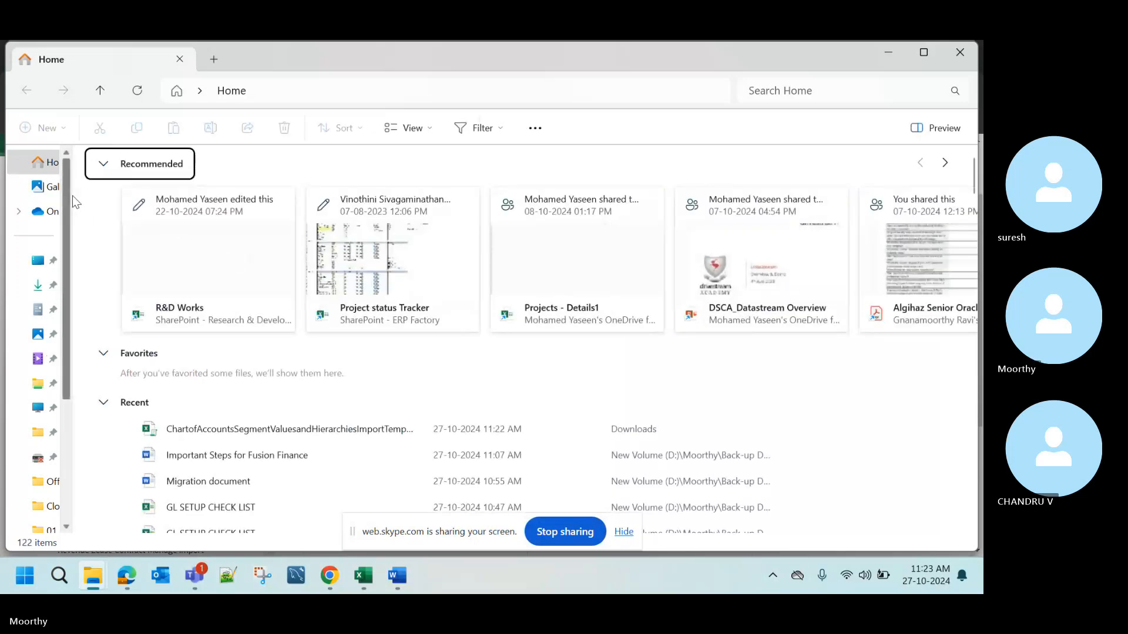
- Switch to the Downloads folder in File Explorer and select the ChartofAccountsSegmentValuesandHierarchiesImportTemplate file
click(965, 58)
click(563, 542)
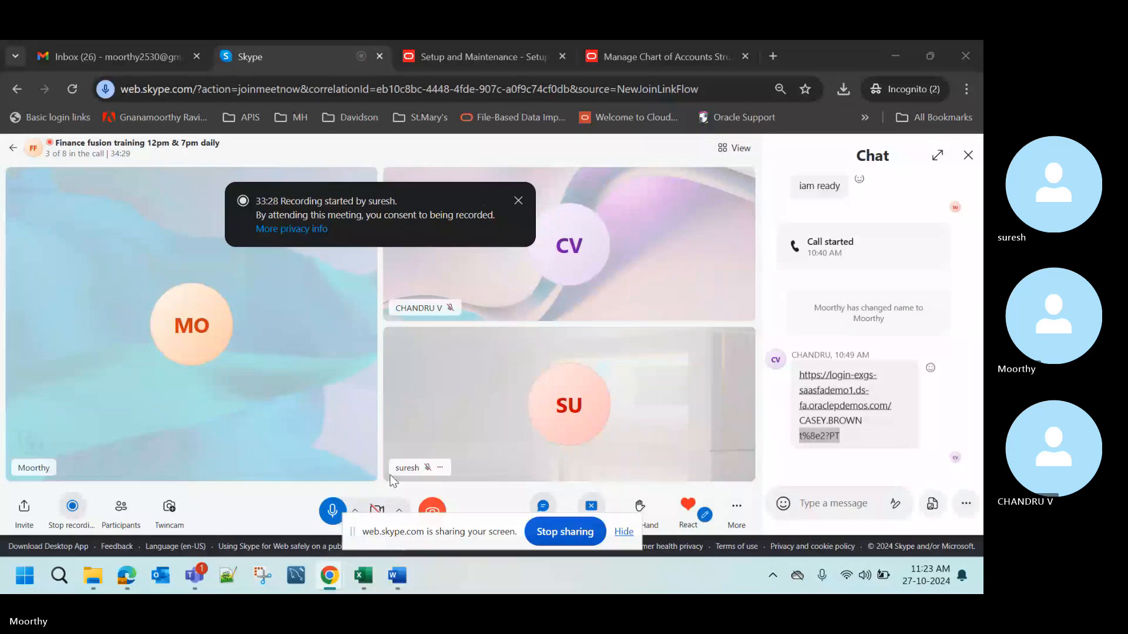
mouse_move(93, 576)
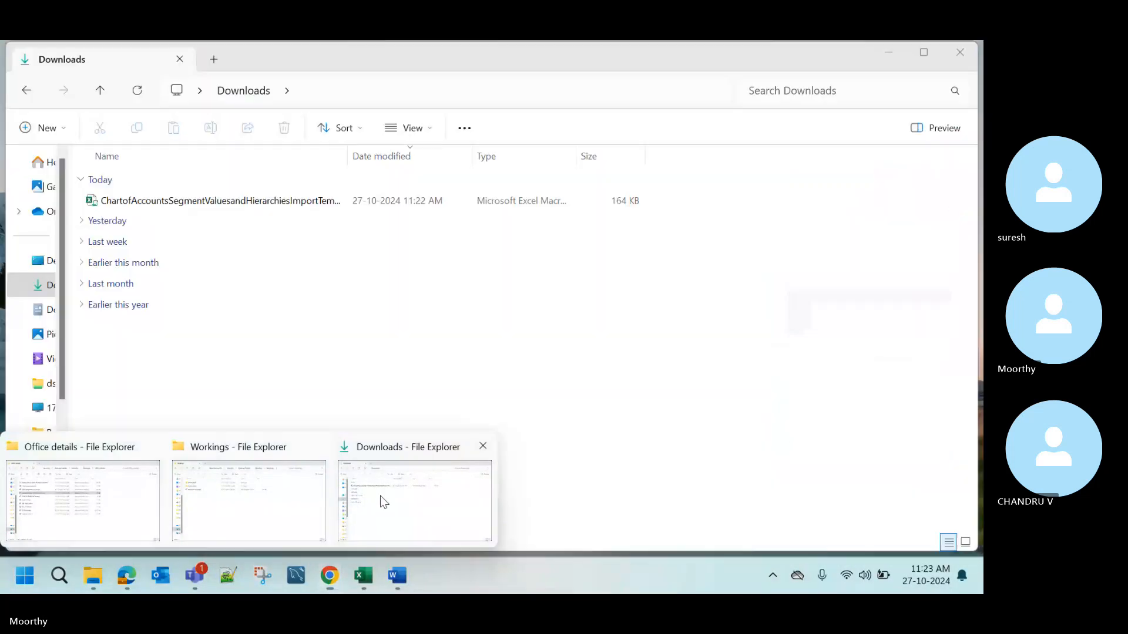
click(378, 501)
click(435, 373)
key(Down)
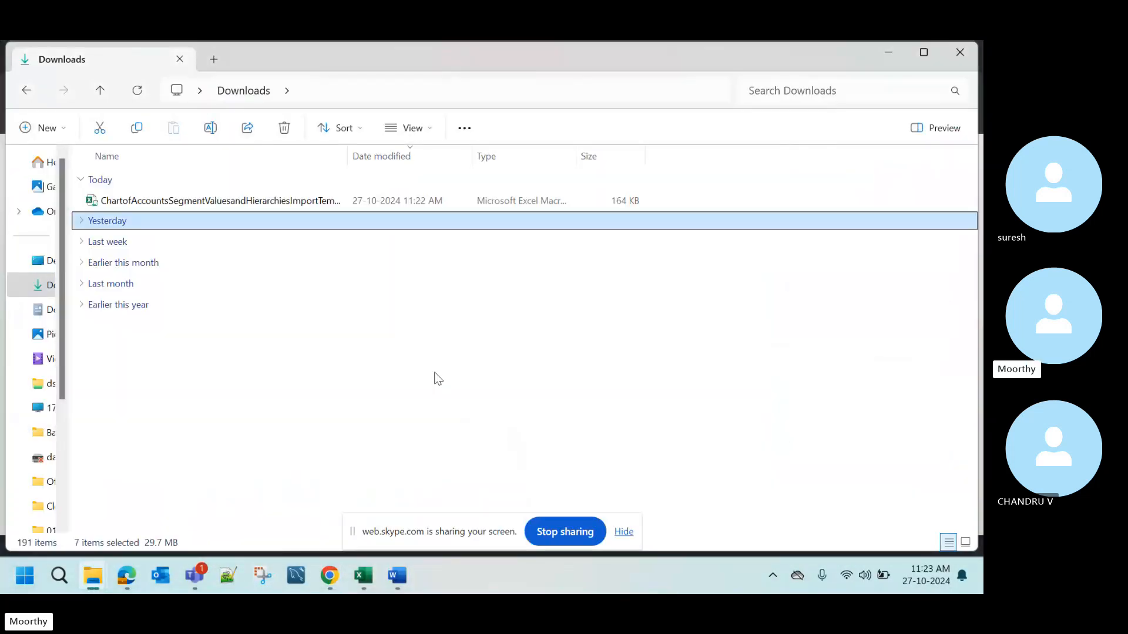
key(Up)
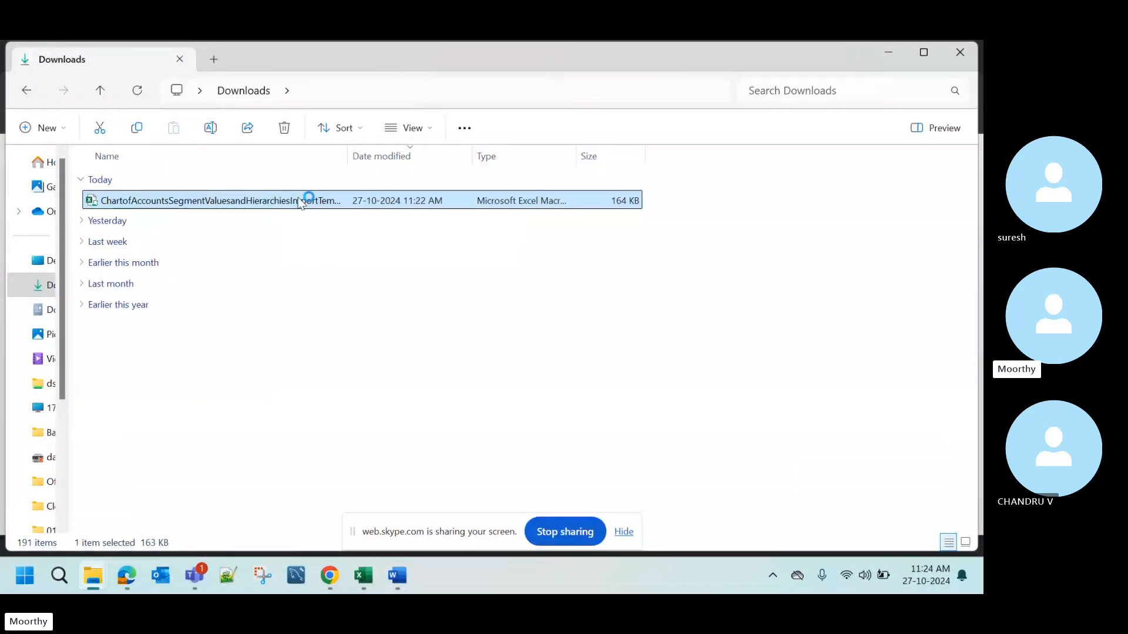
- Open the downloaded template in Excel, enable editing, and close the workbook
key(alt+Tab)
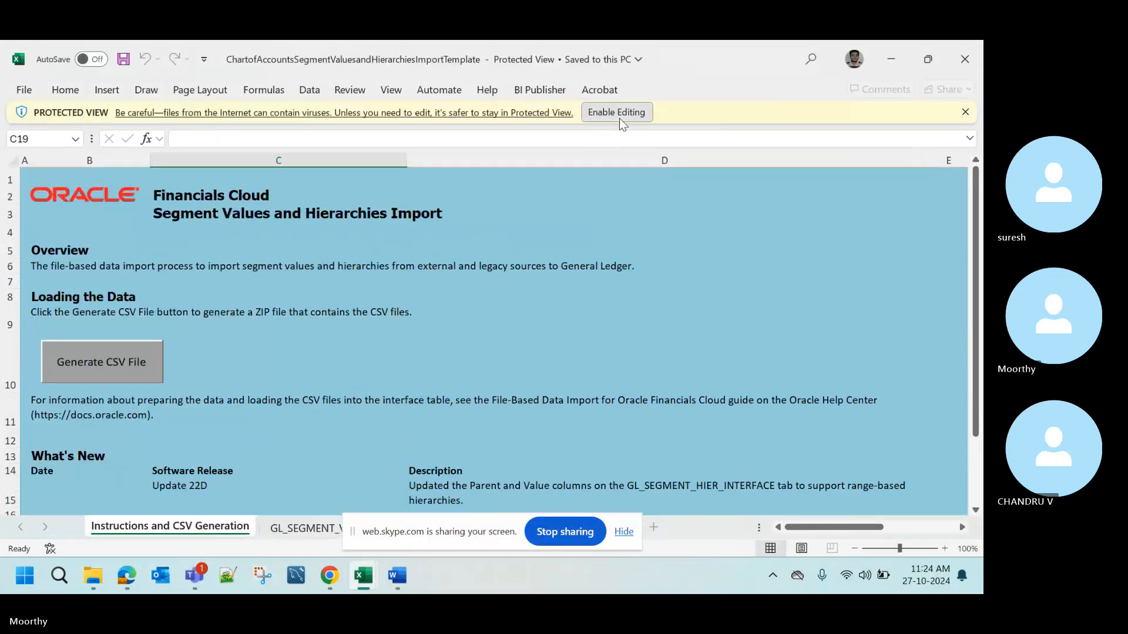
click(620, 118)
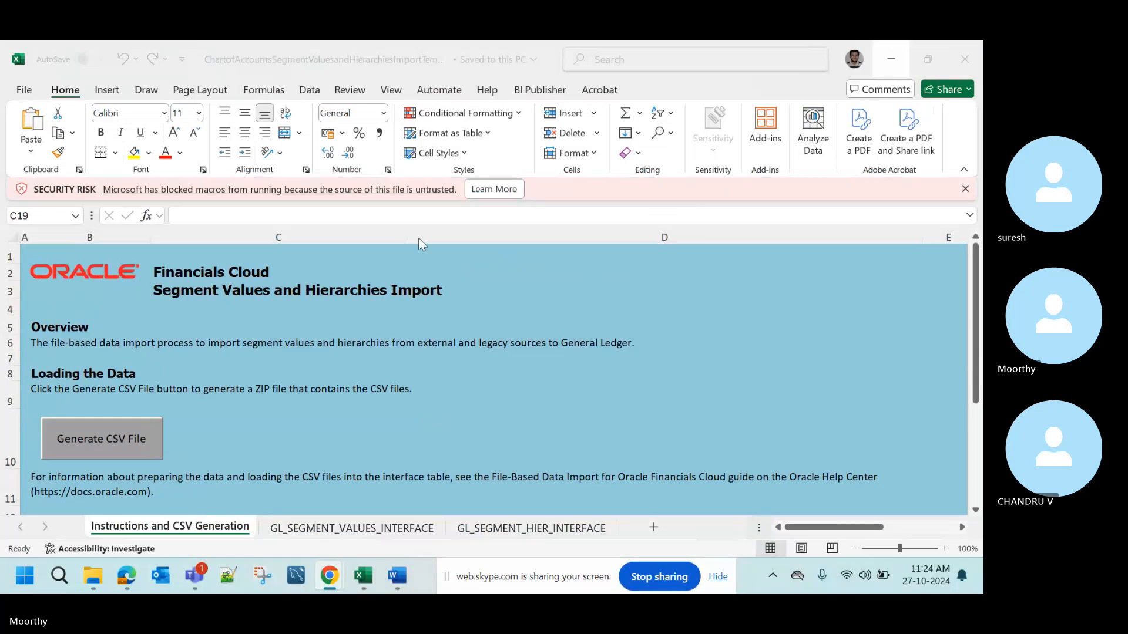
click(966, 72)
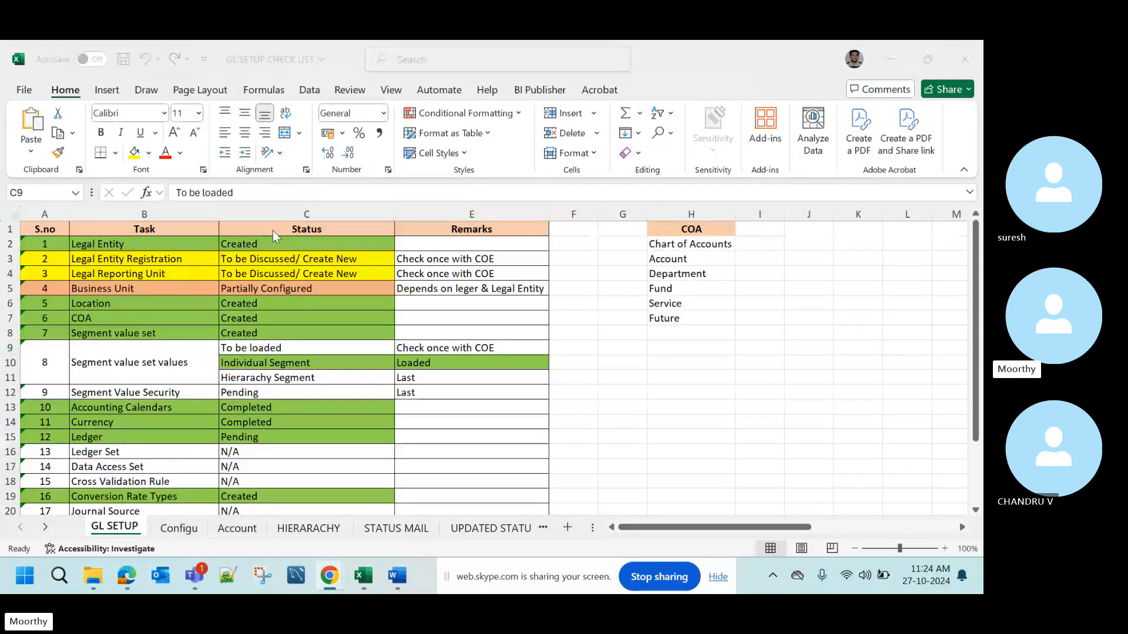
- Unblock the downloaded segment values import template in its file properties in the Downloads folder
key(alt+Tab)
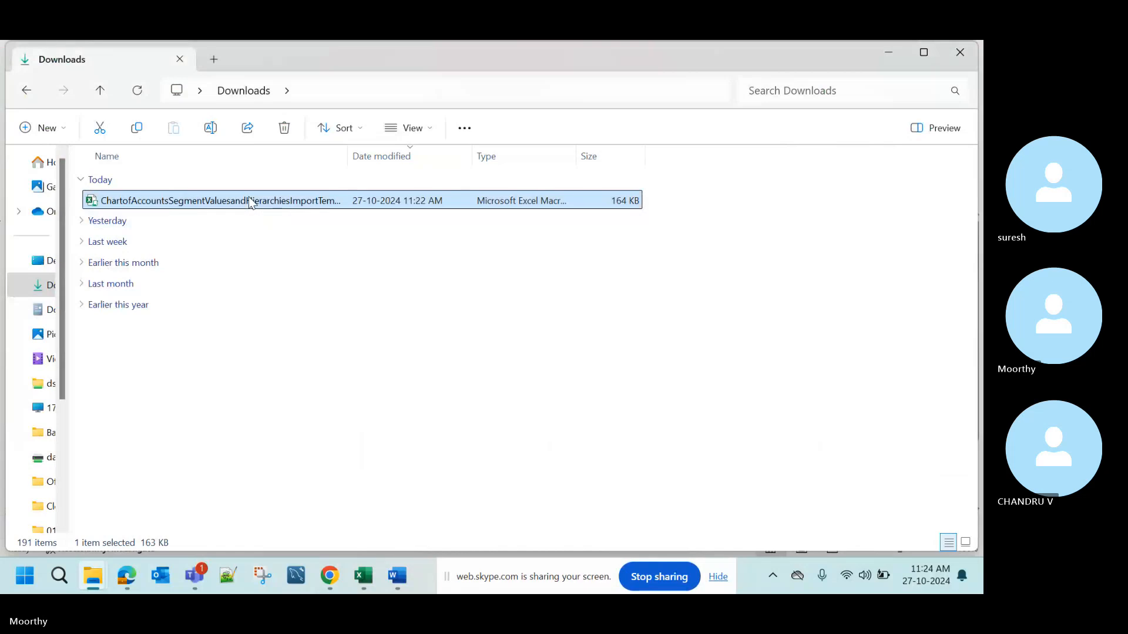
right_click(251, 201)
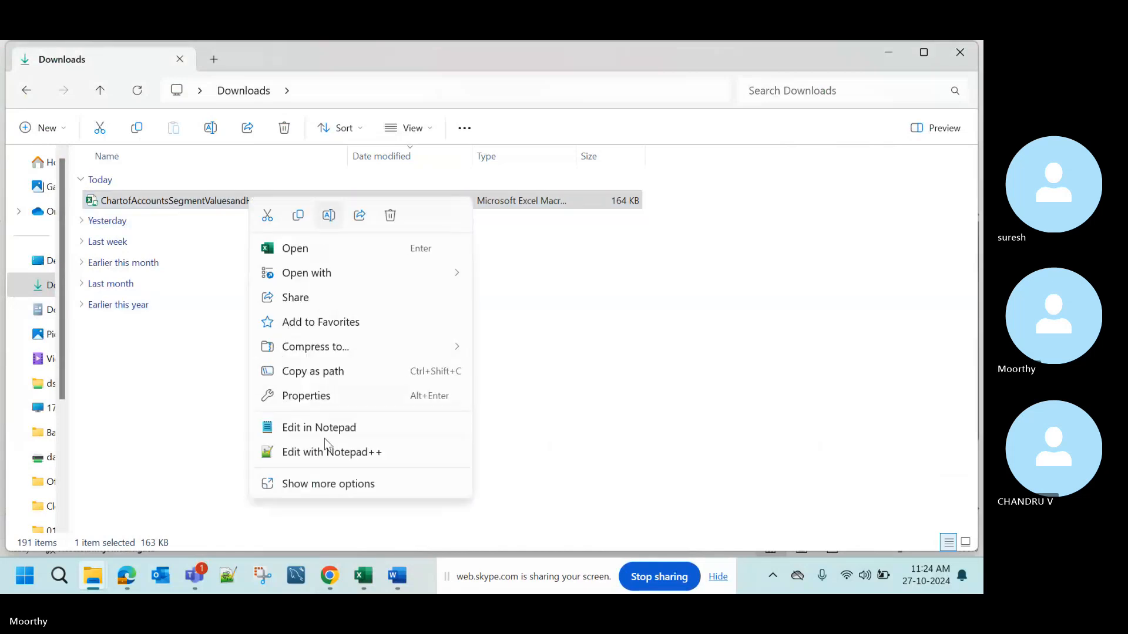
click(331, 398)
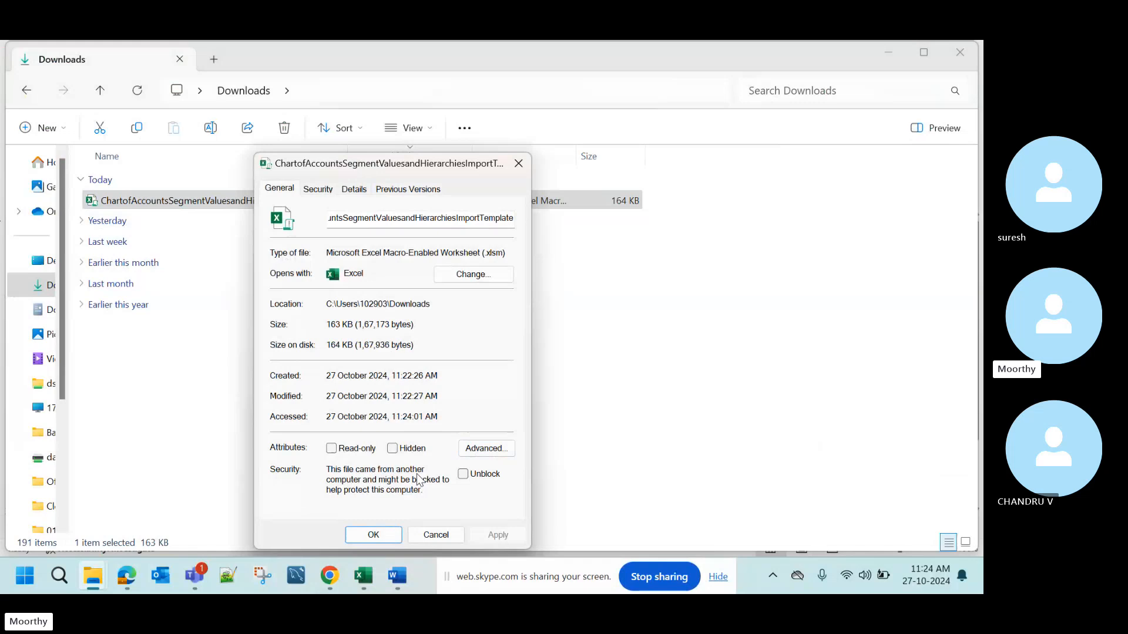
click(463, 474)
click(493, 535)
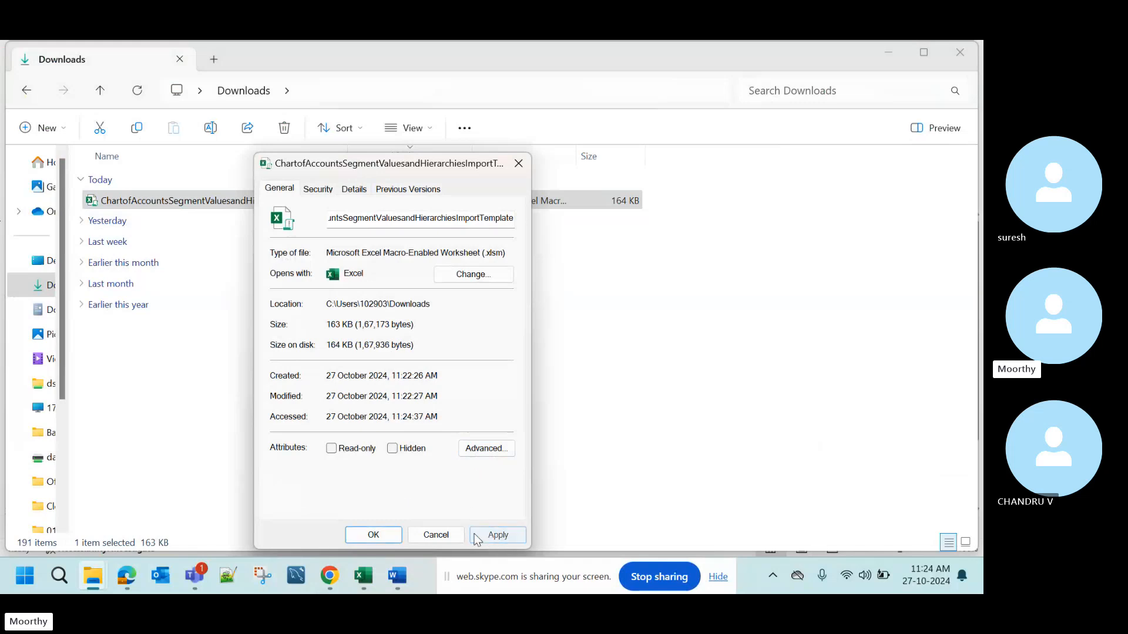
click(376, 534)
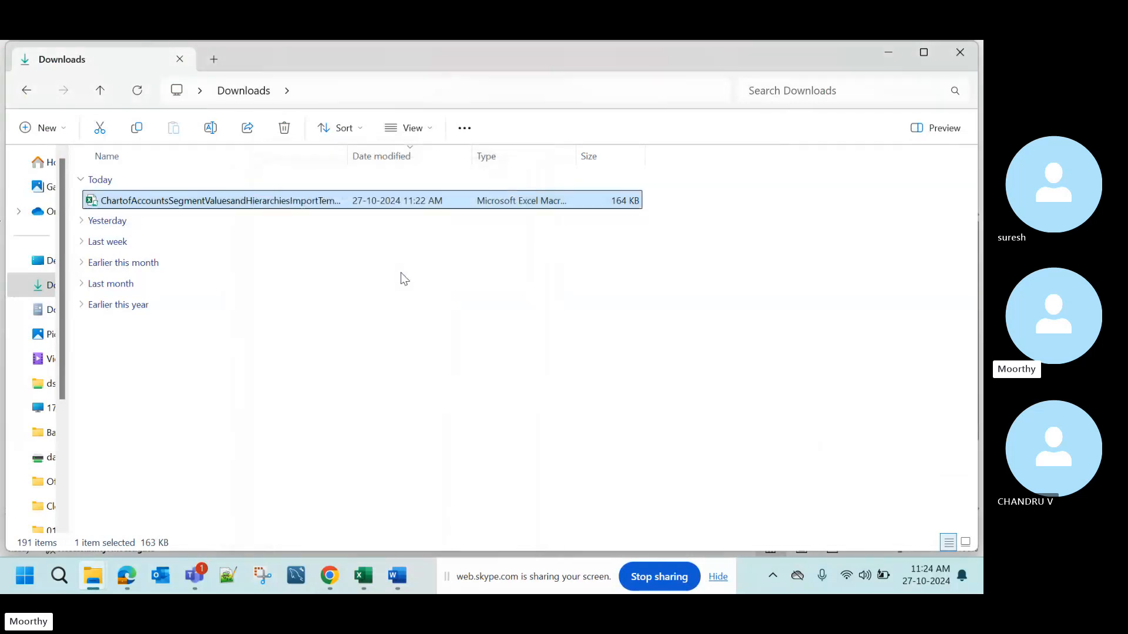
- Reopen the template in Excel, dismiss the security warning bar, and review the Instructions and CSV Generation sheet
double_click(299, 210)
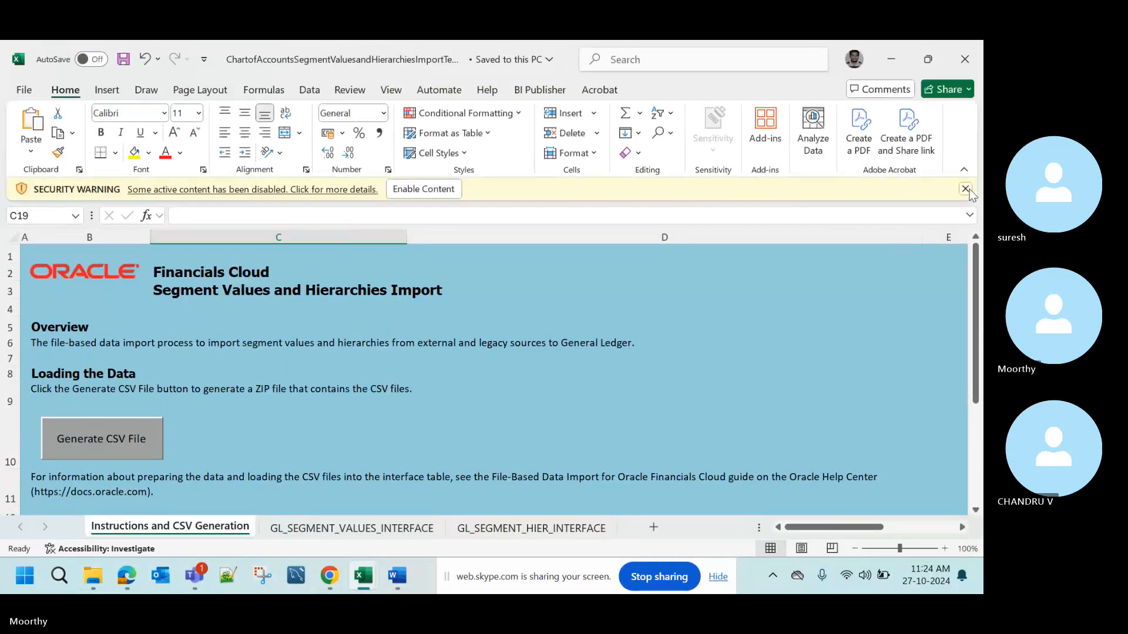
click(967, 190)
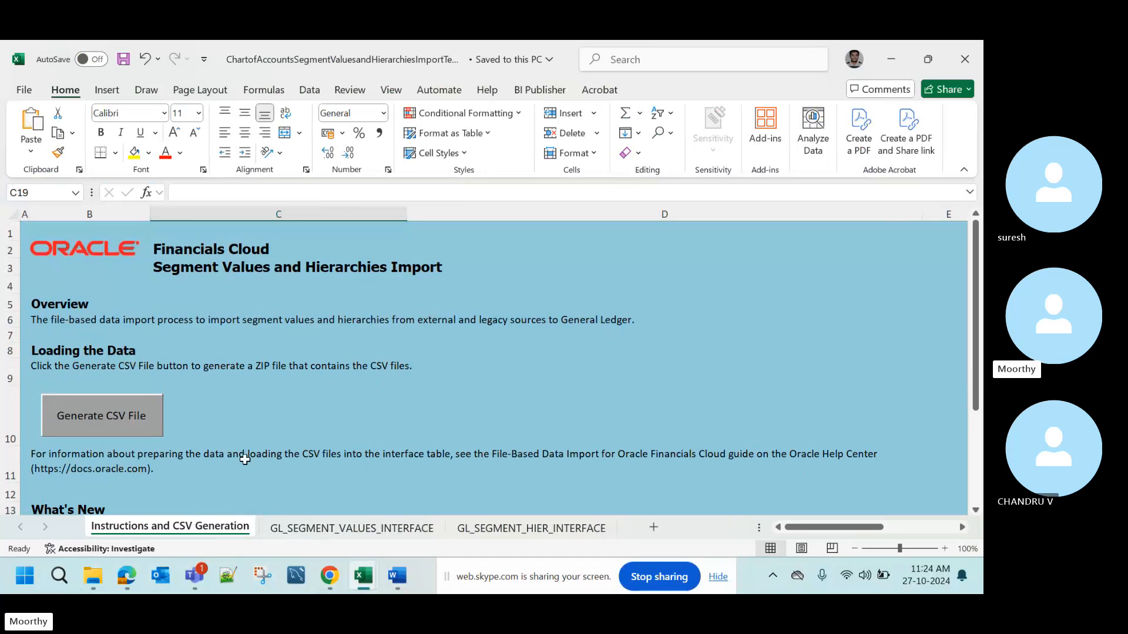
scroll(245, 460, down, 2)
scroll(245, 460, down, 2)
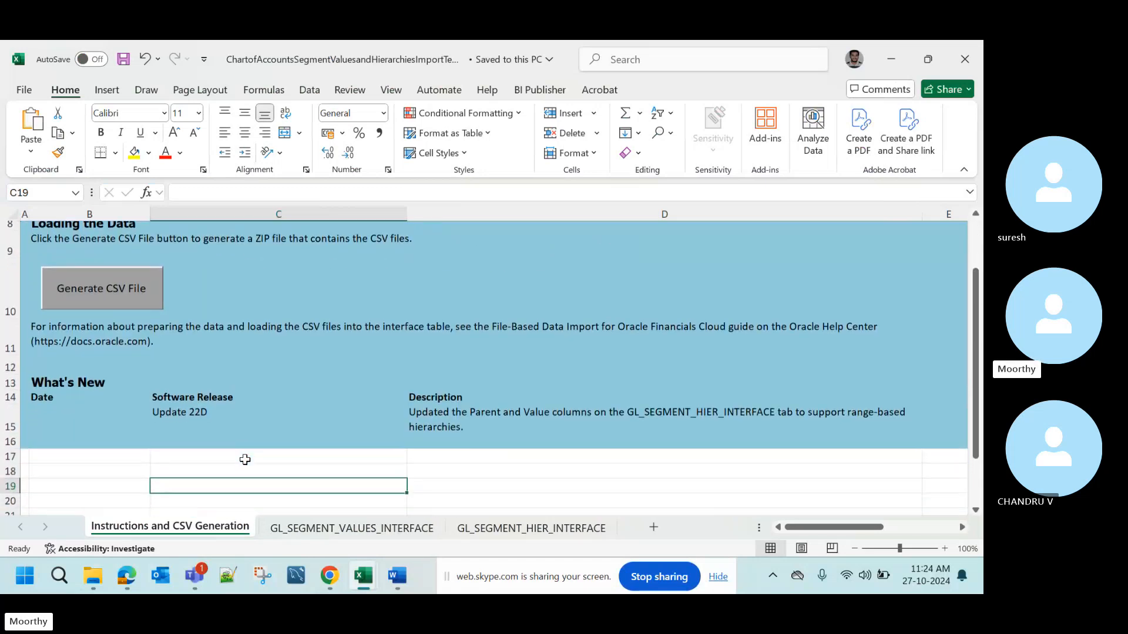
scroll(245, 460, up, 4)
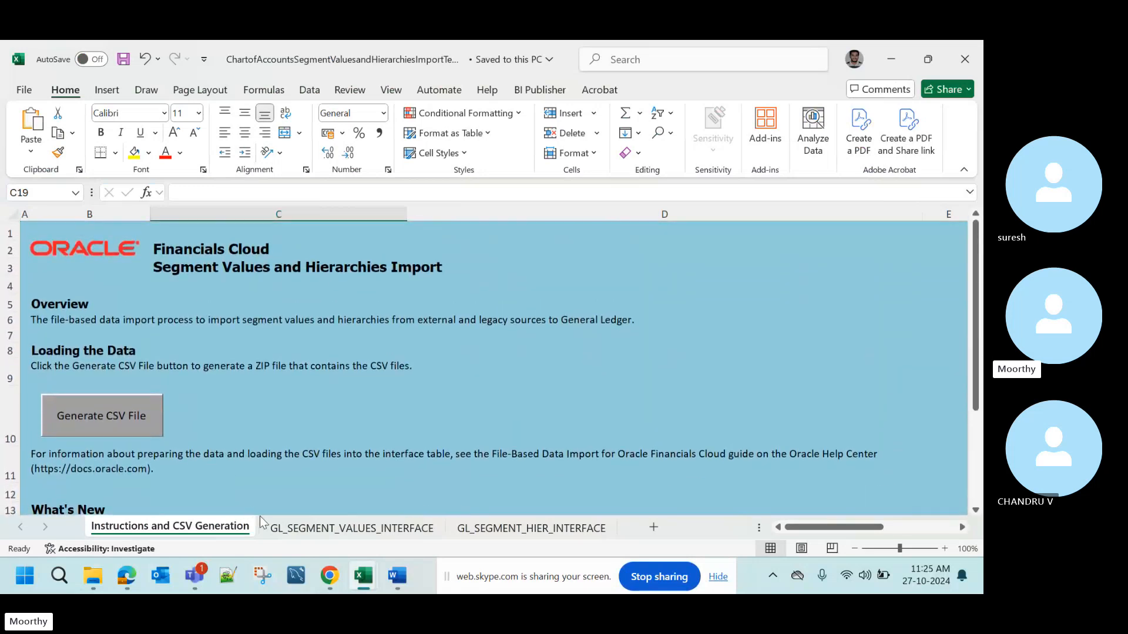
scroll(267, 476, down, 1)
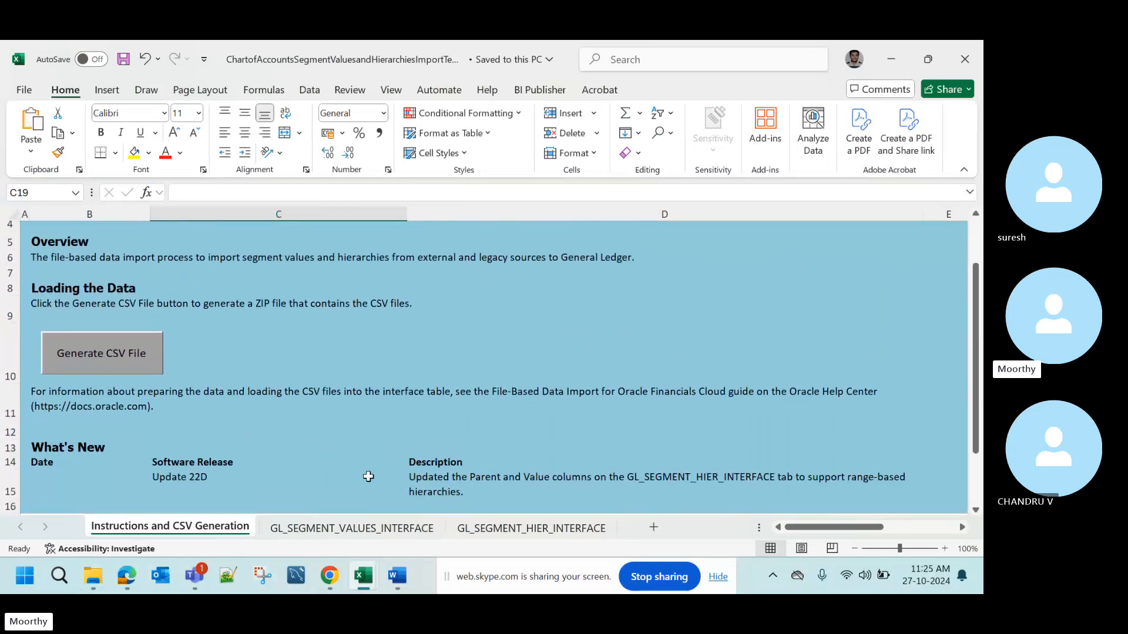
click(453, 488)
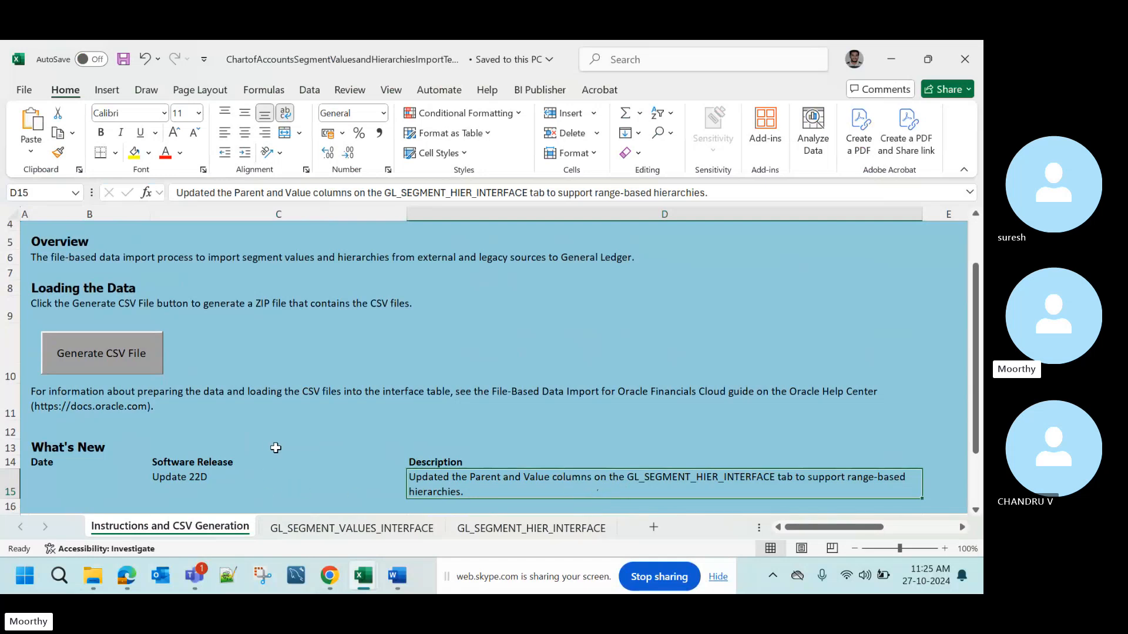
scroll(275, 448, up, 1)
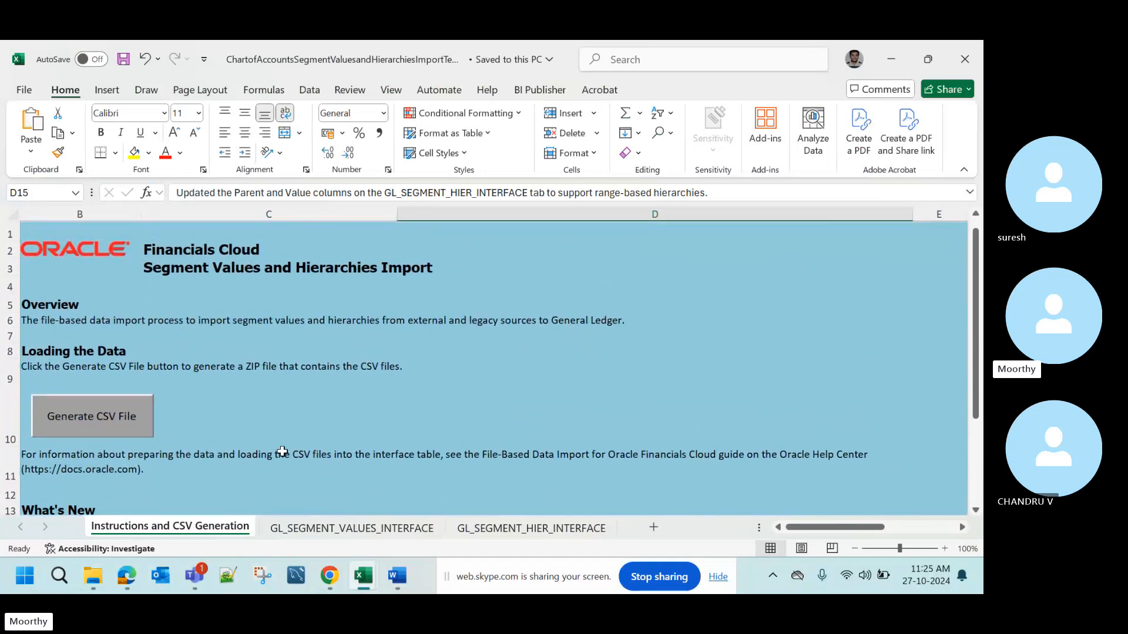
- Open the GL_SEGMENT_VALUES_INTERFACE sheet and examine the sample rows under its segment value columns
click(307, 529)
click(272, 433)
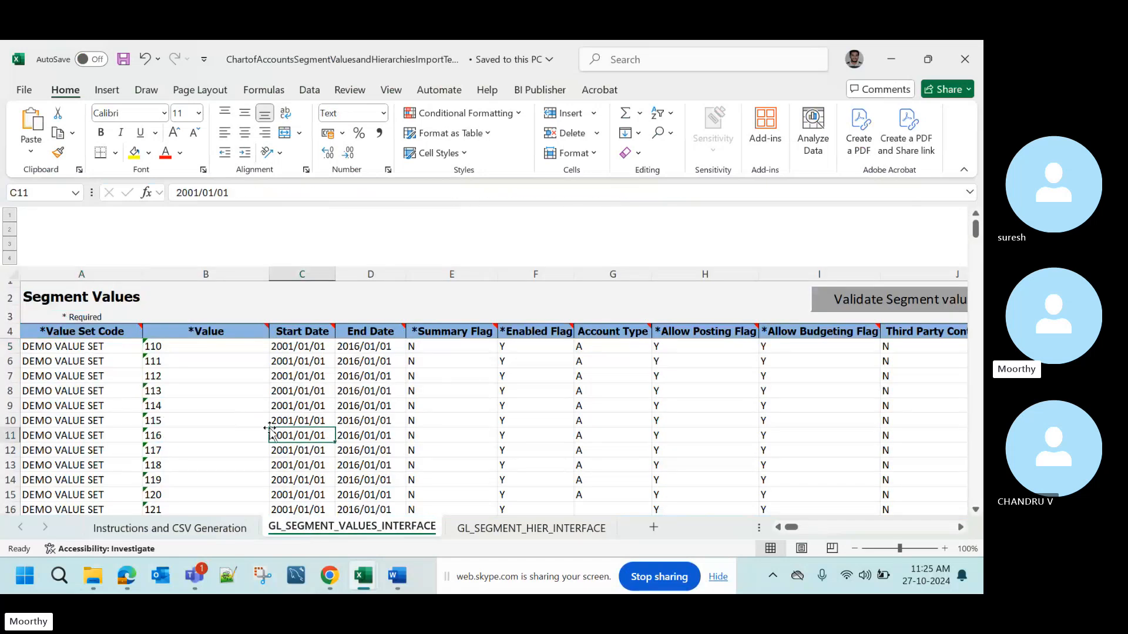
key(Left)
key(Up)
key(Left)
key(Up)
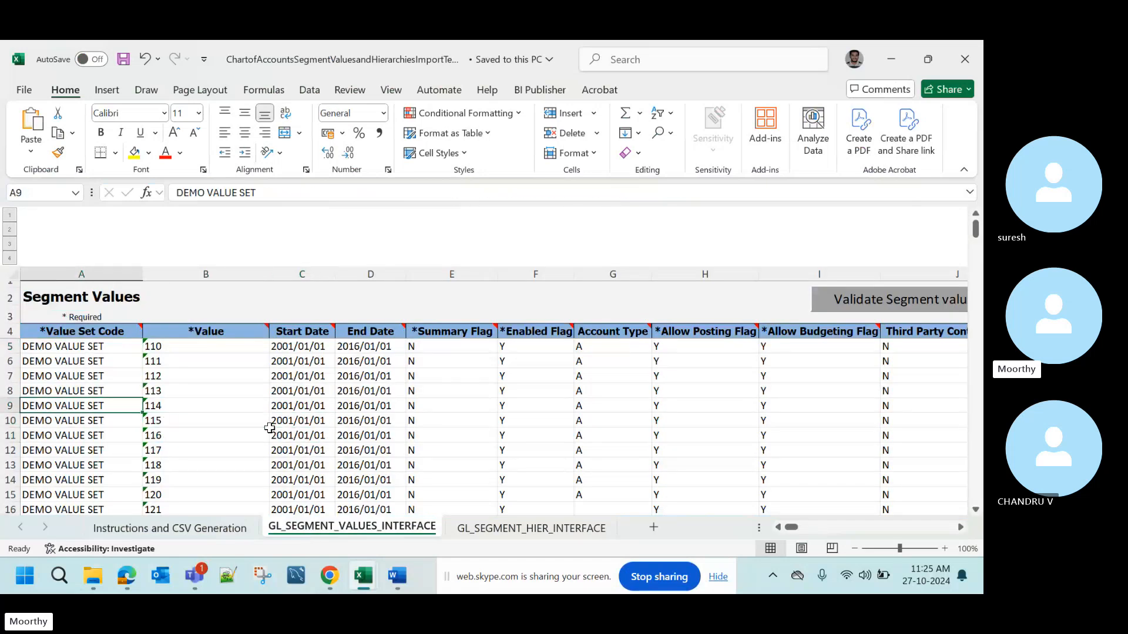
key(ctrl+Home)
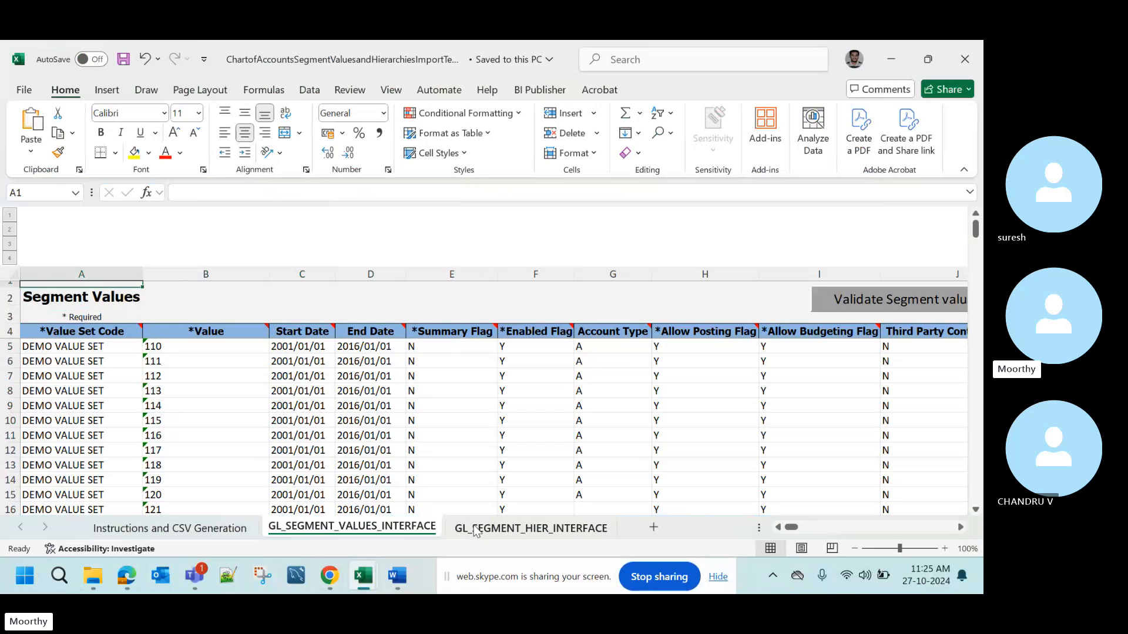
- Glance at the GL_SEGMENT_HIER_INTERFACE sheet and return to GL_SEGMENT_VALUES_INTERFACE to examine its Value Set Code column
click(476, 529)
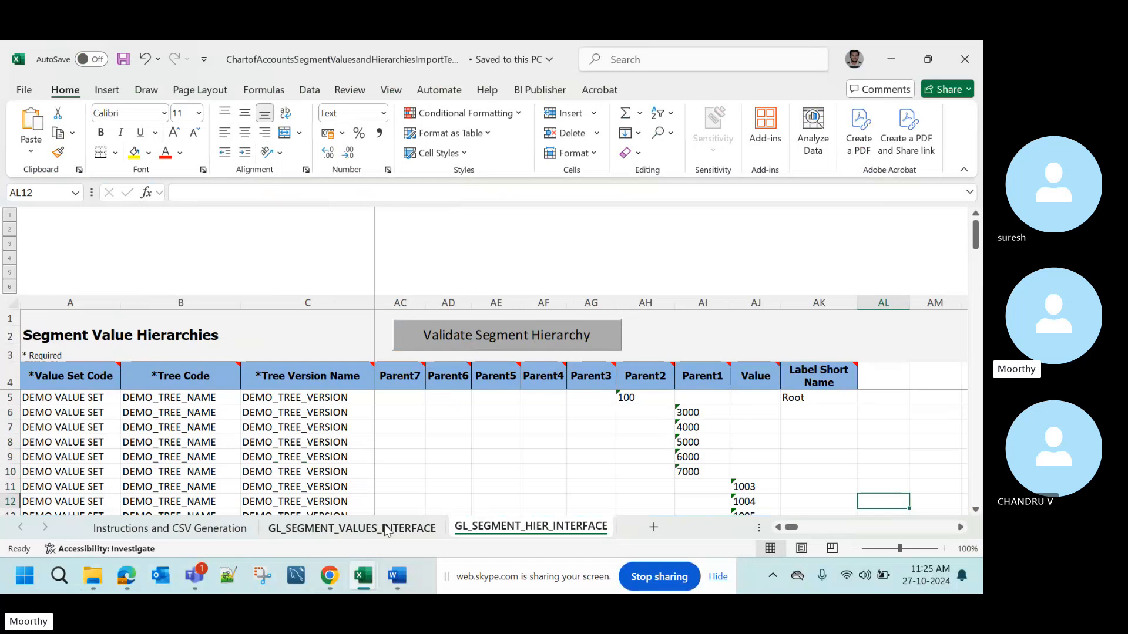
click(386, 530)
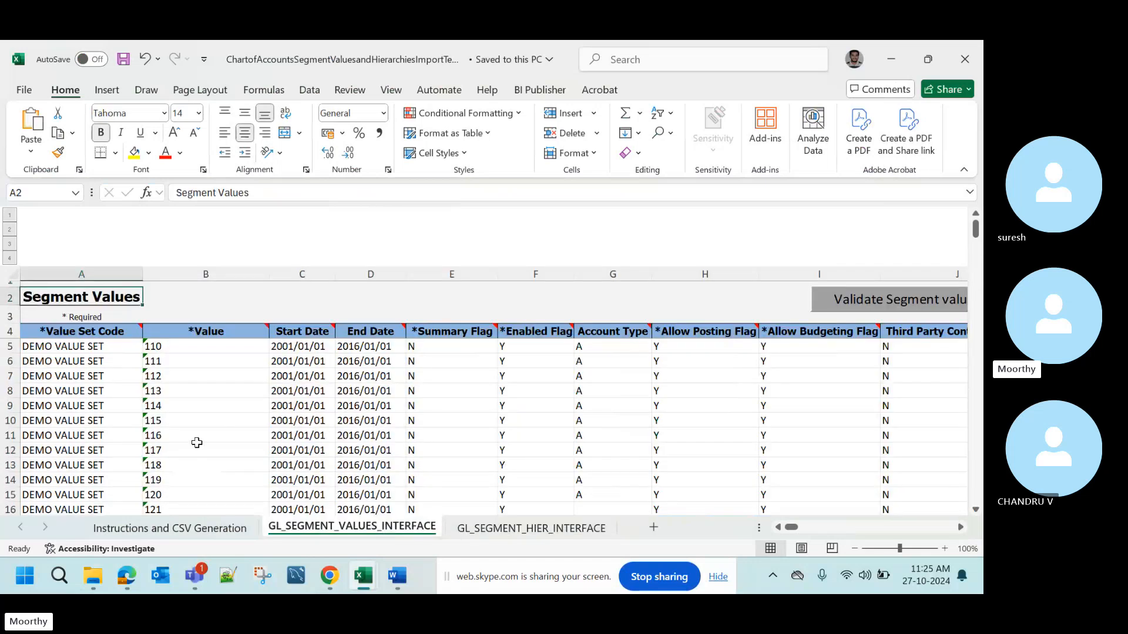
key(Down)
key(Down)
key(Down)
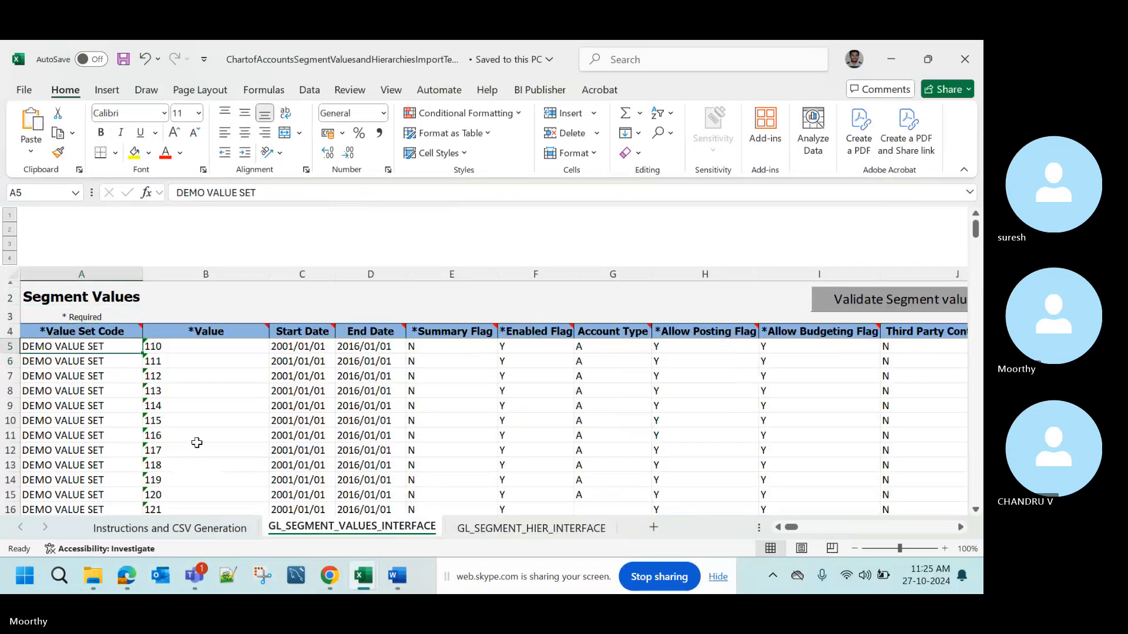
key(Up)
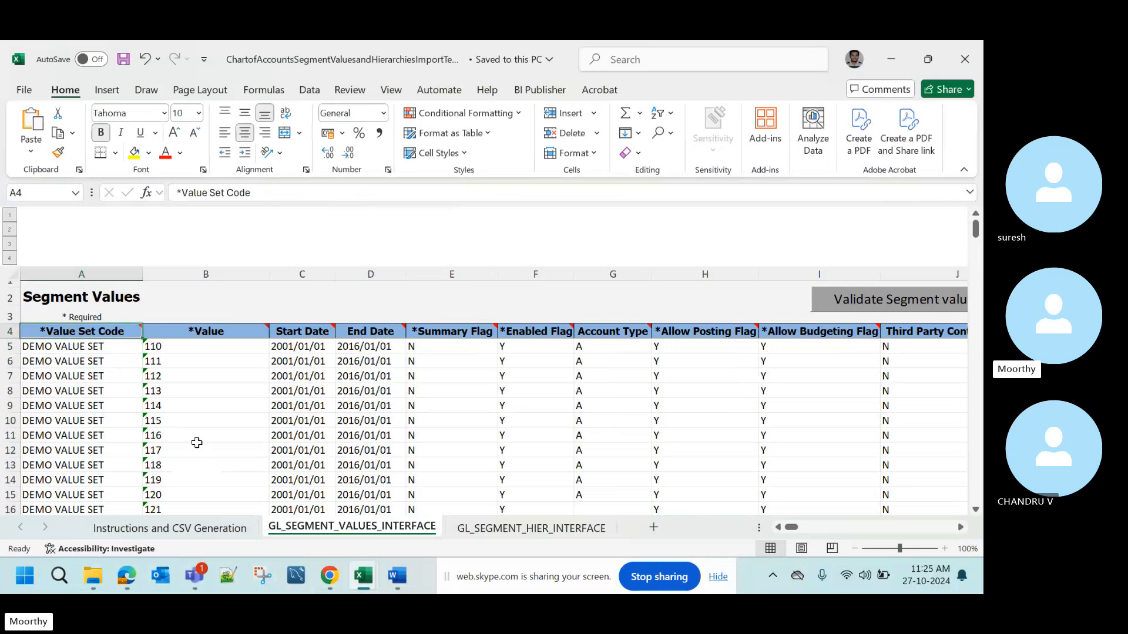
key(Up)
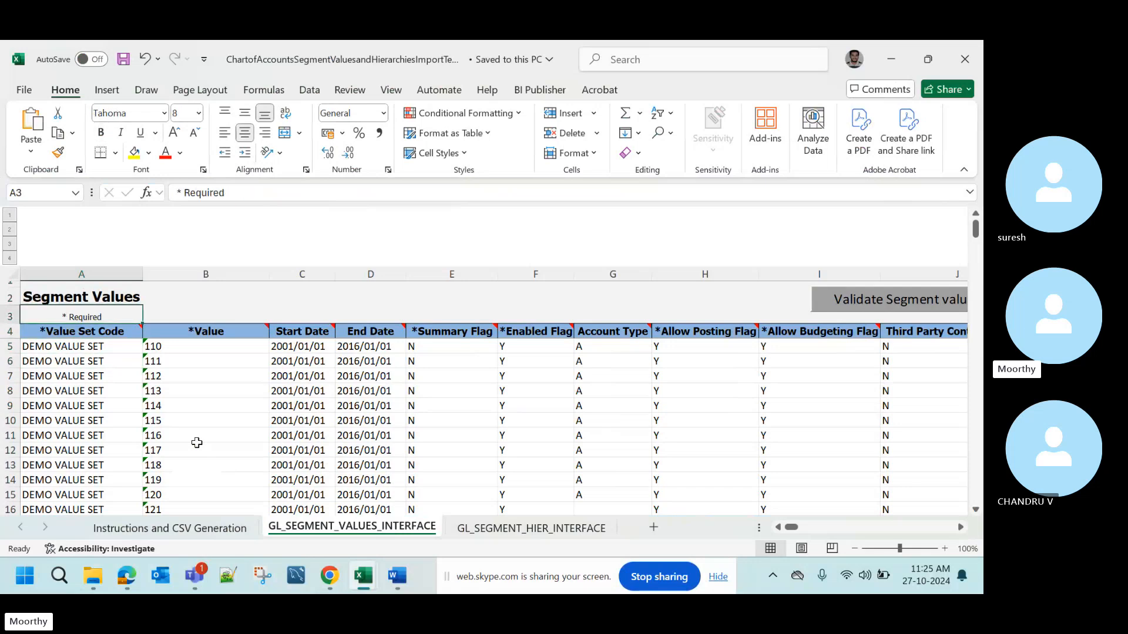
- Examine the row 4 column headers one by one, from Value Set Code across to Description AR
key(Down)
key(Right)
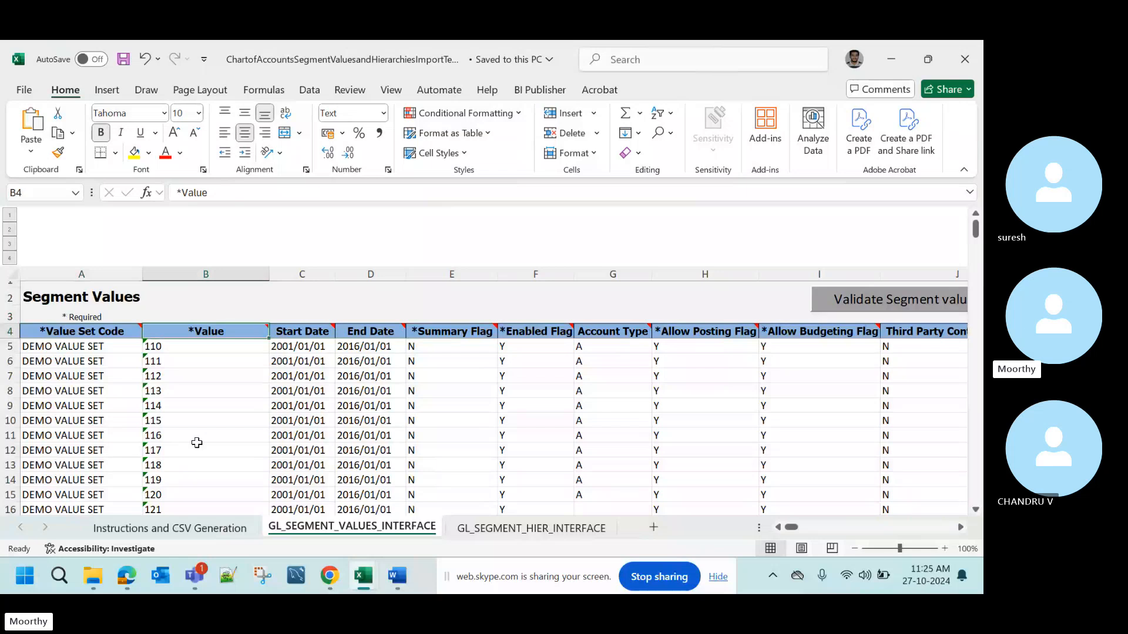
key(Right)
key(Right)
key(Right)
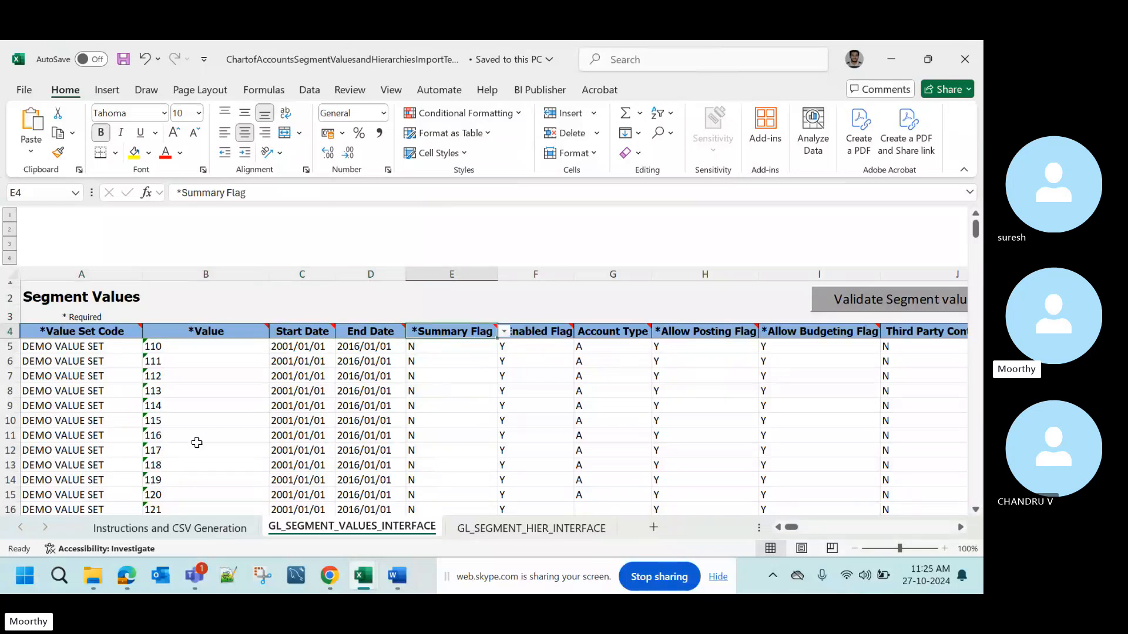
key(Right)
key(Right)
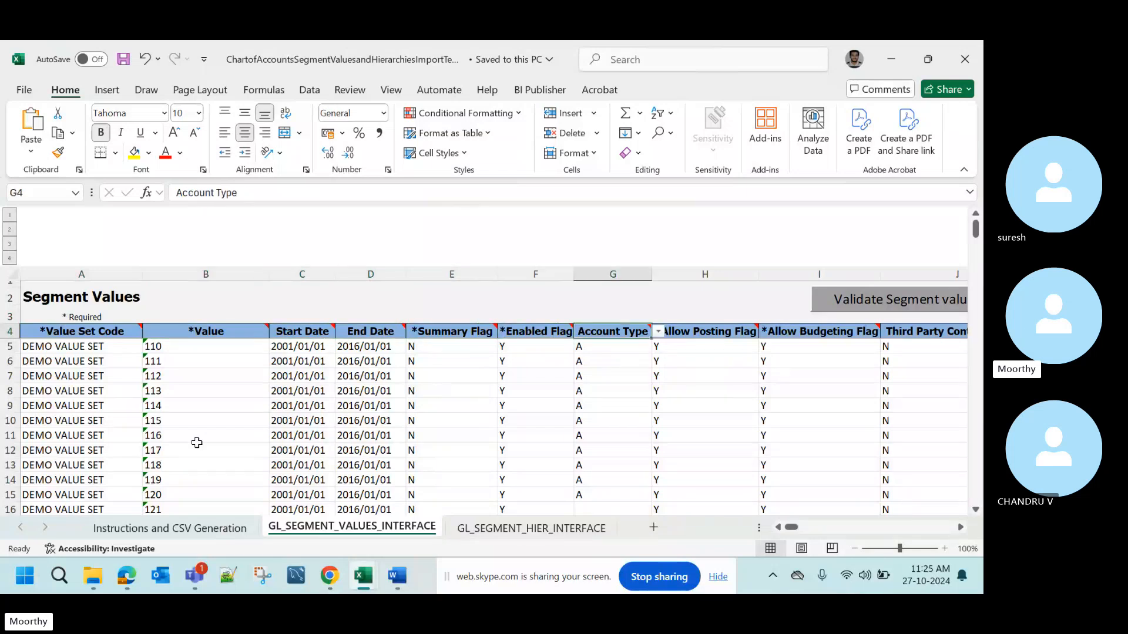
key(Right)
key(Right)
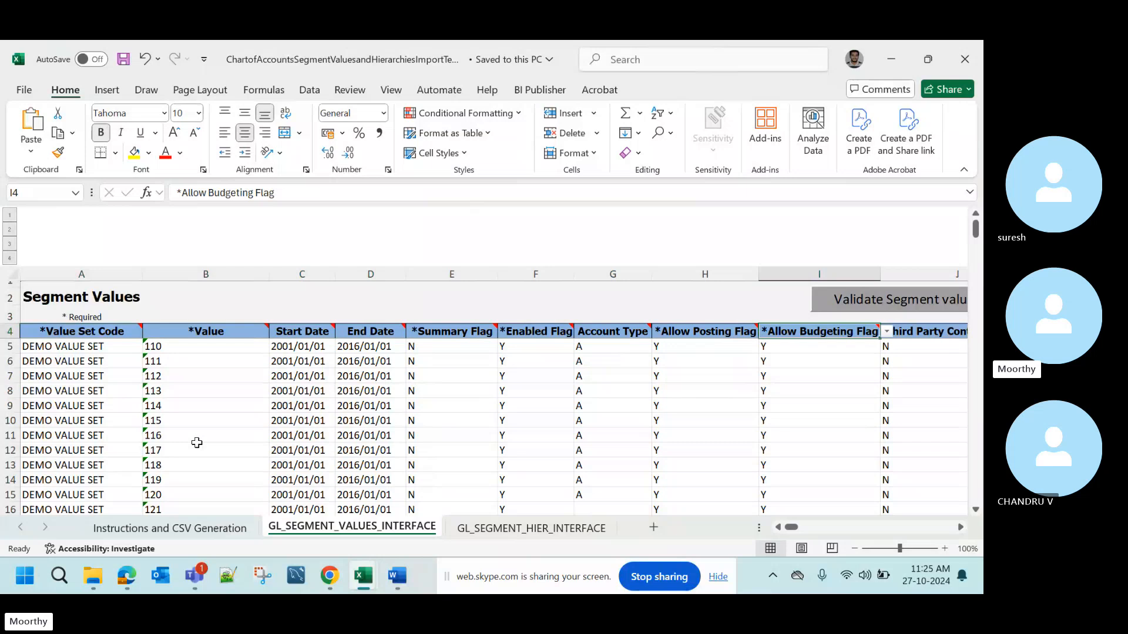
key(Right)
key(Right)
key(Right)
key(Right)
key(Right)
key(Right)
key(Right)
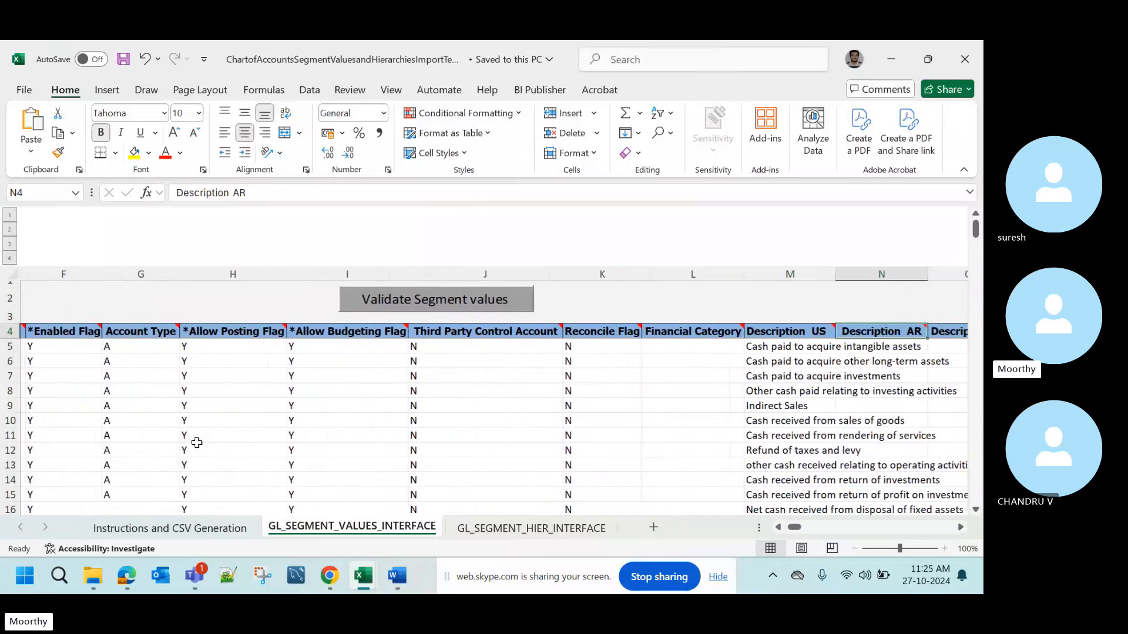
- Go back across the row 4 headers to the Value Set Code header in A4
key(Left)
key(Left)
key(Left)
key(Left)
key(Left)
key(Left)
key(Left)
key(Left)
key(Left)
key(Left)
key(Left)
key(Left)
key(Left)
key(Left)
key(Left)
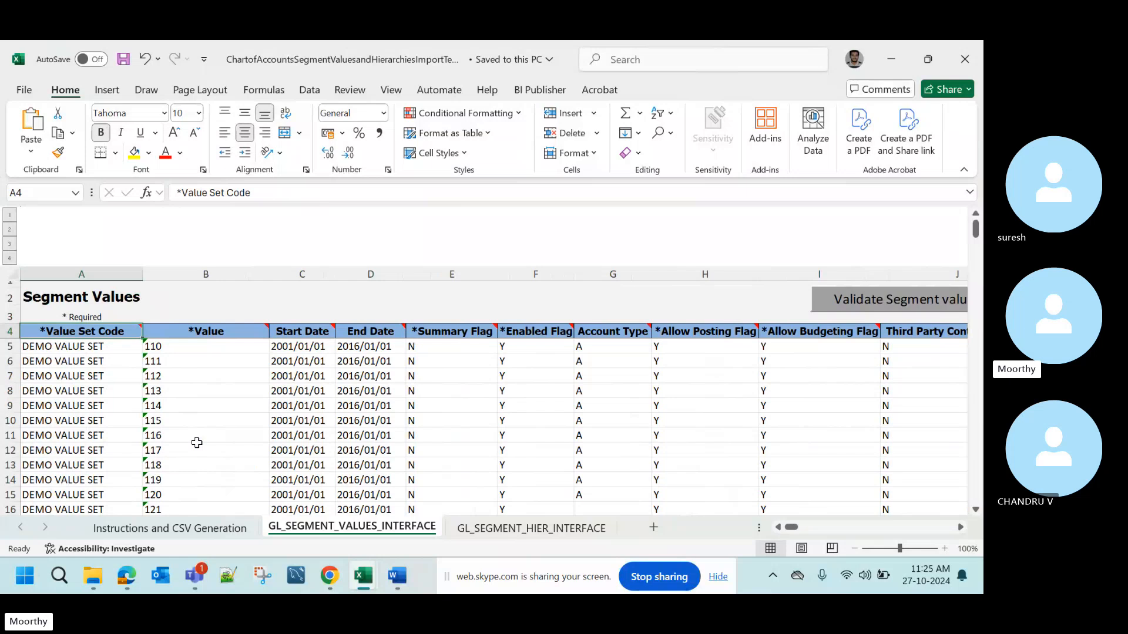
- Review the sample entries under Value Set Code down to the last filled row, and return to the first entry in A5
key(Down)
key(Up)
key(Down)
key(Down)
key(Down)
key(Down)
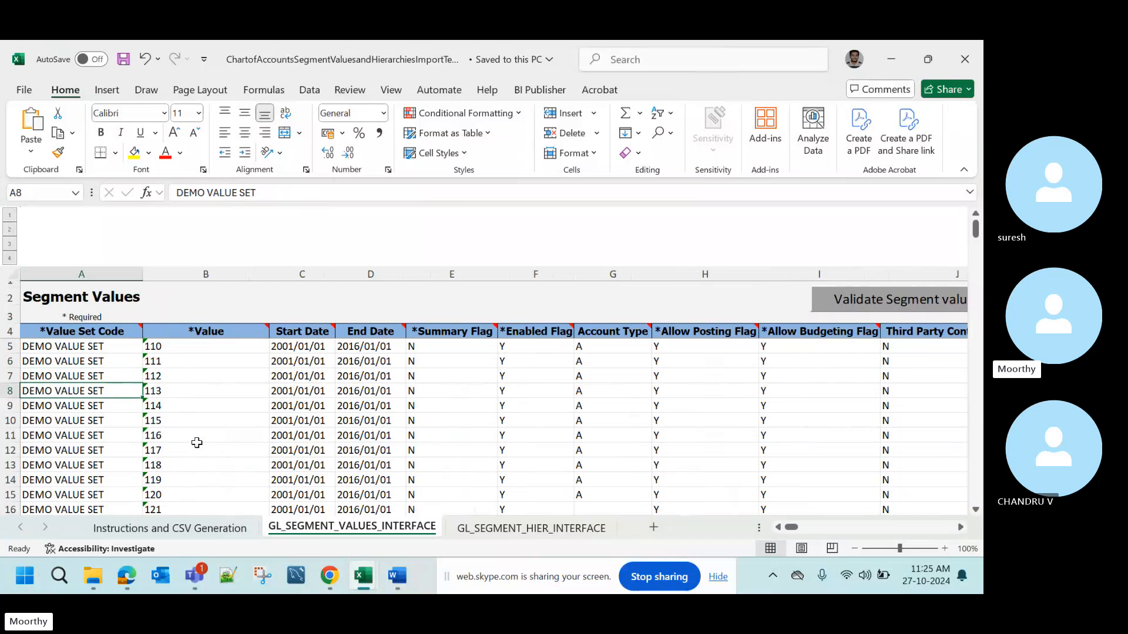
key(Up)
key(Up)
key(Up)
key(ctrl+shift+Down)
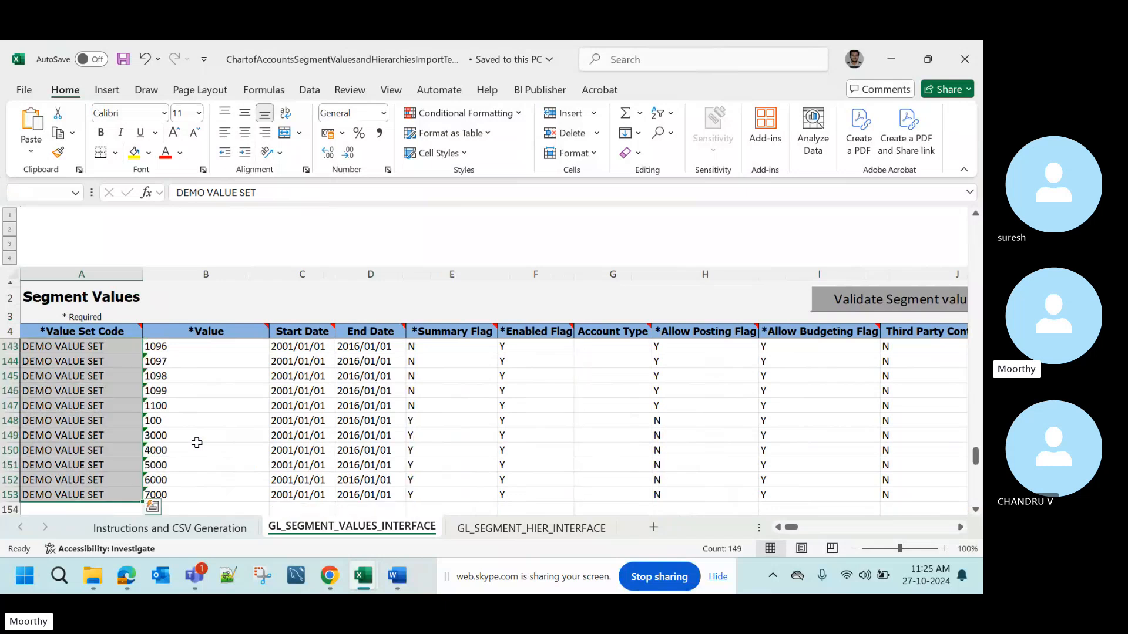
key(Up)
key(Down)
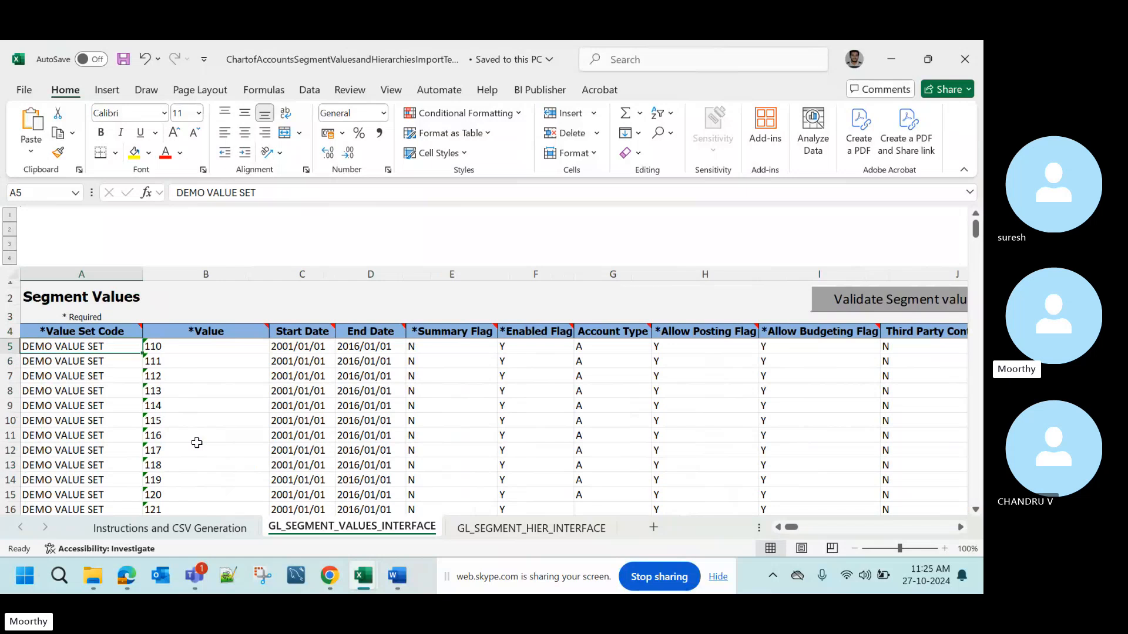
key(Down)
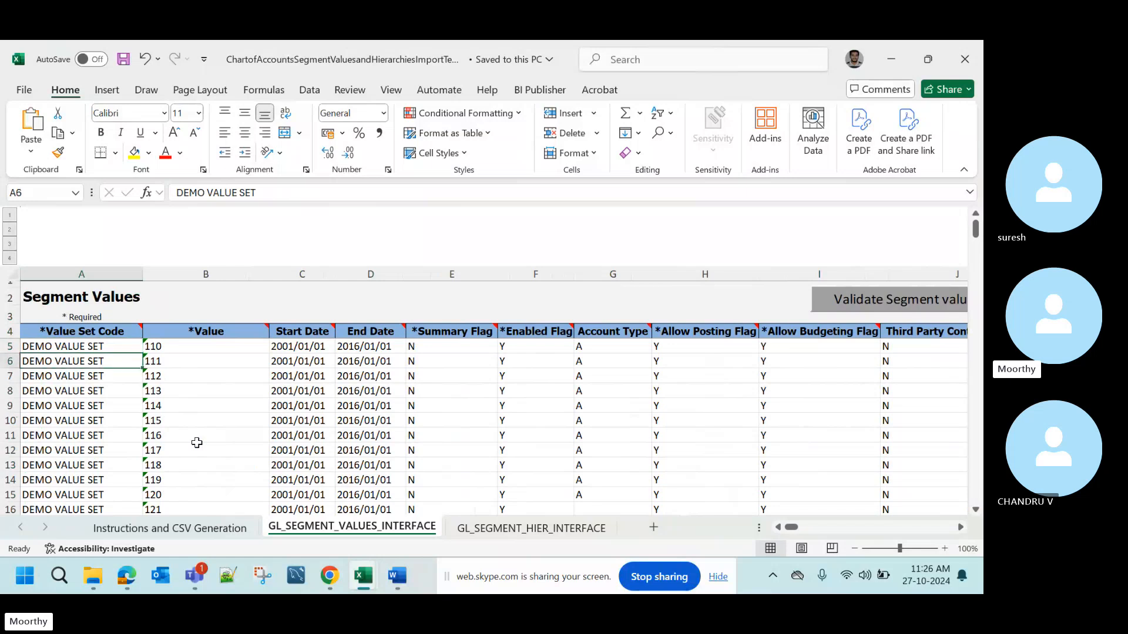
key(Up)
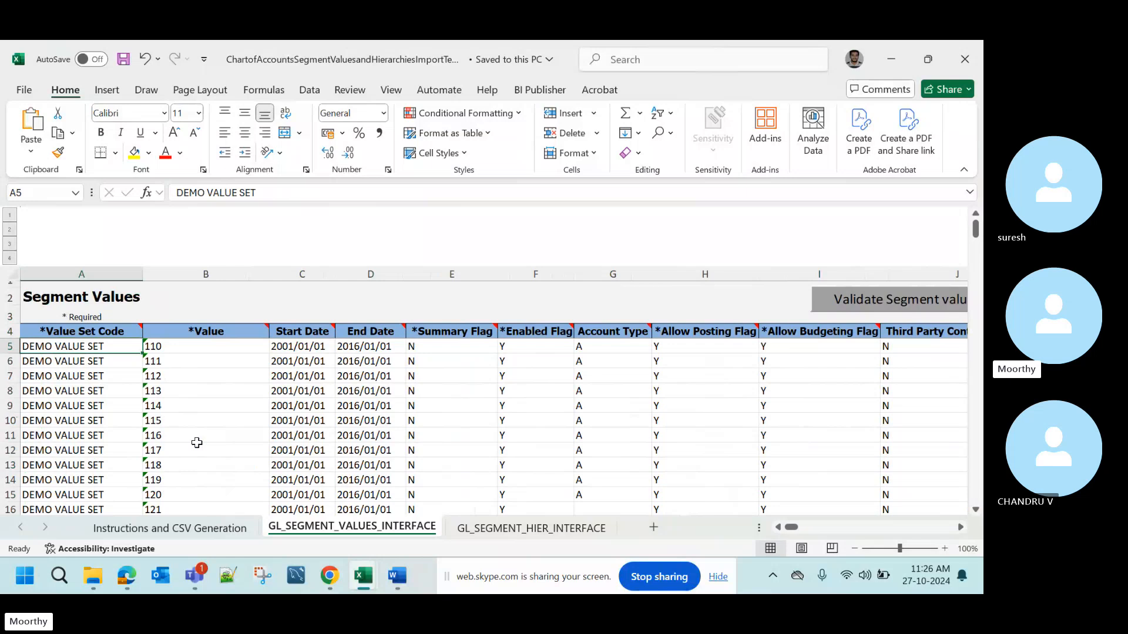
key(Down)
key(Up)
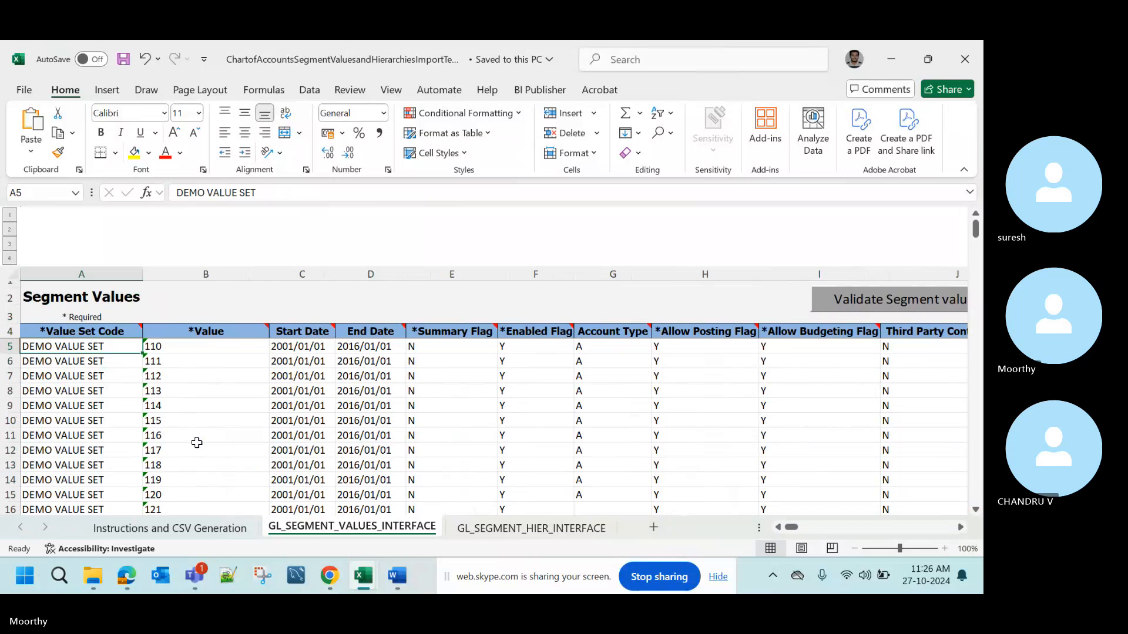
- Replace the Value Set Code in cell A5 with Interfund
key(F2)
key(shift+Home)
key(BackSpace)
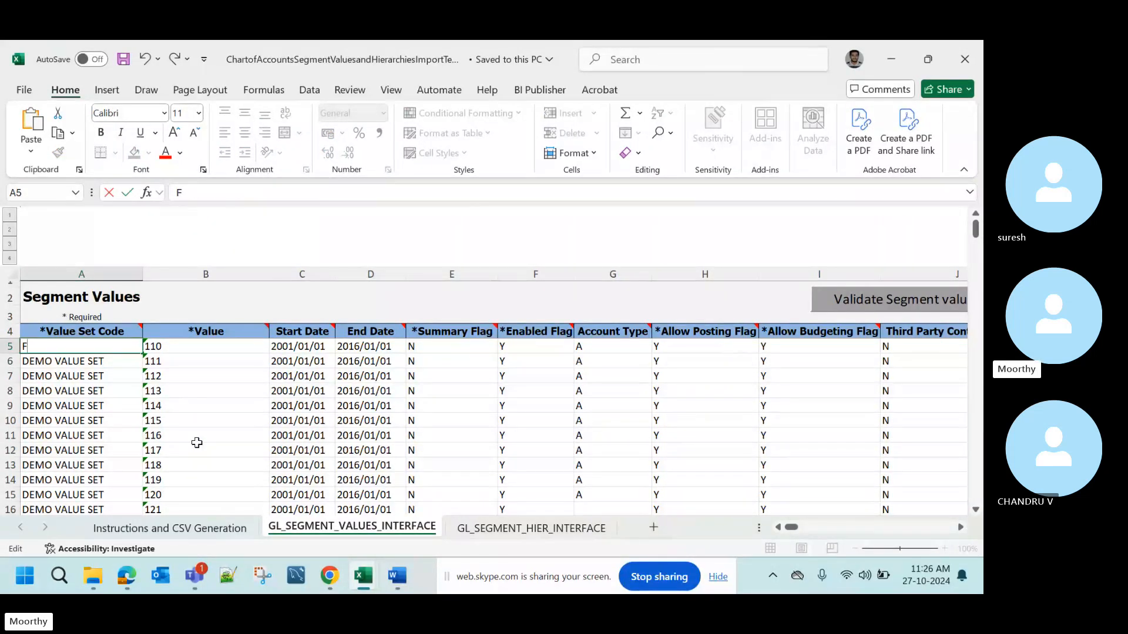
text(Intefund)
key(BackSpace)
key(BackSpace)
key(BackSpace)
key(BackSpace)
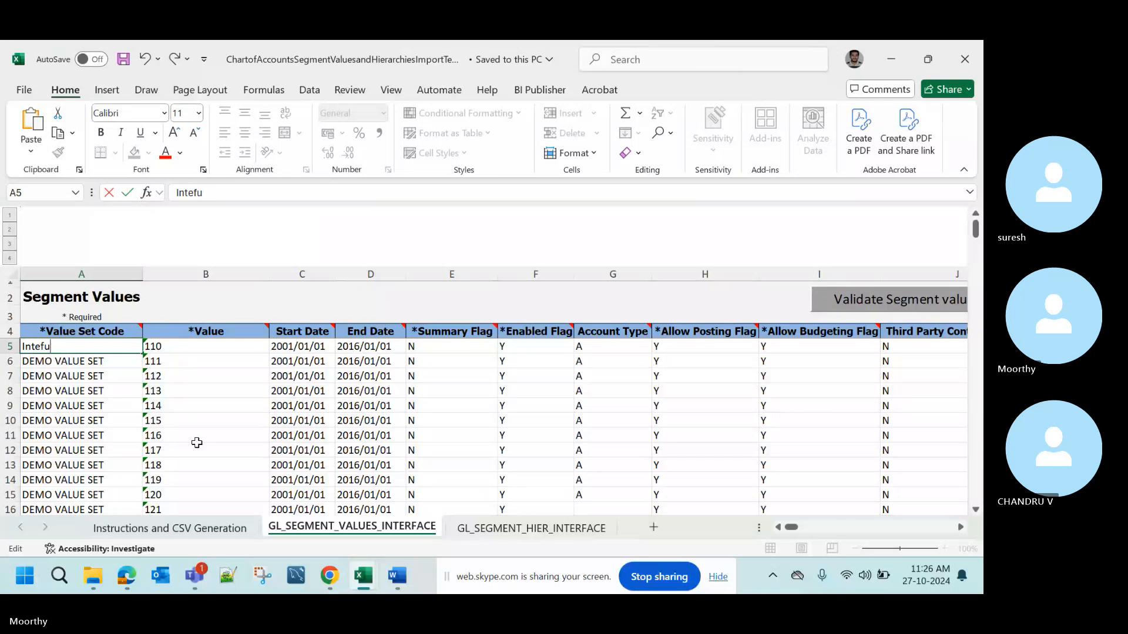
text(rfund)
key(Return)
- Fill Interfund from cell A5 down the whole Value Set Code column to row 153
key(Up)
key(ctrl+shift+Down)
key(ctrl+d)
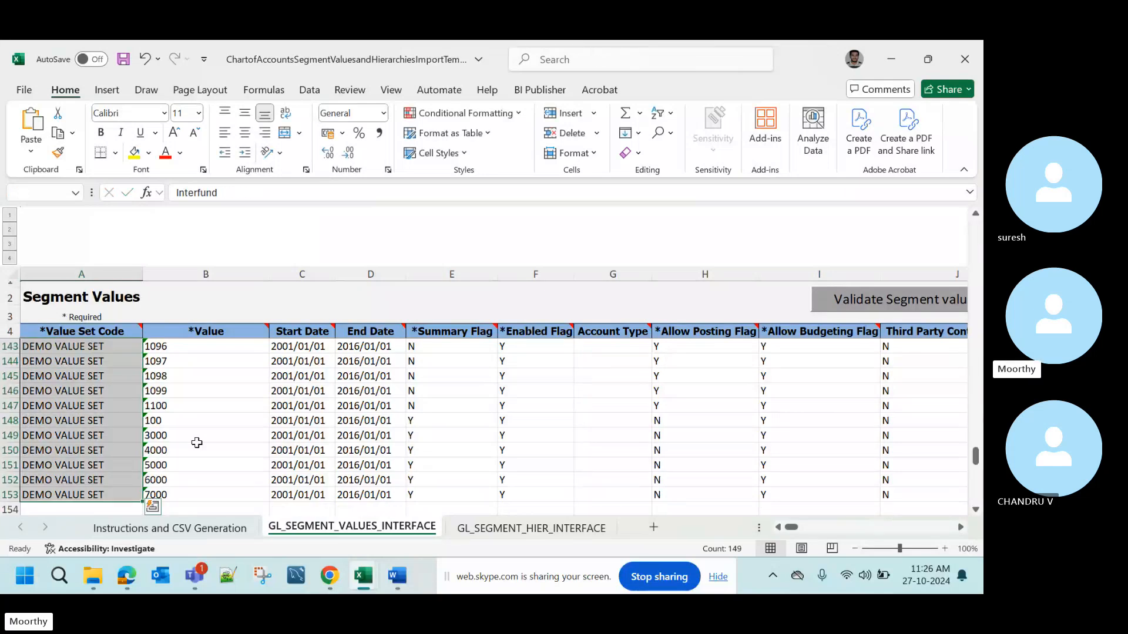
key(ctrl+Home)
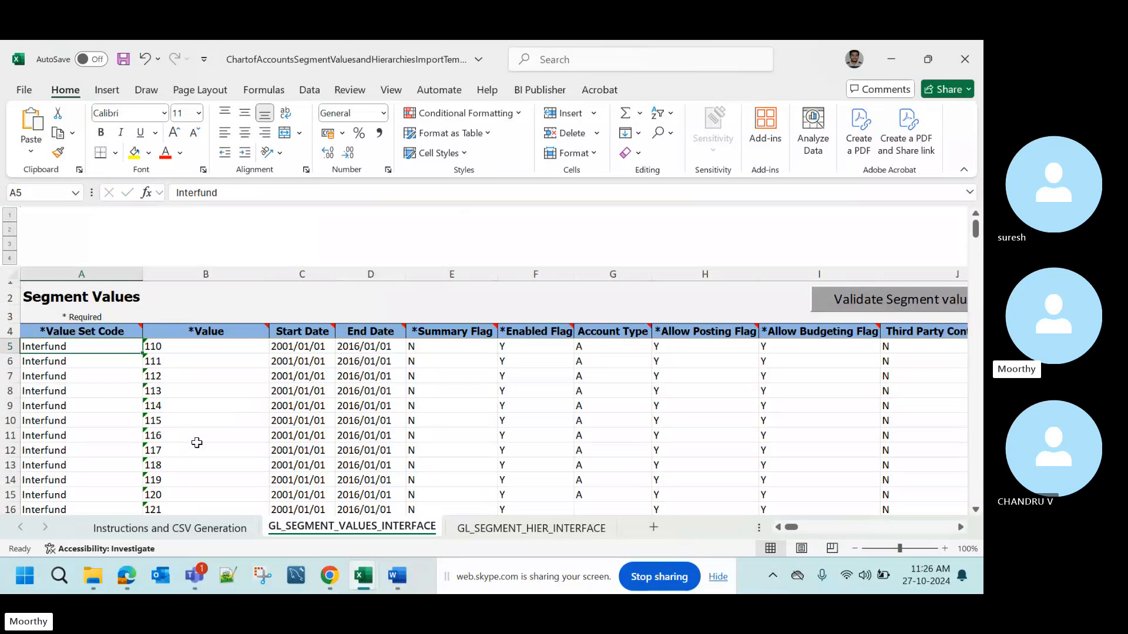
- Review the entries in the Value column from the first data row to the last one
key(Right)
key(Left)
key(Right)
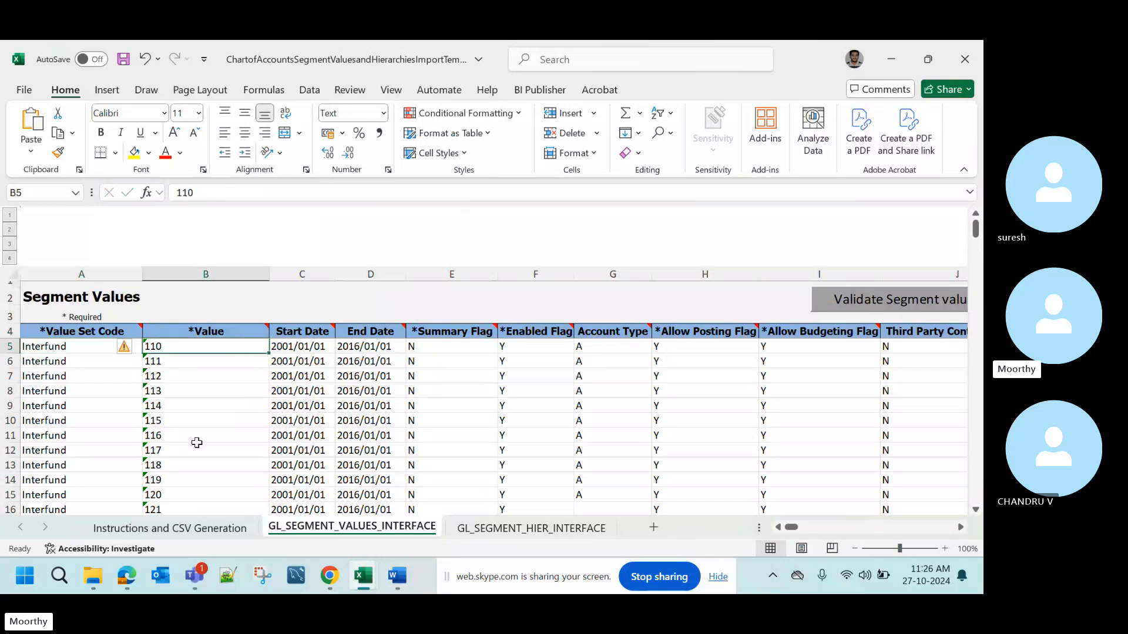
key(ctrl+shift+Down)
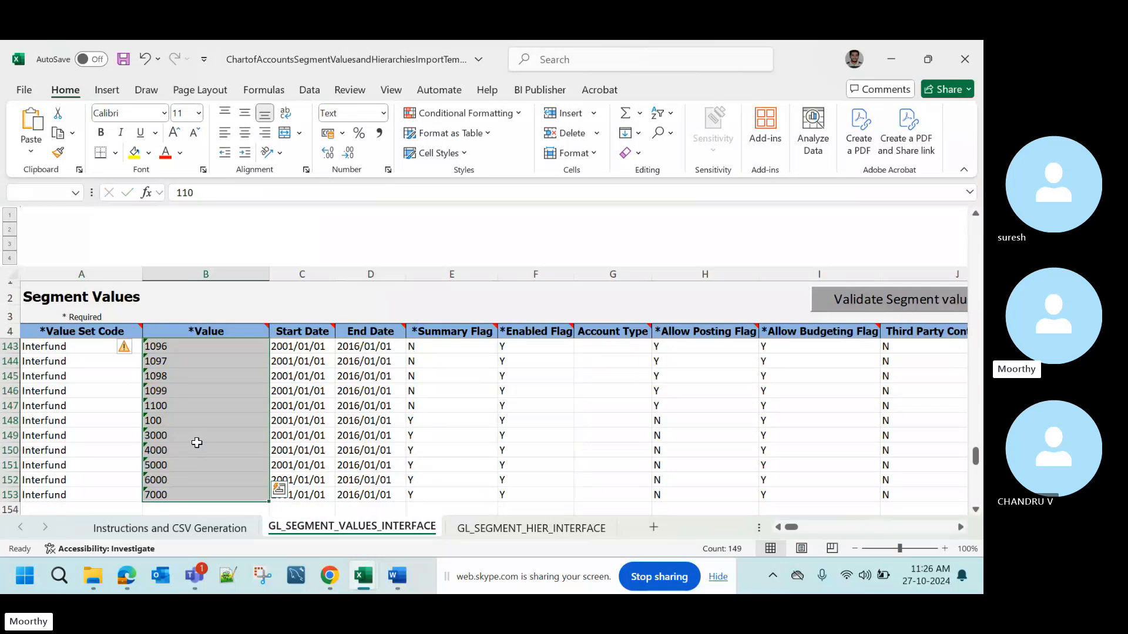
key(ctrl+Up)
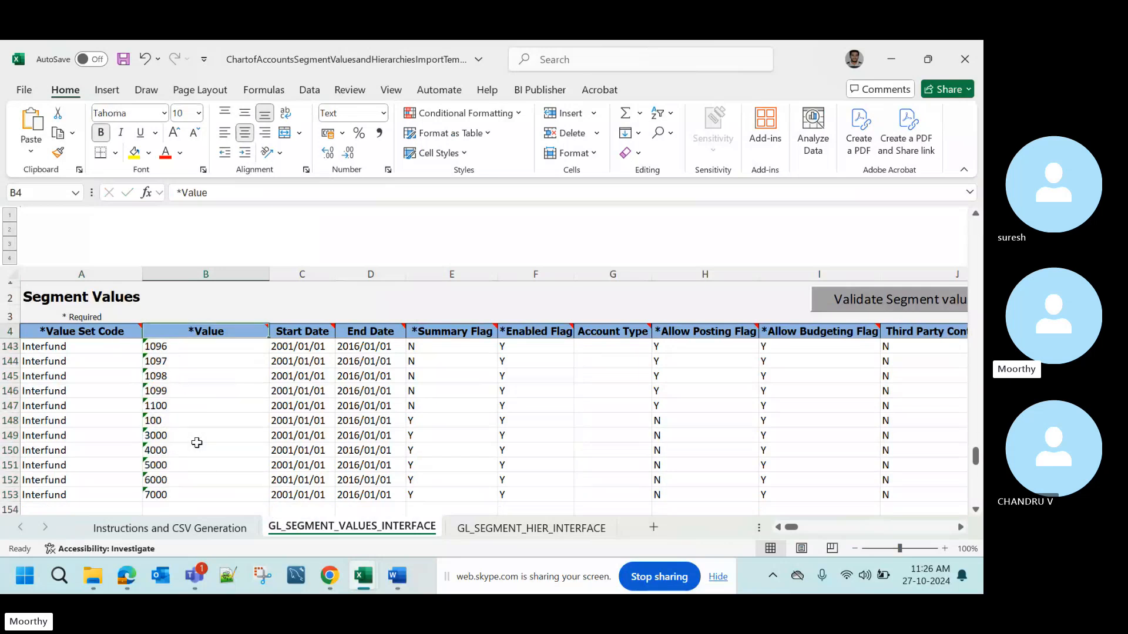
key(Down)
key(Down)
key(ctrl+Down)
key(Up)
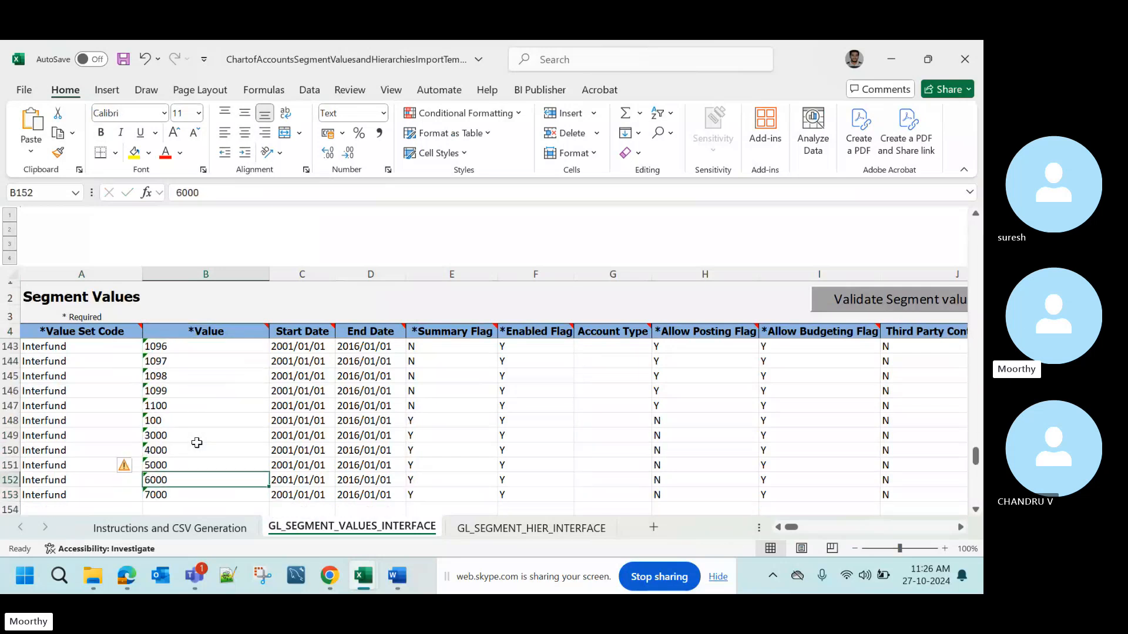
key(ctrl+Up)
key(Down)
key(Down)
key(Up)
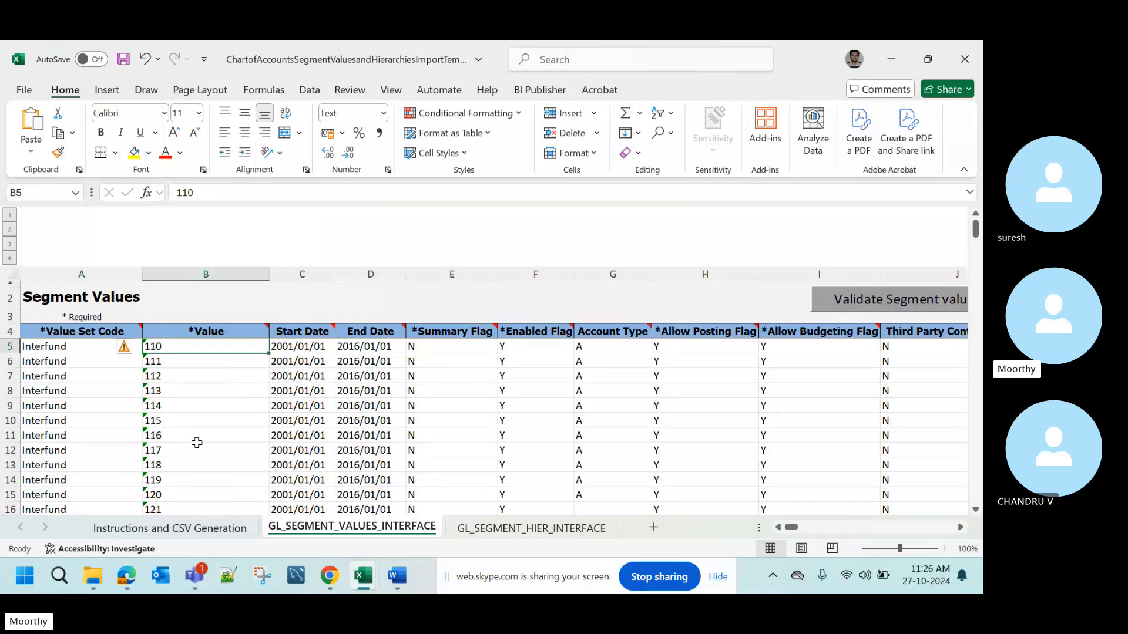
- Fill the value 115 from cell B10 down the Value column to row 153
key(Down)
key(Down)
key(Down)
key(Down)
key(Down)
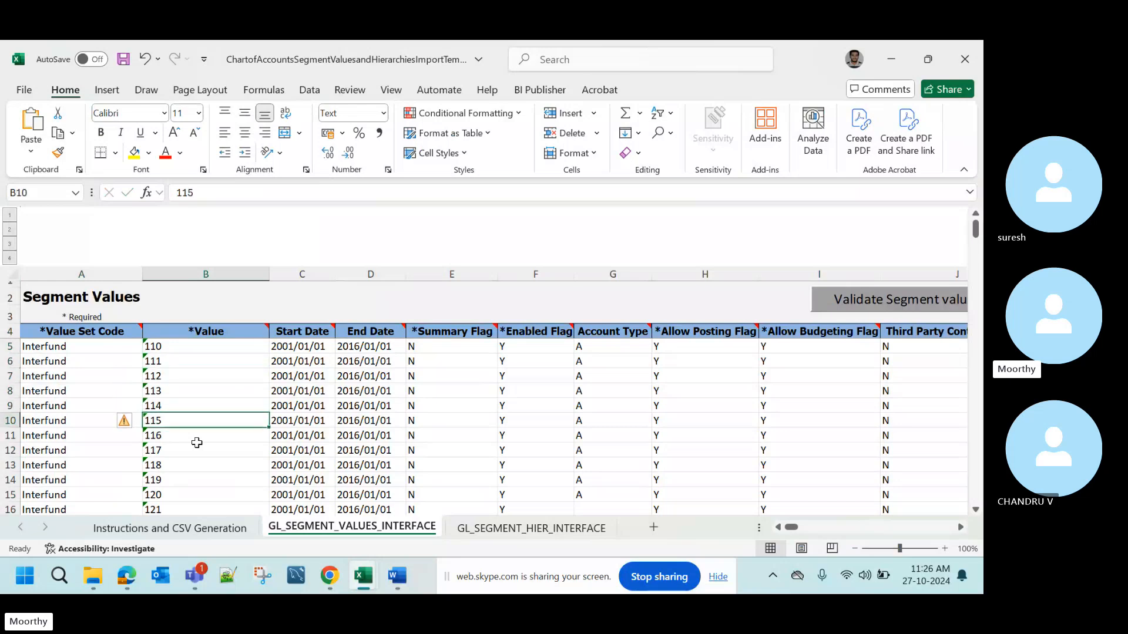
key(ctrl+shift+Down)
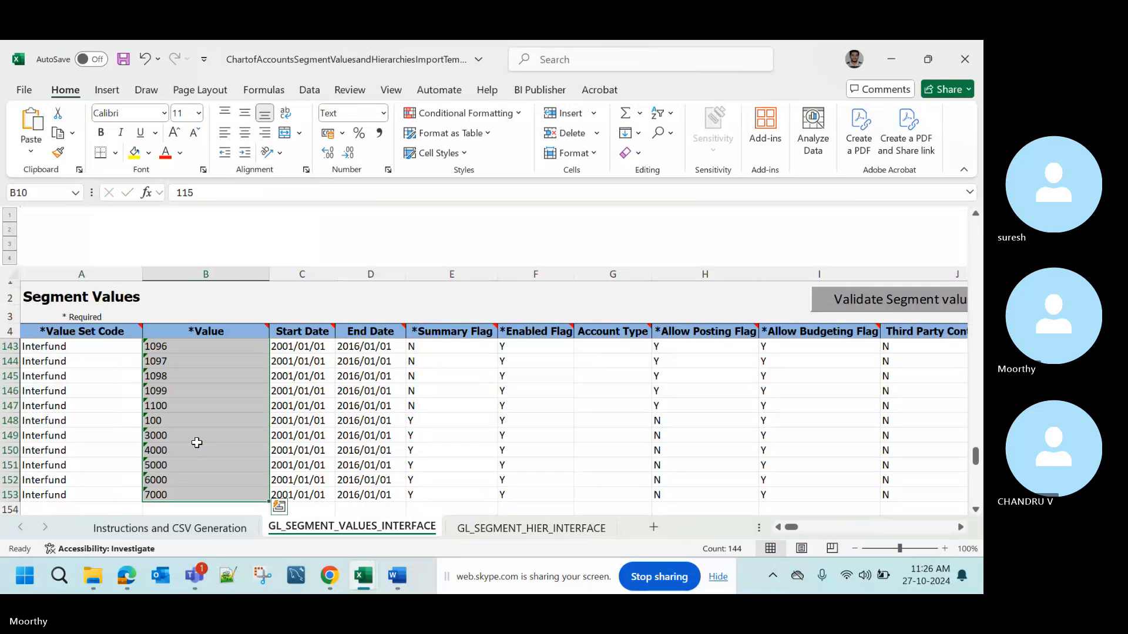
key(ctrl+d)
key(Up)
key(Down)
key(ctrl+Up)
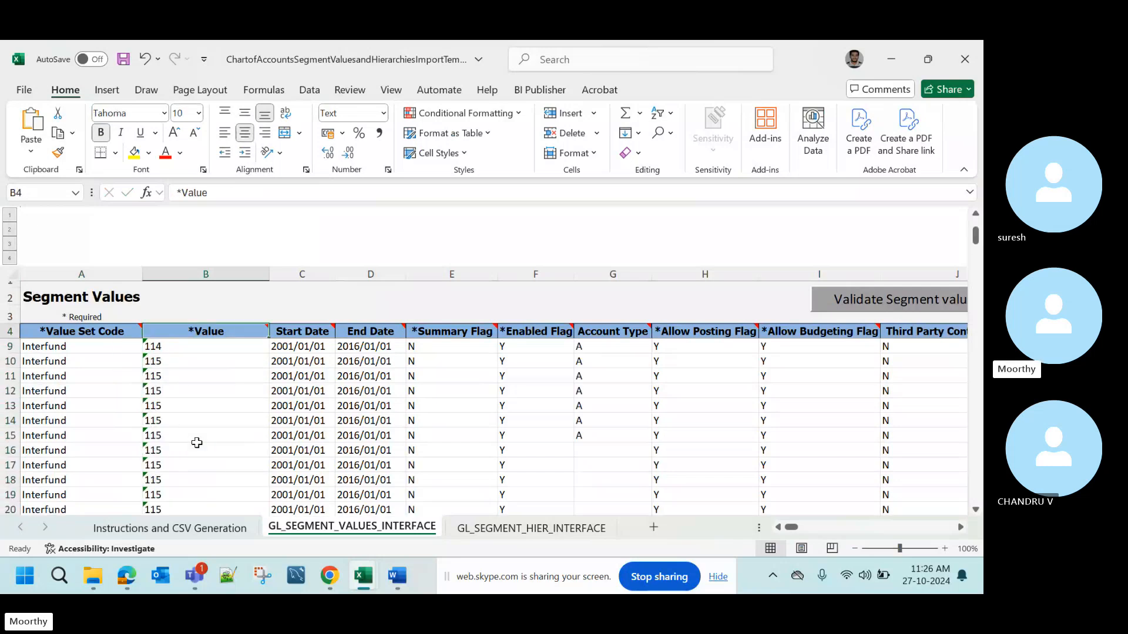
- Delete the entire rows 10 to 153, keeping only the segment values 110 to 114
key(Down)
key(Down)
key(Up)
key(Up)
key(Up)
key(Down)
key(Down)
key(Down)
key(Down)
key(Down)
key(Down)
key(Down)
key(Down)
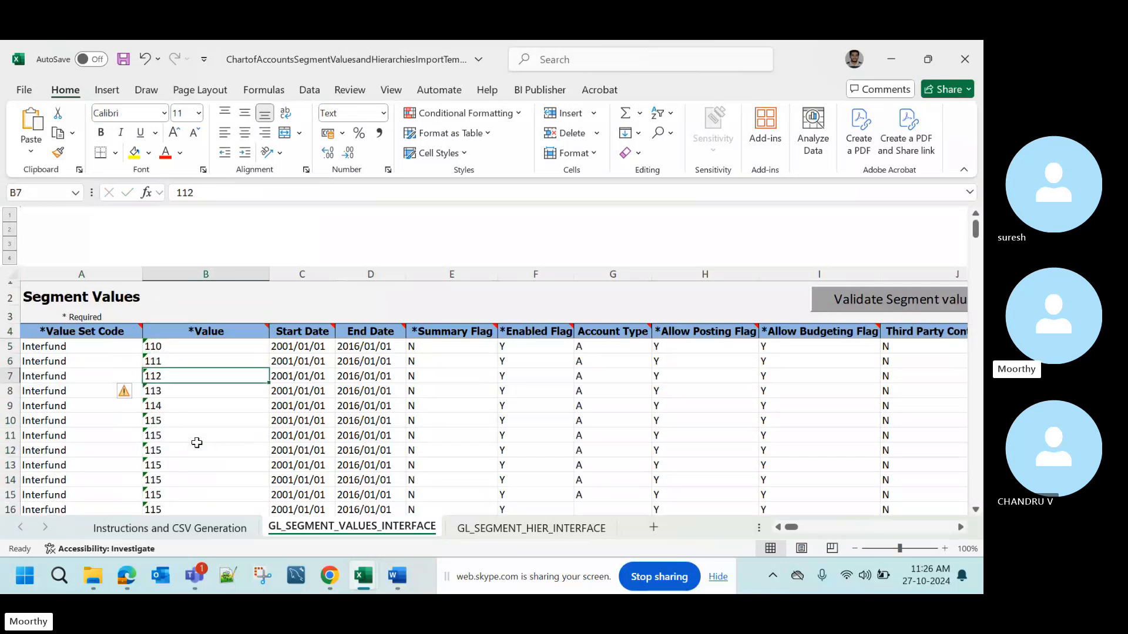
key(Up)
key(shift+space)
key(ctrl+shift+Down)
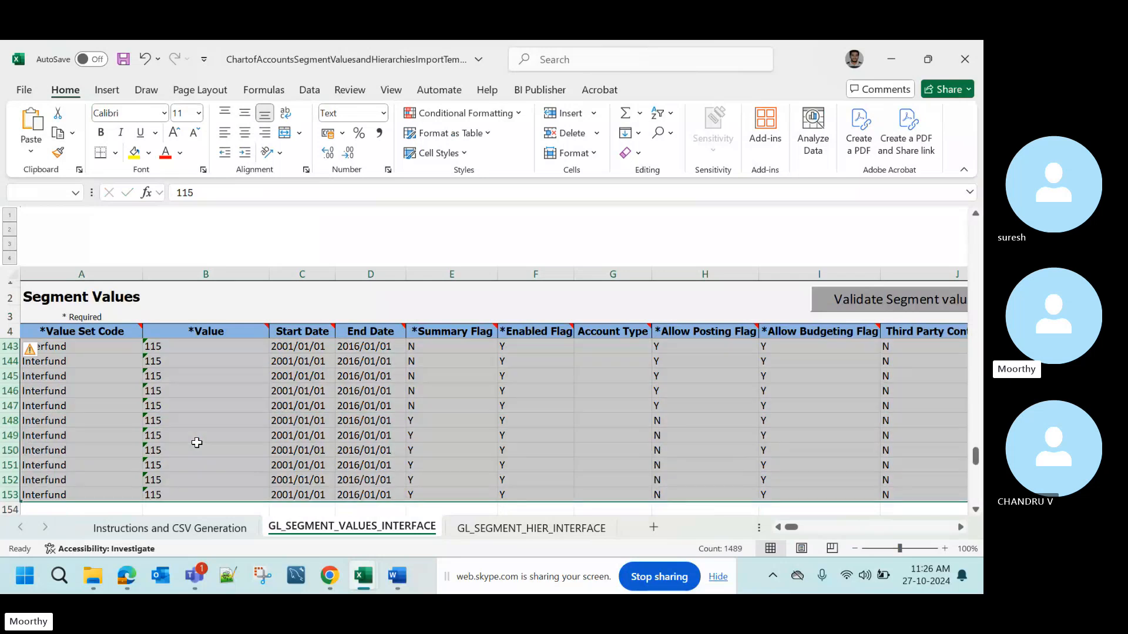
key(ctrl+minus)
key(Up)
key(Up)
key(Up)
key(Up)
key(Up)
key(Up)
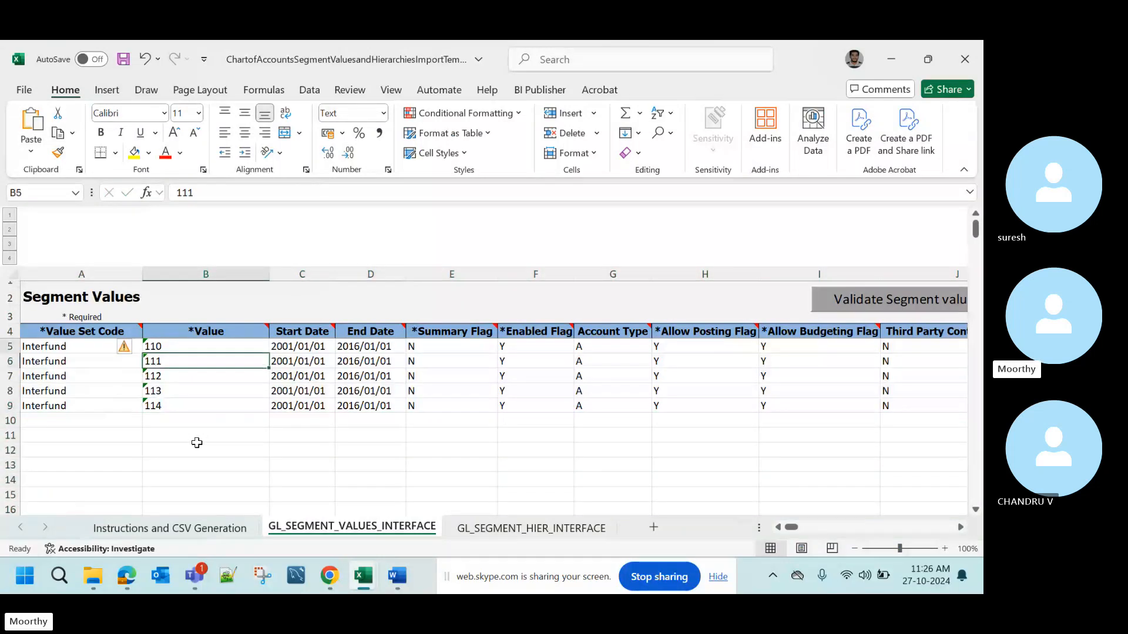
key(Down)
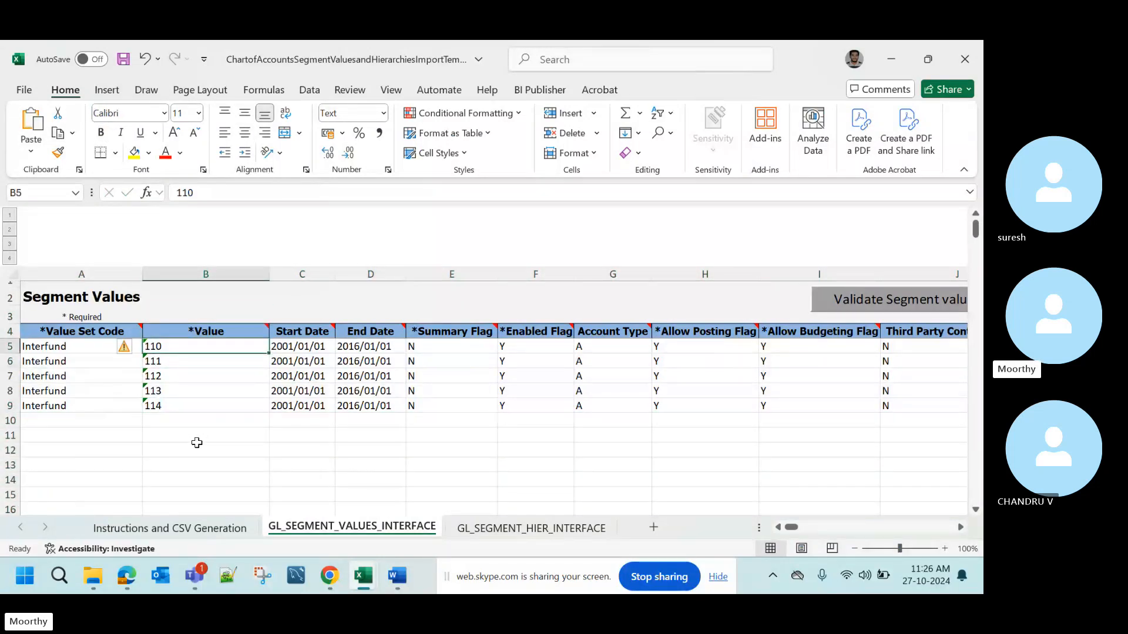
key(Right)
key(Left)
key(Down)
key(Down)
key(Up)
key(Up)
key(Right)
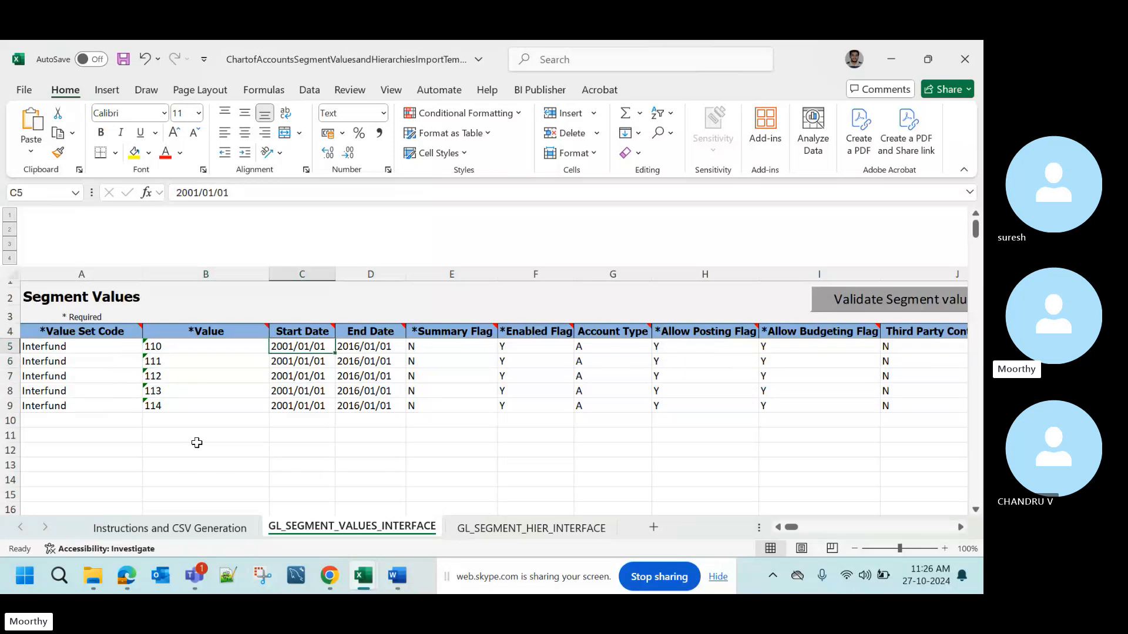
key(Left)
key(F2)
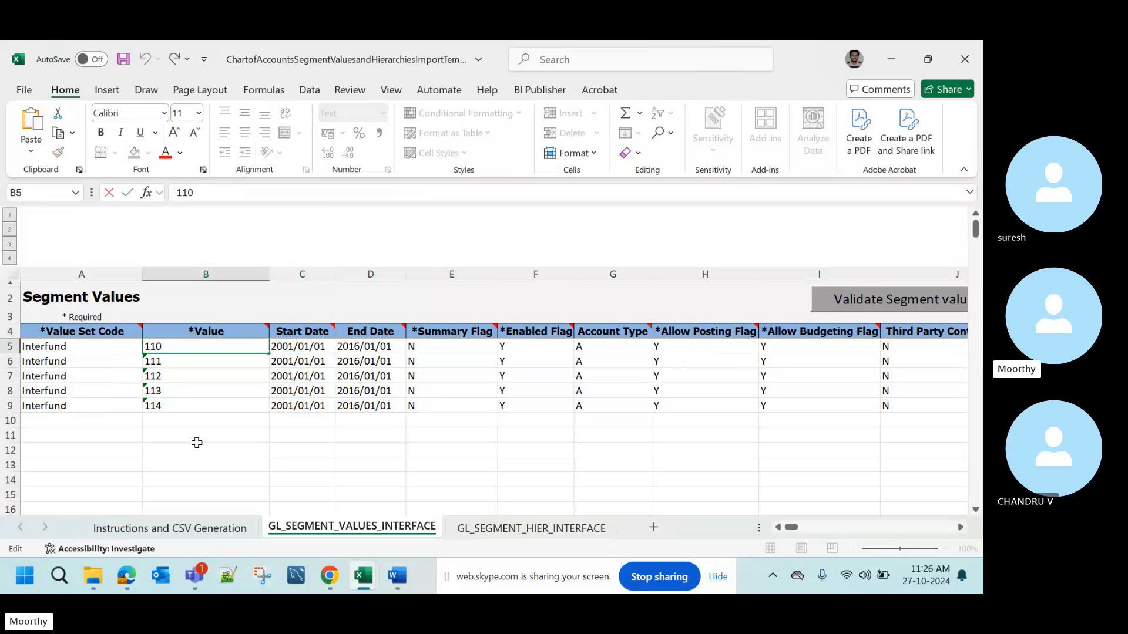
key(Escape)
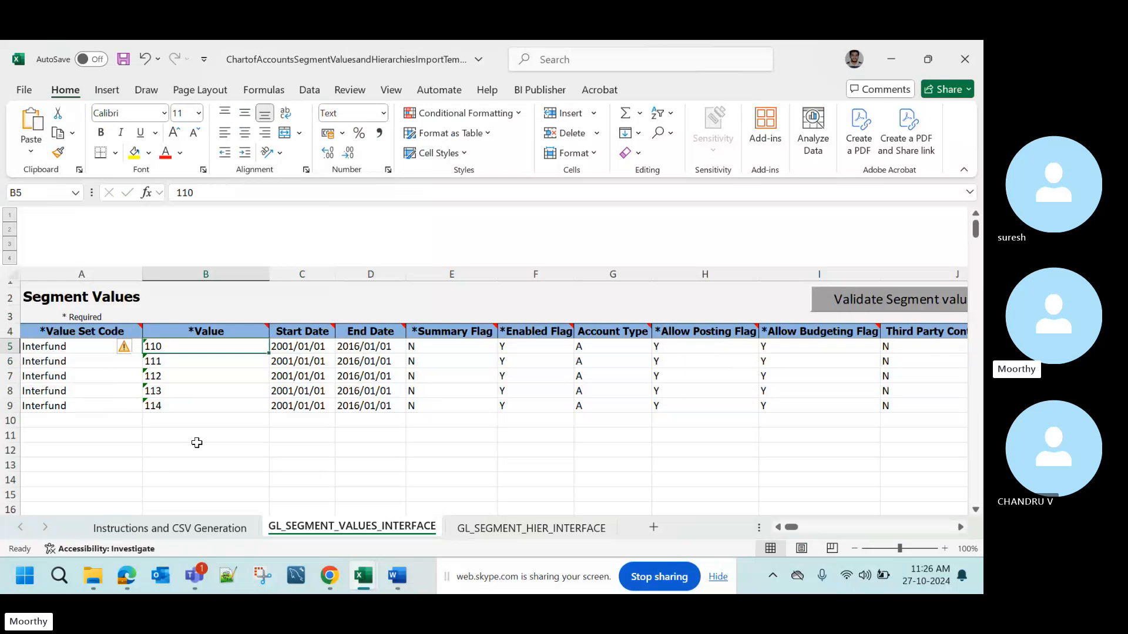
- Clear the Start Date and End Date entries for the five segment values in rows 5 to 9
key(Right)
key(shift+Down)
key(shift+Down)
key(shift+Down)
key(shift+Down)
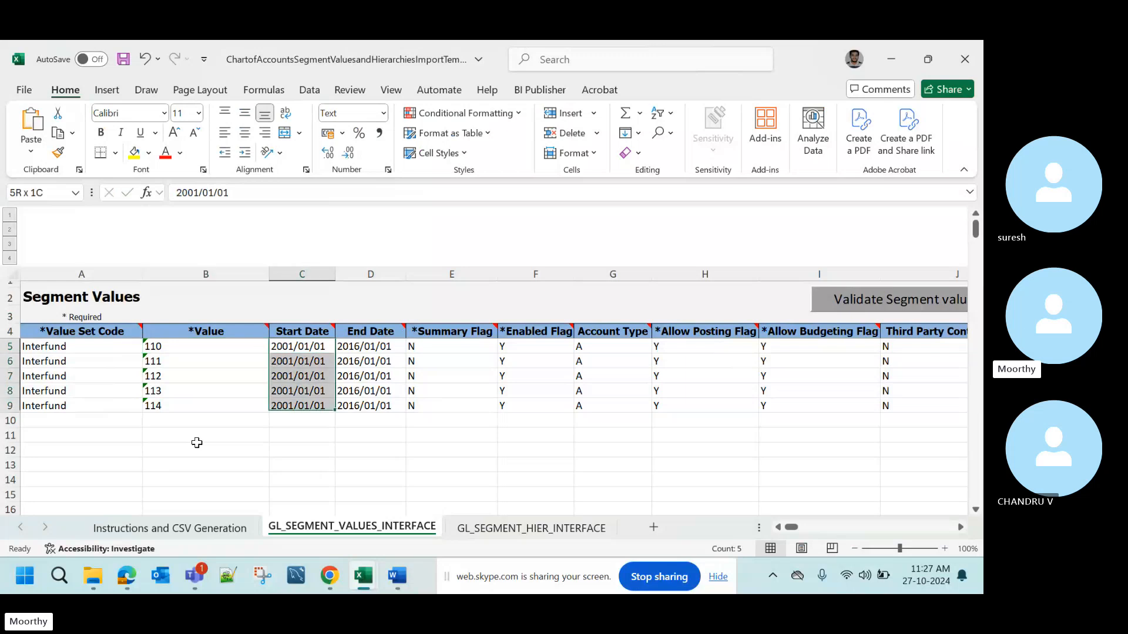
key(shift+Right)
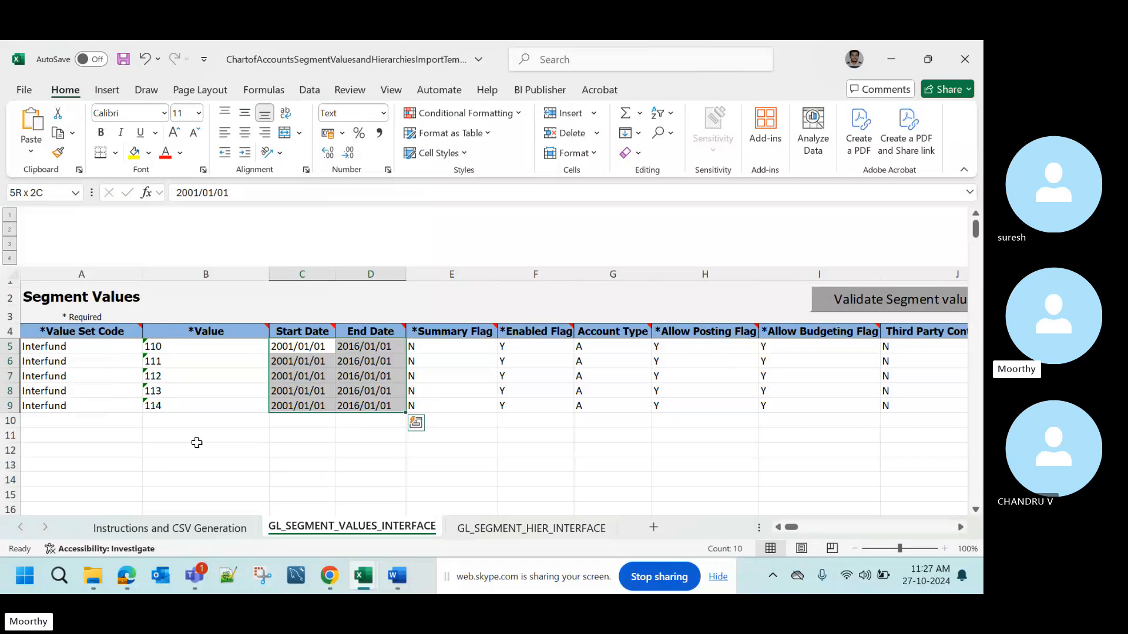
key(Delete)
- Examine the flag settings of the first segment value from Summary Flag across to Third Party Control Account
key(Up)
key(Right)
key(Right)
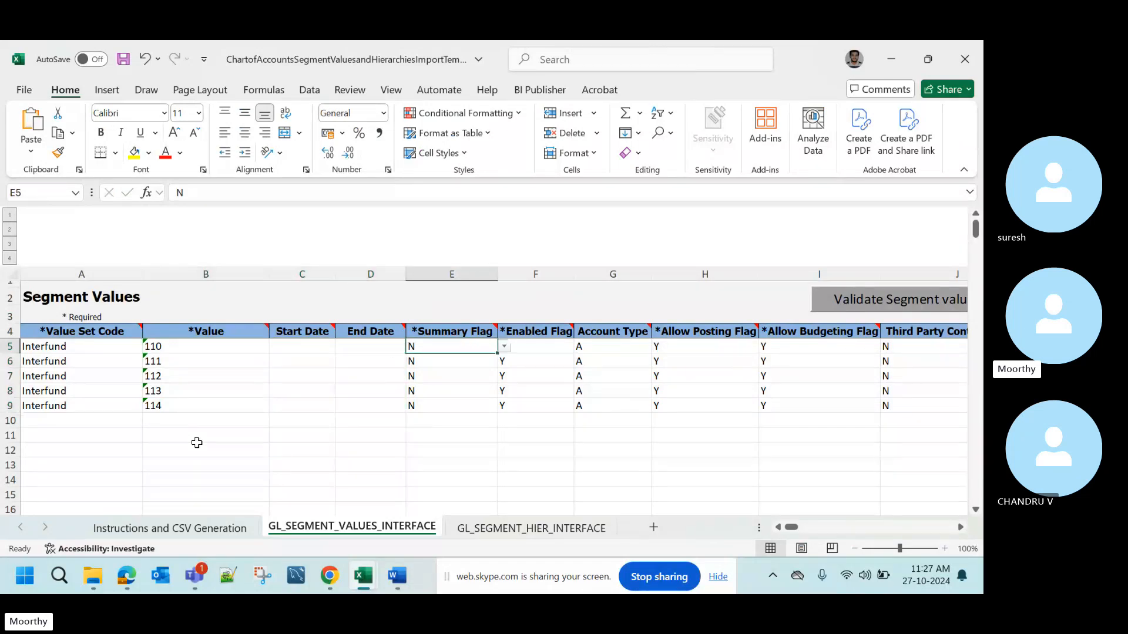
key(Down)
key(Up)
key(Down)
key(Right)
key(Right)
key(Right)
key(Right)
key(Right)
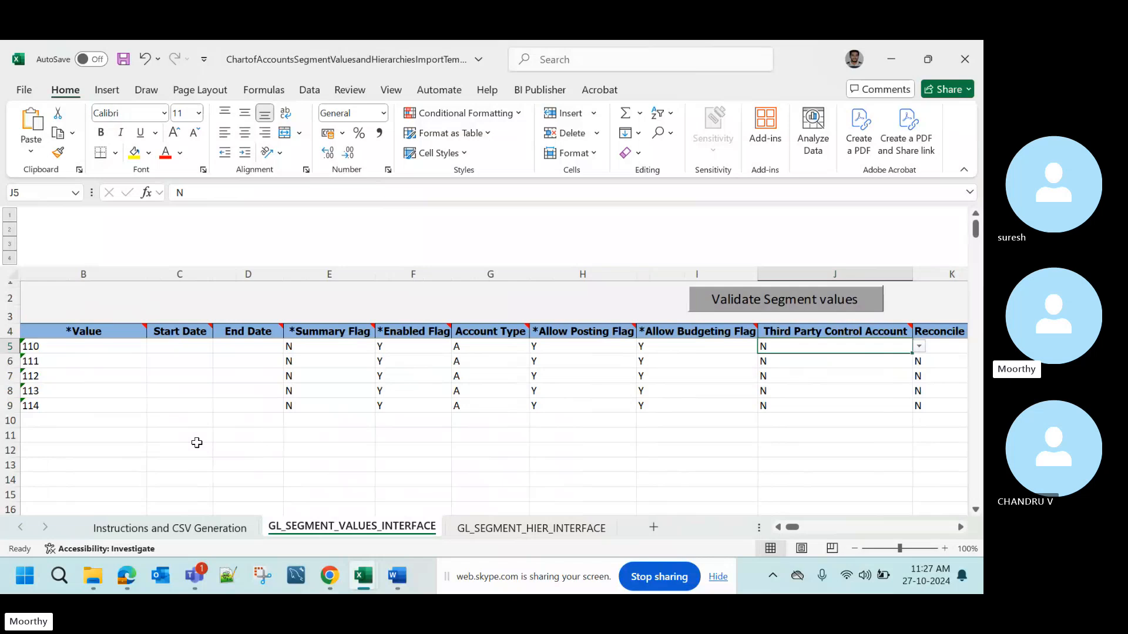
key(Left)
key(Left)
key(Left)
key(Left)
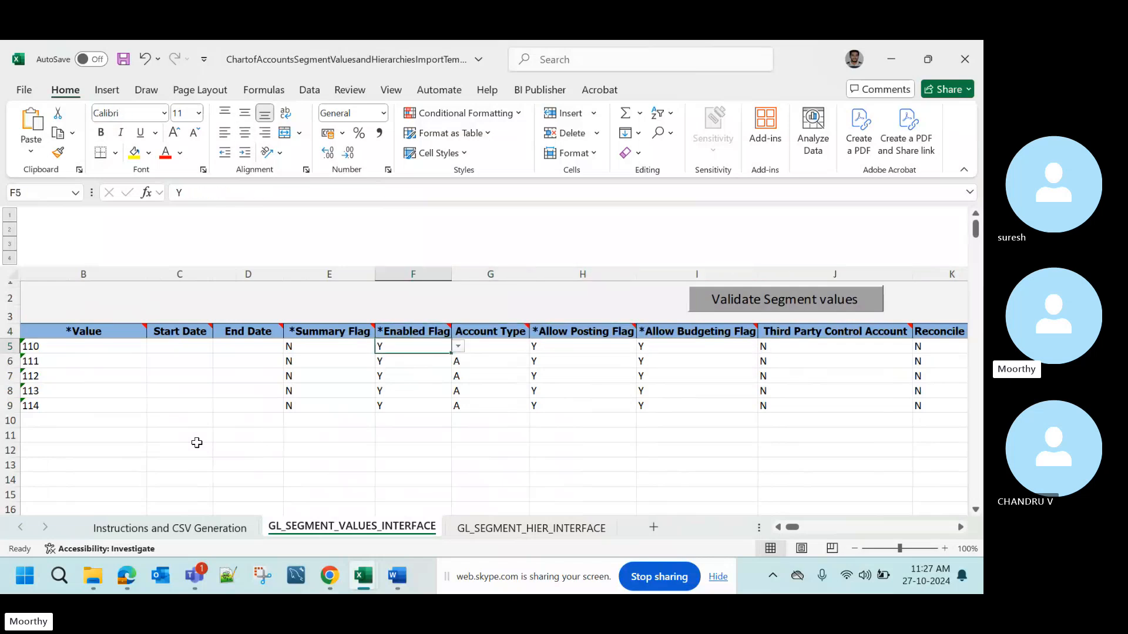
- Check the Enabled Flag entries in rows 5 to 9 and return to the first Value Set Code
key(shift+Down)
key(shift+Down)
key(shift+Down)
key(shift+Down)
key(Up)
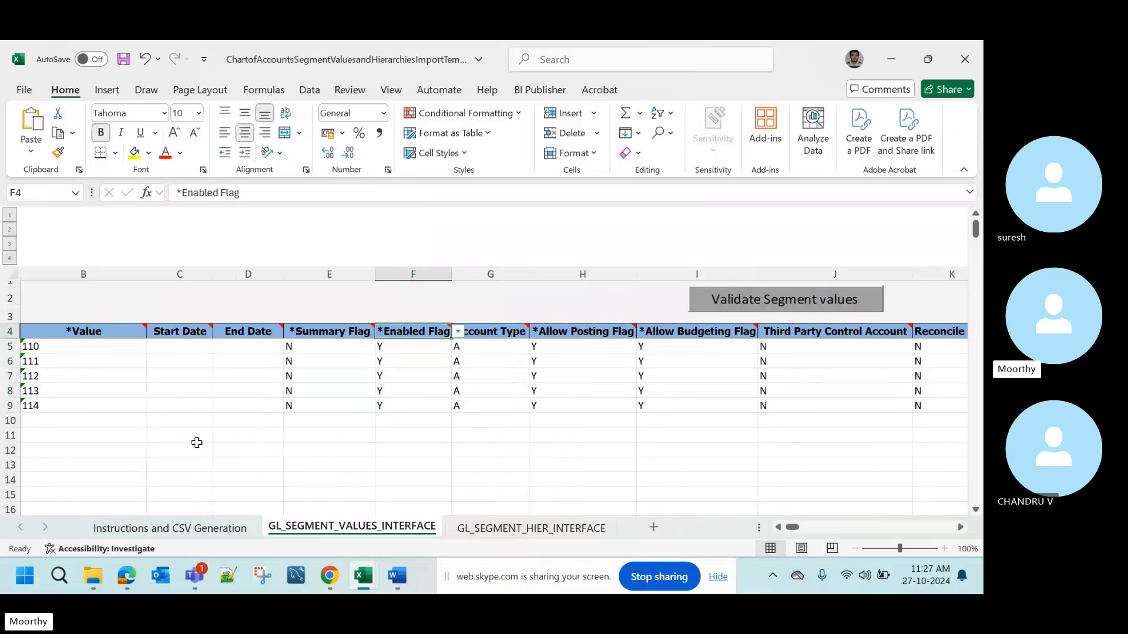
key(Down)
key(Right)
key(Left)
key(Left)
key(Left)
key(Left)
key(Left)
key(Left)
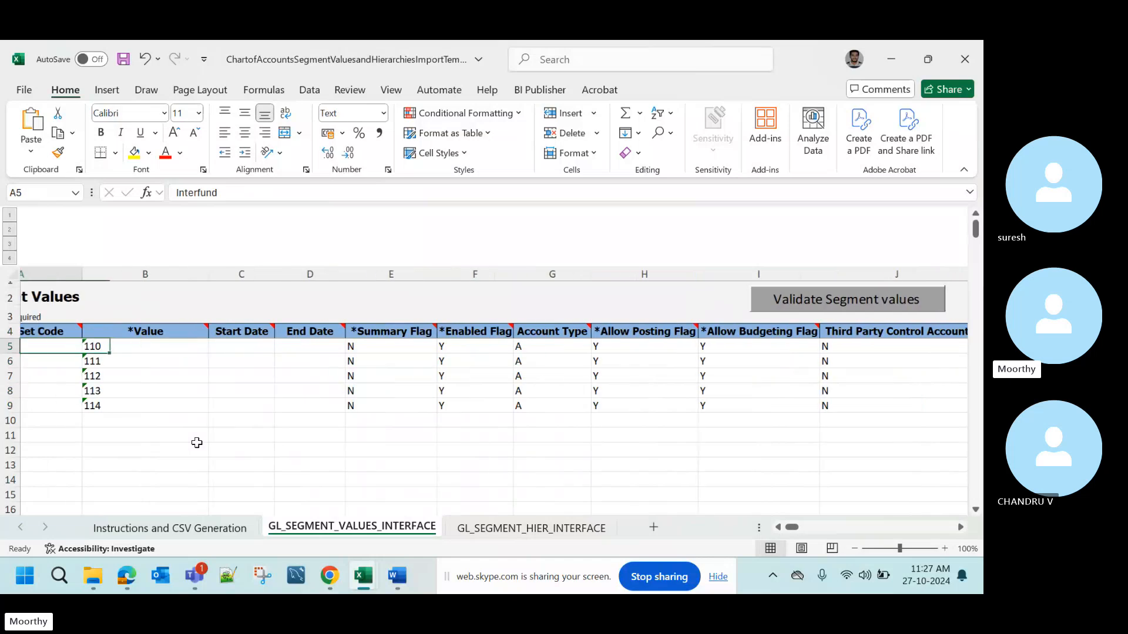
- Clear the Account Type entries for the five segment values in rows 5 to 9
key(Right)
key(Right)
key(Right)
key(Right)
key(Right)
key(Right)
key(shift+Down)
key(shift+Down)
key(shift+Down)
key(shift+Down)
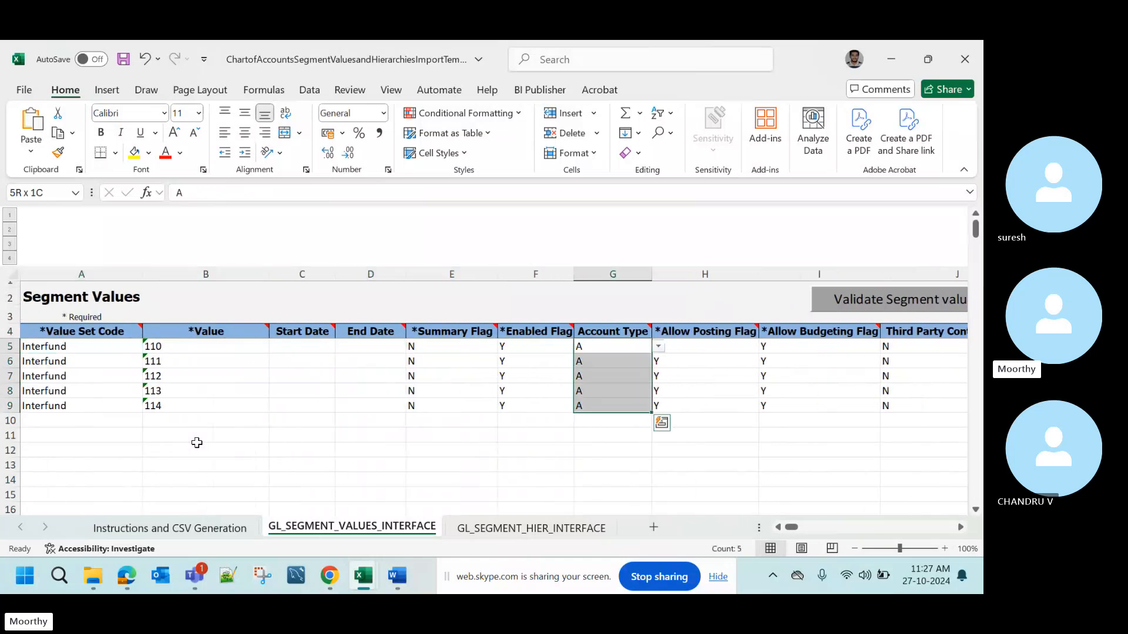
key(Delete)
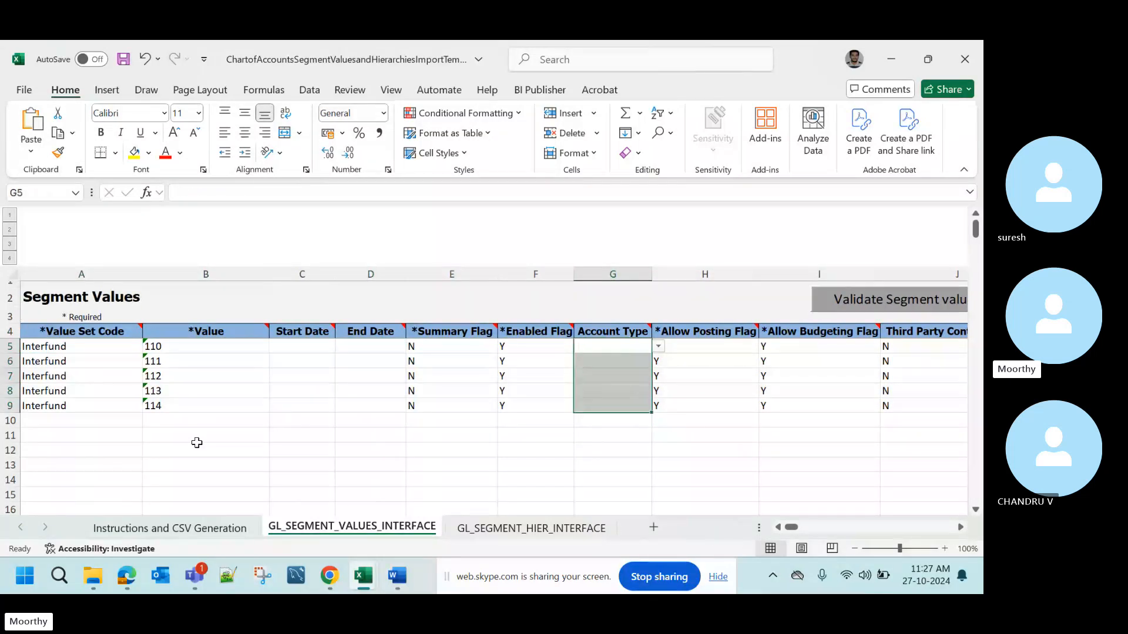
- Review the column headings around Account Type and the first row's settings across to Reconcile Flag
key(Left)
key(Up)
key(Left)
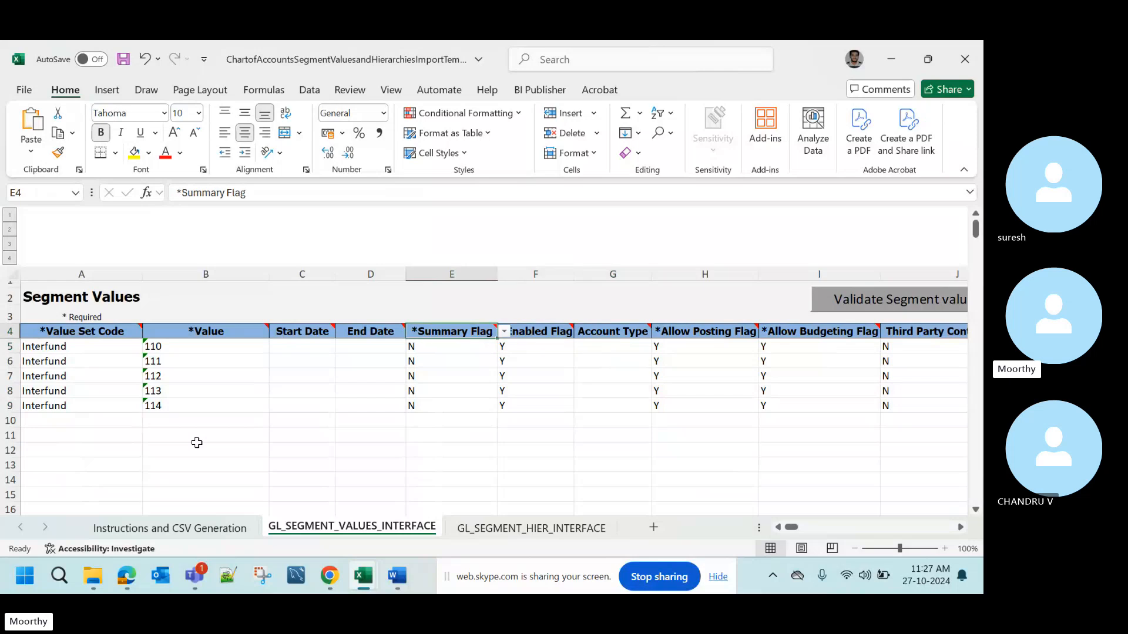
key(Left)
key(Right)
key(Right)
key(Right)
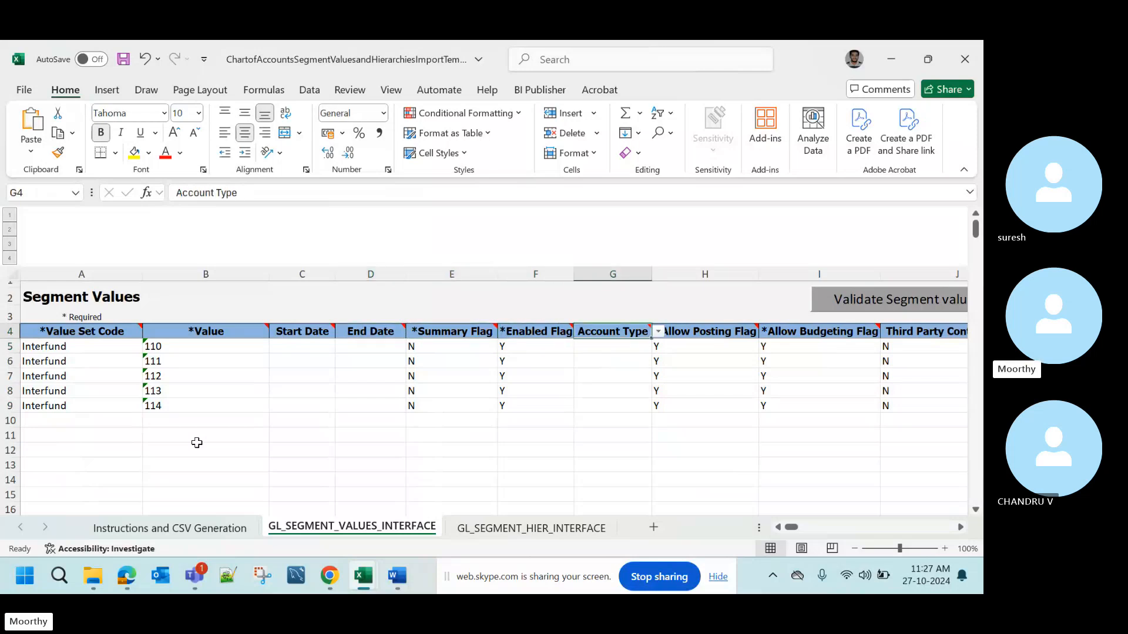
key(Down)
key(Right)
key(Right)
key(Right)
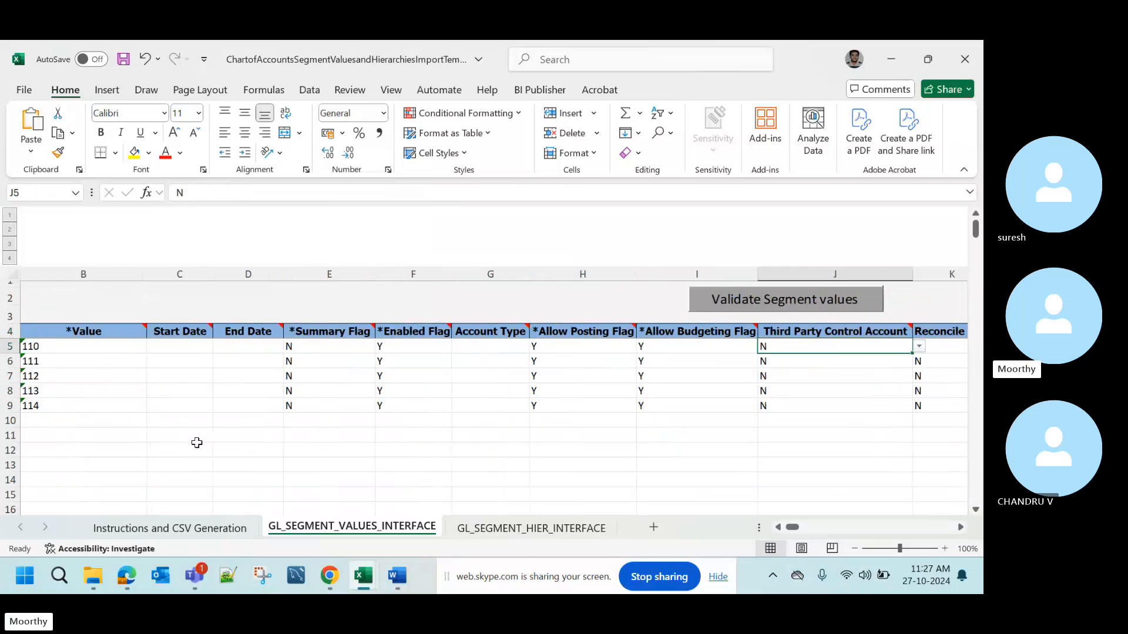
key(Right)
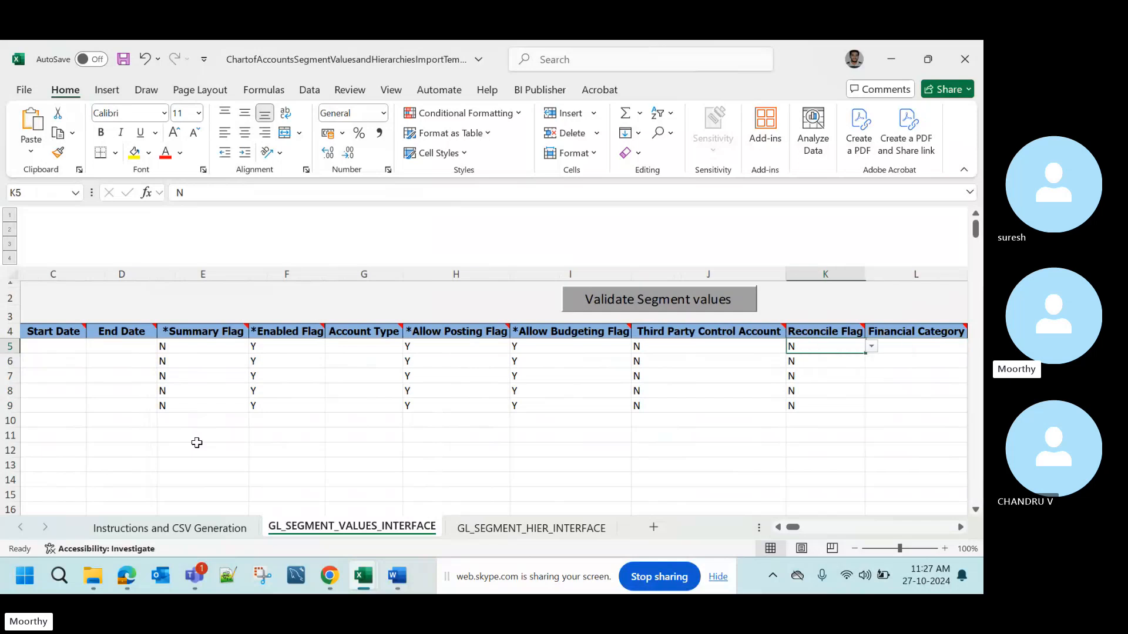
- Examine the first segment value's entries from Third Party Control Account across to the Description US and Description AR columns
key(Left)
key(Right)
key(Right)
key(Right)
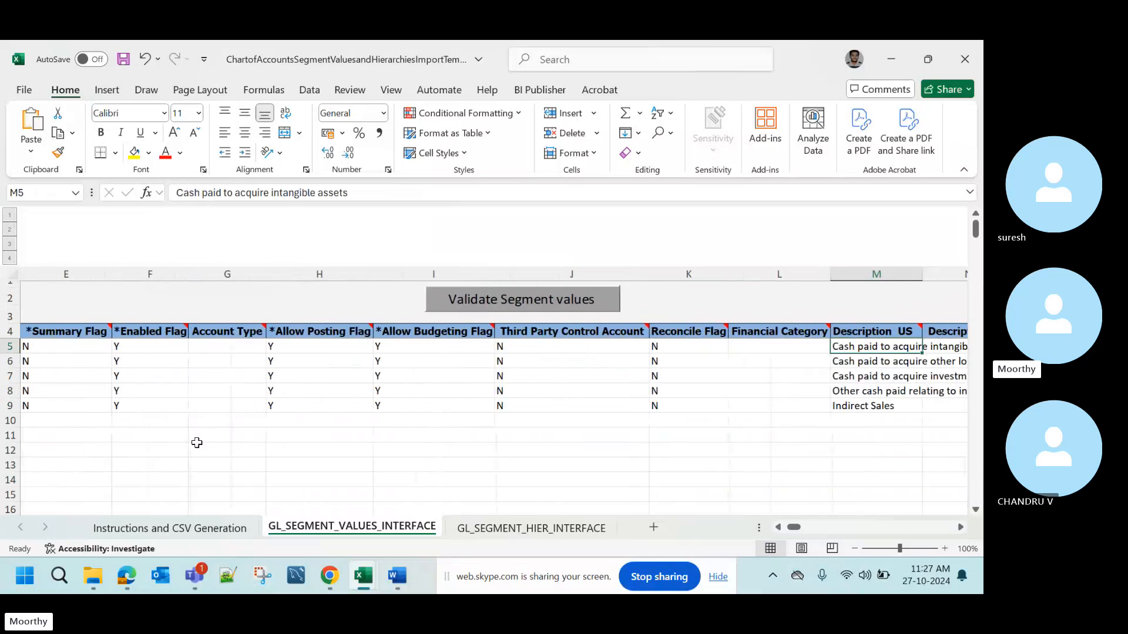
key(Left)
key(Left)
key(Left)
key(Right)
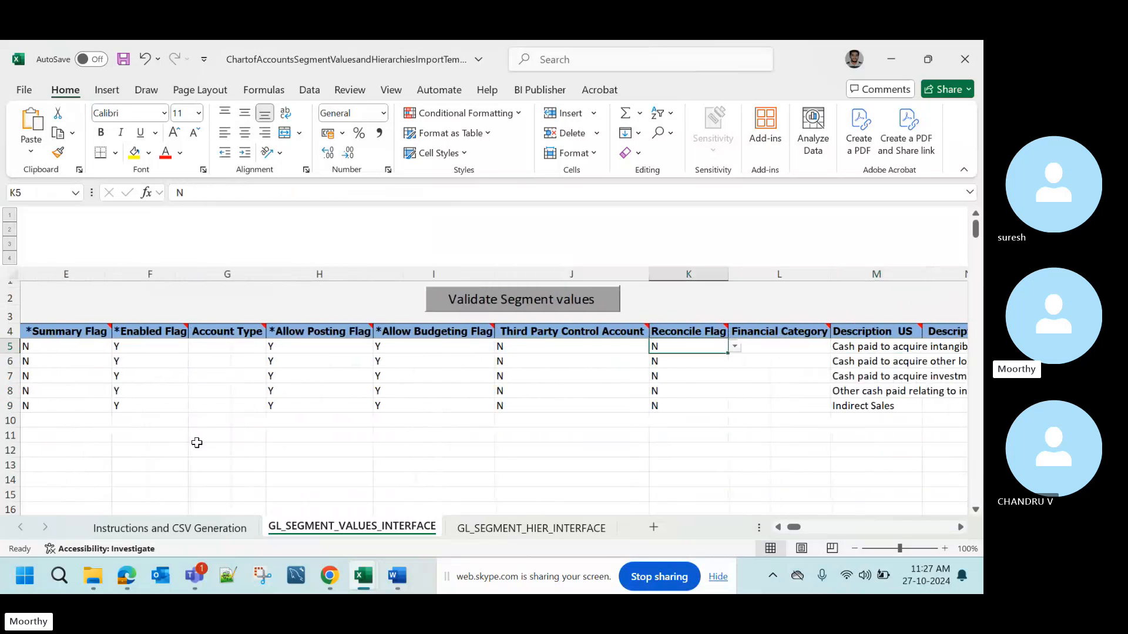
key(Right)
key(Right)
key(Right)
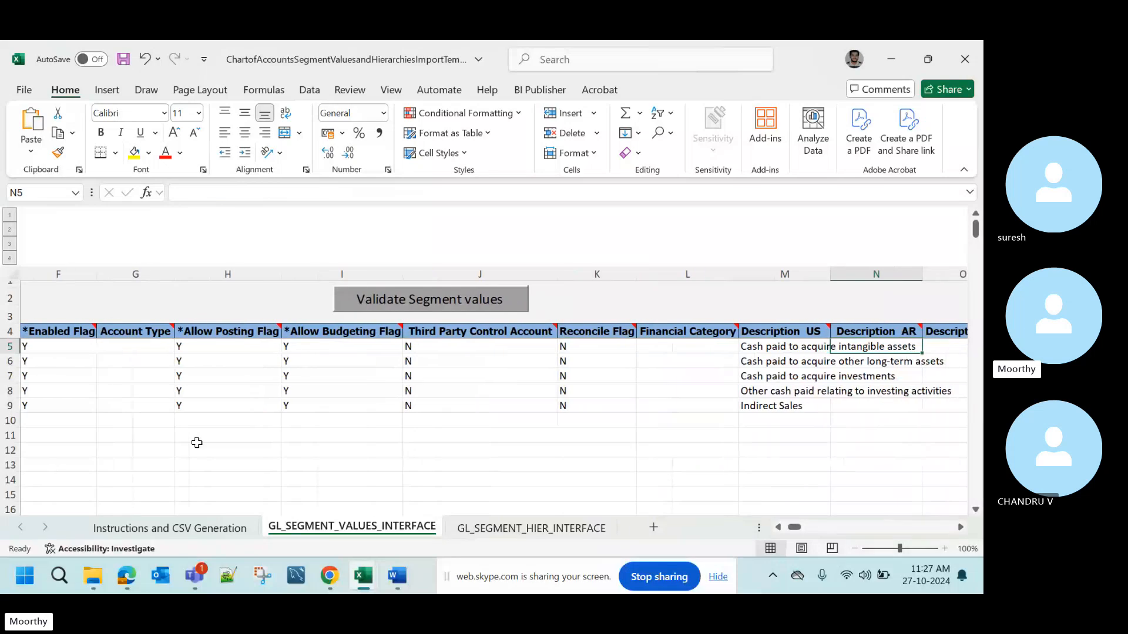
key(Left)
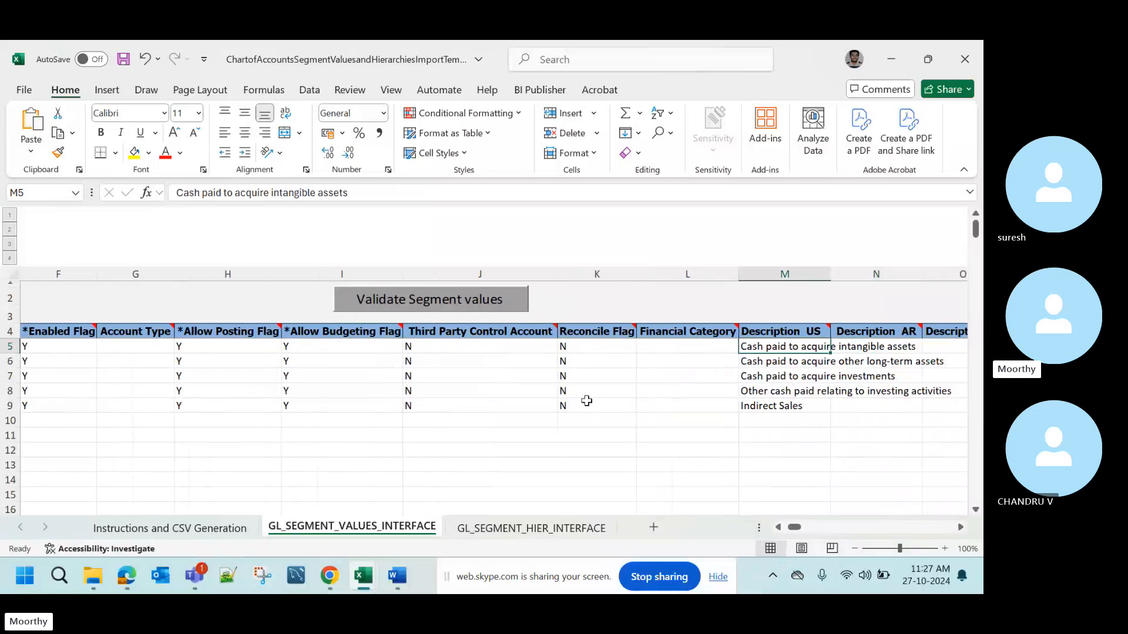
- Widen the Description US column to fit its text, then check the other language description columns and return to the first value
double_click(830, 275)
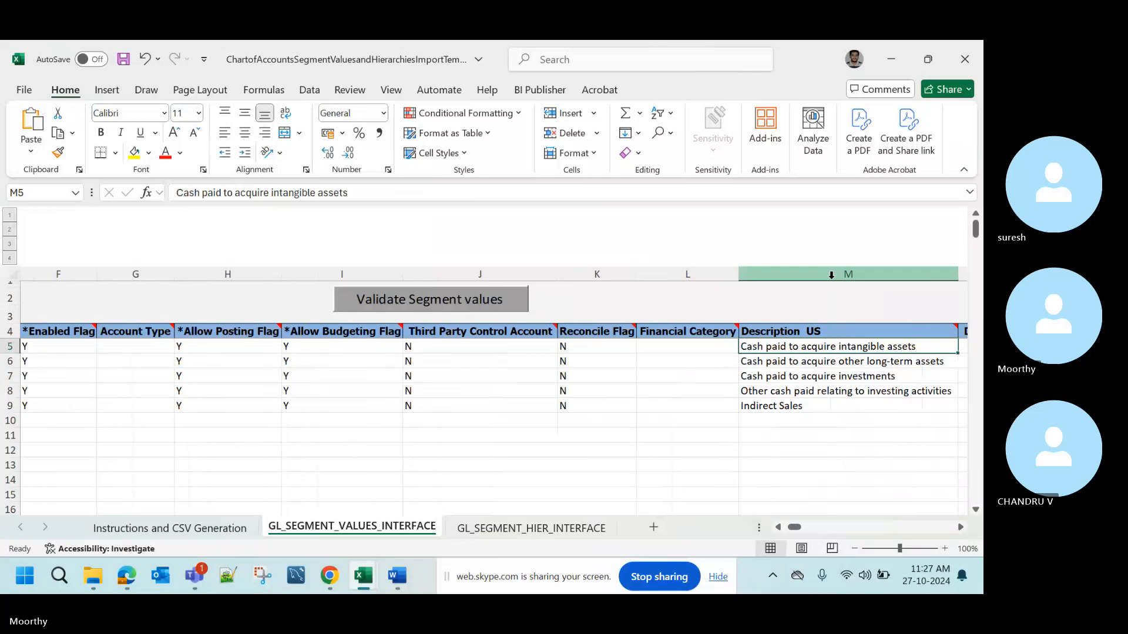
key(Right)
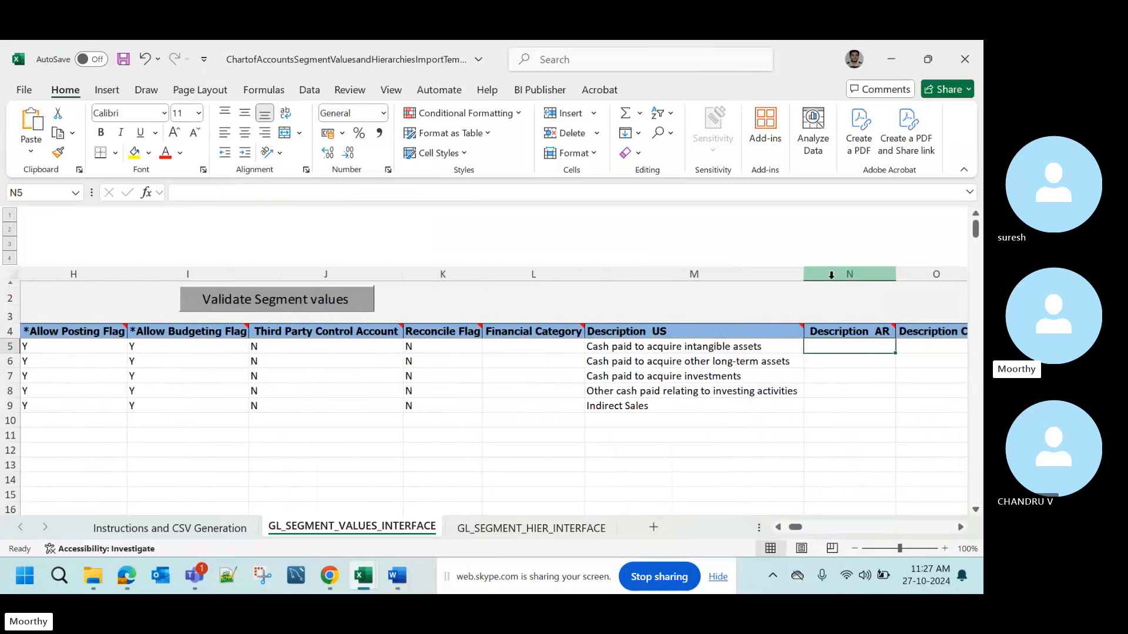
scroll(831, 275, right, 2)
key(Left)
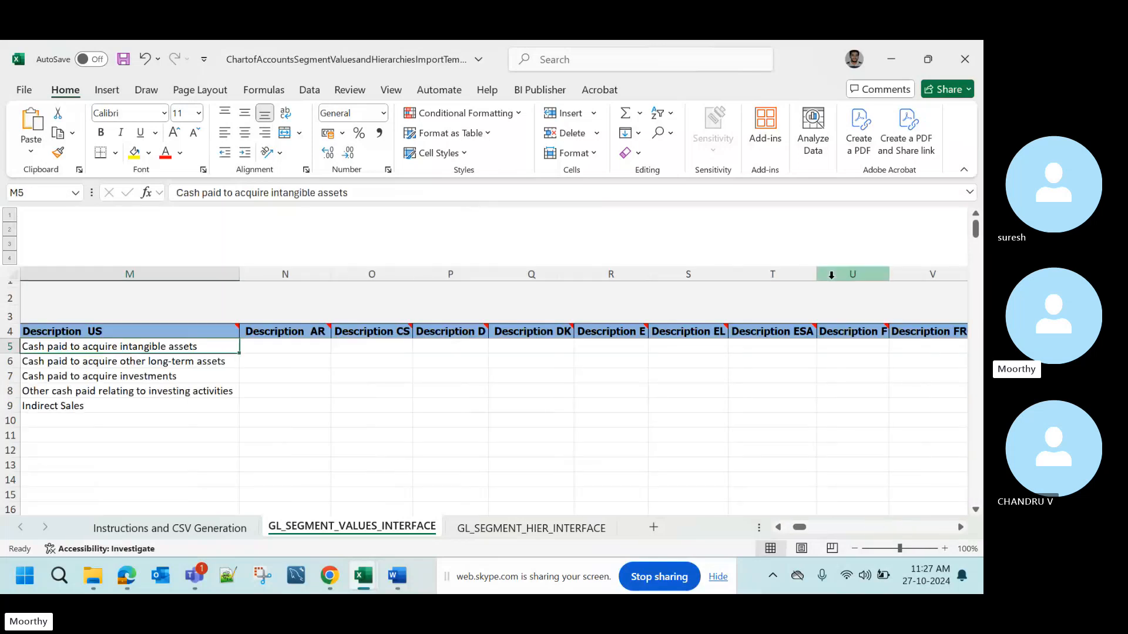
scroll(832, 275, left, 1)
key(Home)
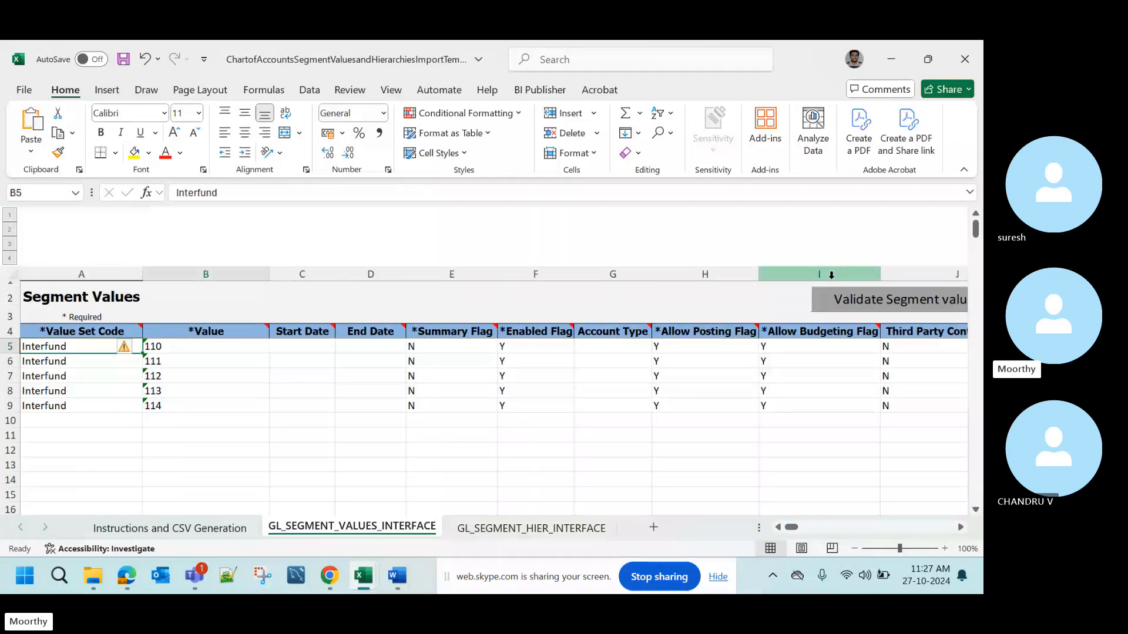
- Add filters to the row 4 headers and check which distinct values the Summary Flag column contains
key(Up)
key(Right)
key(shift+space)
key(ctrl+shift+l)
key(Right)
key(Right)
key(Right)
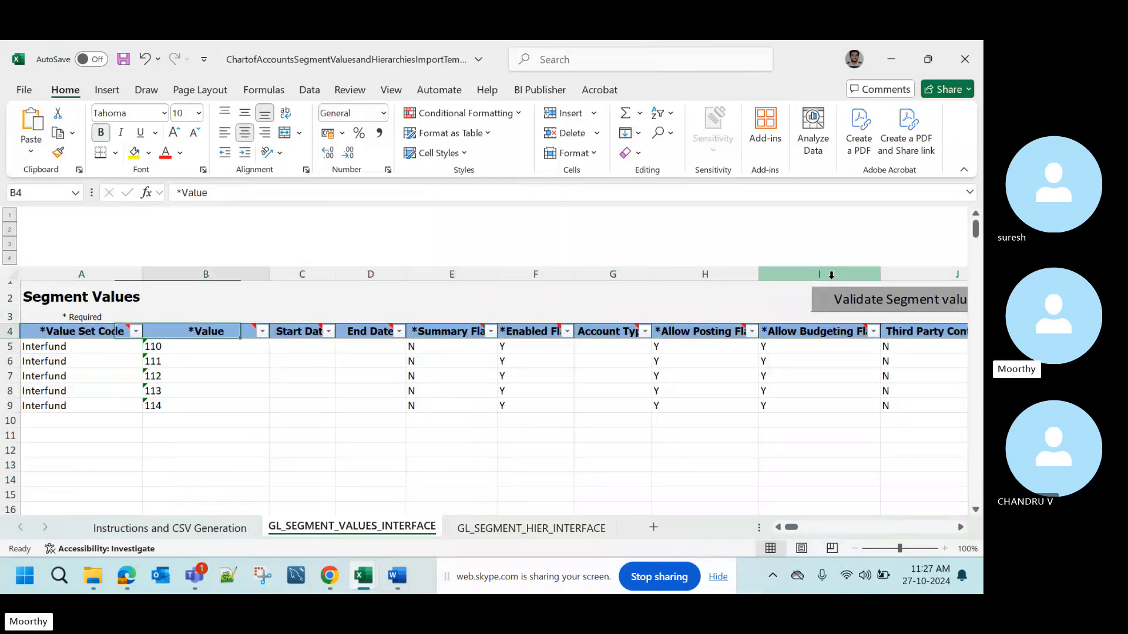
key(alt+Down)
key(Down)
key(Down)
key(Down)
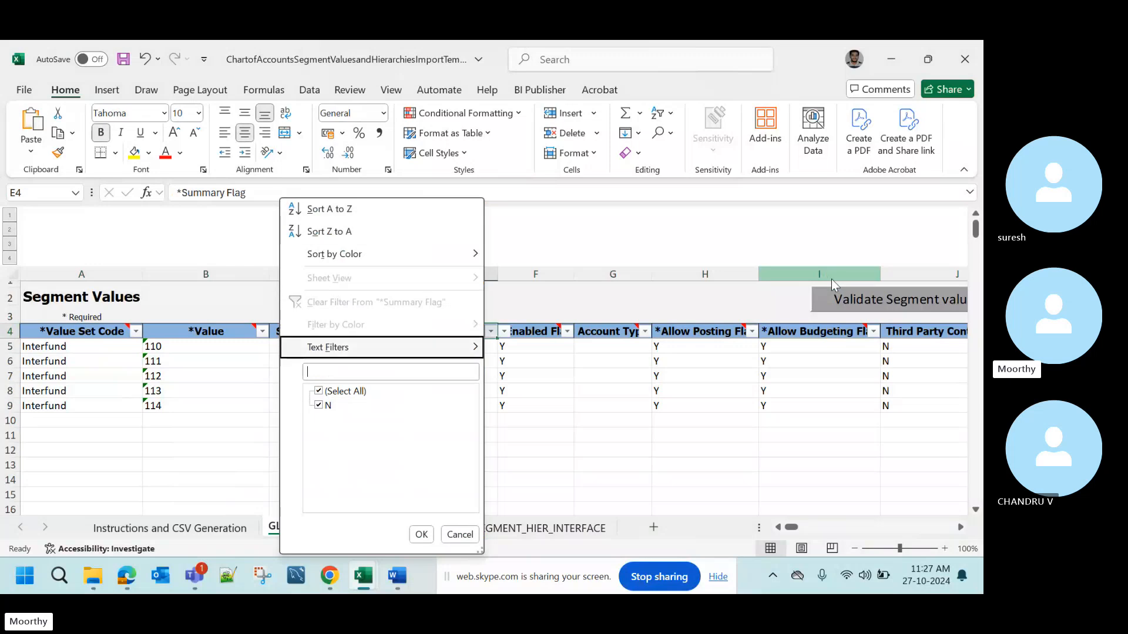
key(Tab)
key(Tab)
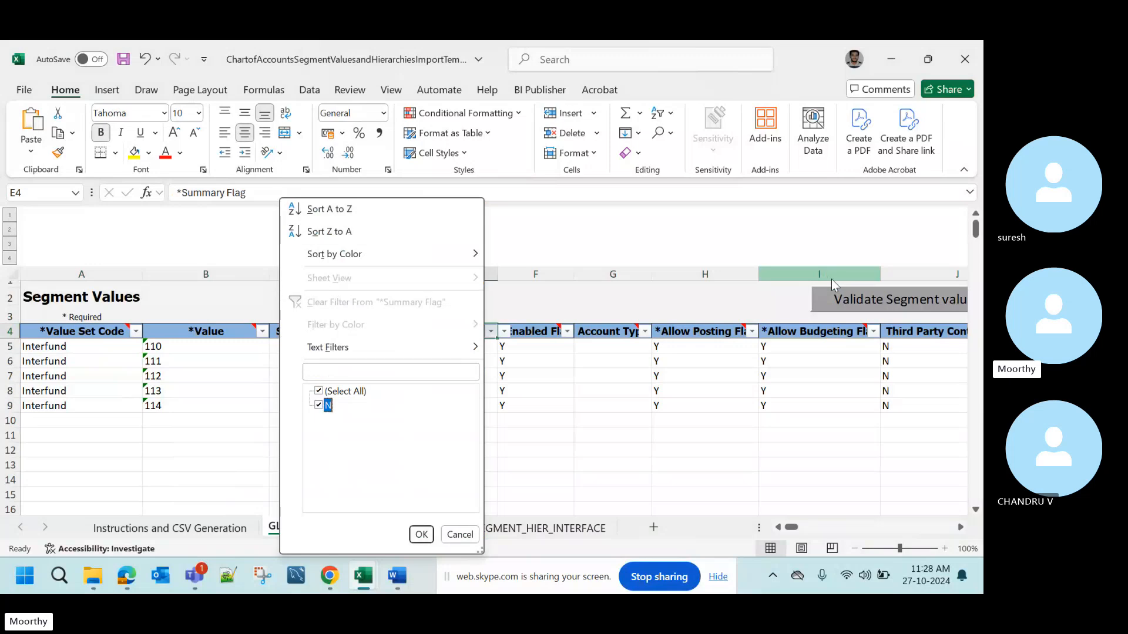
key(Escape)
- Check the filter values of the flag columns from Enabled Flag across to Allow Budgeting Flag
key(Right)
key(Right)
key(Right)
key(Escape)
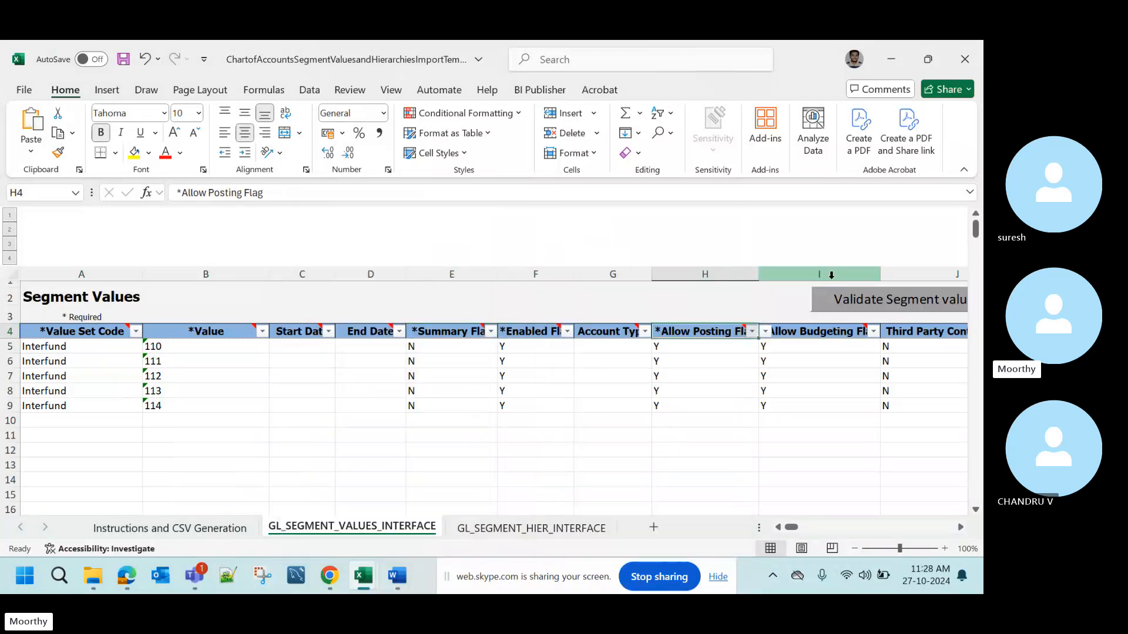
key(Right)
key(alt+Down)
key(Escape)
- Review the flag column headings between Summary Flag and Allow Posting Flag, including the first Summary Flag entry
key(Left)
key(Left)
key(Left)
key(Left)
key(Left)
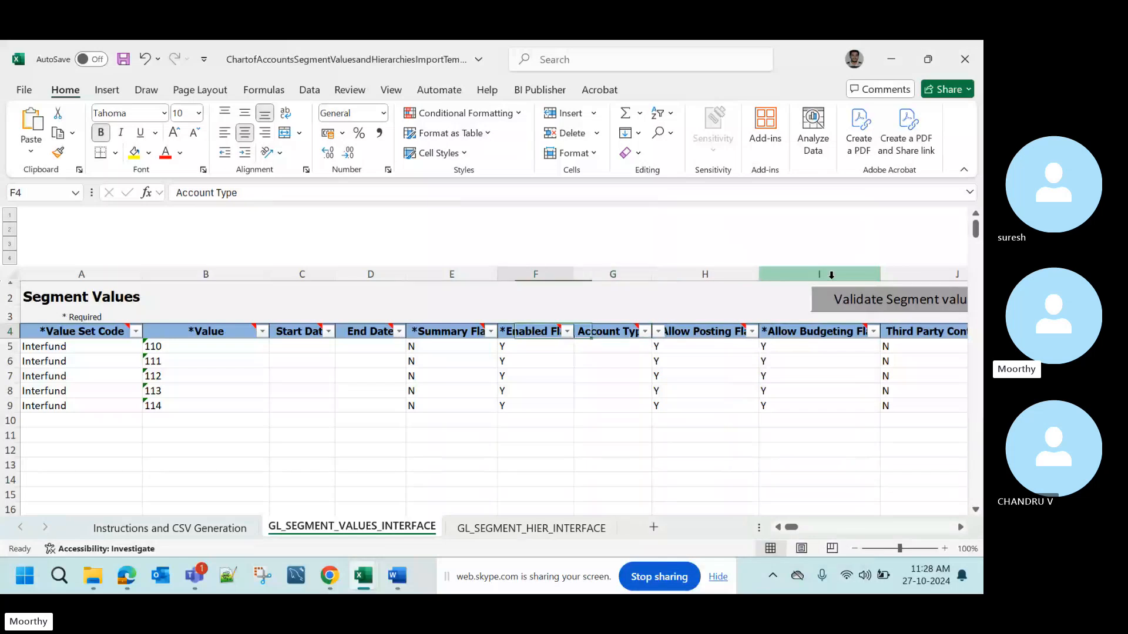
key(Right)
key(Down)
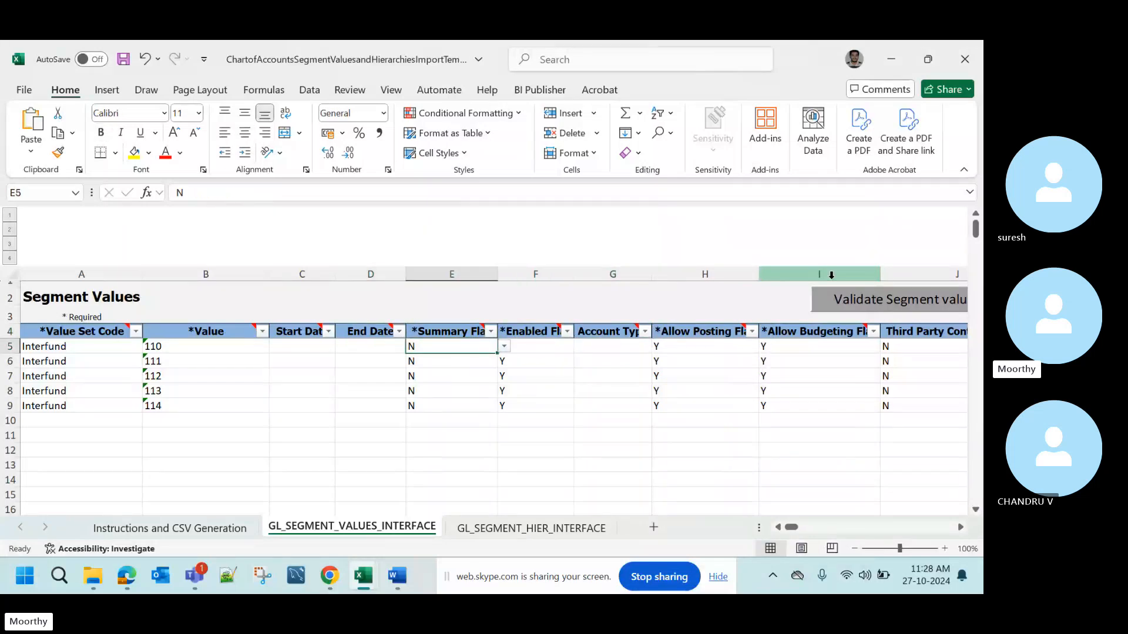
key(Up)
key(Right)
key(Right)
key(Right)
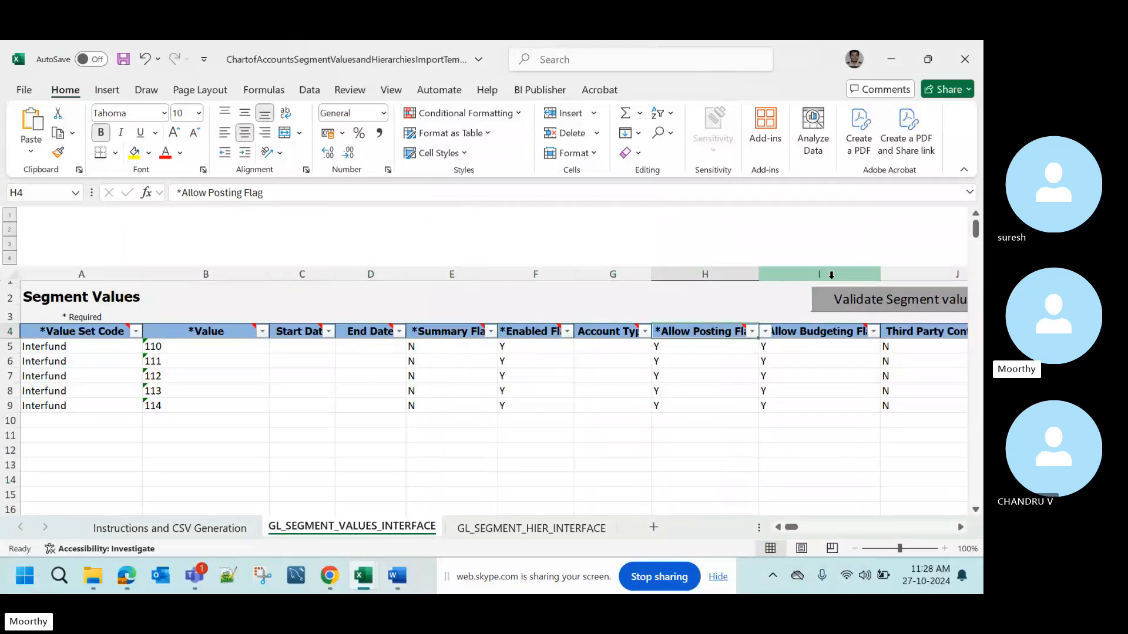
- Remove the filters from the row 4 headers and return to the first Value Set Code entry
key(Left)
key(Left)
key(Left)
key(Left)
key(Left)
key(Left)
key(Left)
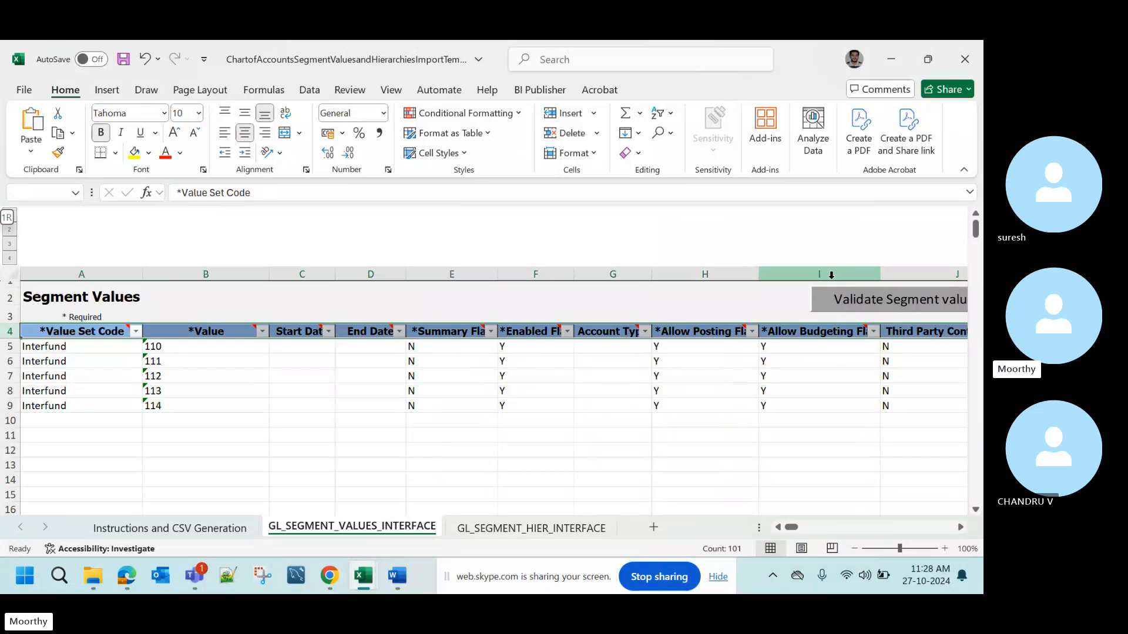
key(ctrl+shift+l)
key(Down)
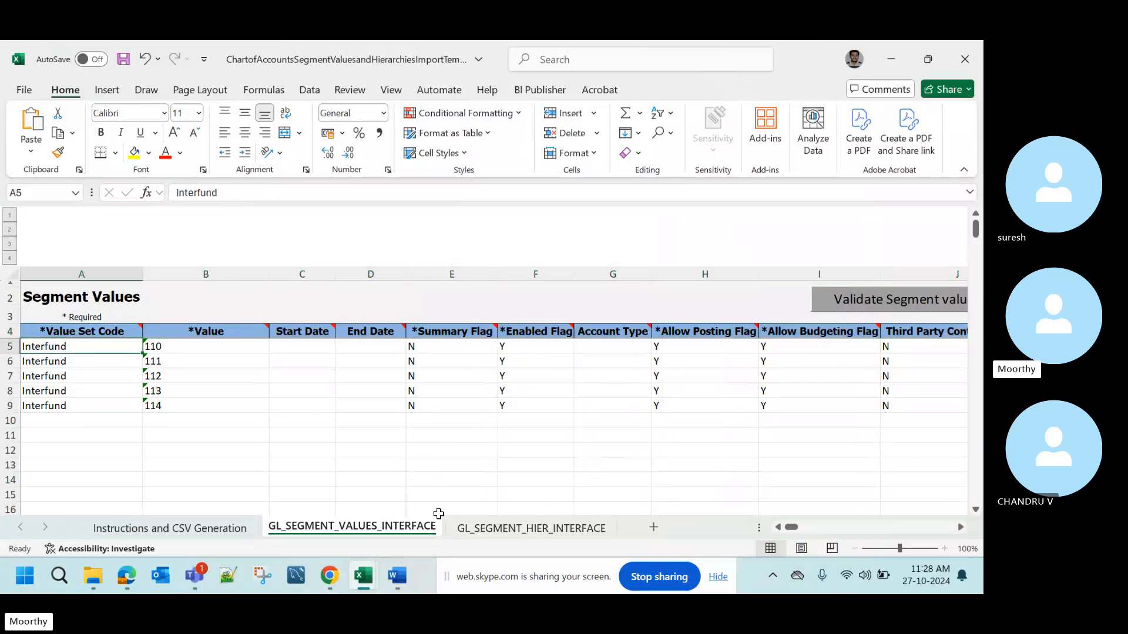
- Clear all demo hierarchy rows from row 5 down on the GL_SEGMENT_HIER_INTERFACE sheet and save the workbook
click(503, 532)
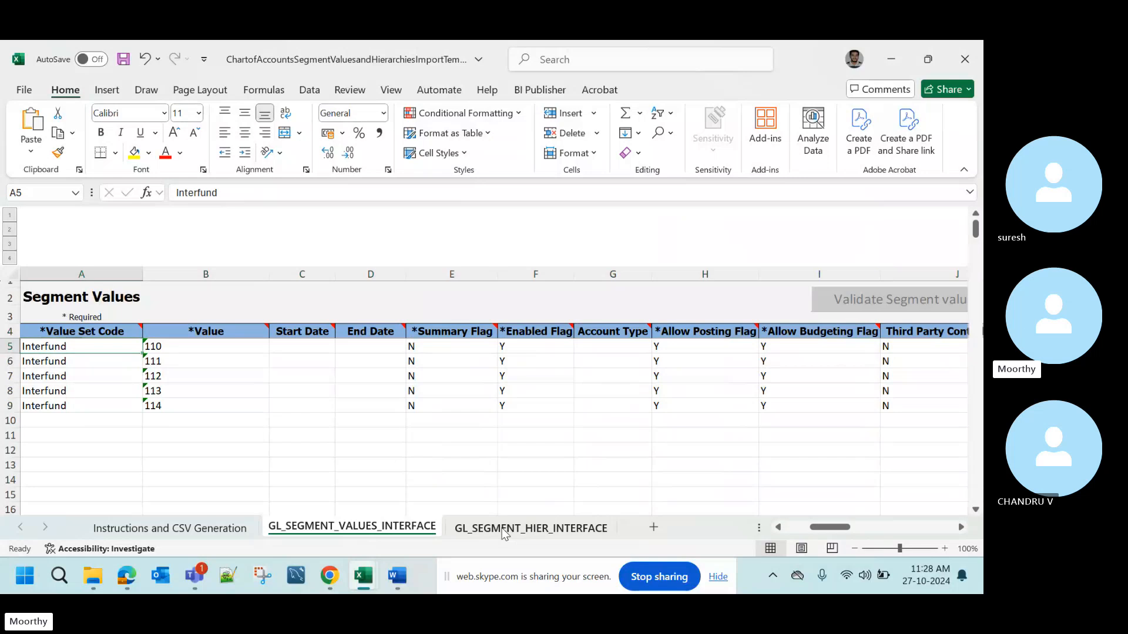
click(381, 468)
key(Home)
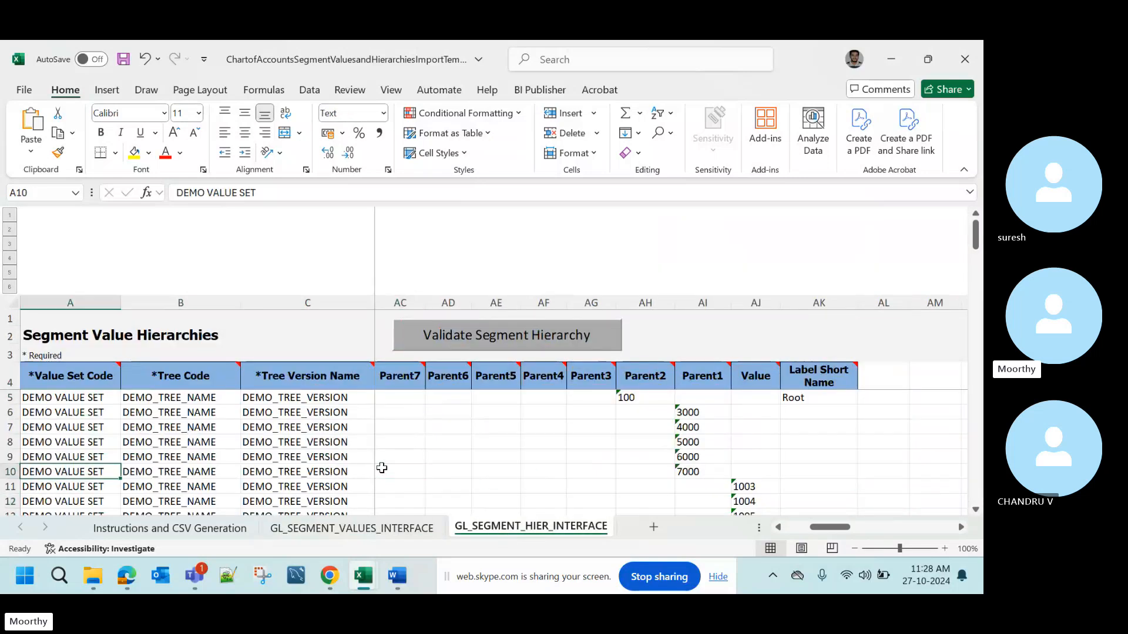
key(Up)
key(Up)
key(Up)
key(Up)
key(Up)
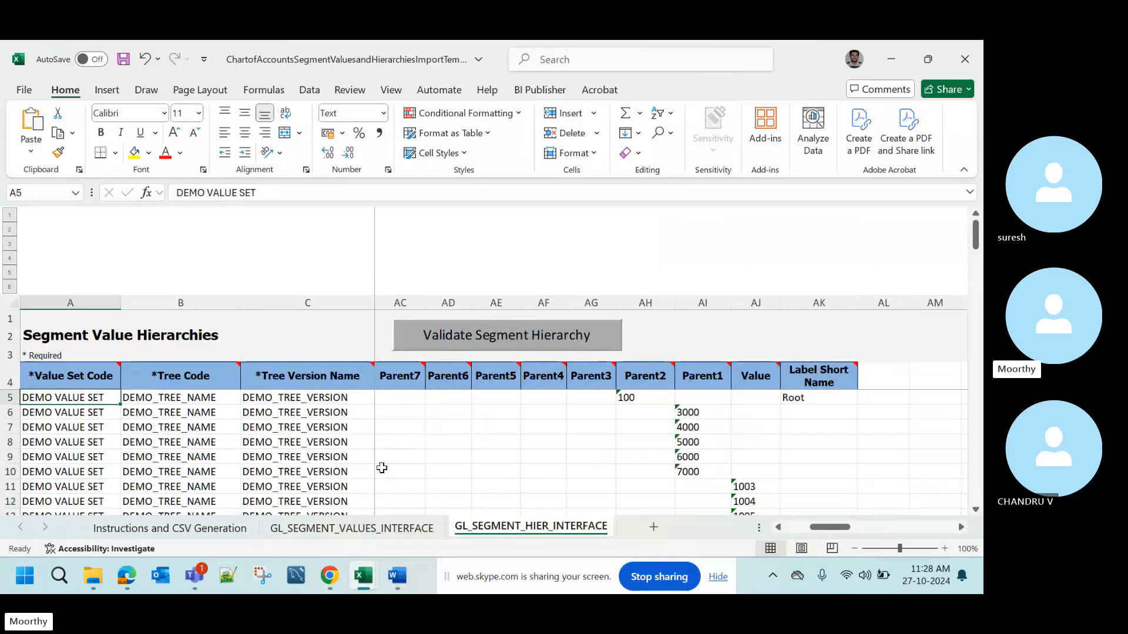
key(shift+Right)
key(shift+Right)
key(shift+Right)
key(ctrl+shift+Down)
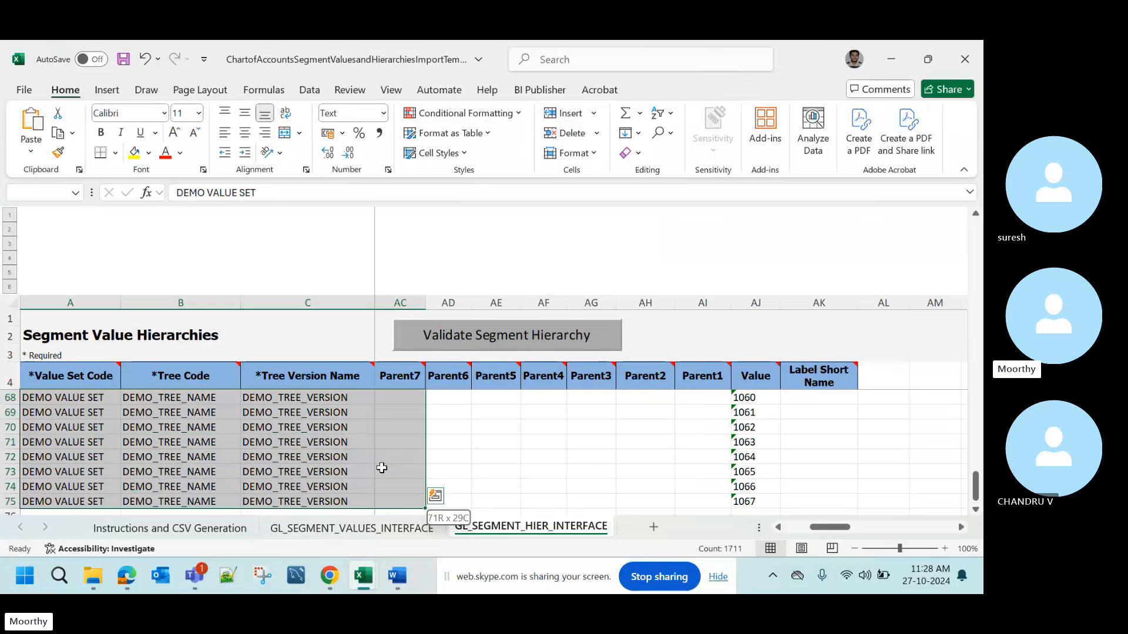
key(ctrl+shift+Right)
key(Delete)
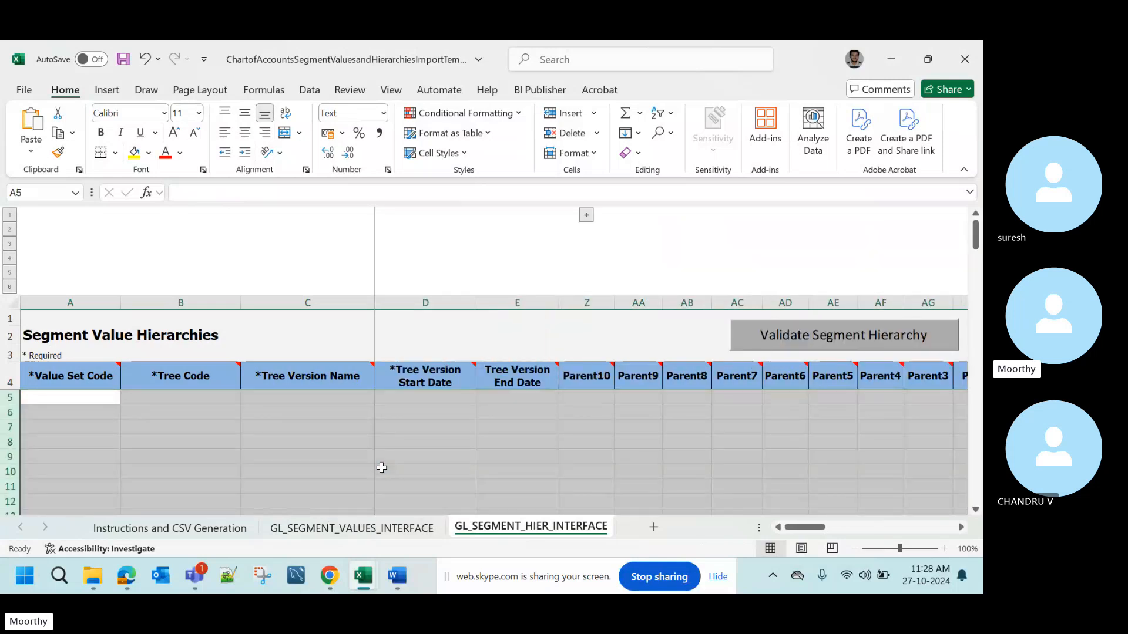
key(Up)
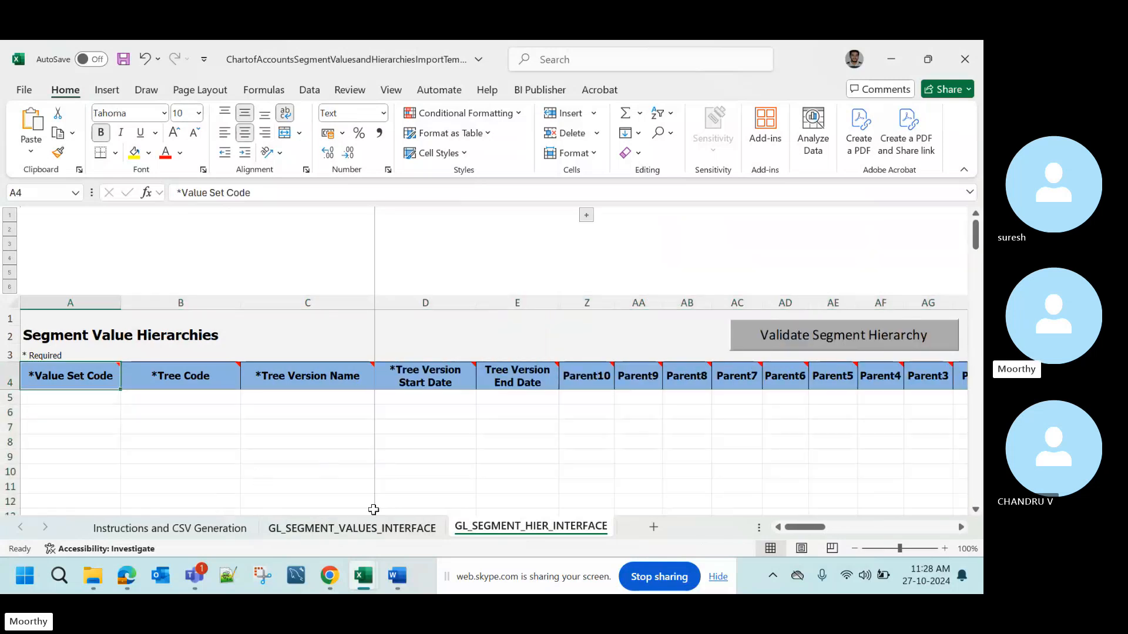
key(ctrl+s)
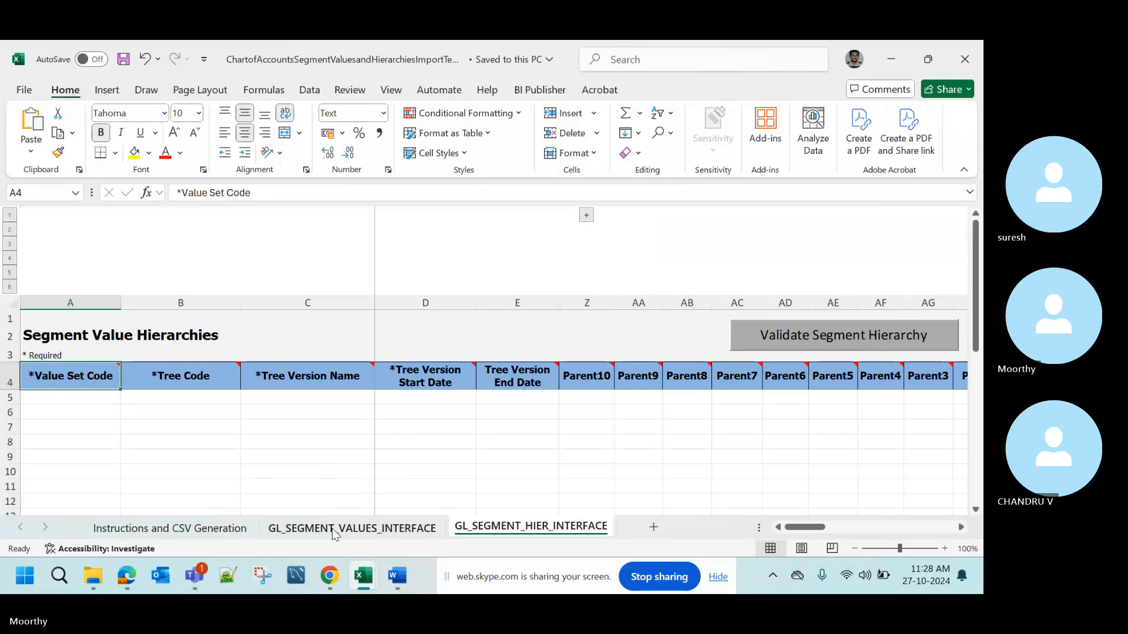
- Return to the GL_SEGMENT_VALUES_INTERFACE sheet and try to run the Validate Segment values check
click(336, 534)
key(Right)
key(Right)
key(Right)
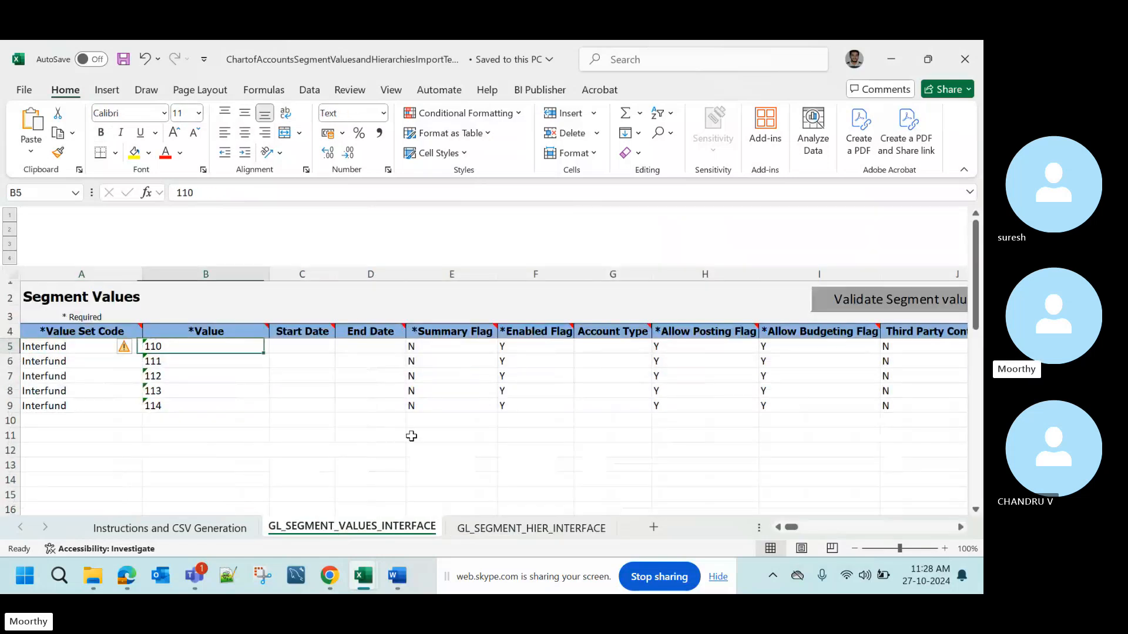
key(Right)
key(Right)
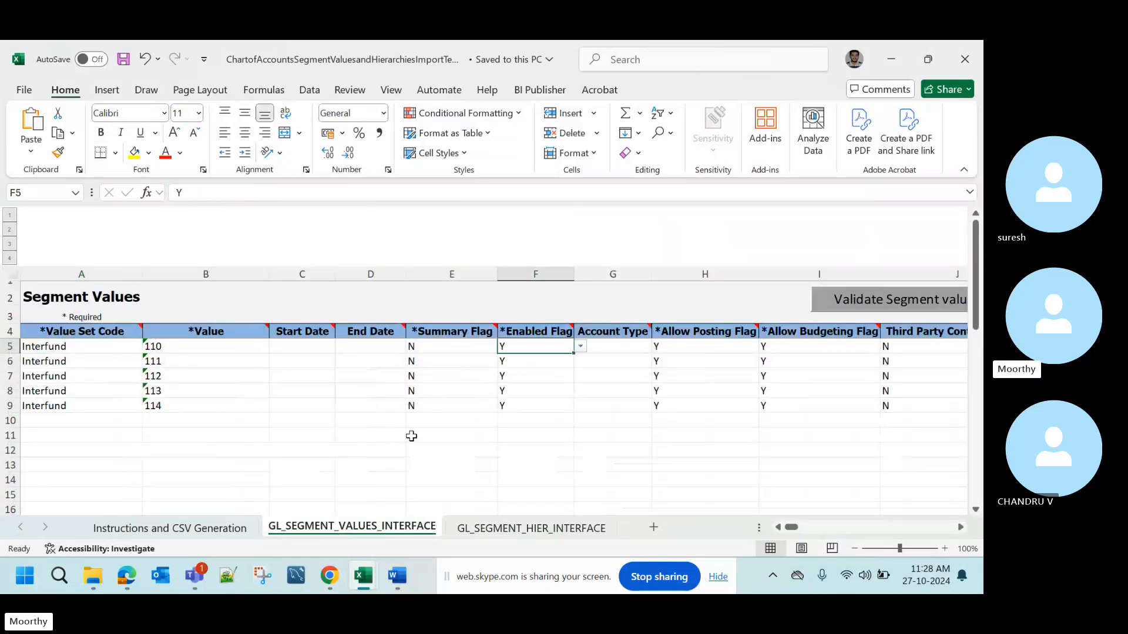
click(849, 306)
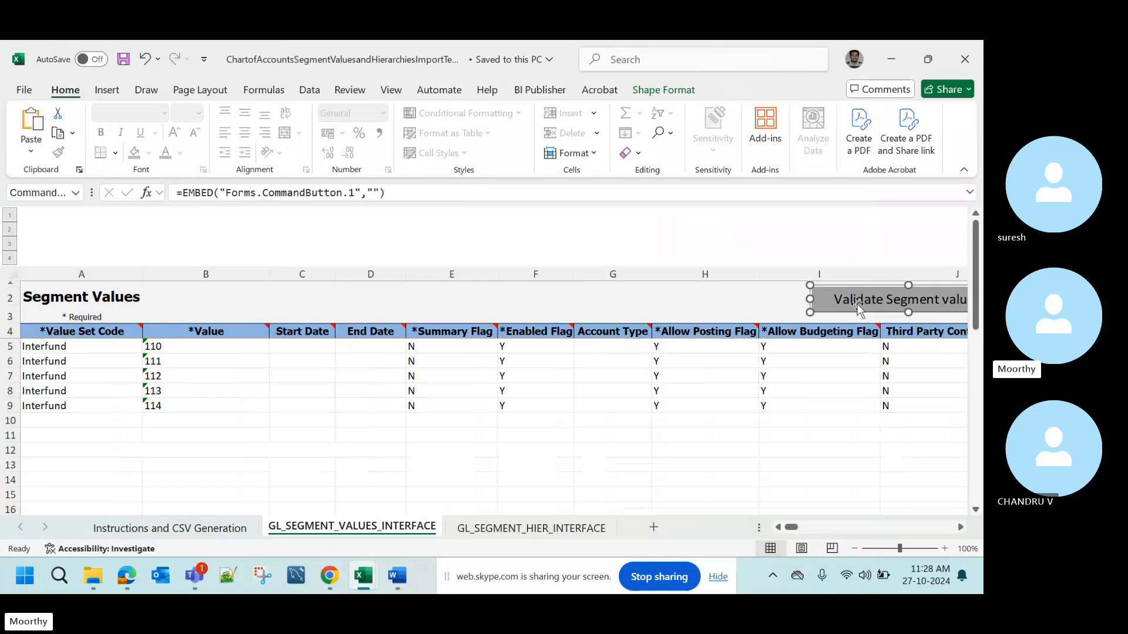
click(735, 390)
- Try once more to run Validate Segment values with an Allow Budgeting Flag cell selected first
key(Right)
key(Right)
key(Right)
key(Right)
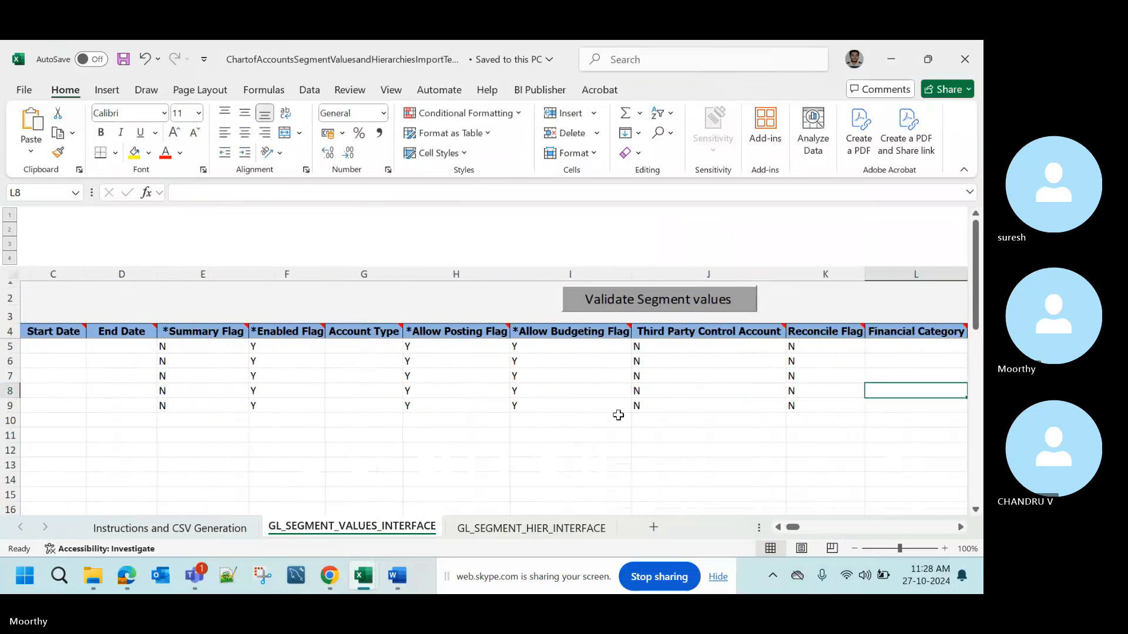
click(597, 378)
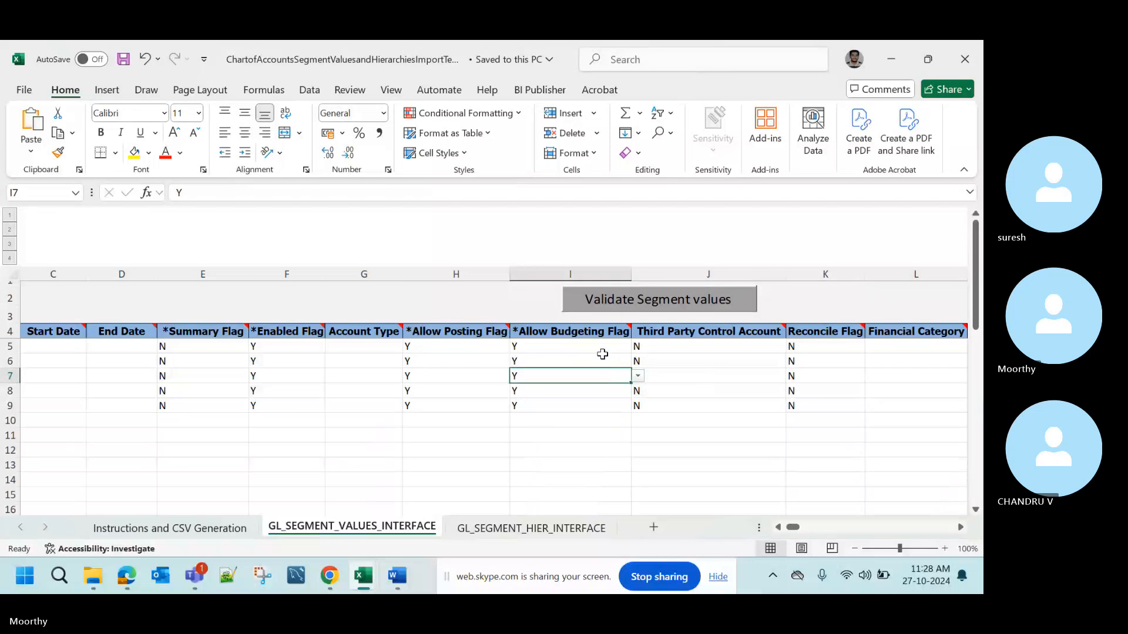
click(574, 349)
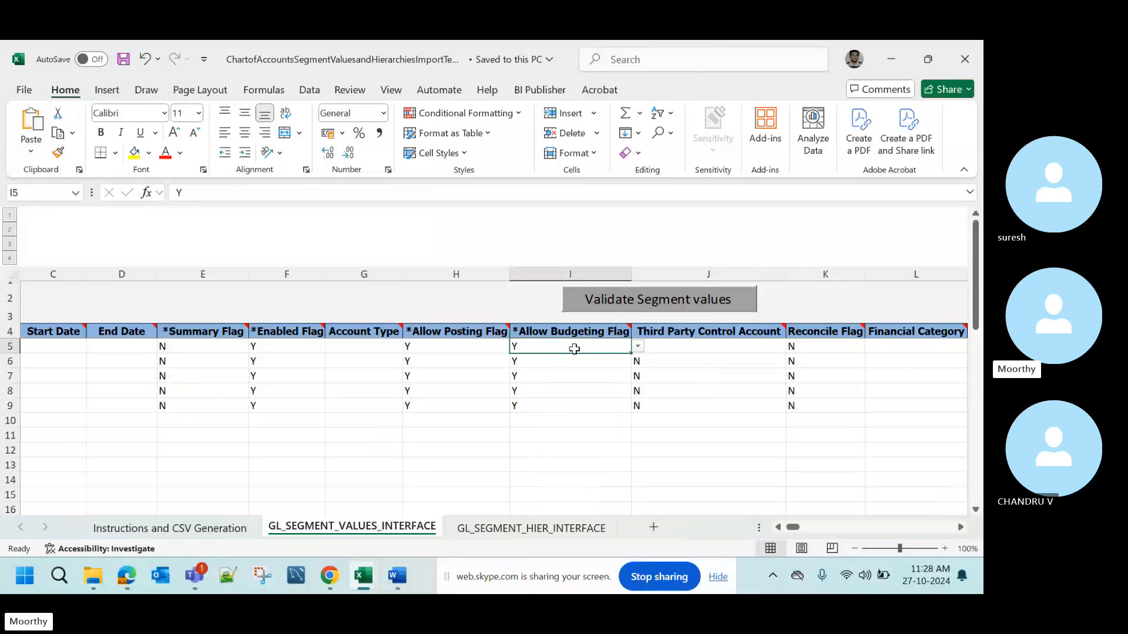
click(647, 307)
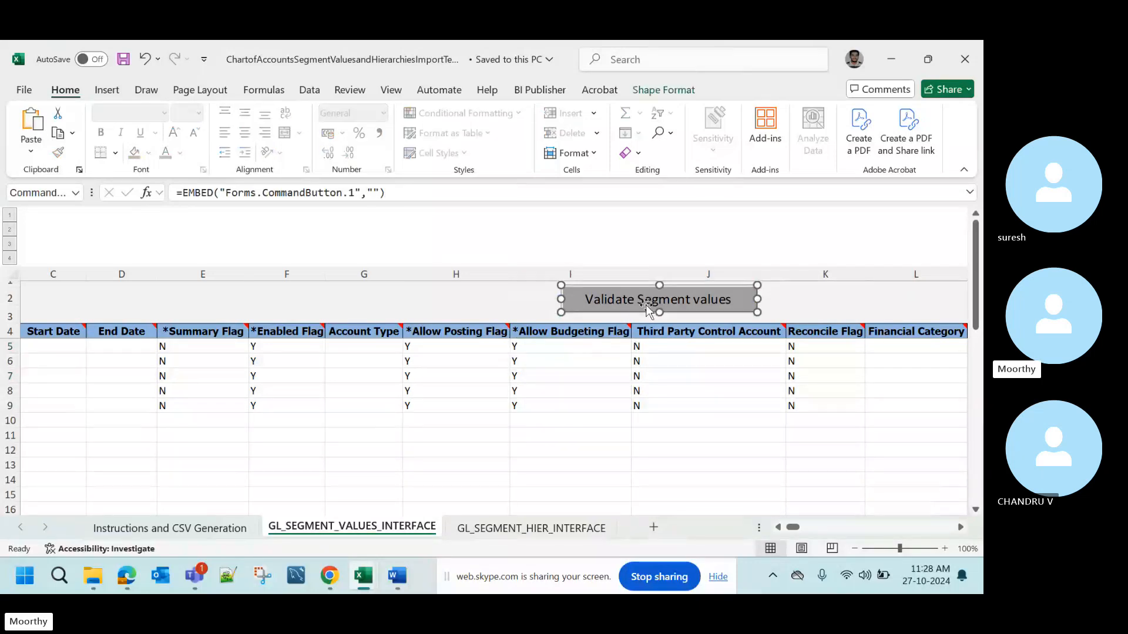
click(679, 364)
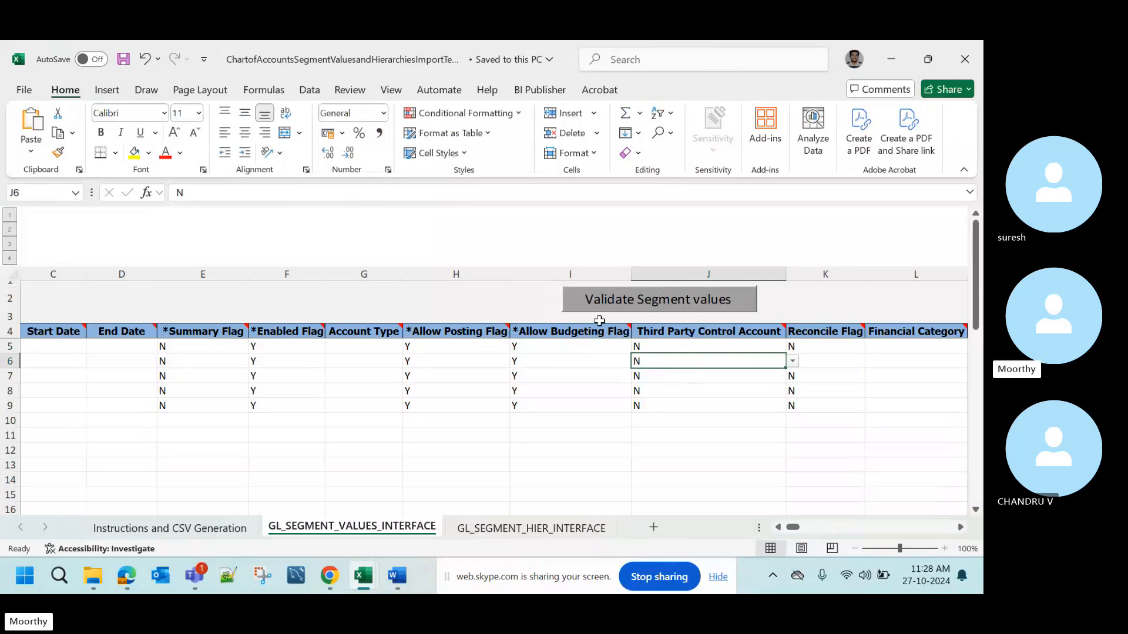
- Review the segment value entries from Allow Budgeting Flag back to Value Set Code and down to the last Interfund value
click(512, 356)
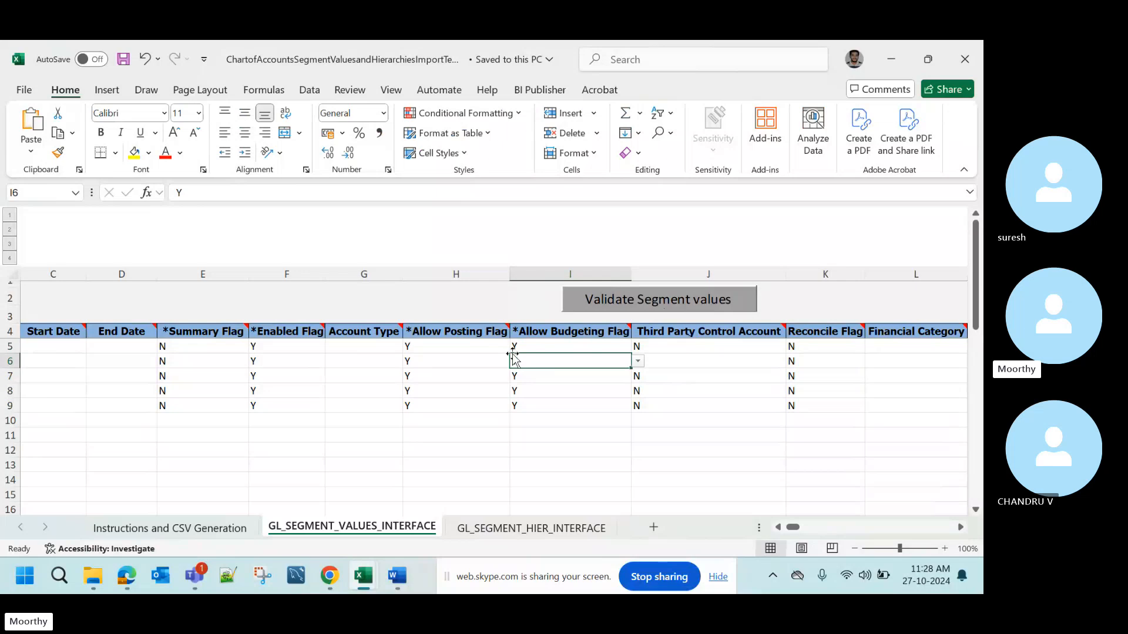
key(Left)
key(Left)
key(Left)
key(Left)
key(Left)
key(Left)
key(Left)
key(Left)
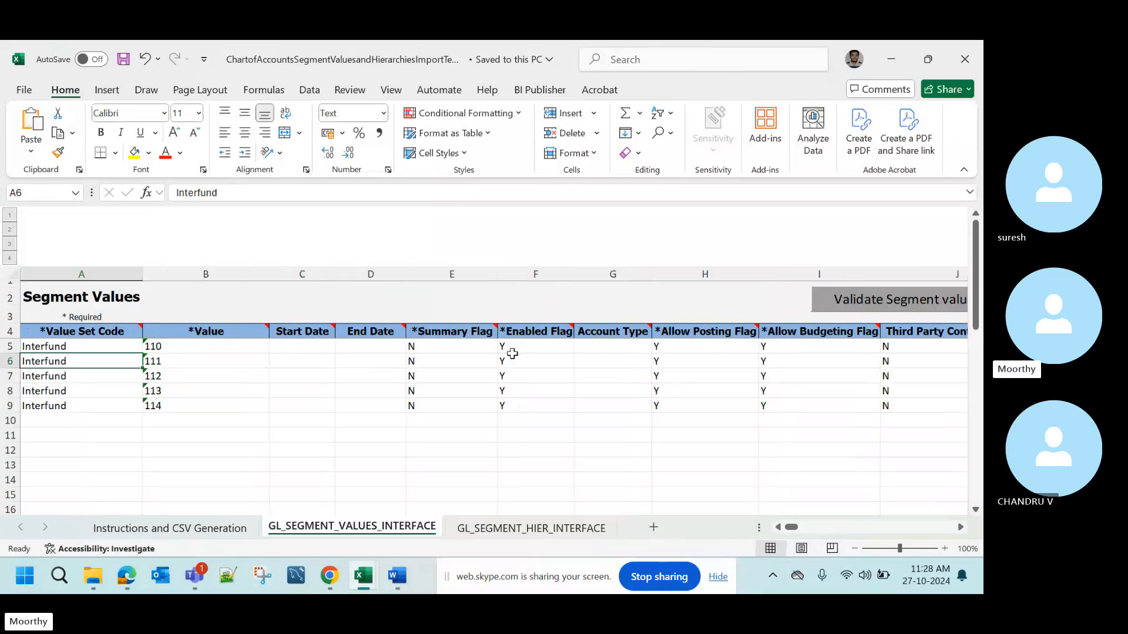
key(Right)
key(Down)
key(Down)
key(Down)
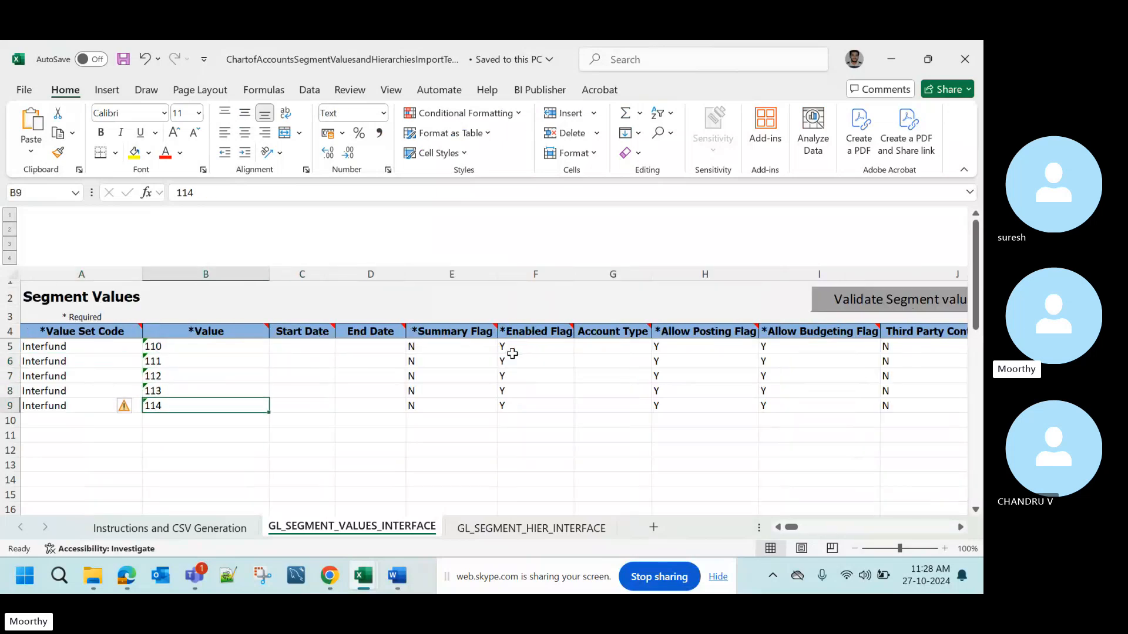
- Review the row of segment value 112 from Summary Flag across to the Description columns and back to Value Set Code
key(Right)
key(Right)
key(Right)
key(Up)
key(Up)
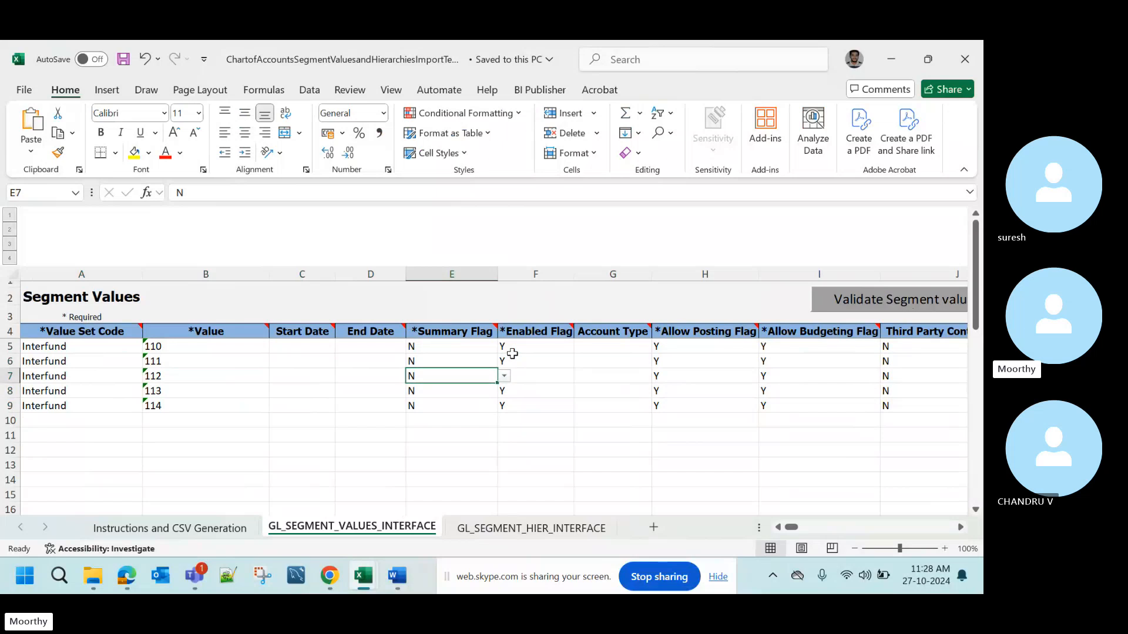
key(Right)
key(Right)
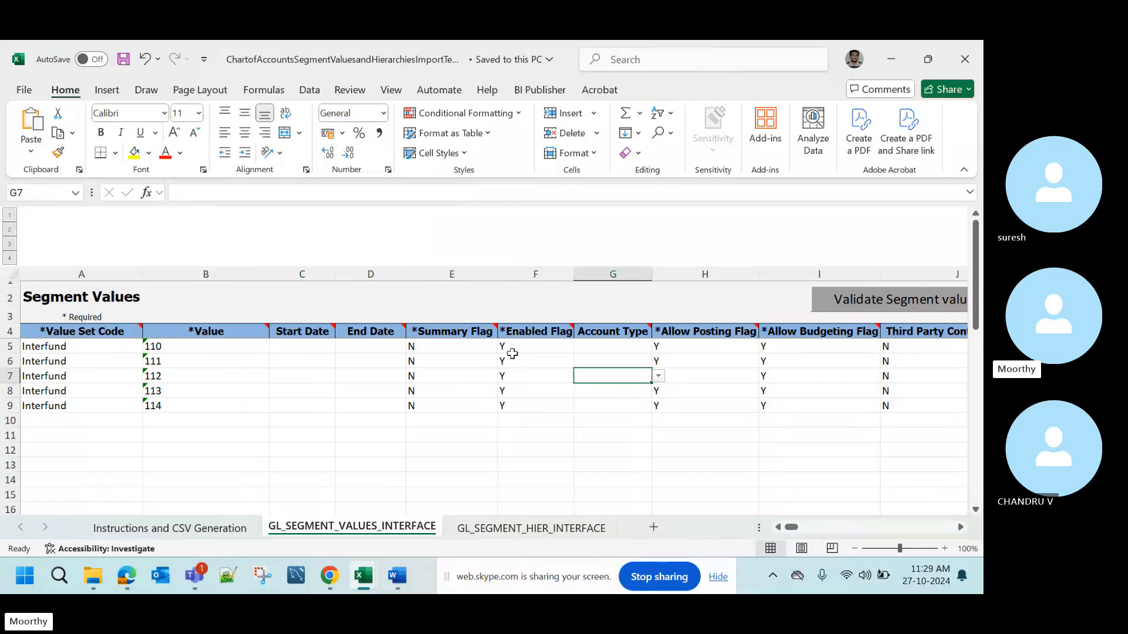
key(Right)
key(Right)
key(Left)
key(Left)
key(Left)
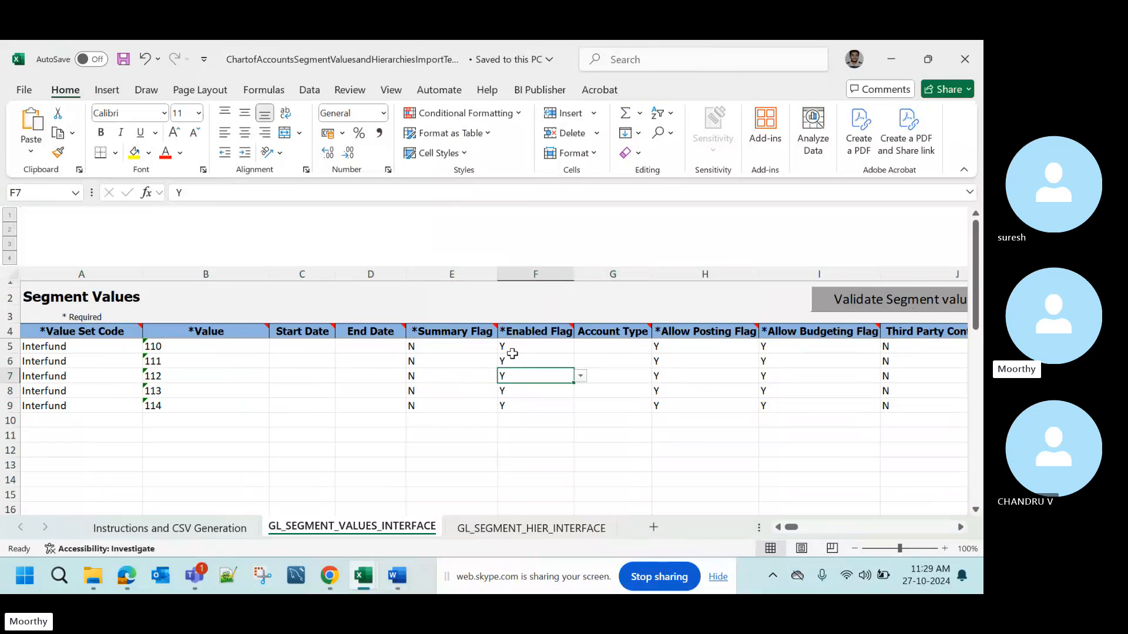
key(Right)
key(Right)
key(Right)
key(Right)
key(Right)
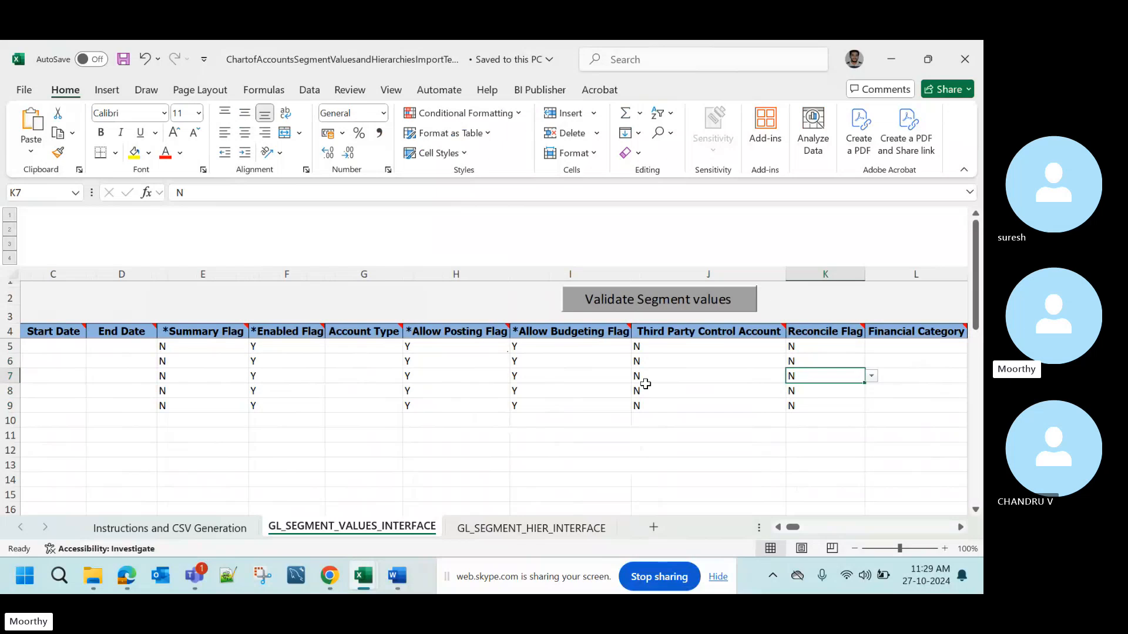
key(Right)
key(Right)
key(Right)
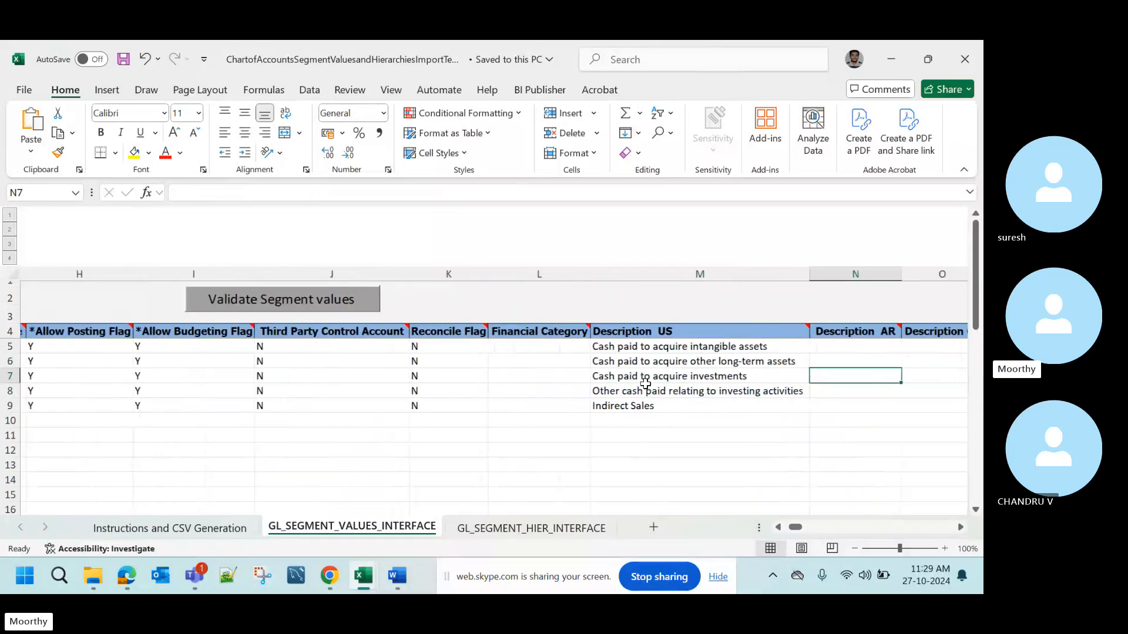
key(Left)
key(Left)
key(Left)
key(Left)
key(Left)
key(Left)
key(Left)
key(Left)
key(Left)
key(Left)
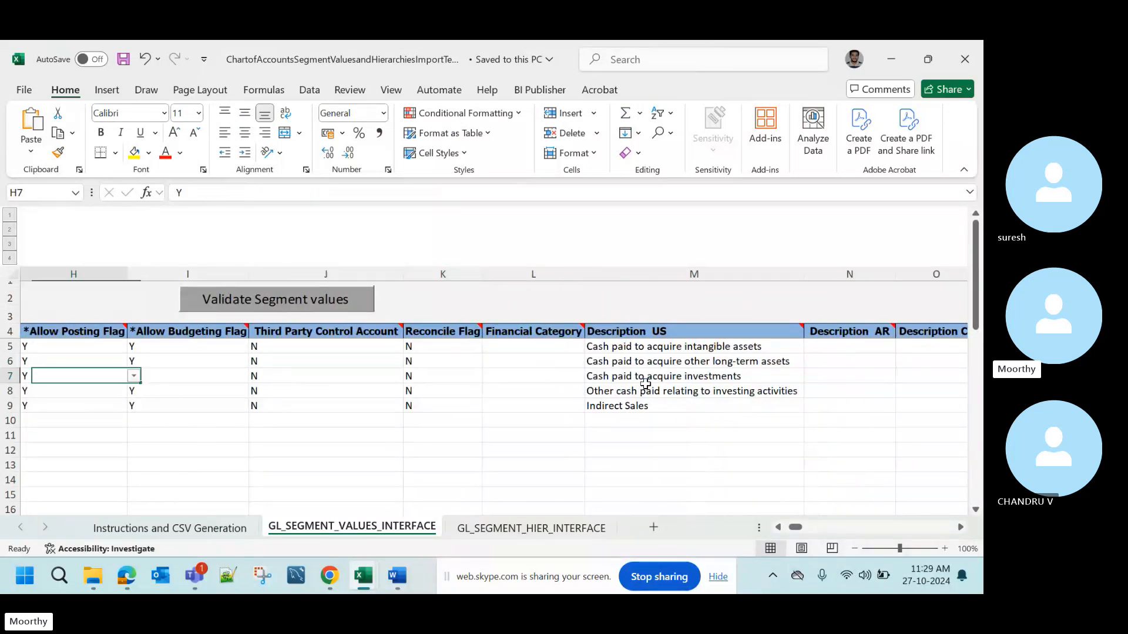
key(Left)
key(Left)
key(Left)
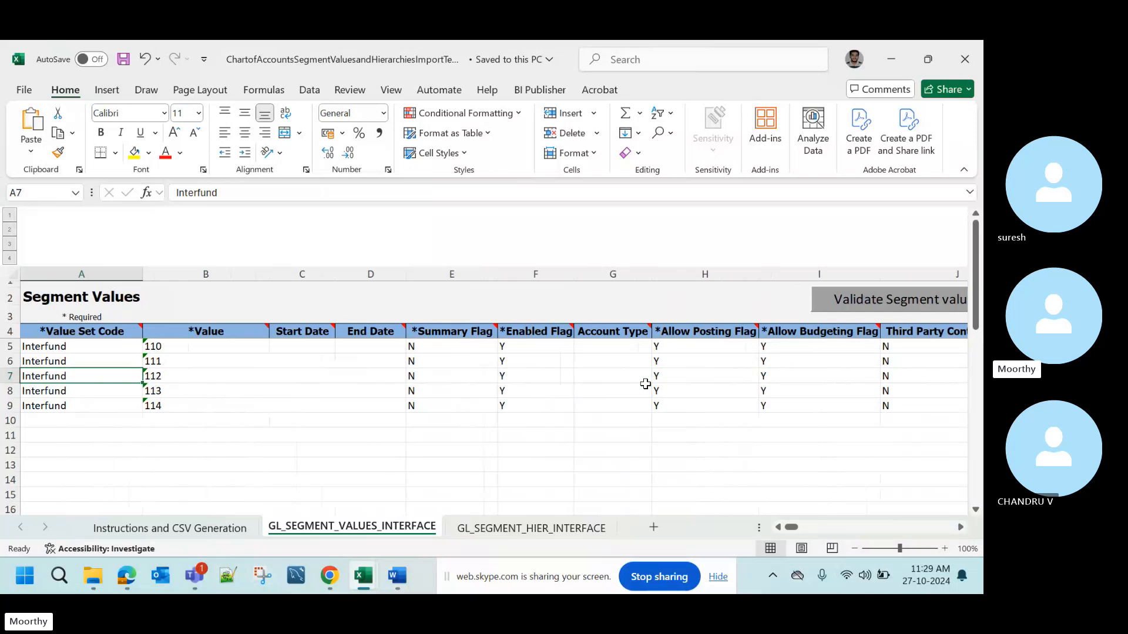
- Read the loading instructions on the Instructions and CSV Generation sheet and try to generate the CSV file
click(176, 533)
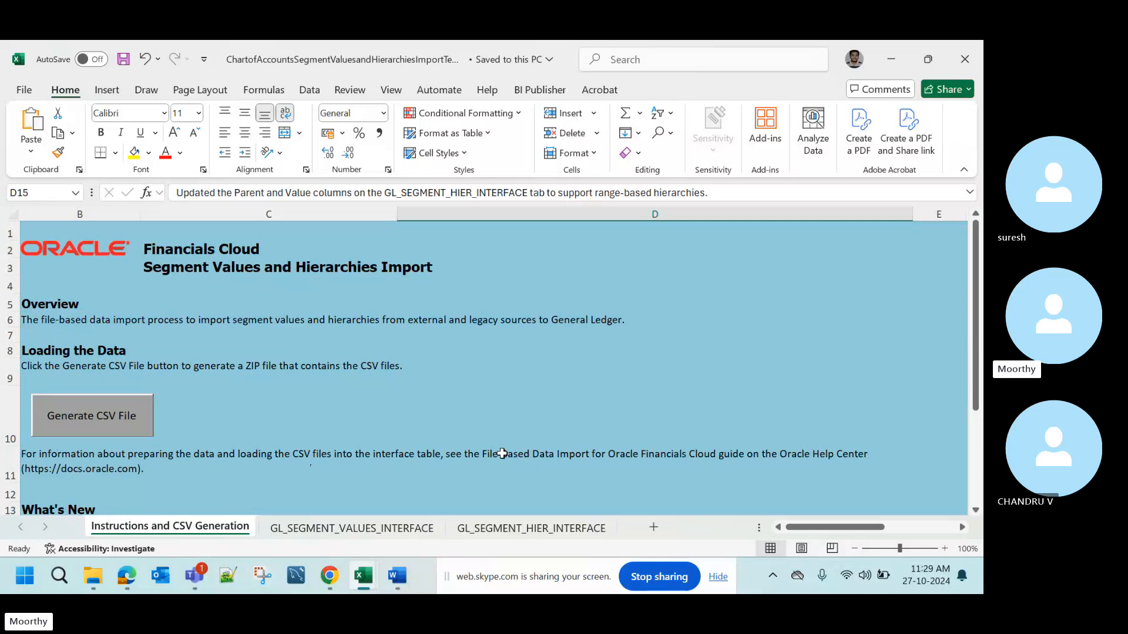
scroll(502, 453, down, 5)
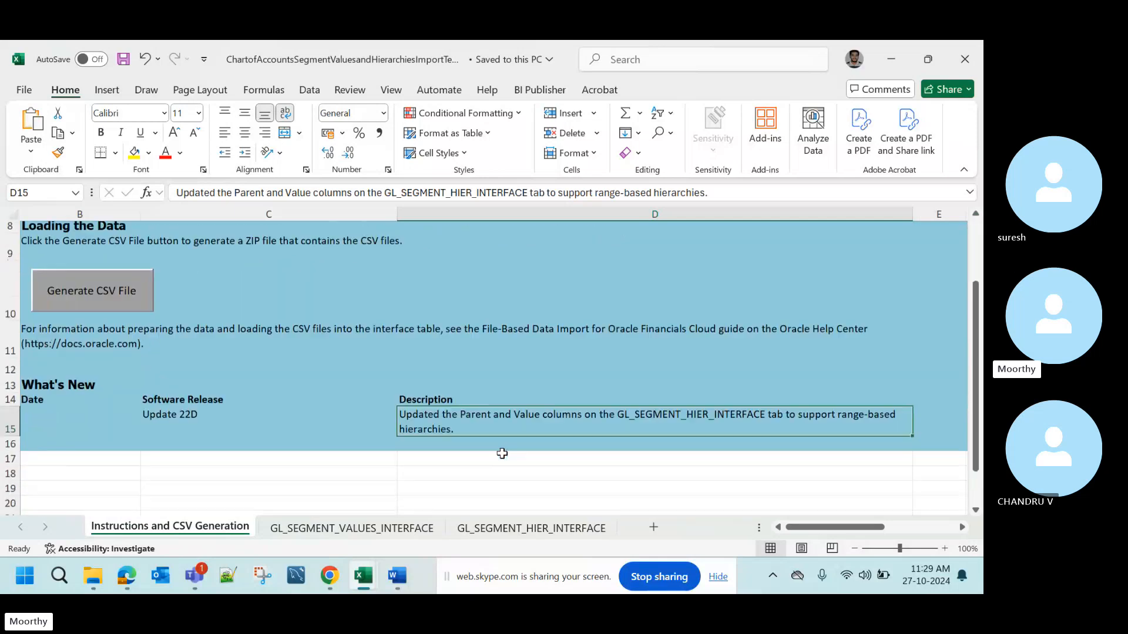
scroll(502, 453, up, 5)
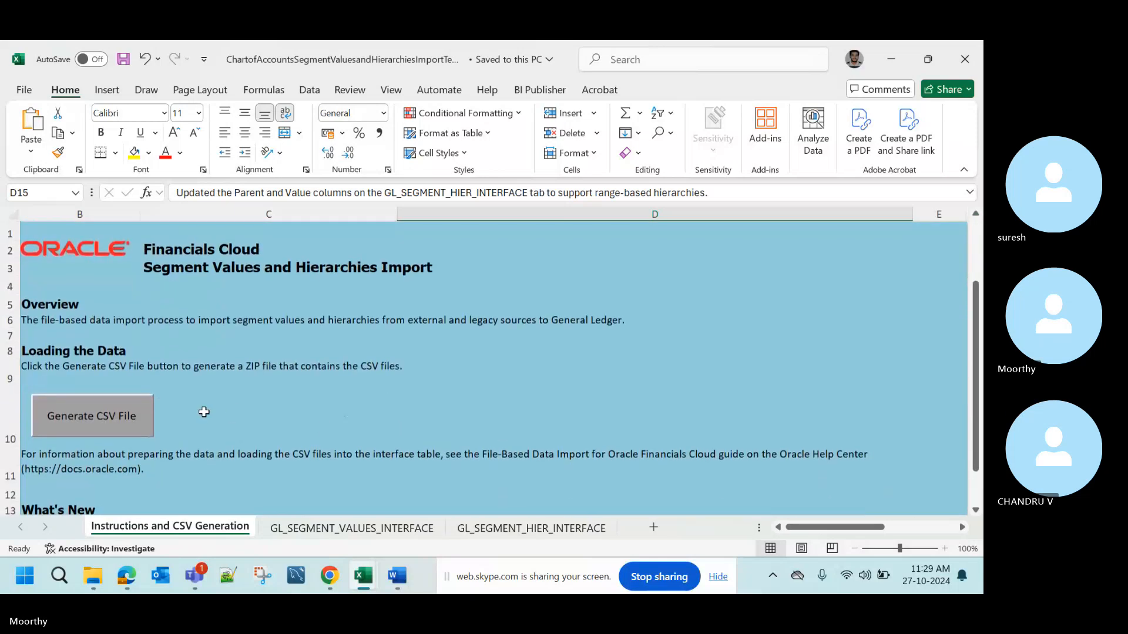
click(128, 416)
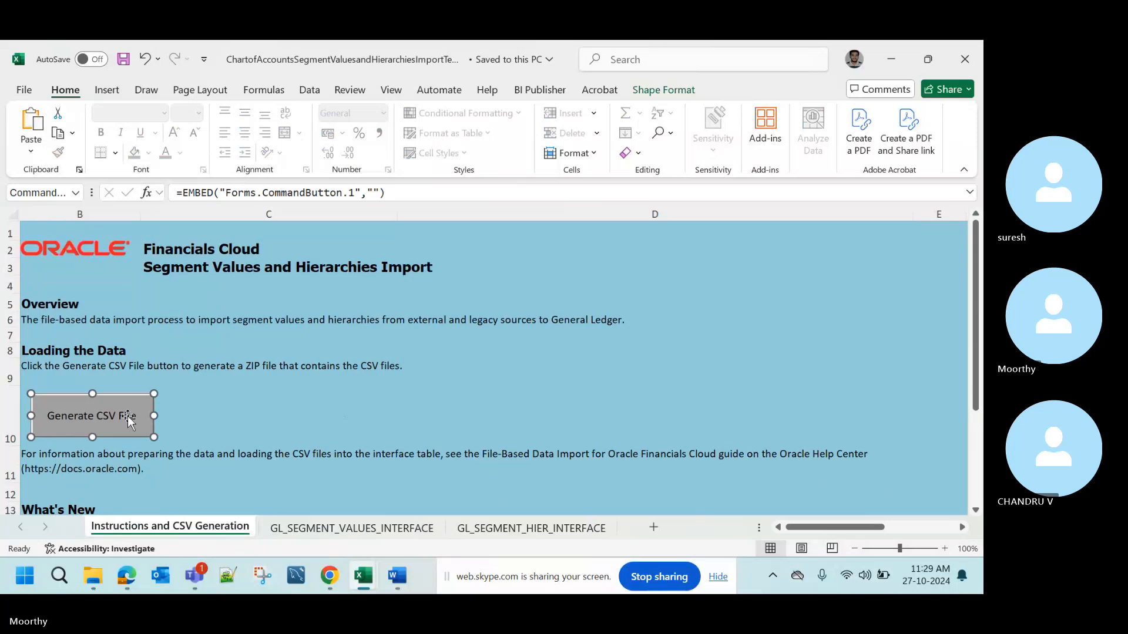
click(499, 324)
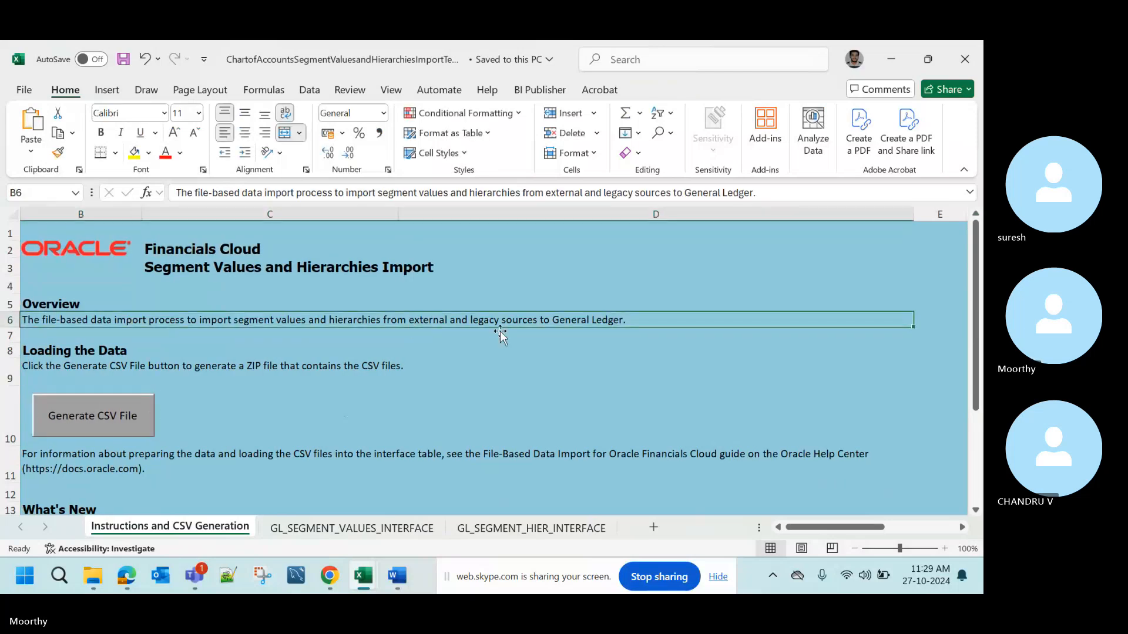
click(529, 369)
- Close and reopen the workbook with its active content enabled, and run the Validate Segment values check
click(965, 57)
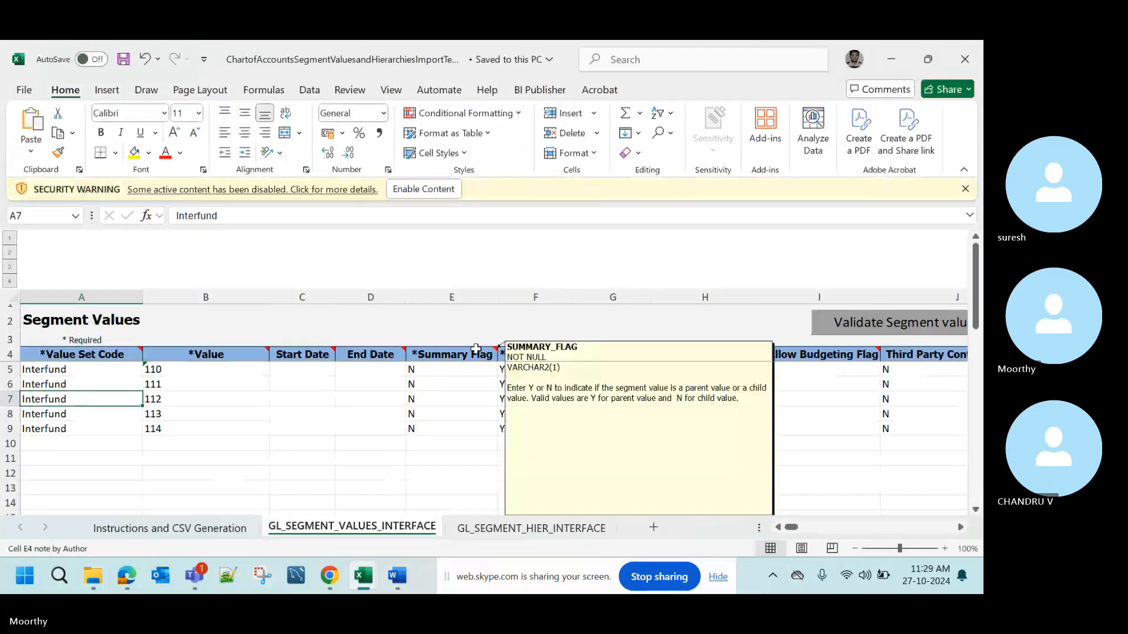
click(447, 189)
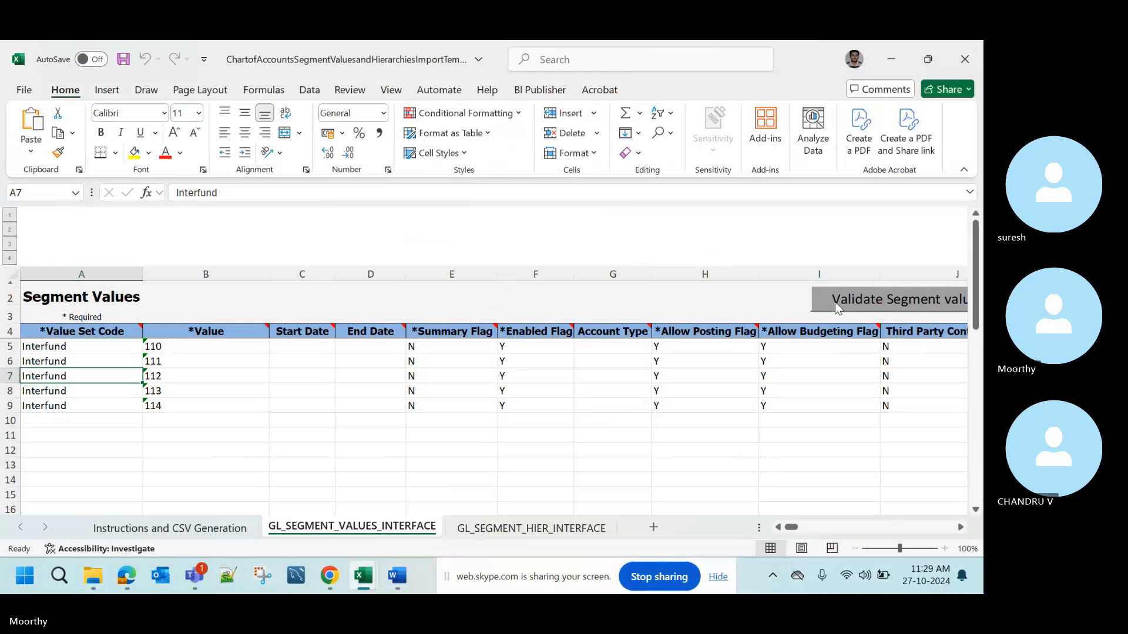
click(834, 302)
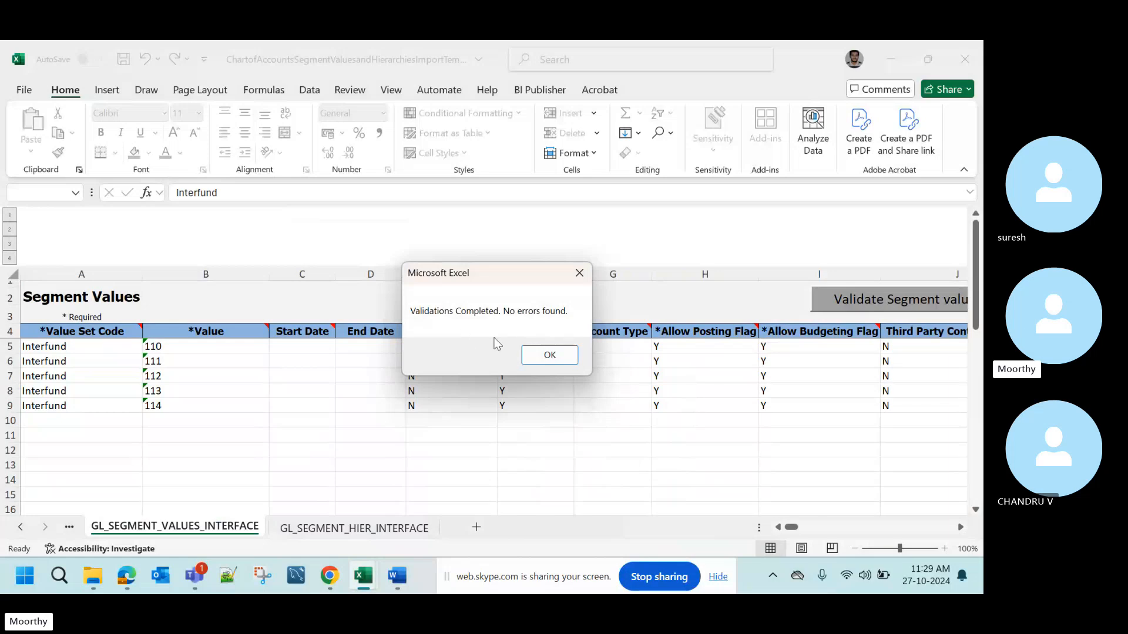
click(532, 353)
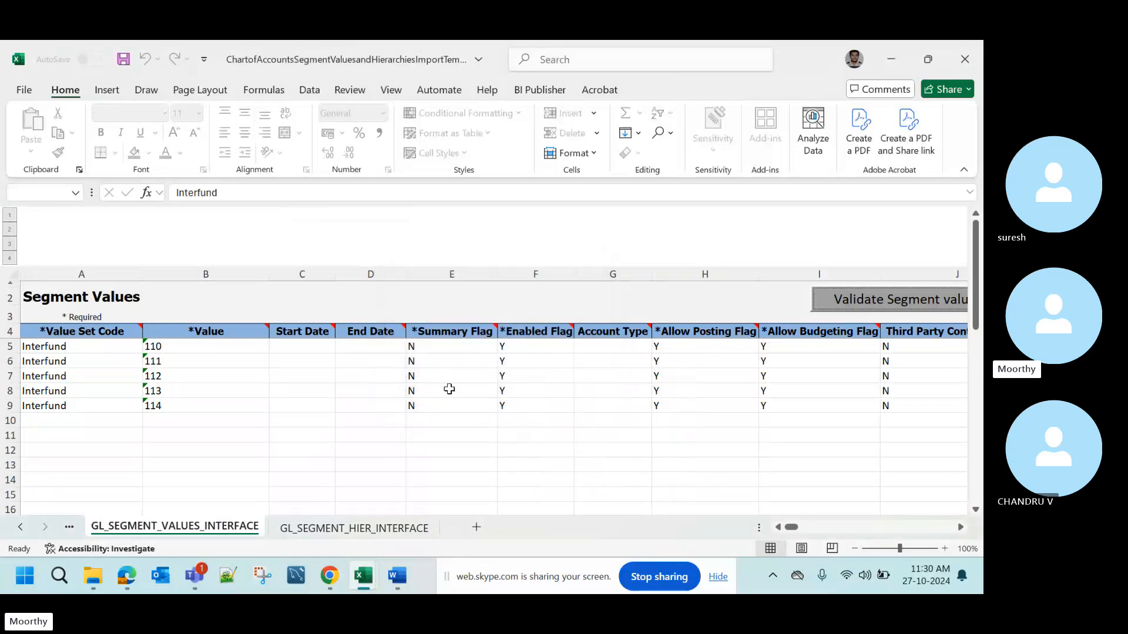
- Clear the Allow Posting, Allow Budgeting and Enabled flags in the row of segment value 112
key(Right)
key(Up)
key(Right)
key(Right)
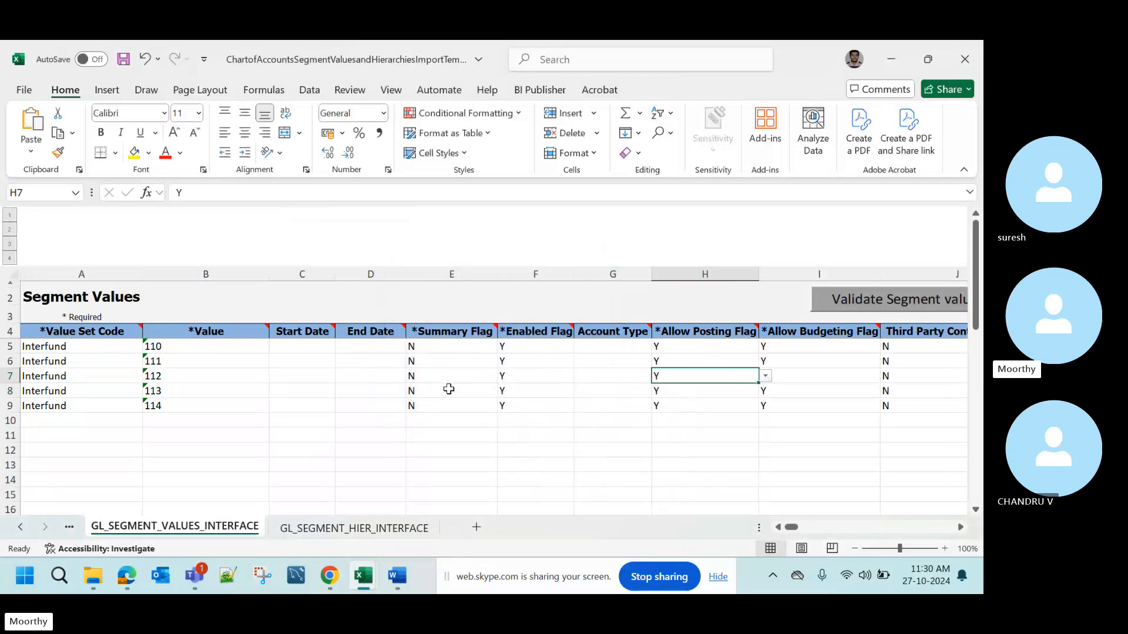
key(shift+Down)
key(shift+Up)
key(shift+Right)
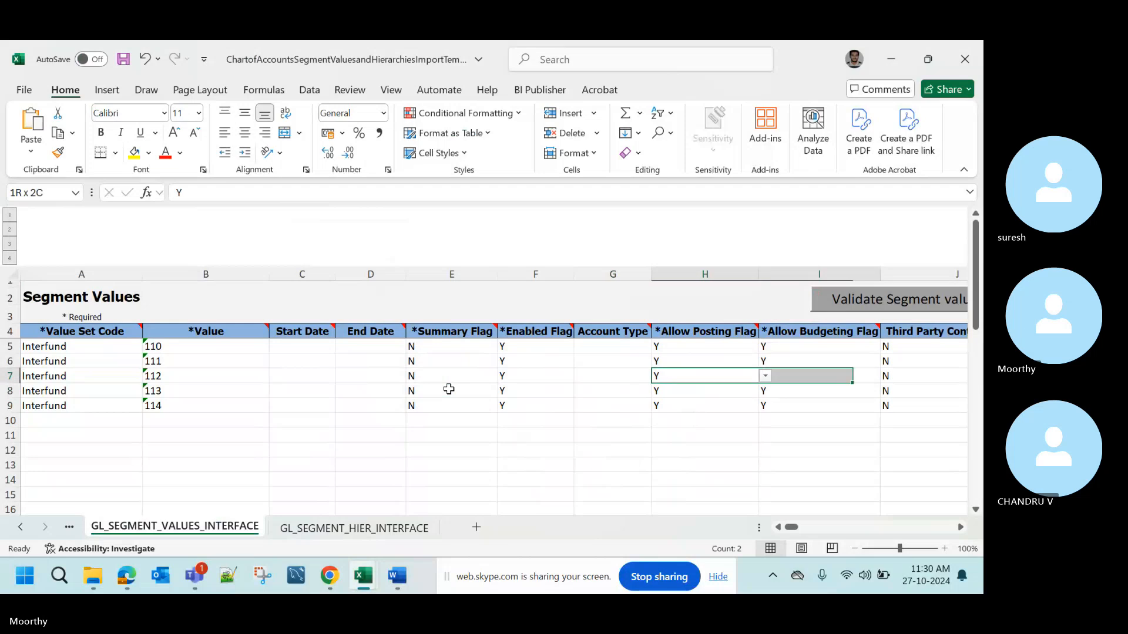
key(Delete)
key(Left)
key(Left)
key(Delete)
key(Left)
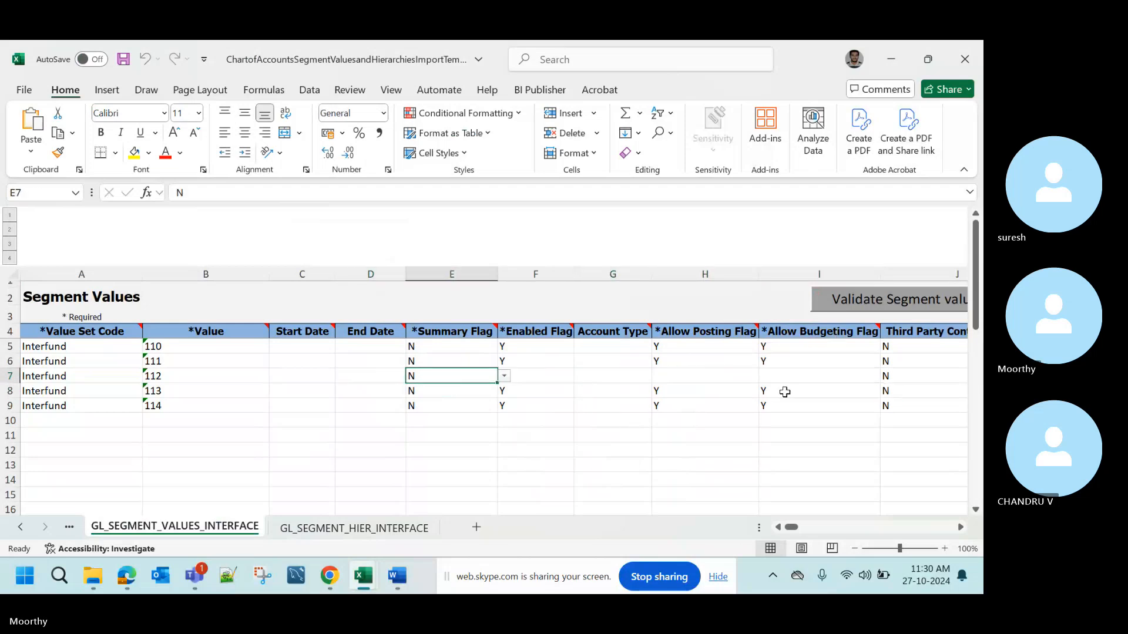
- Set the Enabled Flag of segment value 112 to Y and run Validate Segment values again
key(Right)
text(Y)
key(Tab)
click(847, 304)
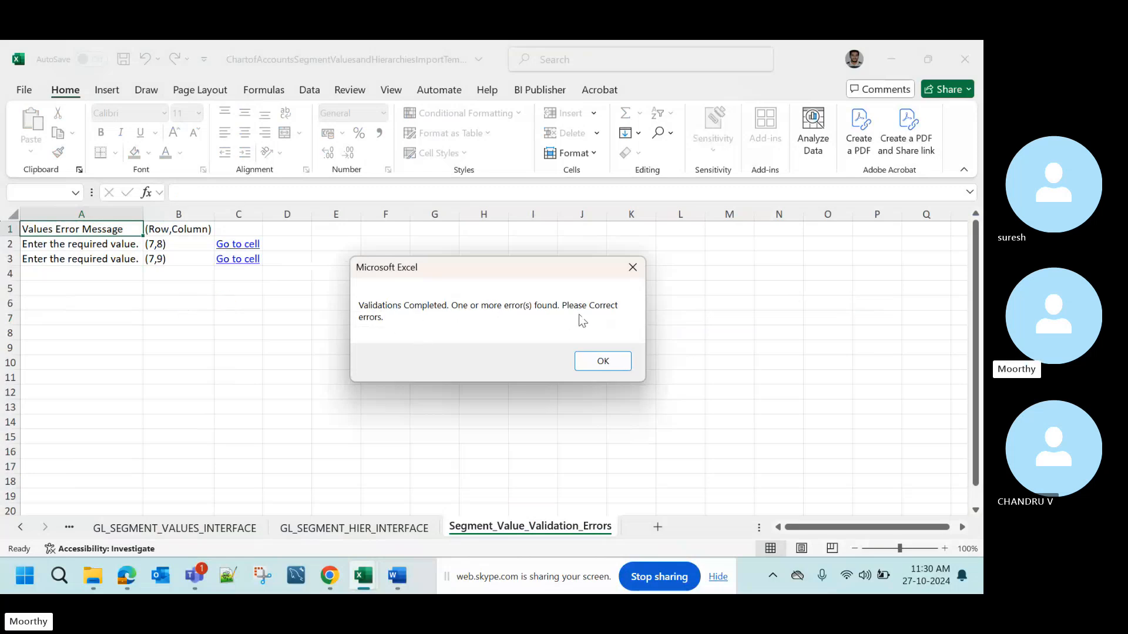
click(600, 362)
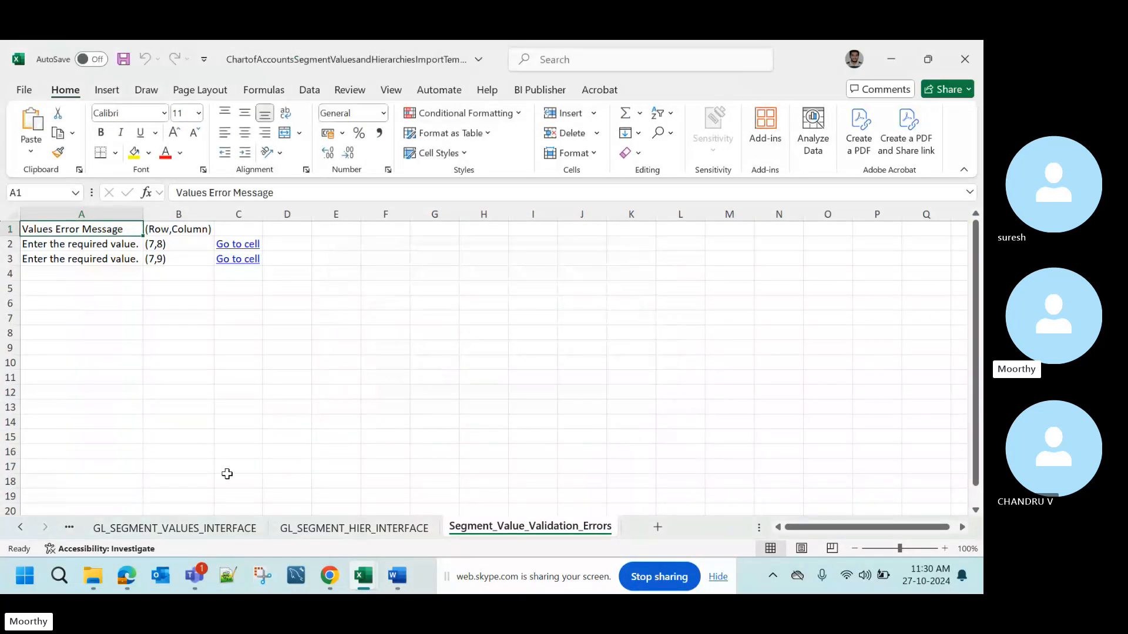
- Return to the GL_SEGMENT_VALUES_INTERFACE sheet and inspect the flagged cells in the row of segment value 112
click(20, 527)
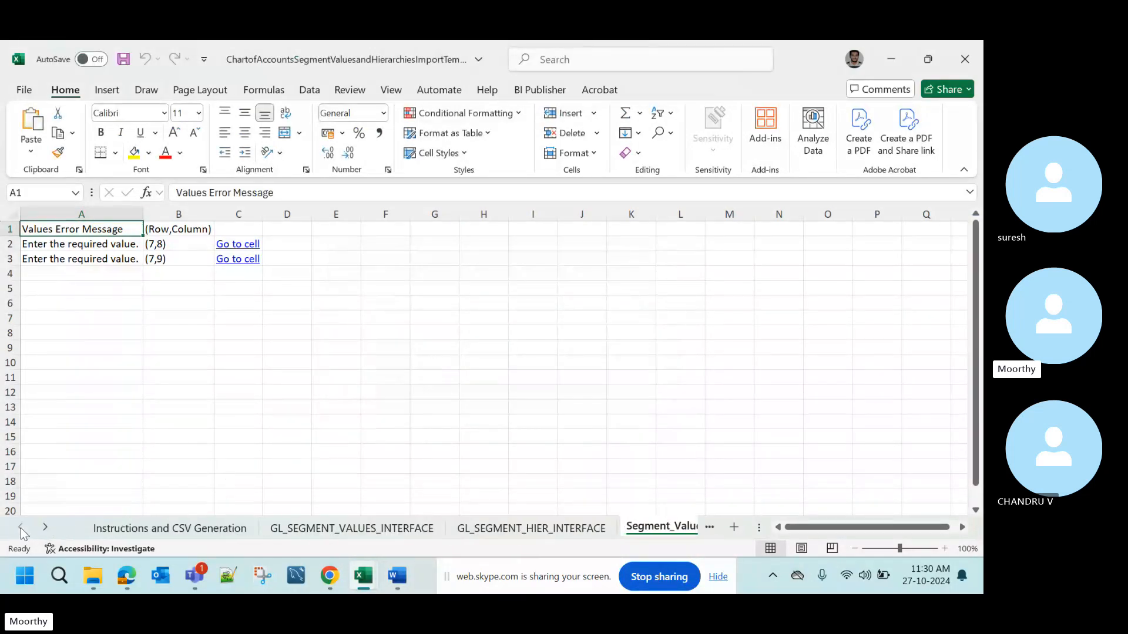
click(305, 527)
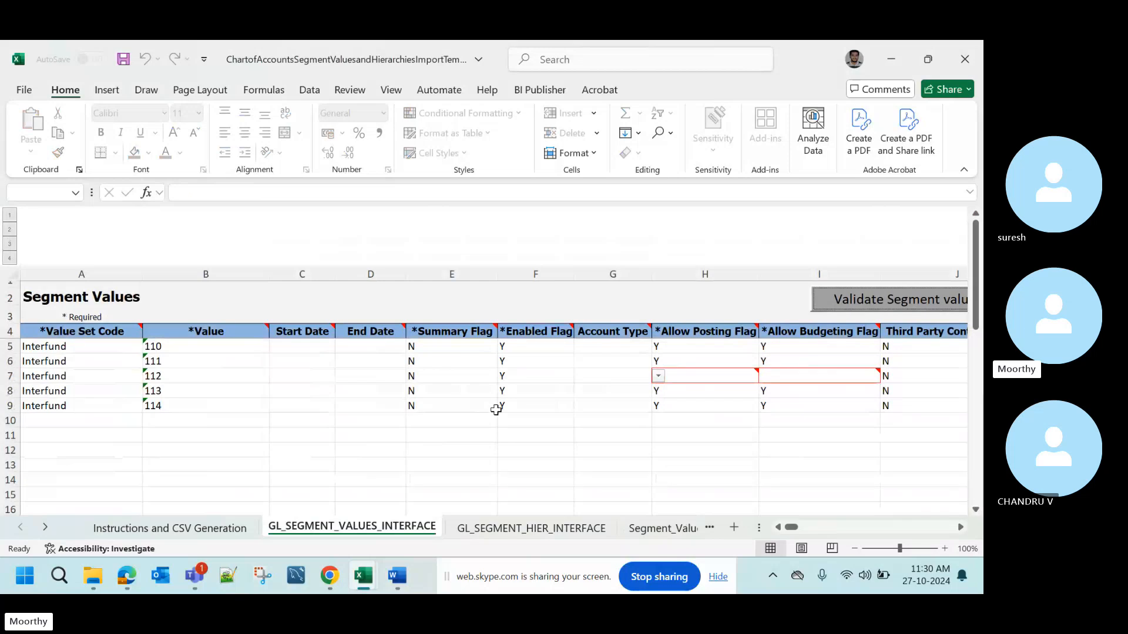
click(600, 389)
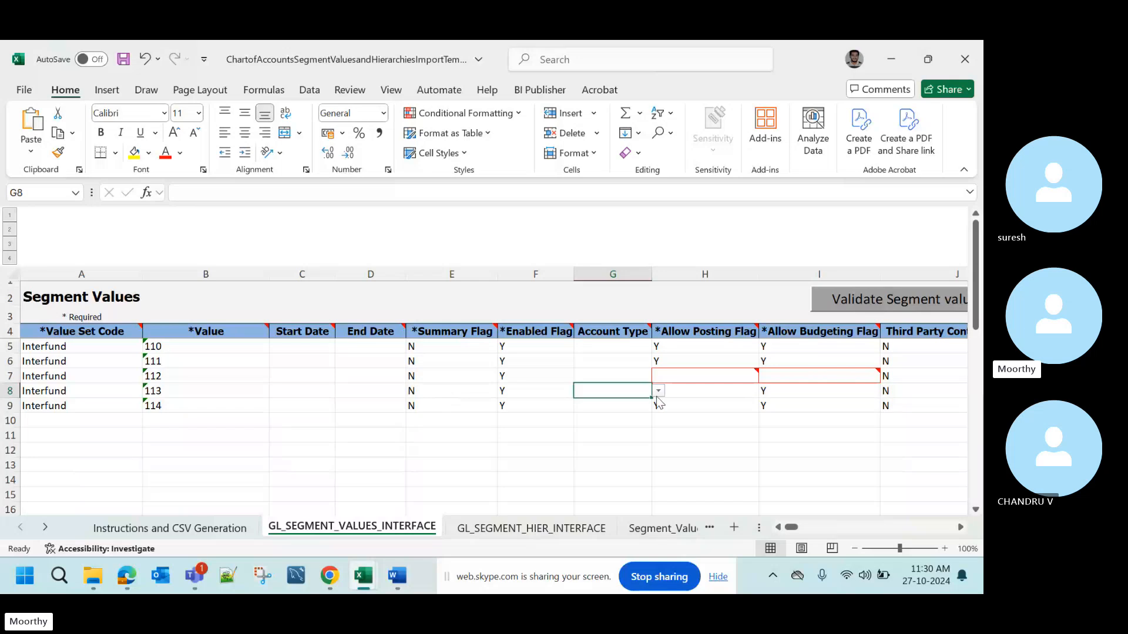
click(672, 358)
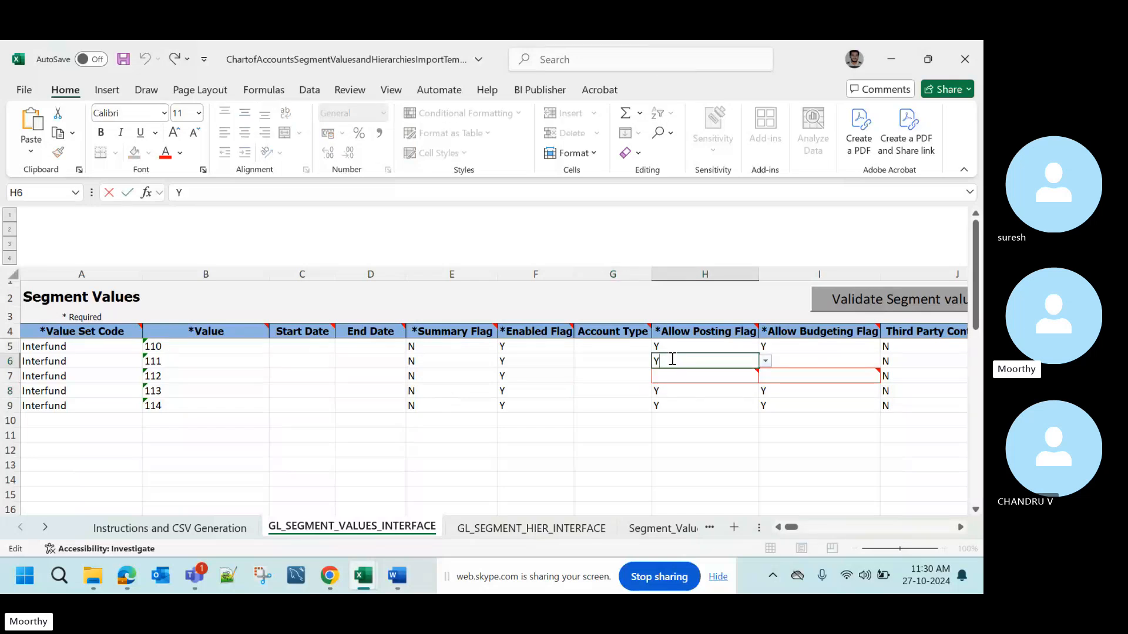
key(Right)
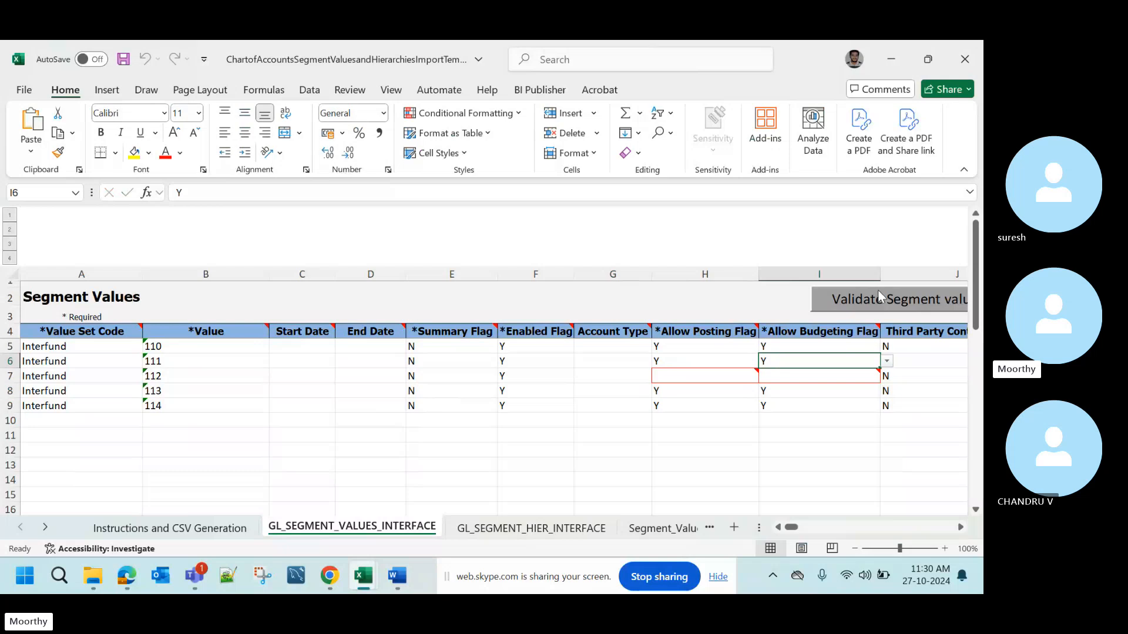
key(Down)
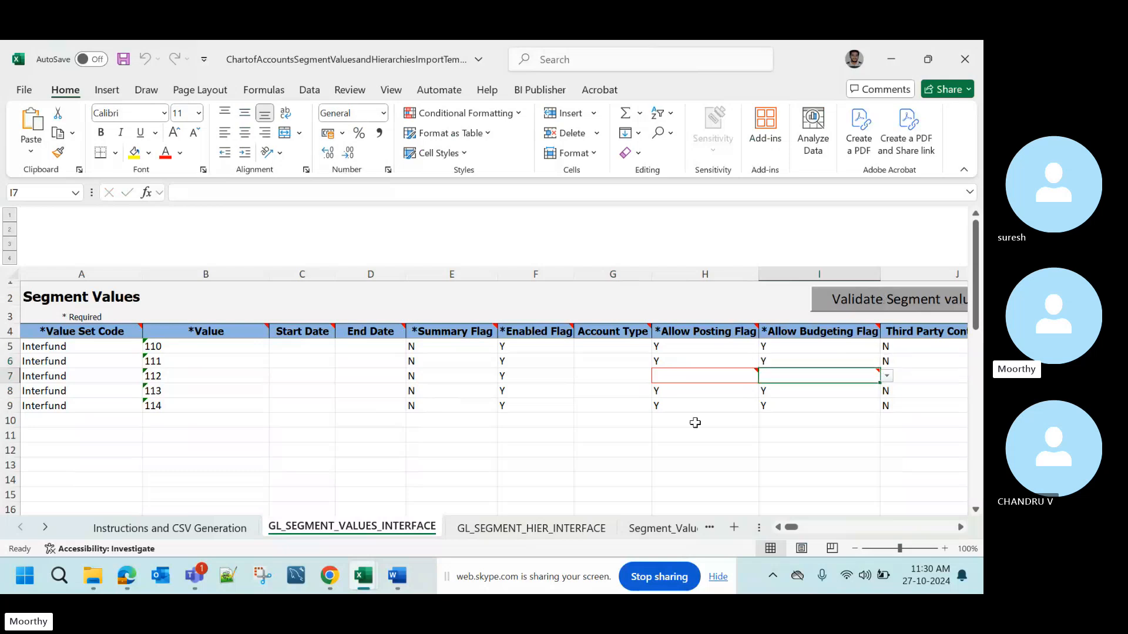
- Copy the Allow Posting and Allow Budgeting flags (Y) from the row of value 111 into the row of value 112
key(Left)
key(Left)
key(Right)
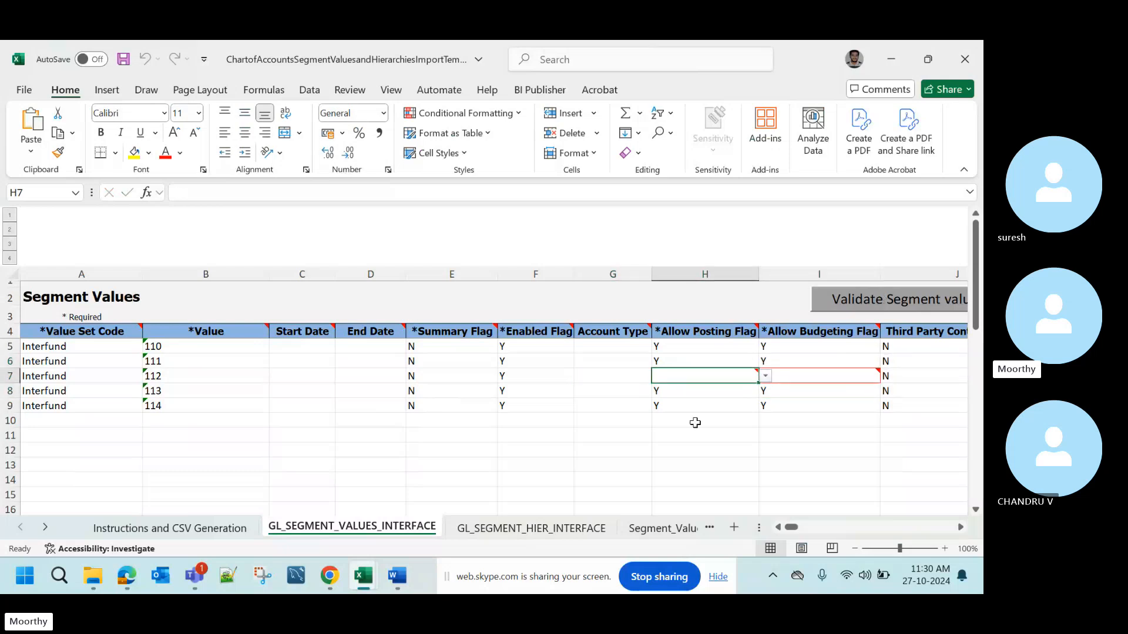
key(Up)
key(shift+Right)
key(ctrl+c)
key(Down)
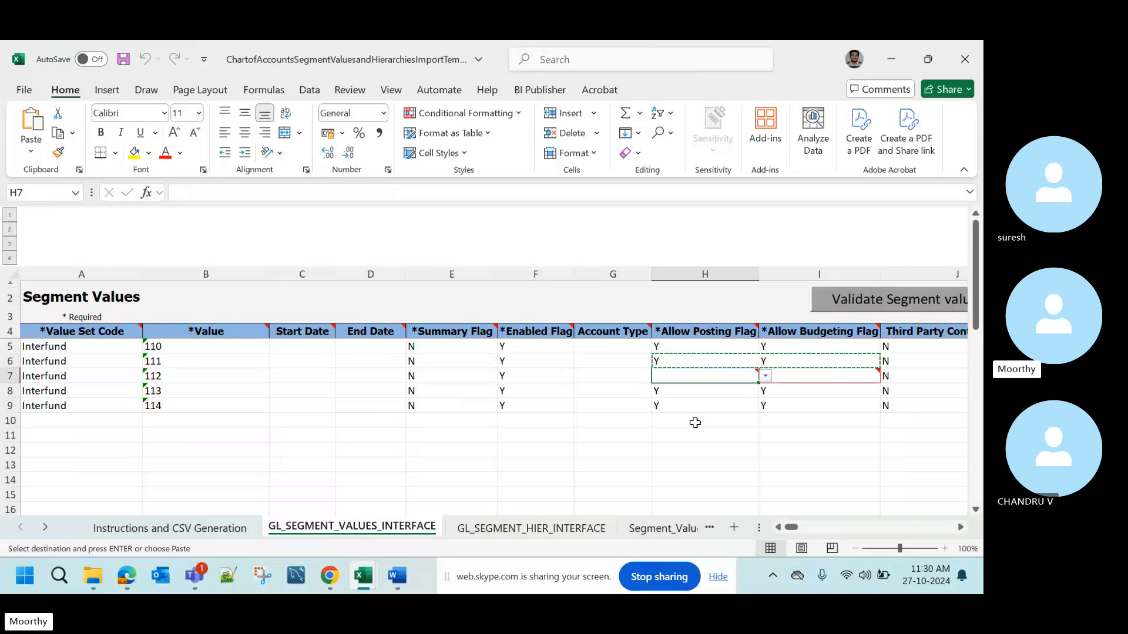
key(ctrl+v)
key(Escape)
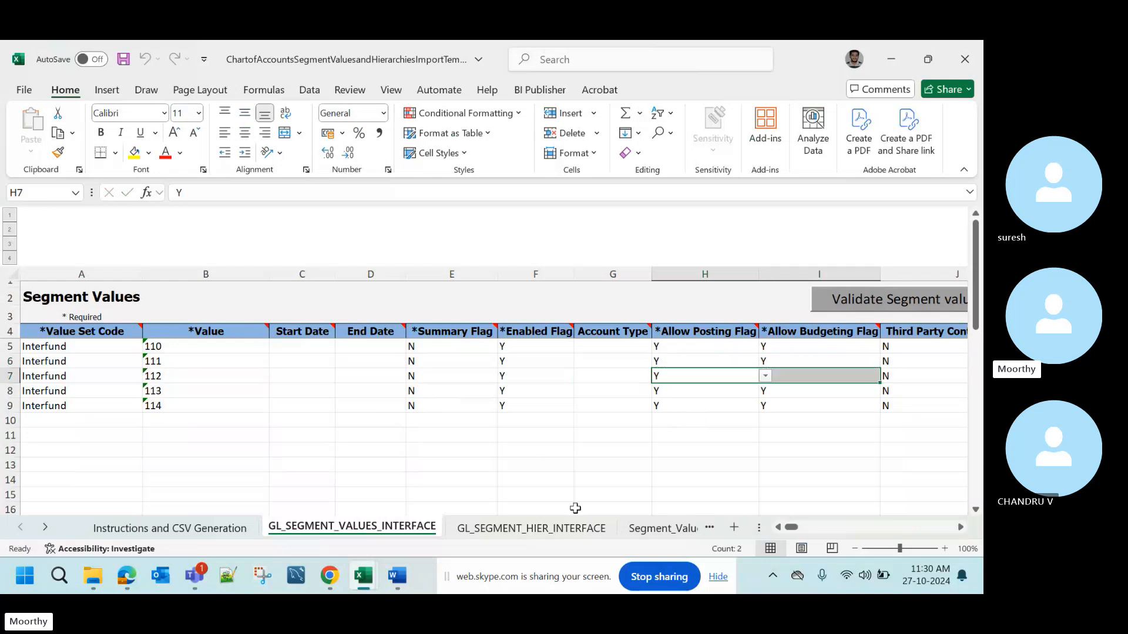
- Check the Segment_Value_Validation_Errors sheet and rerun Validate Segment values on the GL_SEGMENT_VALUES_INTERFACE sheet
click(662, 528)
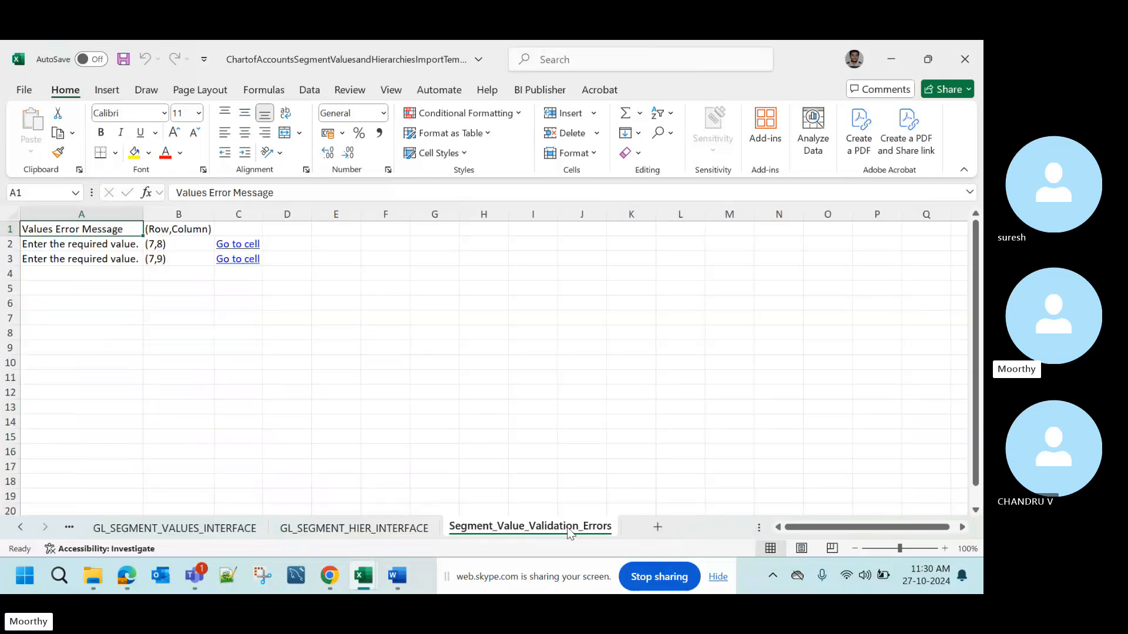
click(237, 530)
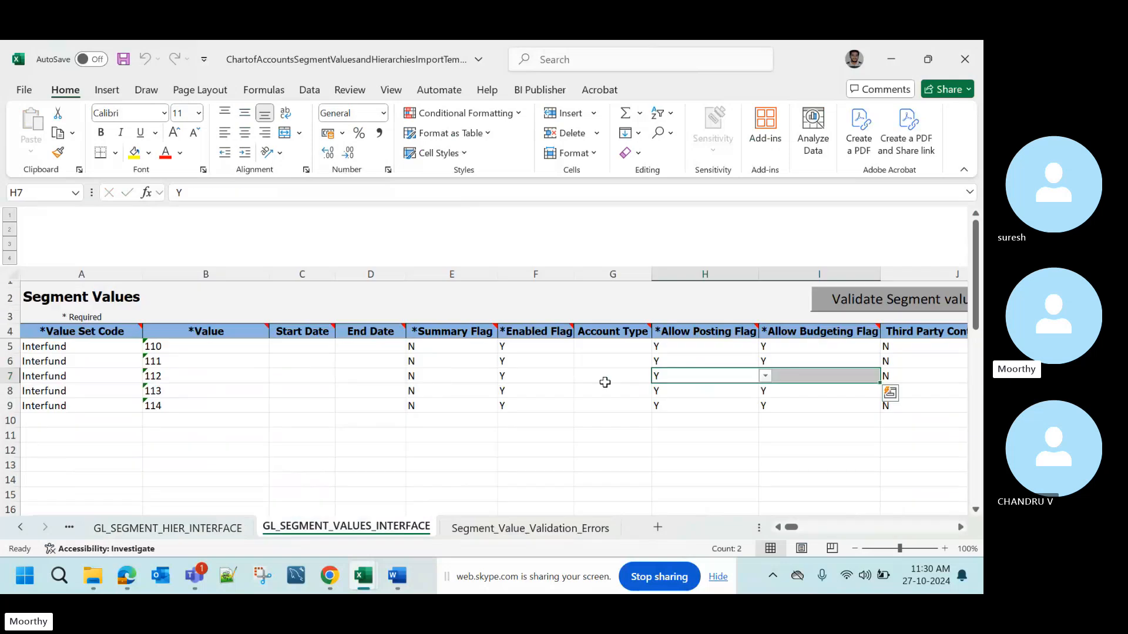
click(840, 307)
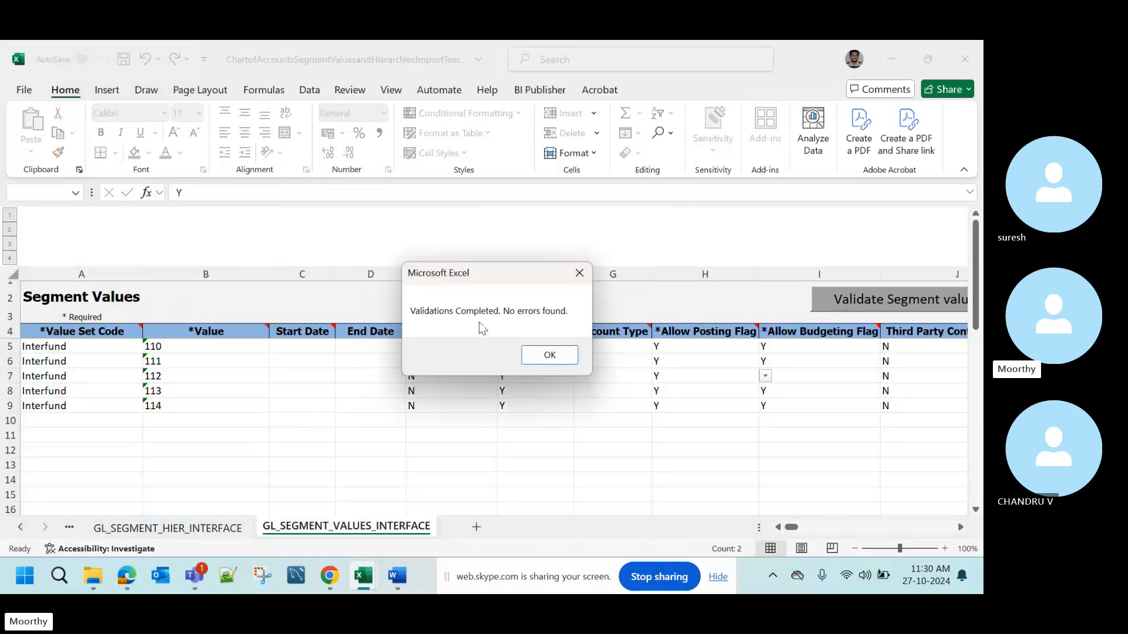
click(540, 354)
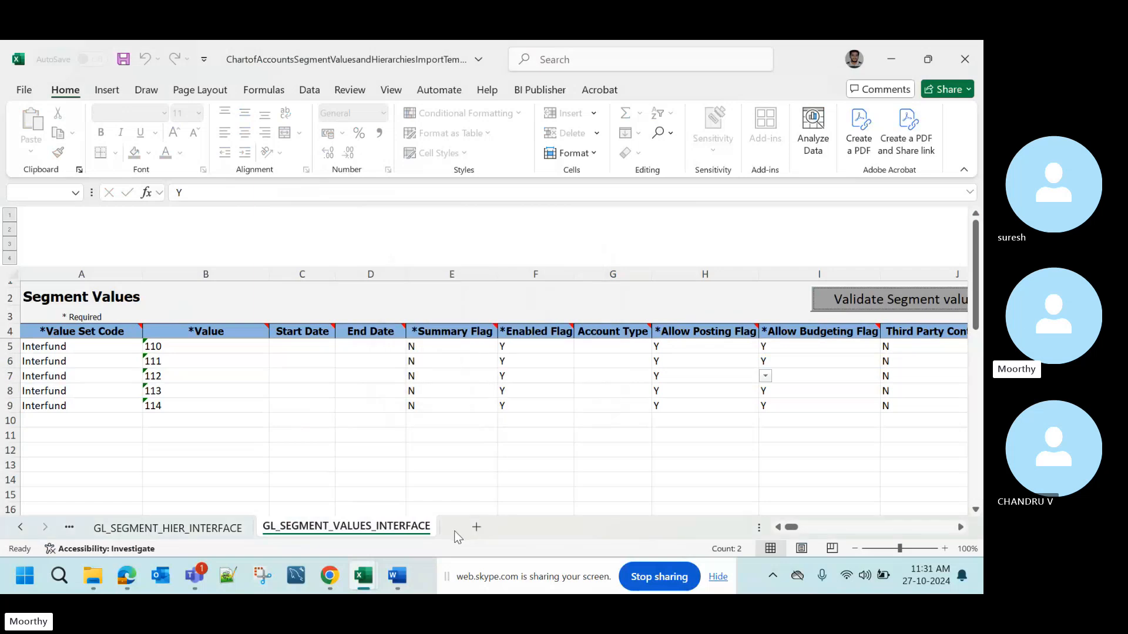
click(579, 379)
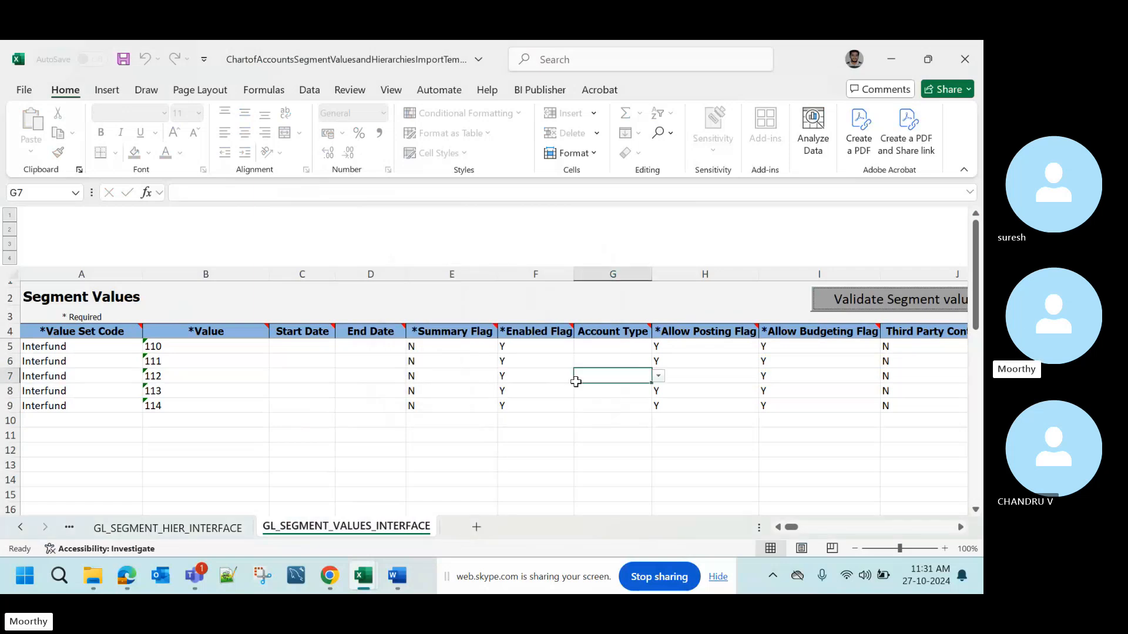
- Try to generate the CSV file from the Instructions and CSV Generation sheet
key(Left)
key(Left)
key(Left)
key(Left)
key(Left)
key(Left)
key(Up)
key(Up)
key(Up)
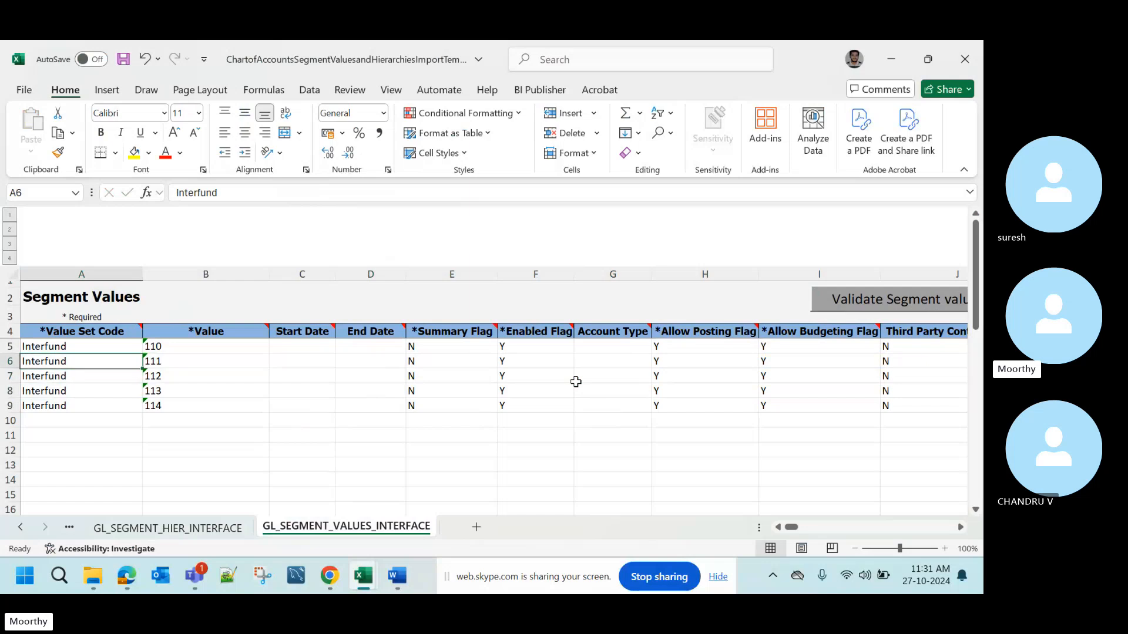
key(Down)
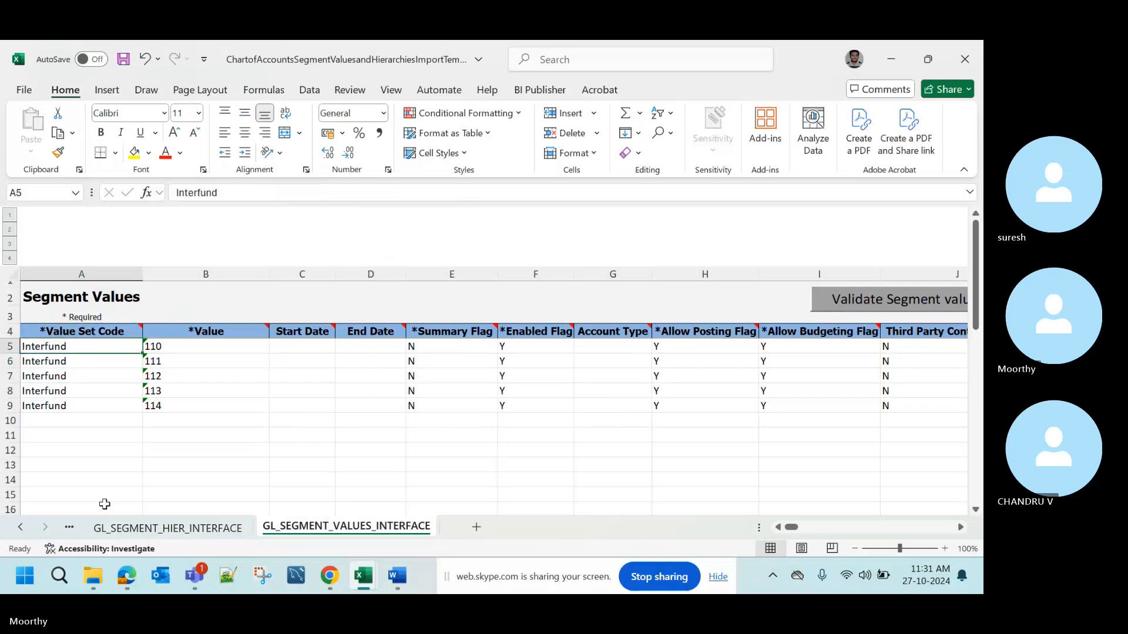
click(21, 527)
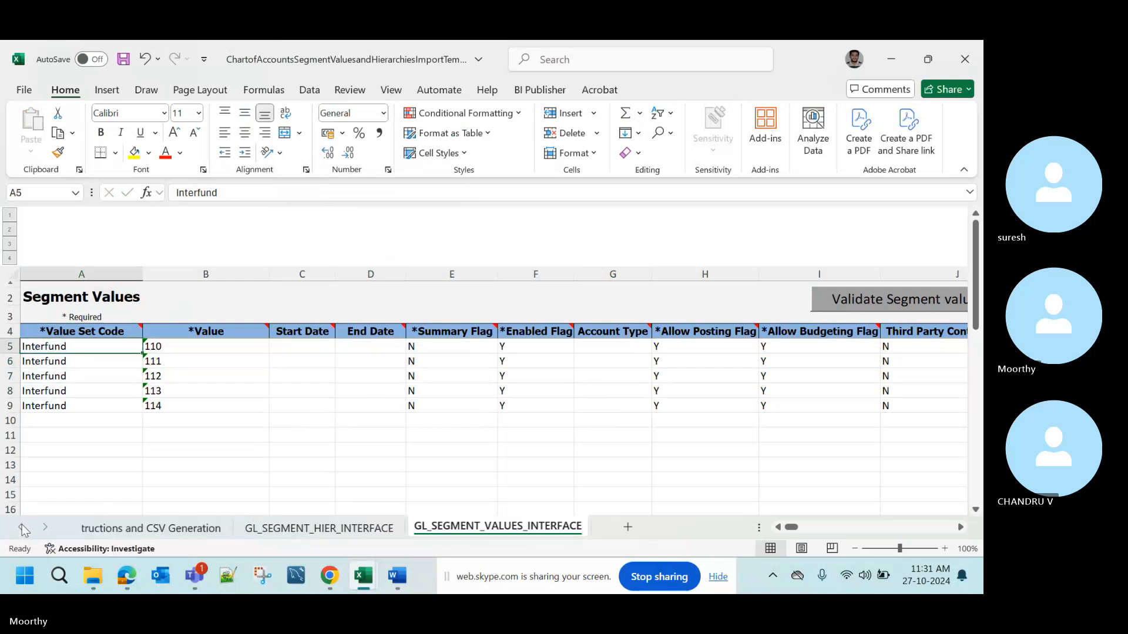
click(152, 527)
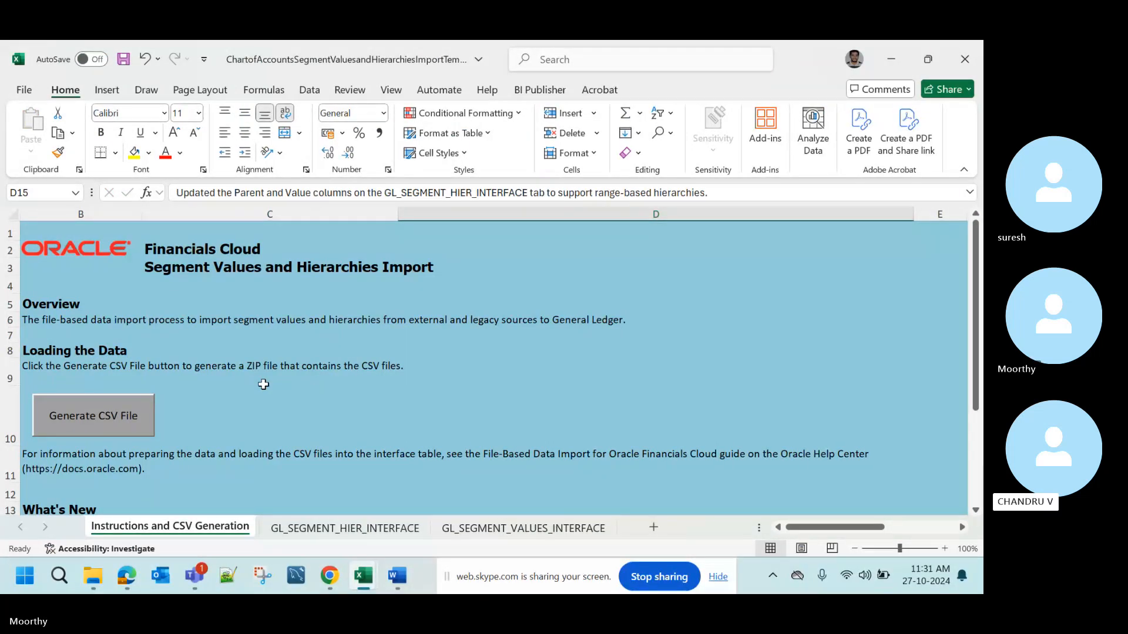
click(117, 432)
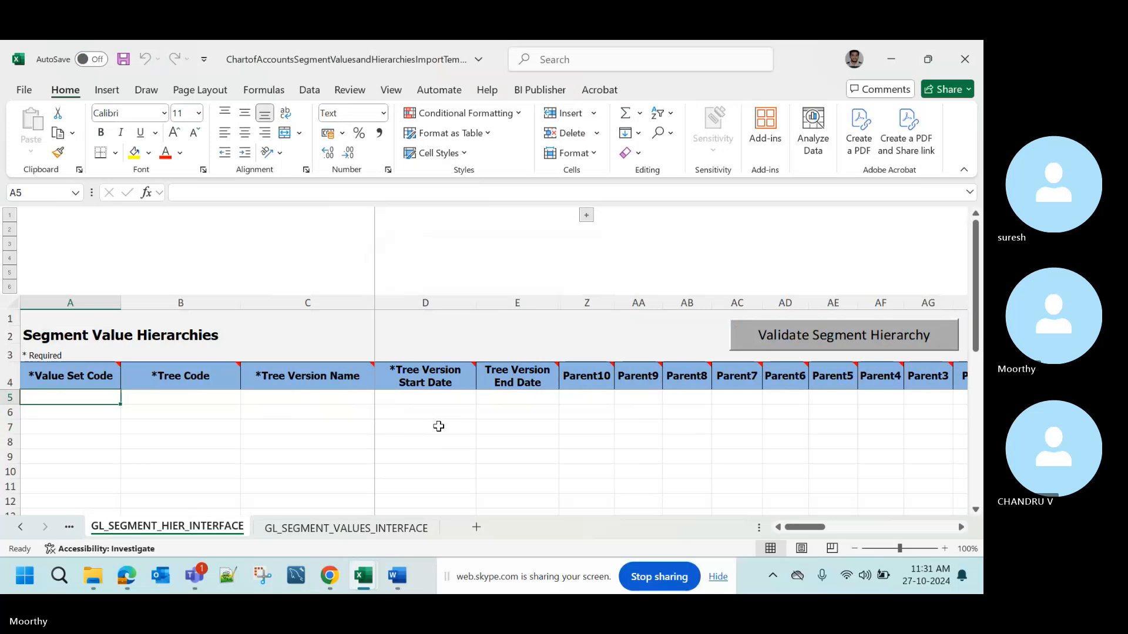
- Review the Instructions and CSV Generation, GL_SEGMENT_HIER_INTERFACE and GL_SEGMENT_VALUES_INTERFACE sheets for what blocks the CSV generation
click(20, 528)
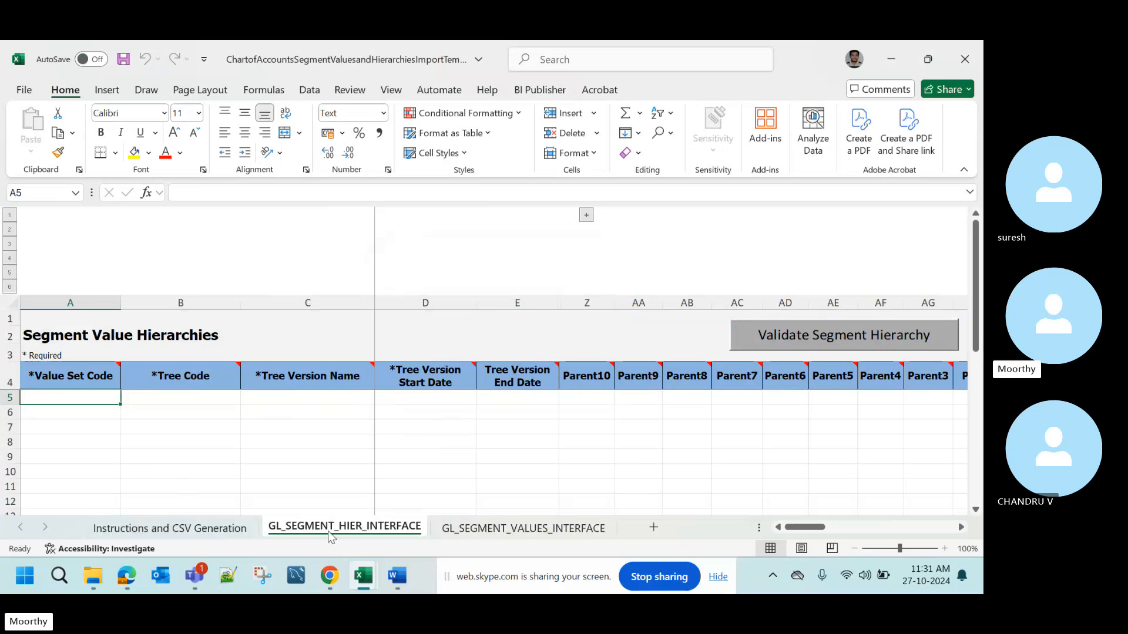
click(363, 576)
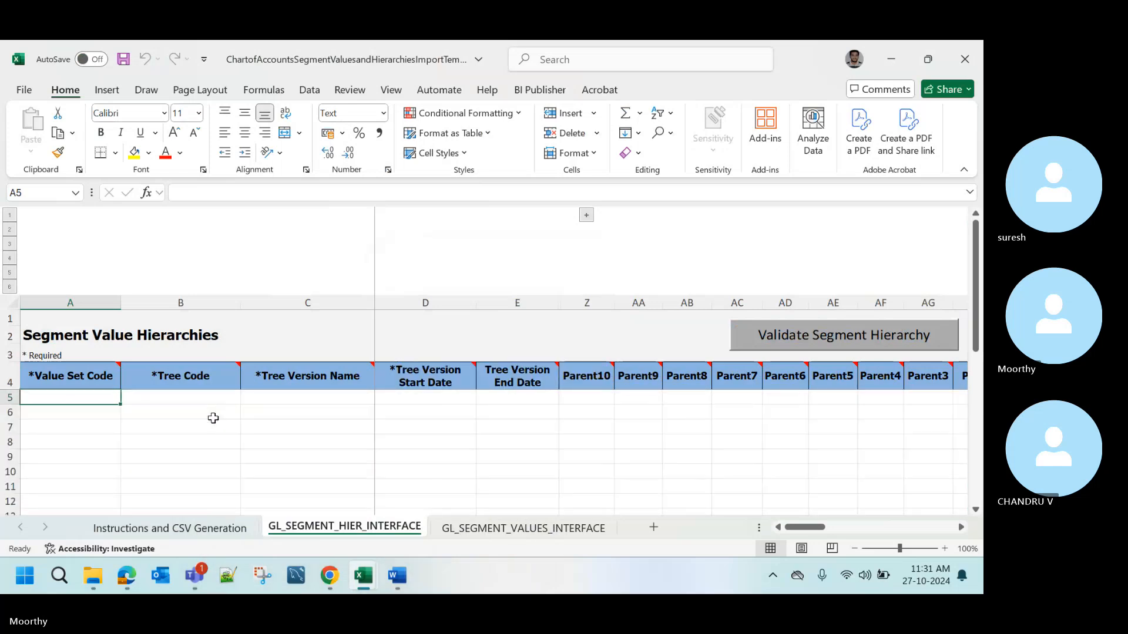
click(214, 530)
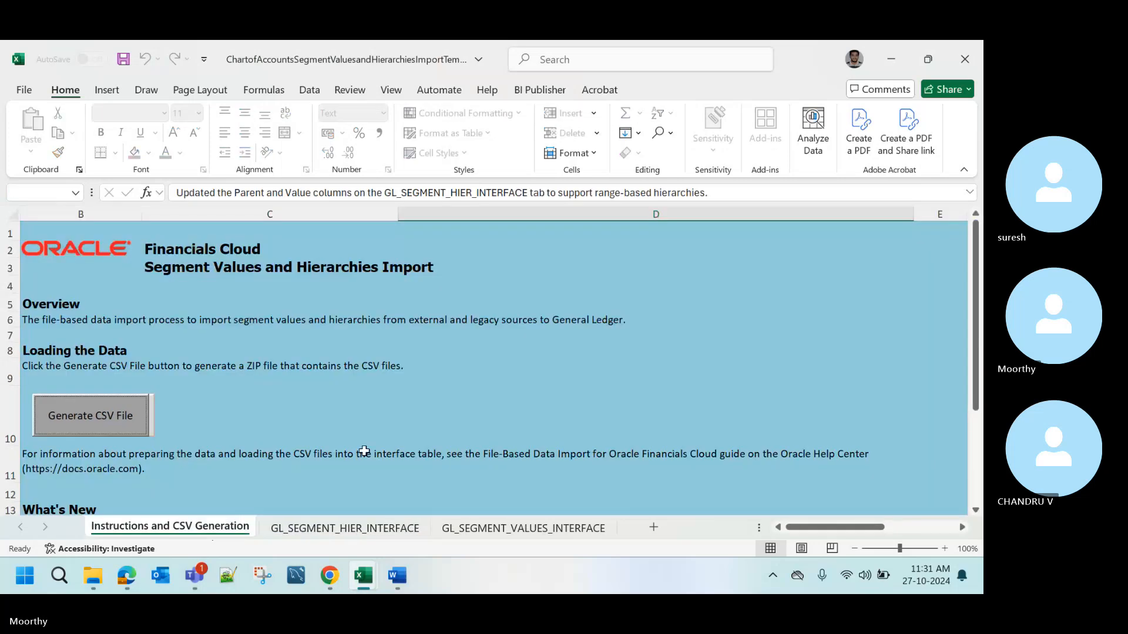
scroll(364, 451, down, 3)
scroll(364, 451, up, 1)
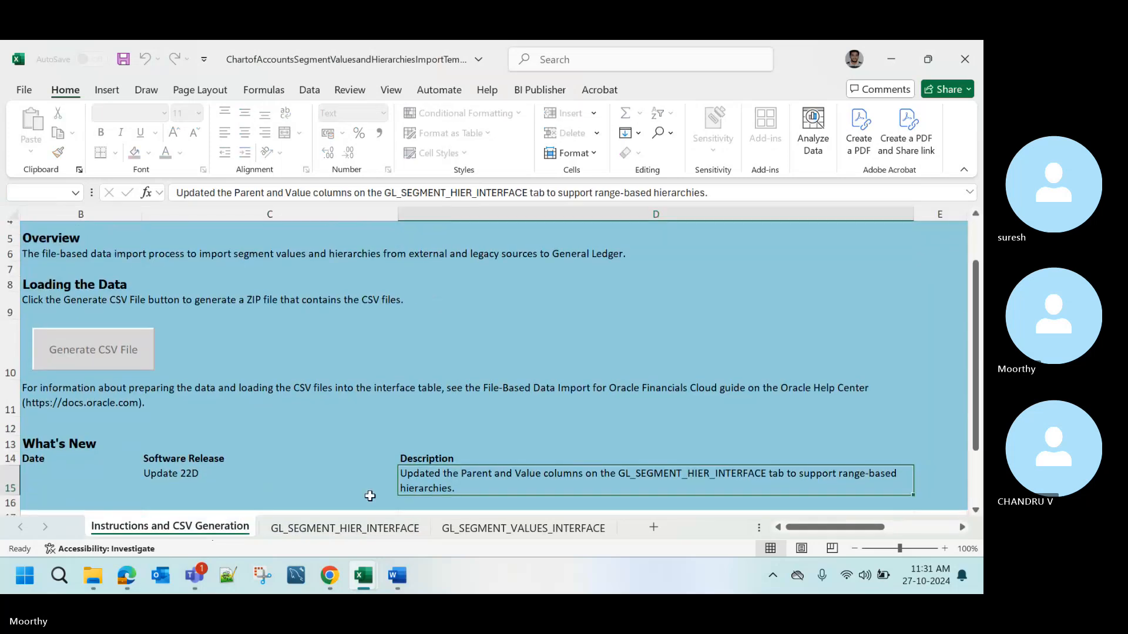
click(369, 530)
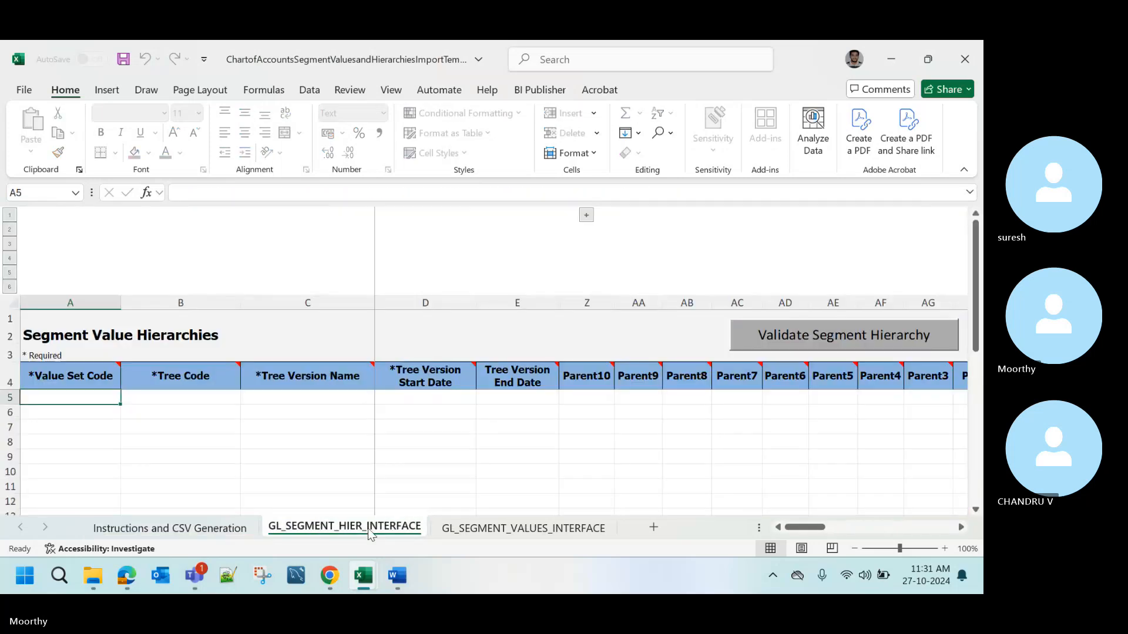
click(459, 531)
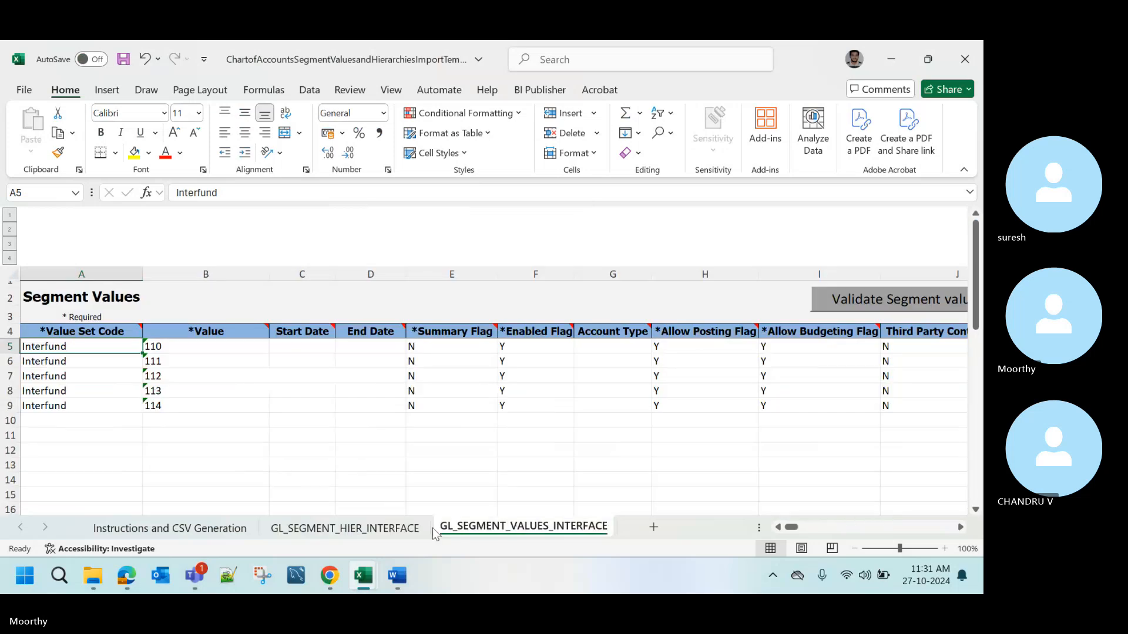
click(382, 532)
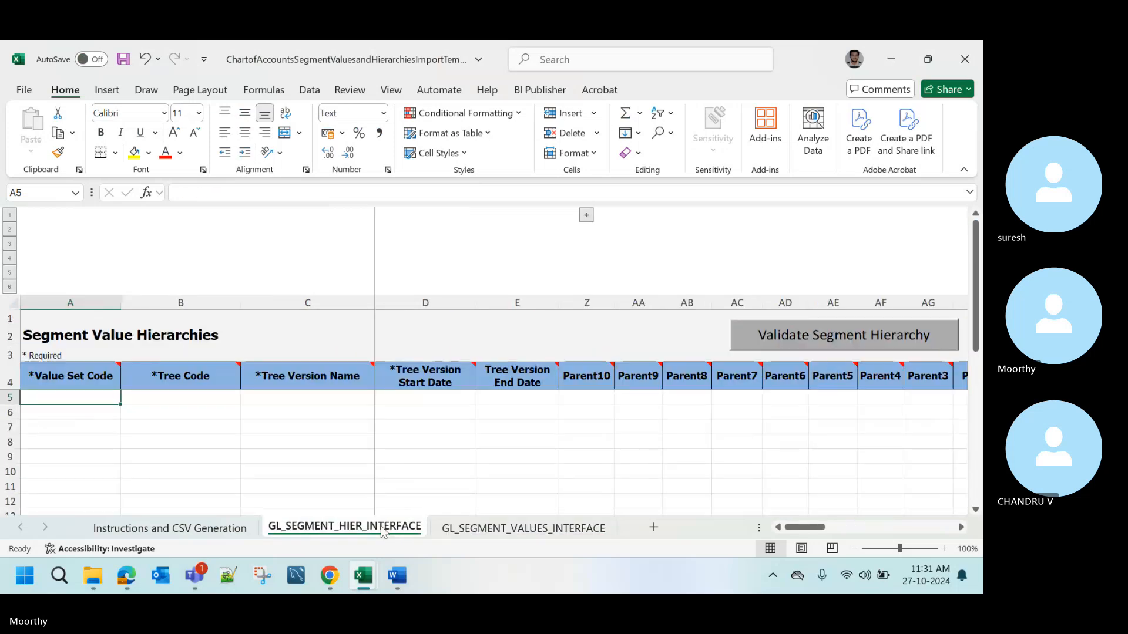
click(491, 529)
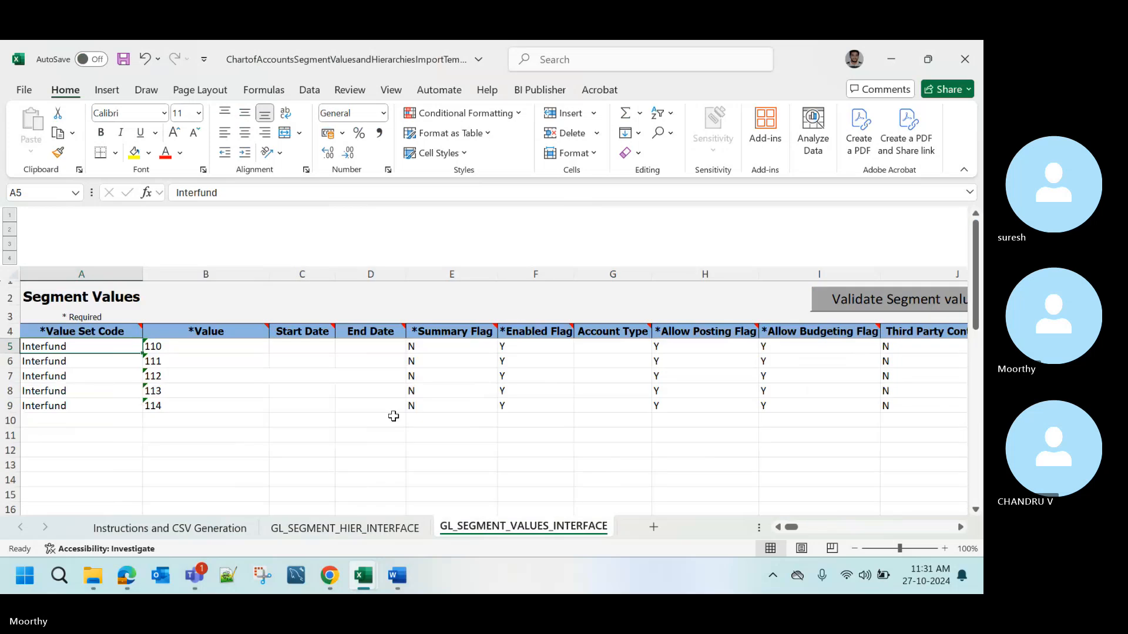
click(164, 529)
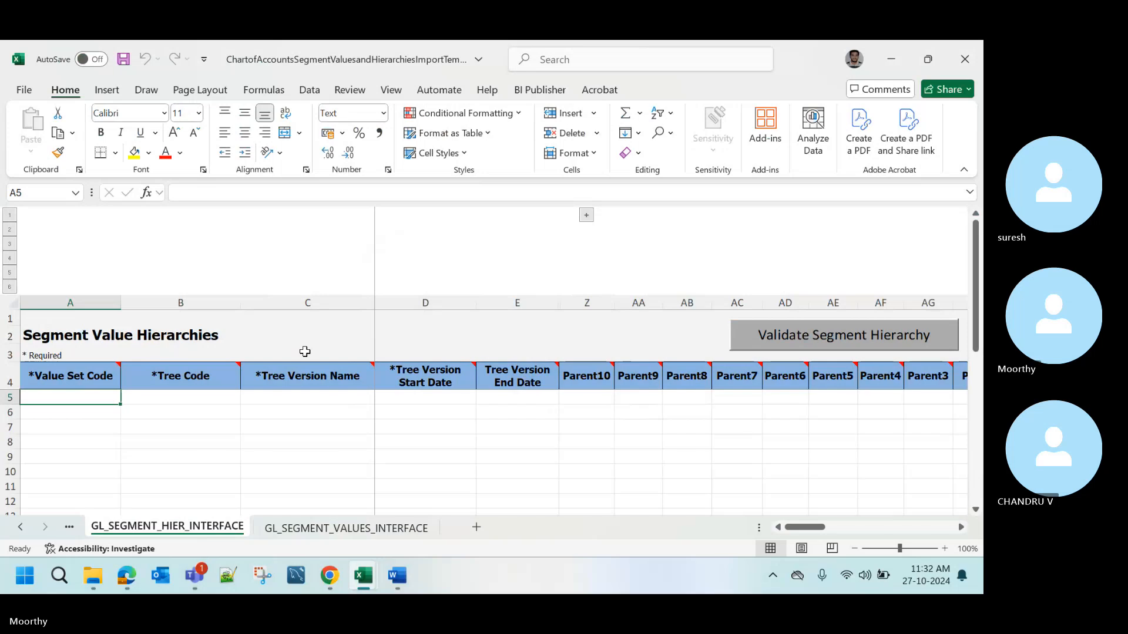
- Delete the empty GL_SEGMENT_HIER_INTERFACE sheet from the workbook
right_click(180, 527)
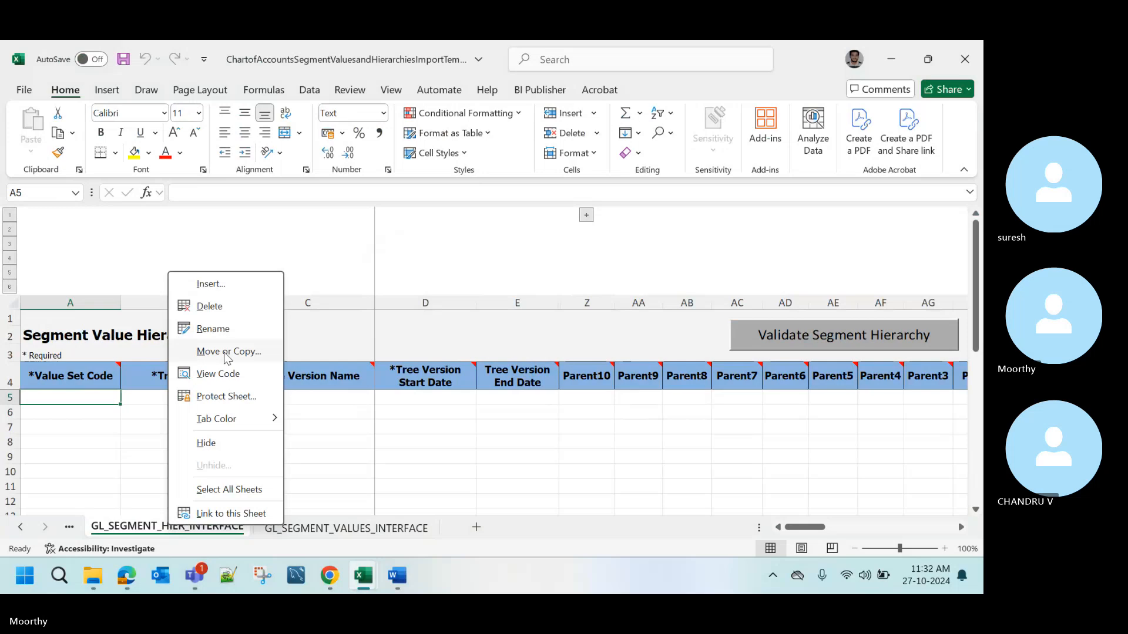
click(228, 308)
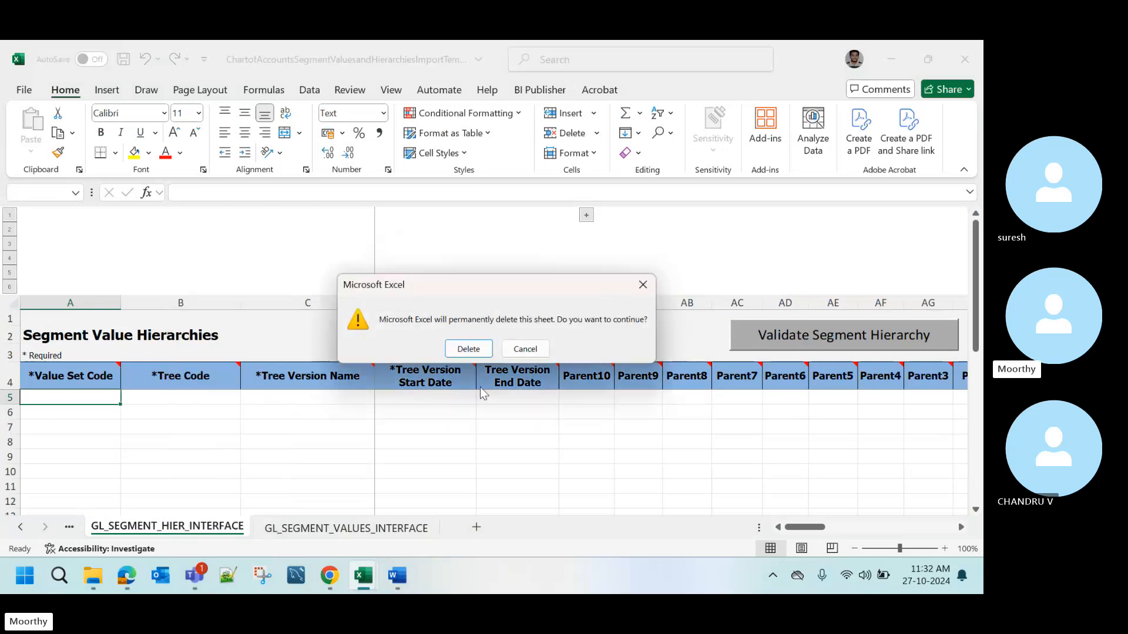
click(473, 350)
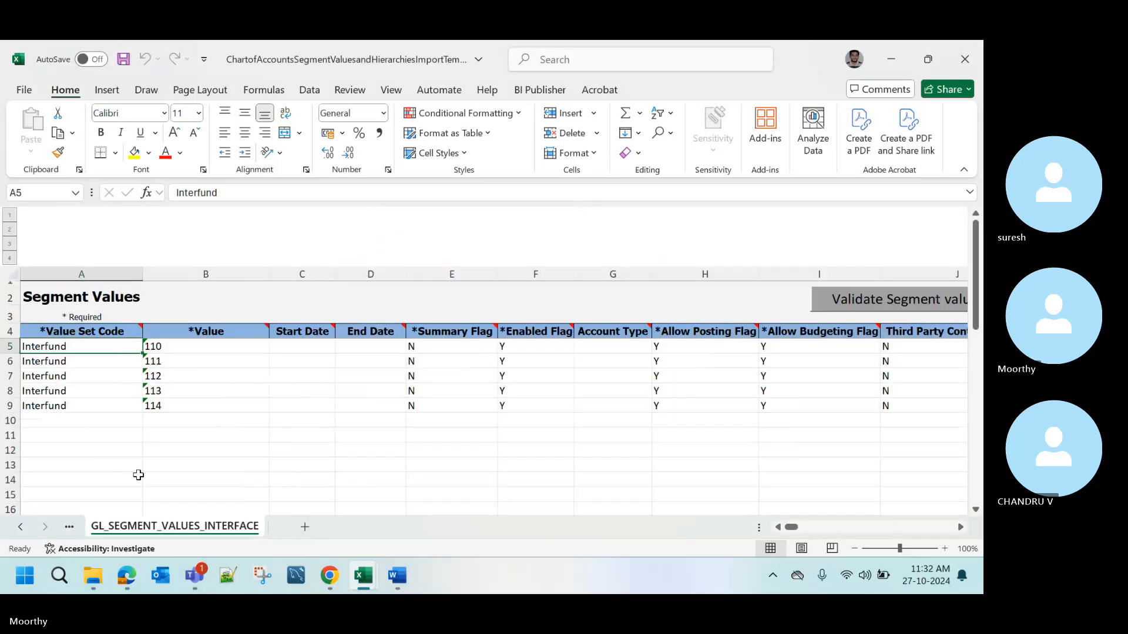
- Try to generate the CSV file again with only the segment values sheet left, and dismiss the resulting message
click(20, 531)
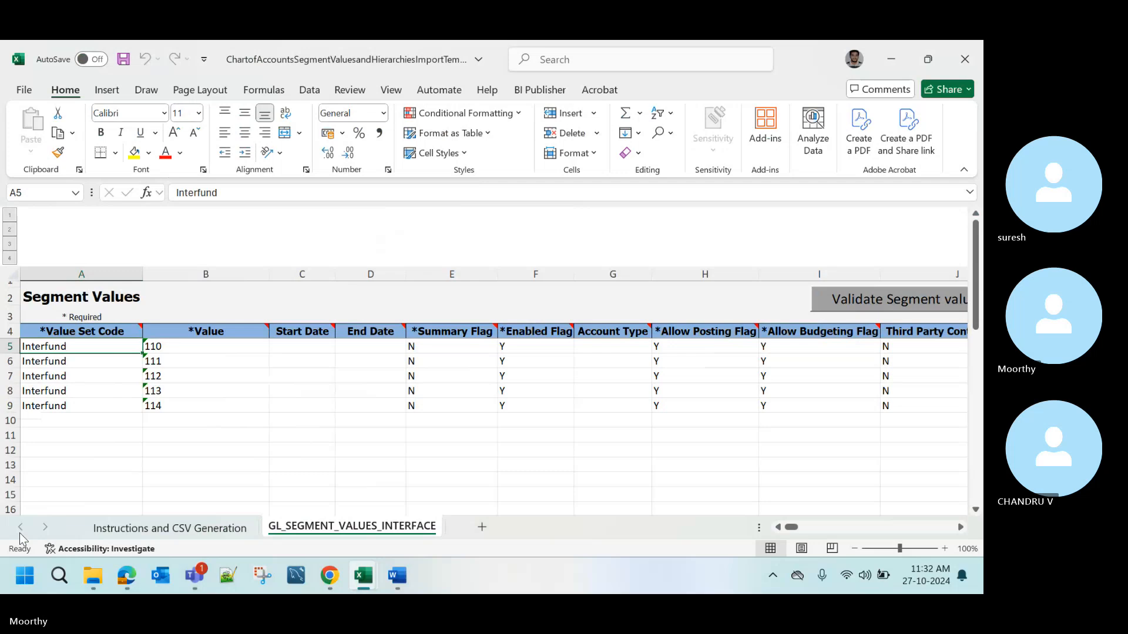
click(138, 529)
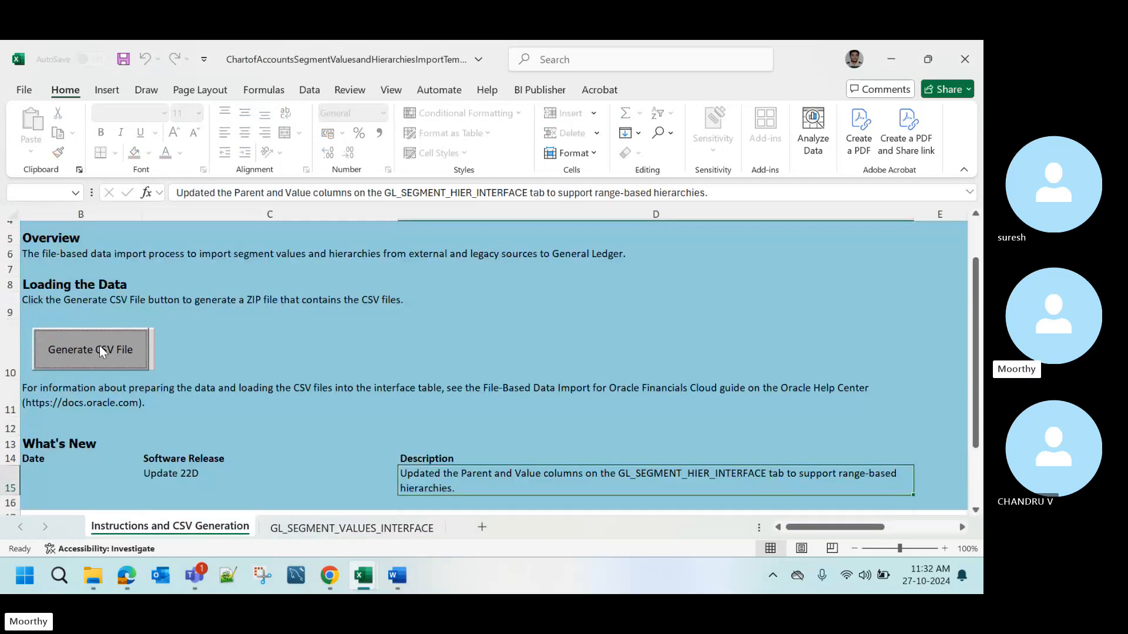
click(100, 347)
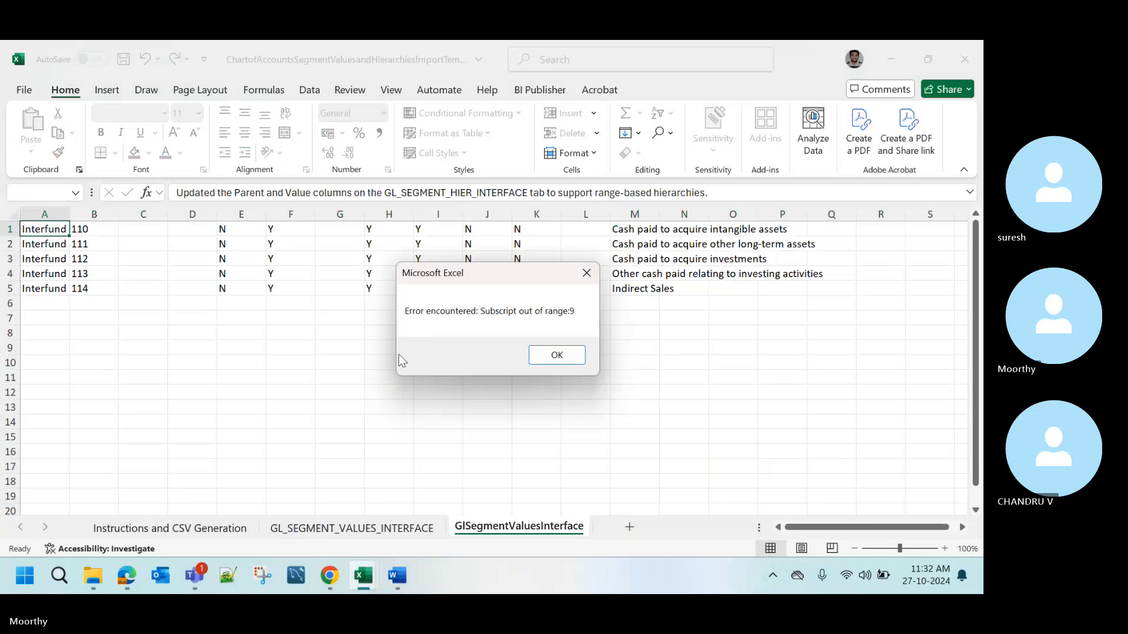
click(556, 356)
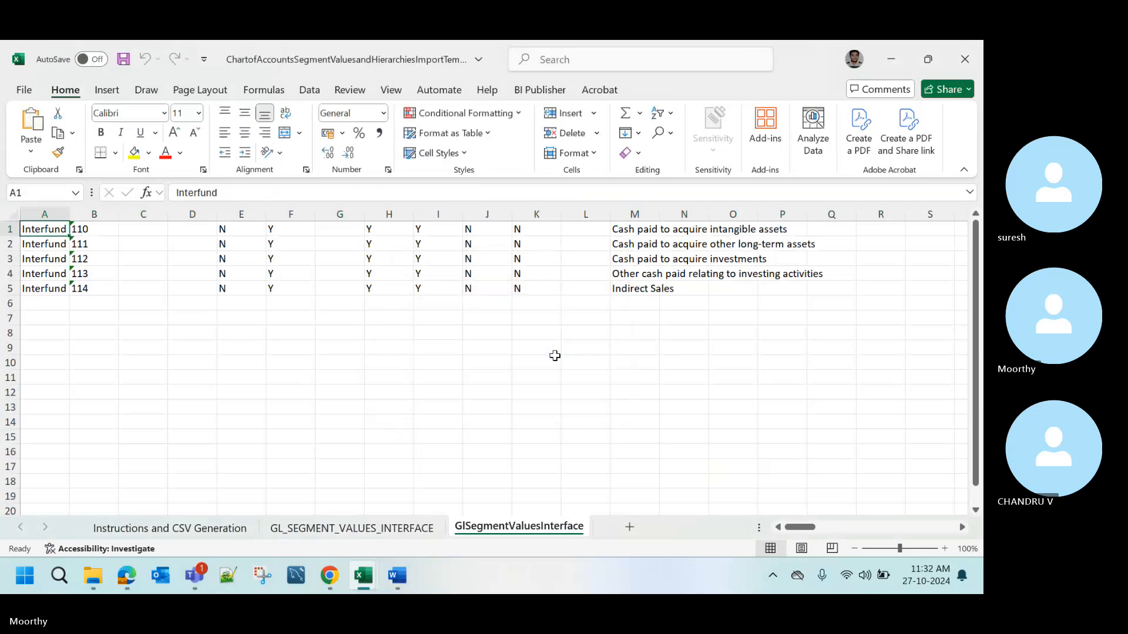
- Clear the Data Source entries FBDI and DRM in the rows of segment values 111 and 112 on the GL_SEGMENT_VALUES_INTERFACE sheet
click(357, 527)
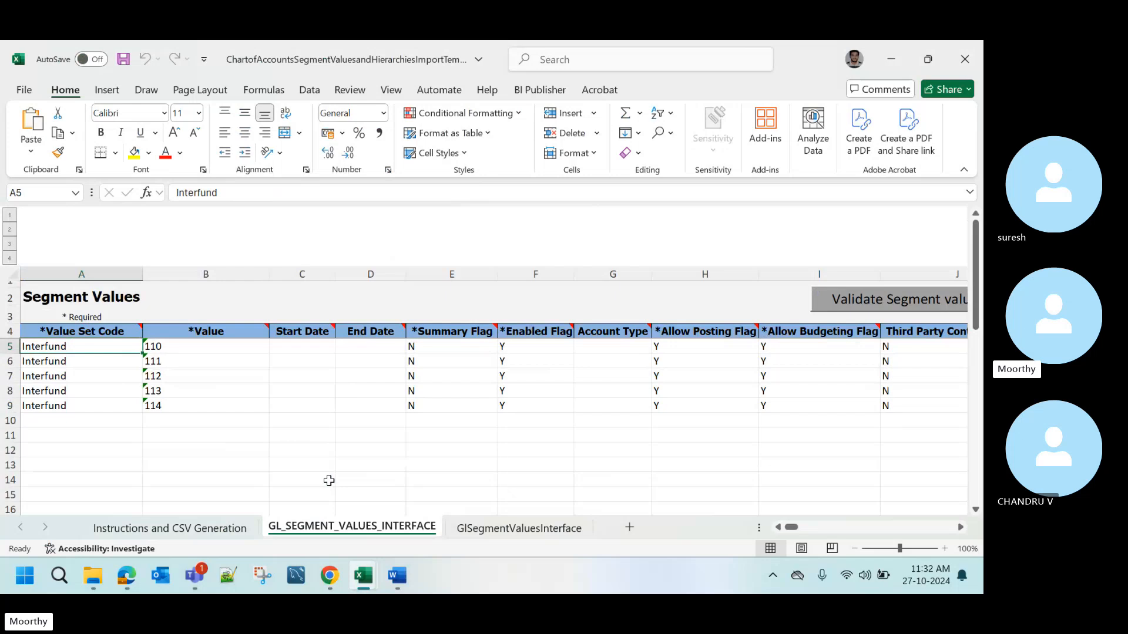
key(Right)
key(Right)
key(Right)
key(Right)
key(Right)
key(Right)
key(Right)
key(Right)
key(Right)
key(Right)
key(Right)
key(Right)
key(Right)
key(Right)
key(Right)
key(Right)
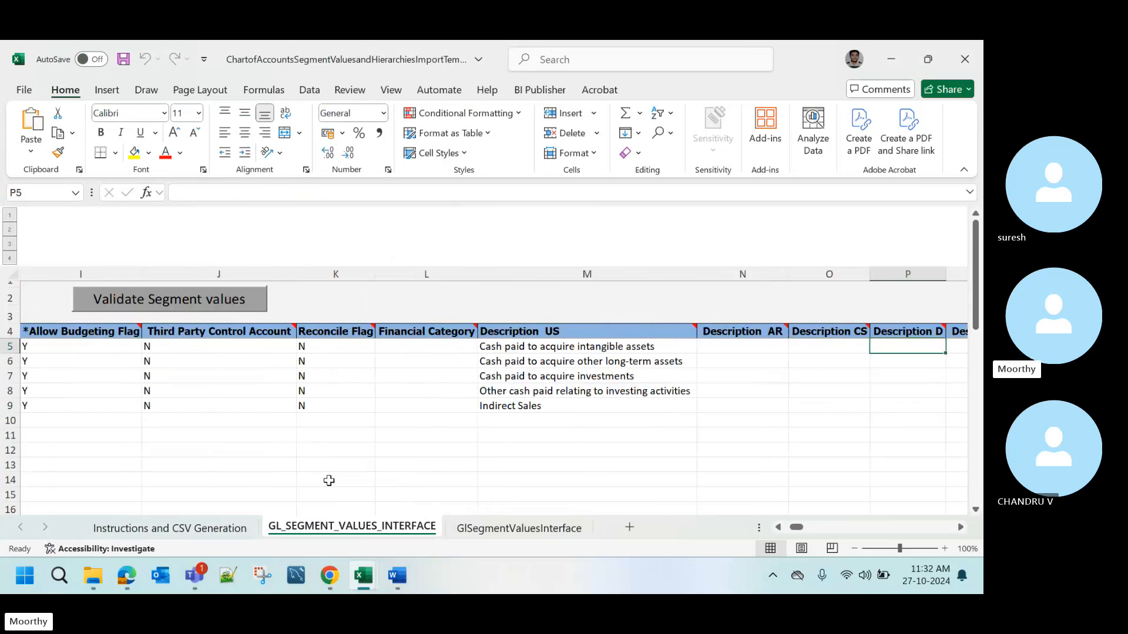
key(ctrl+Right)
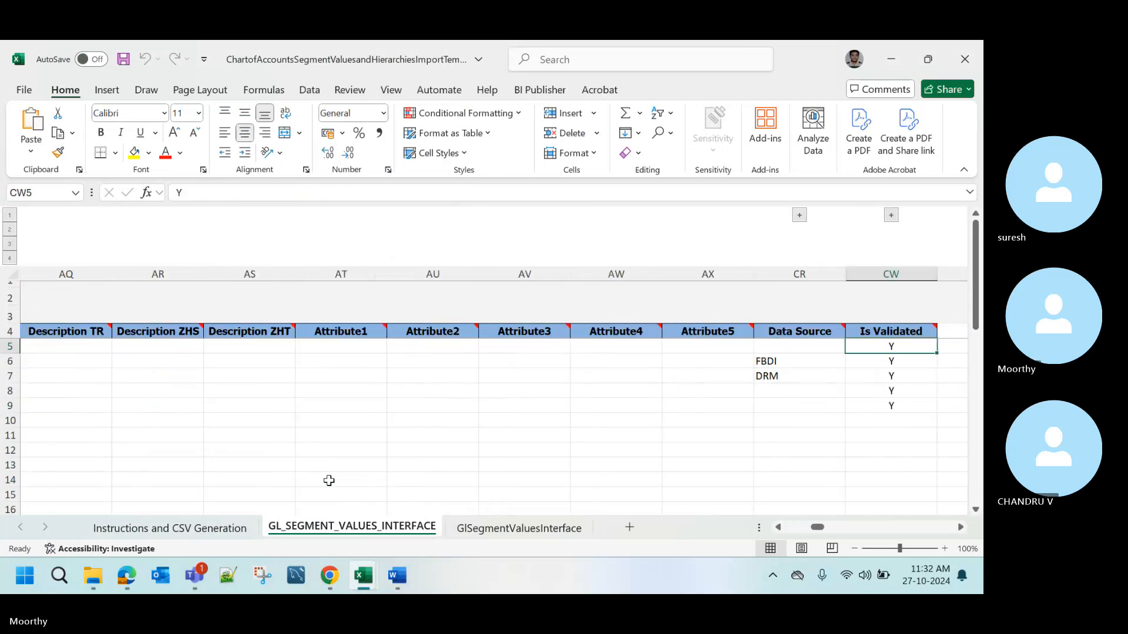
key(Right)
key(Left)
key(Left)
key(Left)
key(Right)
key(Down)
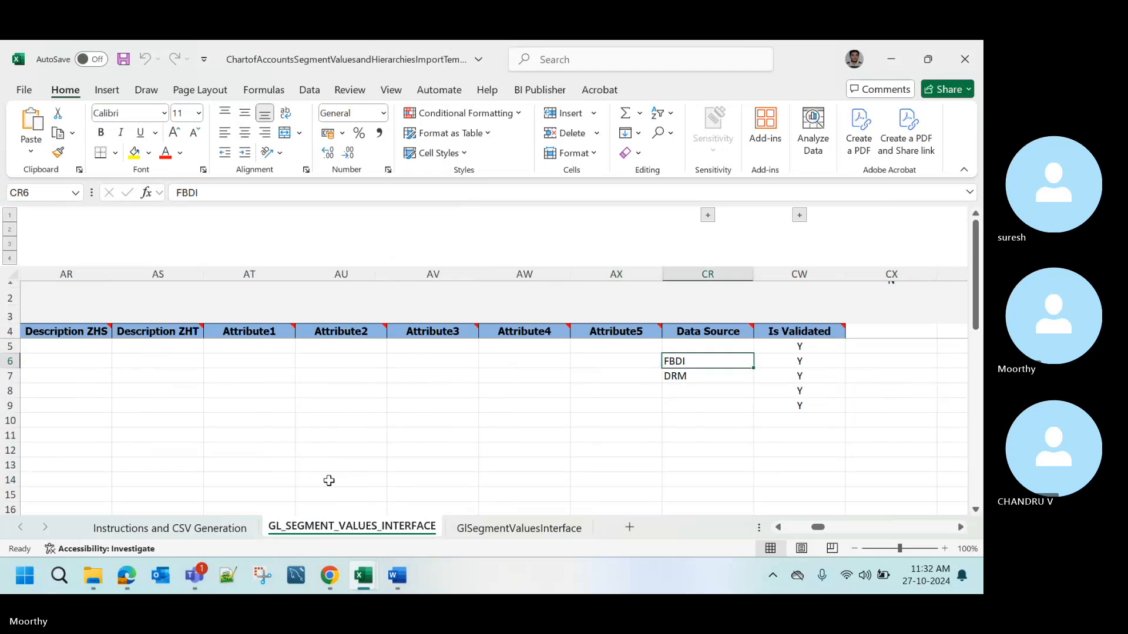
key(shift+Down)
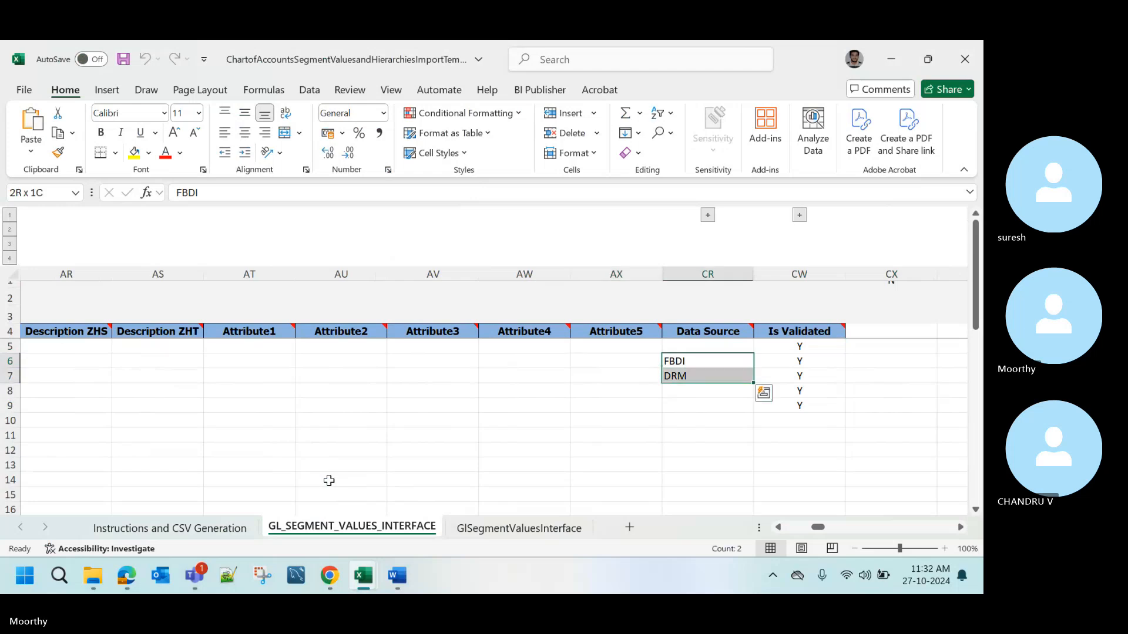
key(Delete)
key(Left)
key(Left)
key(Left)
key(Left)
key(Left)
key(Left)
key(Left)
key(Left)
key(Left)
key(Left)
key(Left)
key(Left)
key(Left)
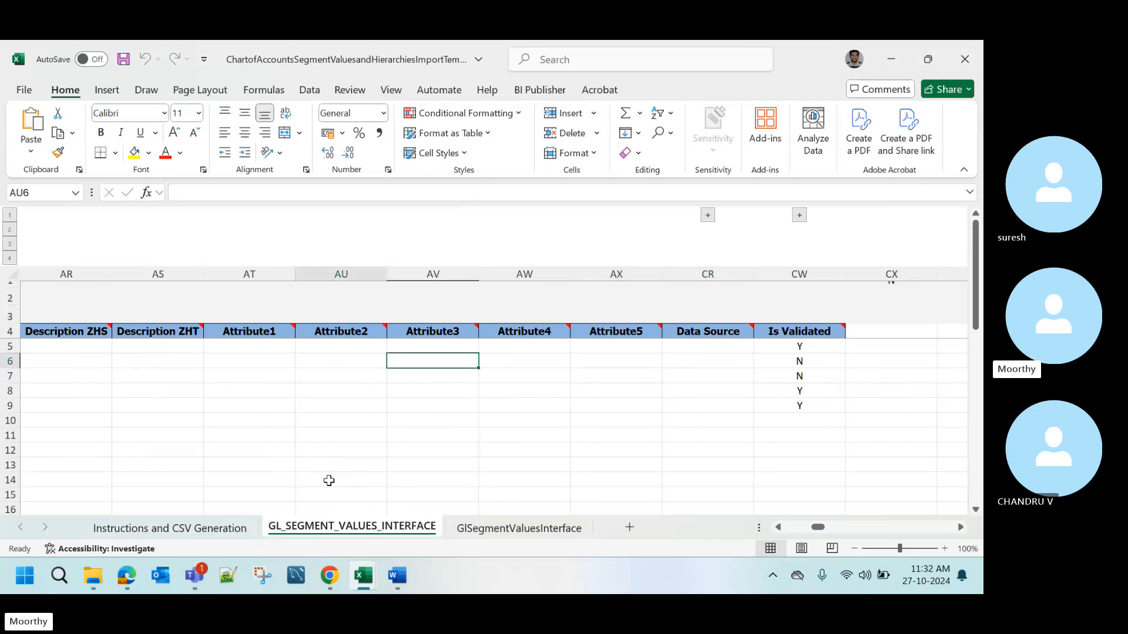
key(Left)
key(Left)
key(Left)
key(Left)
key(Left)
key(Left)
key(Left)
key(Left)
key(Left)
key(Left)
key(Left)
key(Left)
key(Left)
key(Left)
key(Left)
key(Left)
key(Left)
key(Left)
key(Left)
key(Left)
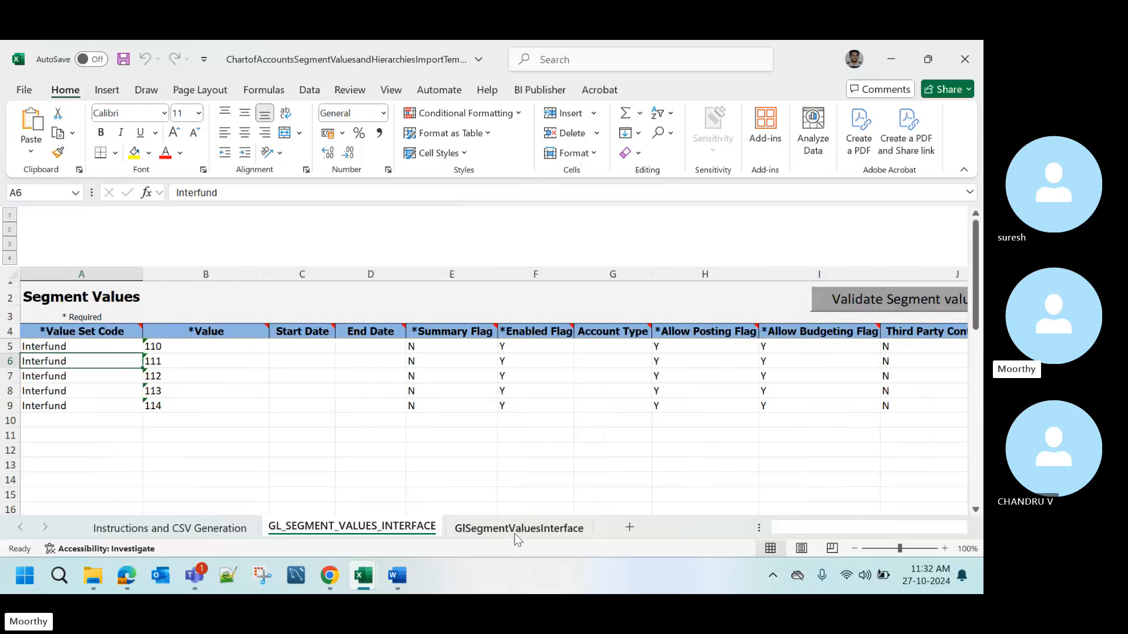
- Delete the generated GlSegmentValuesInterface sheet from the workbook
click(517, 532)
right_click(515, 536)
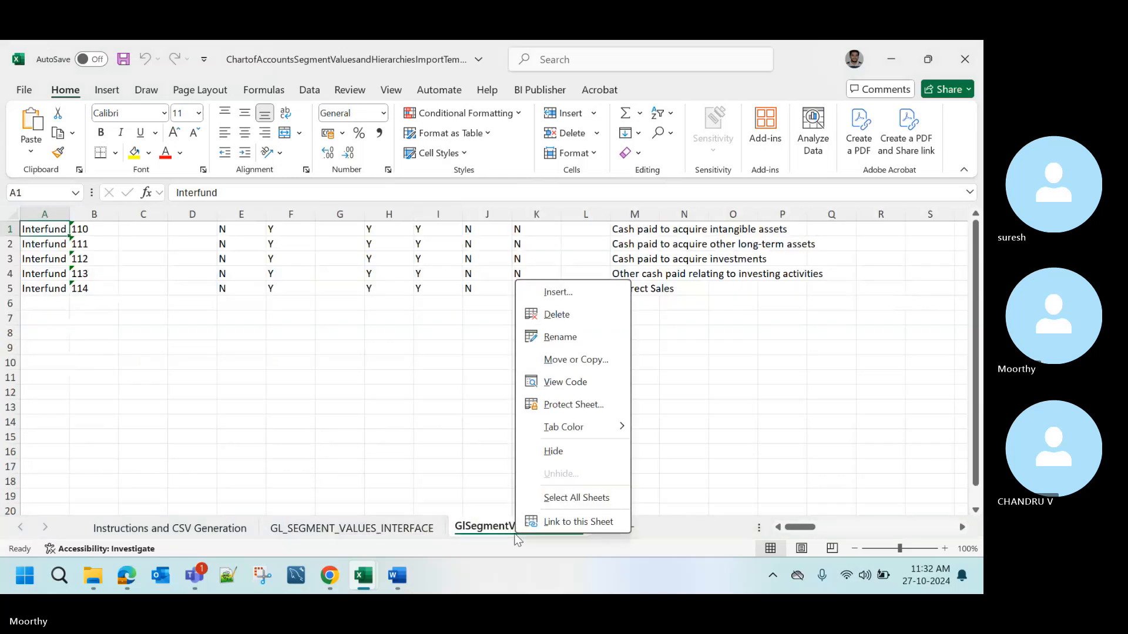
click(565, 321)
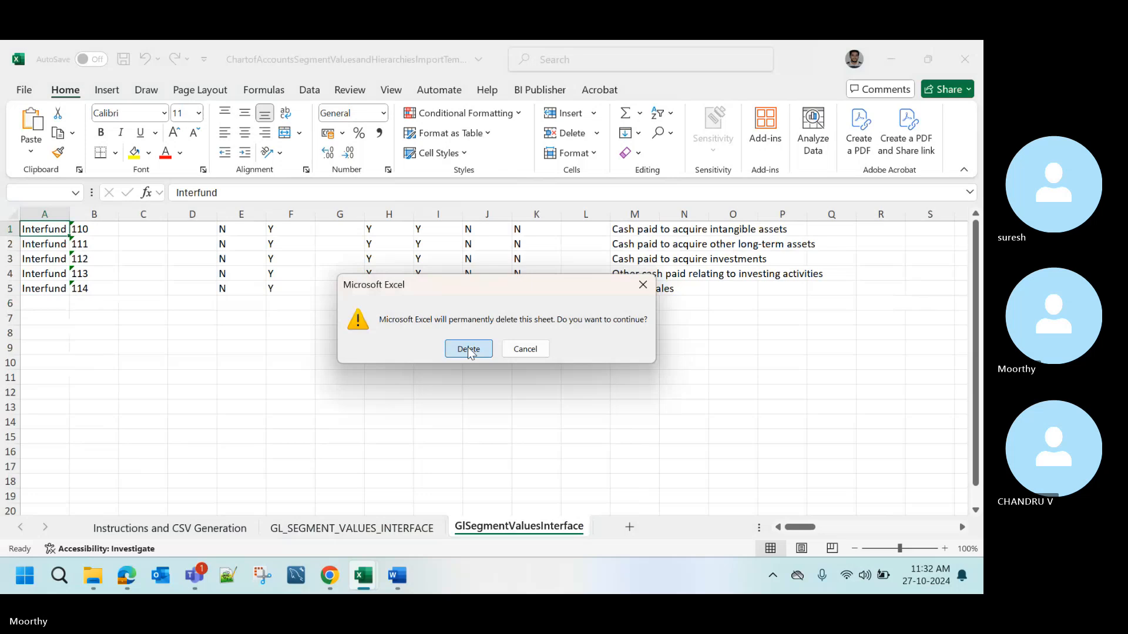
click(467, 347)
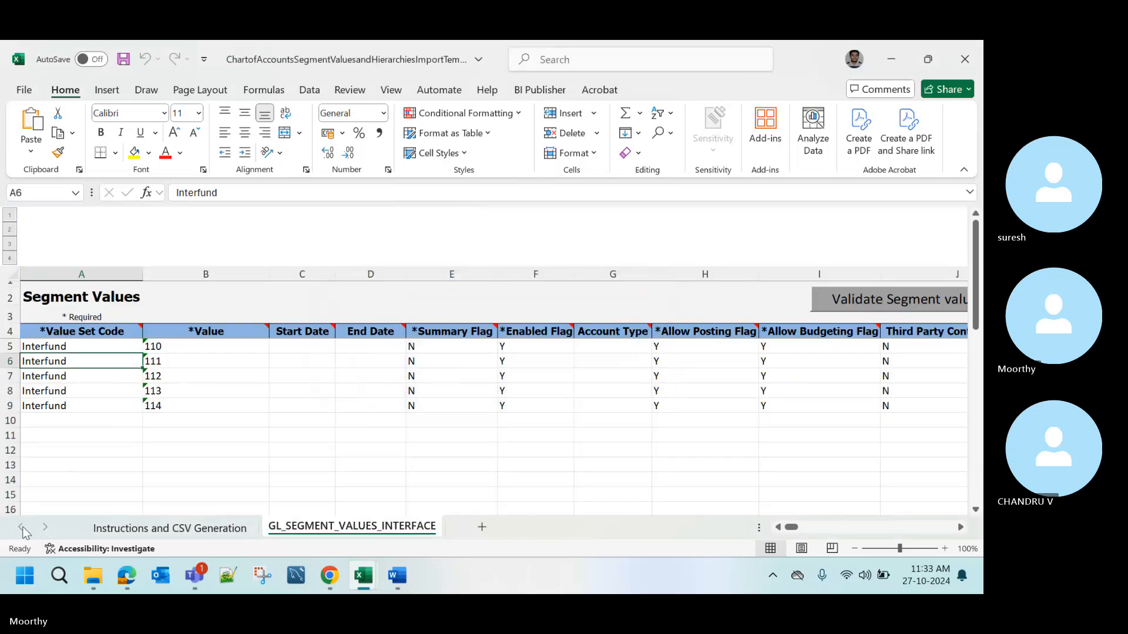
- Save the import template workbook with the GL_SEGMENT_VALUES_INTERFACE sheet open, accepting the personal information warning
click(125, 529)
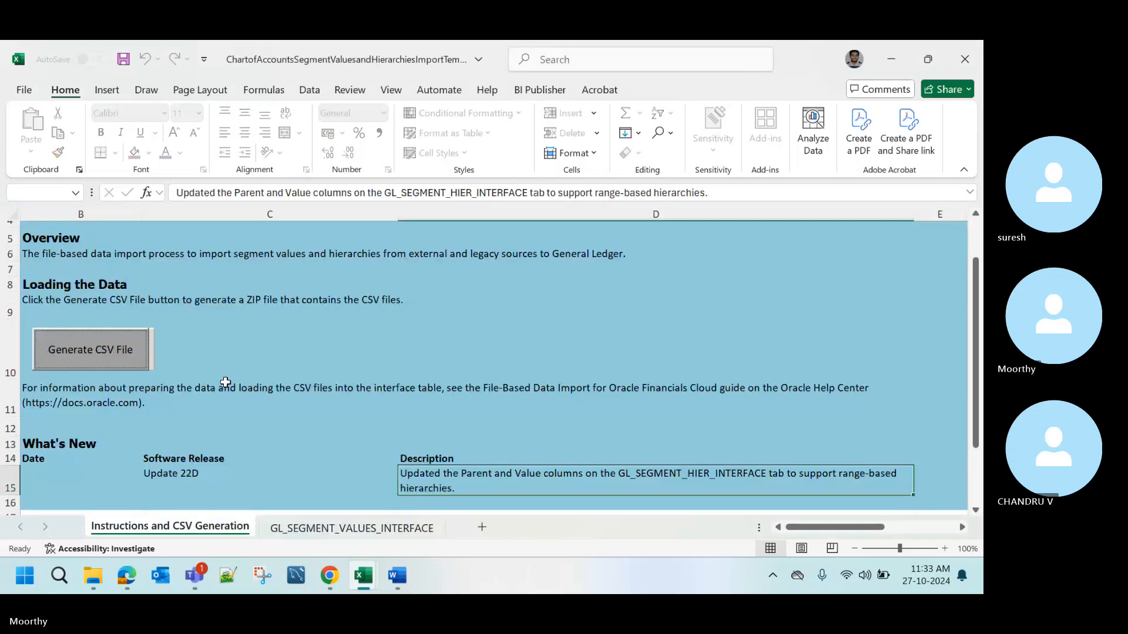
click(229, 385)
click(346, 526)
click(312, 405)
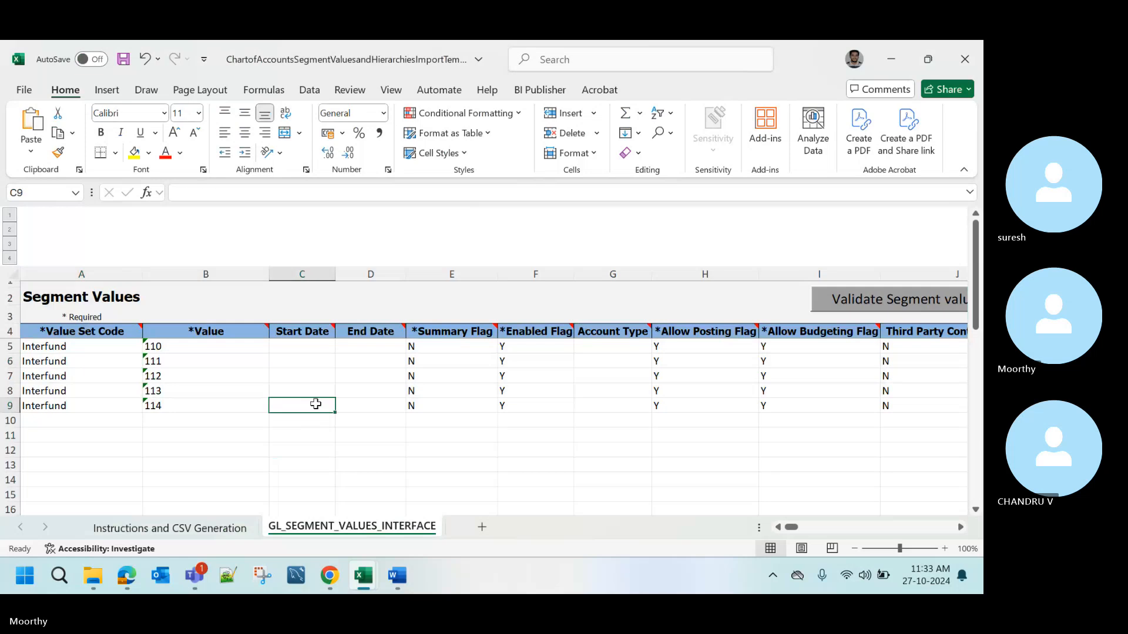
key(ctrl+s)
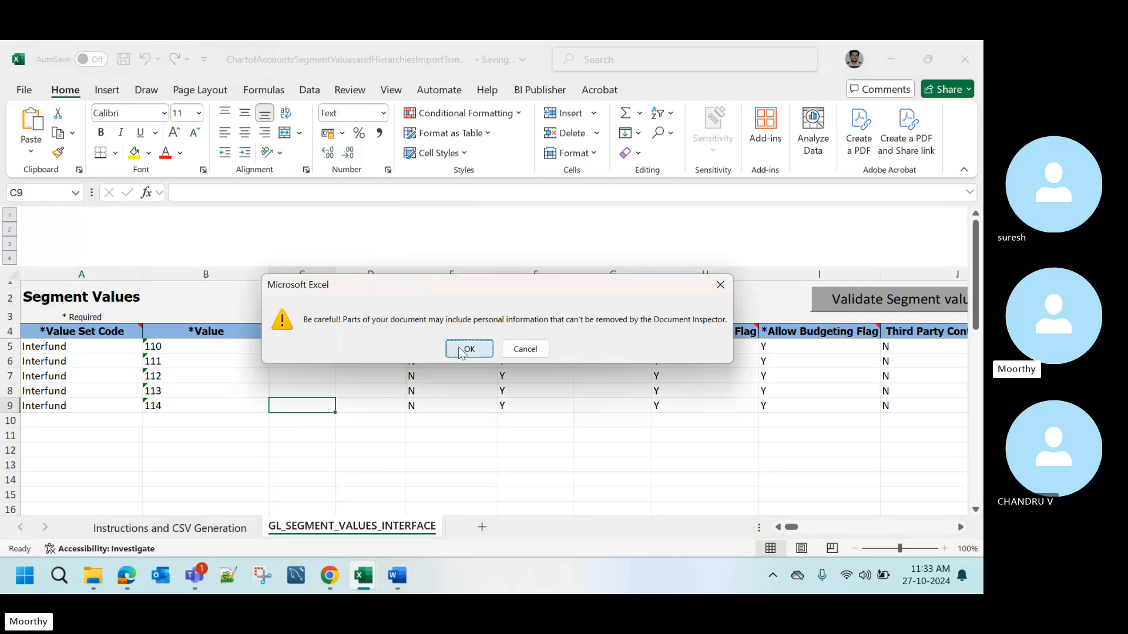
click(461, 349)
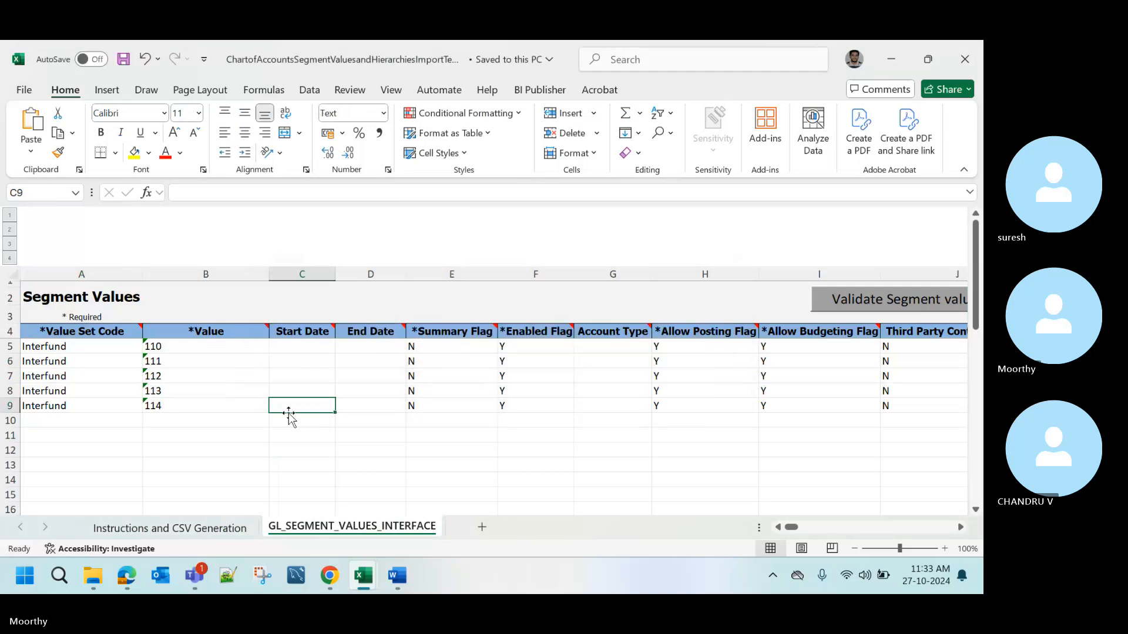
- Try to generate the CSV file from the instructions sheet once more and dismiss the resulting message
click(196, 526)
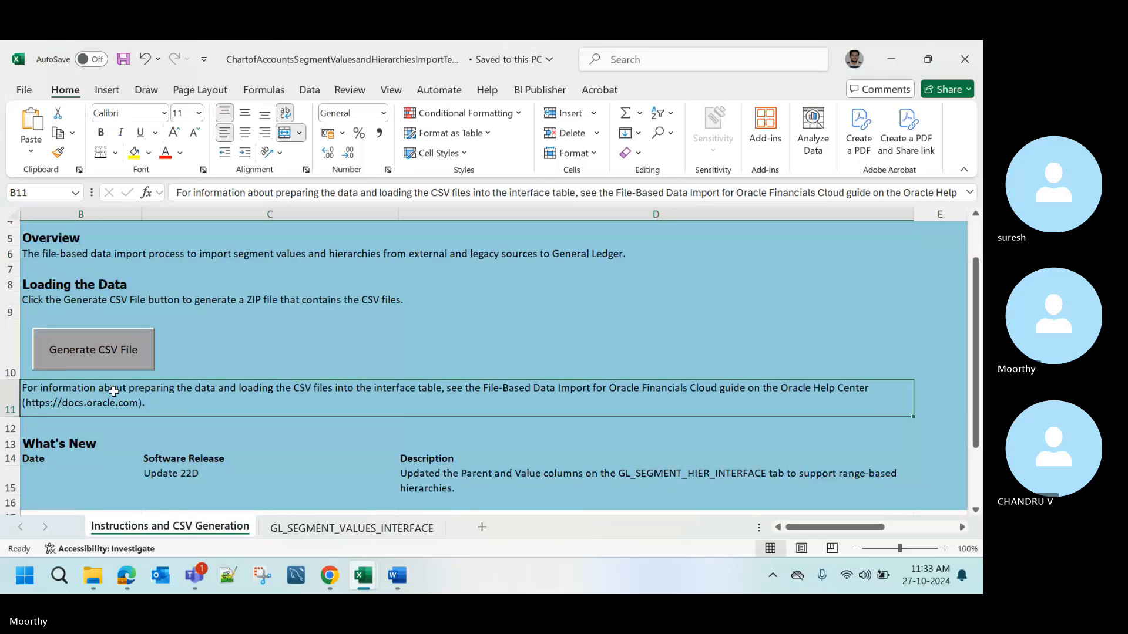
click(101, 345)
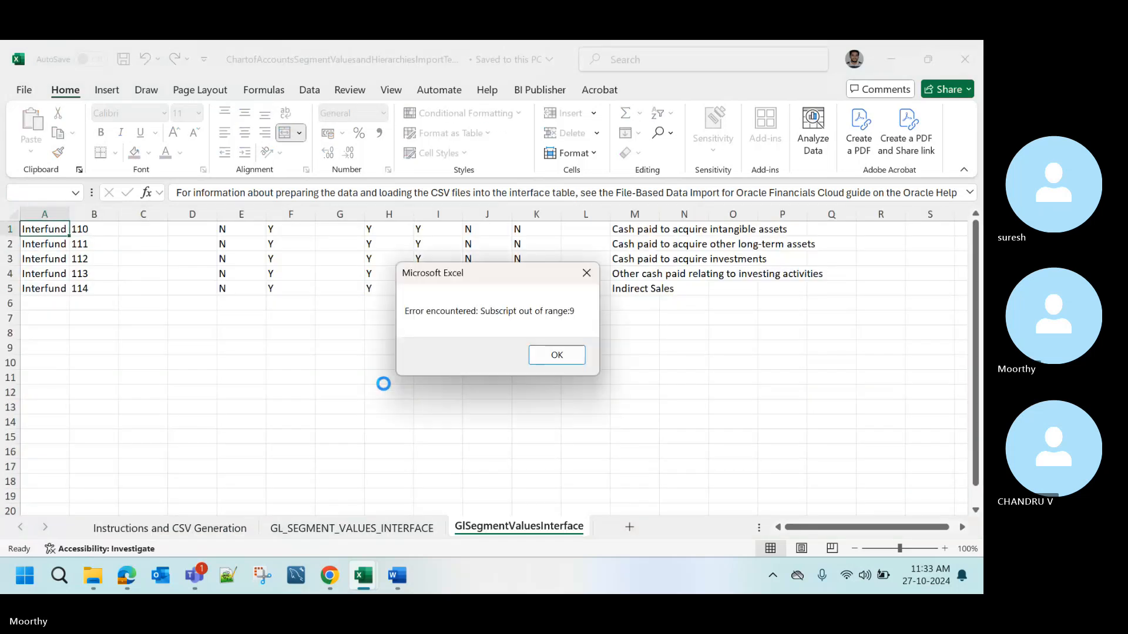
click(557, 356)
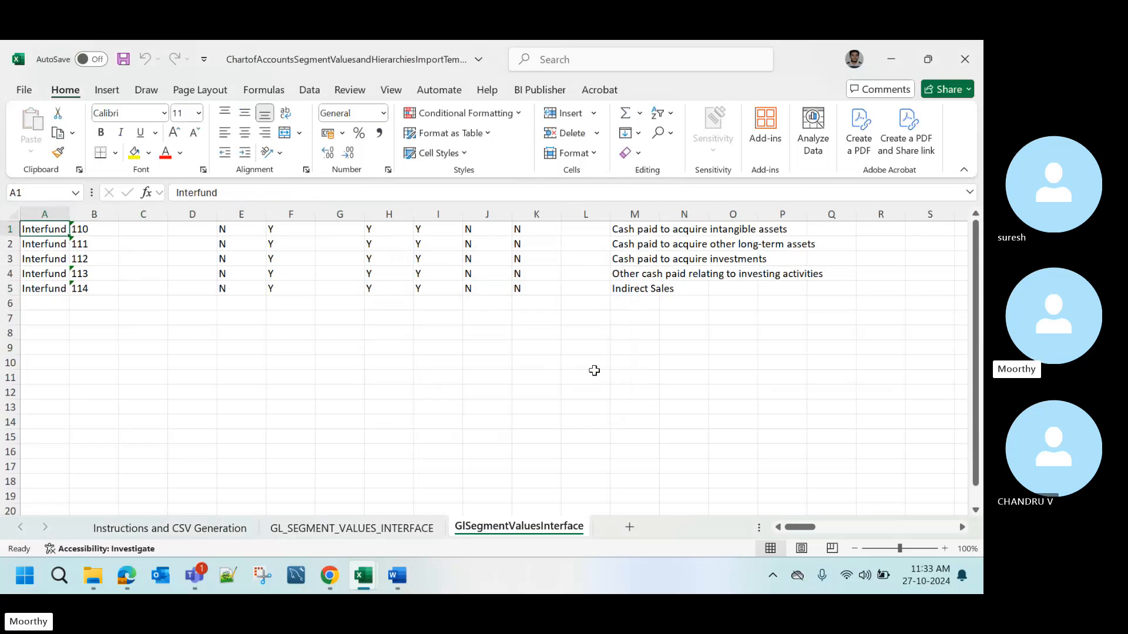
- Delete the newly generated GlSegmentValuesInterface sheet and save the workbook on the GL_SEGMENT_VALUES_INTERFACE sheet
right_click(491, 529)
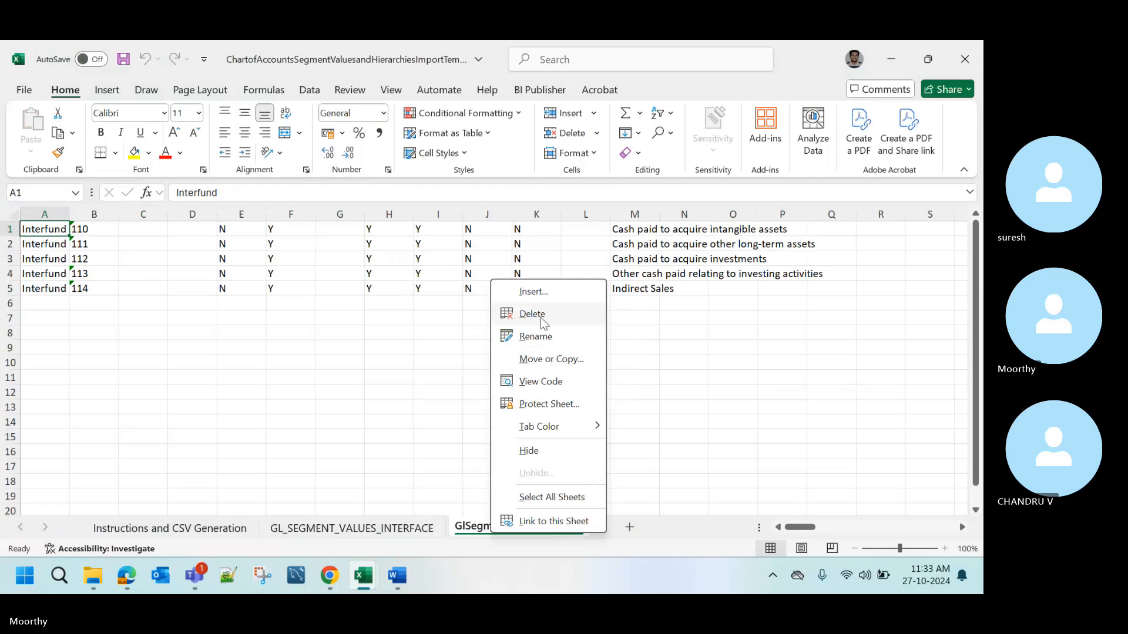
click(517, 313)
click(464, 349)
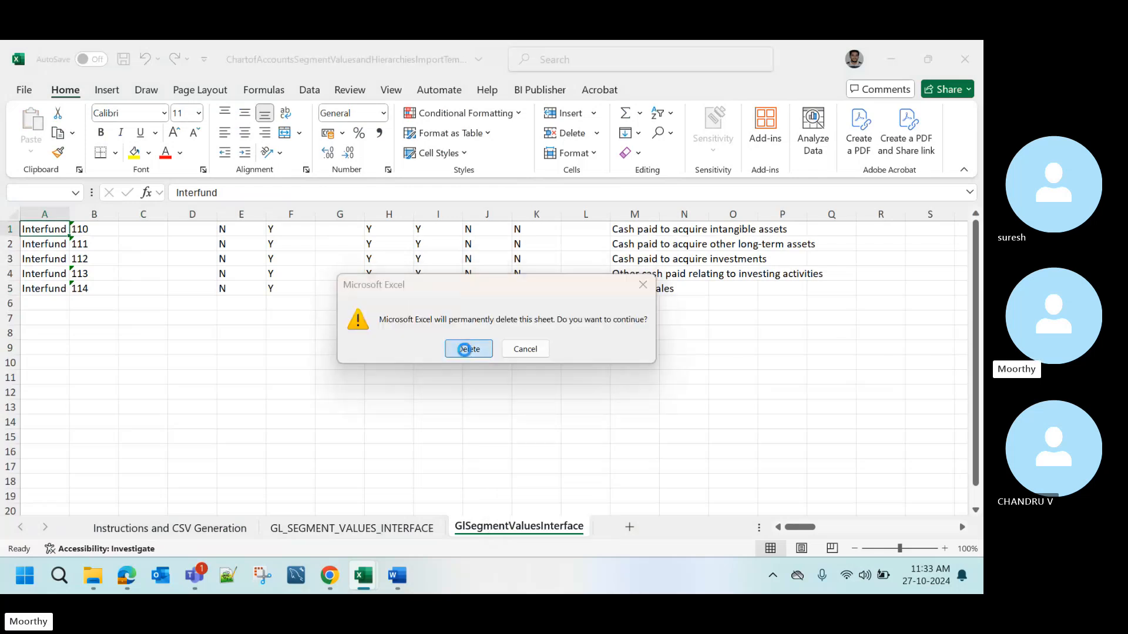
click(372, 405)
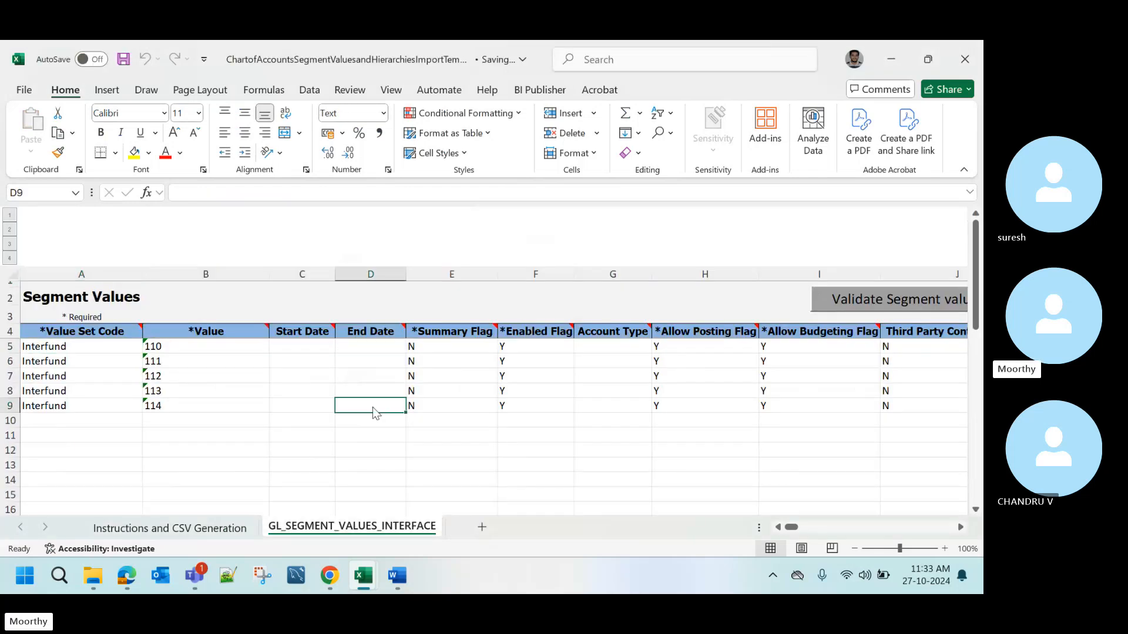
click(466, 351)
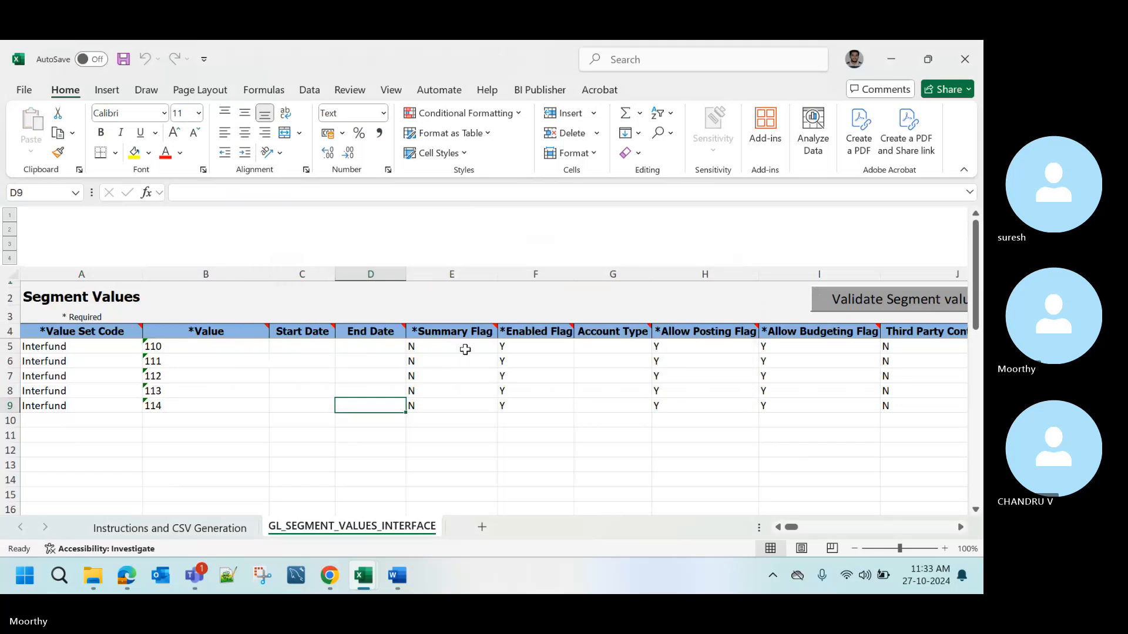
- Close the import template workbook and reopen ChartofAccountsSegmentValuesandHierarchiesImportTemplate from the Downloads folder
click(957, 75)
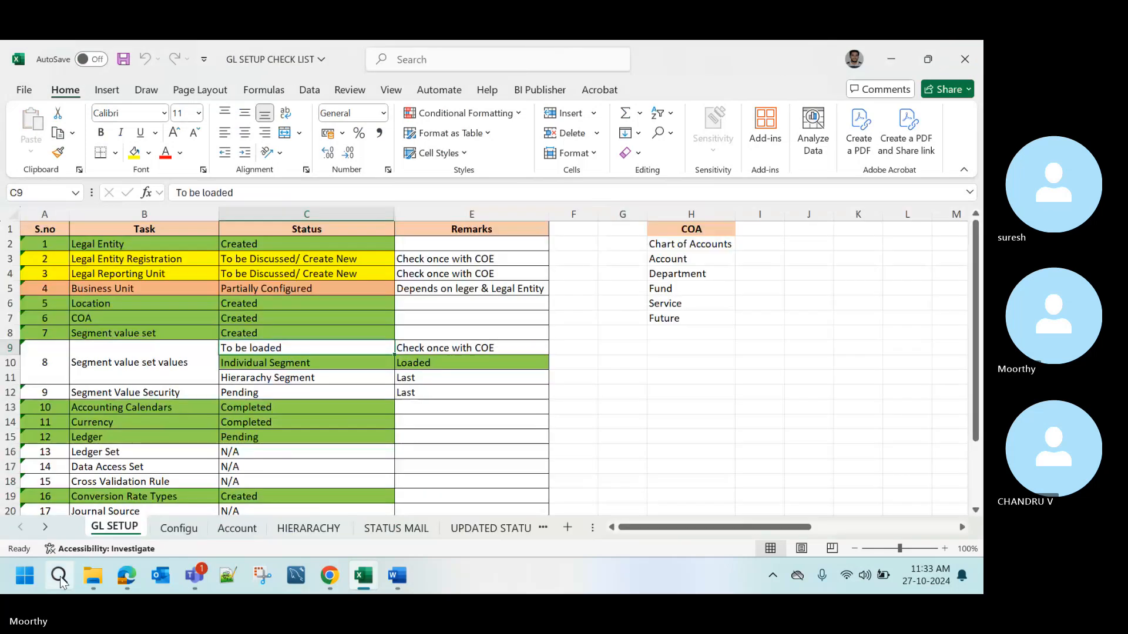
mouse_move(93, 575)
click(418, 494)
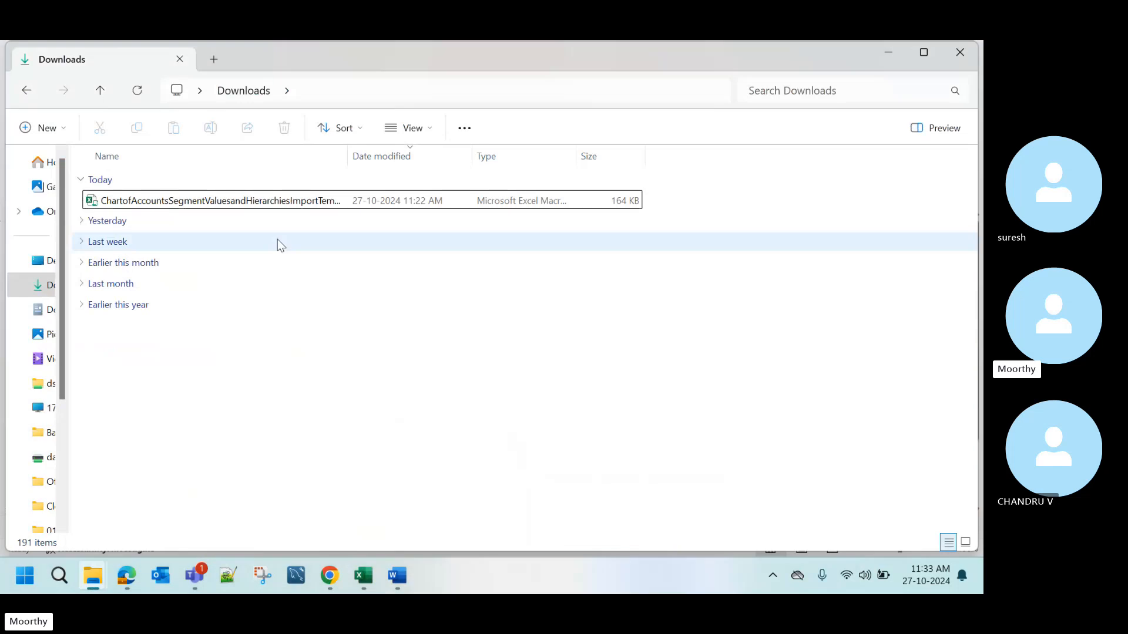
click(272, 207)
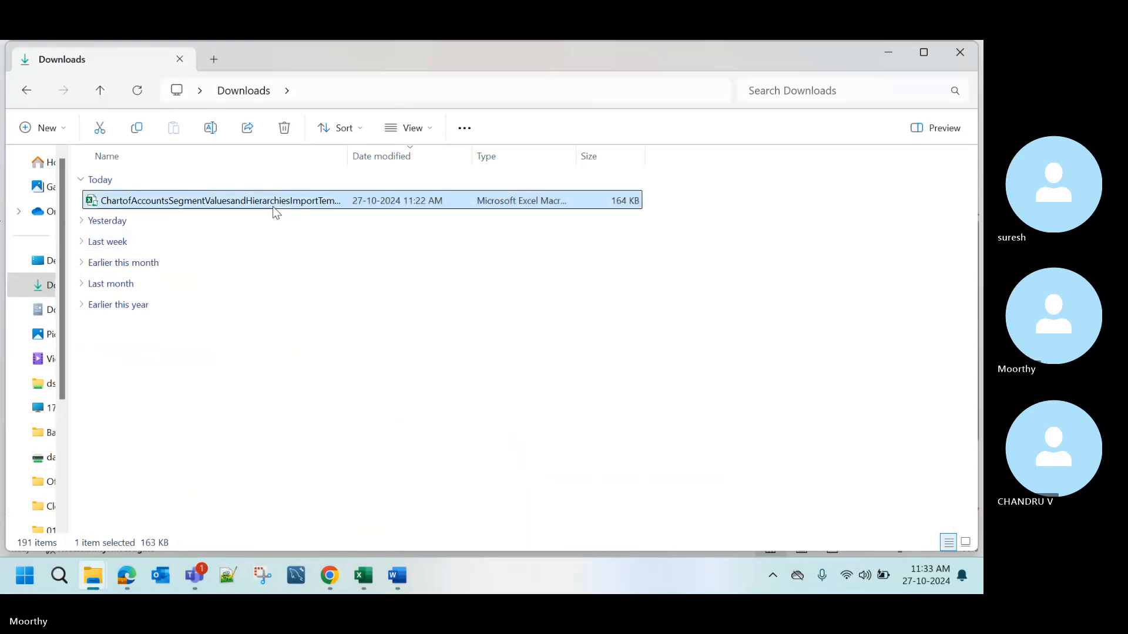
double_click(273, 206)
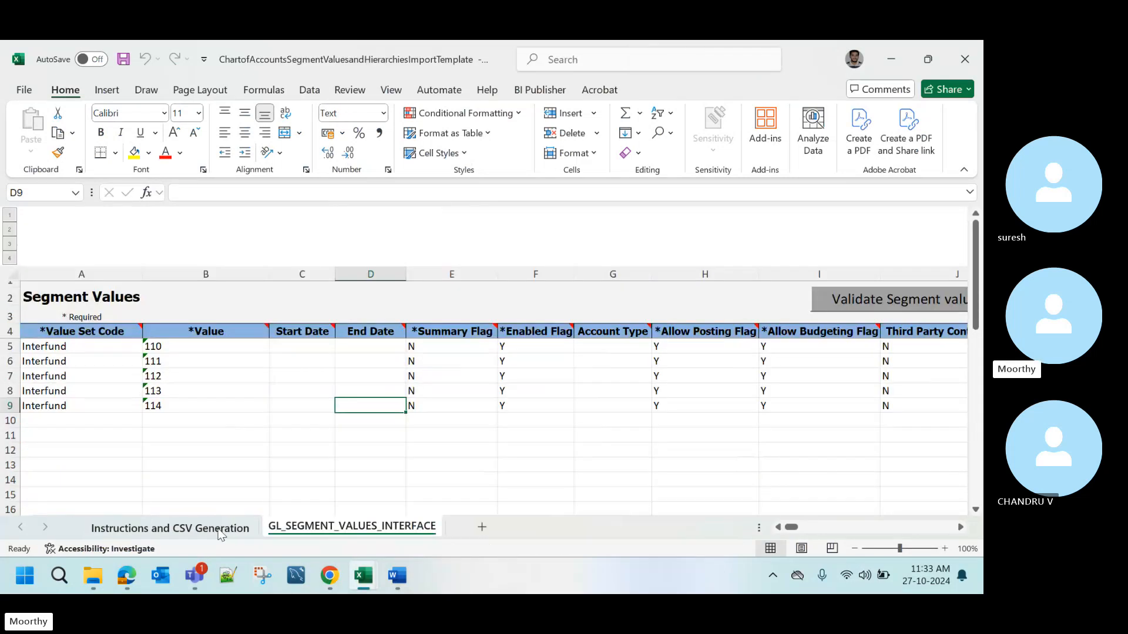
- Try generating the CSV file in the reopened template workbook and dismiss the resulting message
click(220, 529)
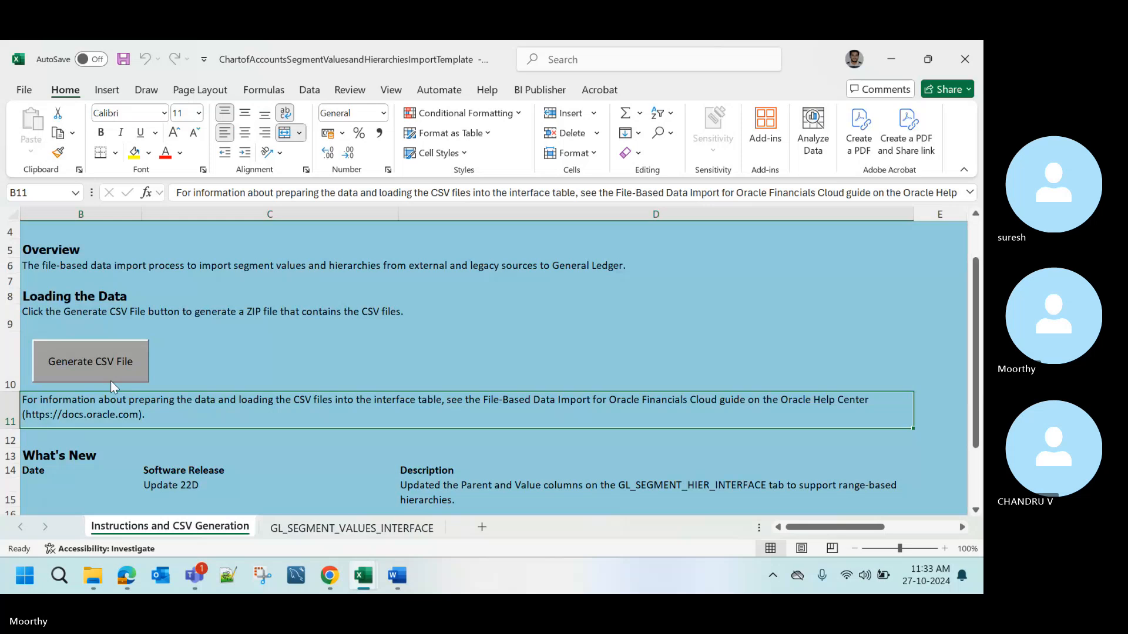
click(114, 364)
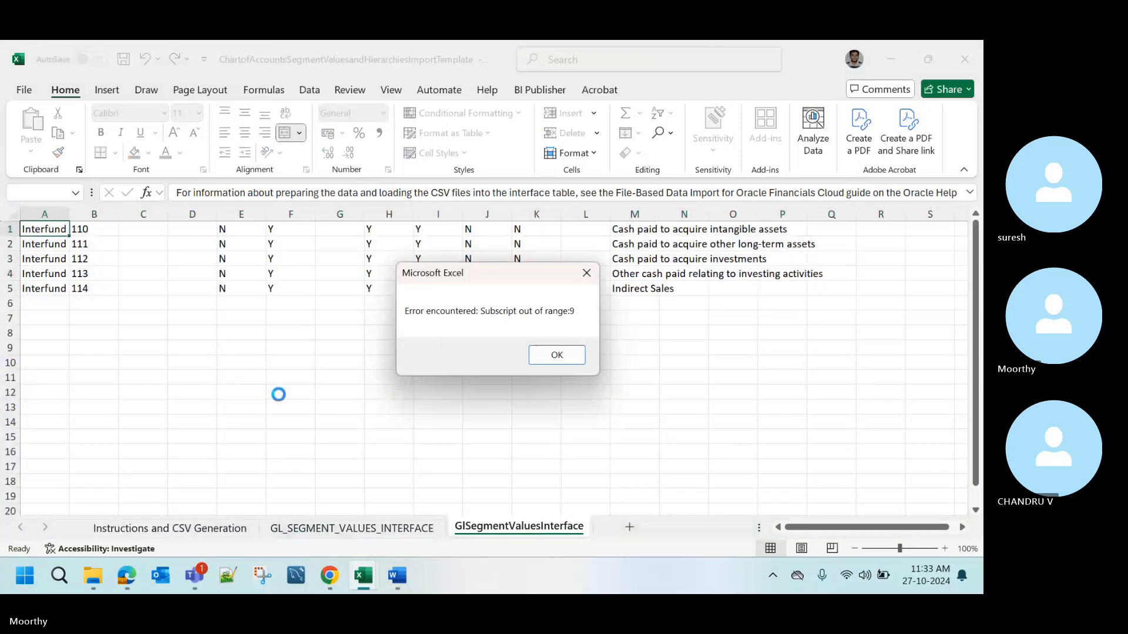
click(557, 356)
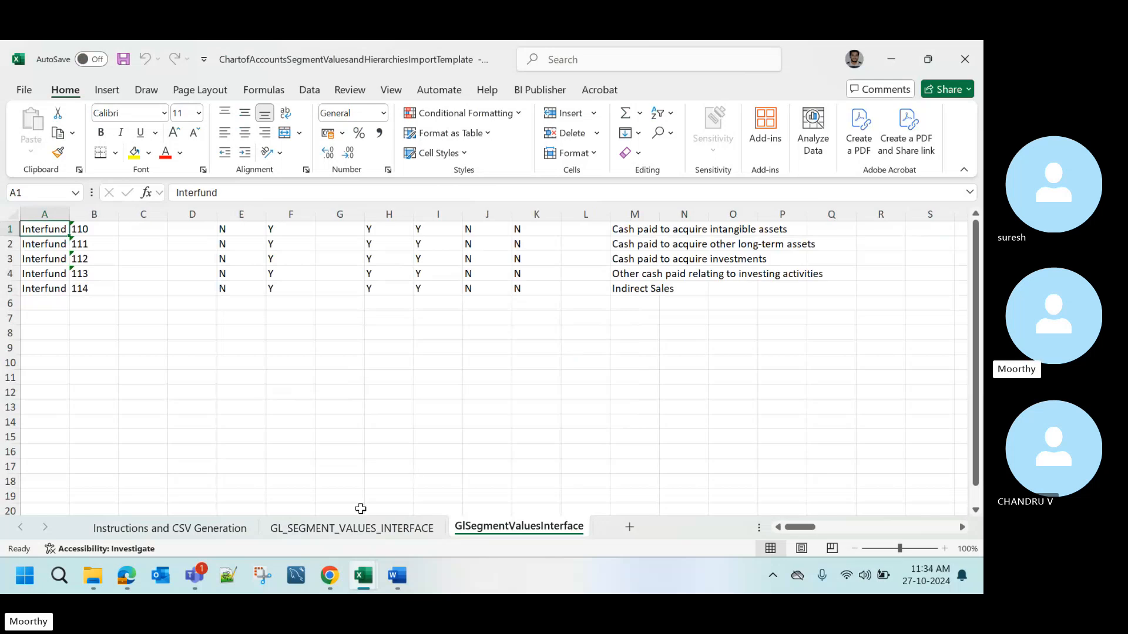
- Examine the workbook's segment values, generated and instructions sheets, and check the Downloads folder for the generated output file
click(352, 528)
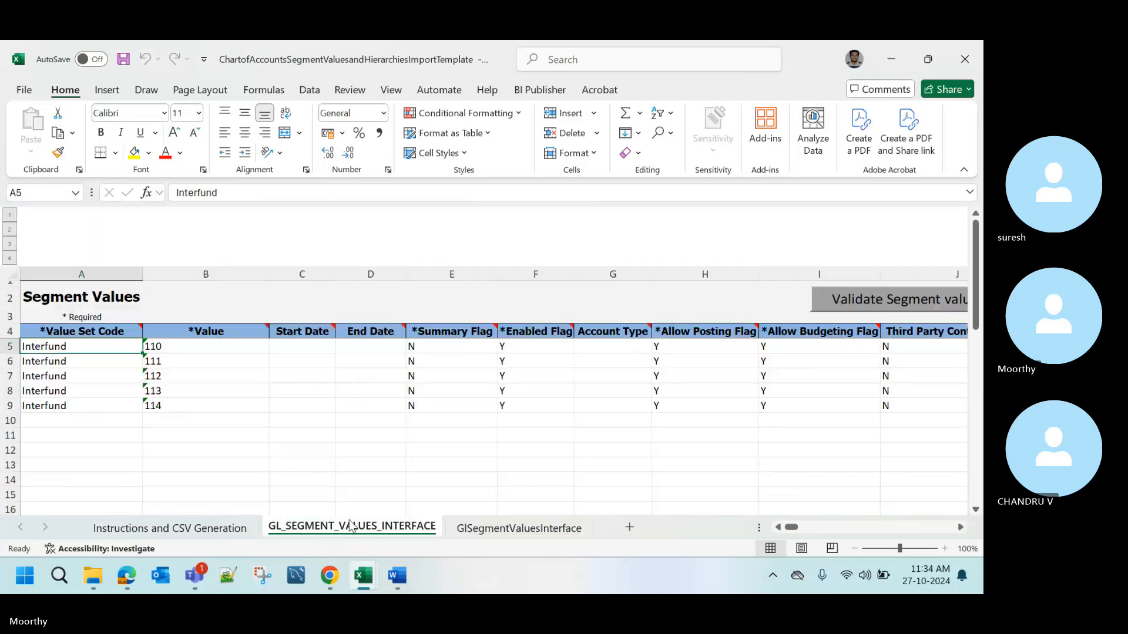
click(238, 531)
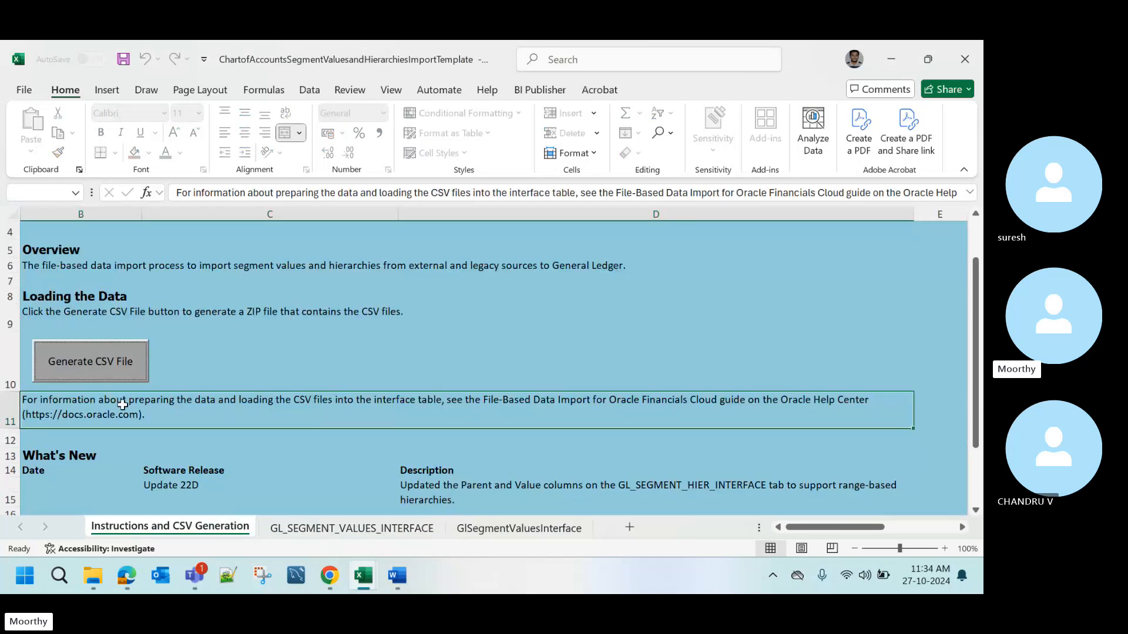
click(475, 530)
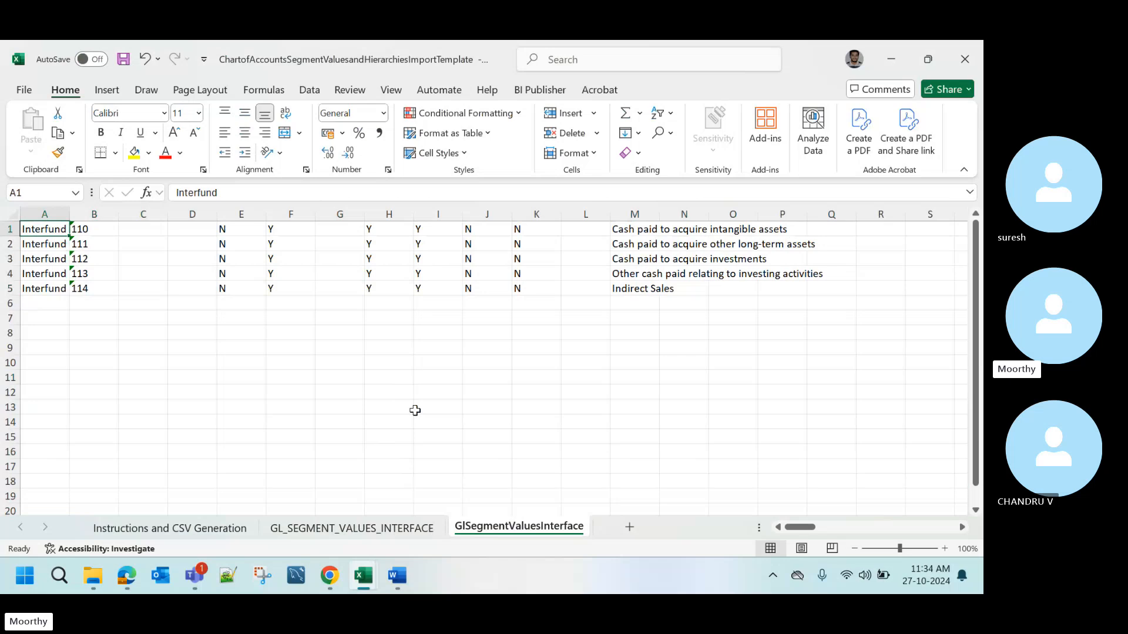
click(198, 528)
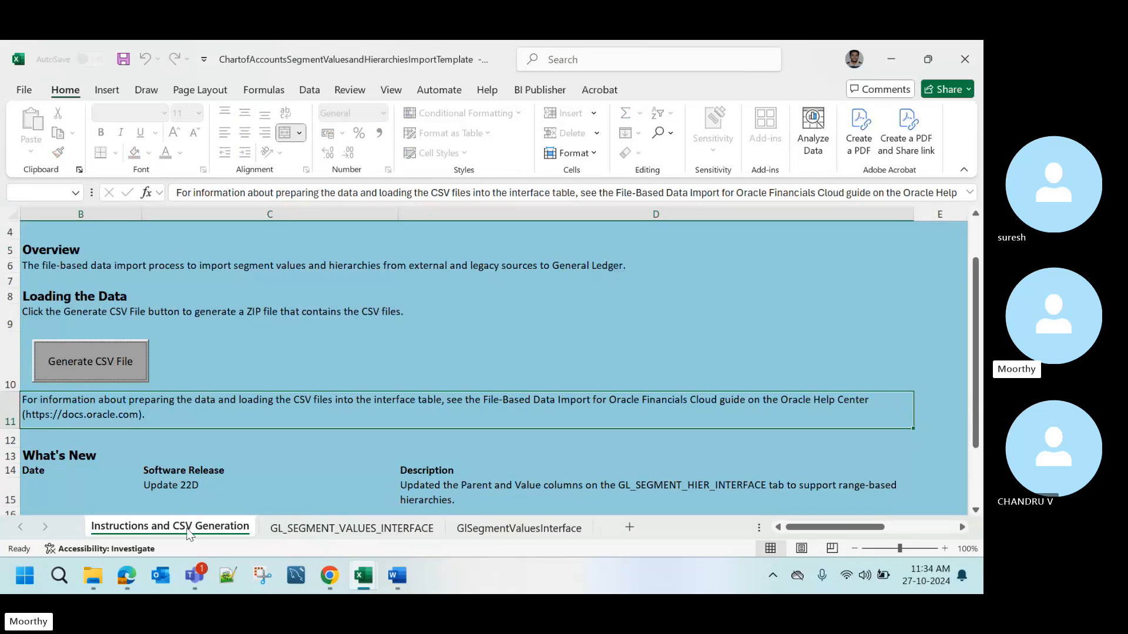
click(93, 575)
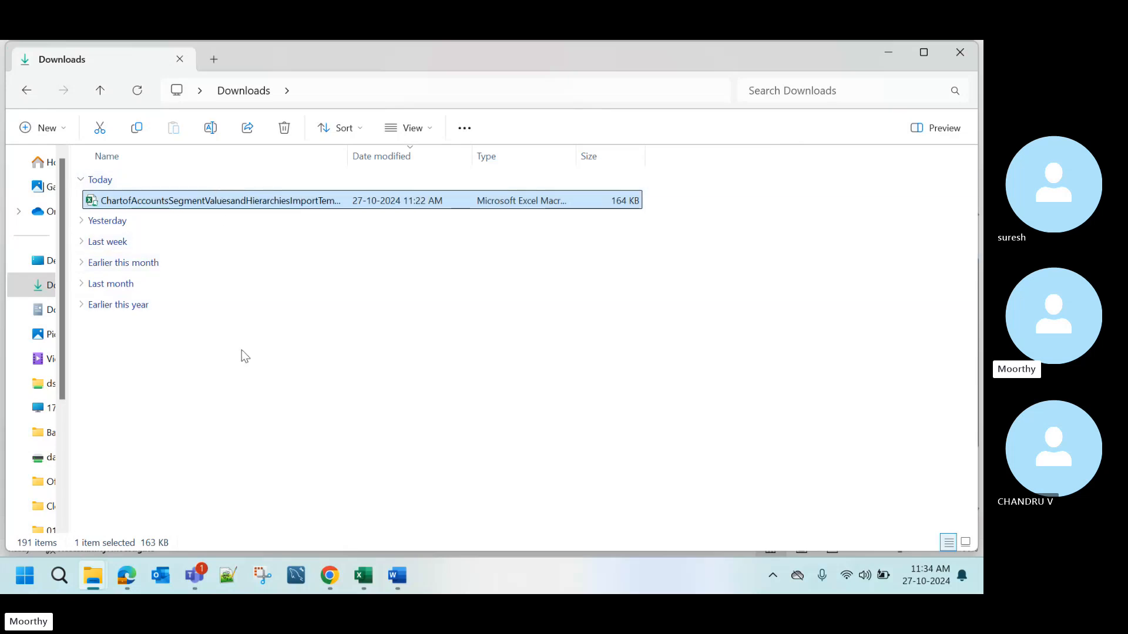
key(Return)
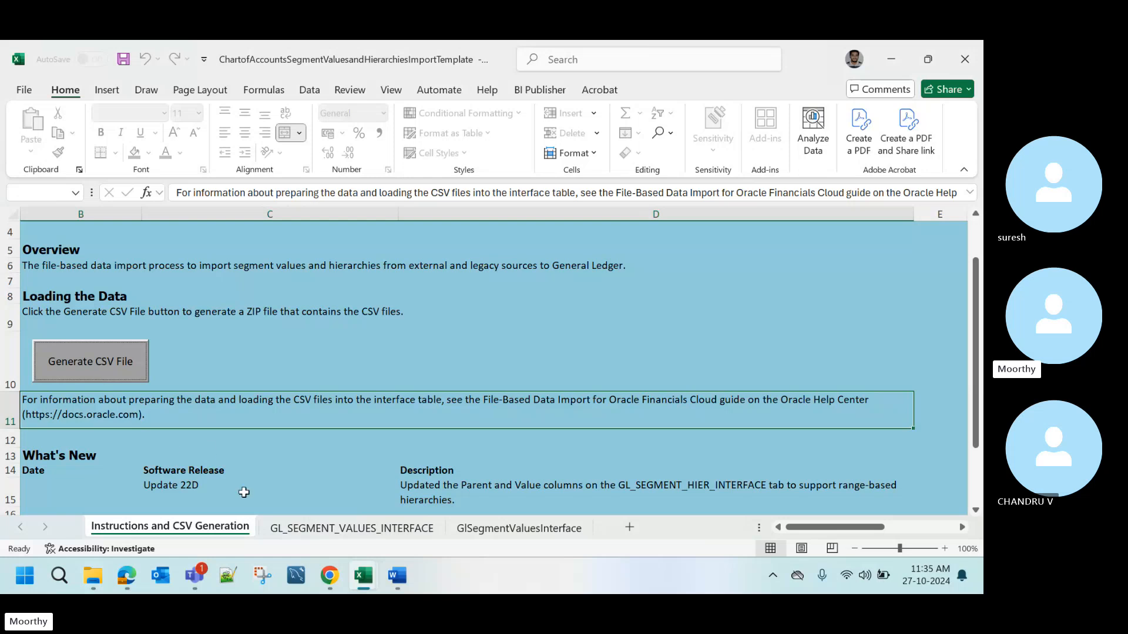
scroll(243, 493, down, 1)
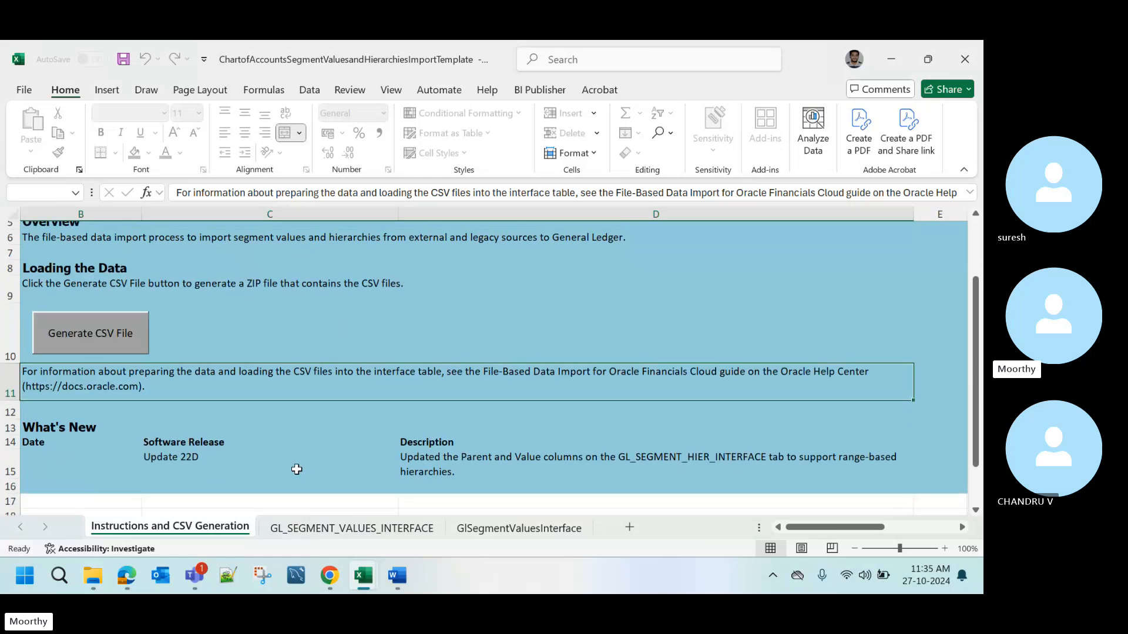
click(295, 468)
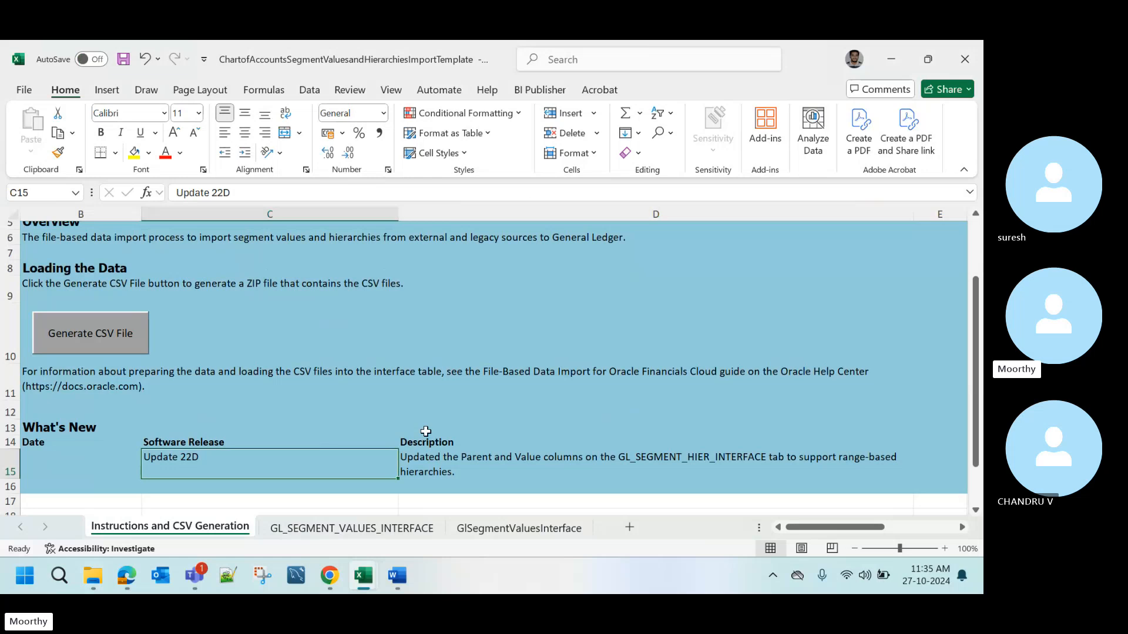
- Switch to Chrome and open Scheduled Processes from the Tools group of the Oracle Setup and Maintenance session's navigator
mouse_move(340, 566)
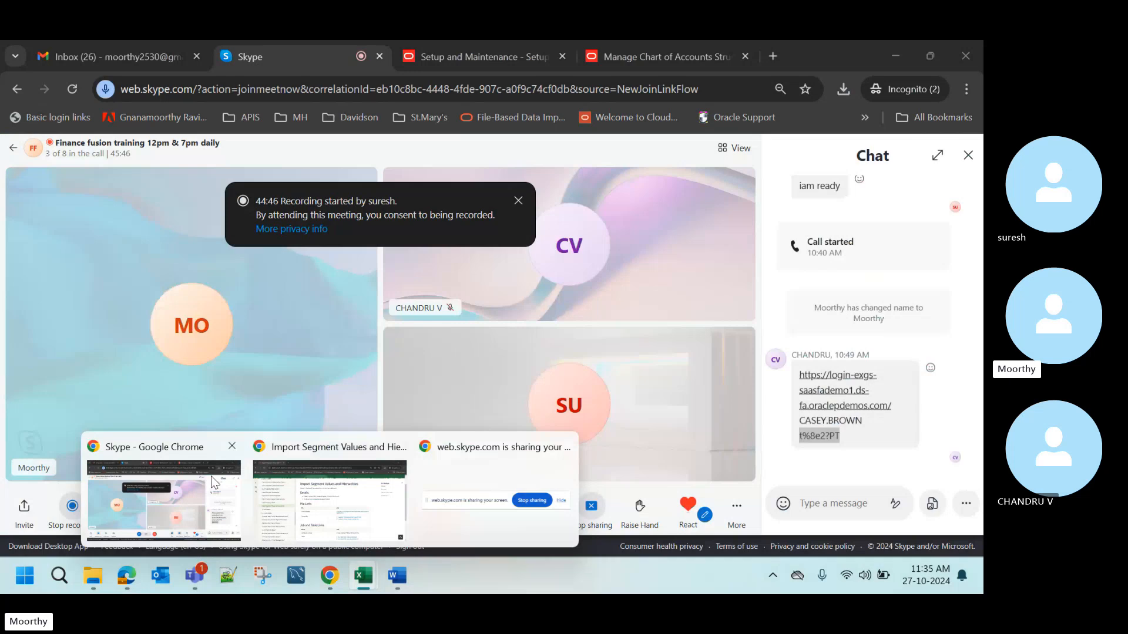
click(211, 476)
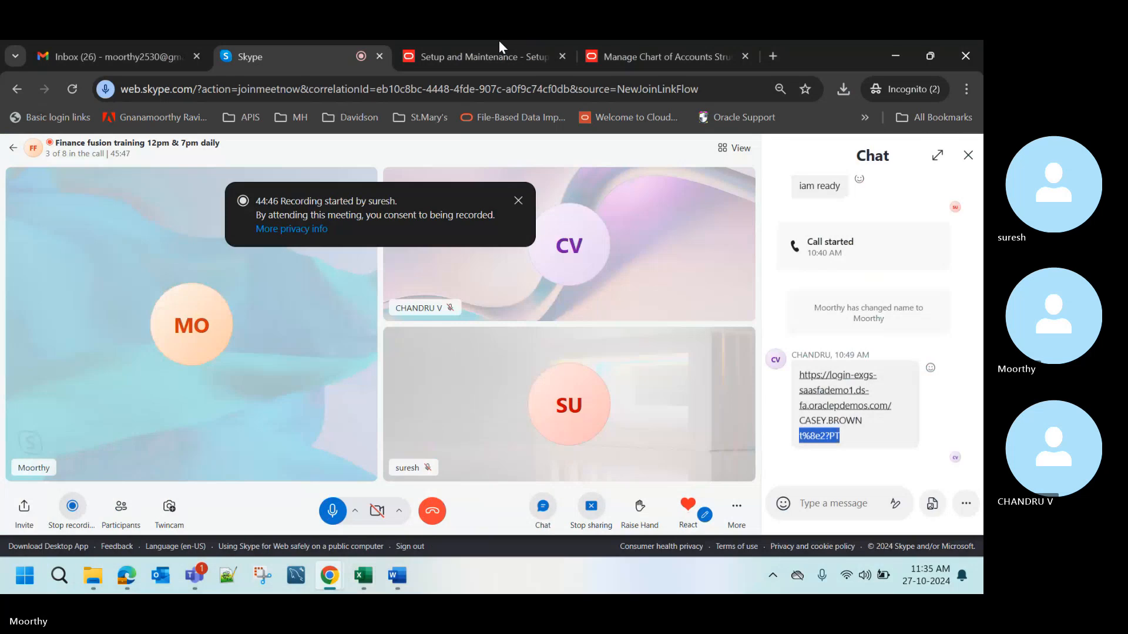
click(488, 55)
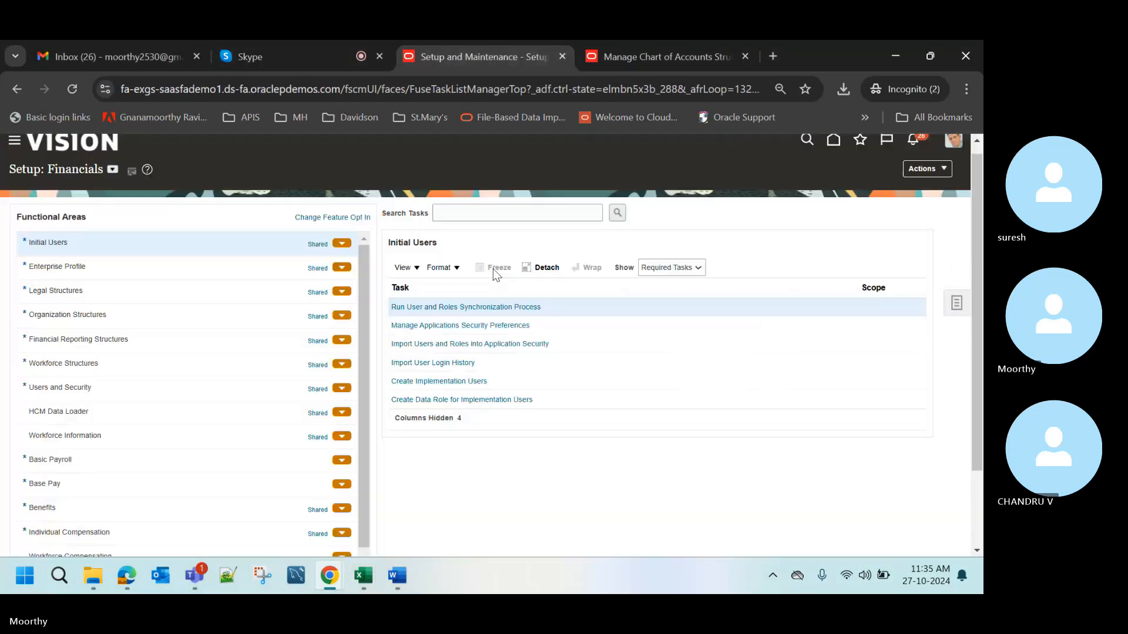
click(466, 213)
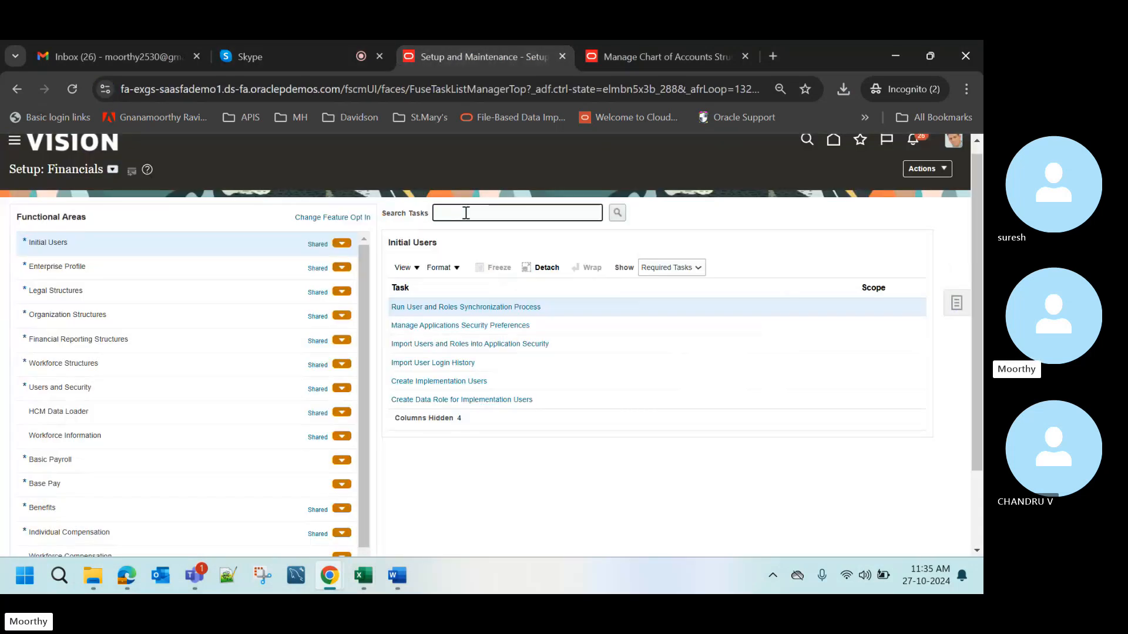
click(15, 144)
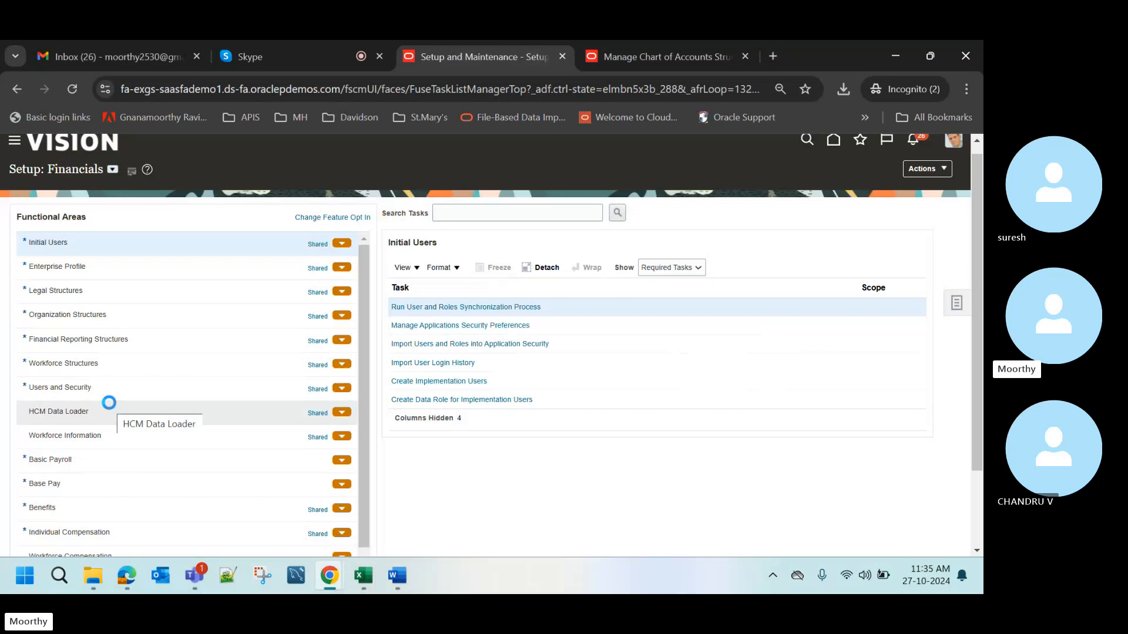
scroll(181, 442, down, 6)
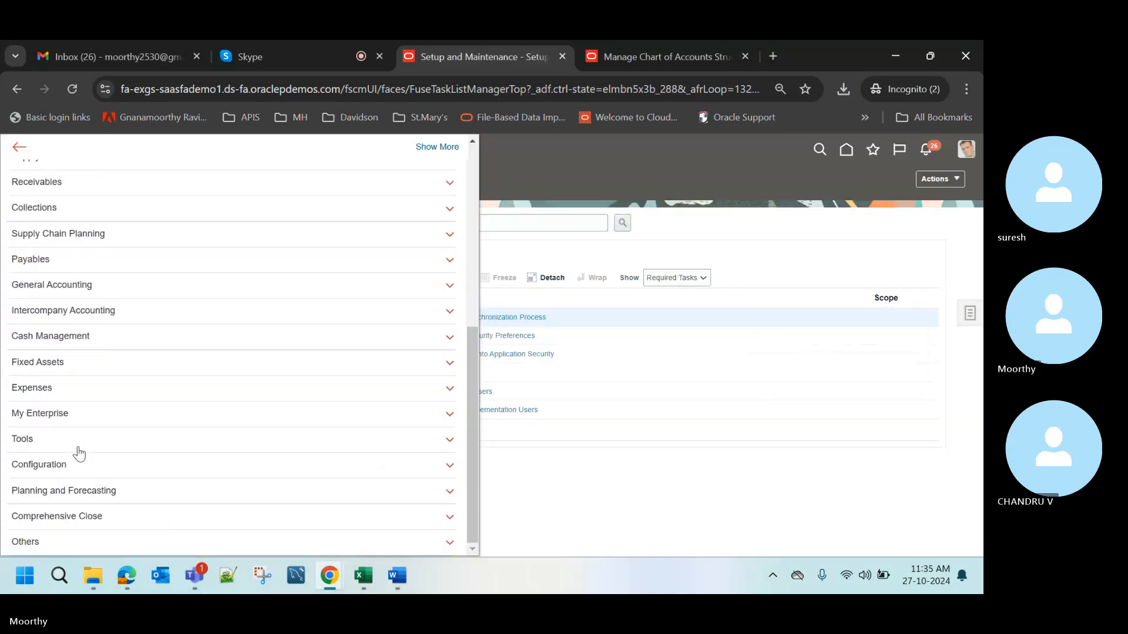
click(81, 450)
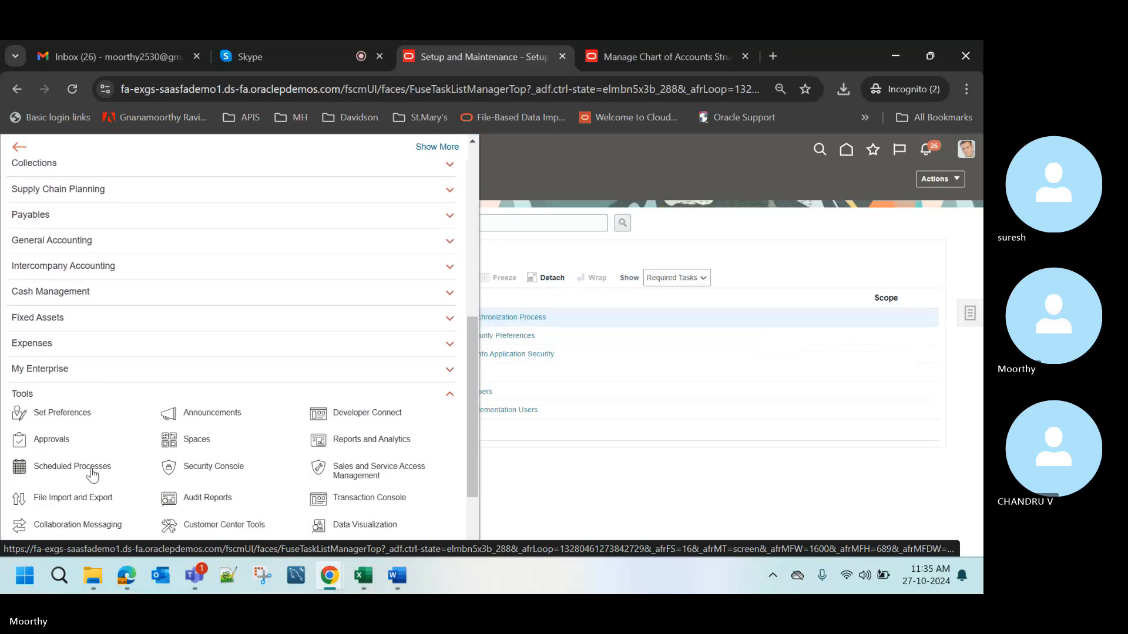
click(92, 467)
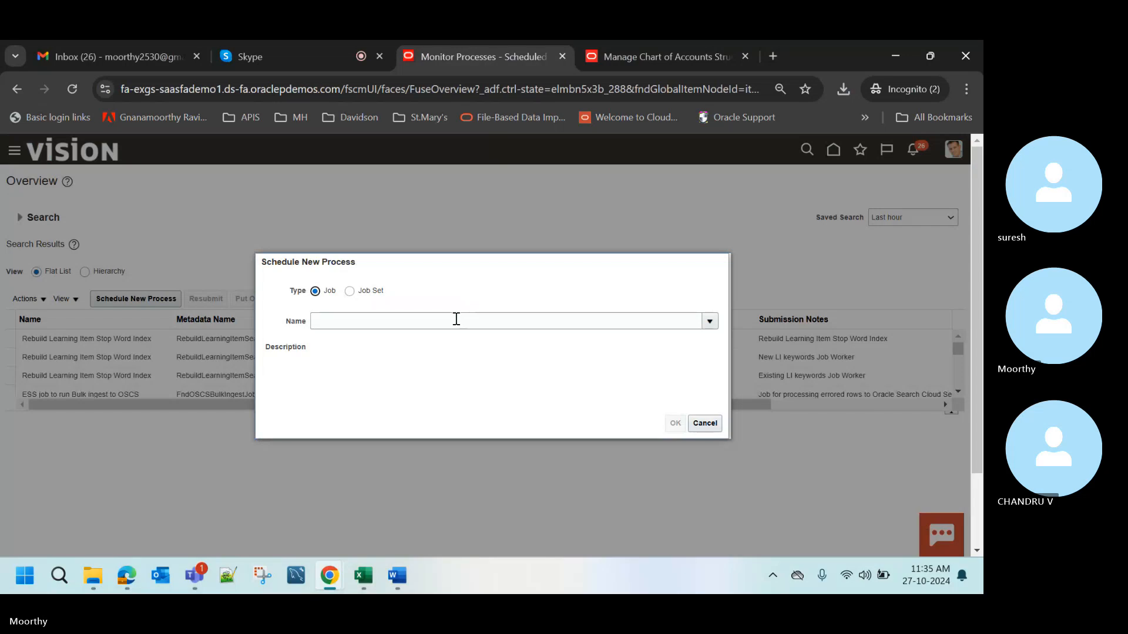
- Search the job names for Load Interface, choose Load Interface File for Import, and open its process details
click(708, 319)
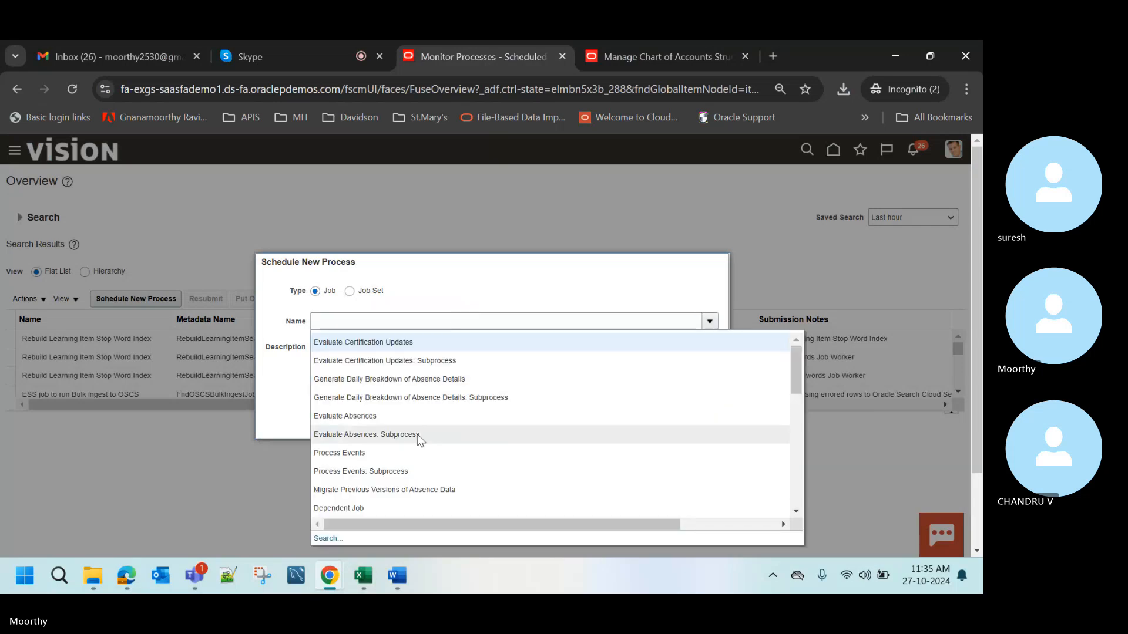
click(324, 539)
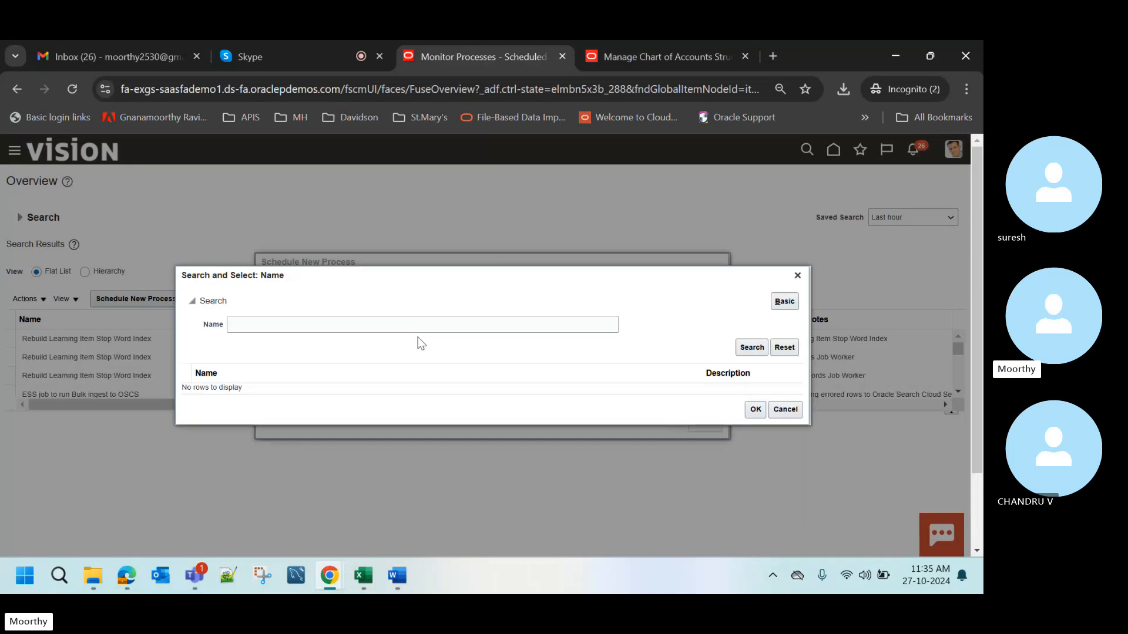
click(423, 329)
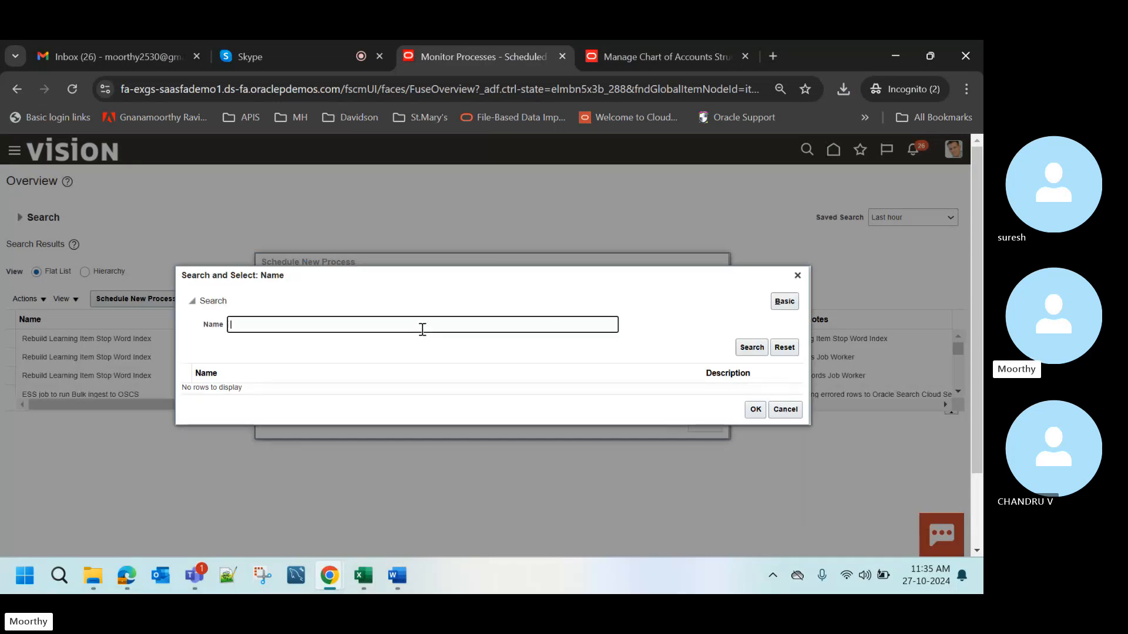
text(Load Interface)
click(747, 349)
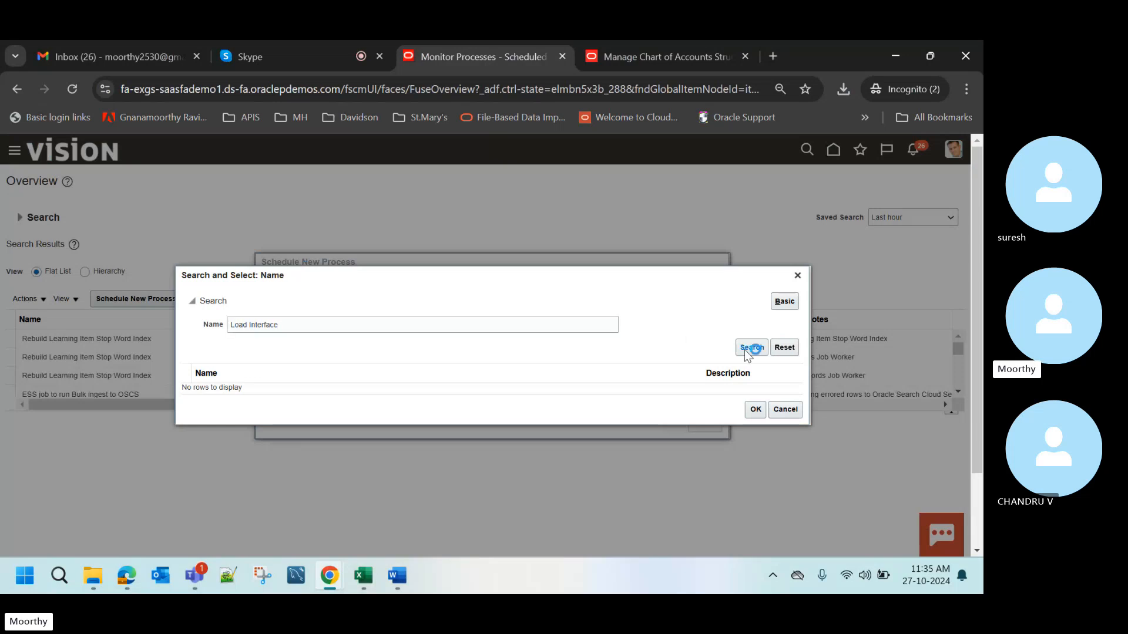
click(622, 392)
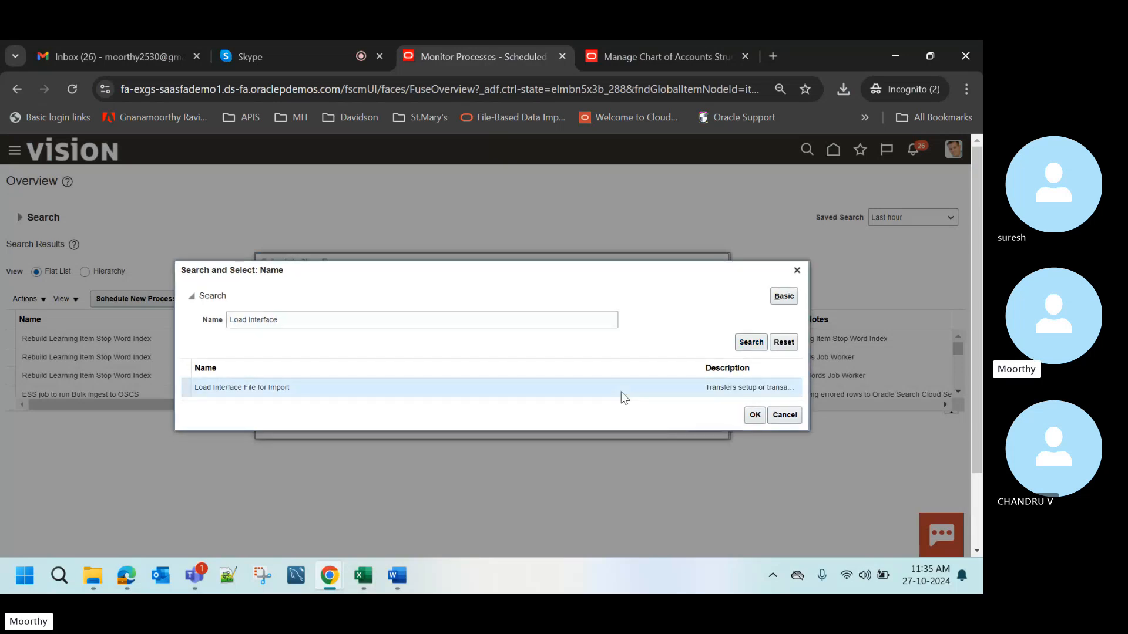
click(749, 418)
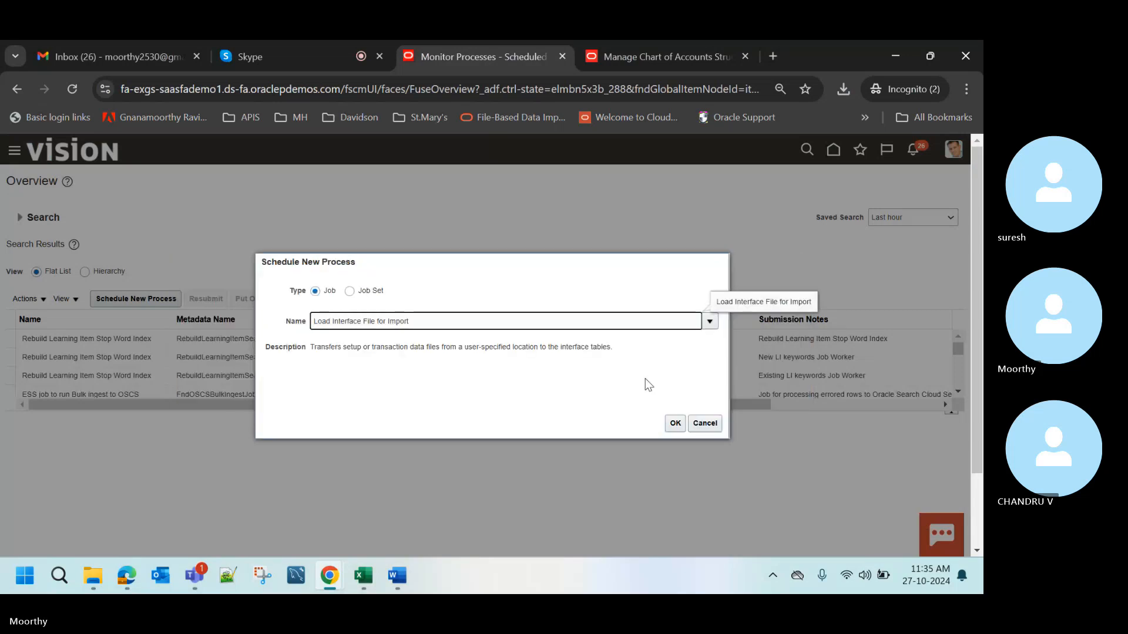
click(676, 428)
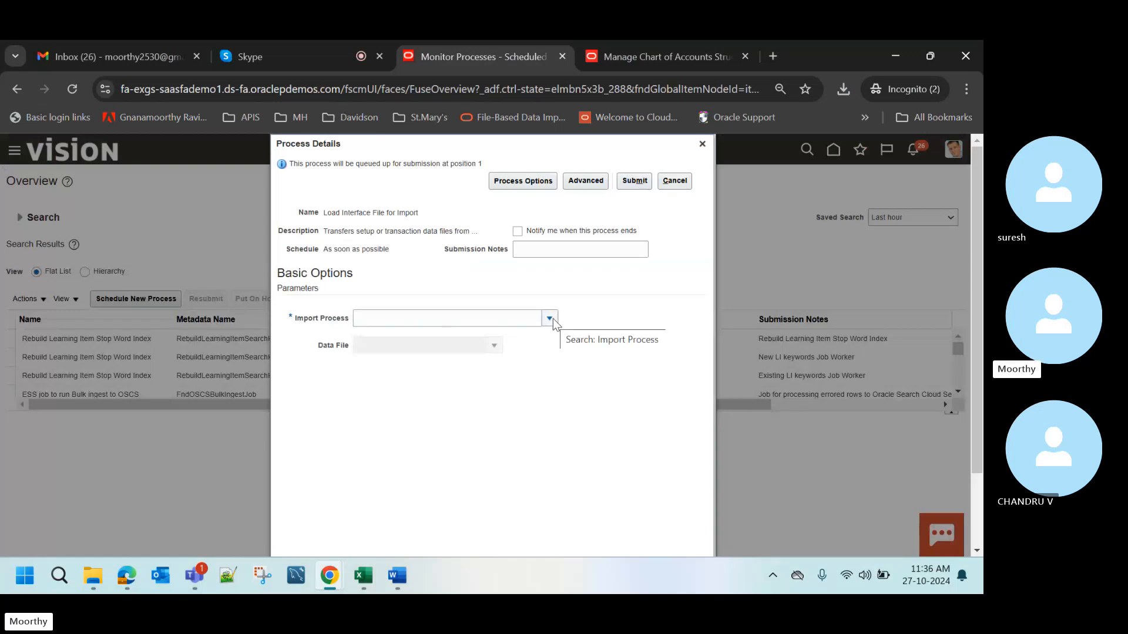
- Search the import processes for Import Segment and select Import Segment Values and Hierarchies
click(553, 318)
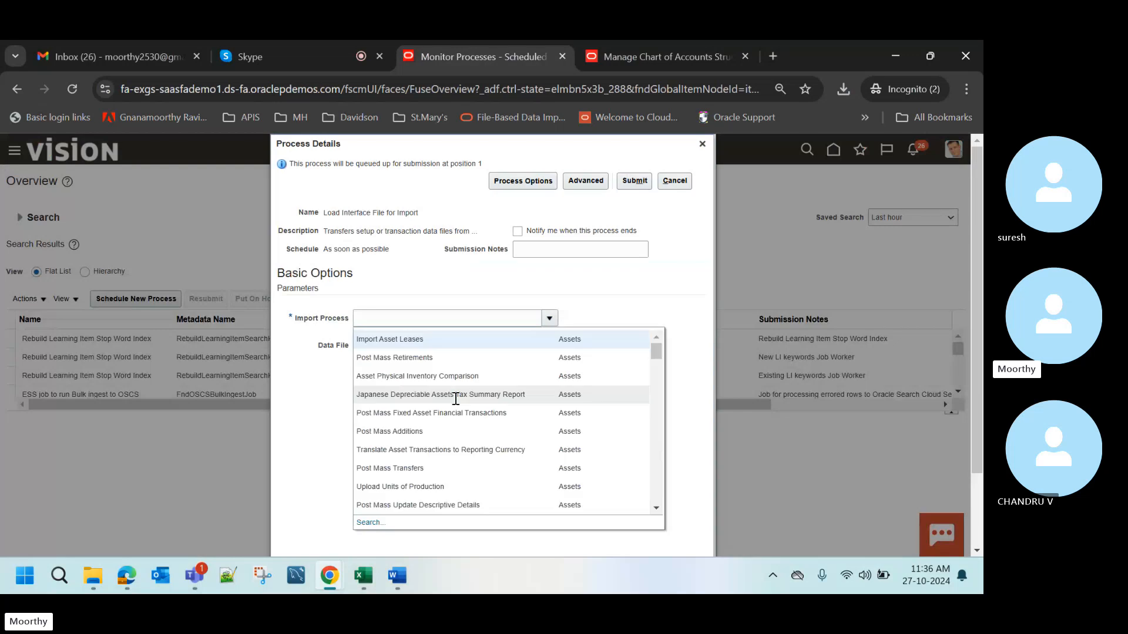
click(371, 523)
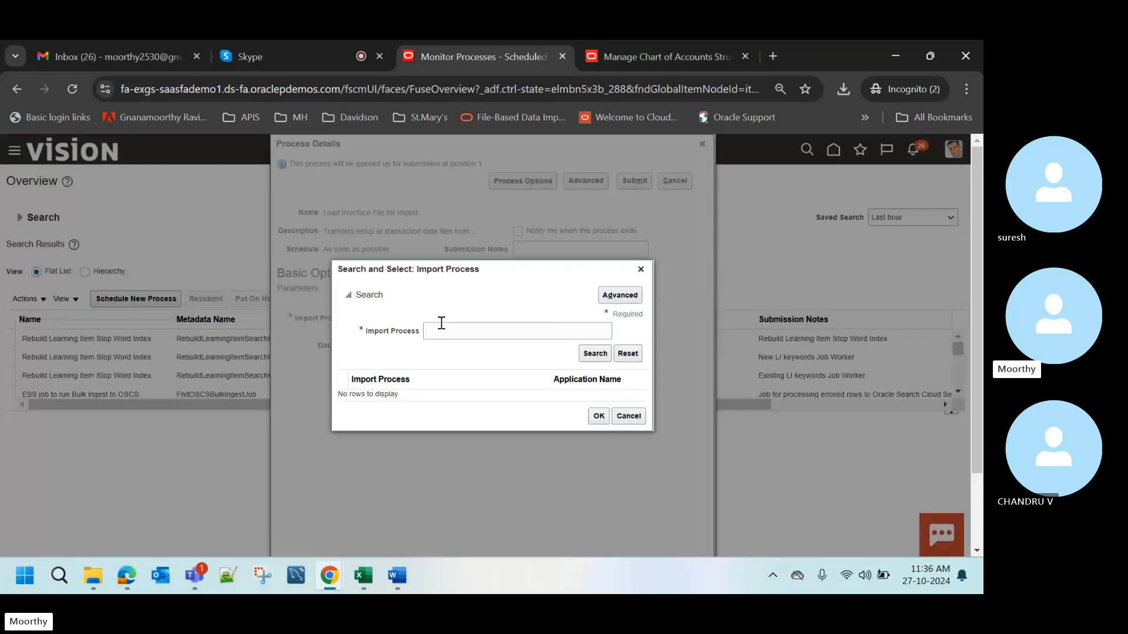
text(Import)
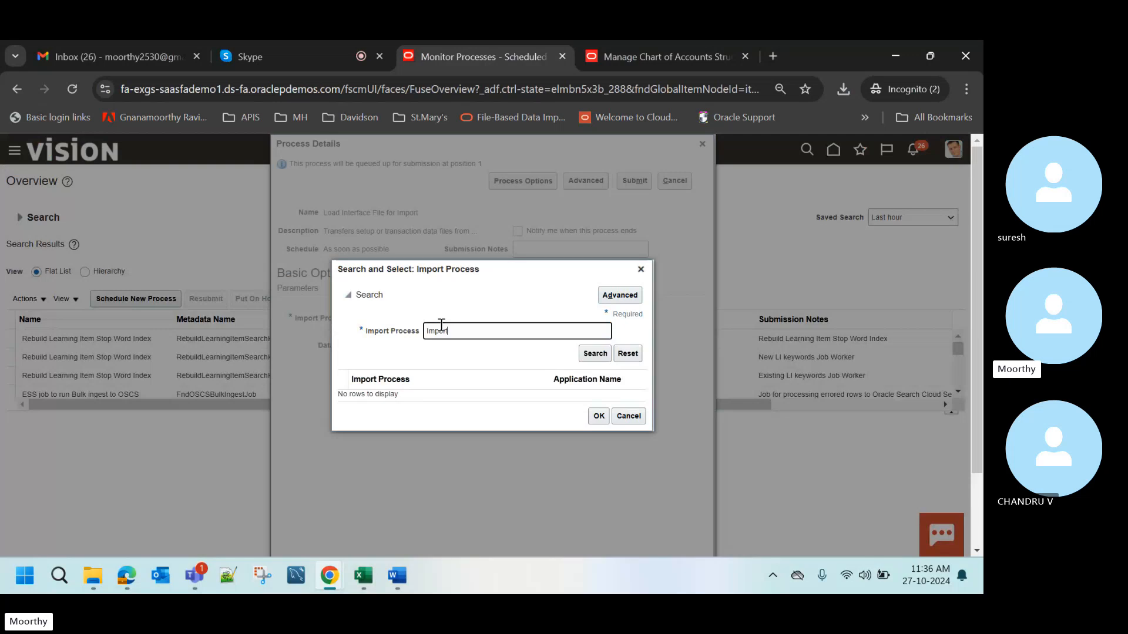
text( Segment)
click(593, 355)
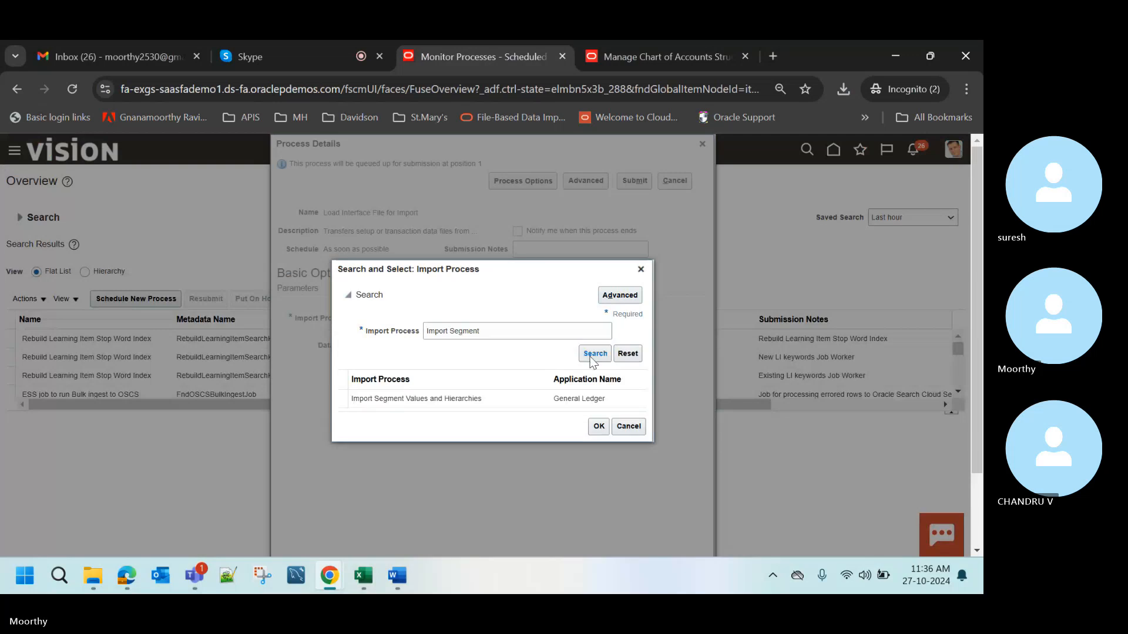
click(499, 394)
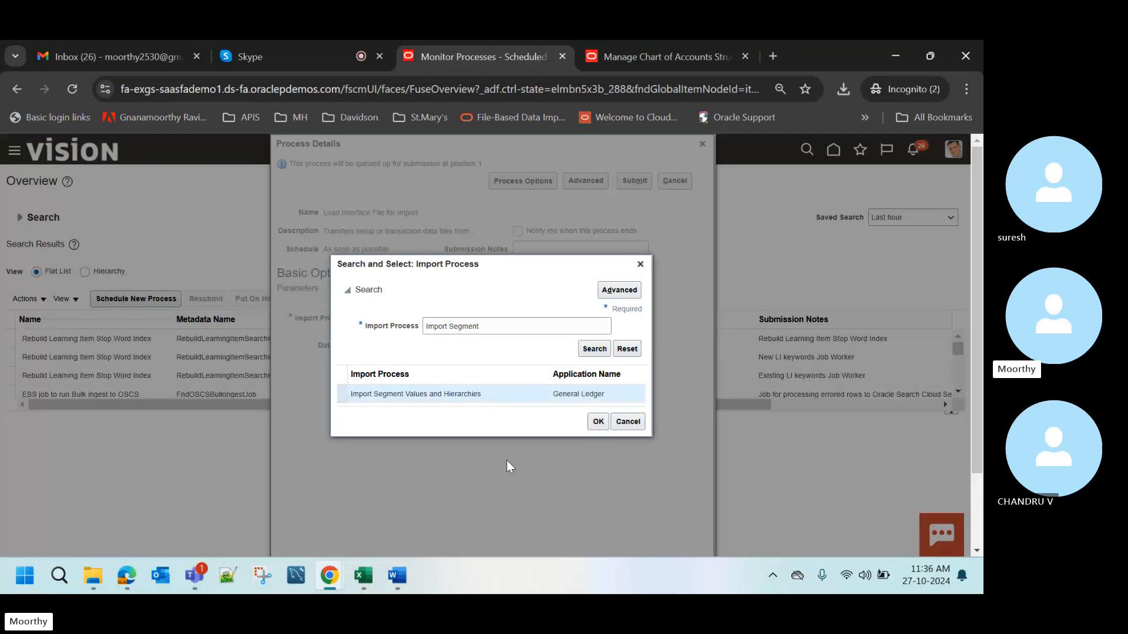
click(594, 423)
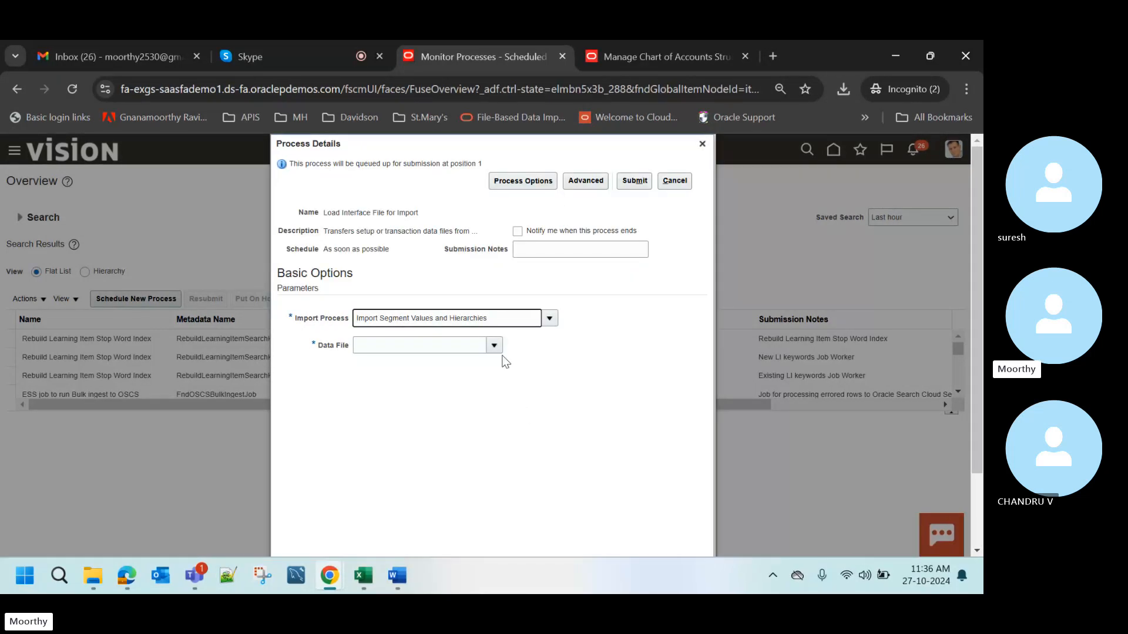
- Examine the full list of existing data files for the import and close it without choosing one
click(495, 345)
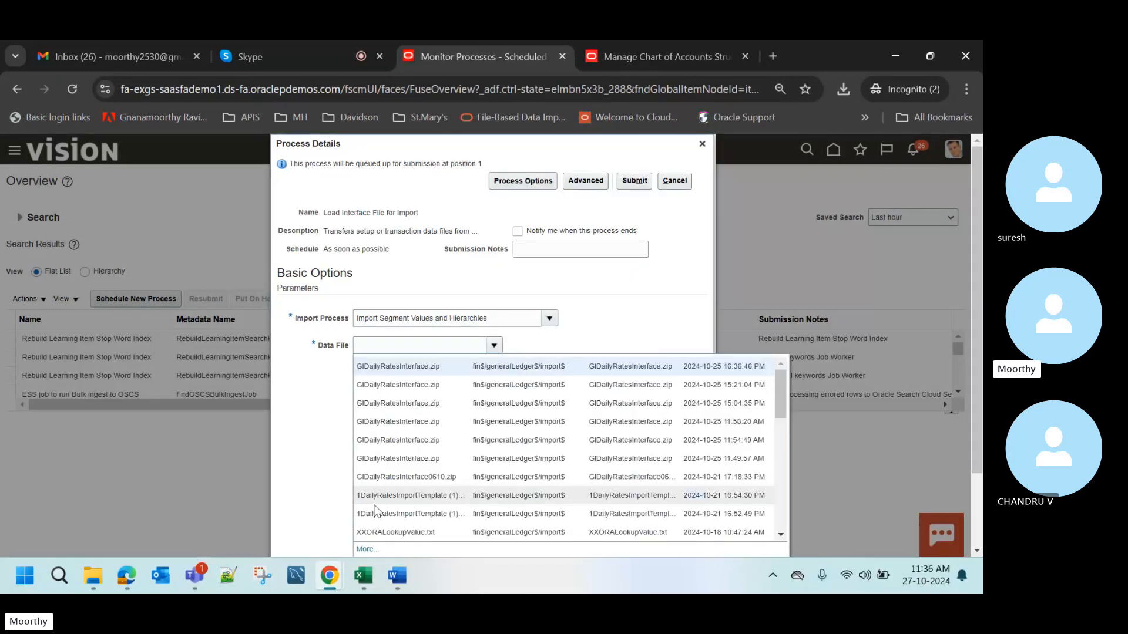
click(364, 550)
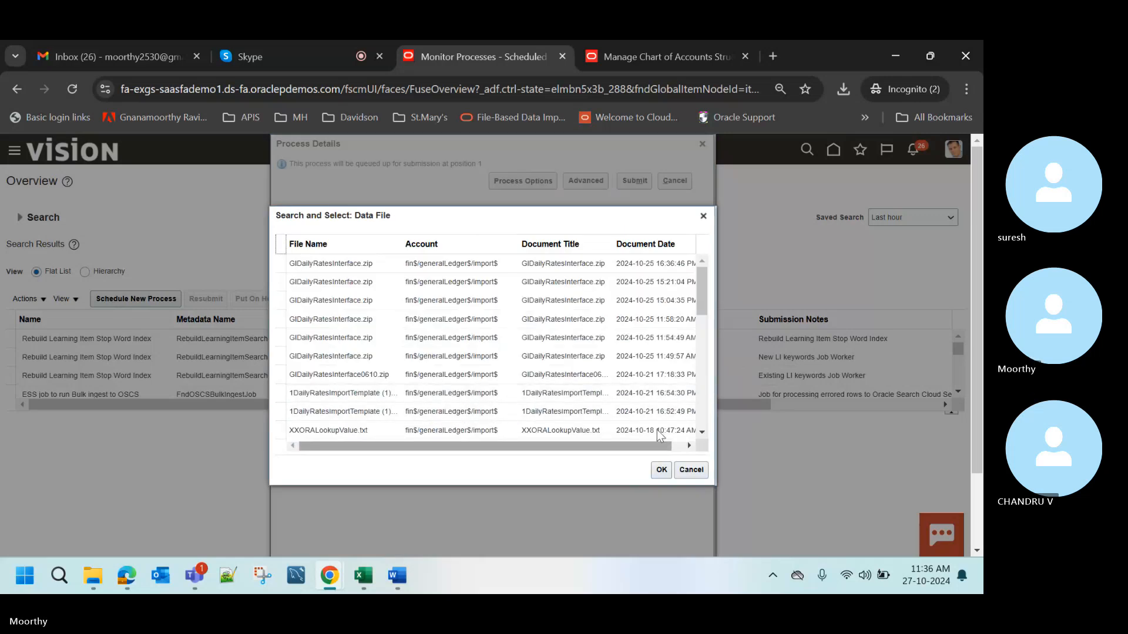
mouse_move(699, 295)
mouse_down()
mouse_move(696, 429)
mouse_move(702, 312)
mouse_up()
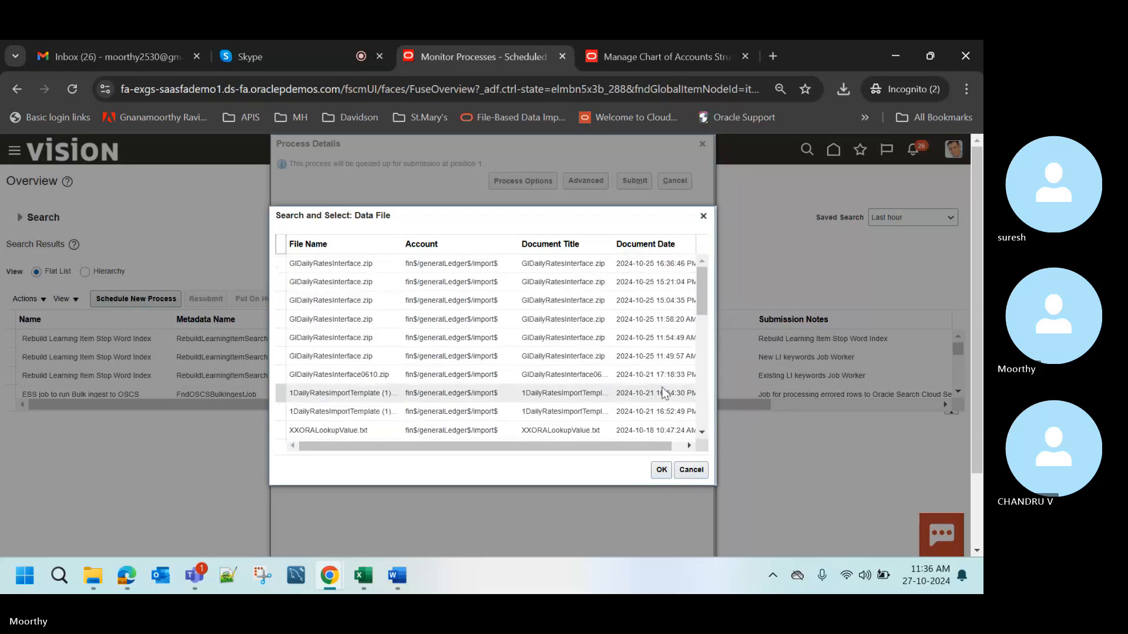
click(705, 221)
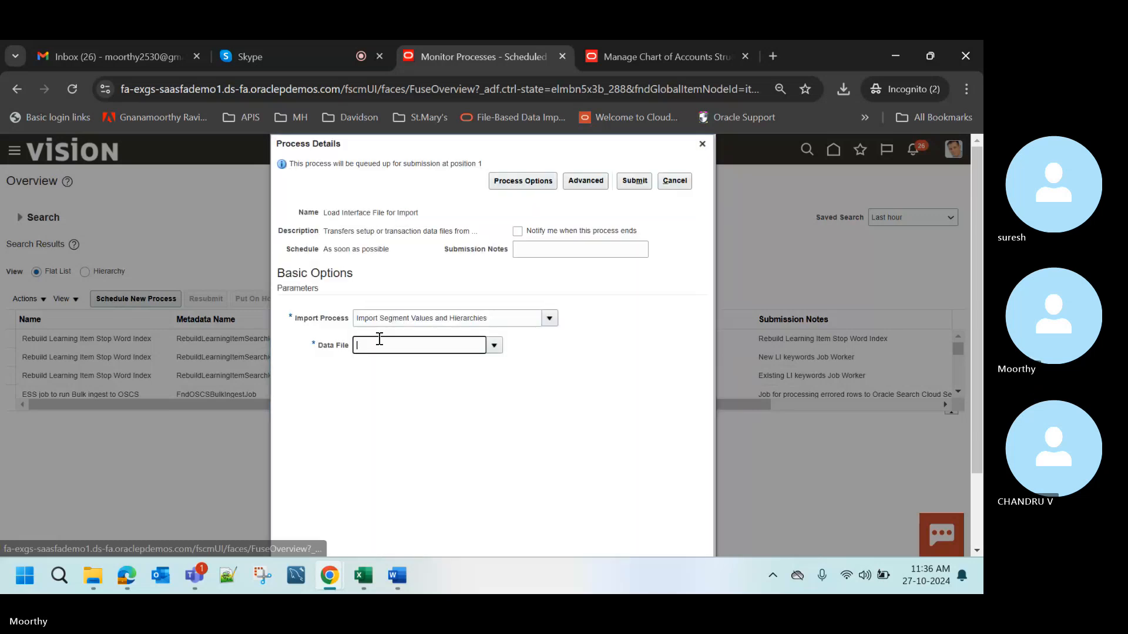
- Try to upload the ChartofAccountsSegmentValuesandHierarchies template workbook from Downloads as a new data file, and cancel the upload
click(494, 347)
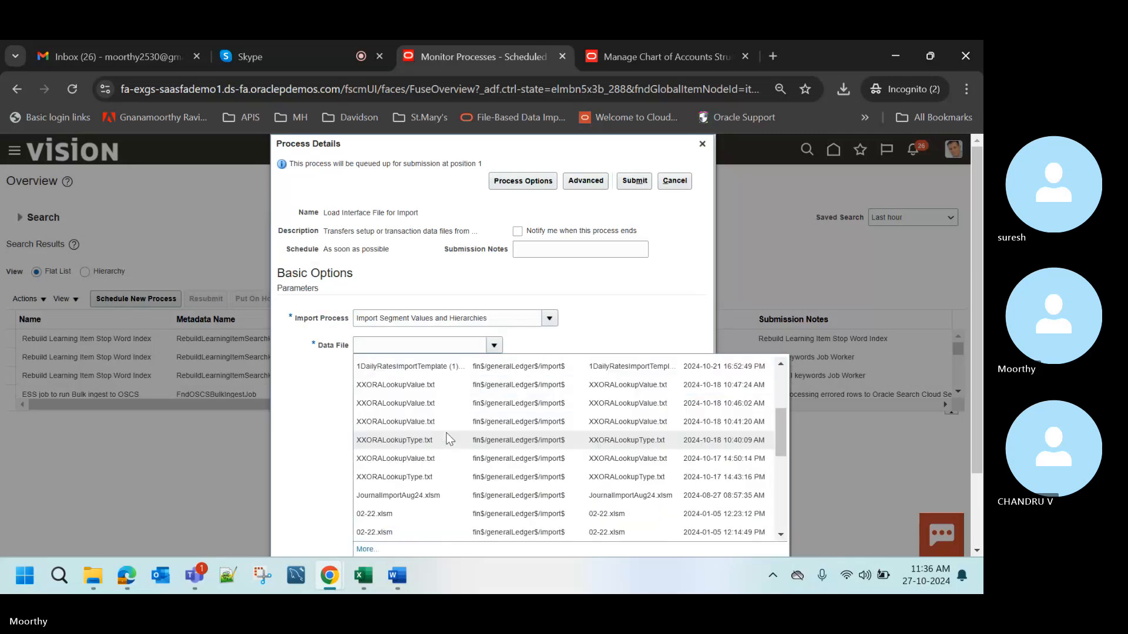
scroll(681, 376, down, 10)
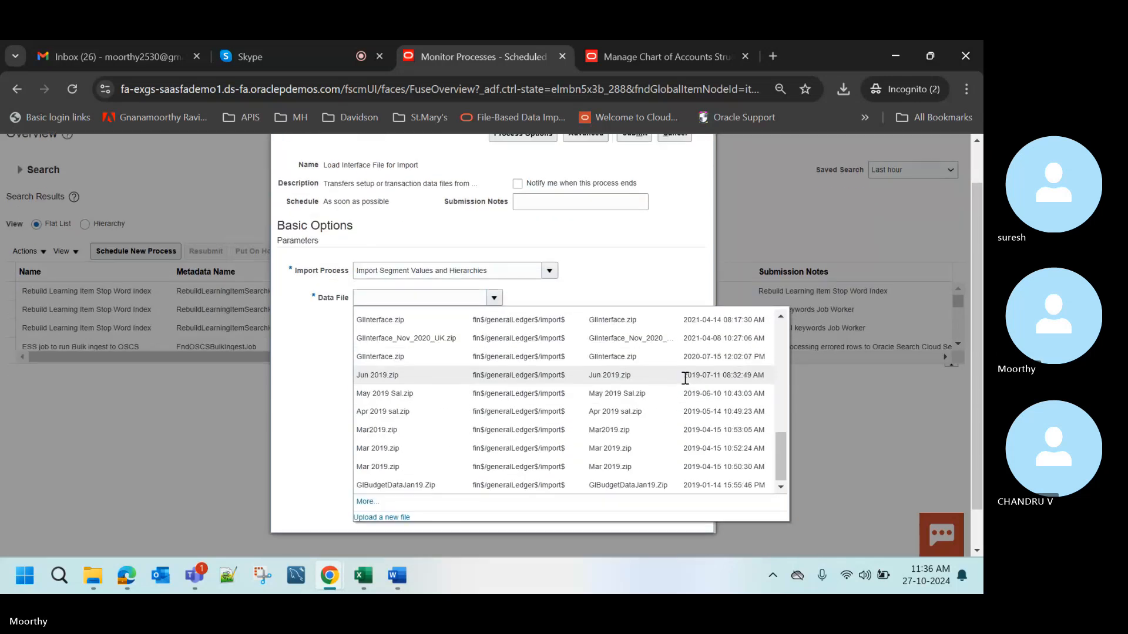
click(393, 517)
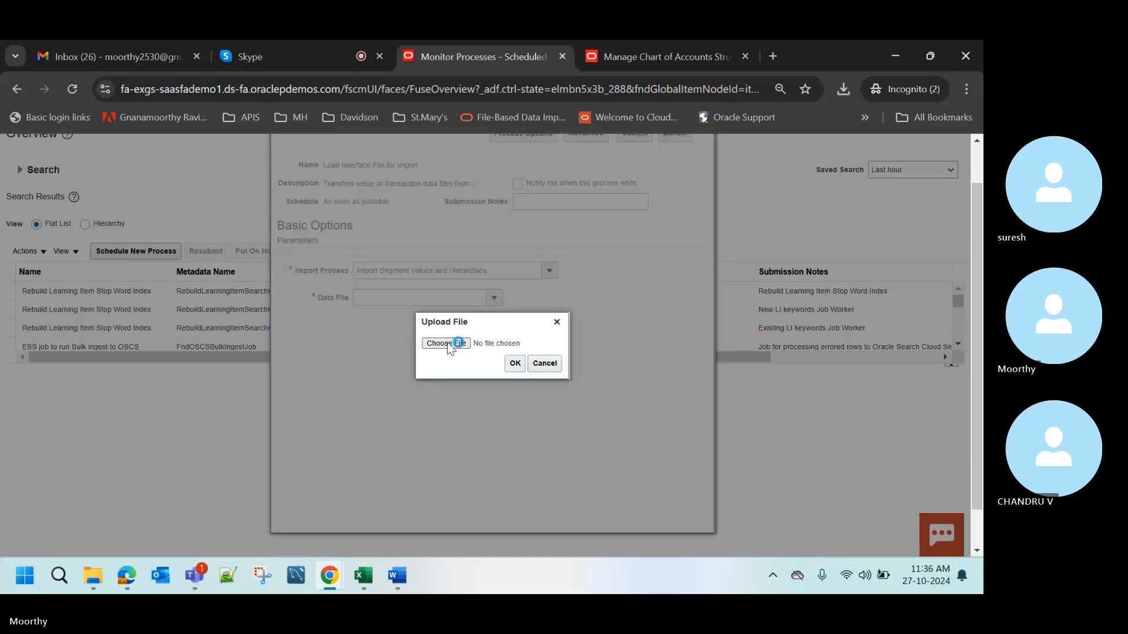
click(447, 343)
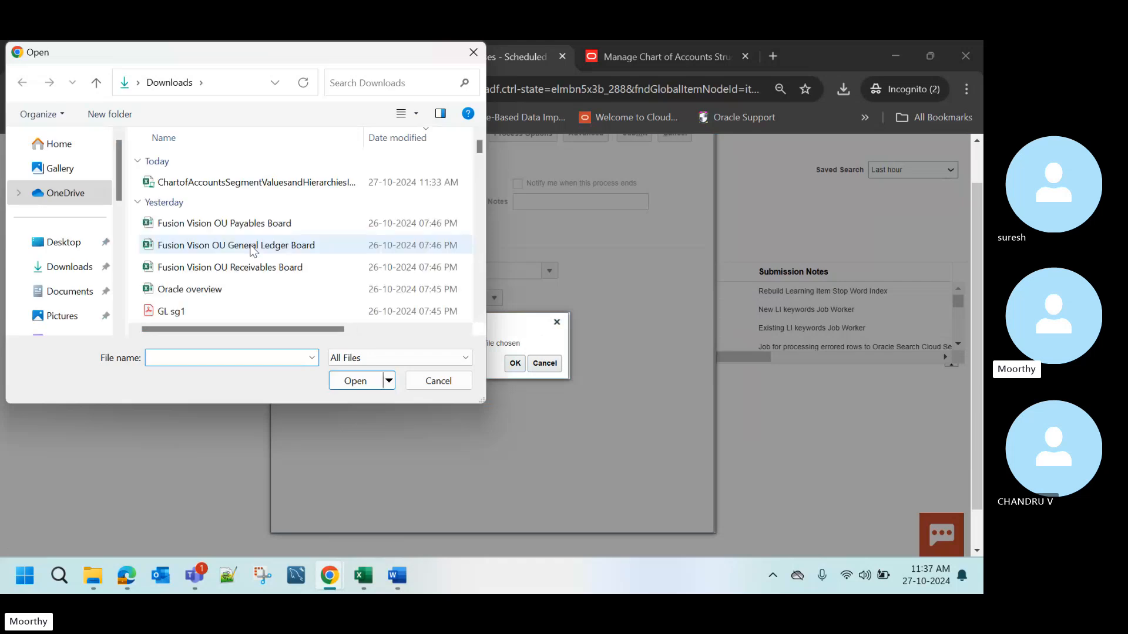
click(139, 202)
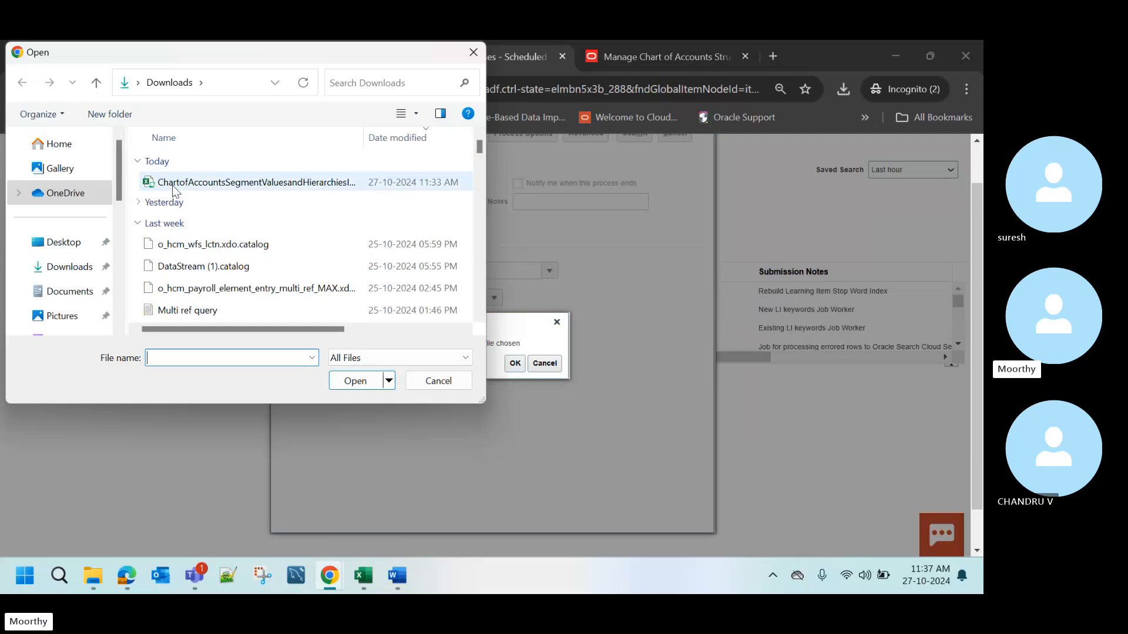
click(172, 183)
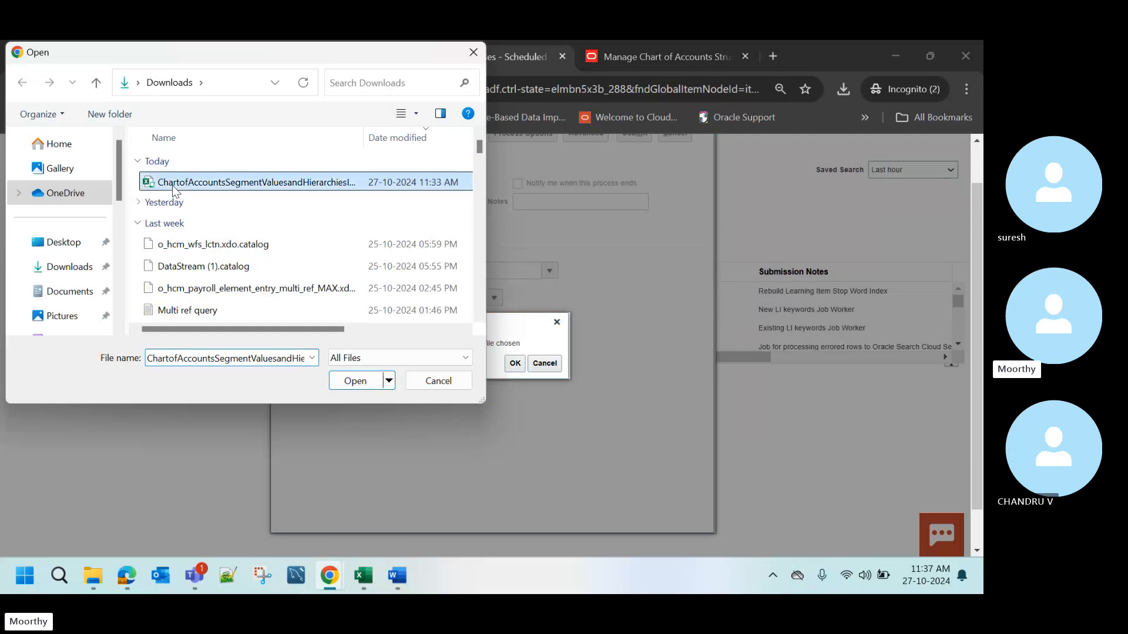
click(351, 381)
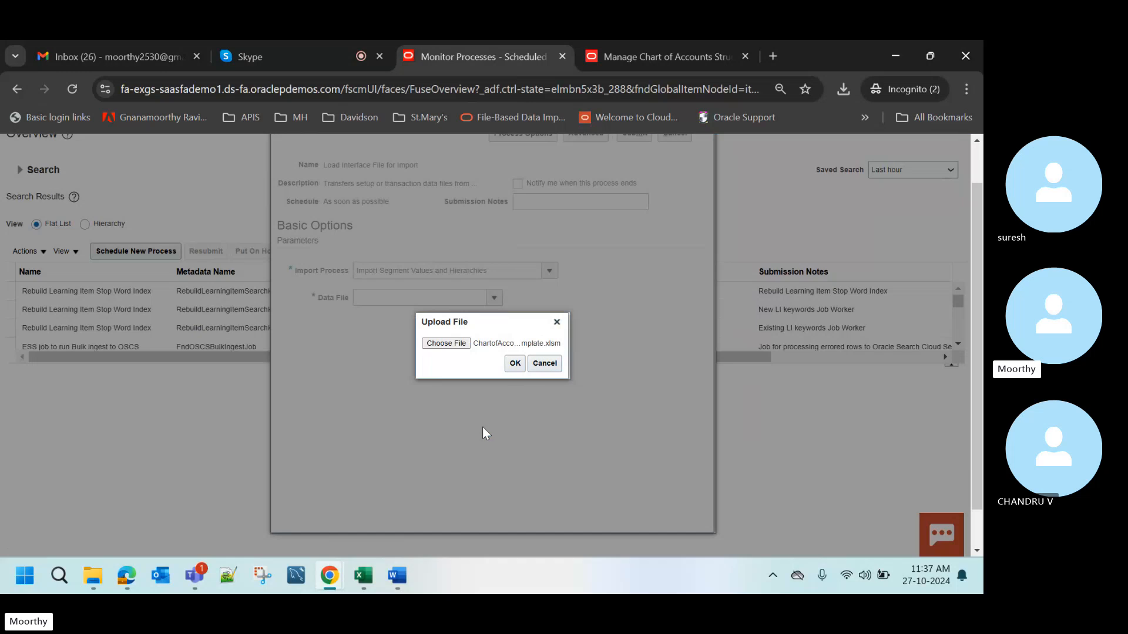
click(545, 363)
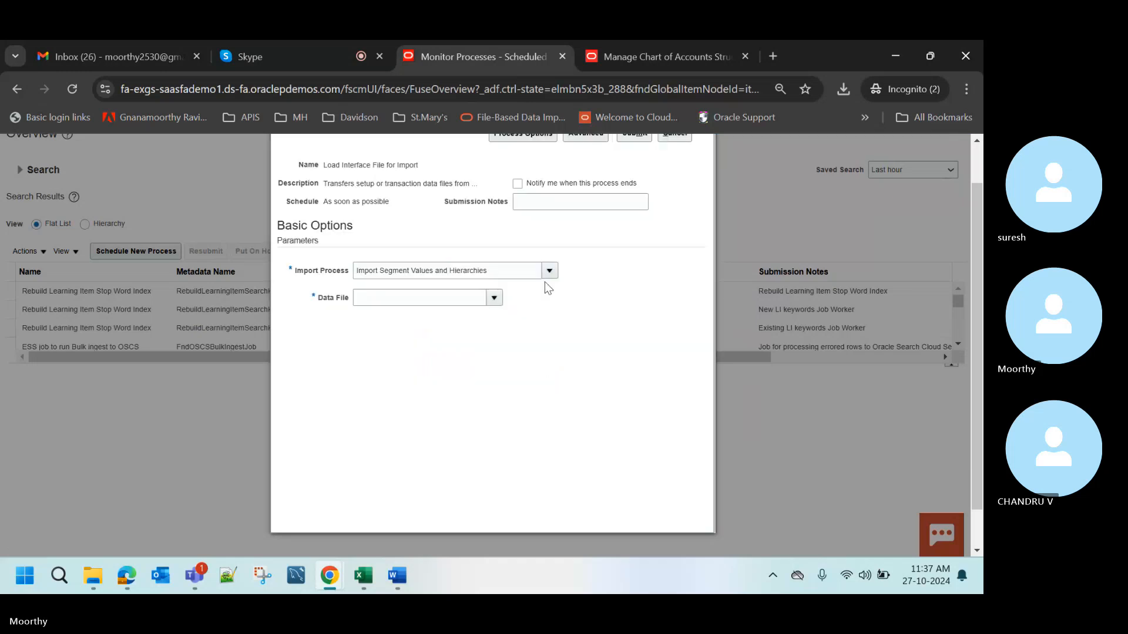
- Discard the current process details and reopen them for the Load Interface File for Import job
scroll(544, 281, up, 1)
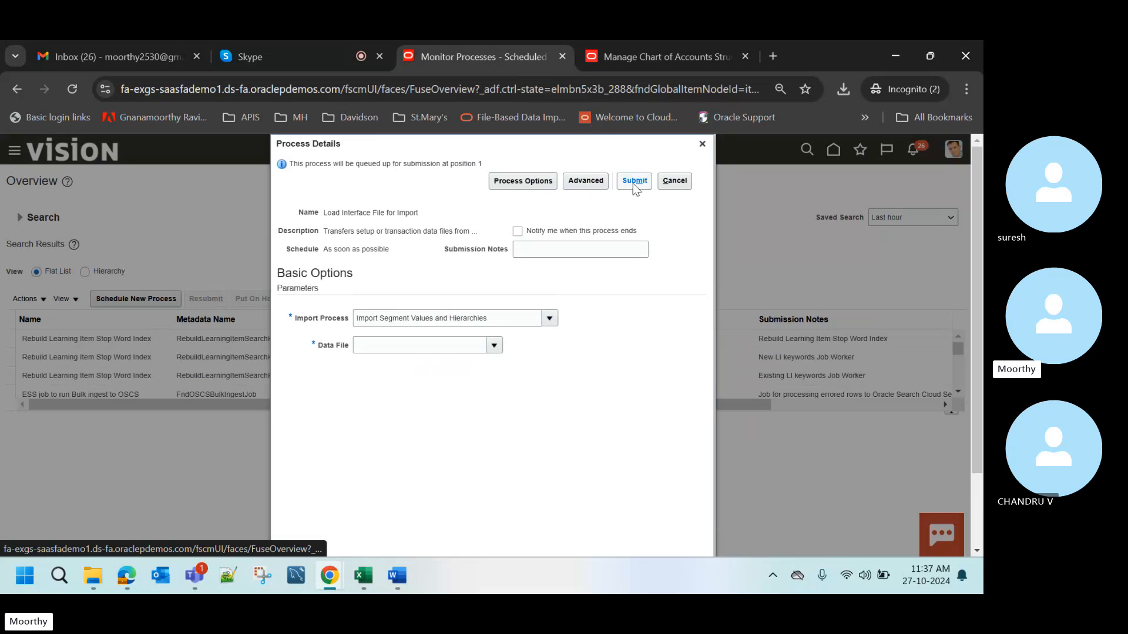
click(703, 144)
click(483, 301)
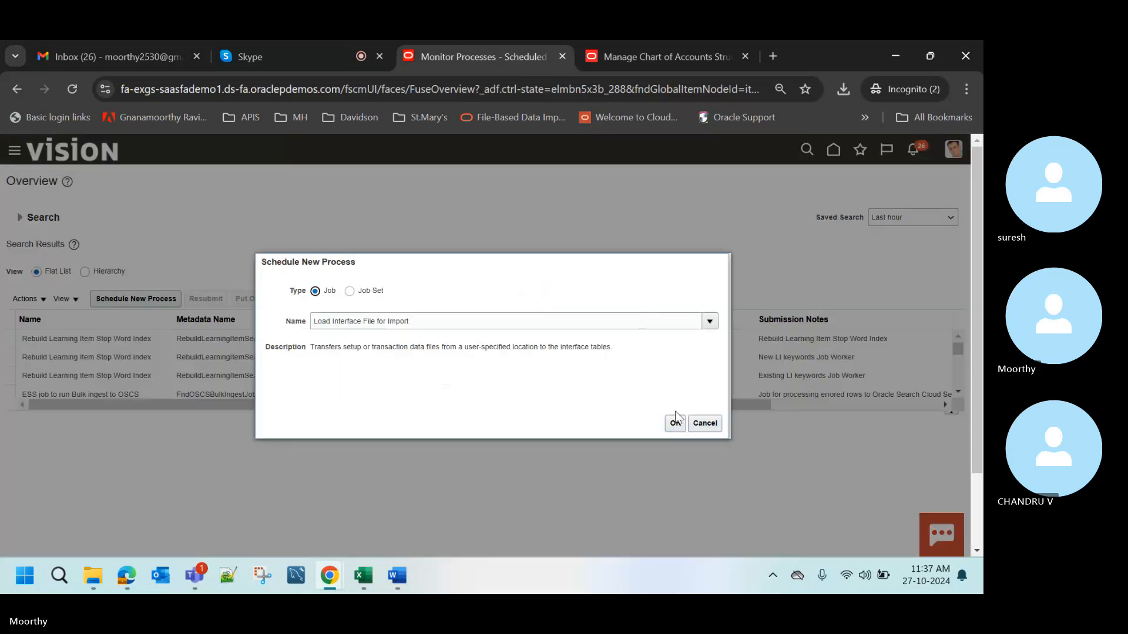
click(675, 424)
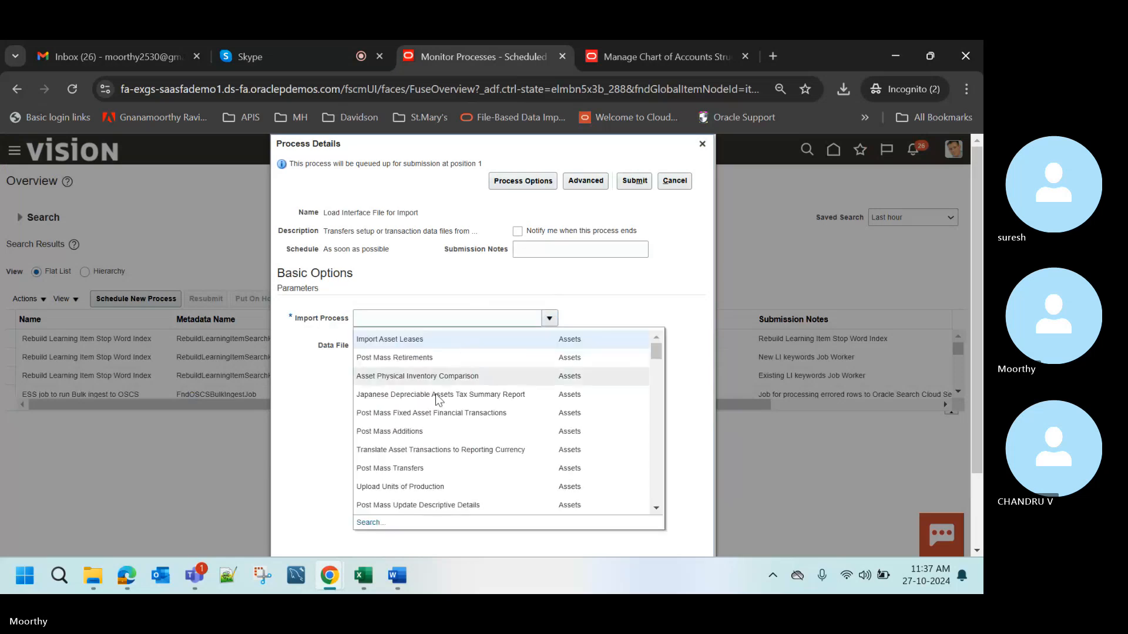
- Set the import process to Import Segment Values and Hierarchies, searching for Import Segm
click(373, 523)
click(464, 329)
text(I)
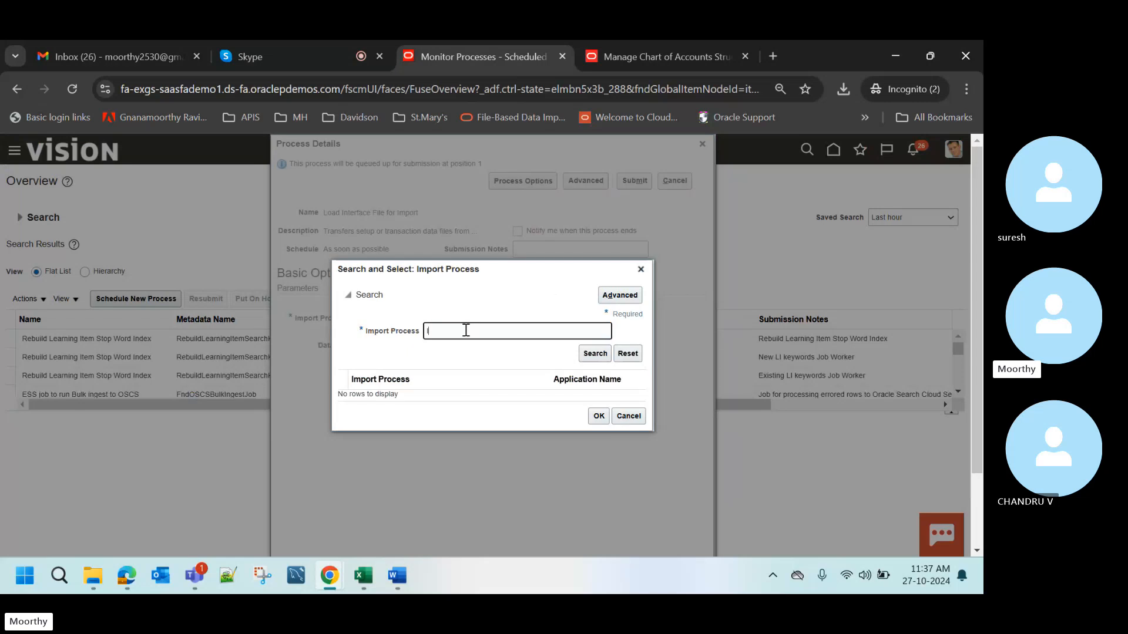
text(mport Segm)
click(595, 353)
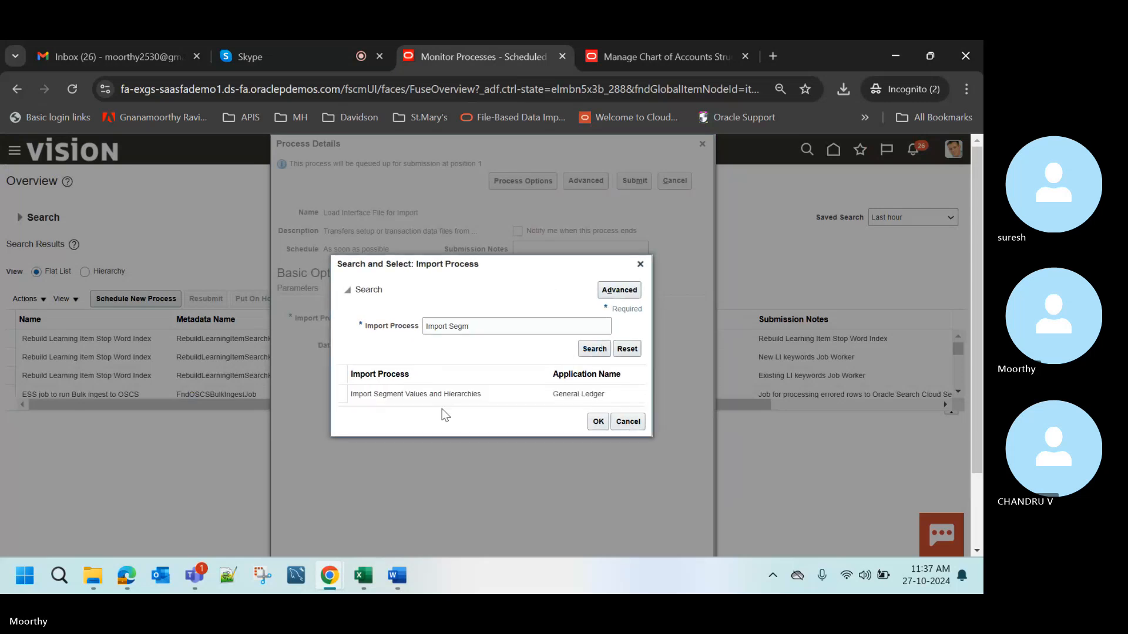
click(598, 421)
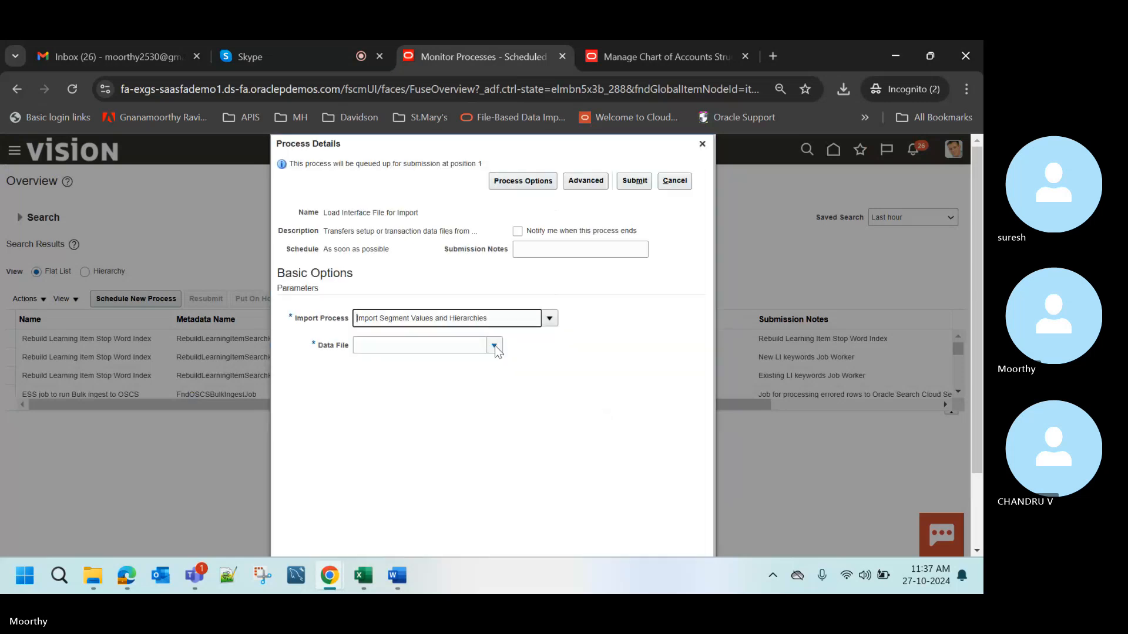
- Upload the ChartofAccountsSegmentValuesandHierarchies import template workbook from Downloads as the process's new data file
click(494, 346)
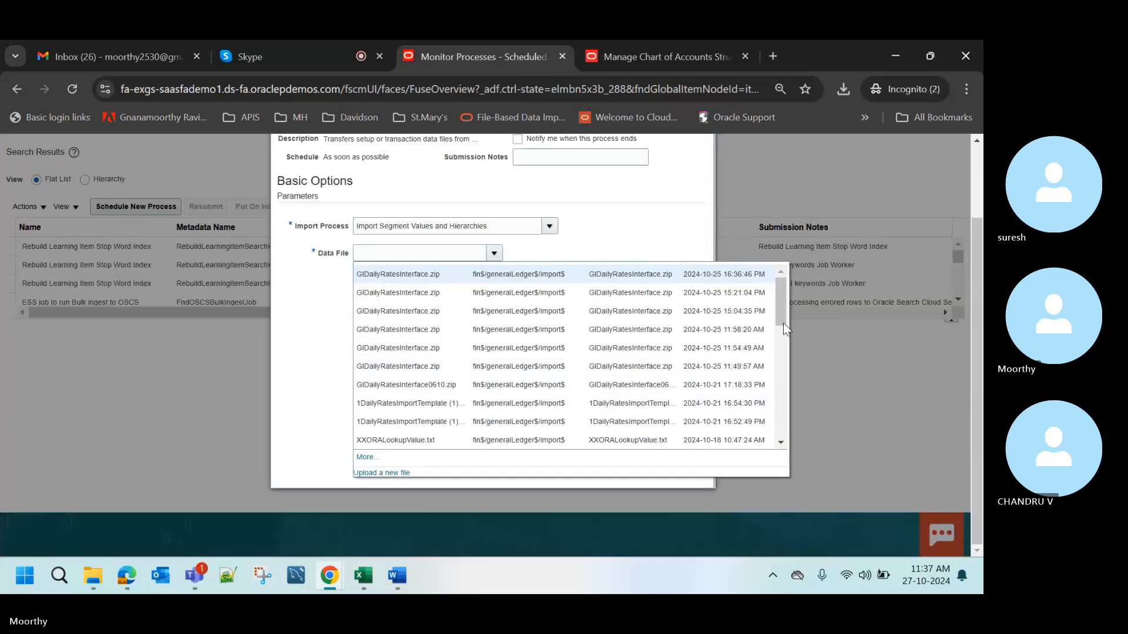
click(383, 472)
click(455, 347)
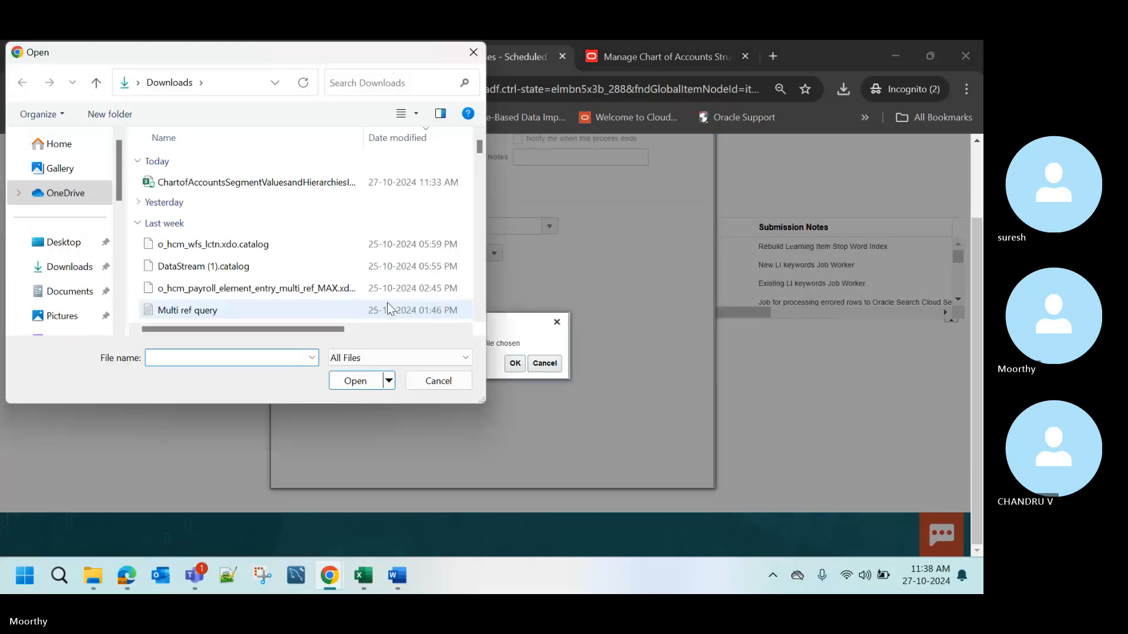
click(295, 184)
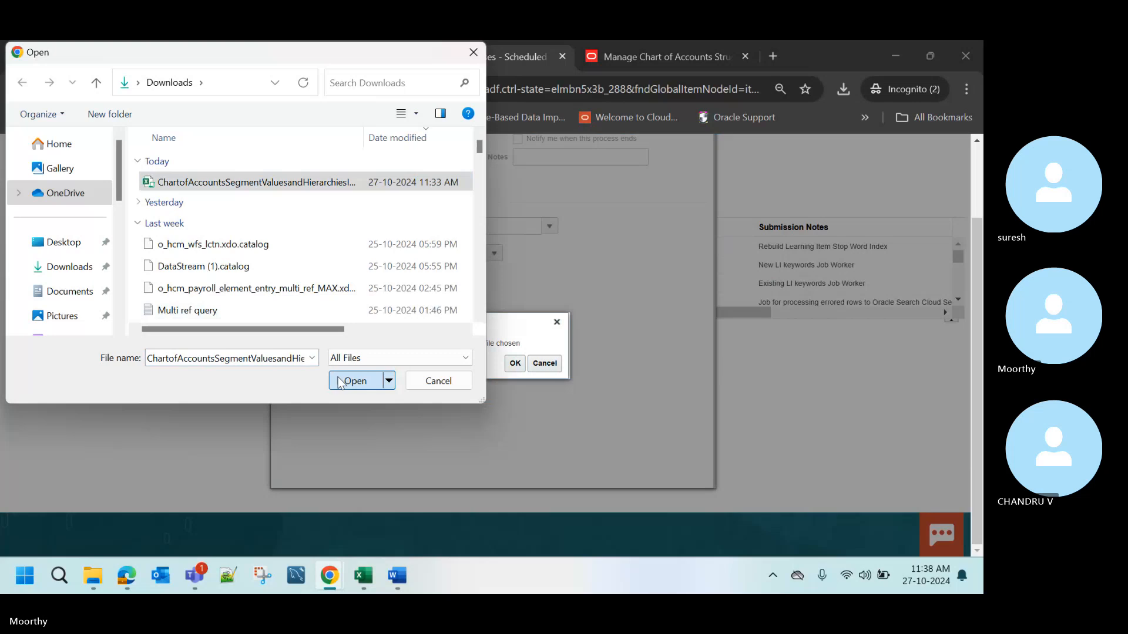
click(353, 381)
click(514, 364)
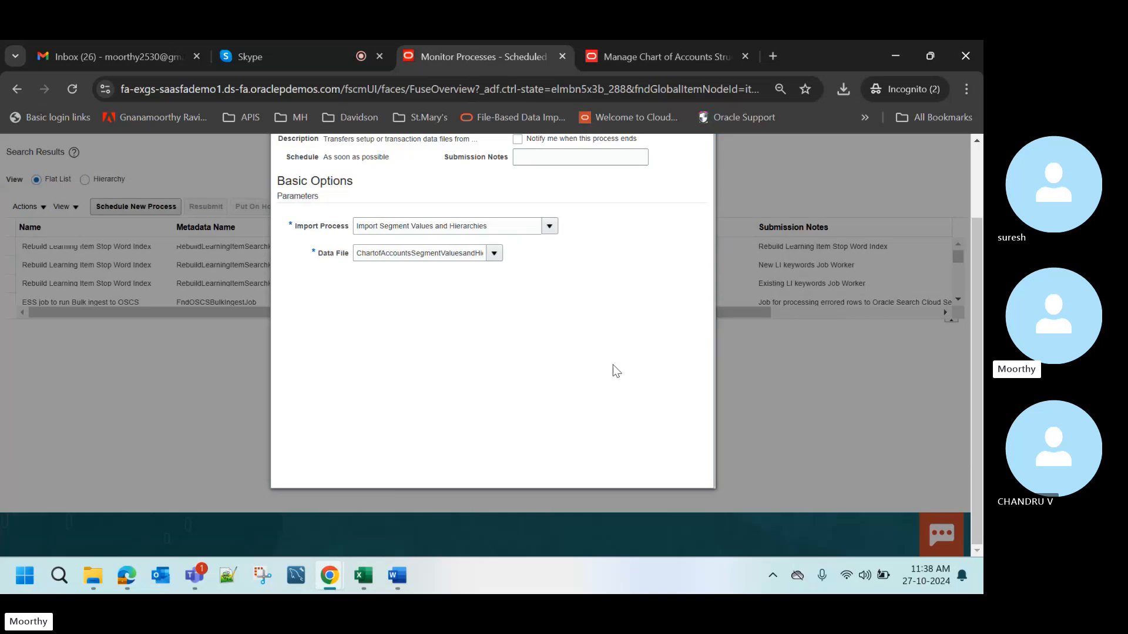
- Submit the Load Interface File for Import process, acknowledge the confirmation and close the process details
scroll(612, 368, up, 2)
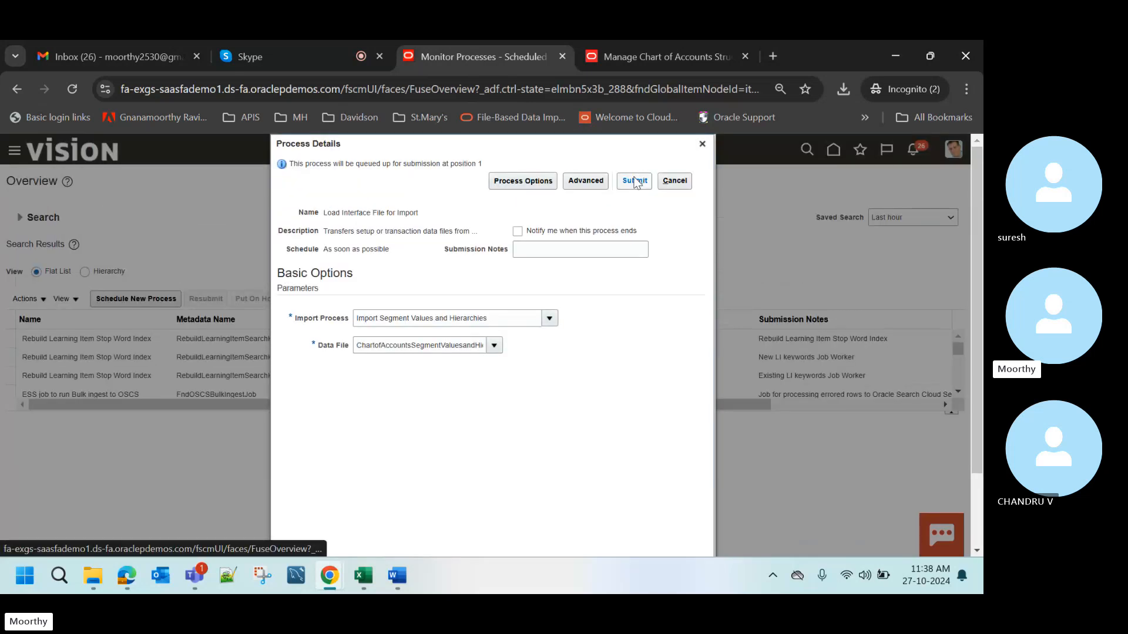
click(635, 181)
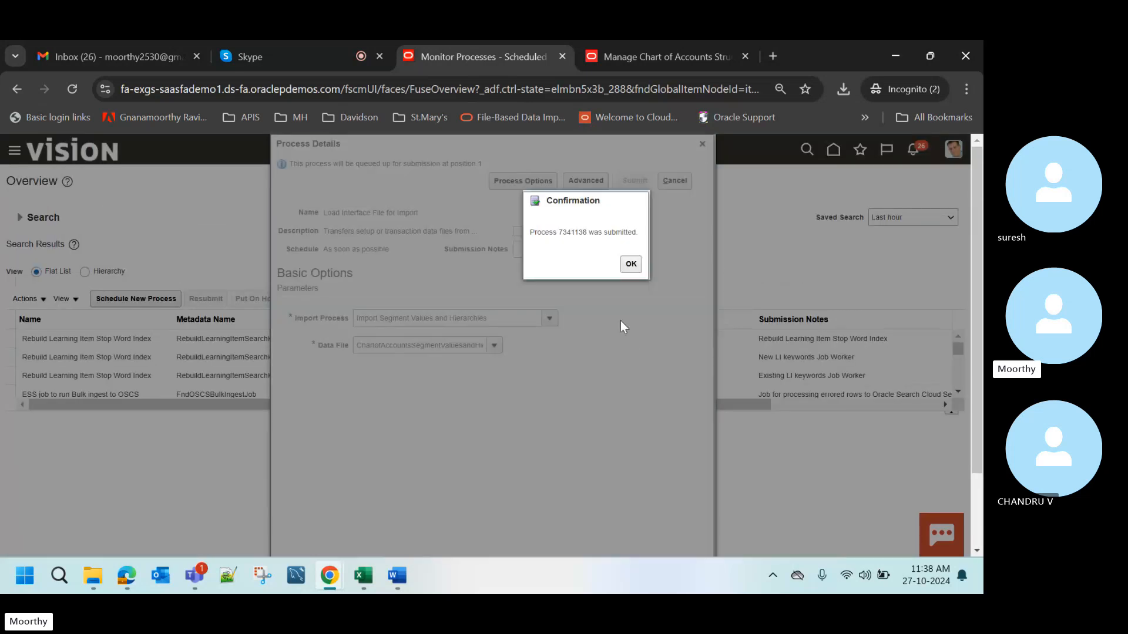
double_click(574, 233)
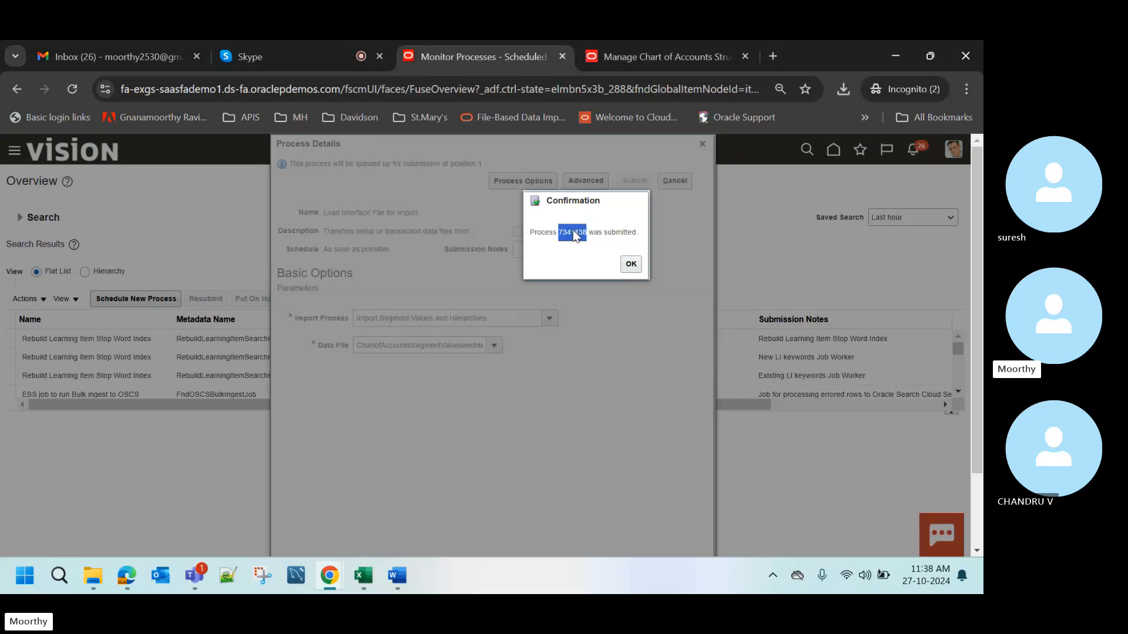
click(631, 263)
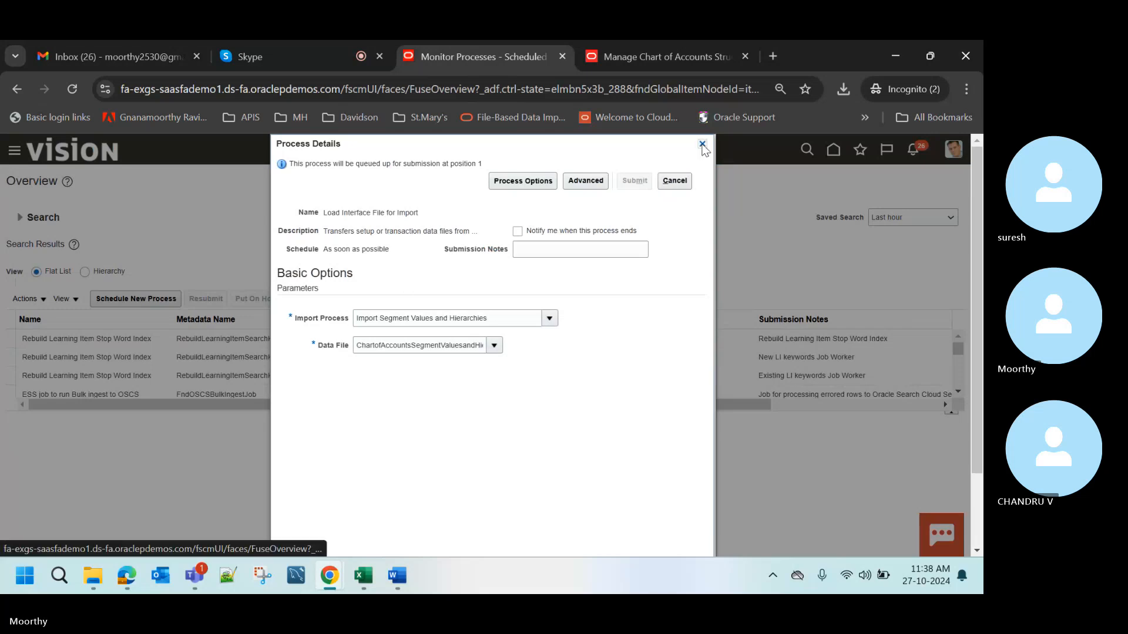
click(702, 144)
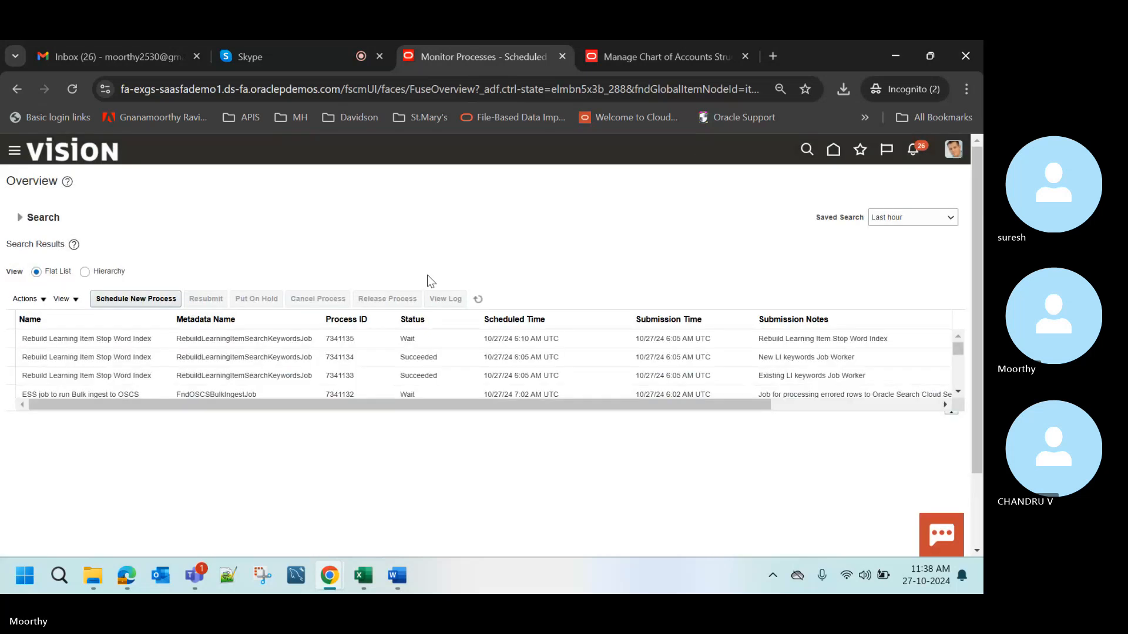
- Refresh the scheduled processes list and enlarge its results table to check the status of the submitted load job
click(477, 299)
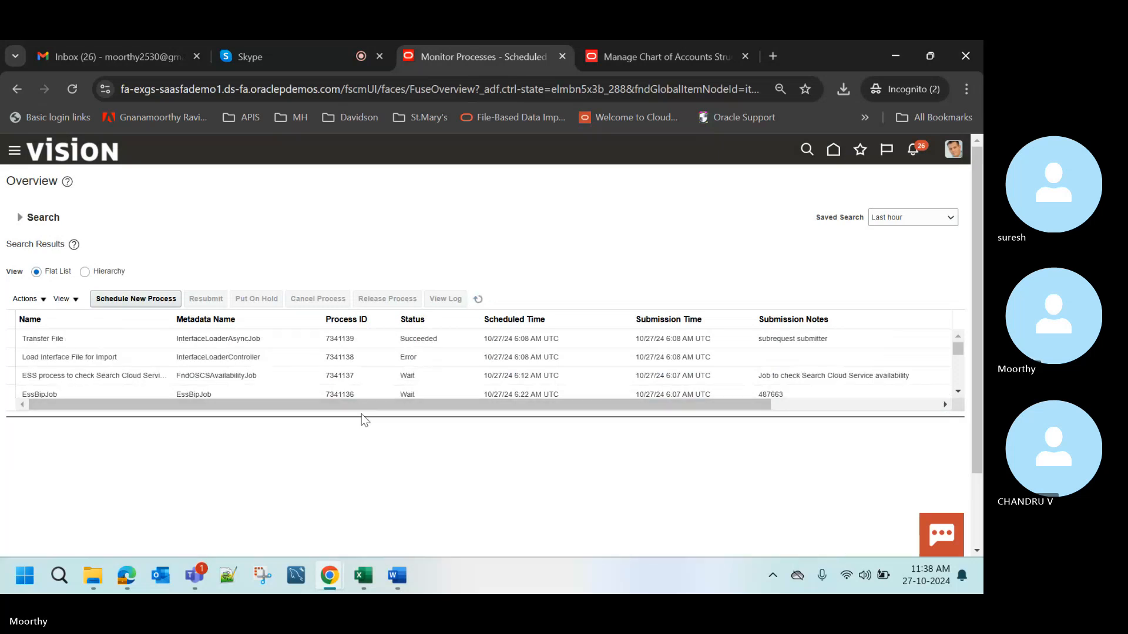
drag(362, 414, 361, 479)
click(479, 299)
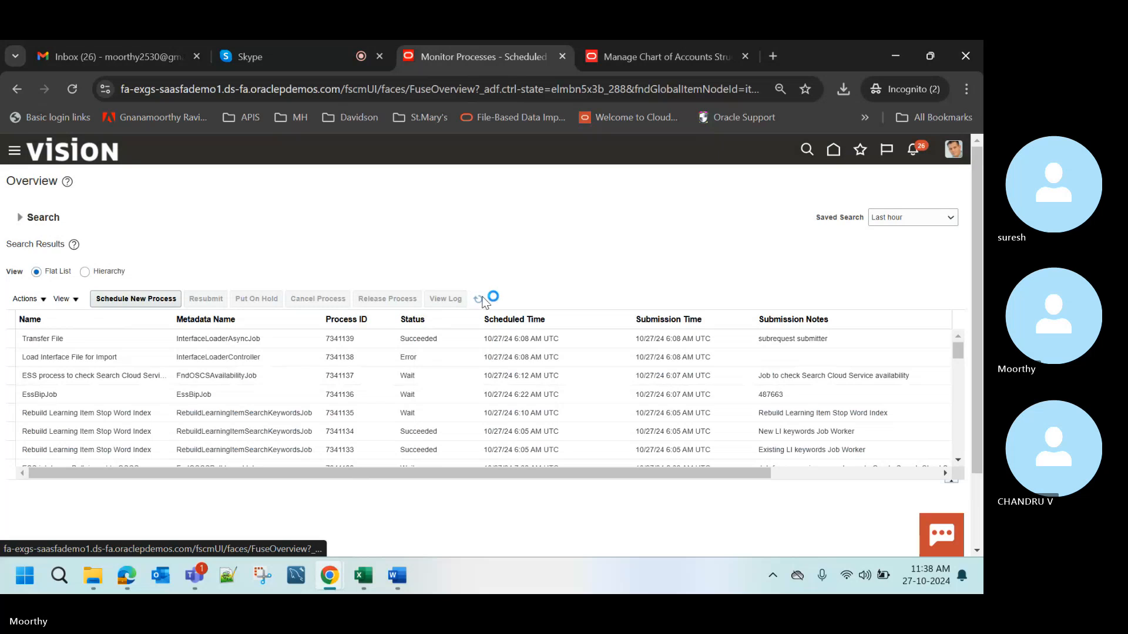
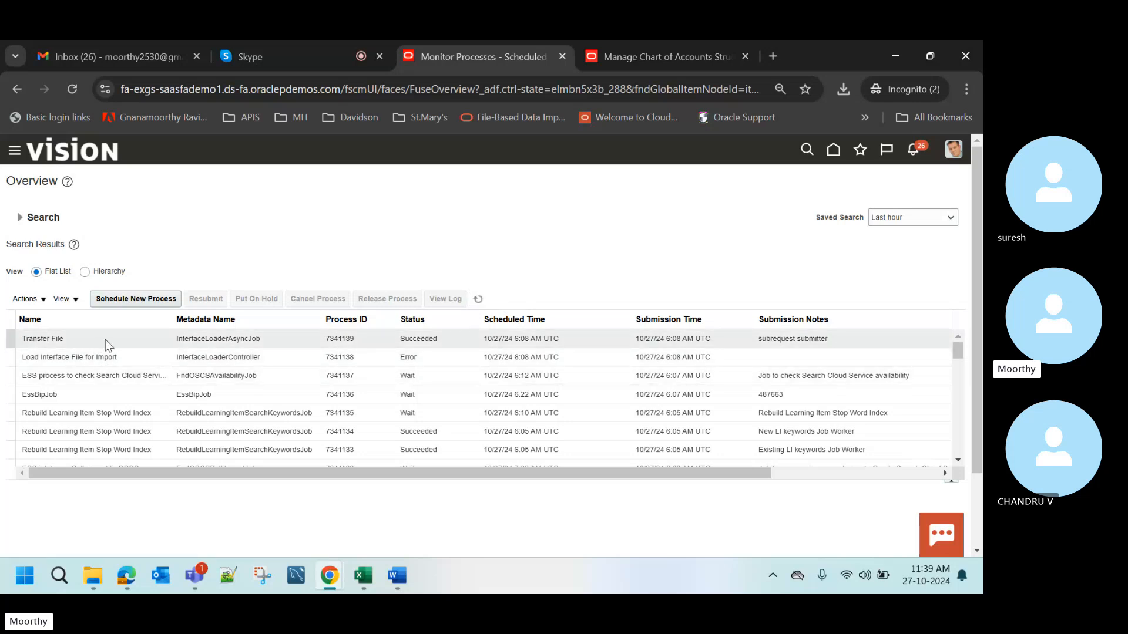
click(477, 298)
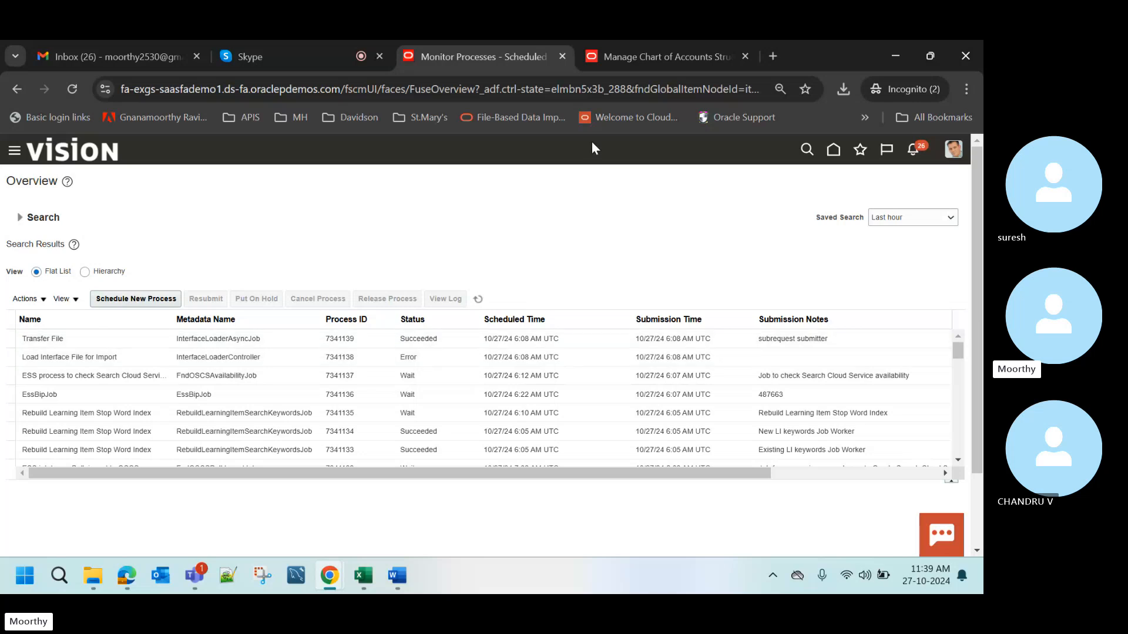
- Check the Fund segment settings of the AU Council structure, and back out to Manage Chart of Accounts Structures without saving
click(624, 65)
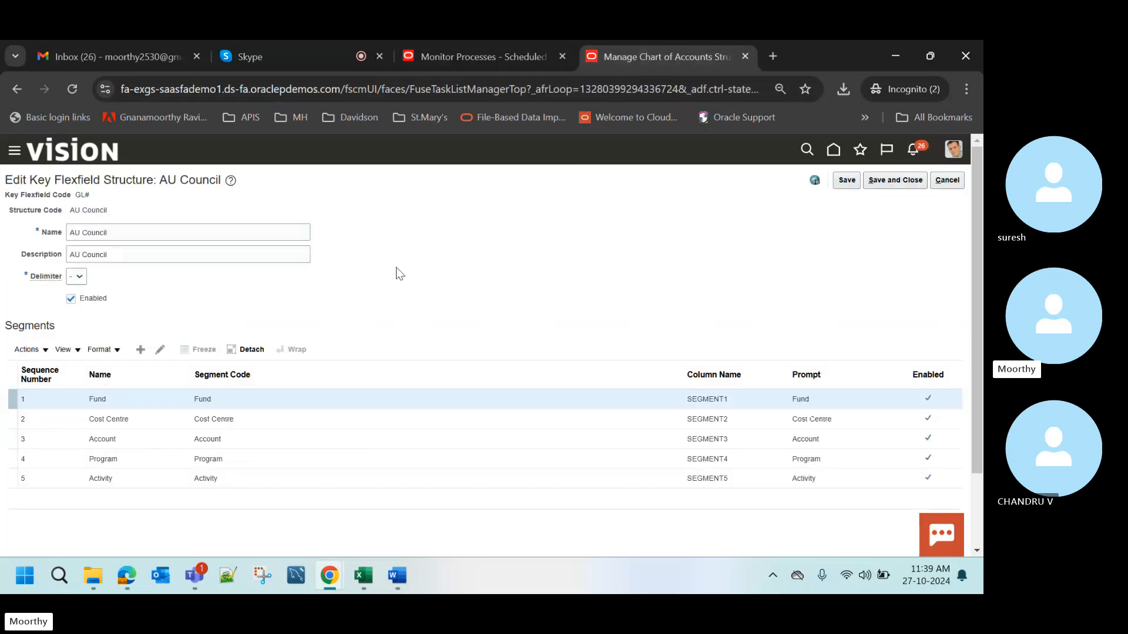
click(161, 351)
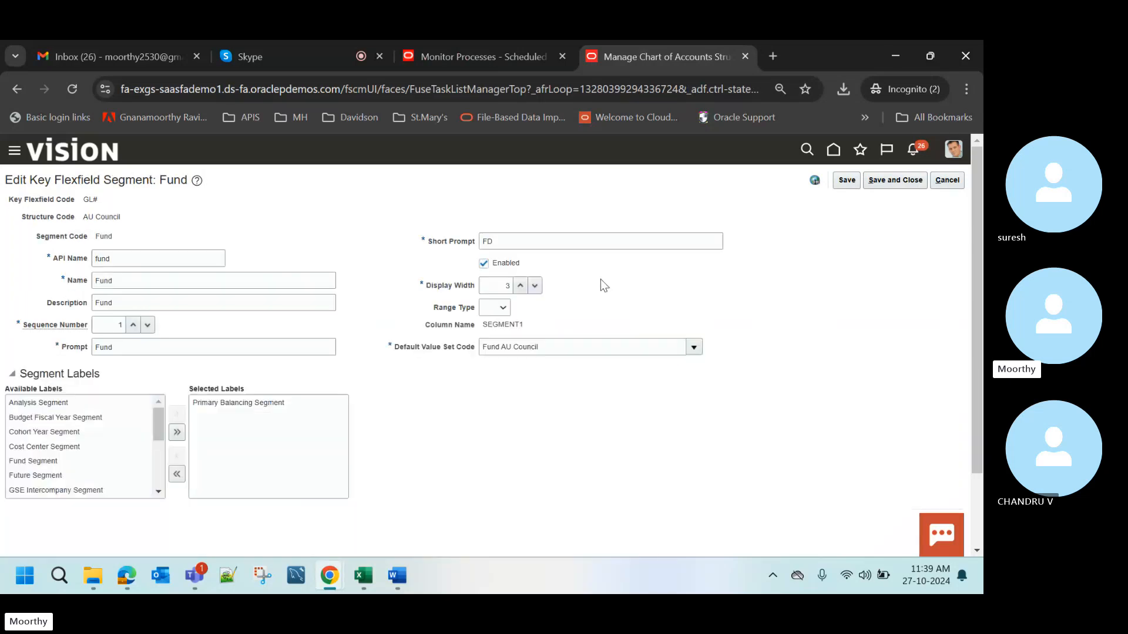
click(938, 183)
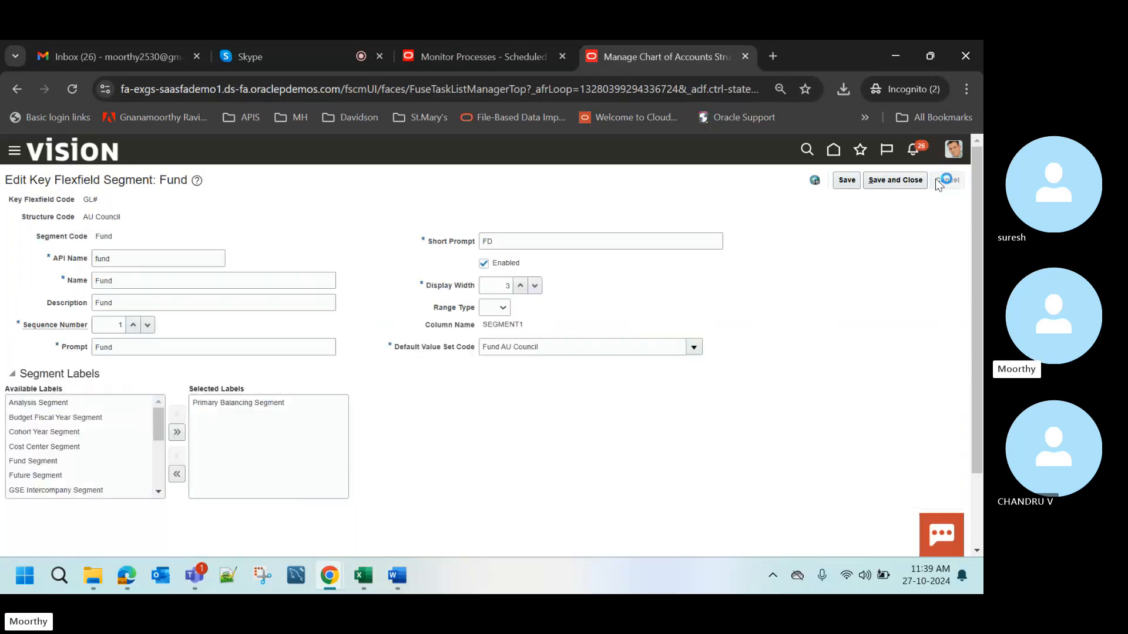
click(945, 180)
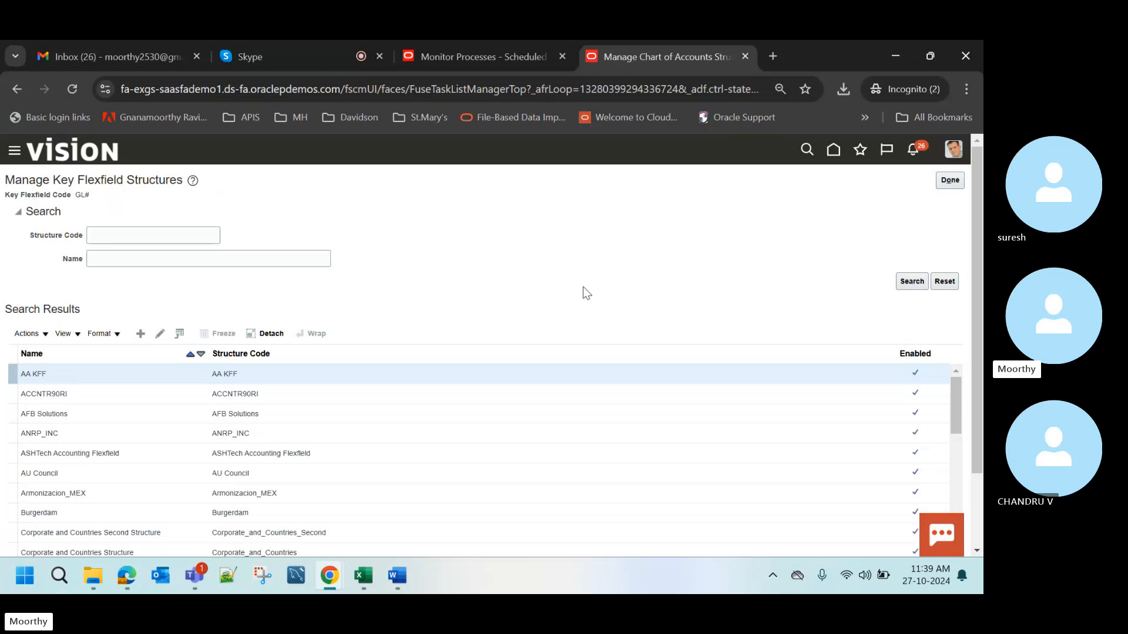
click(947, 186)
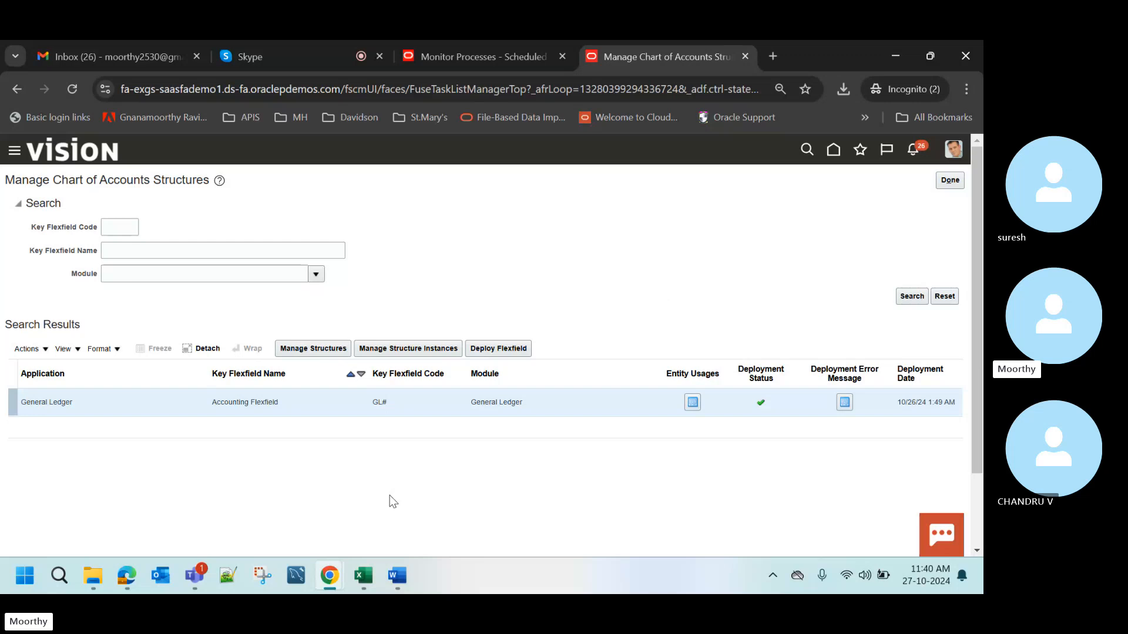
- Switch to the GL SETUP CHECK LIST workbook and examine the individual and hierarchy segment entries under Segment value set values
mouse_move(361, 581)
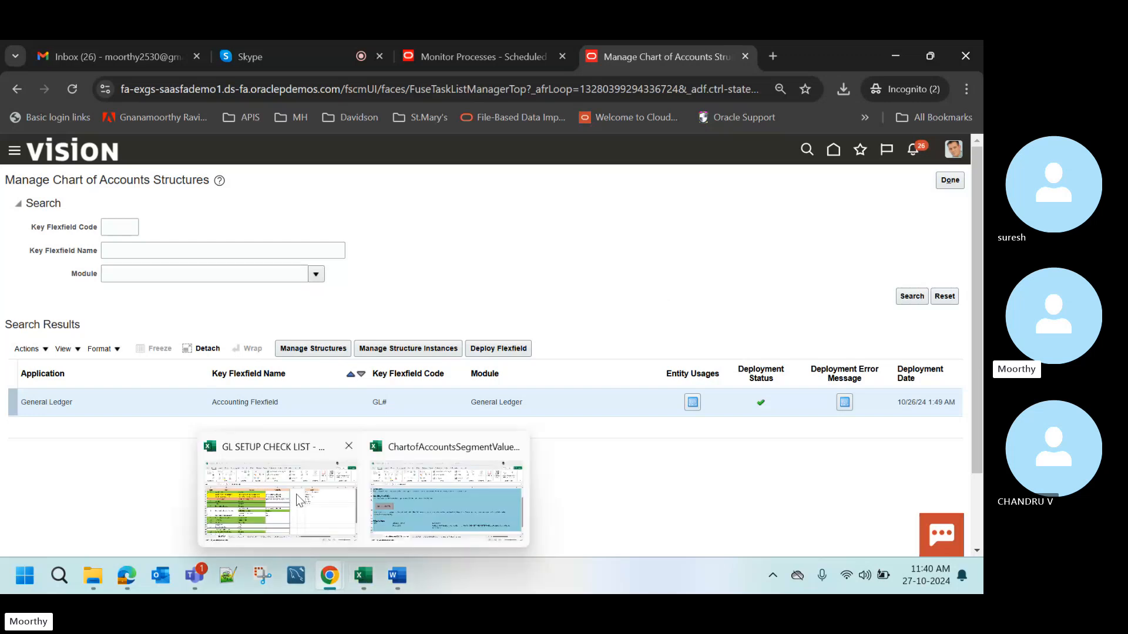
click(296, 495)
click(213, 369)
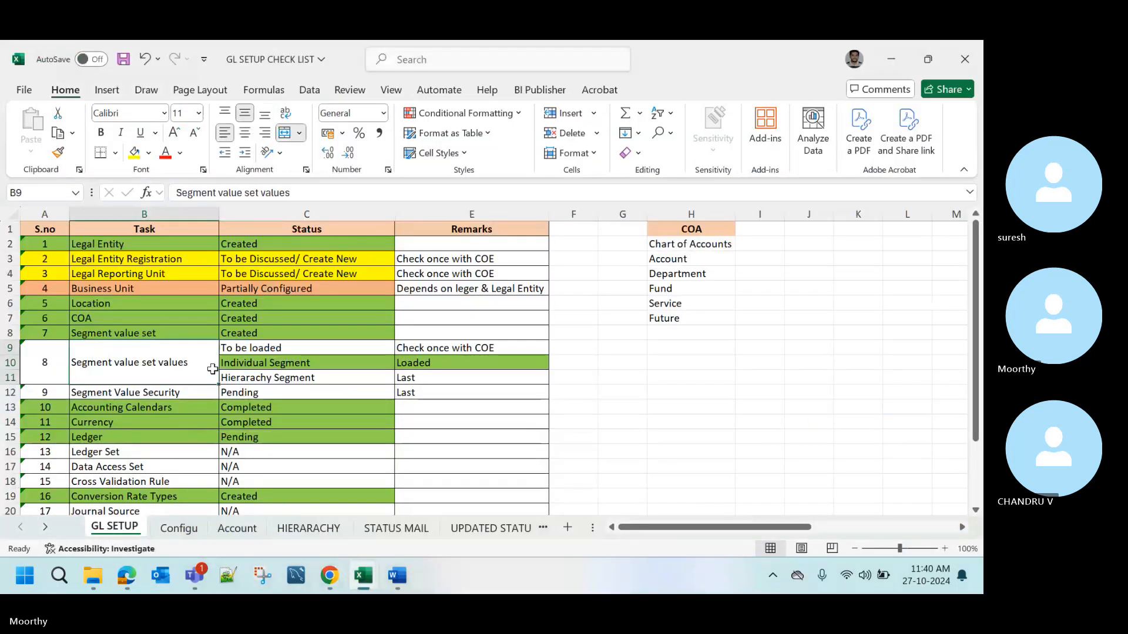
key(Right)
key(Down)
key(Down)
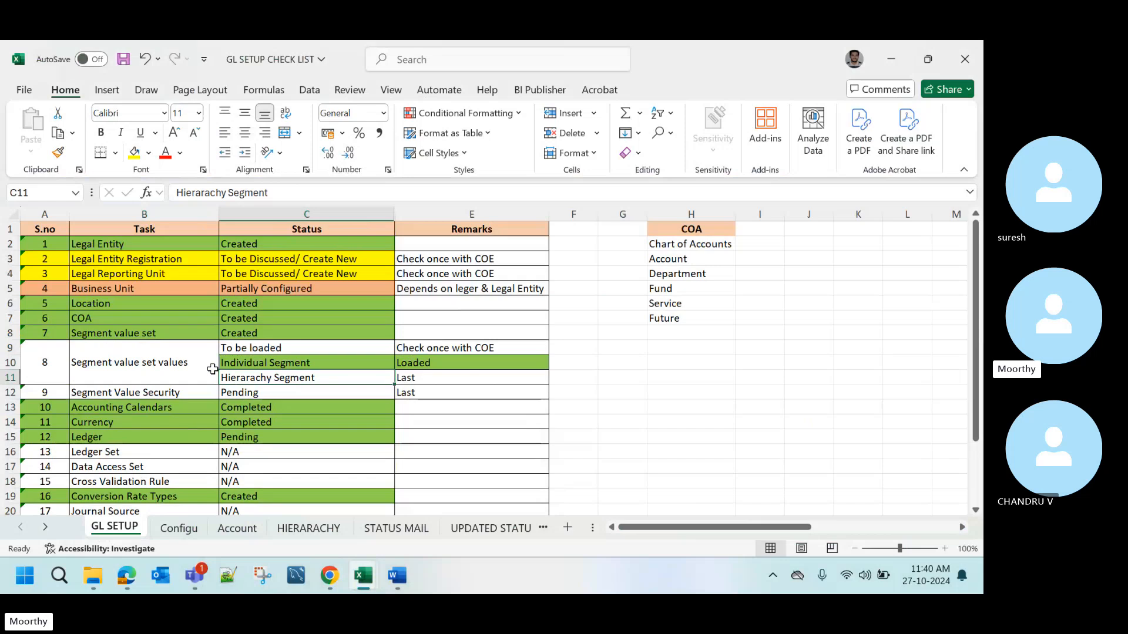
key(Up)
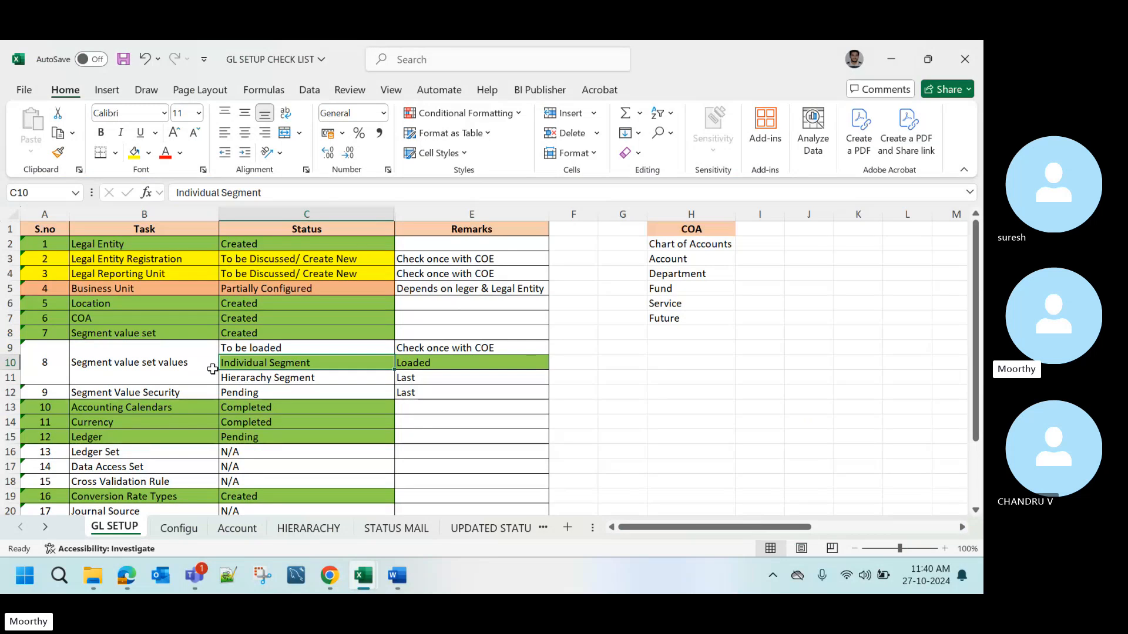
key(Down)
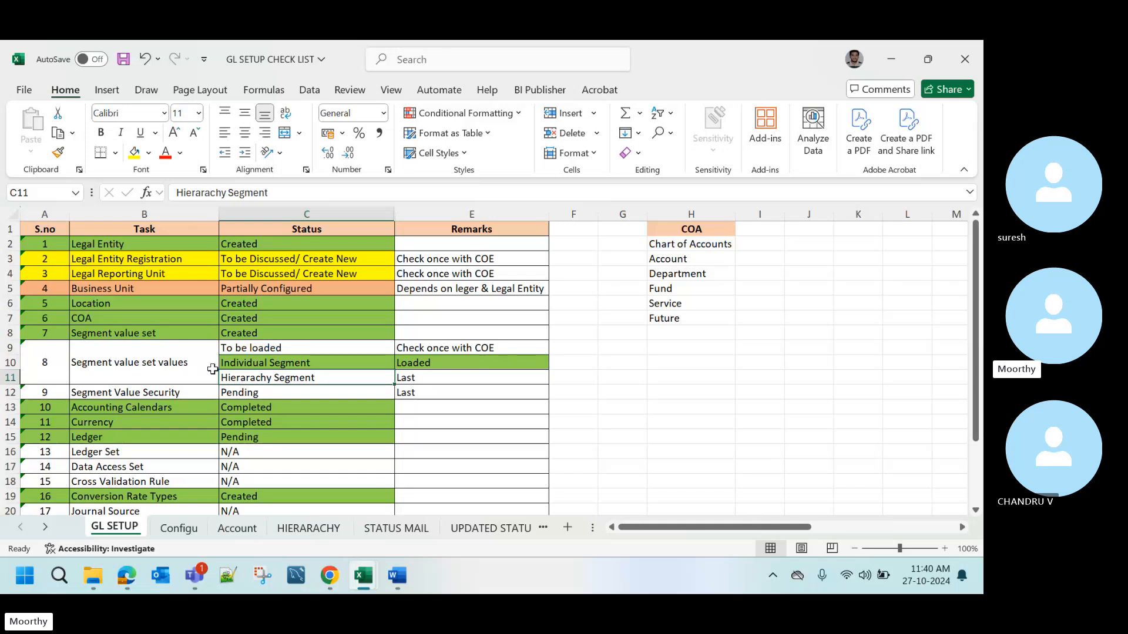
- Examine the Accounting Calendars, Currency and Ledger tasks in the GL SETUP sheet
key(Down)
key(Down)
key(Left)
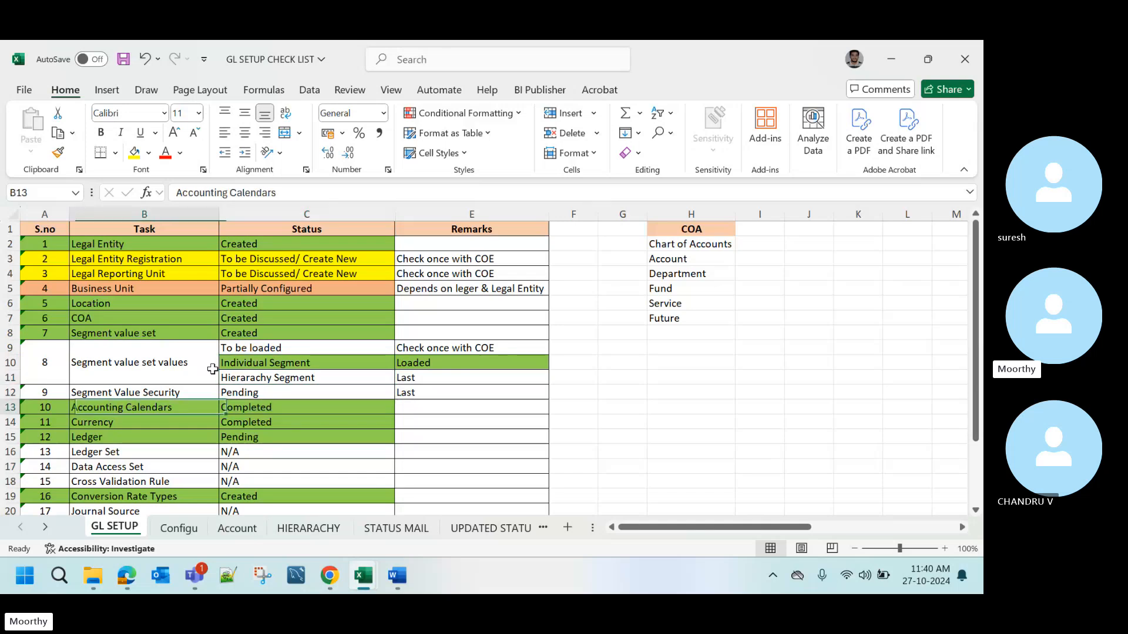
key(Down)
key(Up)
key(Down)
key(Down)
key(Down)
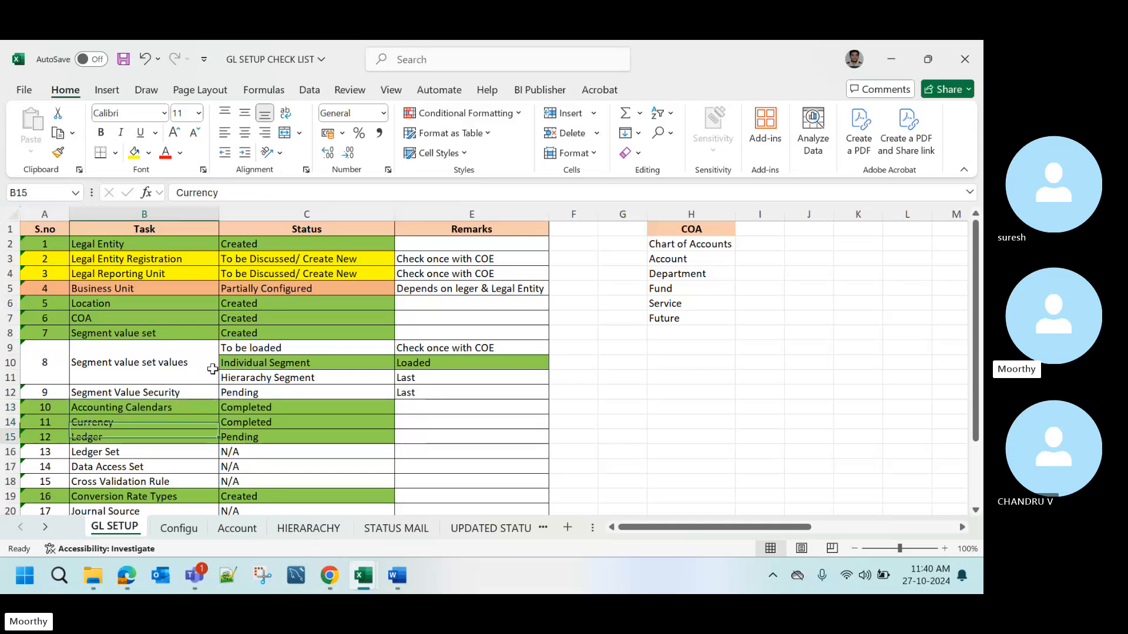
key(Down)
key(Up)
key(Up)
key(Up)
key(Down)
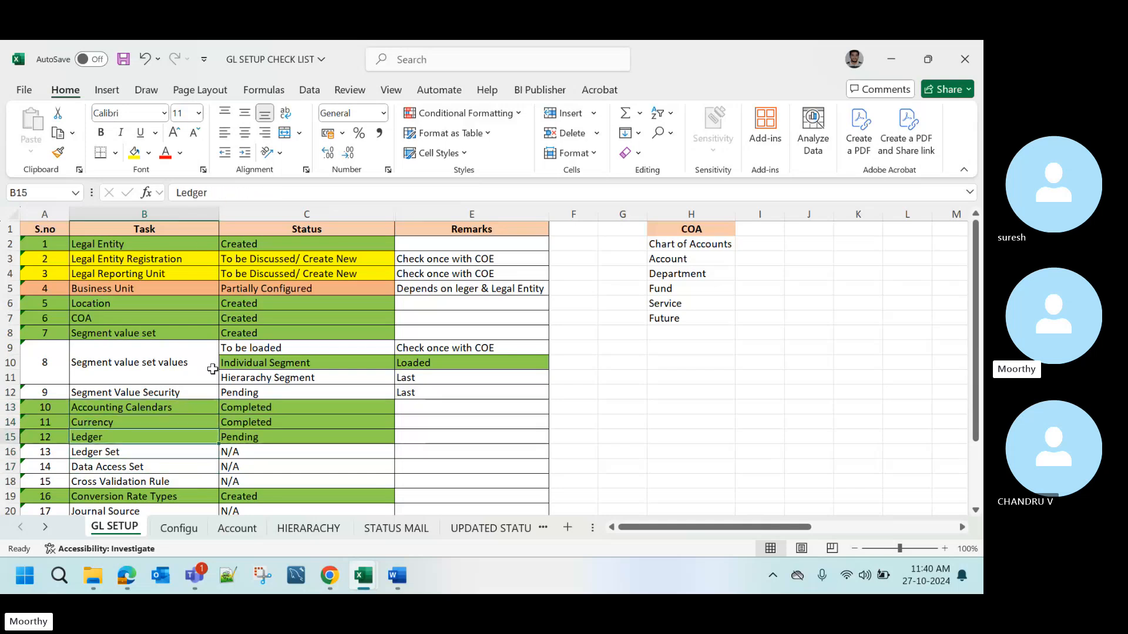
- Look through the checklist tasks from Ledger Set down to the journal reversal and AutoPost criteria sets
key(Down)
key(Down)
key(Down)
key(Down)
key(Down)
key(Down)
key(Down)
key(Down)
key(Up)
key(Up)
key(Up)
key(Down)
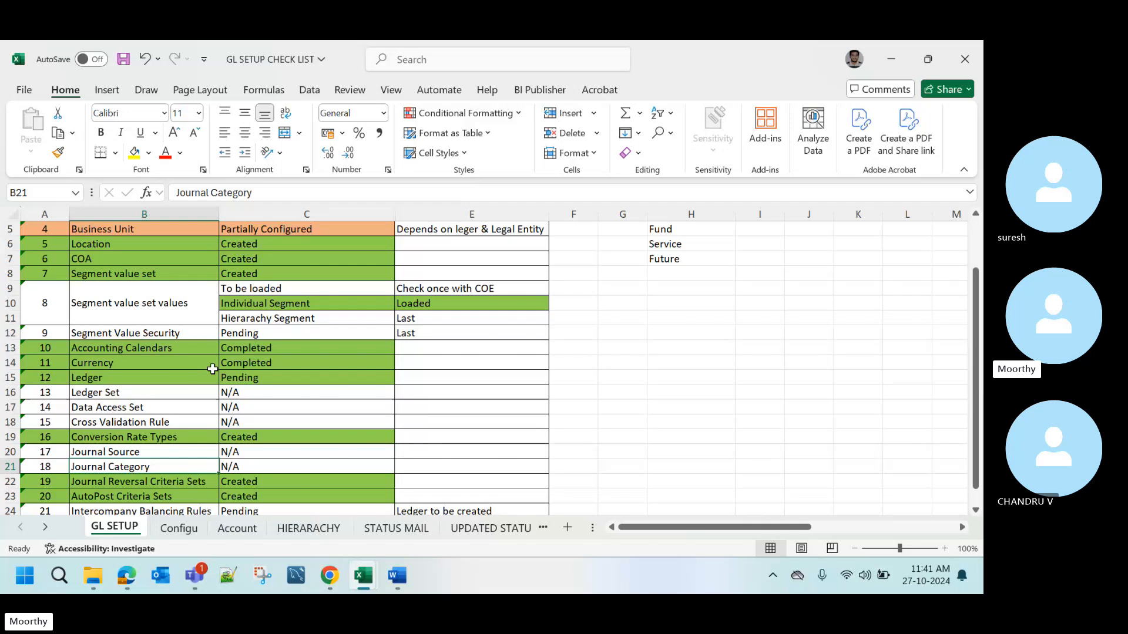
- Examine the Journal Source, Journal Category, reversal and AutoPost criteria tasks, and go back up to the Ledger task
click(128, 451)
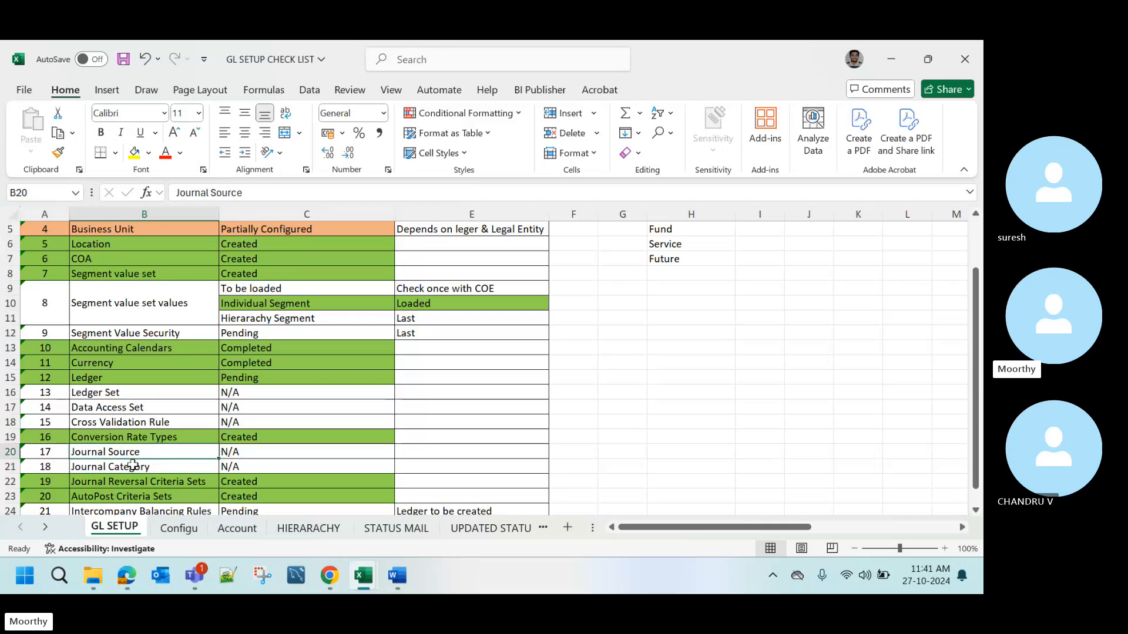
click(133, 466)
key(Down)
key(Down)
key(Down)
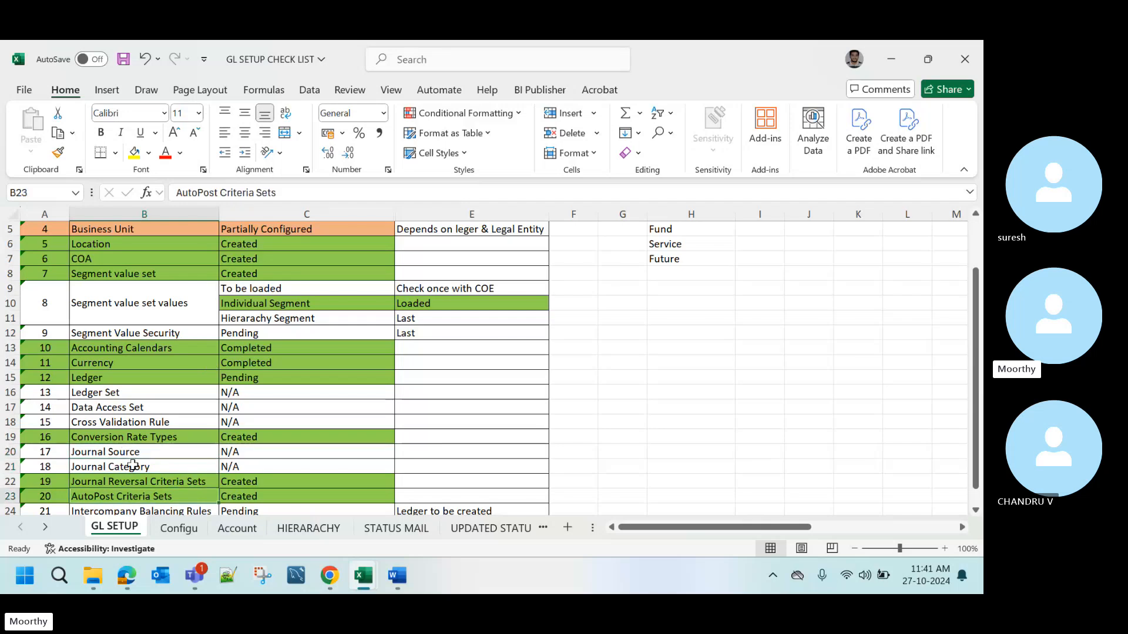
key(Up)
key(Up)
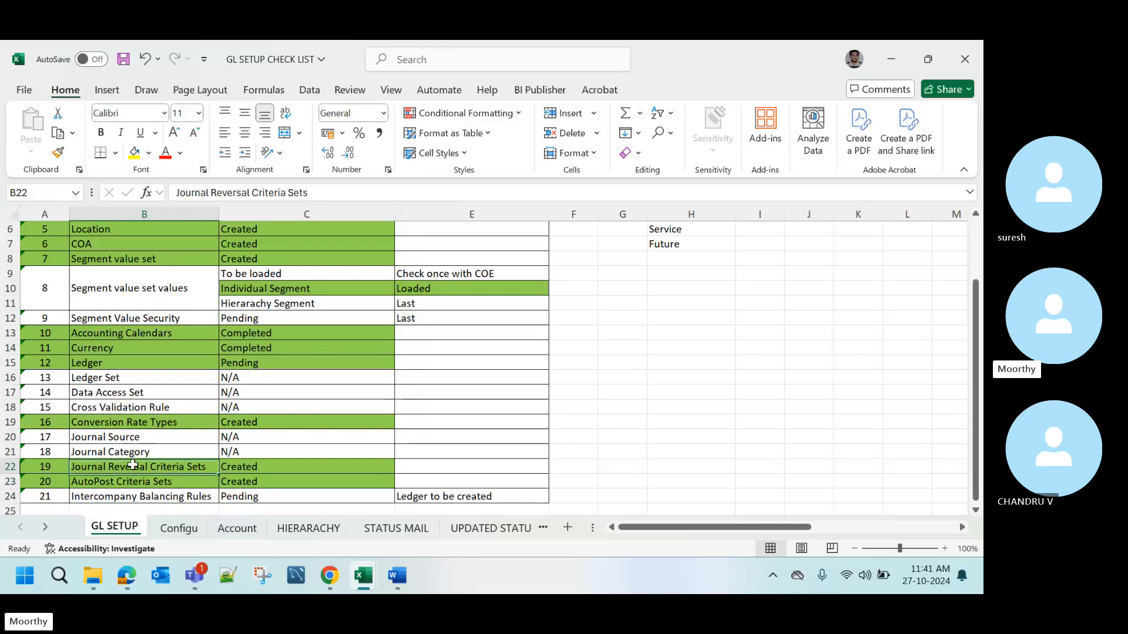
key(Down)
key(Up)
key(Up)
key(Up)
key(Up)
key(Up)
key(Up)
key(Up)
key(Up)
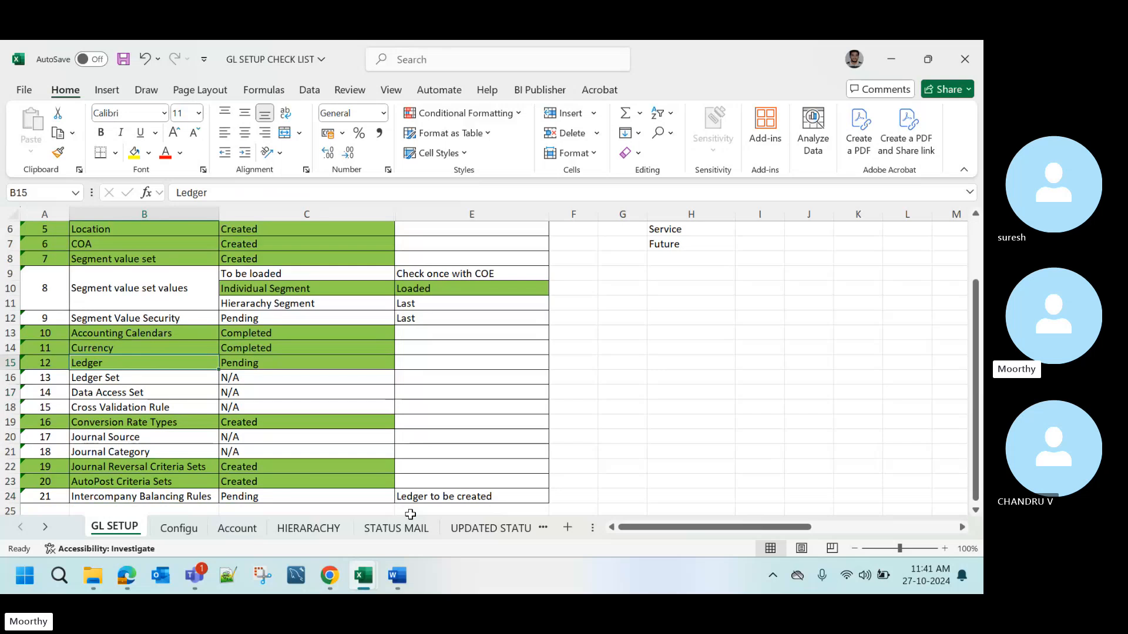
- Glance at the Oracle chart of accounts page, and review the checklist tasks between Legal Reporting Unit and Ledger again
mouse_move(329, 575)
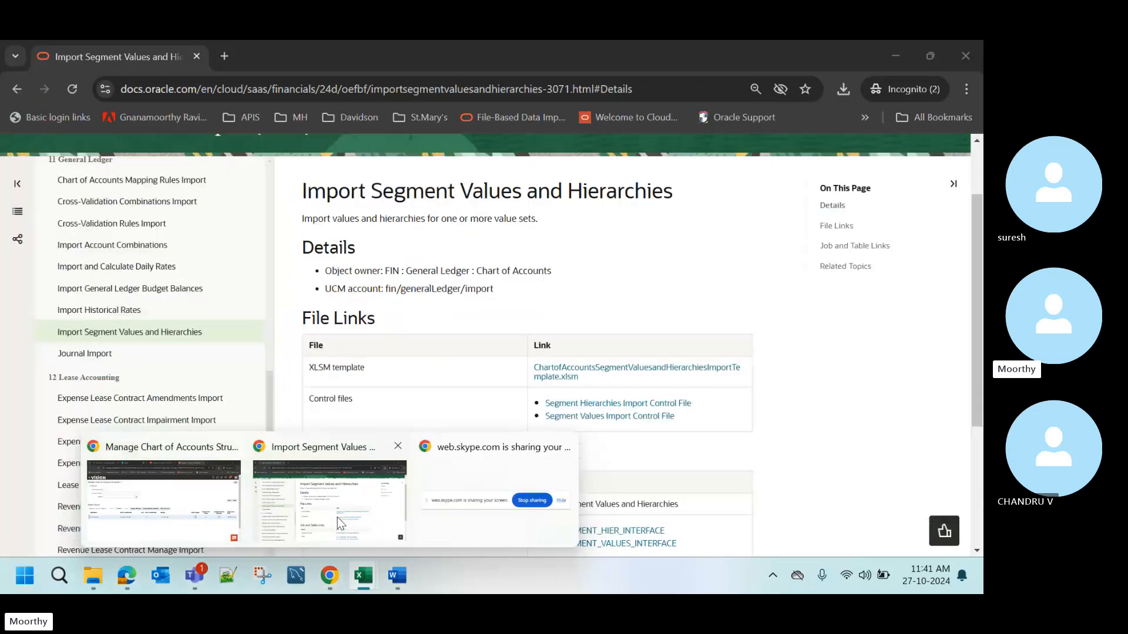
click(164, 499)
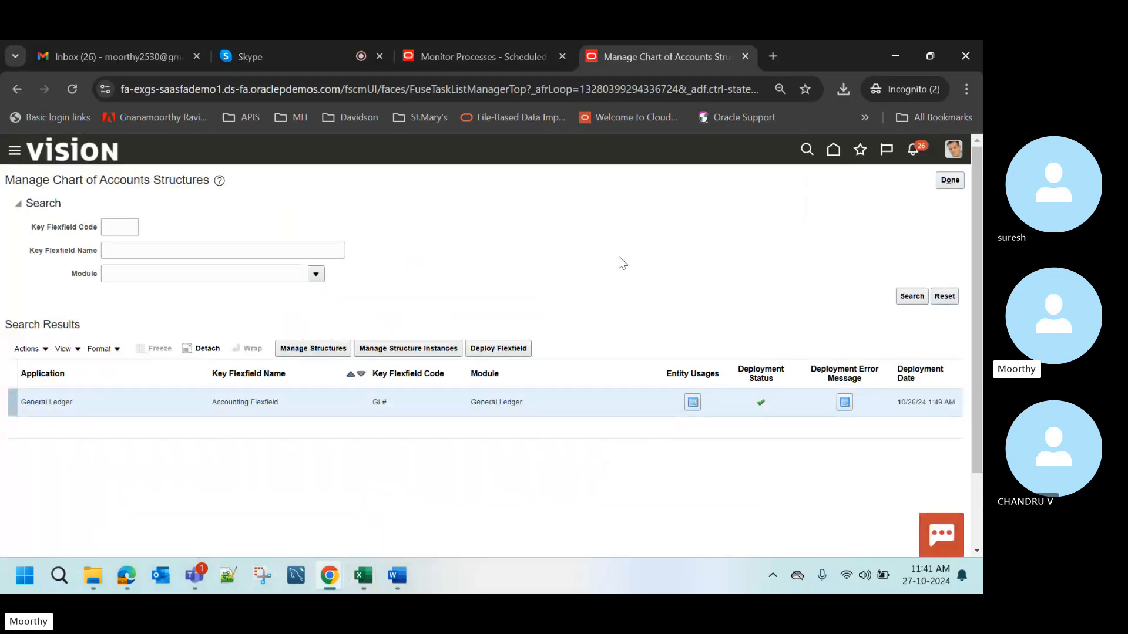
key(alt+Tab)
click(203, 259)
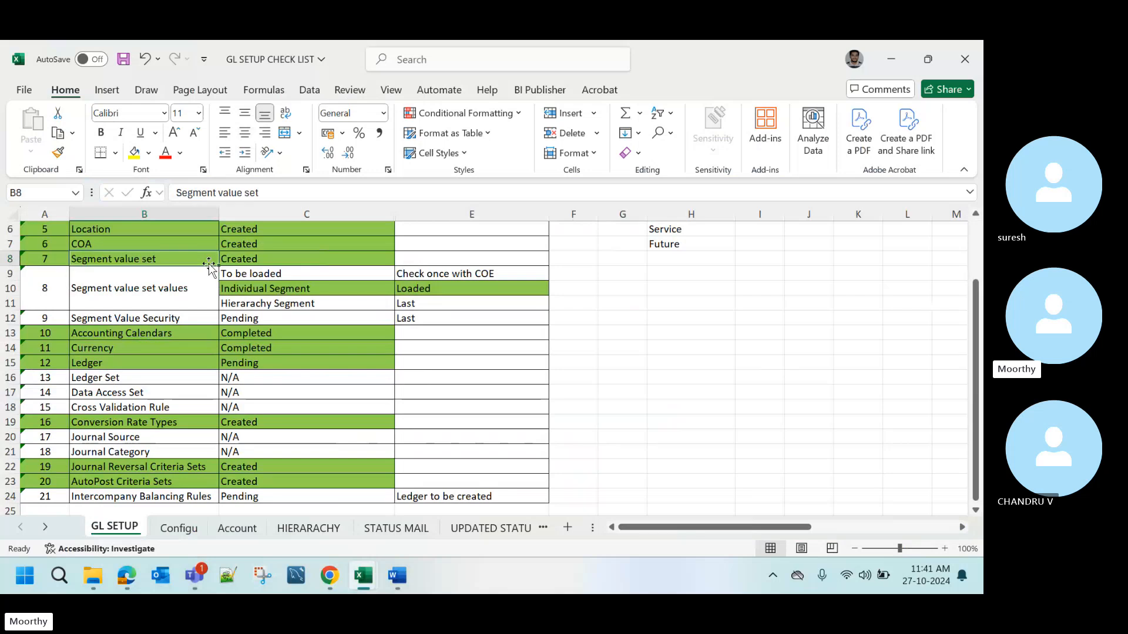
key(Up)
key(Up)
key(Up)
key(Up)
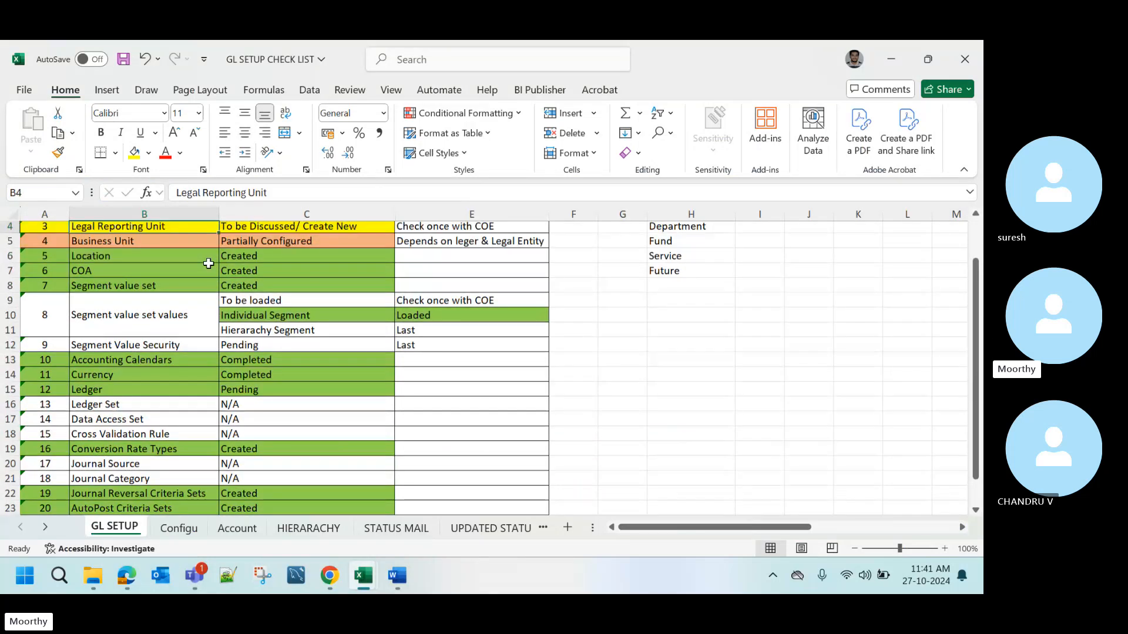
key(Down)
key(Down)
key(Down)
key(Down)
key(Down)
key(Down)
key(Down)
key(Down)
key(Down)
- Switch to Oracle, leave the chart of accounts structures and open Setup and Maintenance
key(alt+Tab)
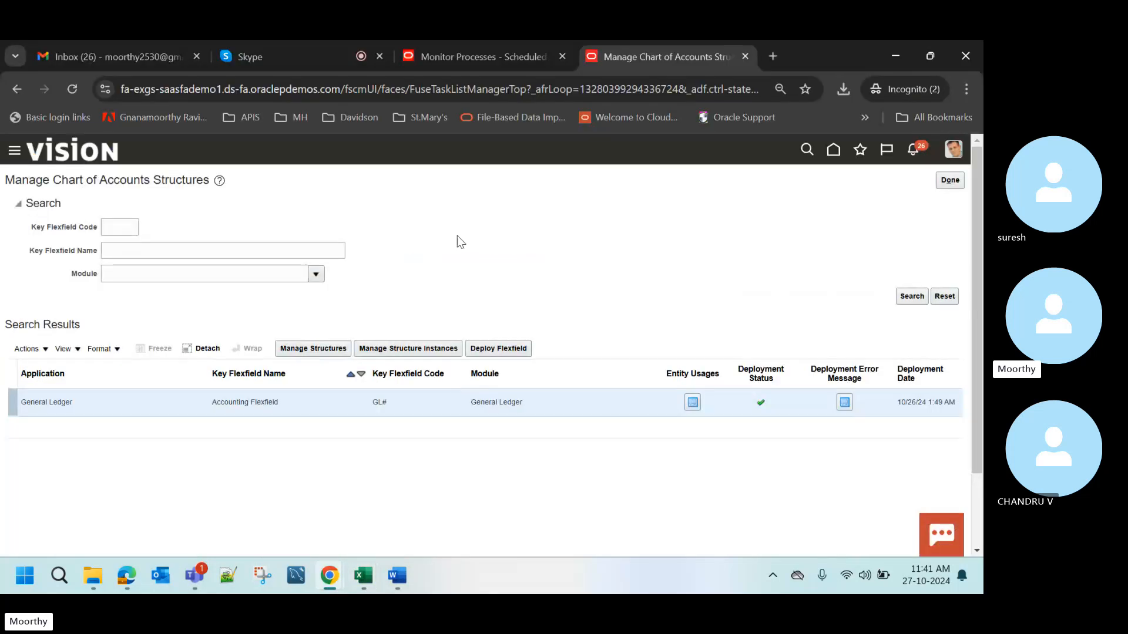
click(950, 180)
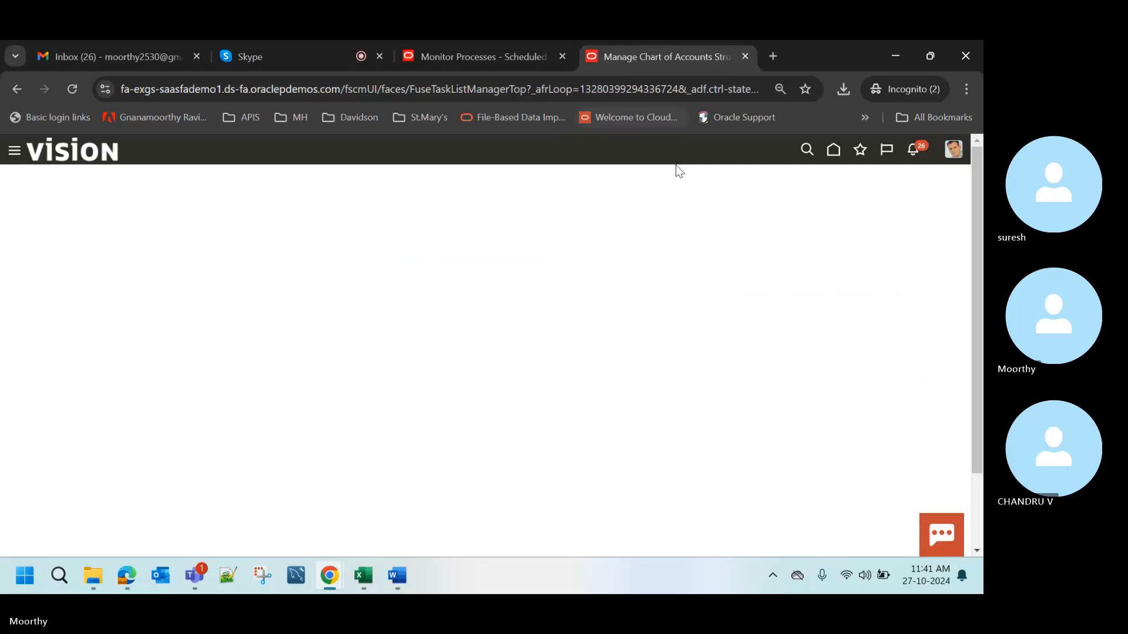
click(833, 150)
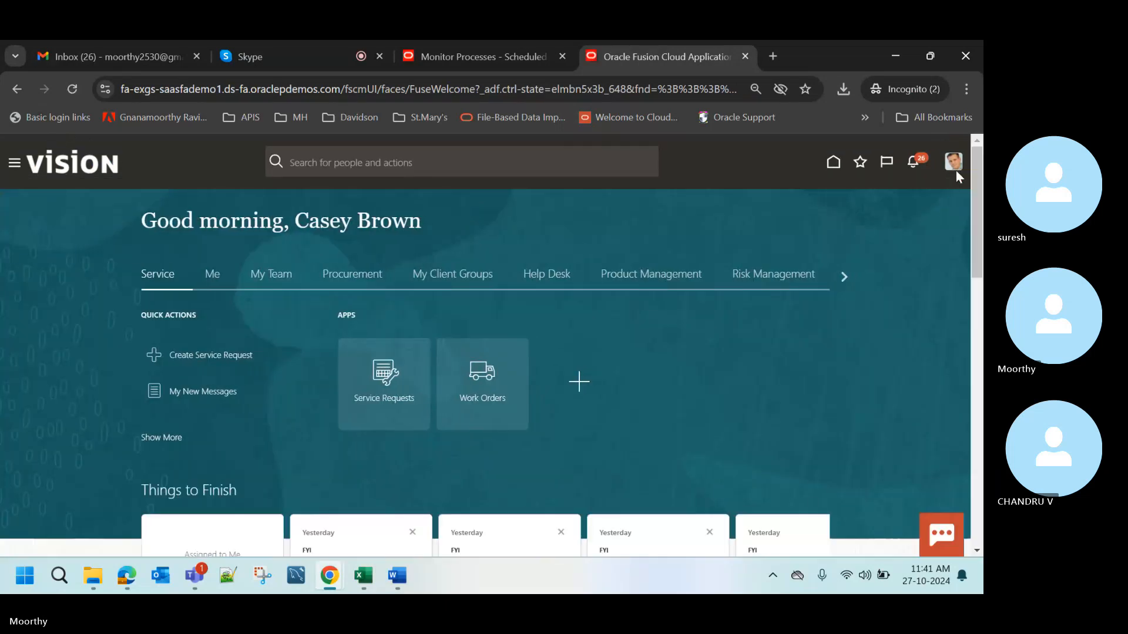
click(952, 163)
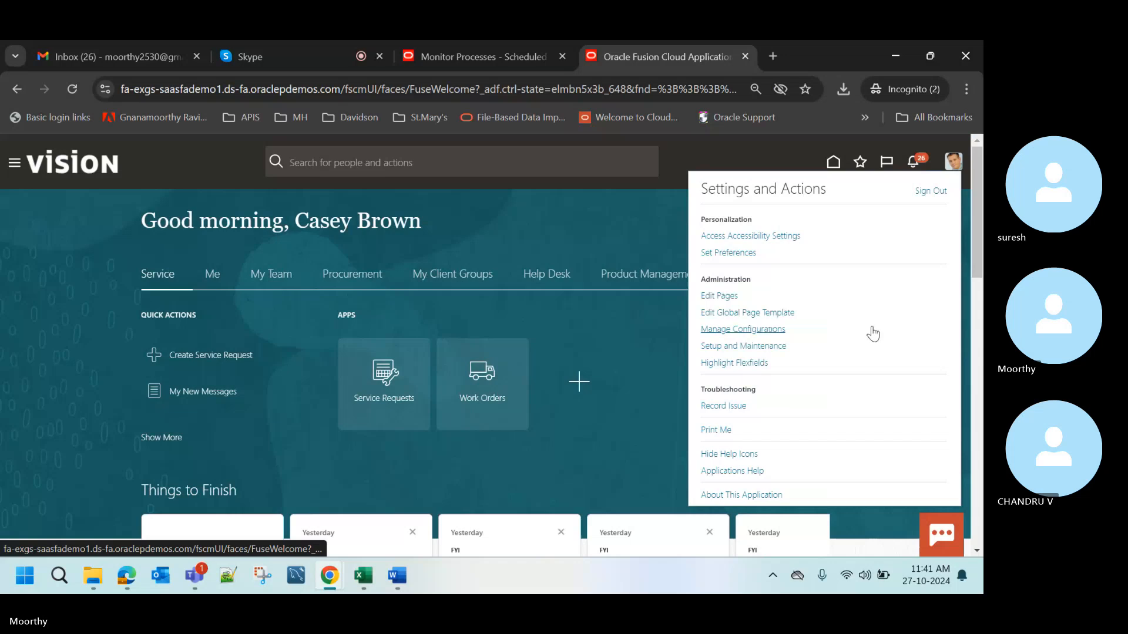
click(758, 347)
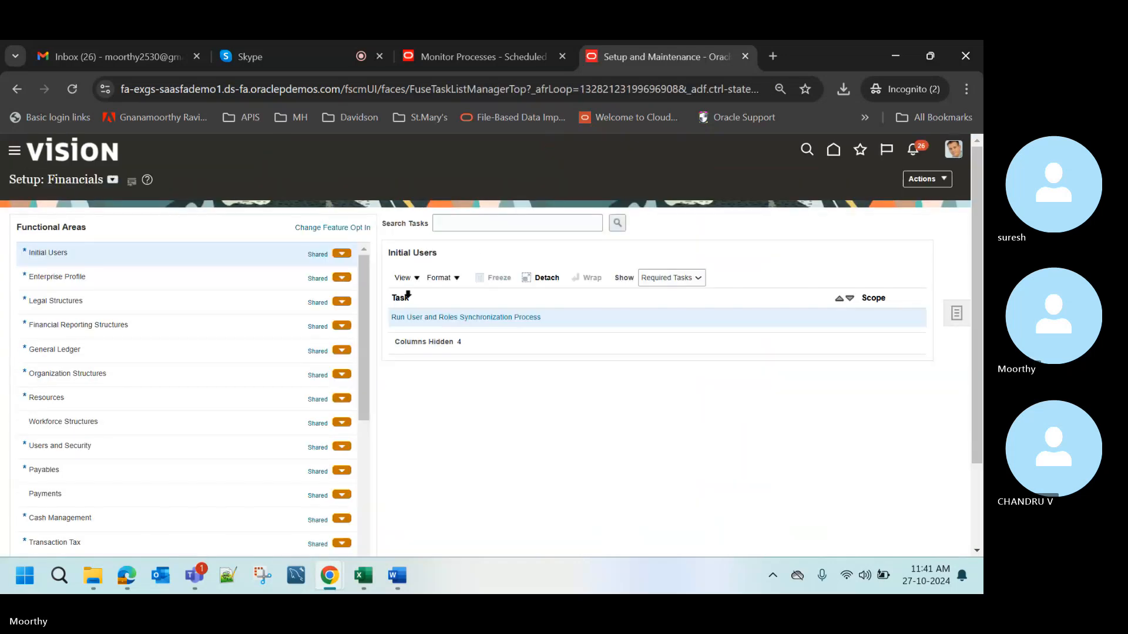
- Search the setup tasks for "Manage Primary Le" and open the Manage Primary Ledgers task
click(488, 226)
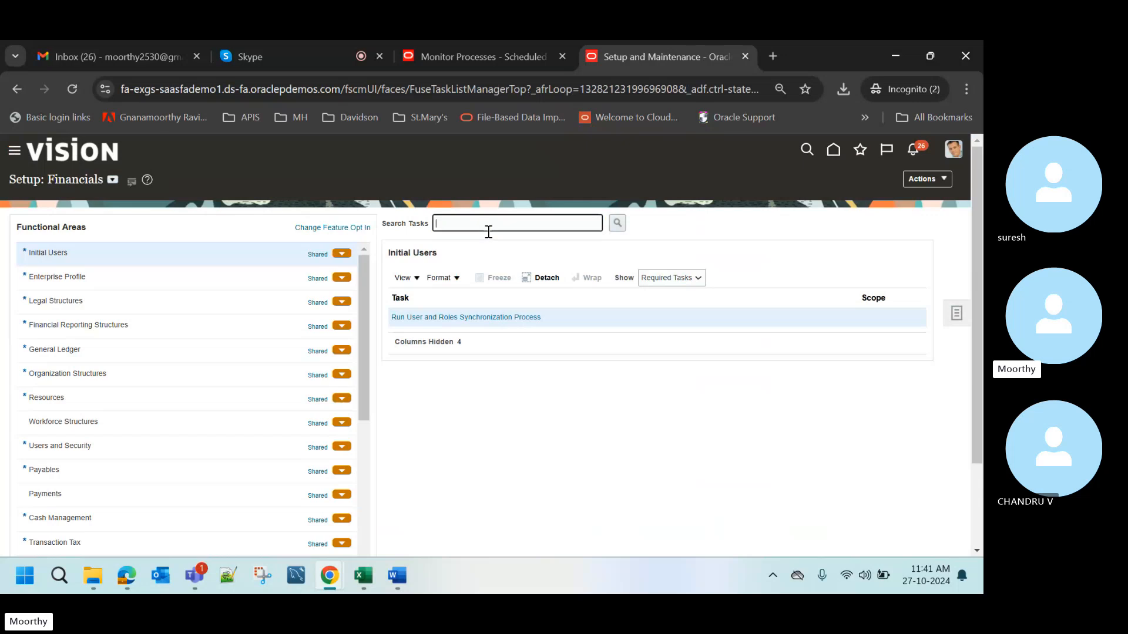
text(Manage Pr)
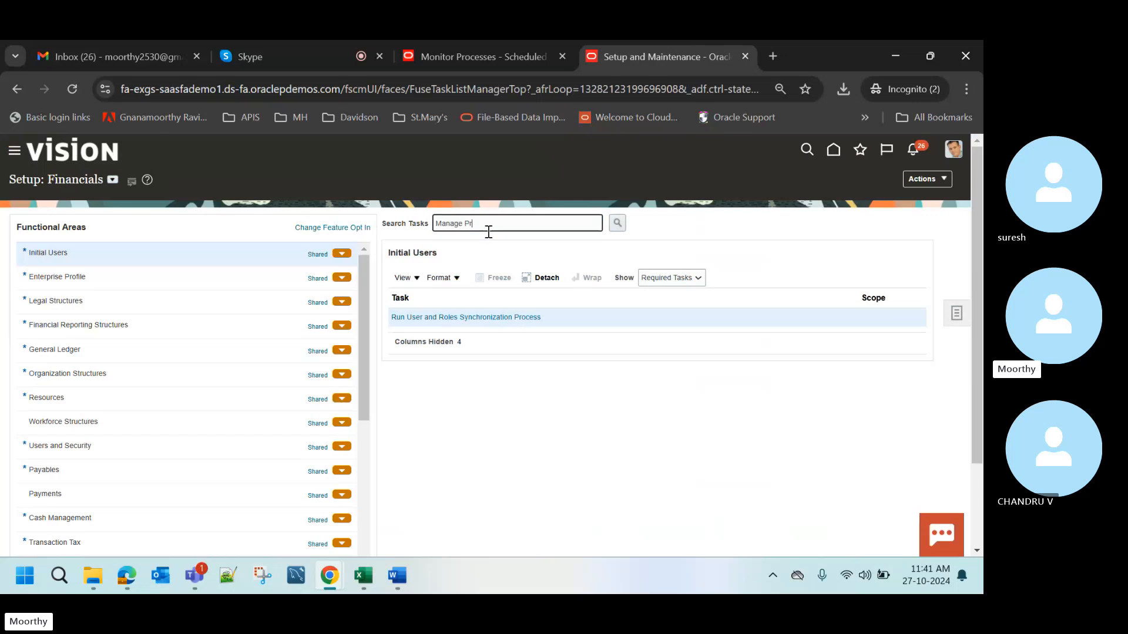
text(imary Le)
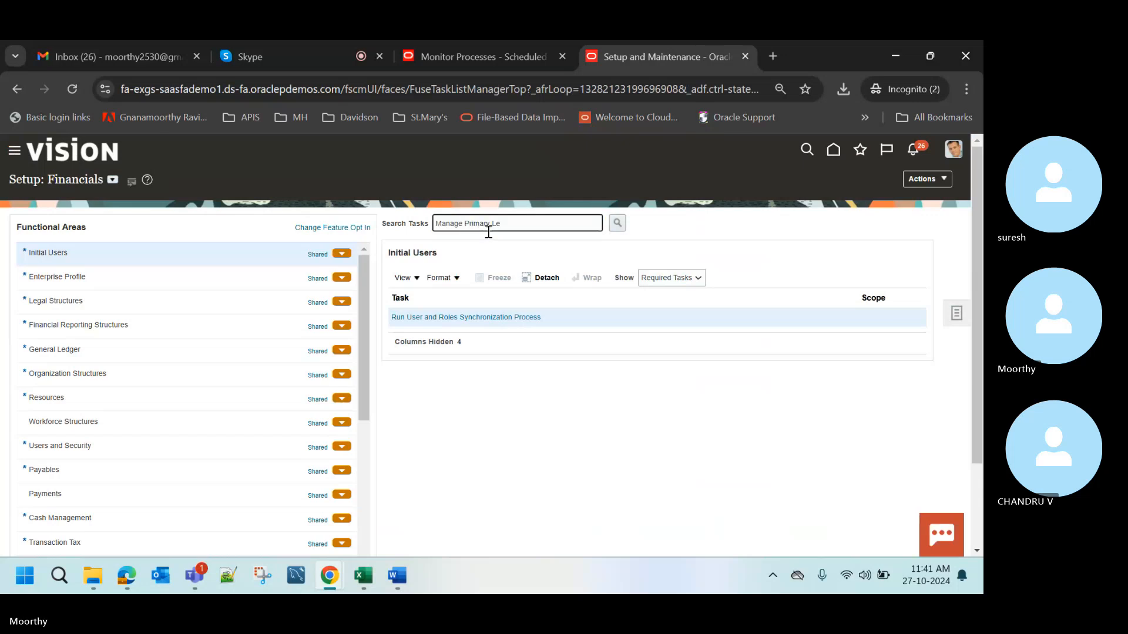
key(Return)
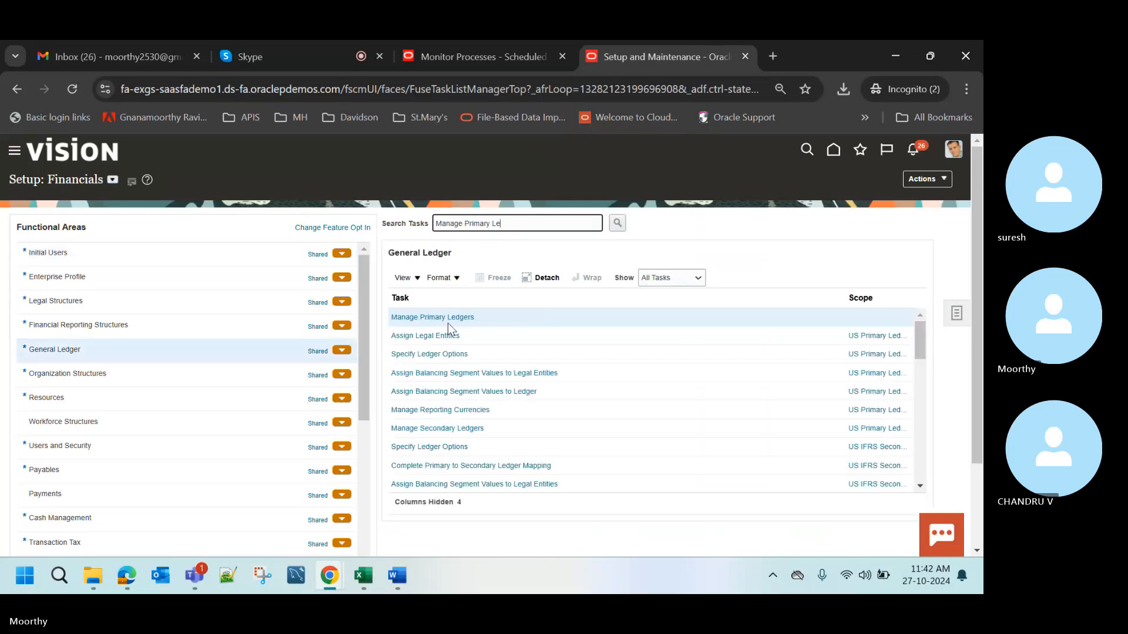
click(449, 319)
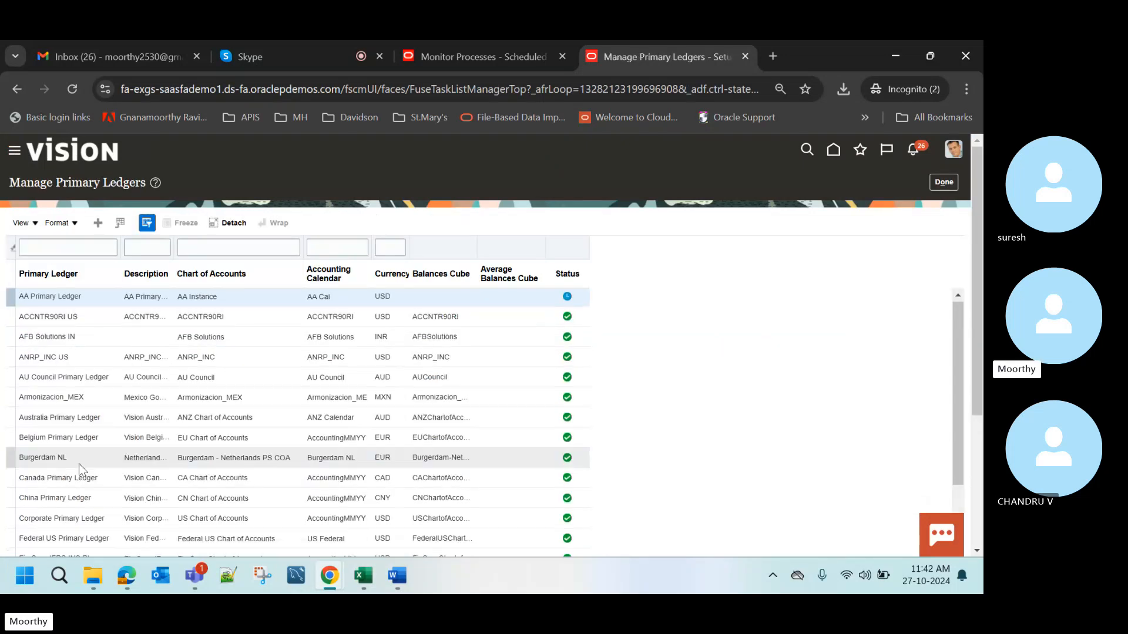
- Look through the existing primary ledgers and open the form for creating a new primary ledger
click(97, 381)
scroll(97, 378, down, 2)
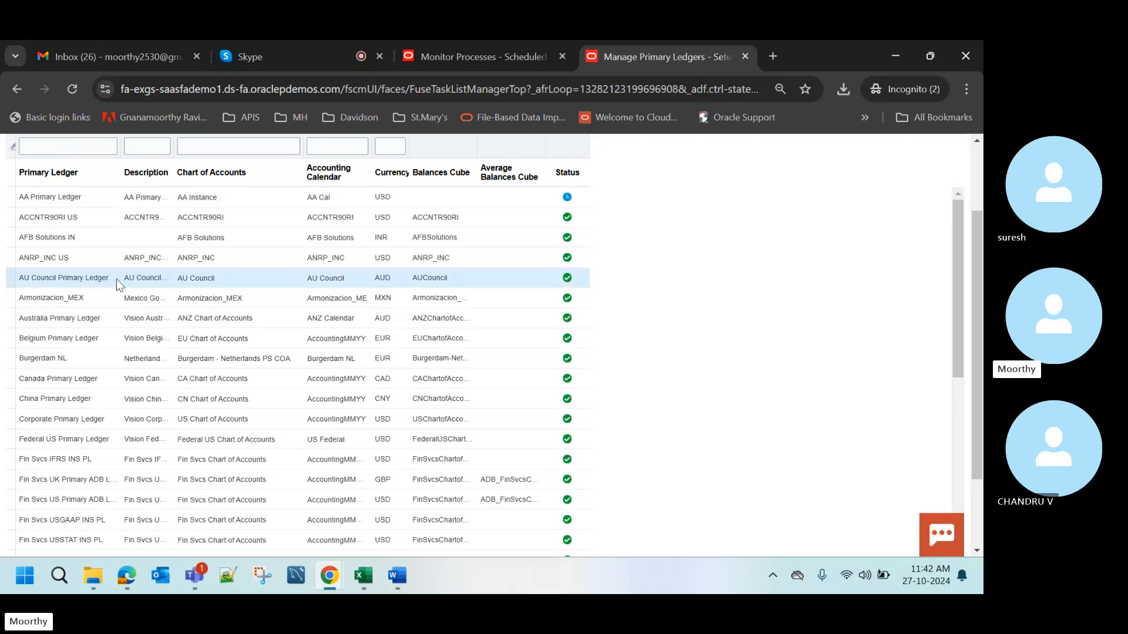
scroll(781, 264, up, 1)
scroll(780, 261, up, 1)
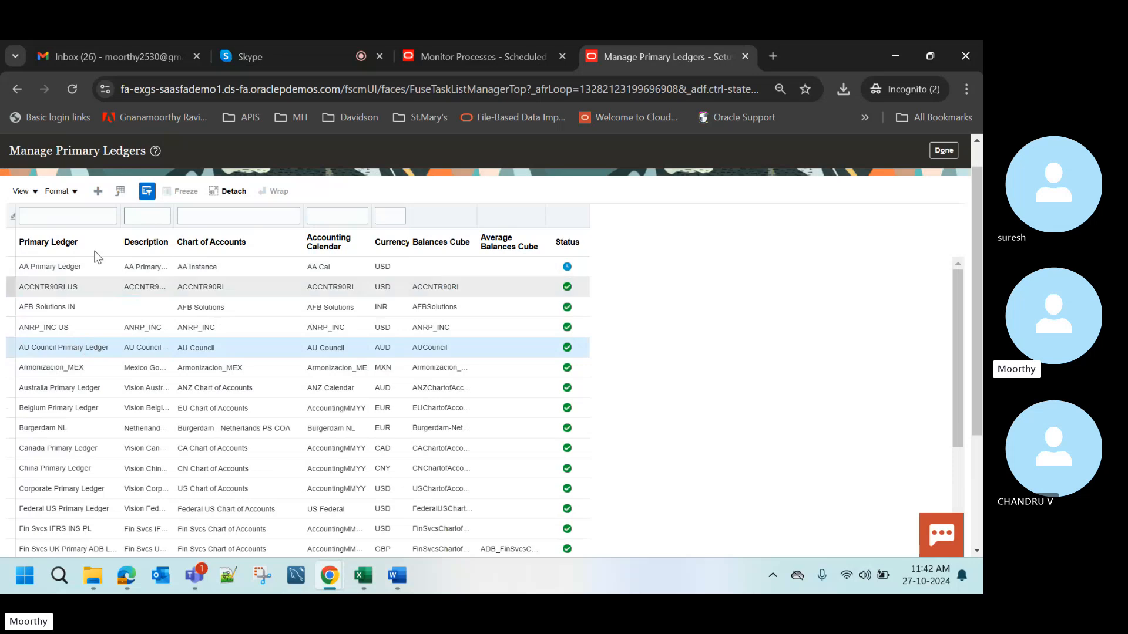
click(97, 191)
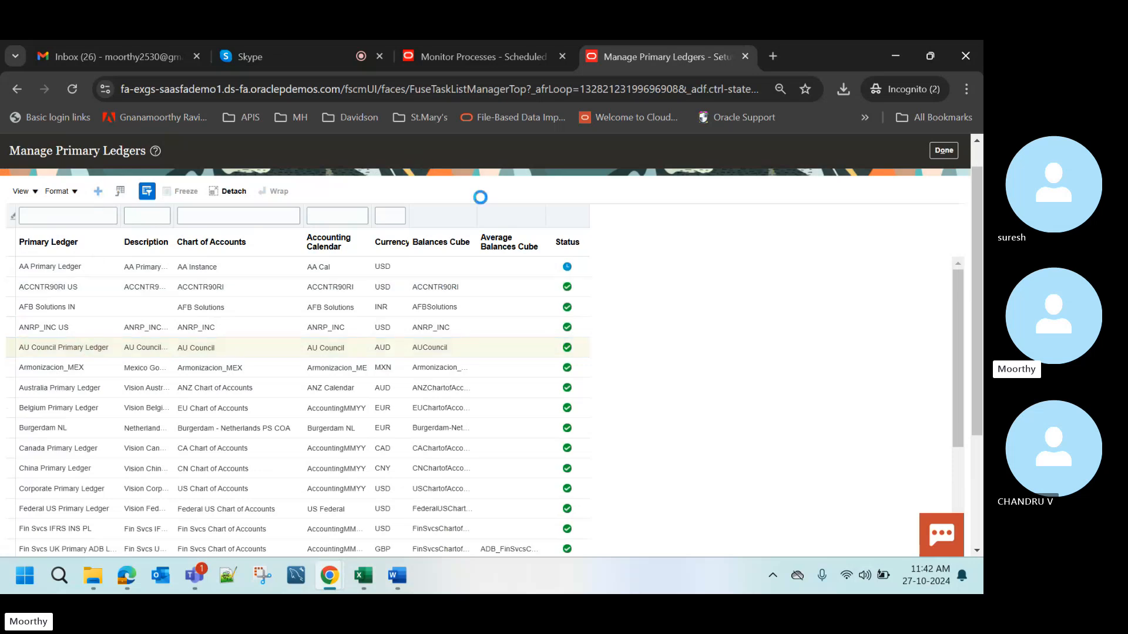
click(297, 245)
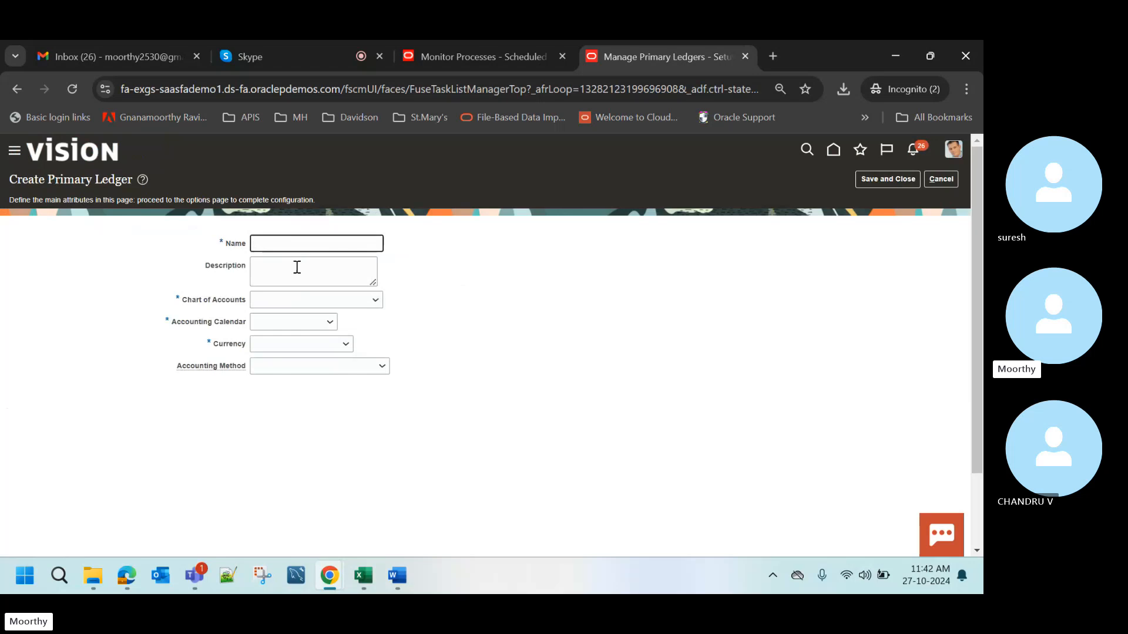
- Examine the chart of accounts, accounting calendar, currency and accounting method choices for the new primary ledger without selecting any
click(297, 267)
click(329, 302)
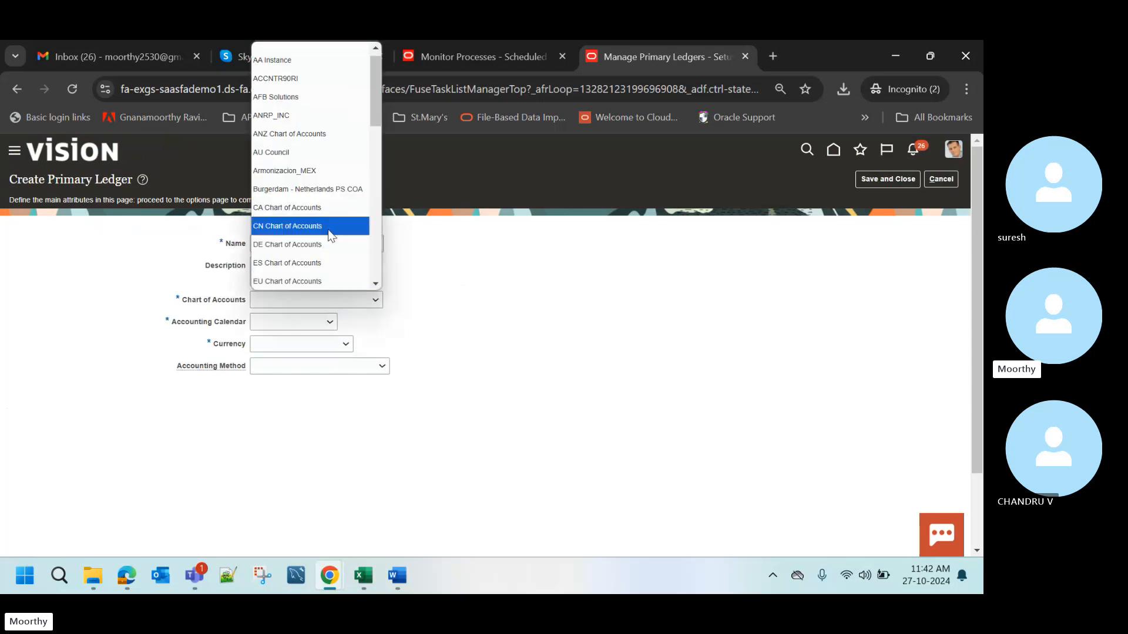
click(474, 354)
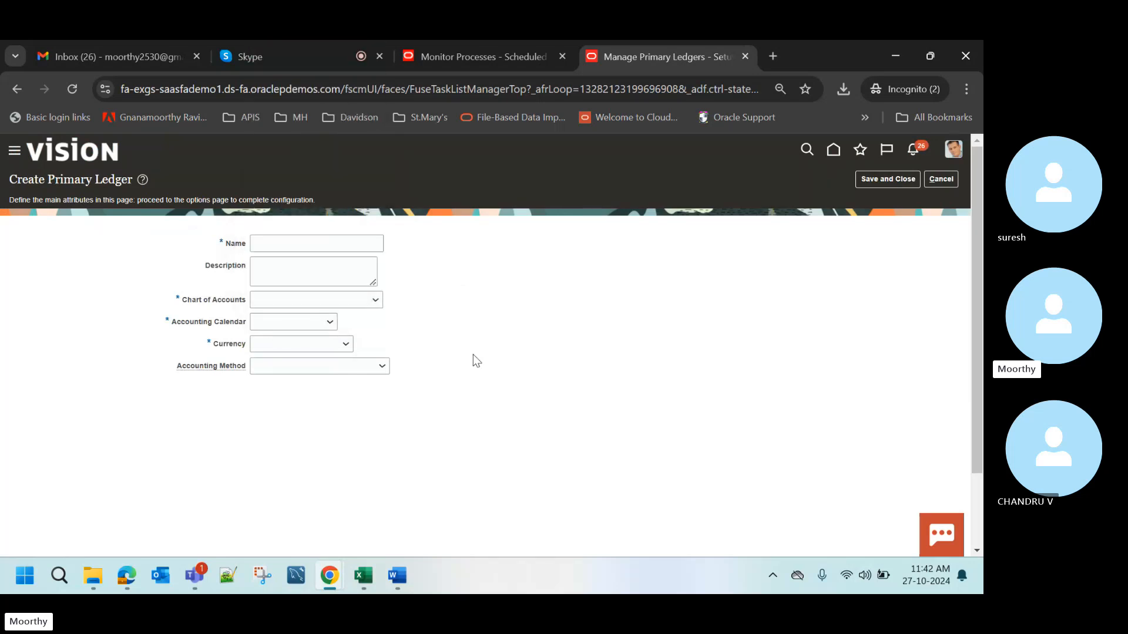
click(303, 319)
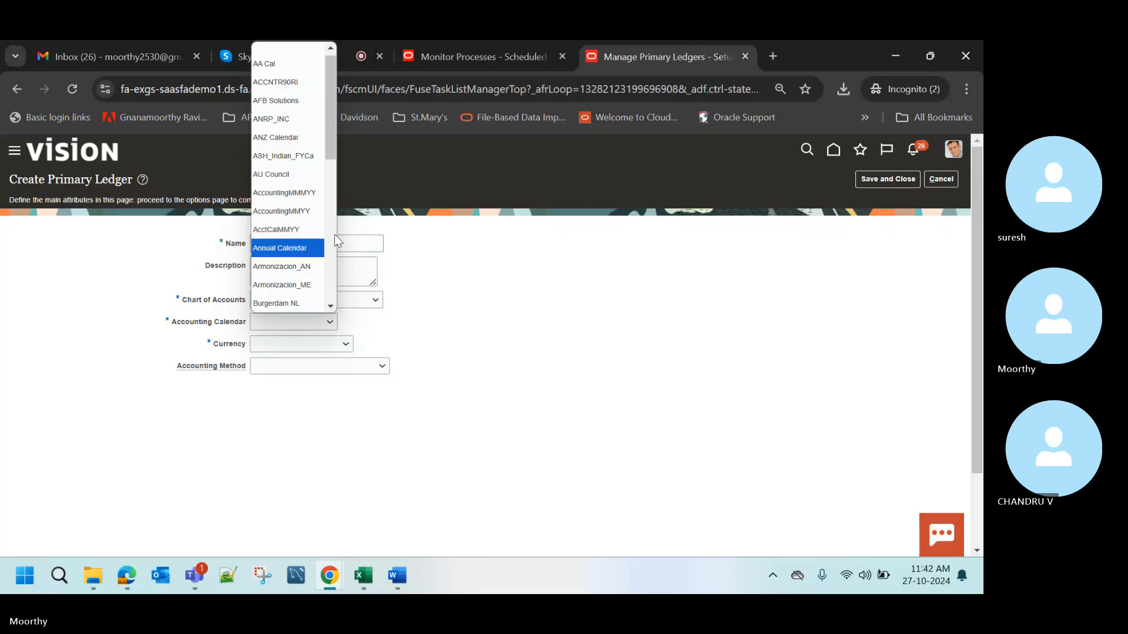
click(528, 319)
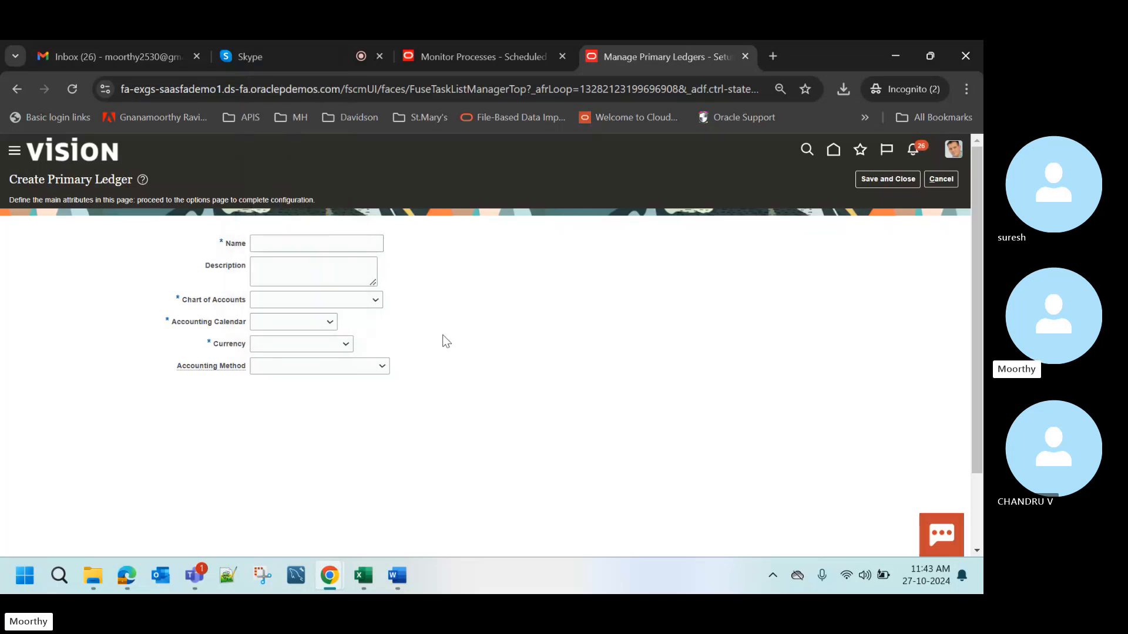
click(332, 347)
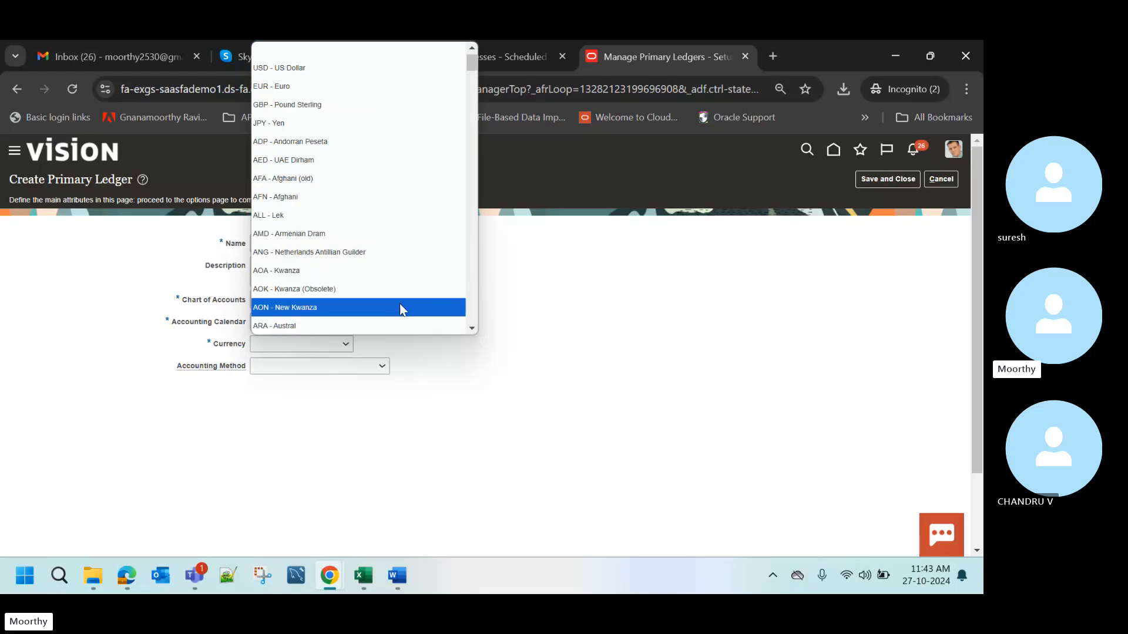
click(453, 362)
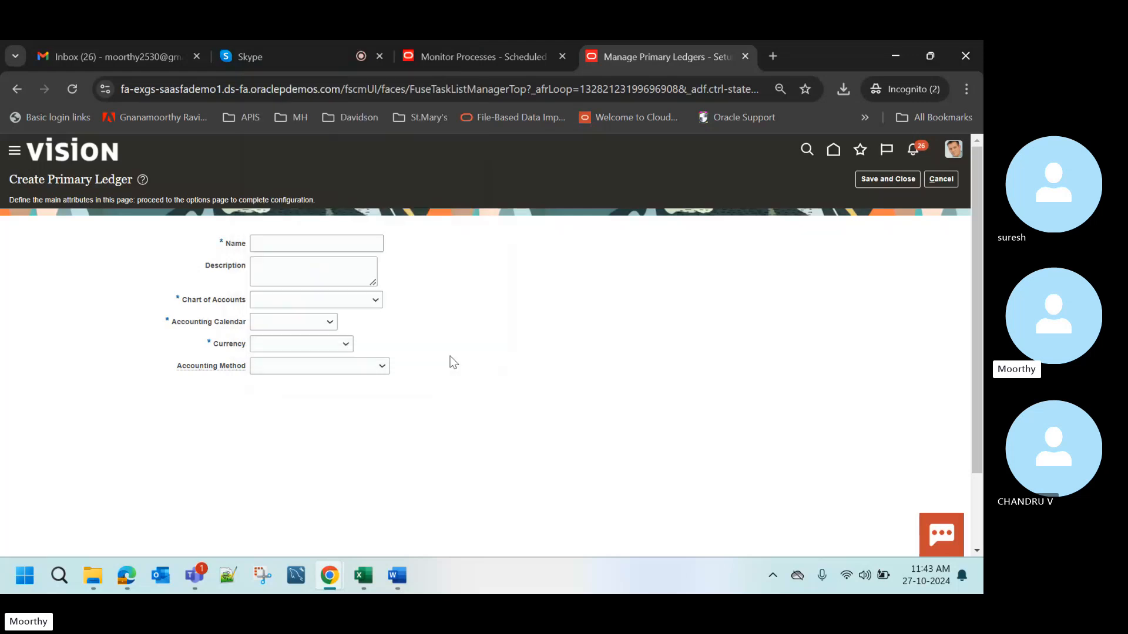
click(333, 367)
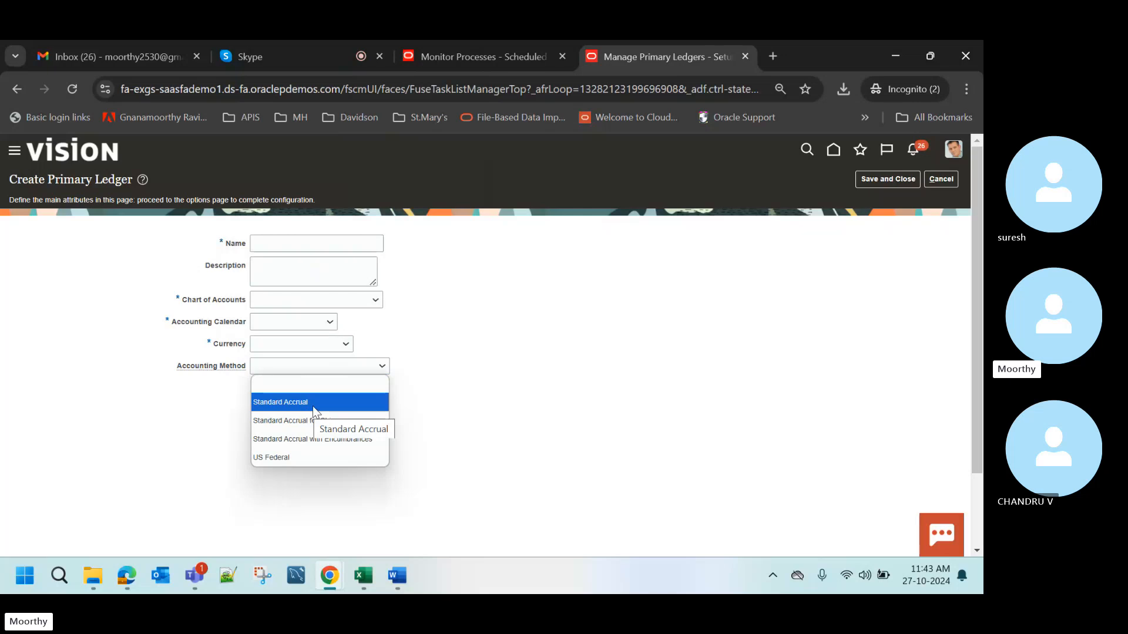
click(473, 378)
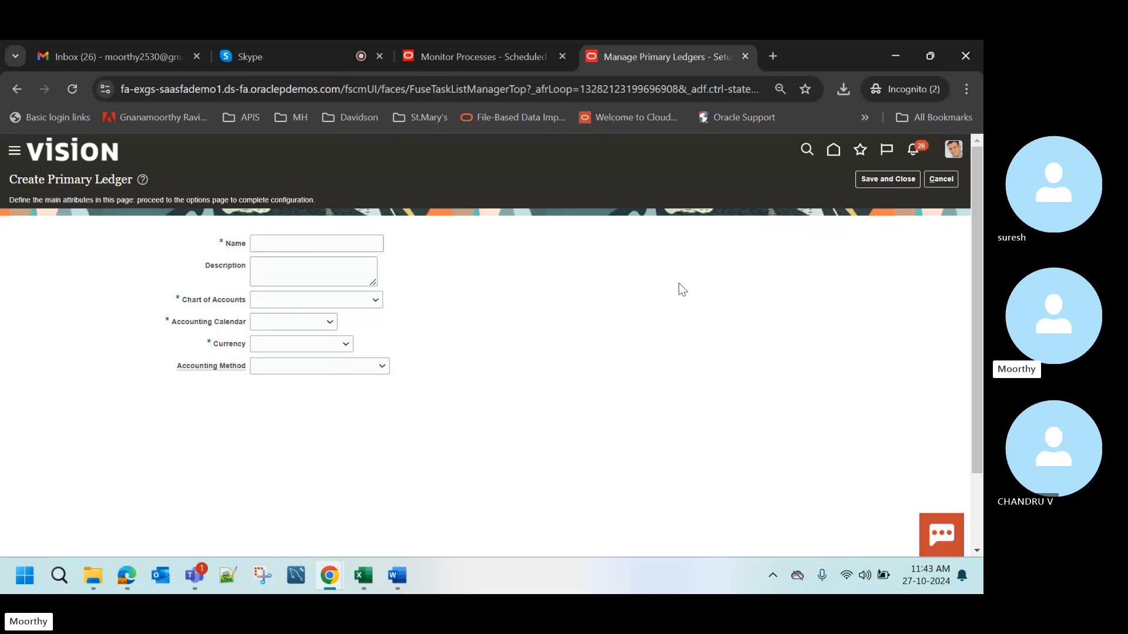
- Cancel the new primary ledger, glance at the primary ledgers list again and return to the General Ledger tasks
click(941, 178)
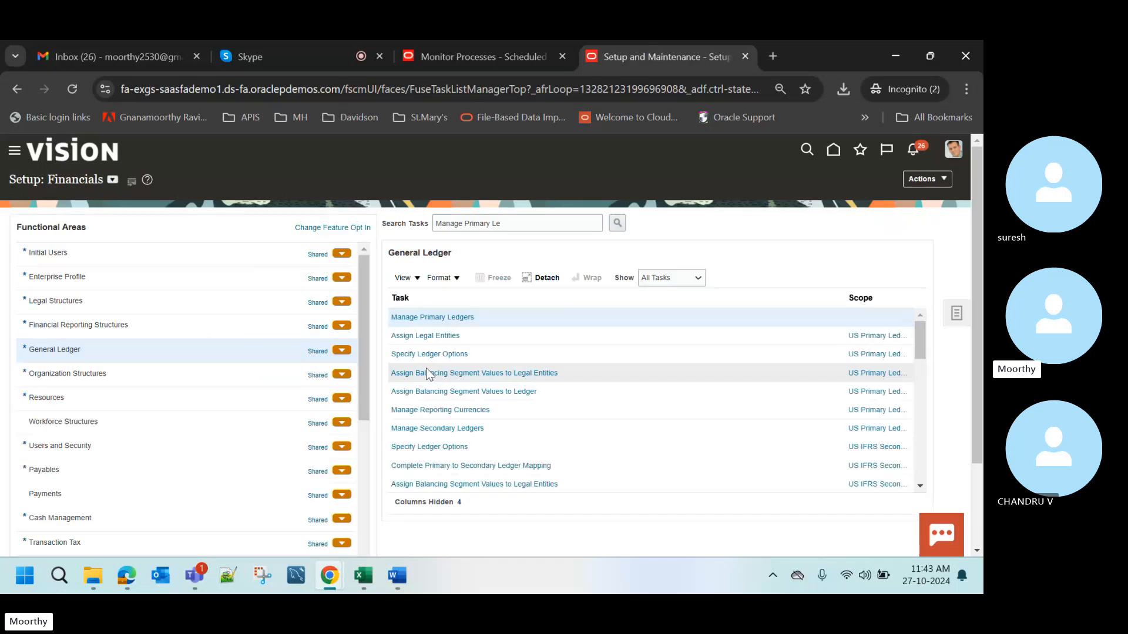
click(461, 318)
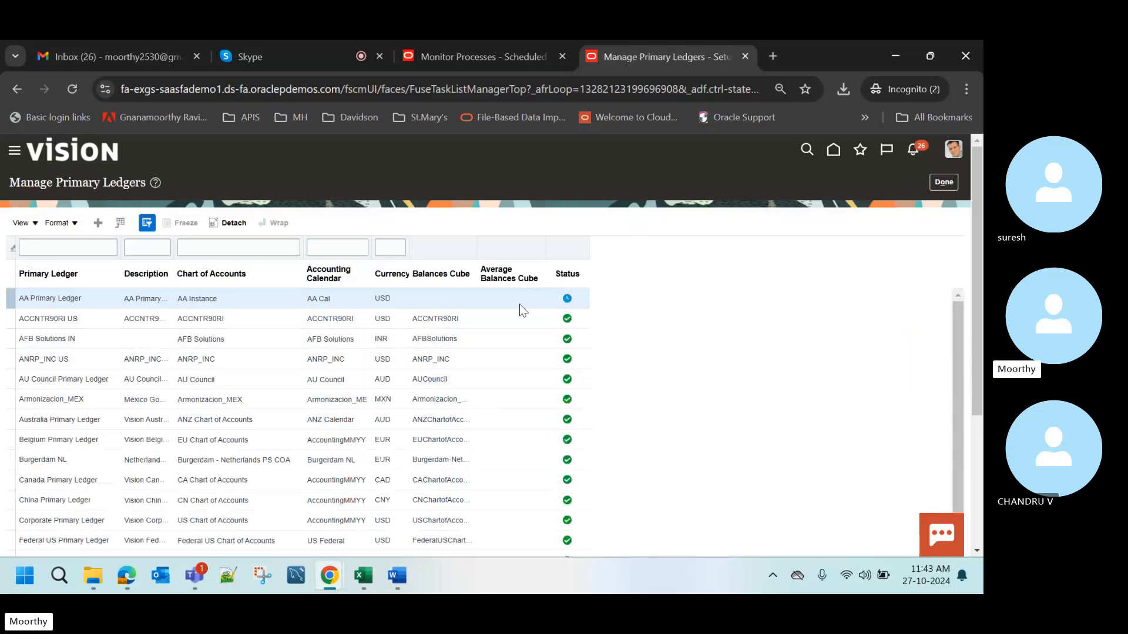
click(948, 182)
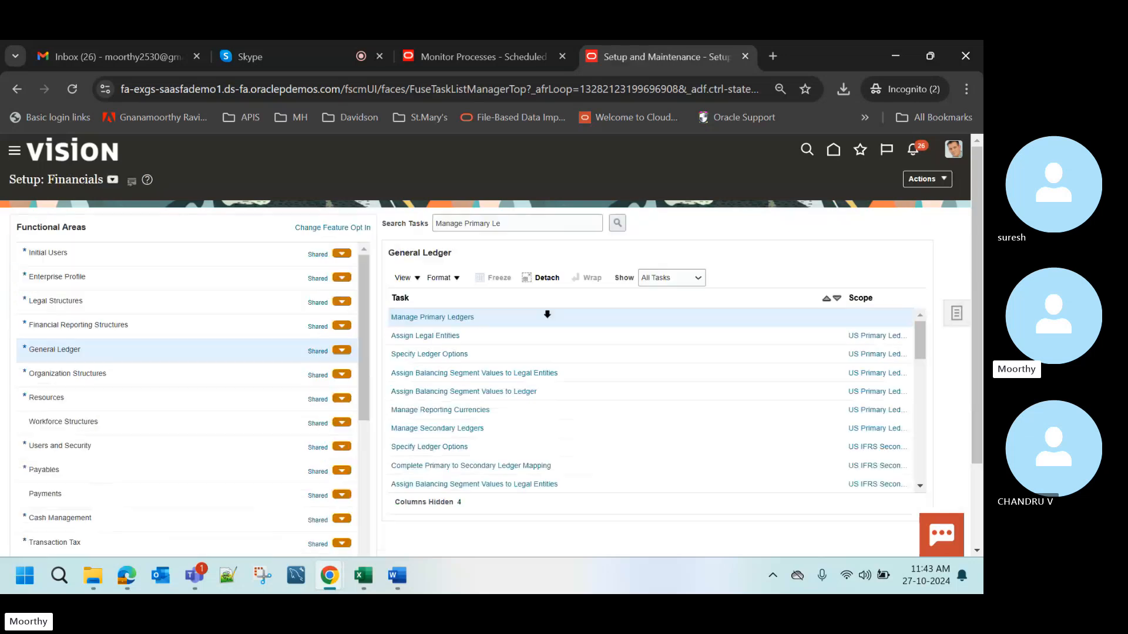
- Open Specify Ledger Options for the US Primary Ledger and review its general information, accounting calendar and accounting method choices
click(412, 354)
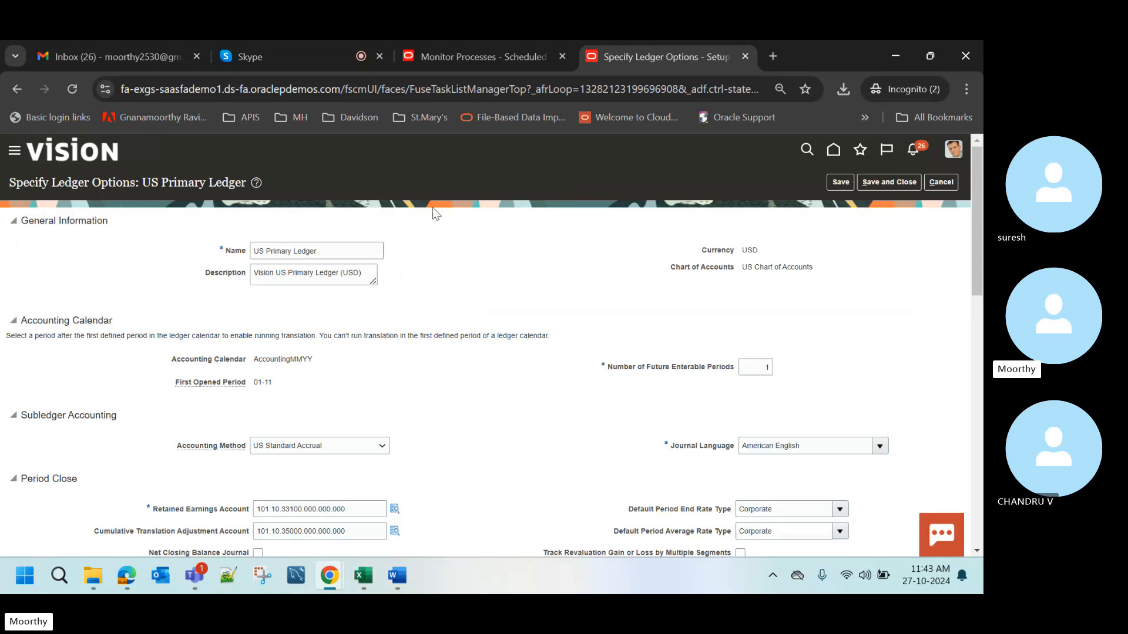
click(314, 249)
triple_click(313, 249)
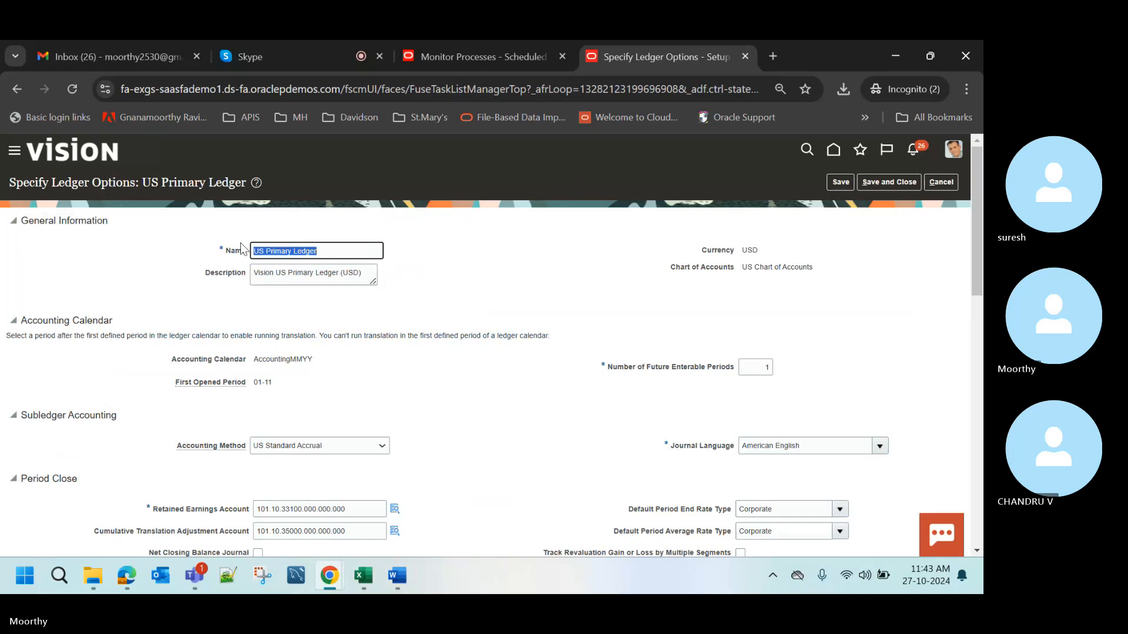
click(388, 267)
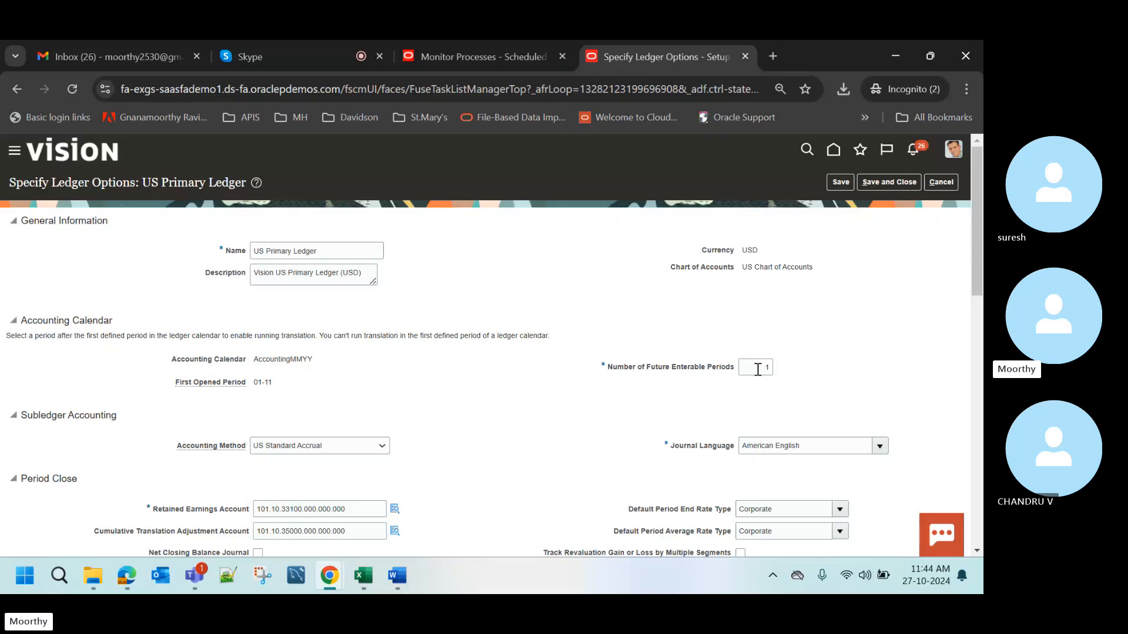
scroll(663, 433, down, 2)
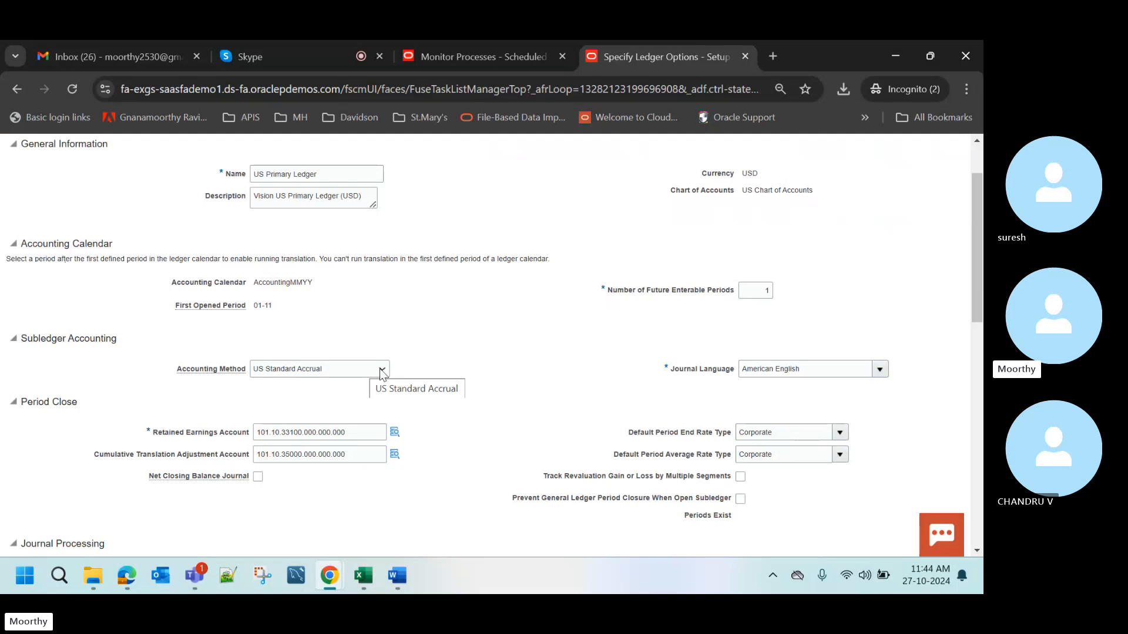
click(383, 369)
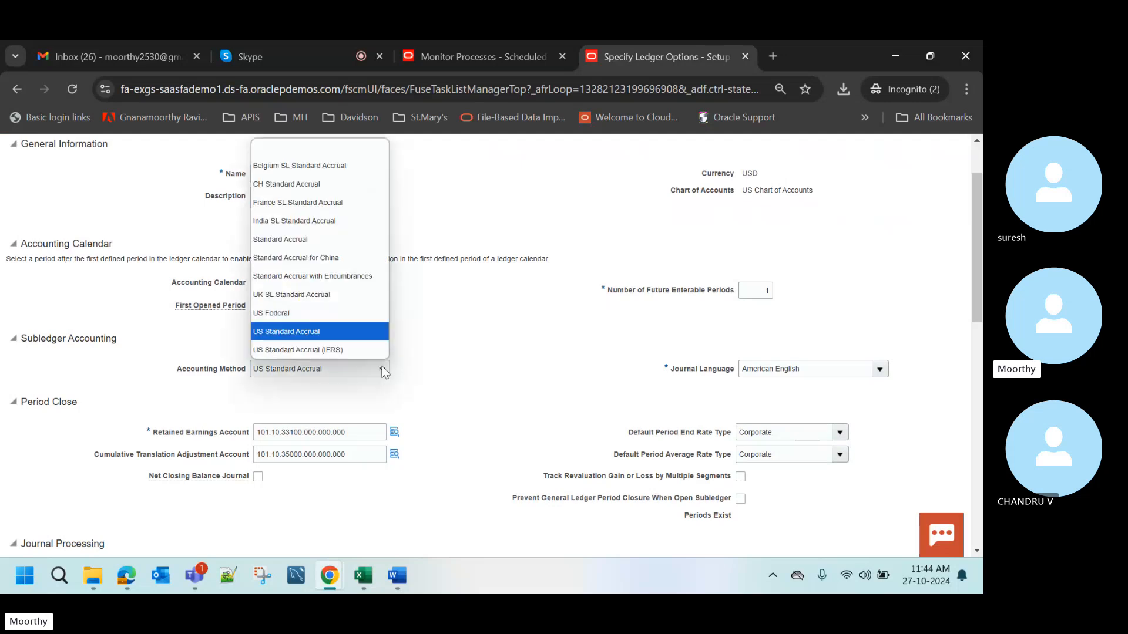
click(352, 332)
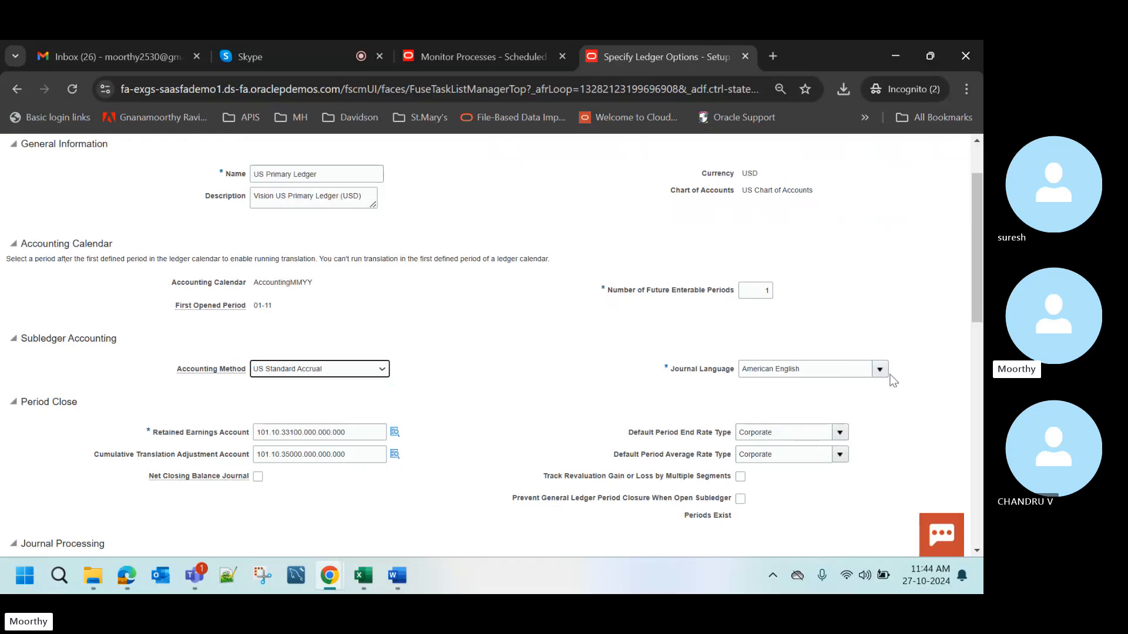
- Examine the Period Close accounts and rate types and the Journal Processing options of the US Primary Ledger
click(533, 397)
scroll(533, 397, down, 1)
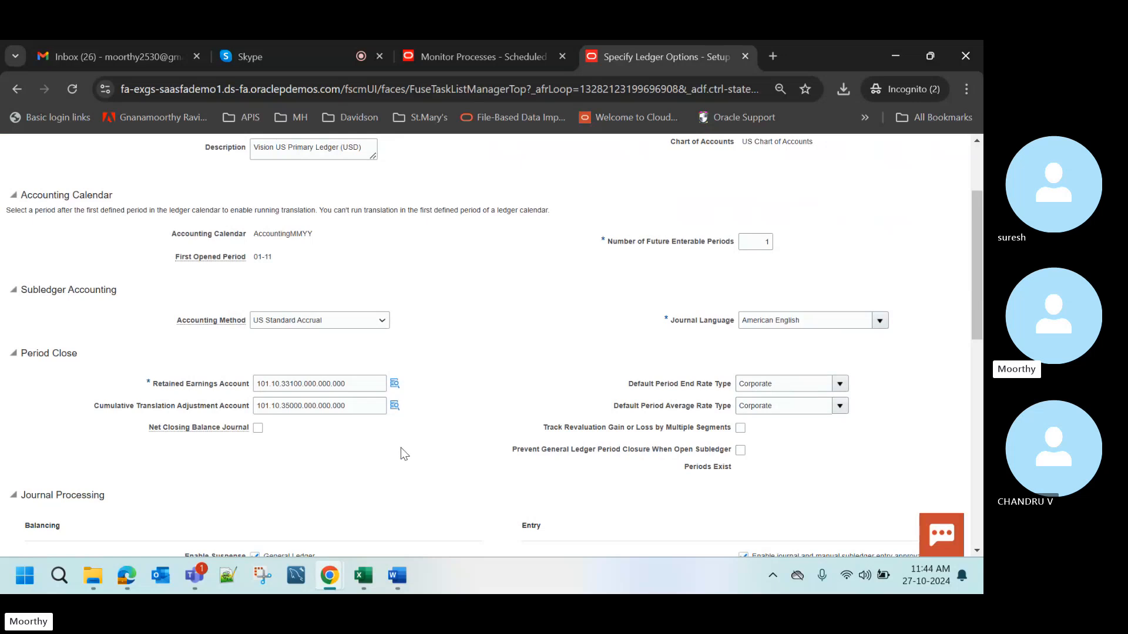
scroll(403, 418, down, 1)
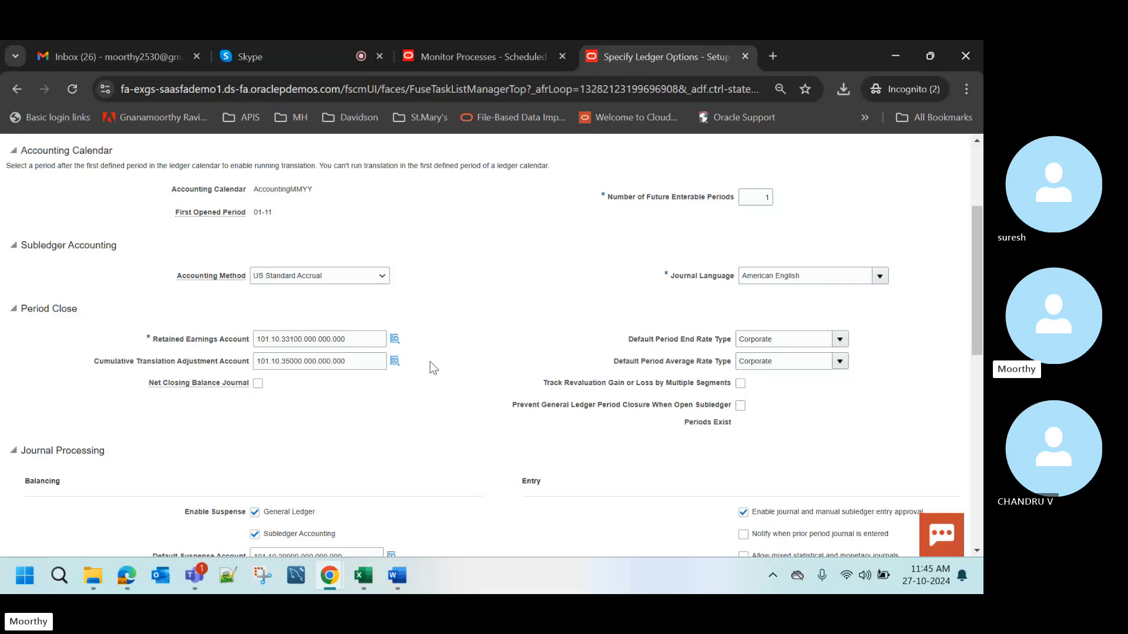
drag(367, 339, 266, 335)
click(369, 406)
scroll(381, 439, down, 1)
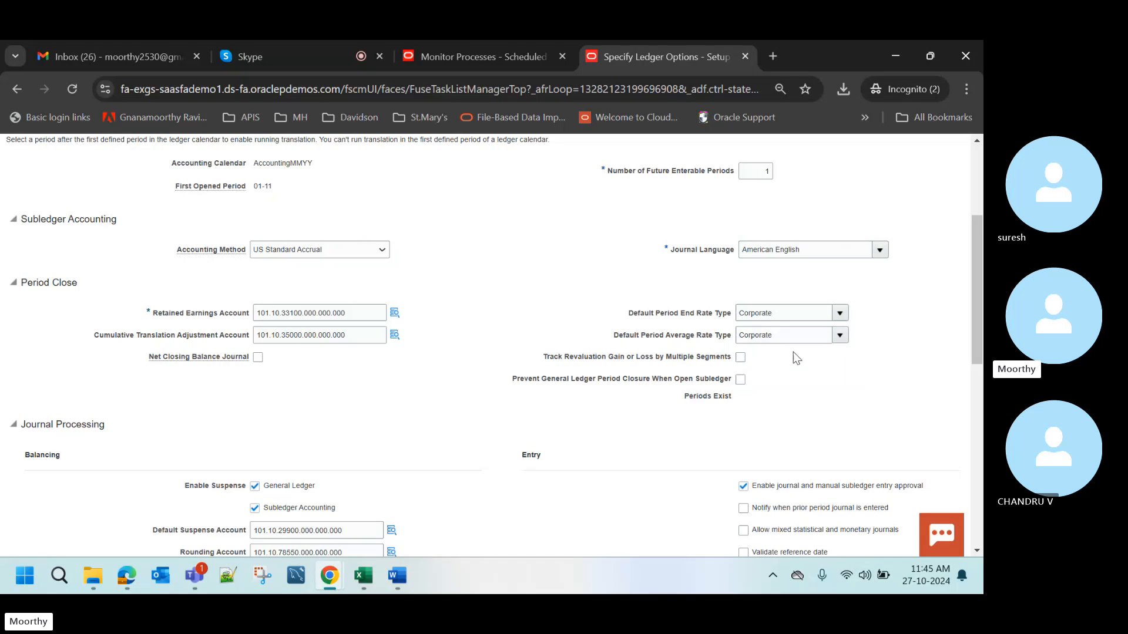
scroll(797, 356, down, 3)
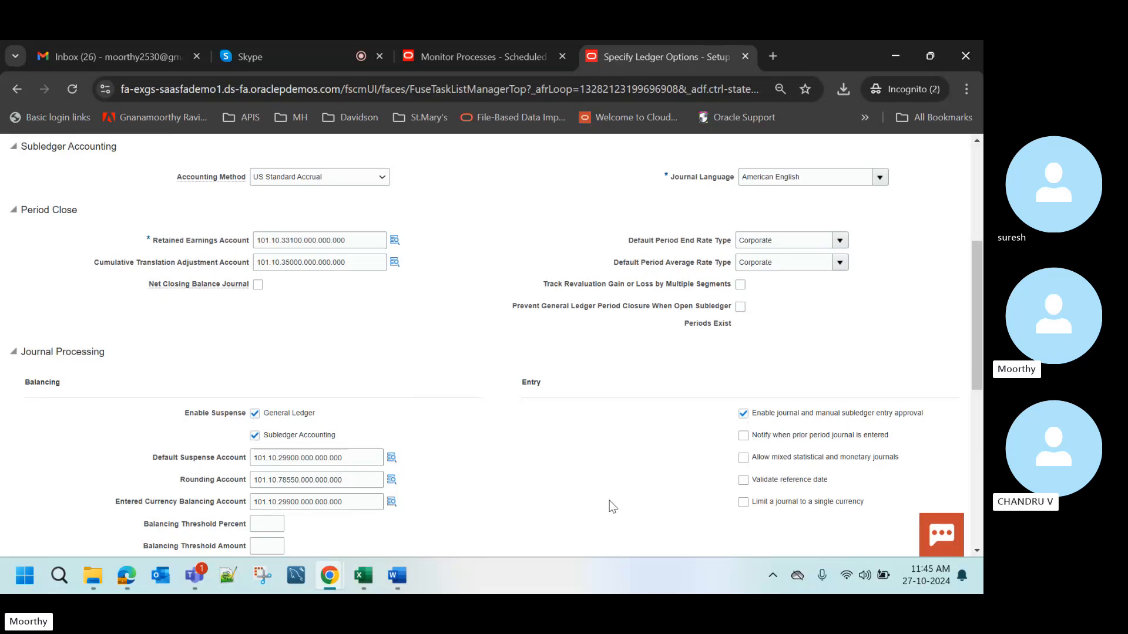
- Examine the journal balancing, entry, reconciliation, import and intercompany options of the US Primary Ledger
scroll(608, 509, down, 1)
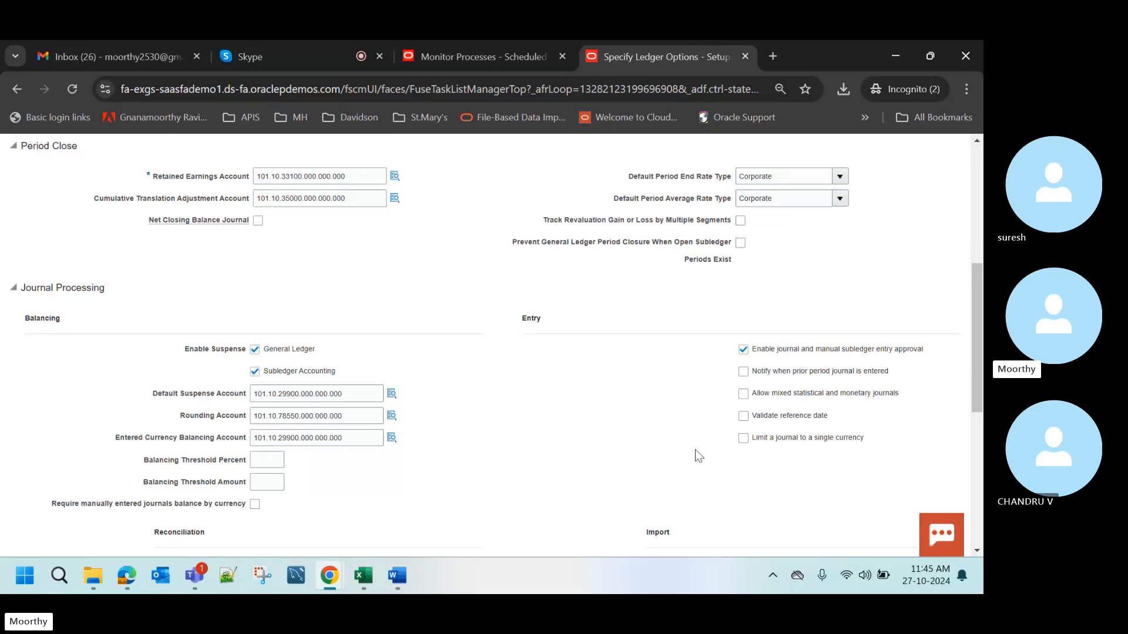
scroll(695, 449, down, 1)
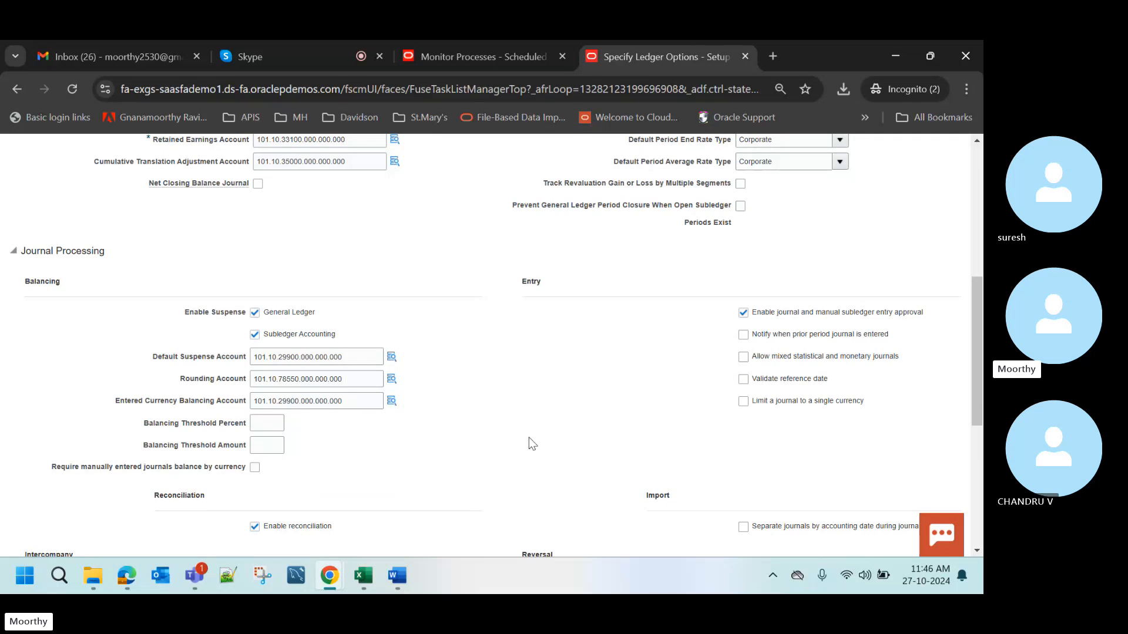
scroll(532, 444, down, 1)
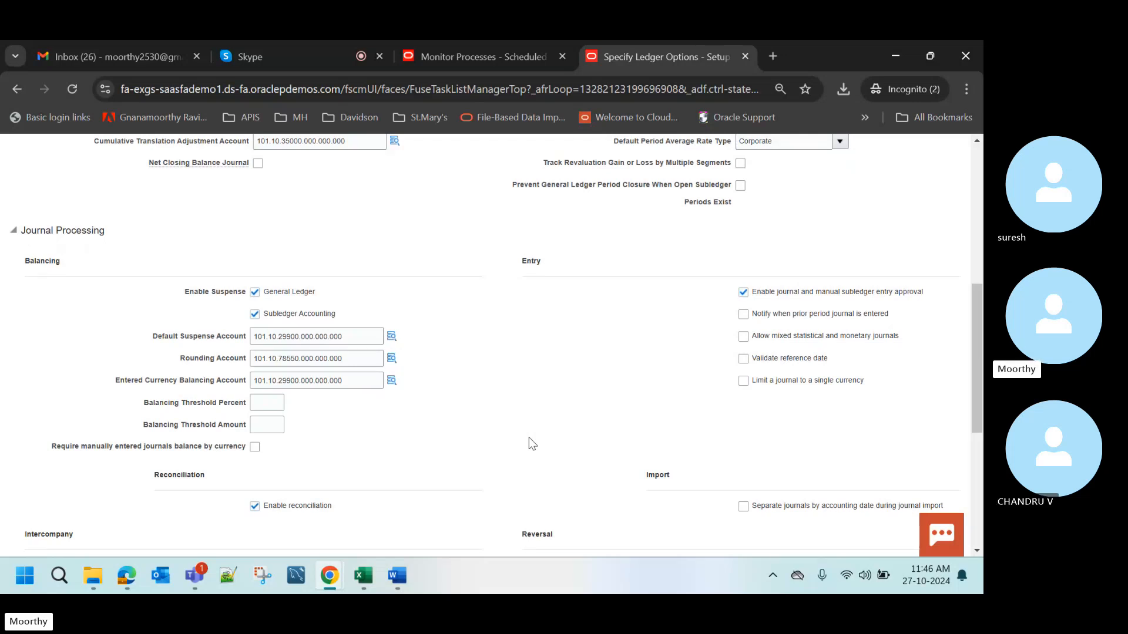
scroll(529, 443, down, 3)
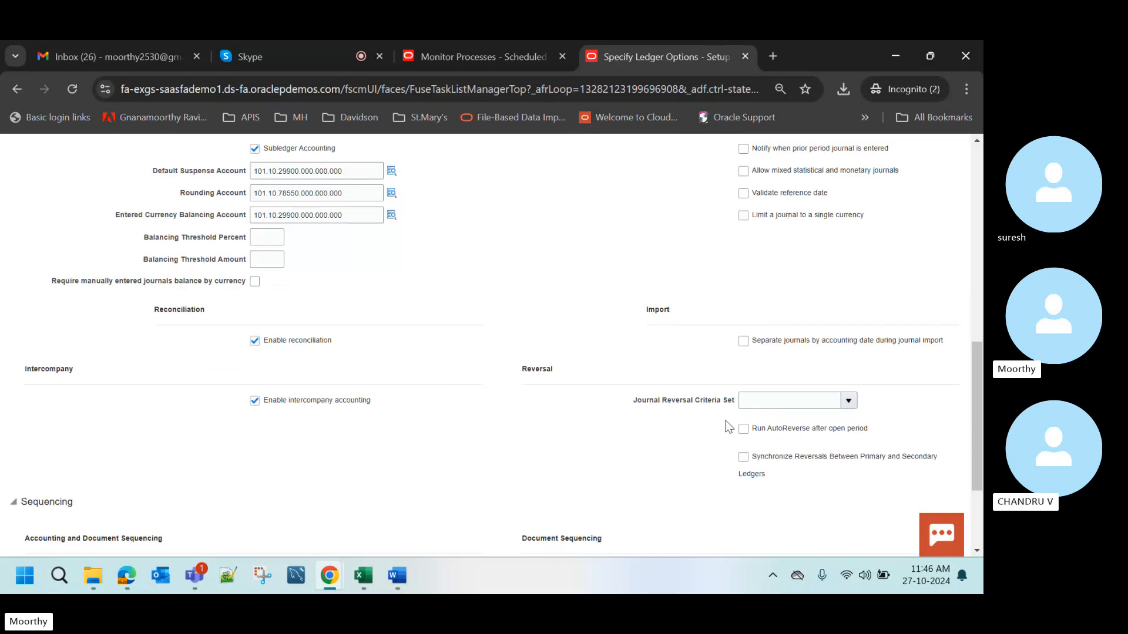
- Check the Journal Reversal Criteria Set choices without selecting one, and review the AutoReverse and Sequencing options of the US Primary Ledger
click(851, 400)
click(626, 440)
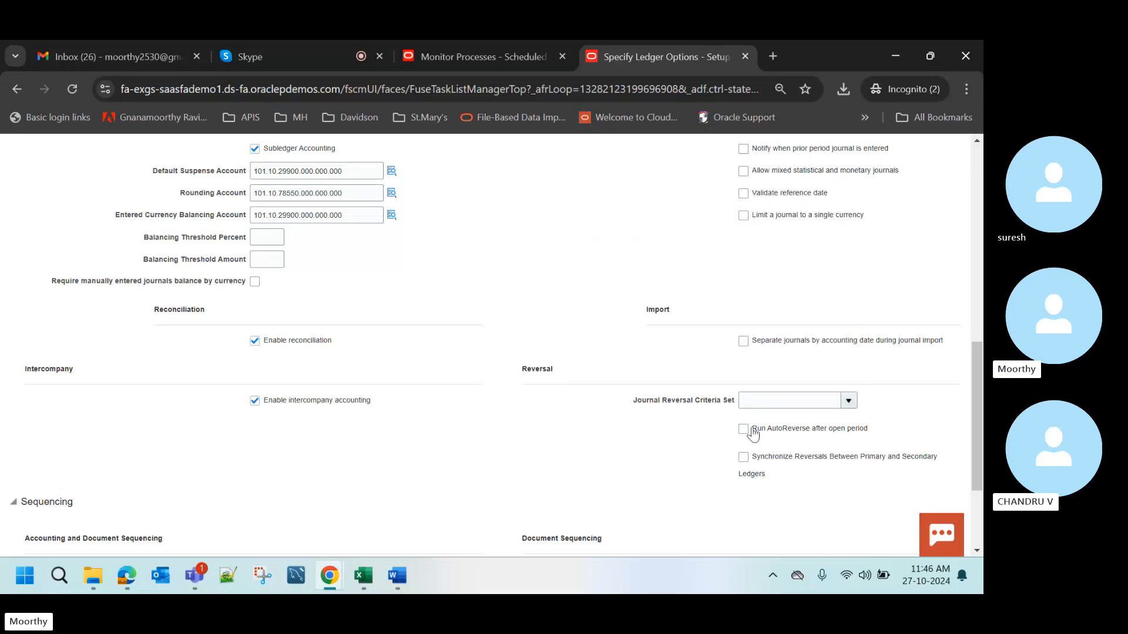
click(849, 402)
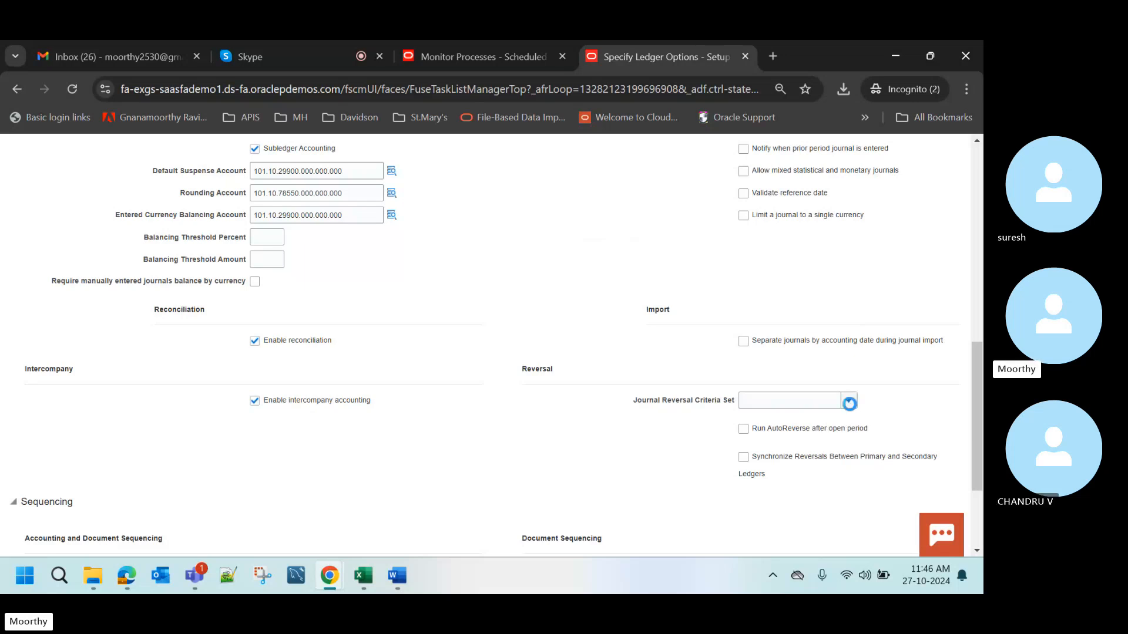
click(683, 447)
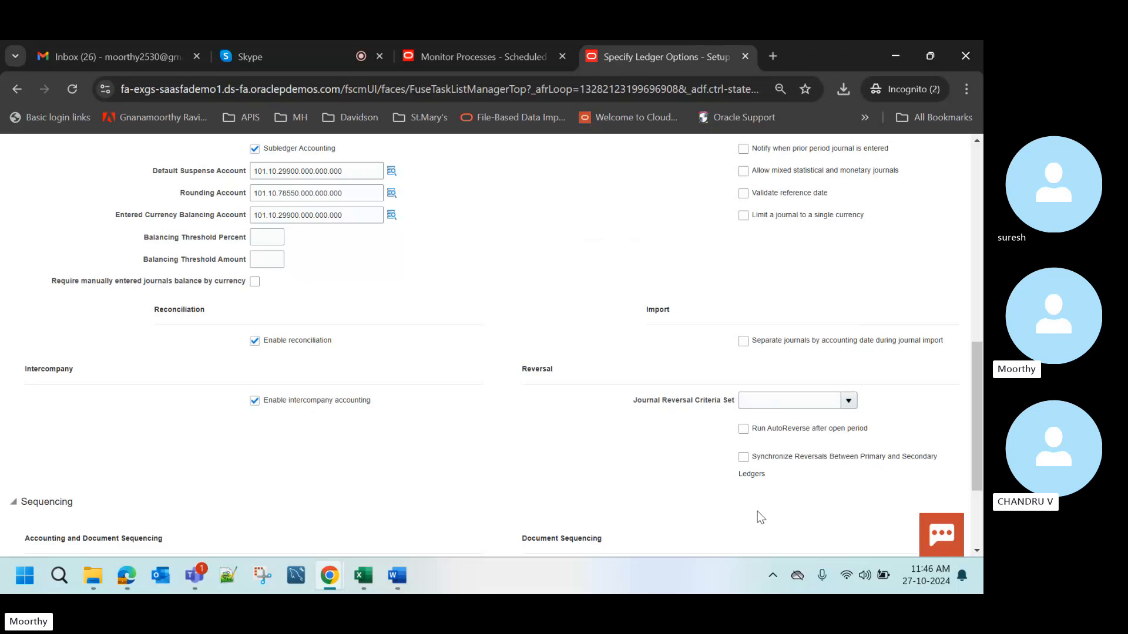
scroll(757, 511, down, 2)
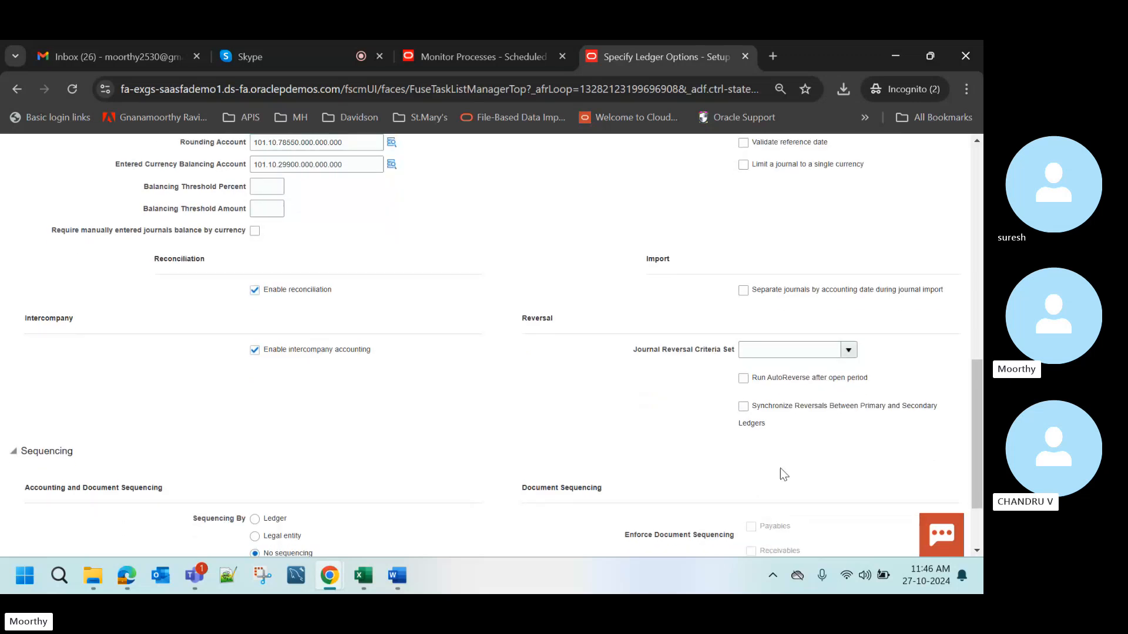
scroll(805, 481, down, 3)
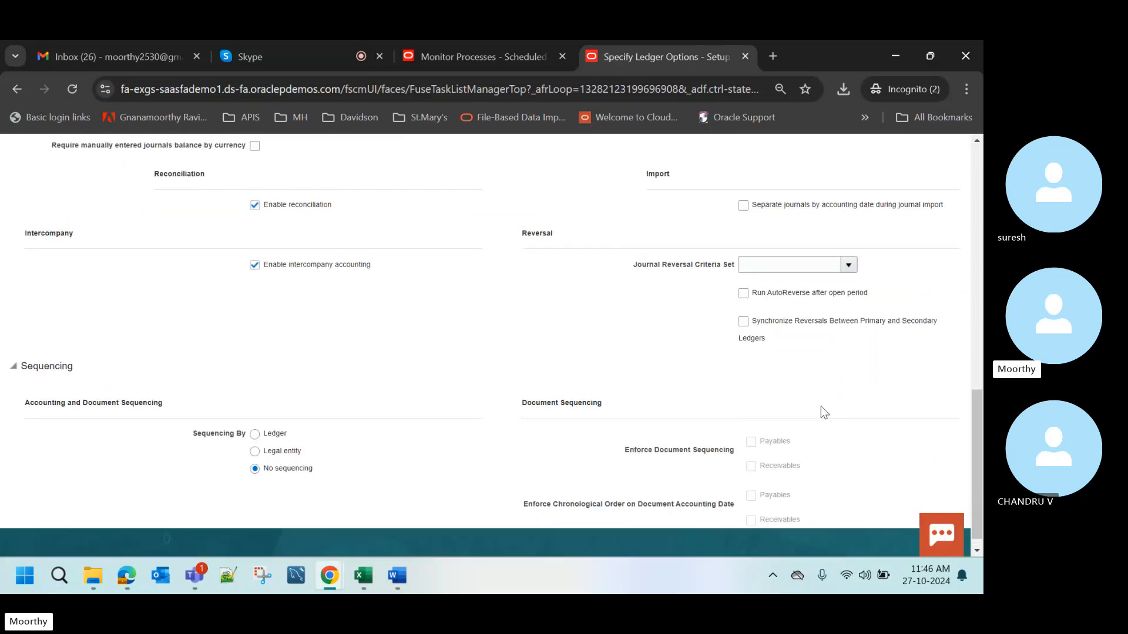
scroll(820, 407, up, 12)
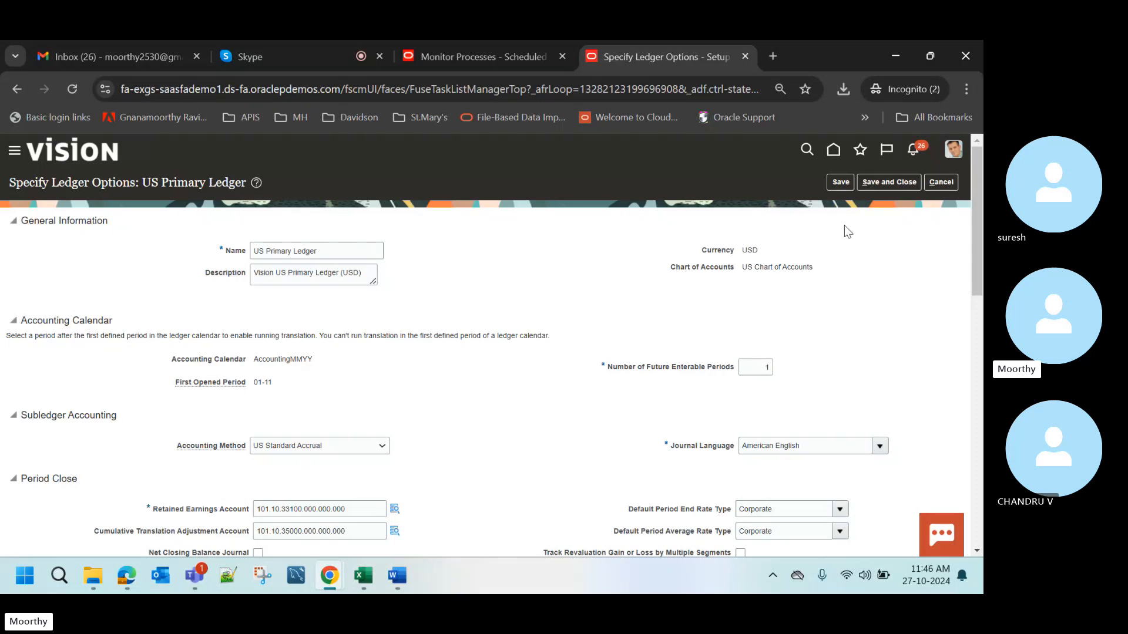
- Leave the ledger options without saving and open Assign Balancing Segment Values to Legal Entities for the US Primary Ledger
click(949, 178)
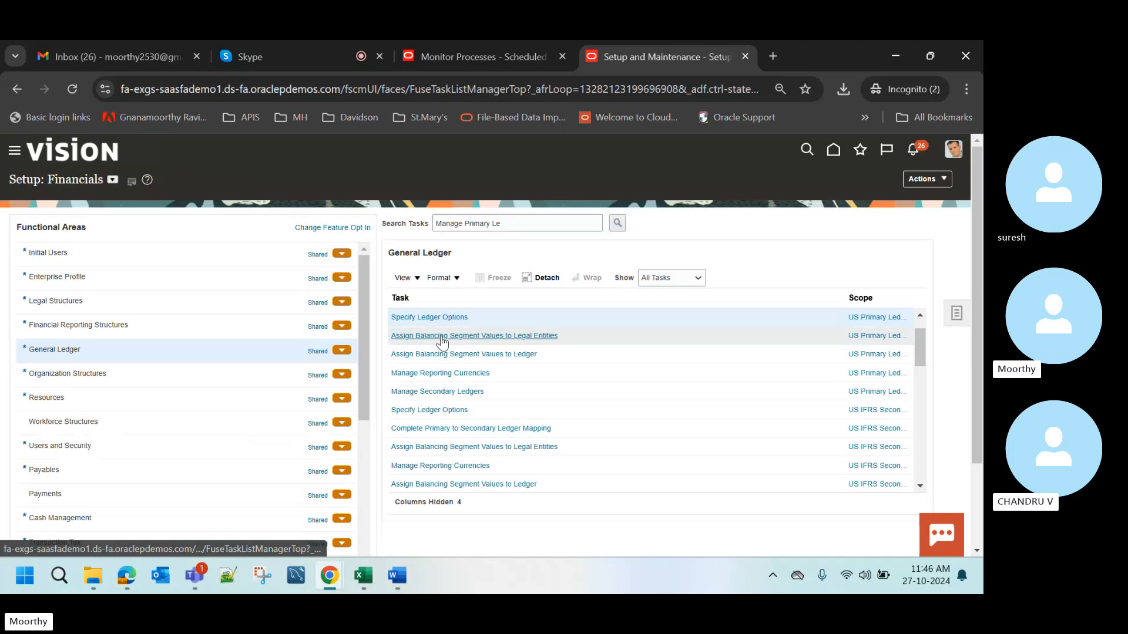
click(498, 339)
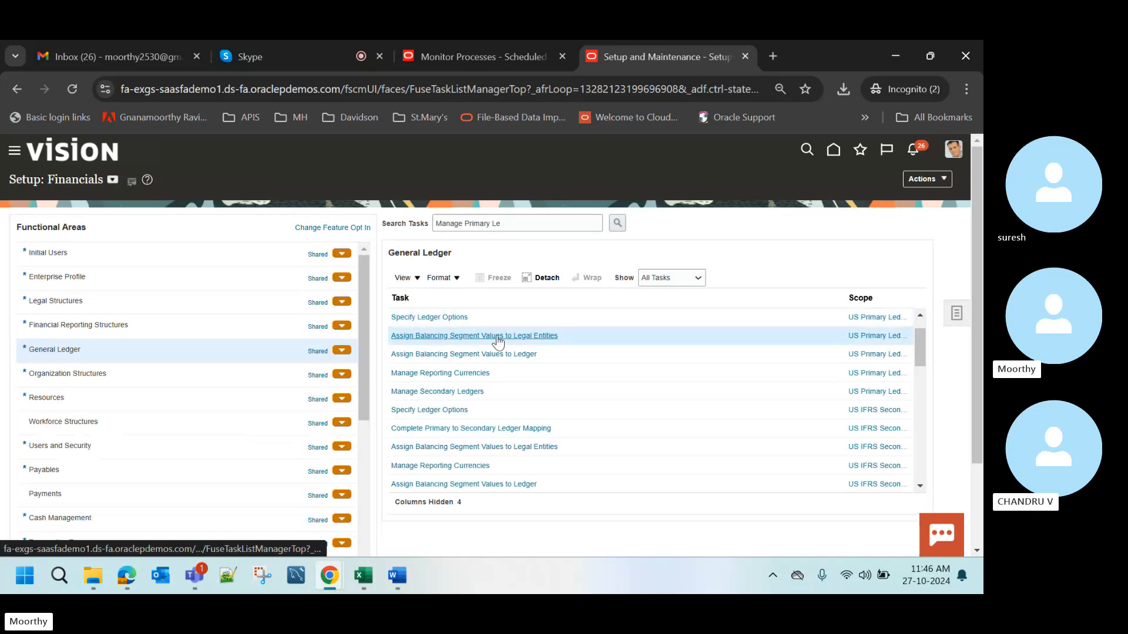
- Review the company values assignable to Supremo US Legal Entity in Assign Balancing Segment Values to Legal Entities, and leave without assigning any
click(497, 336)
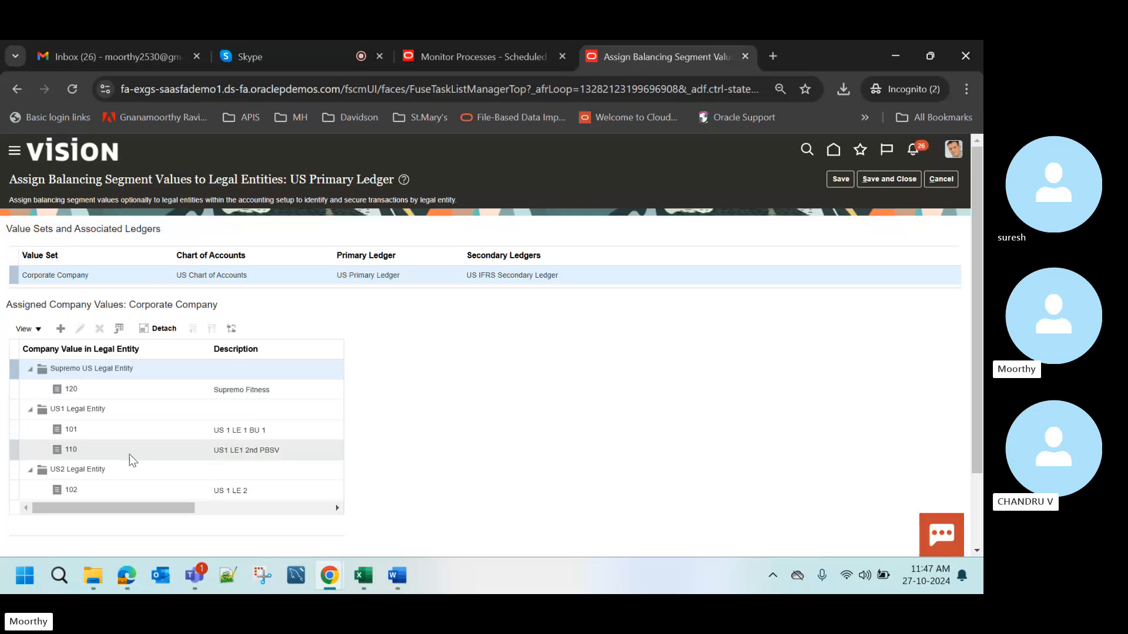
click(62, 333)
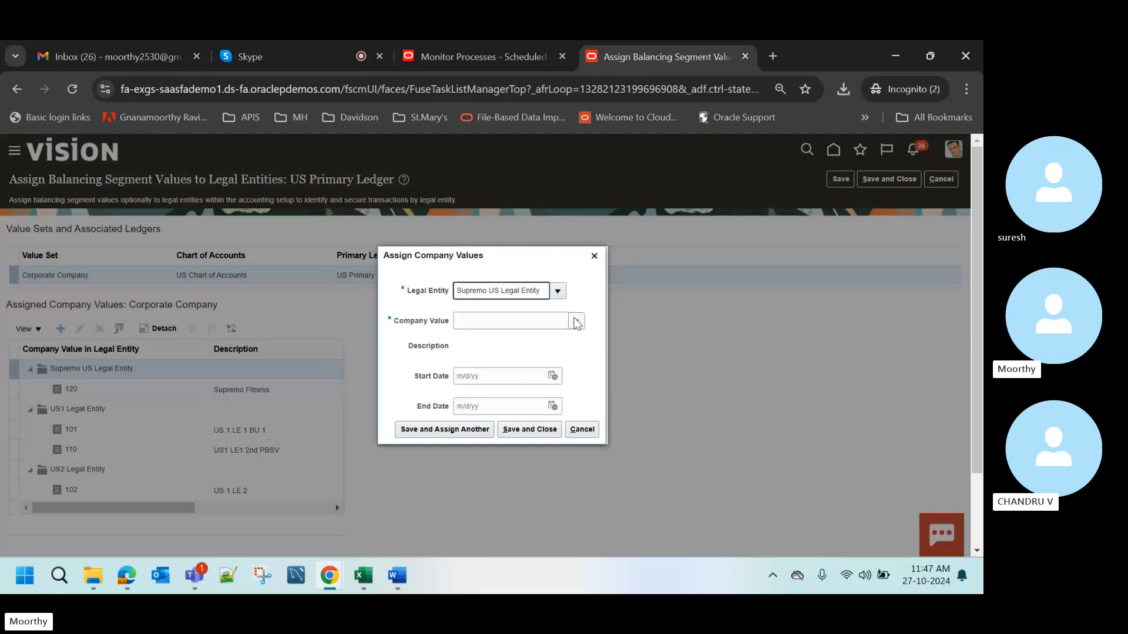
click(576, 322)
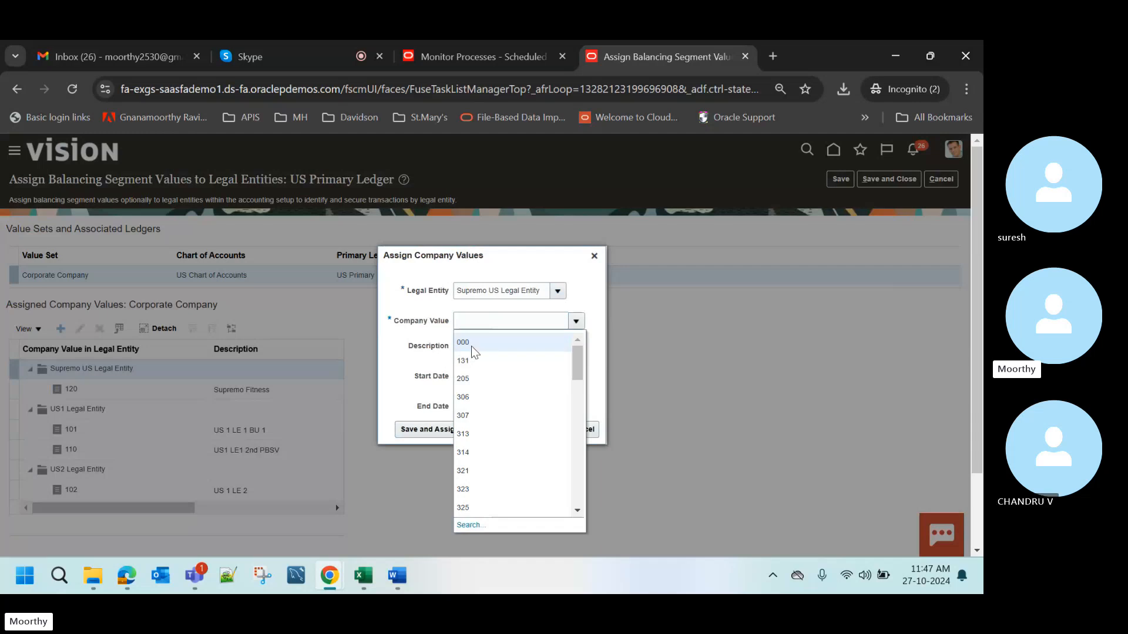
click(588, 297)
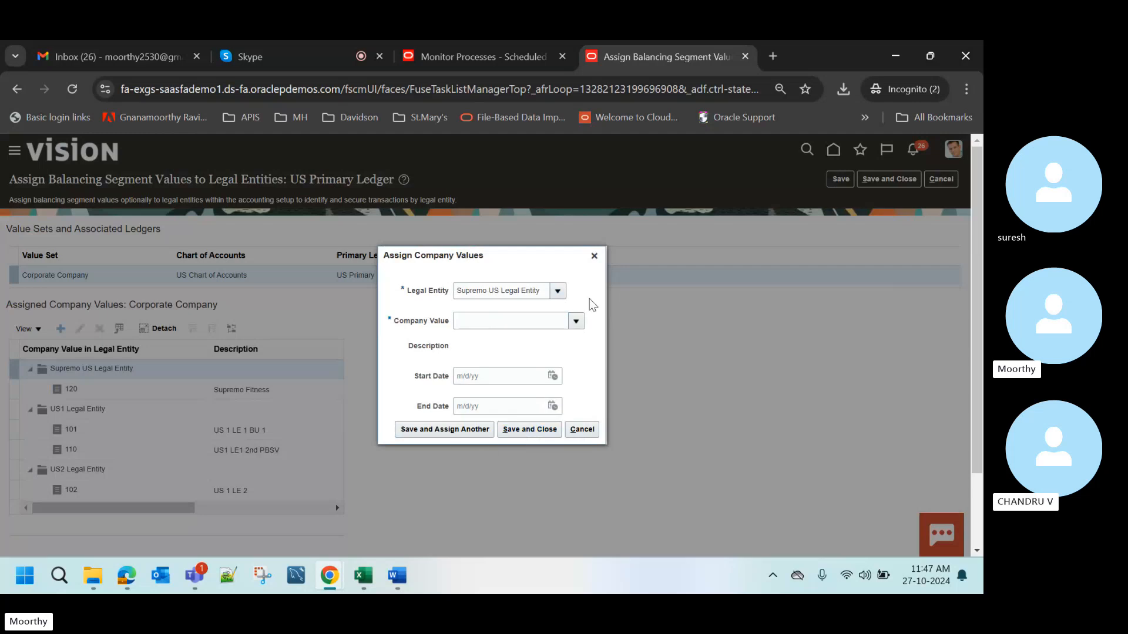
click(594, 256)
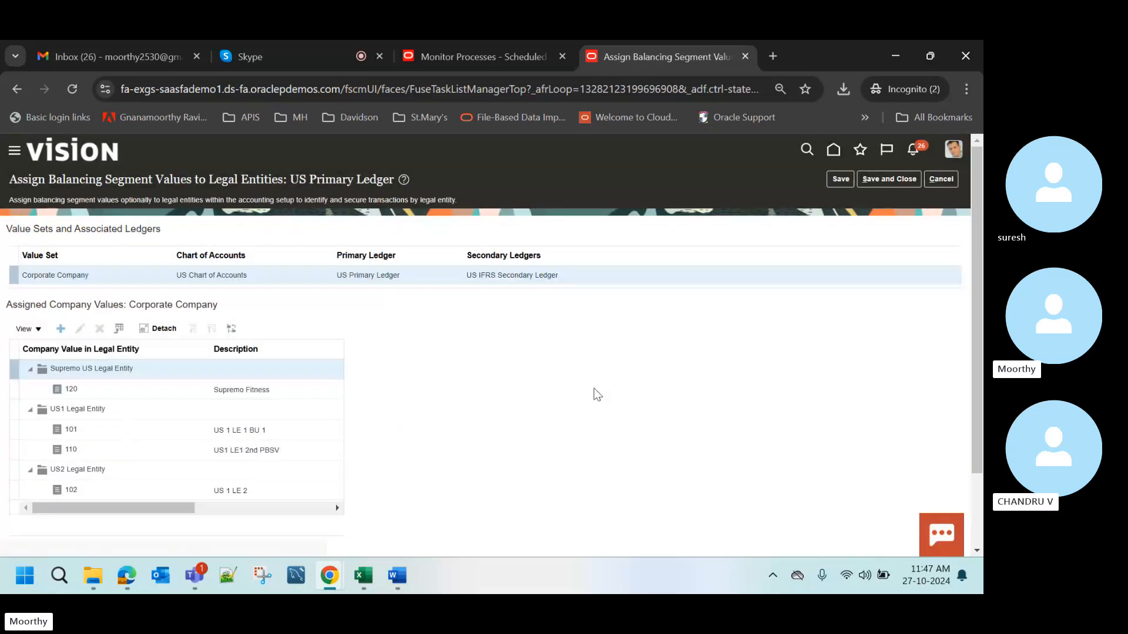
click(942, 180)
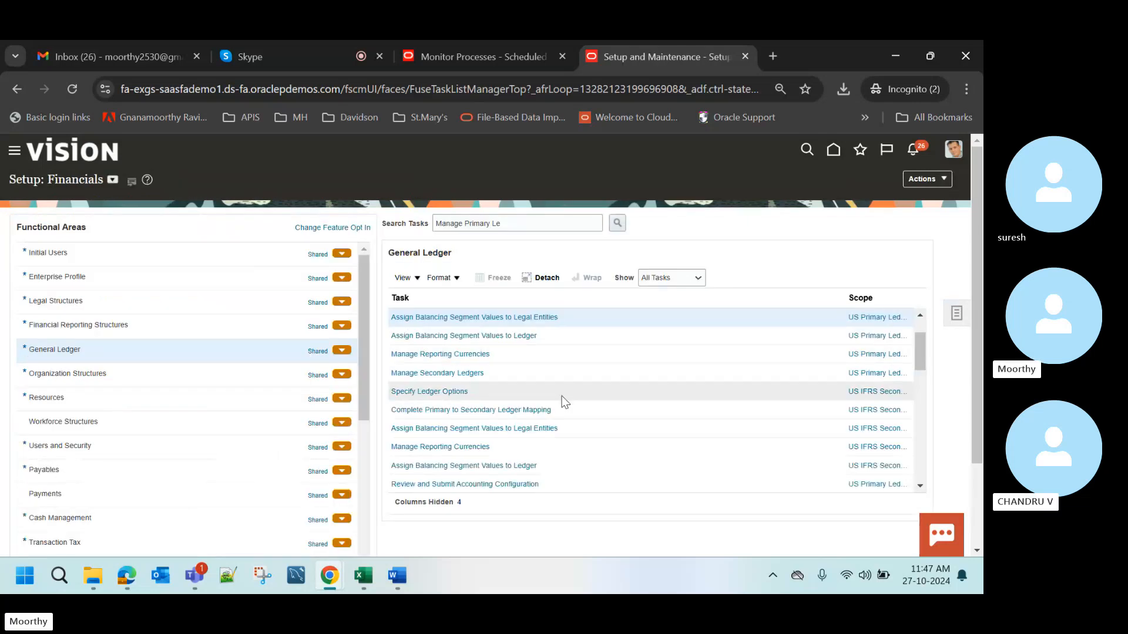
- Switch to the GL SETUP CHECK LIST workbook in Excel and review the tasks and statuses on the GL SETUP sheet
scroll(562, 400, up, 2)
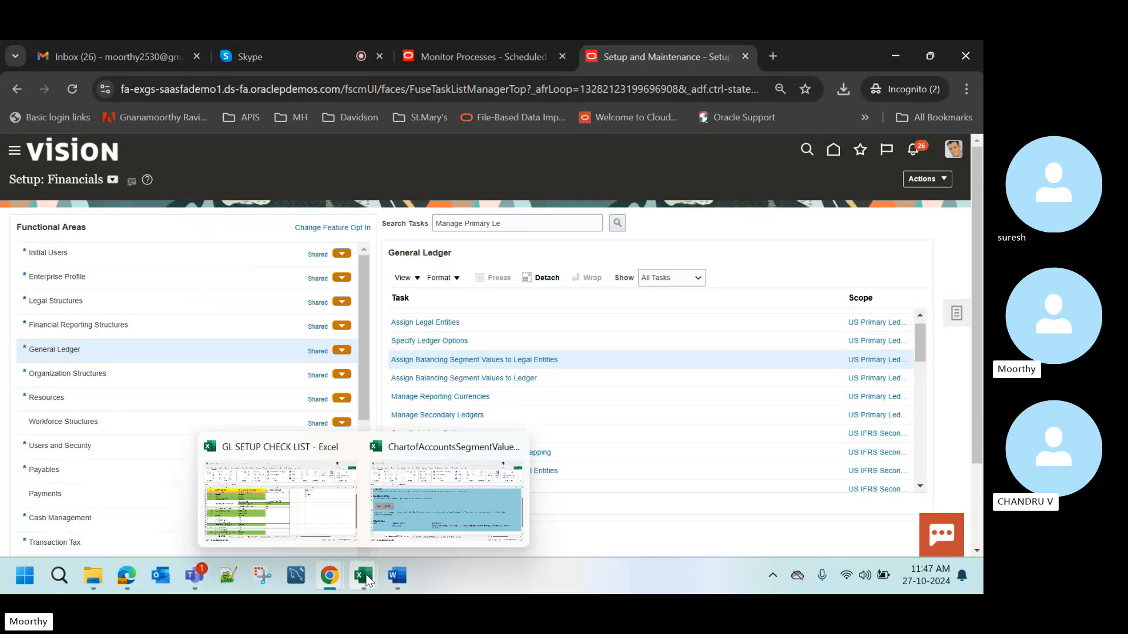
mouse_move(364, 576)
click(327, 503)
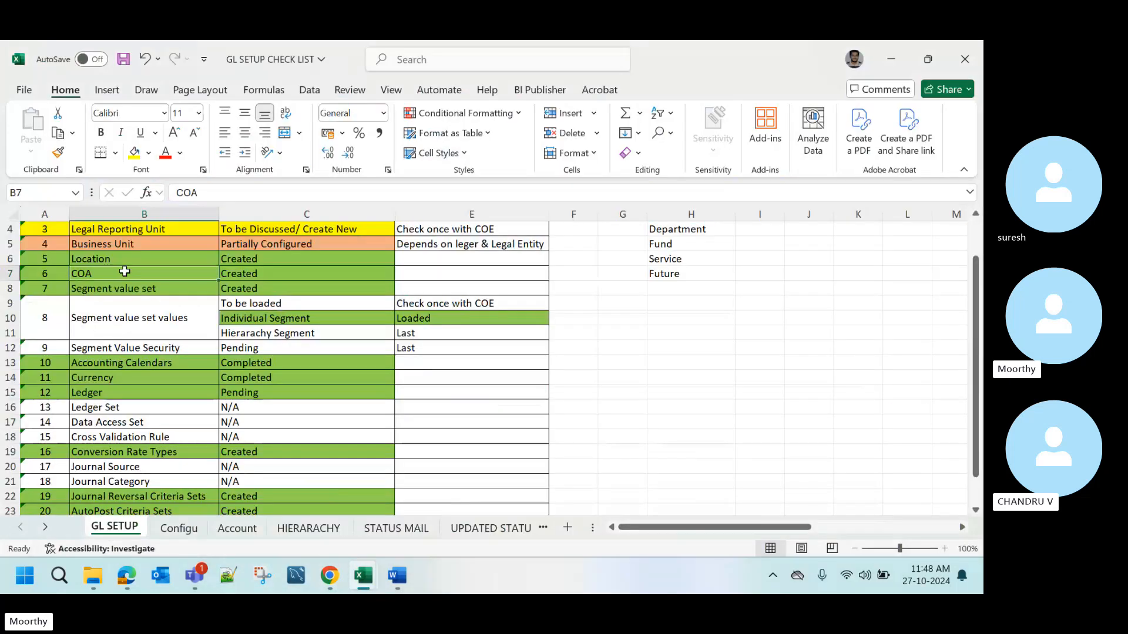
key(Up)
key(Up)
key(Up)
key(Up)
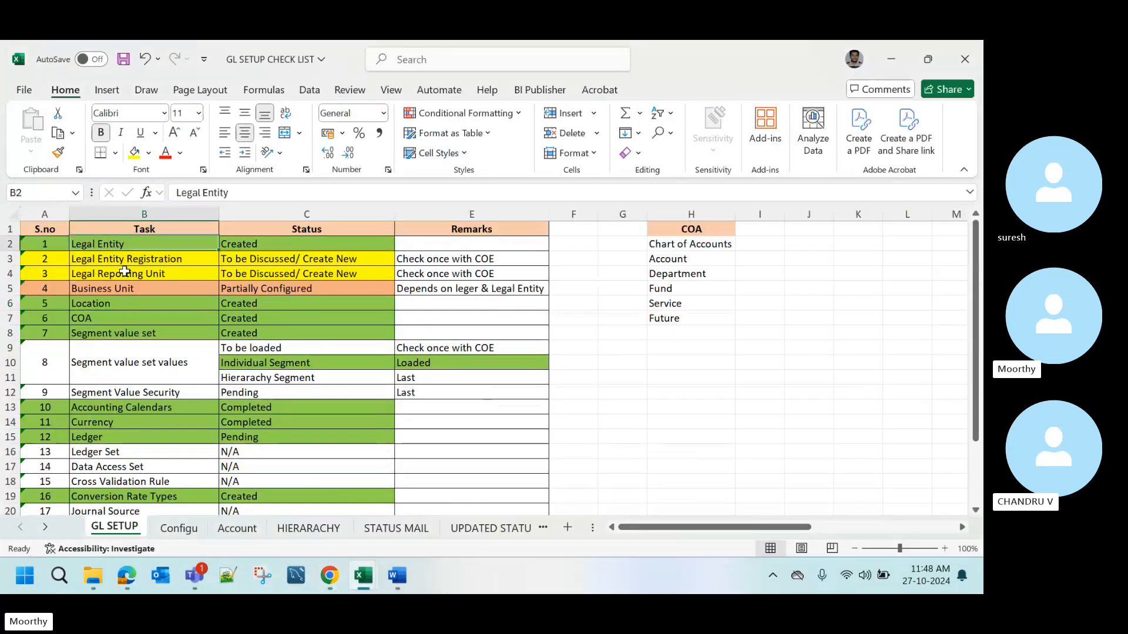
key(Down)
key(Down)
key(Down)
key(Down)
key(Down)
key(Down)
key(Down)
key(Down)
key(Down)
key(Down)
key(Down)
key(Down)
key(Down)
key(Down)
key(Down)
key(Down)
key(Down)
key(Down)
key(Down)
key(Down)
key(Down)
key(Down)
key(Down)
key(Down)
key(Down)
key(Down)
key(Down)
key(Down)
key(Down)
key(Down)
key(Down)
key(Down)
key(Down)
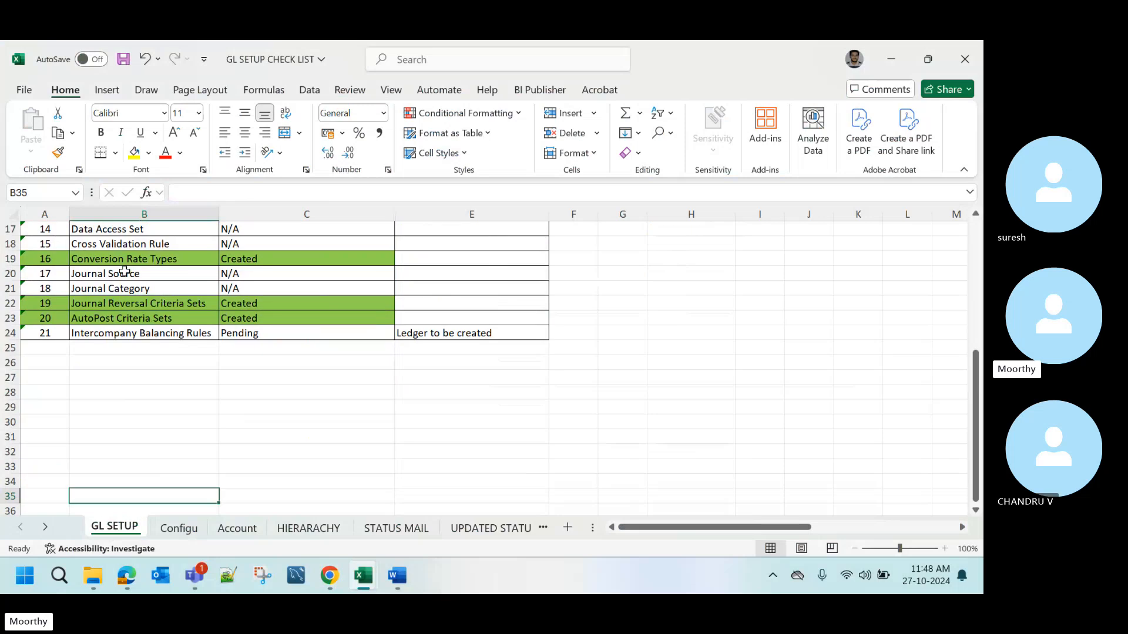
key(Up)
key(Up)
key(Up)
key(Up)
key(Up)
key(Up)
key(Up)
key(Up)
key(Up)
key(Up)
key(Up)
key(Up)
key(Up)
key(Up)
key(Up)
key(Up)
key(Up)
key(Up)
key(Up)
key(Up)
key(Down)
key(Down)
key(Down)
key(Down)
key(Down)
key(Down)
key(Down)
key(Down)
key(Down)
key(Down)
key(Down)
key(Down)
key(Down)
key(Down)
key(Down)
key(Down)
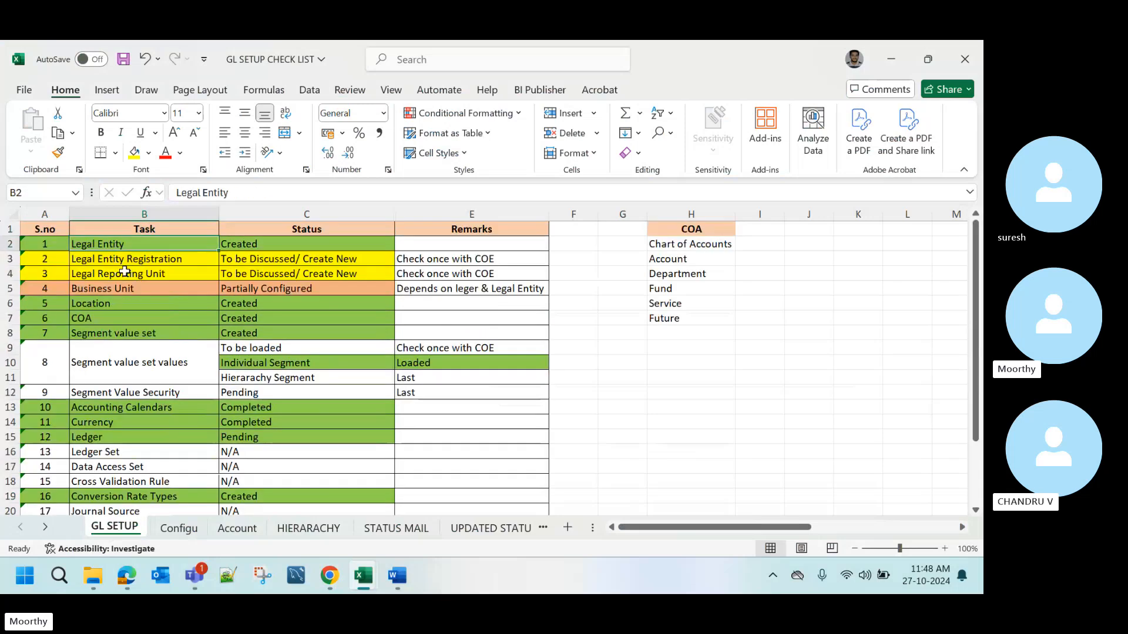
key(Up)
key(Up)
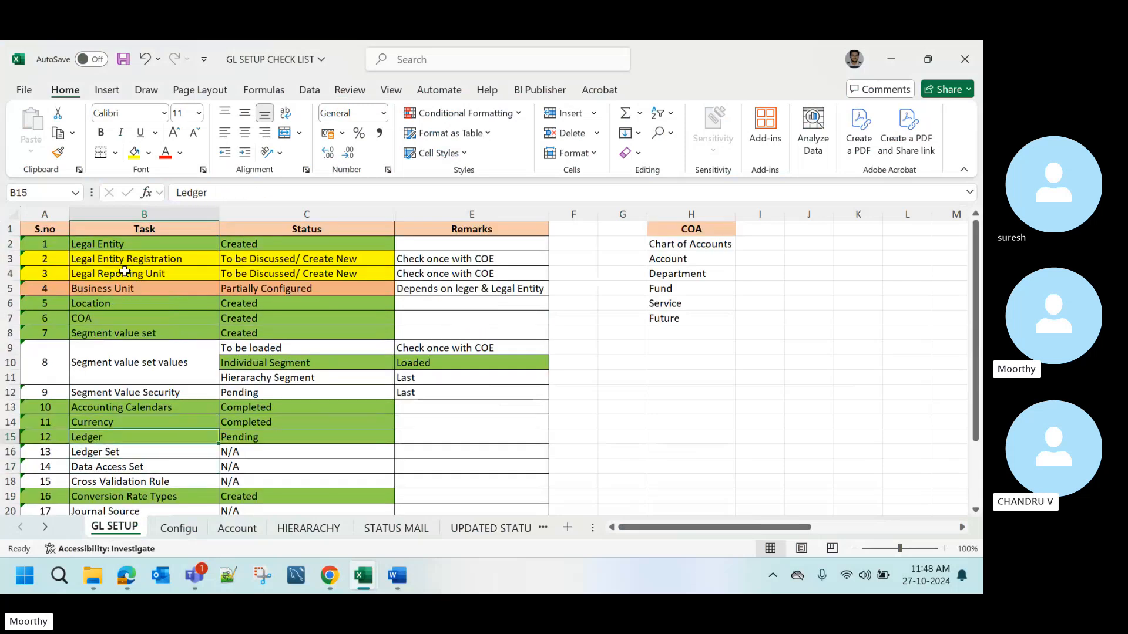
key(Down)
key(Up)
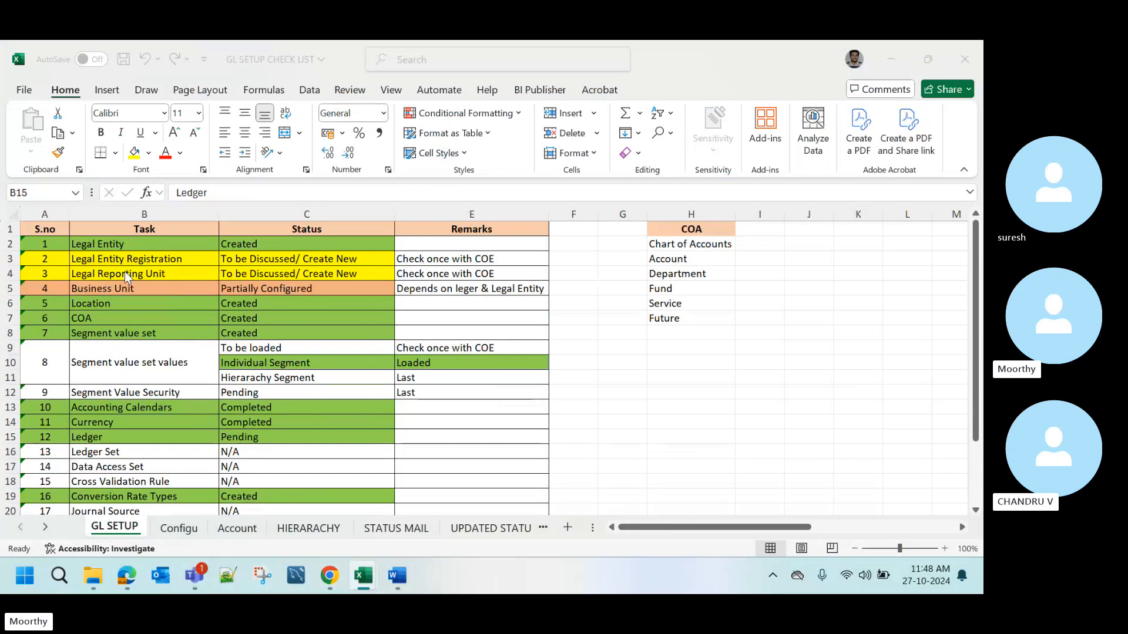
- Return to the Financials setup in the browser and open the Manage Primary Ledgers task
key(alt+Tab)
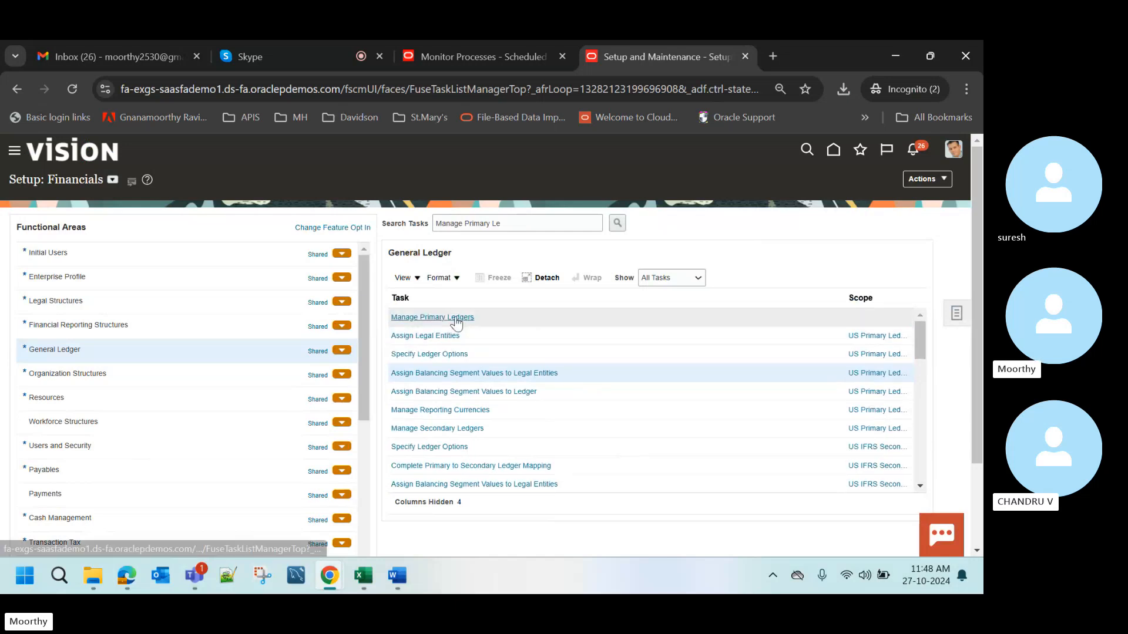
click(456, 318)
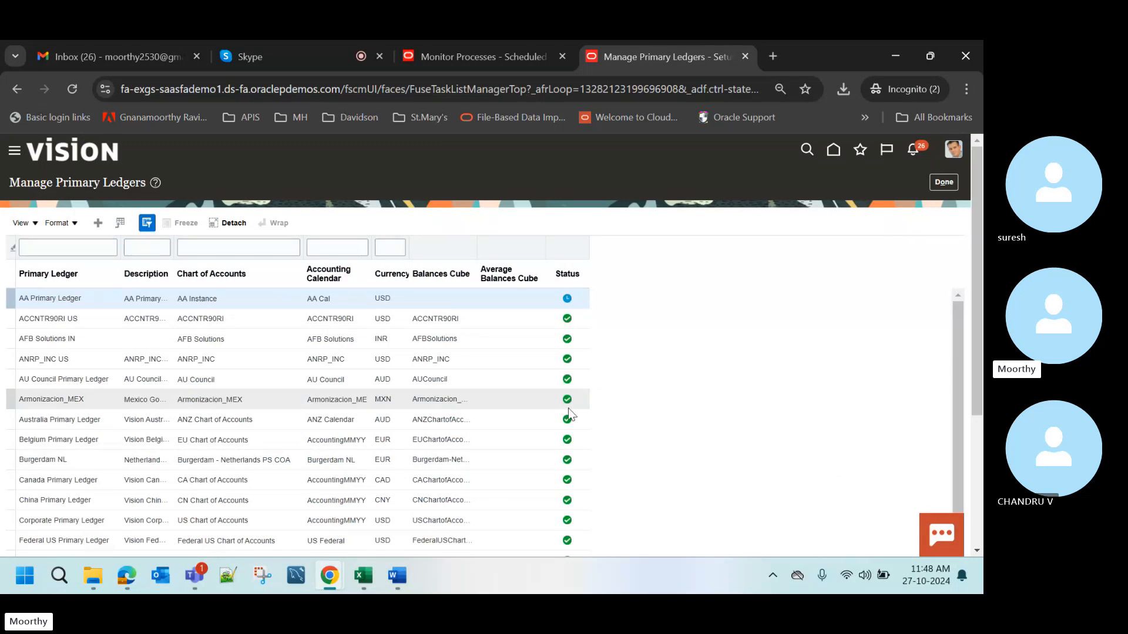
- Switch to the Skype call and mute the microphone, turning it back on to speak
mouse_move(329, 573)
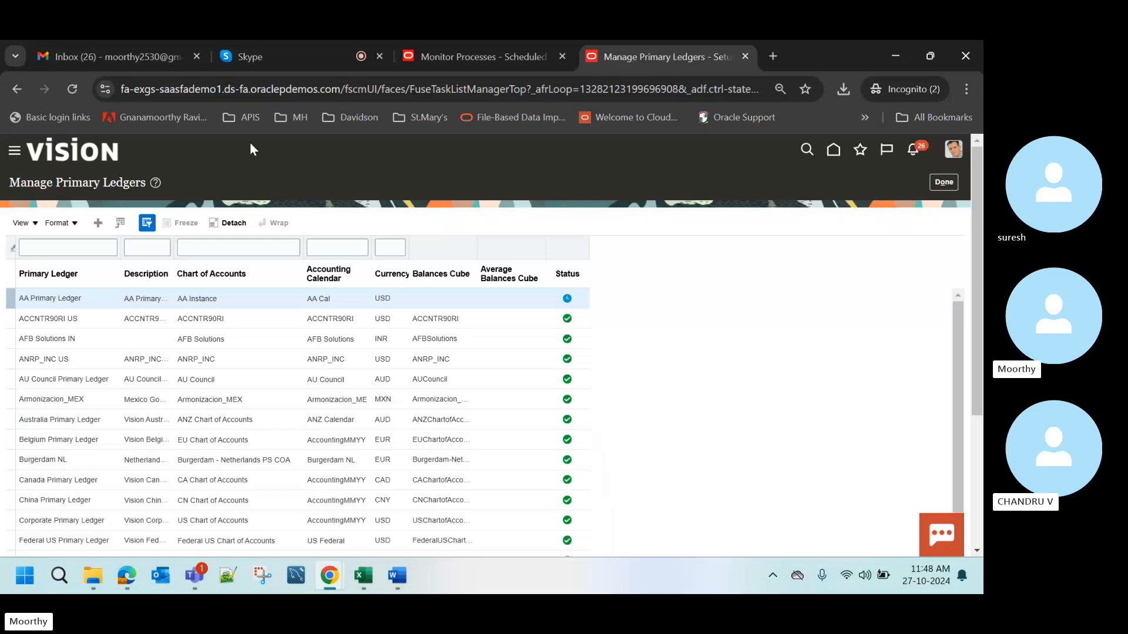
click(276, 57)
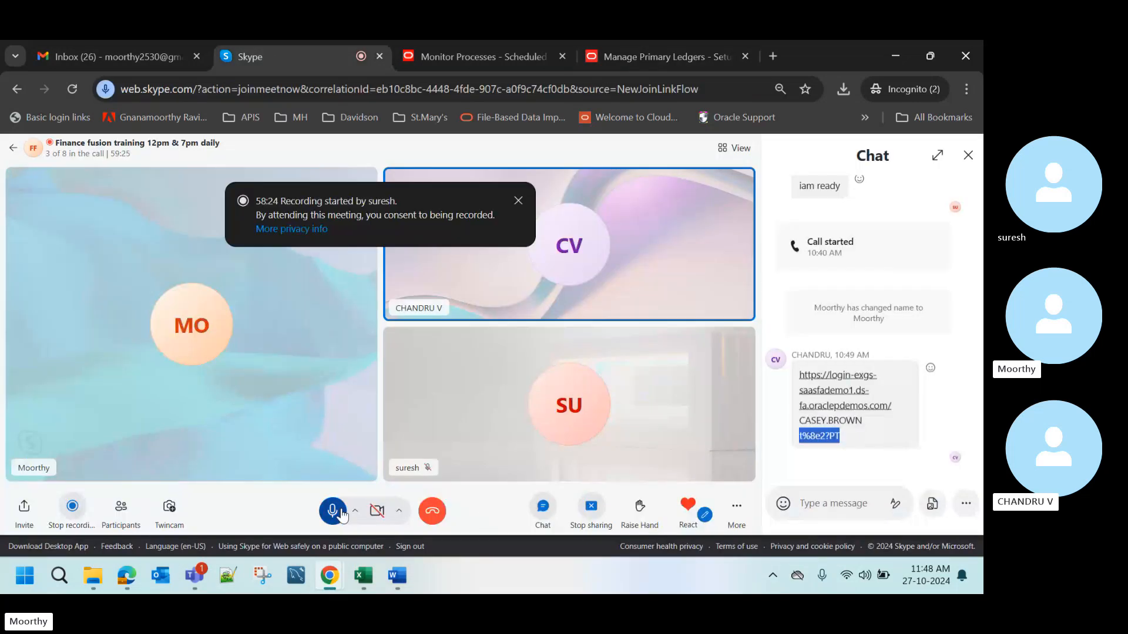
click(332, 511)
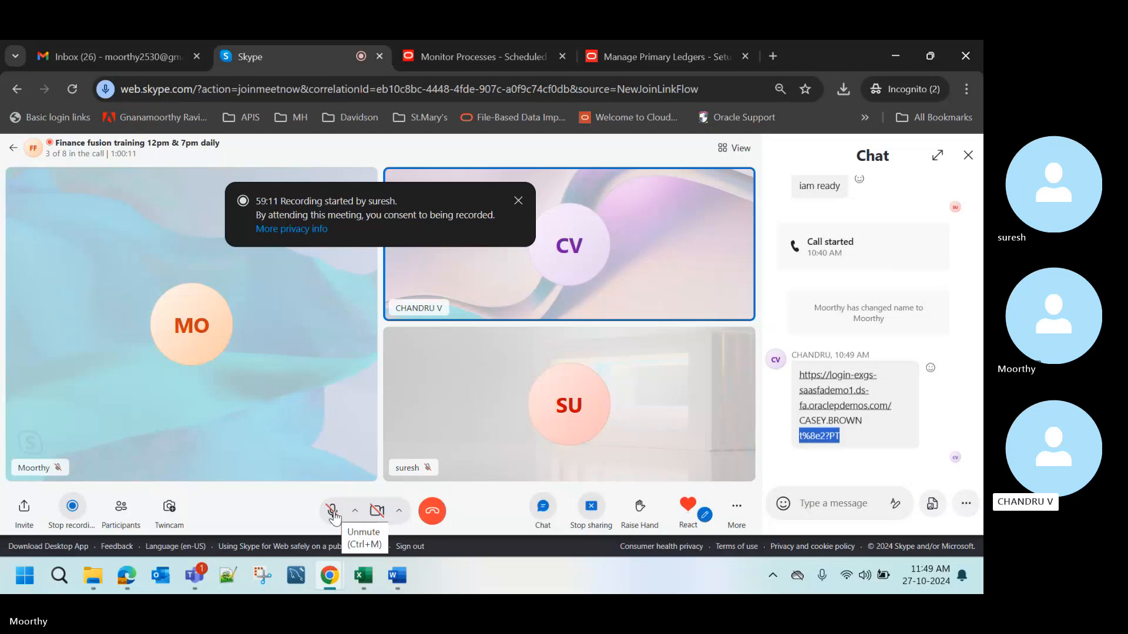
click(333, 513)
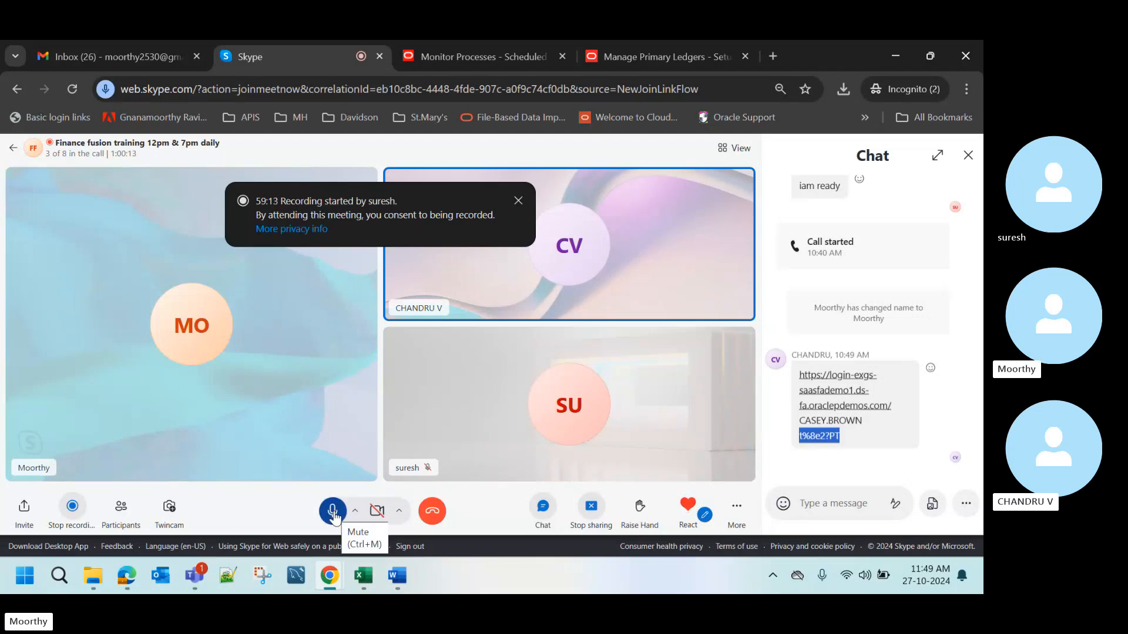
key(alt+Tab)
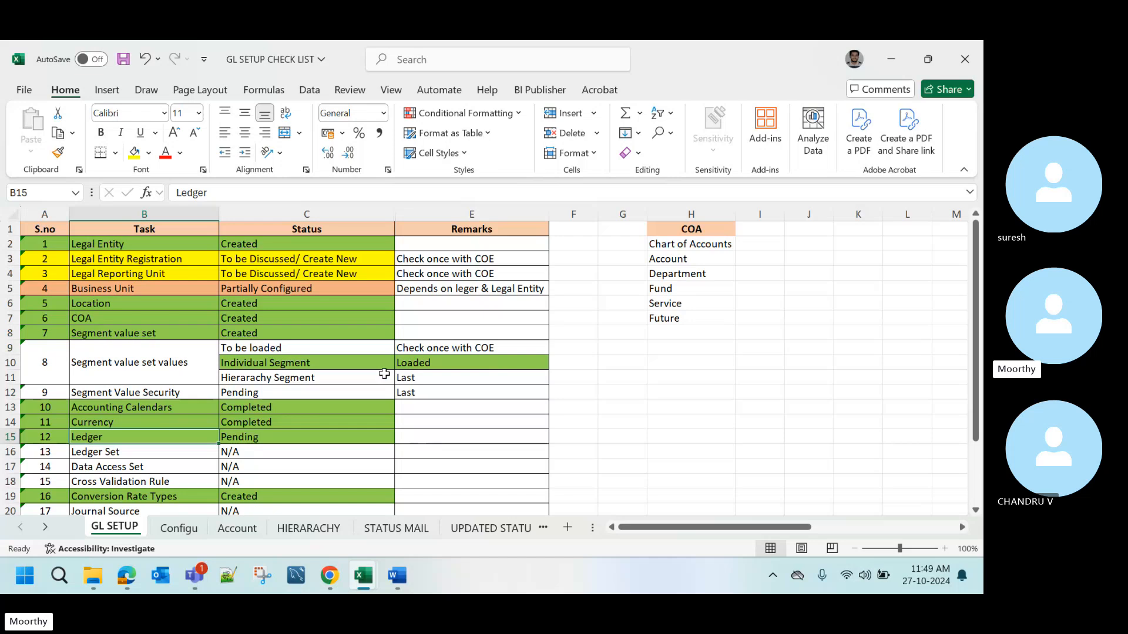
key(alt+Tab)
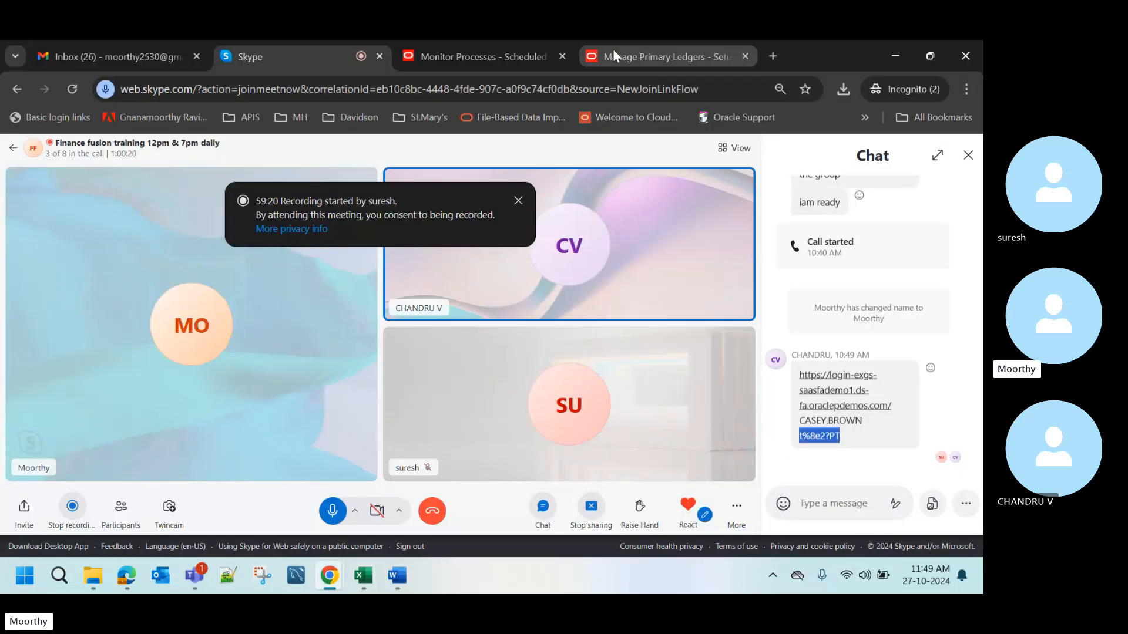
- Return to Manage Primary Ledgers, examine the list at the AU Council Primary Ledger, and close the ledger list
click(612, 54)
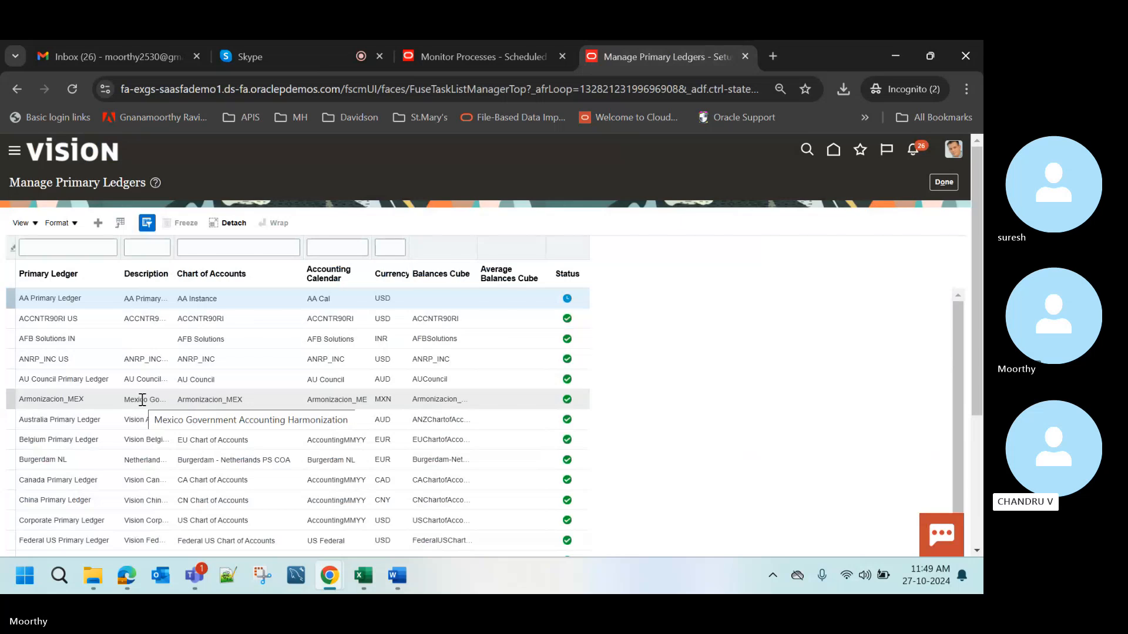
click(153, 374)
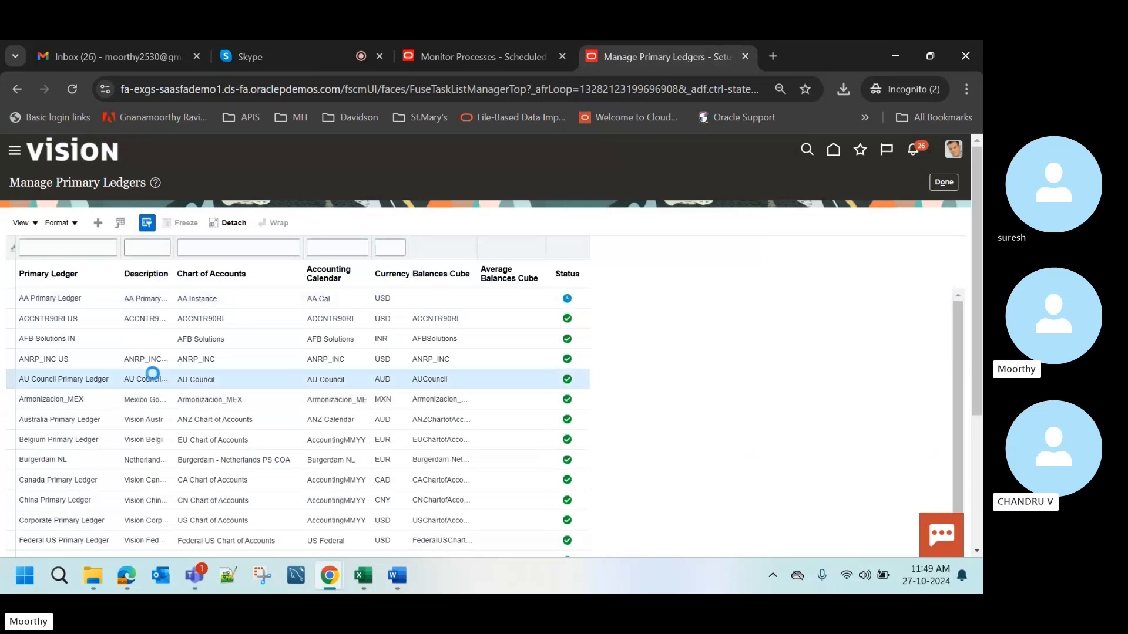
scroll(294, 382, down, 2)
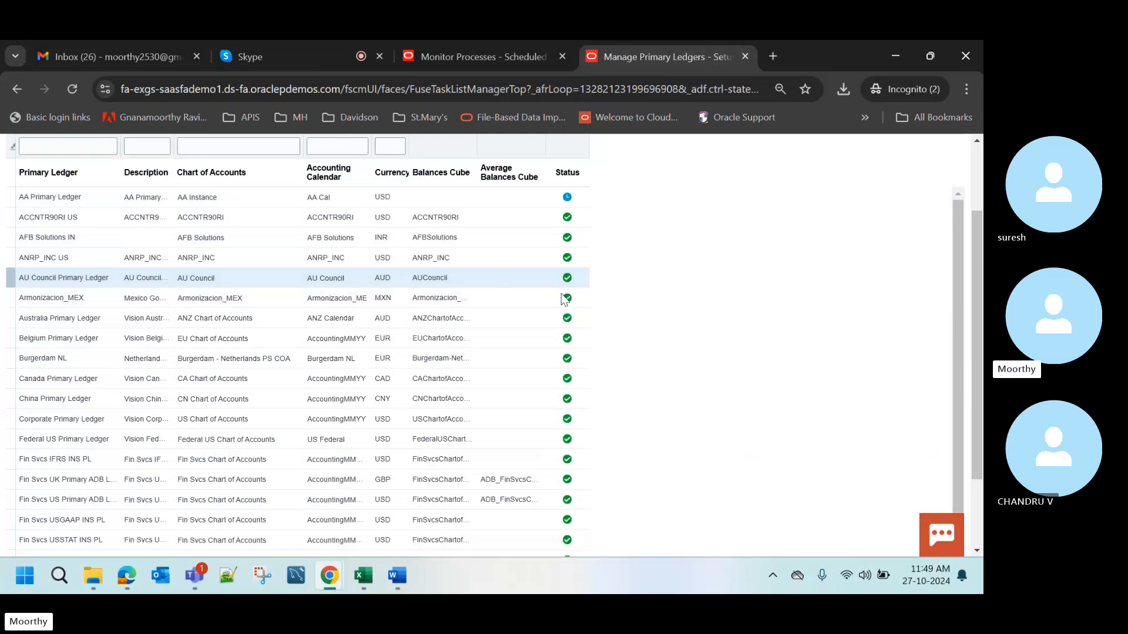
scroll(634, 304, up, 2)
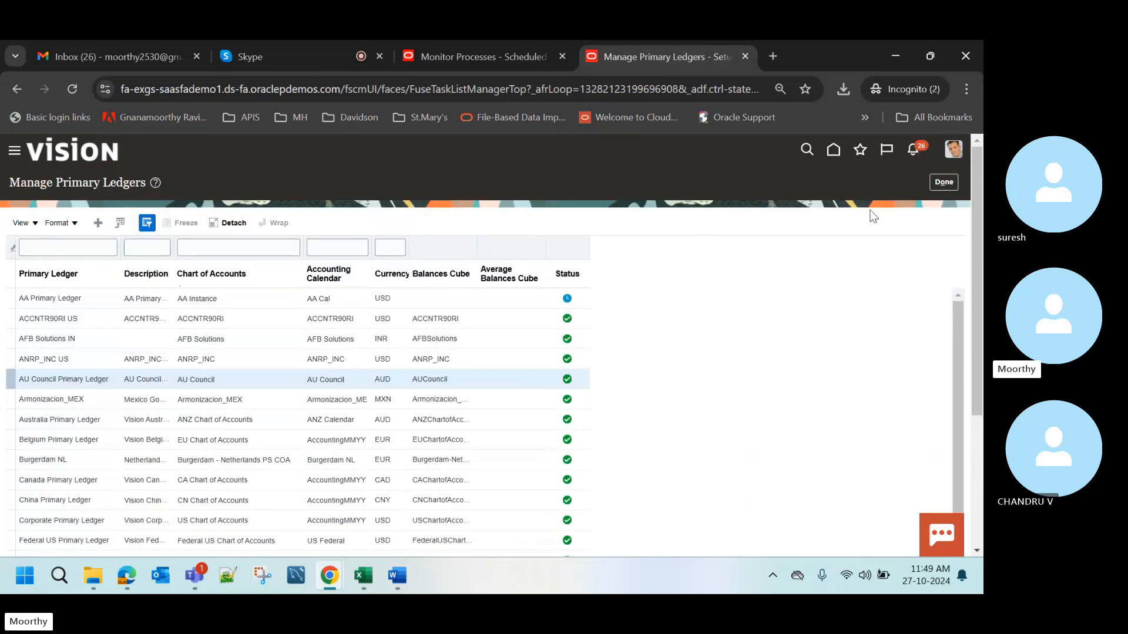
click(942, 181)
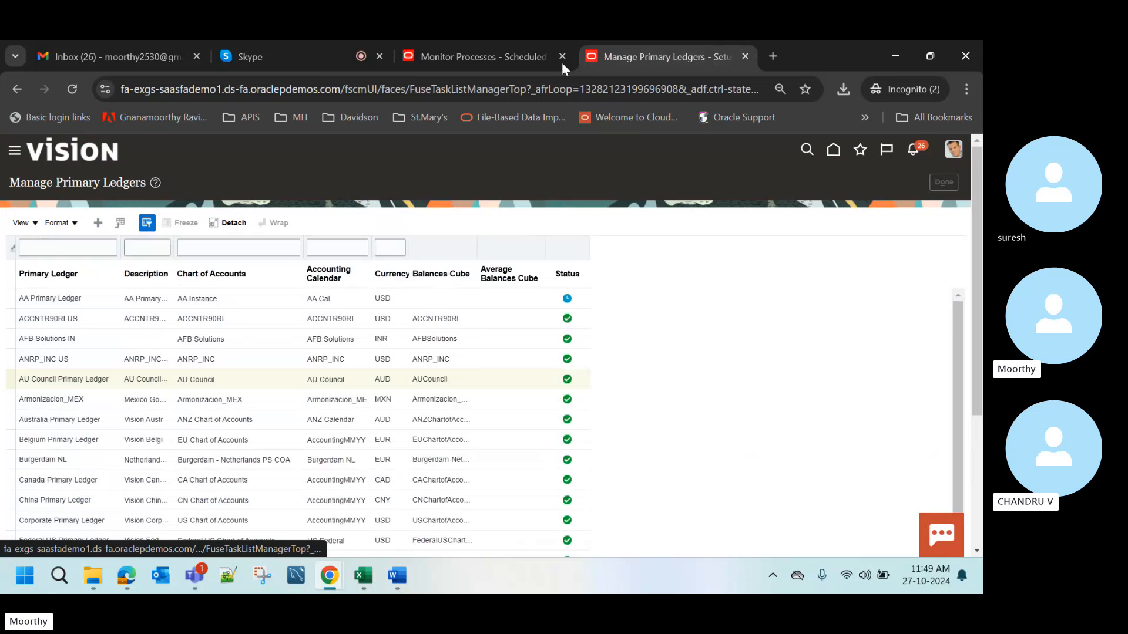
click(495, 47)
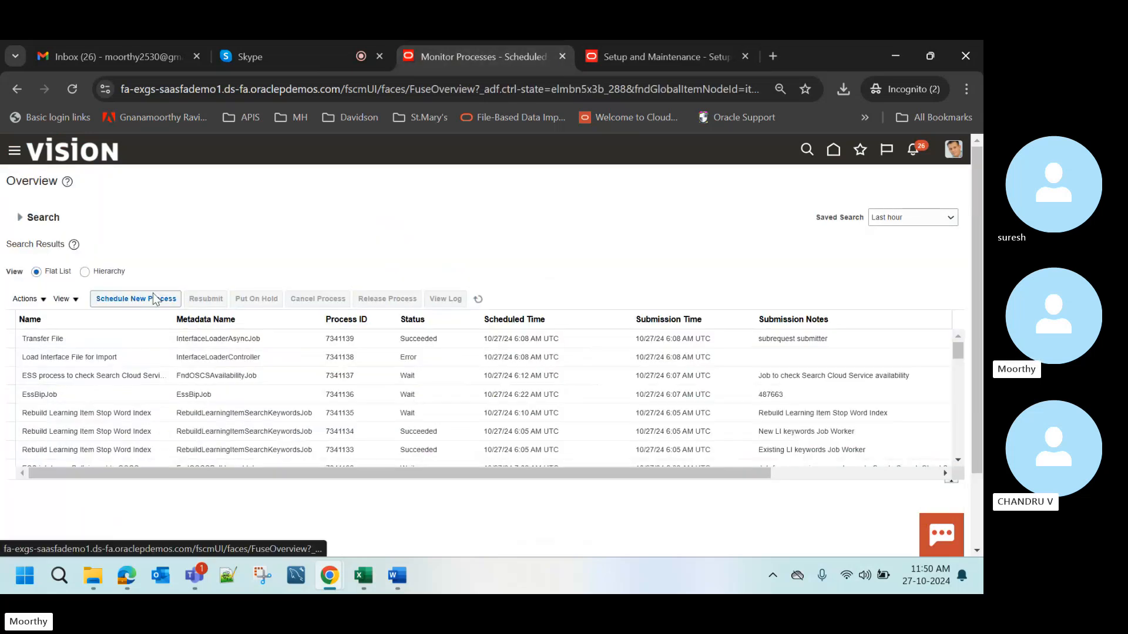
click(653, 47)
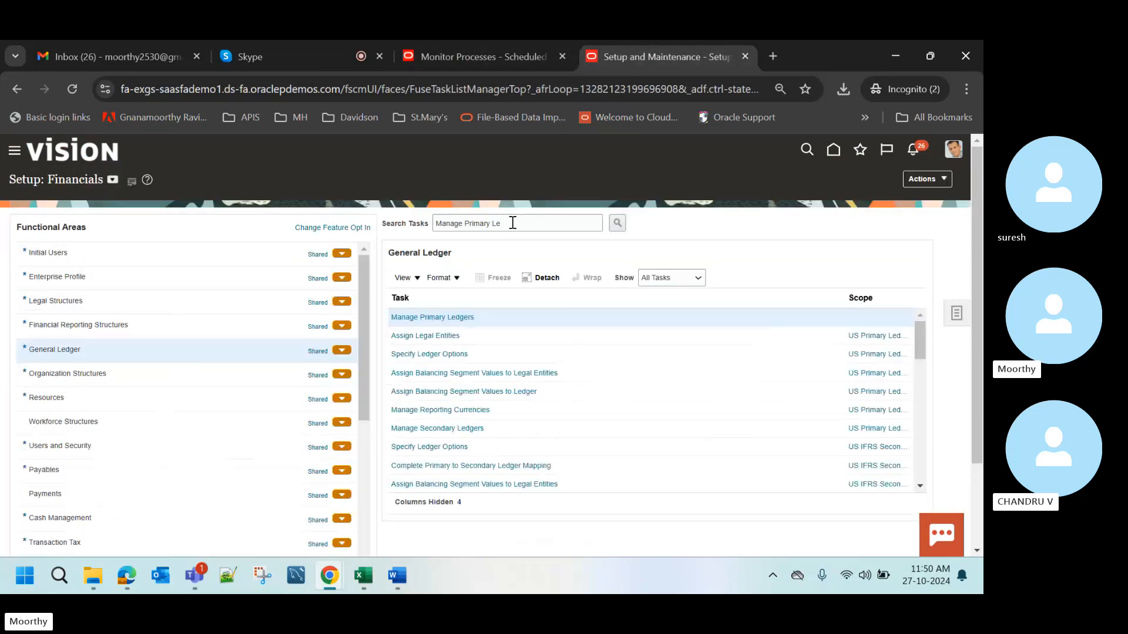
drag(456, 230, 364, 227)
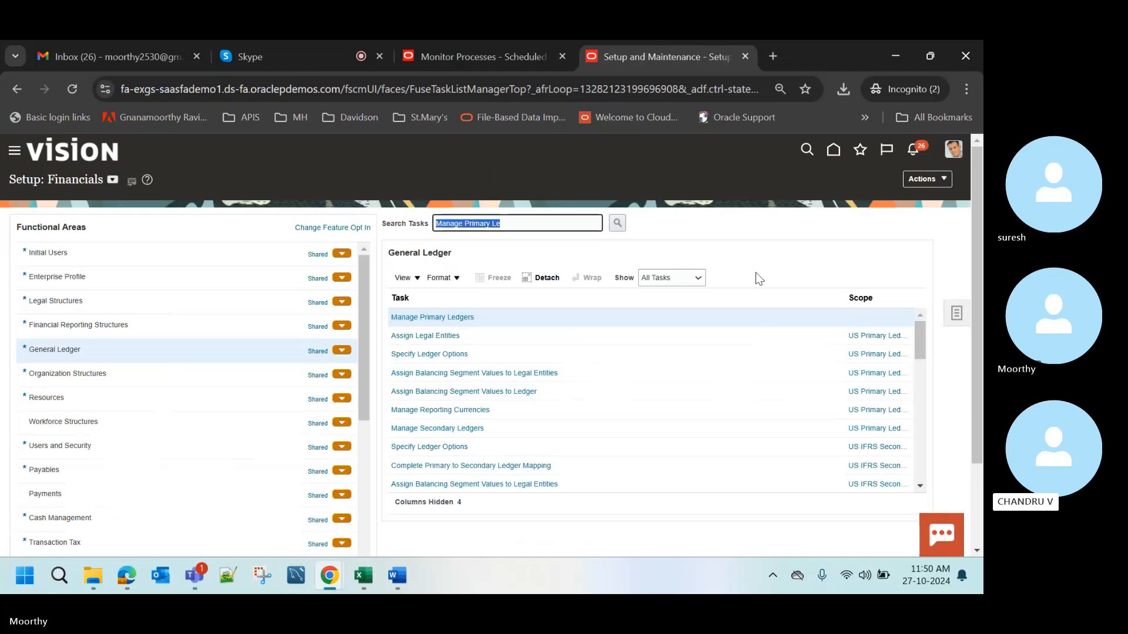
- Open the Review and Submit Accounting Configuration task for the US Primary Ledger
scroll(631, 405, down, 1)
scroll(630, 403, down, 3)
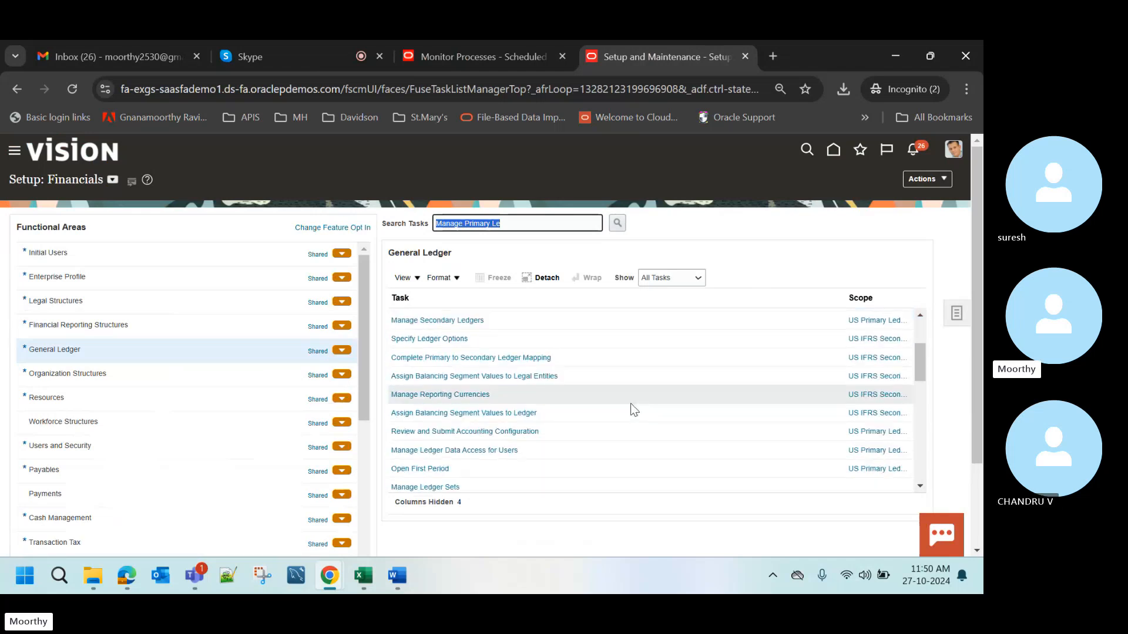
click(492, 391)
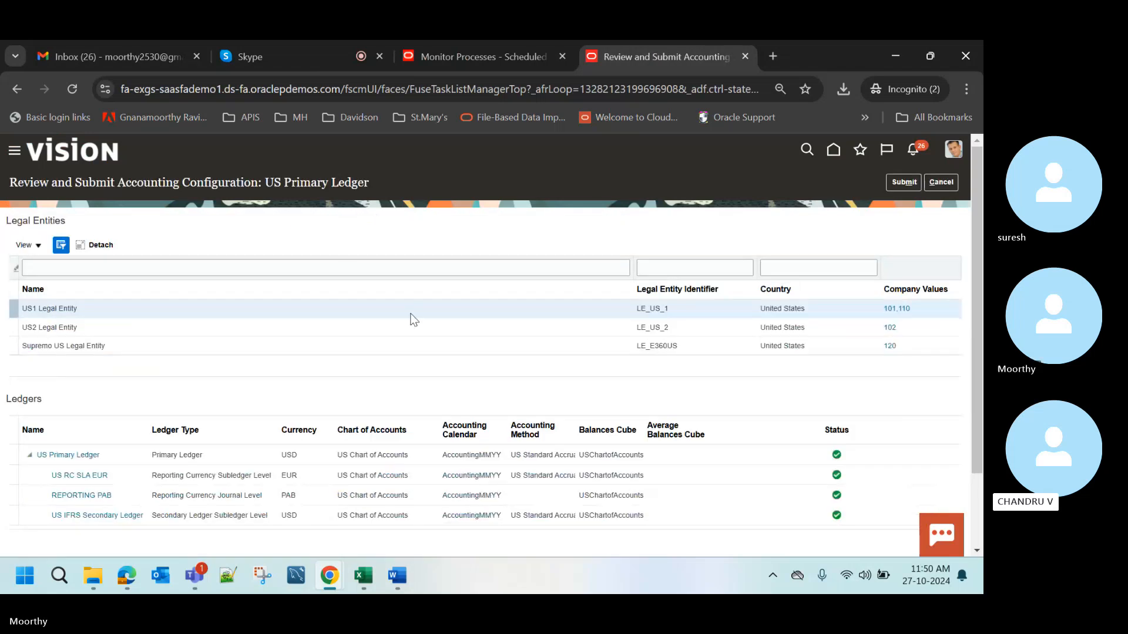
- Filter the legal entities by the name AU Council in the accounting configuration review
click(338, 272)
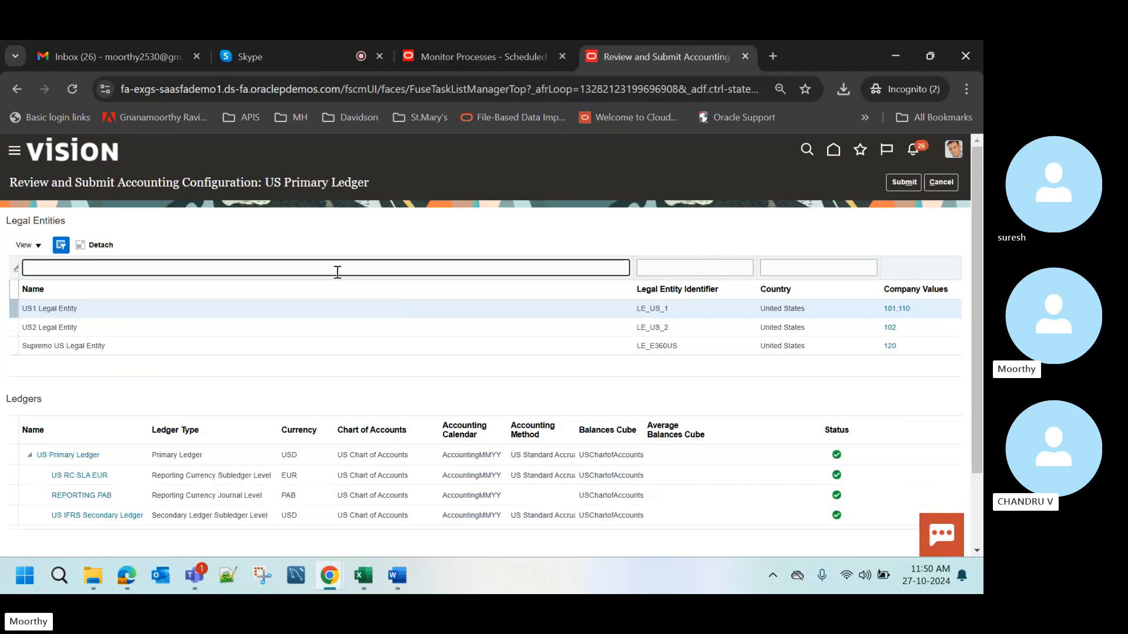
text(AU)
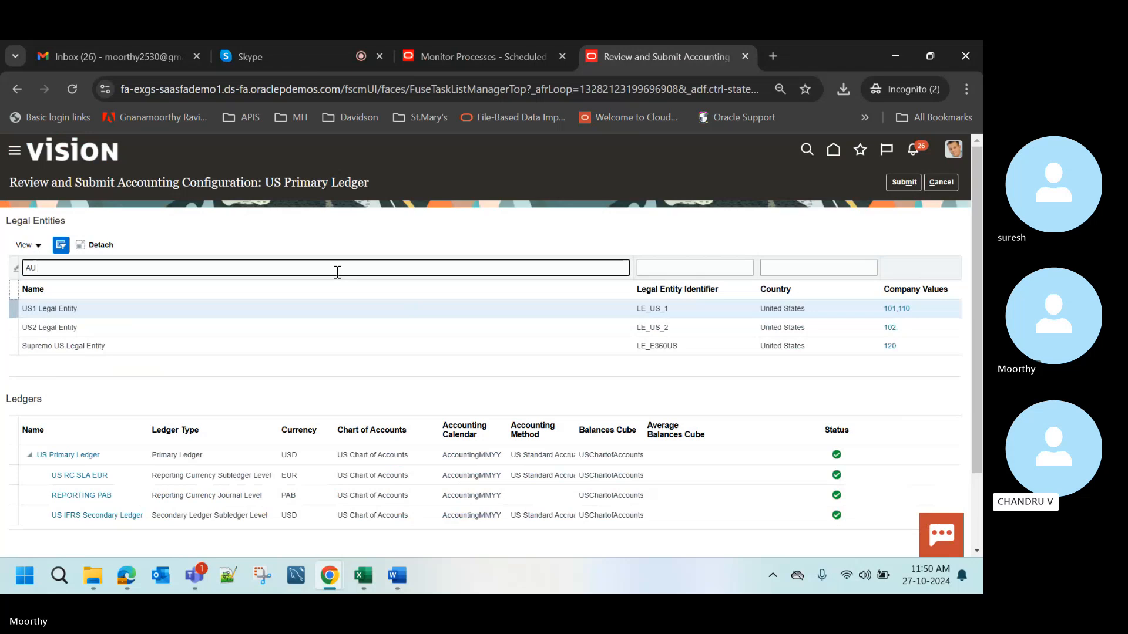
text( Co)
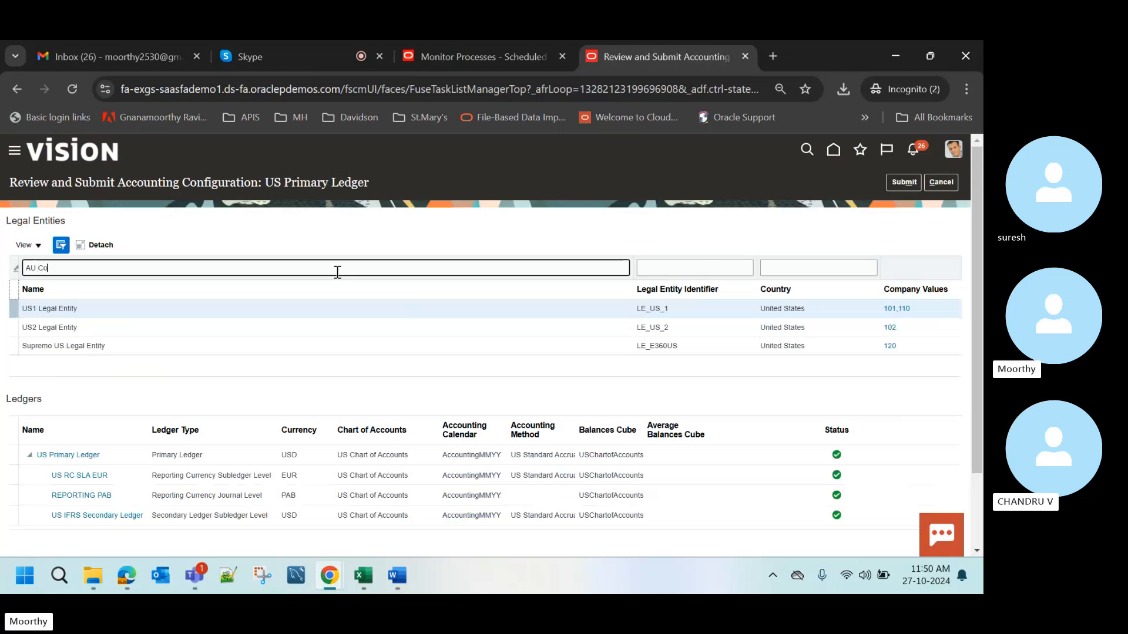
text(uncil)
key(Return)
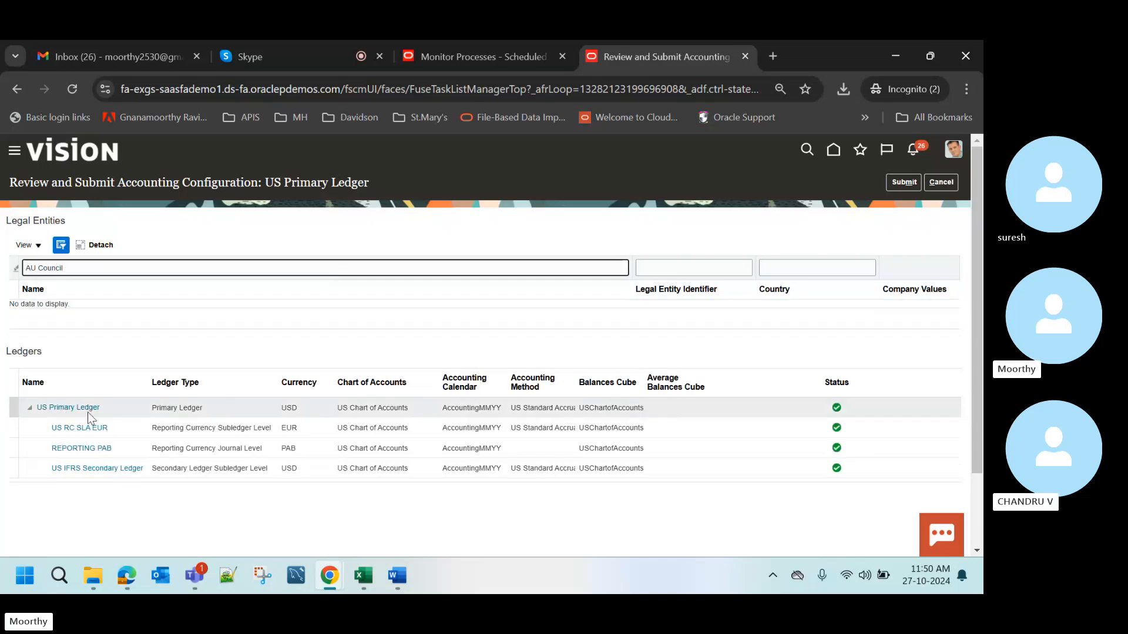
- Collapse the US Primary Ledger row and filter the legal entities by the name US Primary
click(110, 411)
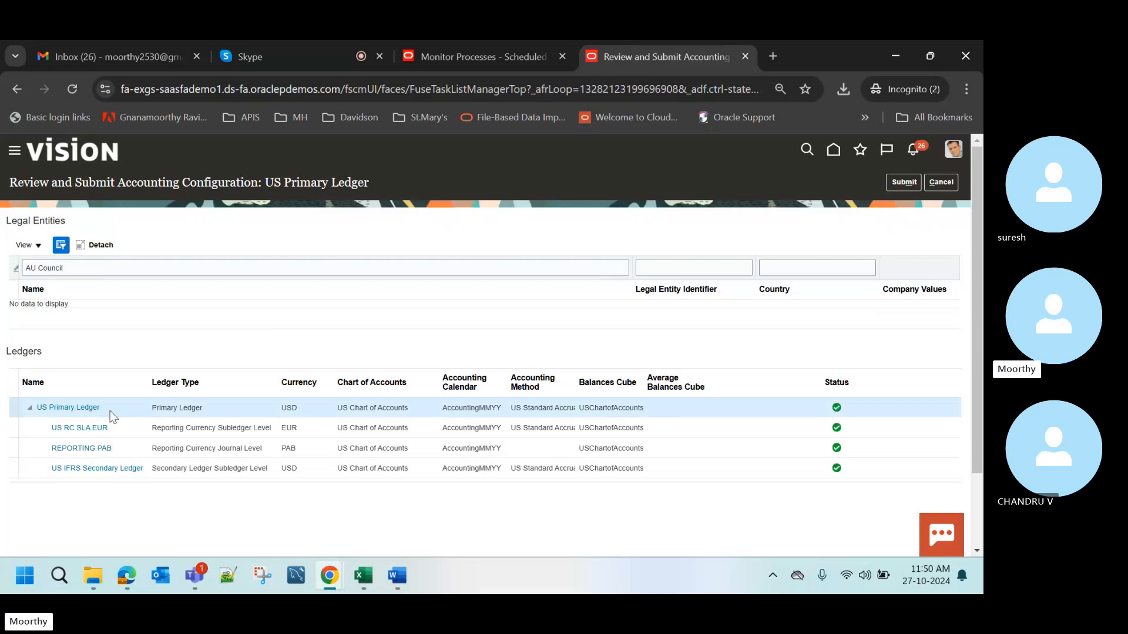
click(29, 408)
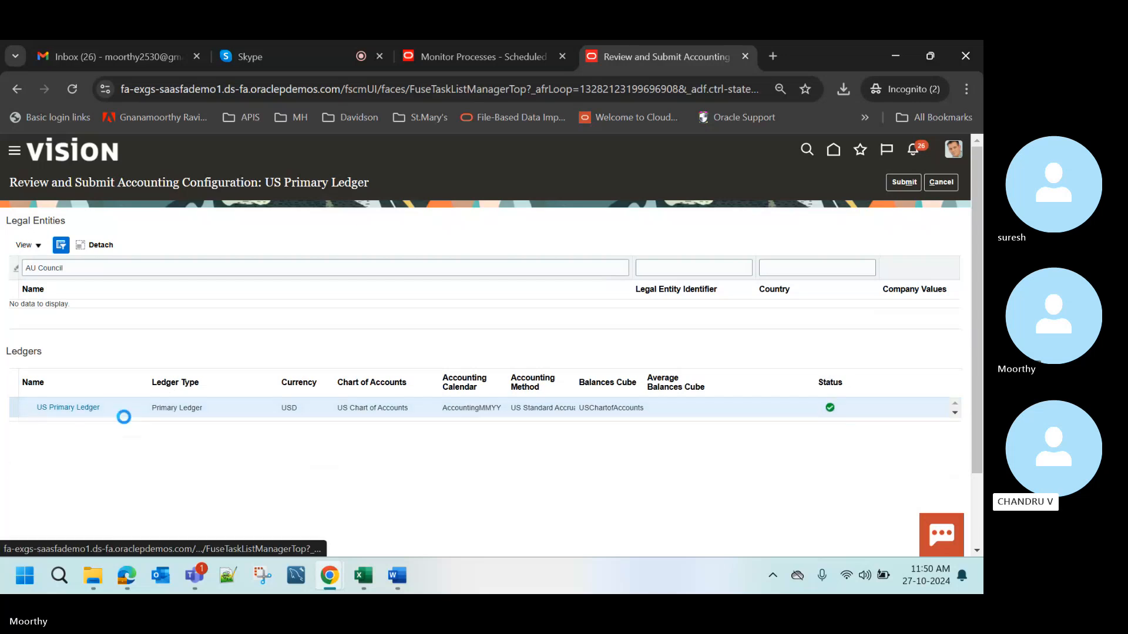
click(181, 271)
drag(181, 272, 26, 275)
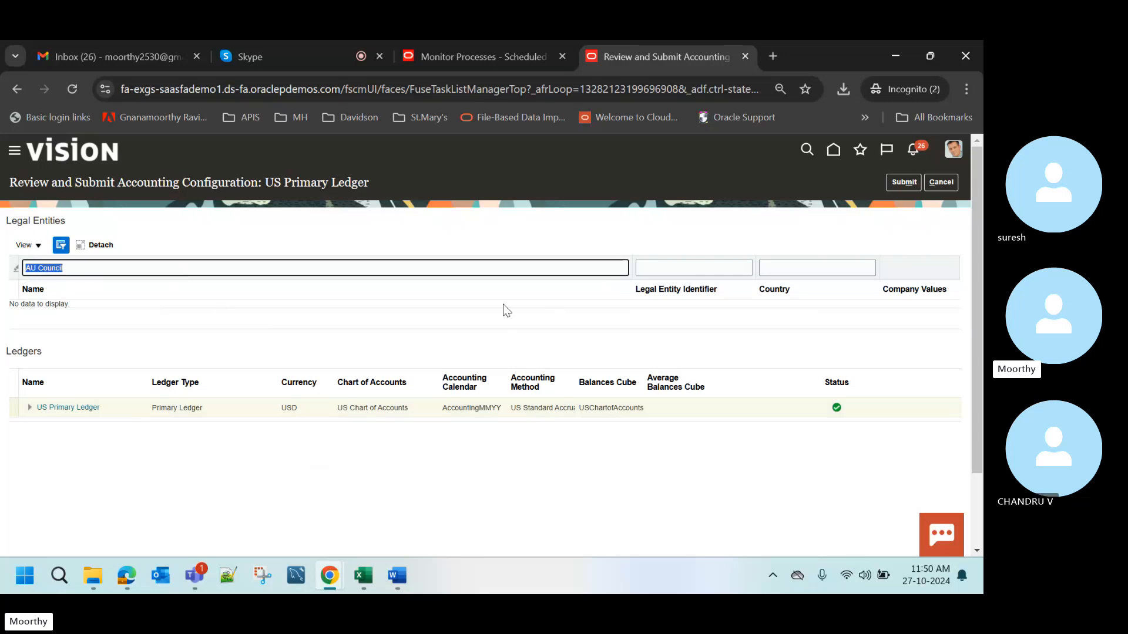
key(BackSpace)
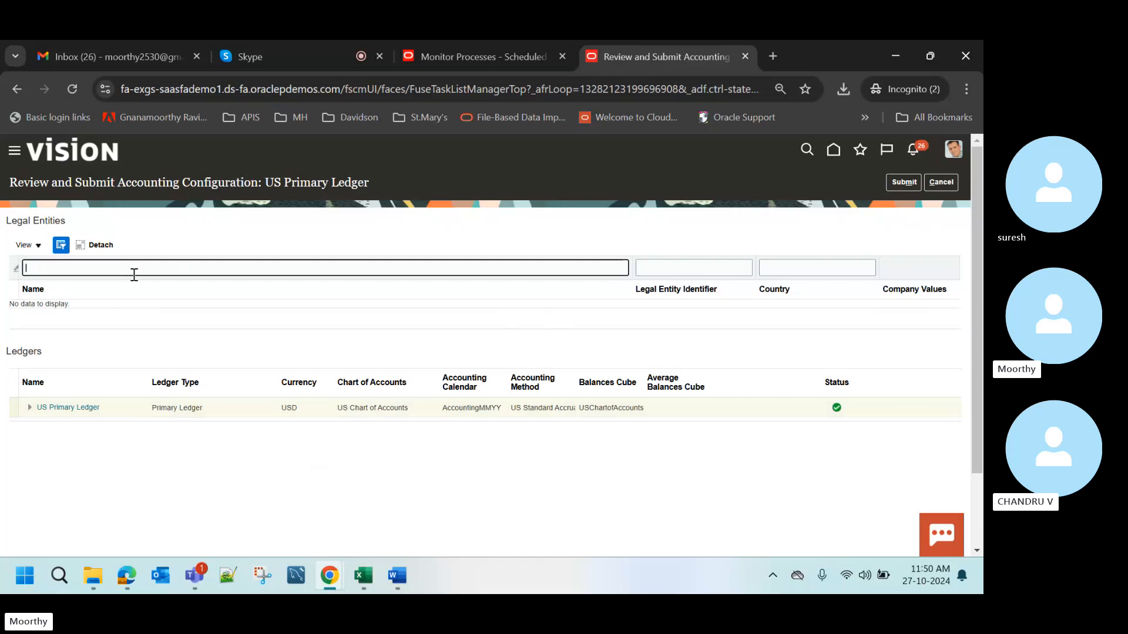
text(US Pl)
text(mary)
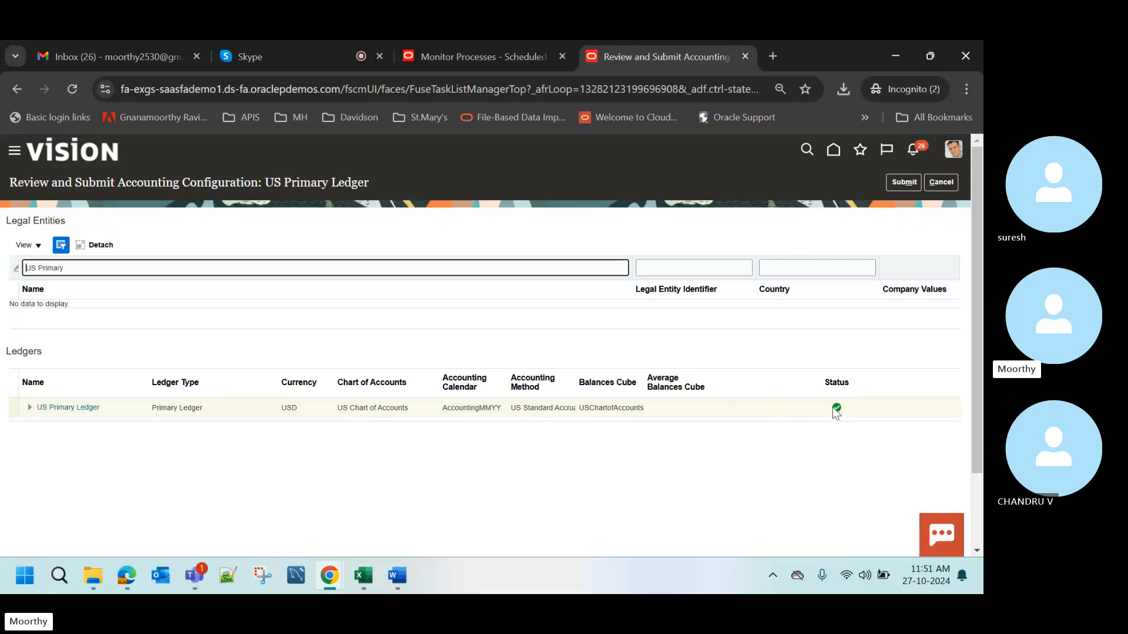
- Cancel the accounting configuration review and switch to the GL SETUP CHECK LIST workbook in Excel
mouse_move(833, 408)
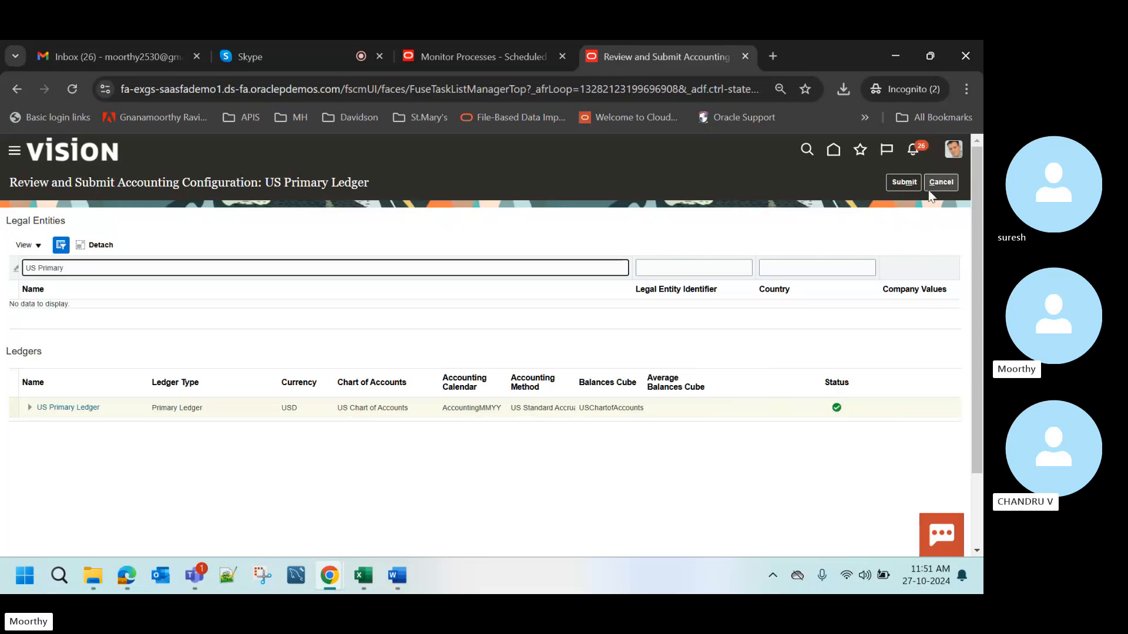
click(941, 183)
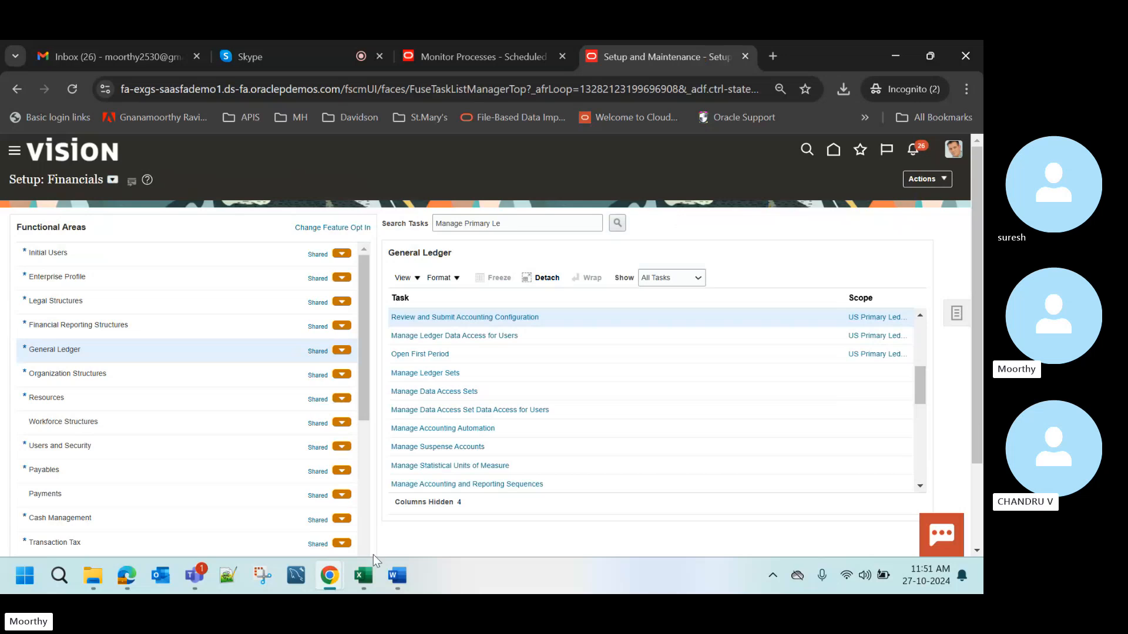
mouse_move(367, 573)
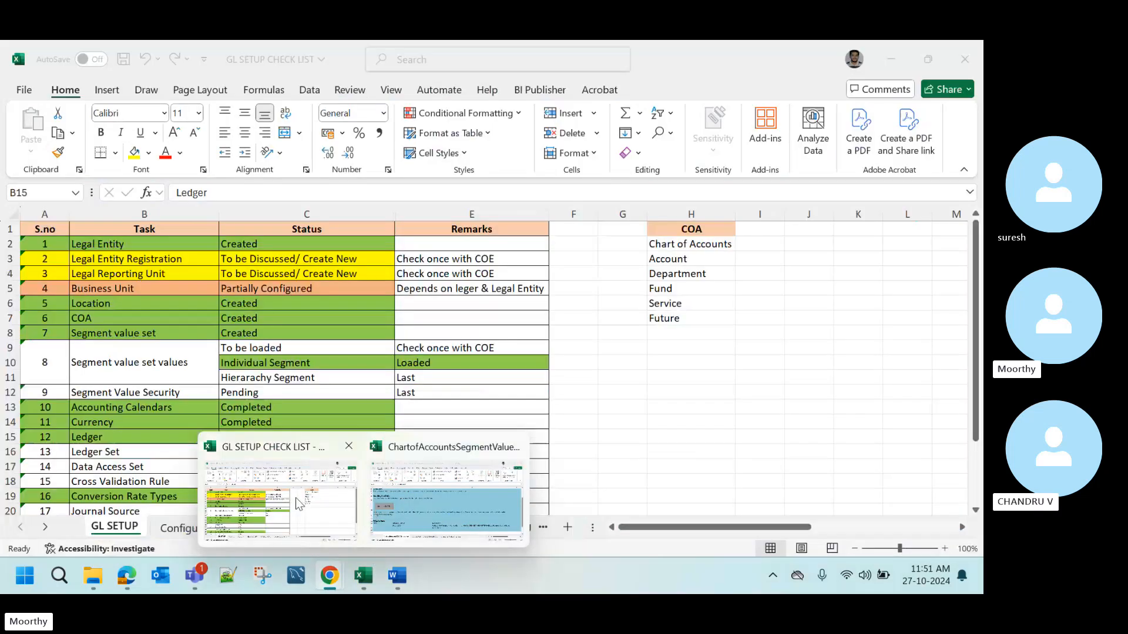
click(295, 498)
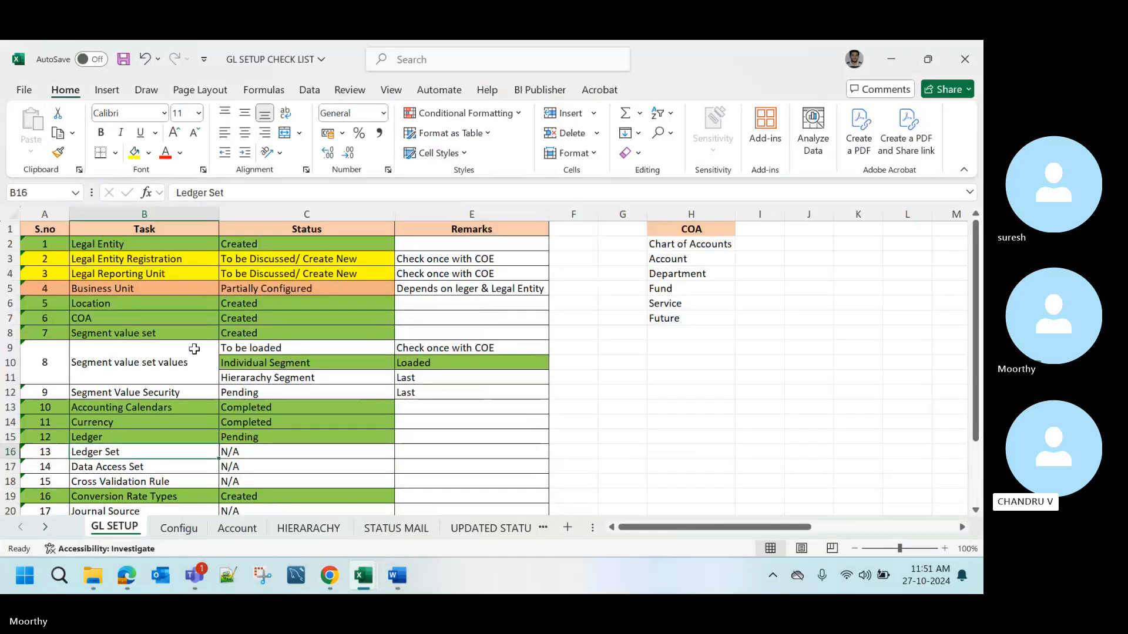
- Examine the setup tasks and their statuses on the GL SETUP sheet, from Ledger up to Legal Entity and at Segment Value Security
key(Up)
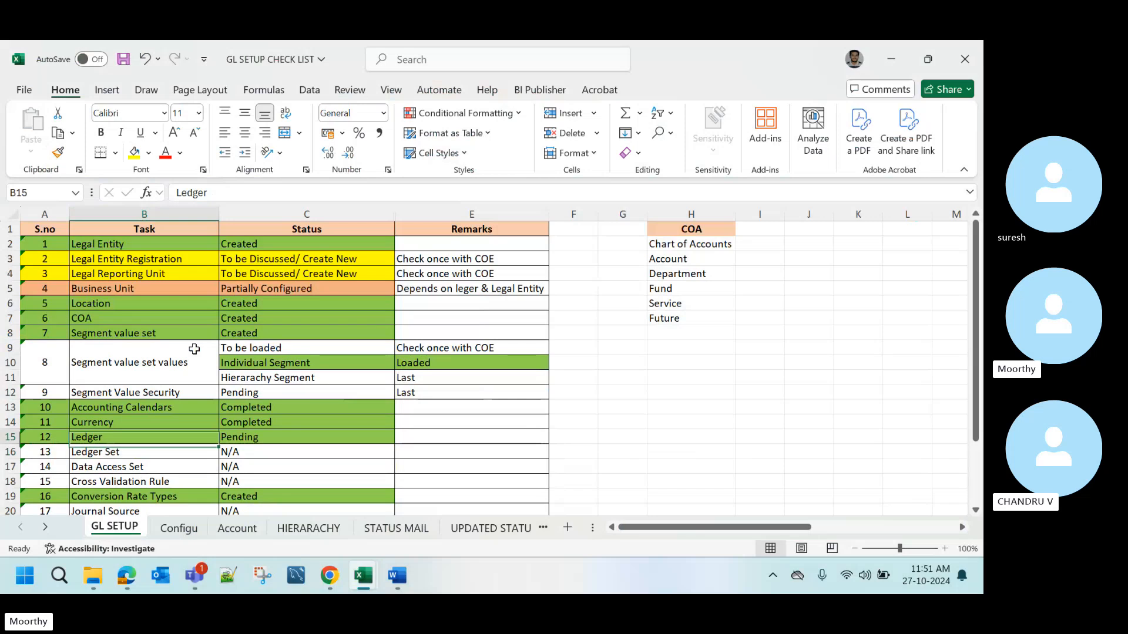
key(Up)
key(Up)
key(Up)
key(Up)
key(Up)
key(Up)
key(Up)
key(Up)
key(Up)
key(Up)
key(Up)
key(Up)
key(Up)
key(Up)
key(Down)
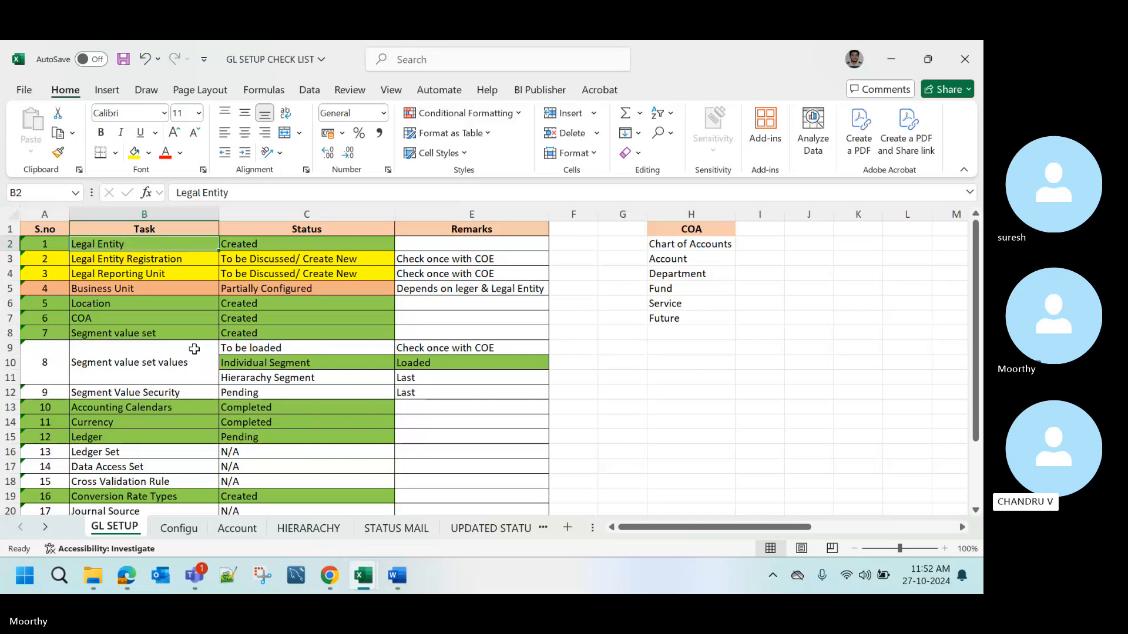
click(237, 388)
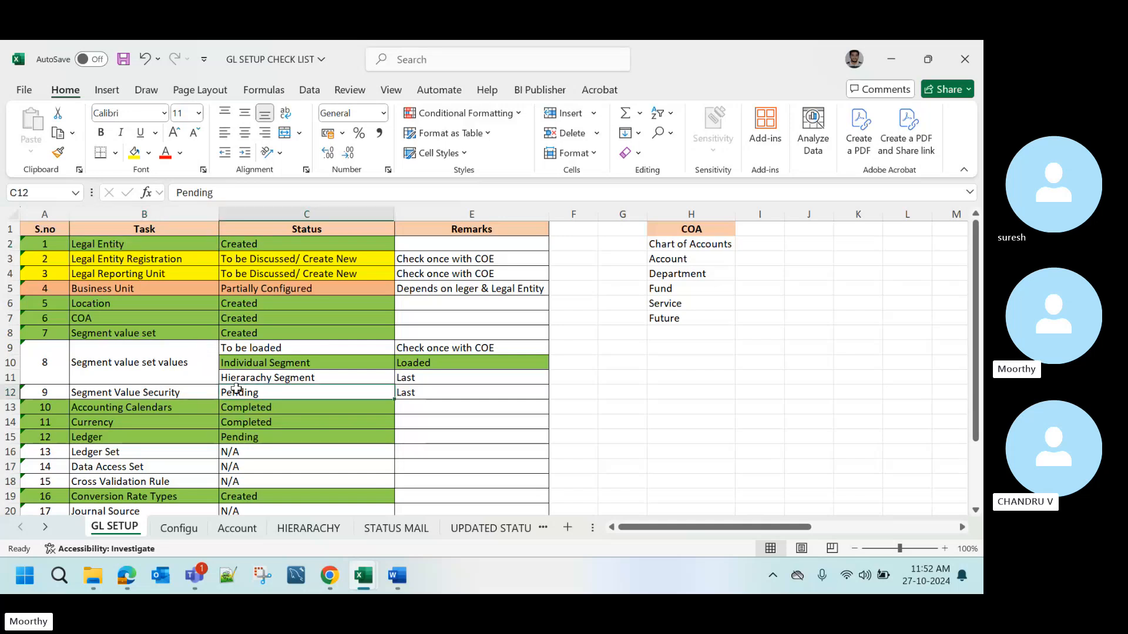
scroll(247, 399, down, 1)
scroll(276, 423, up, 1)
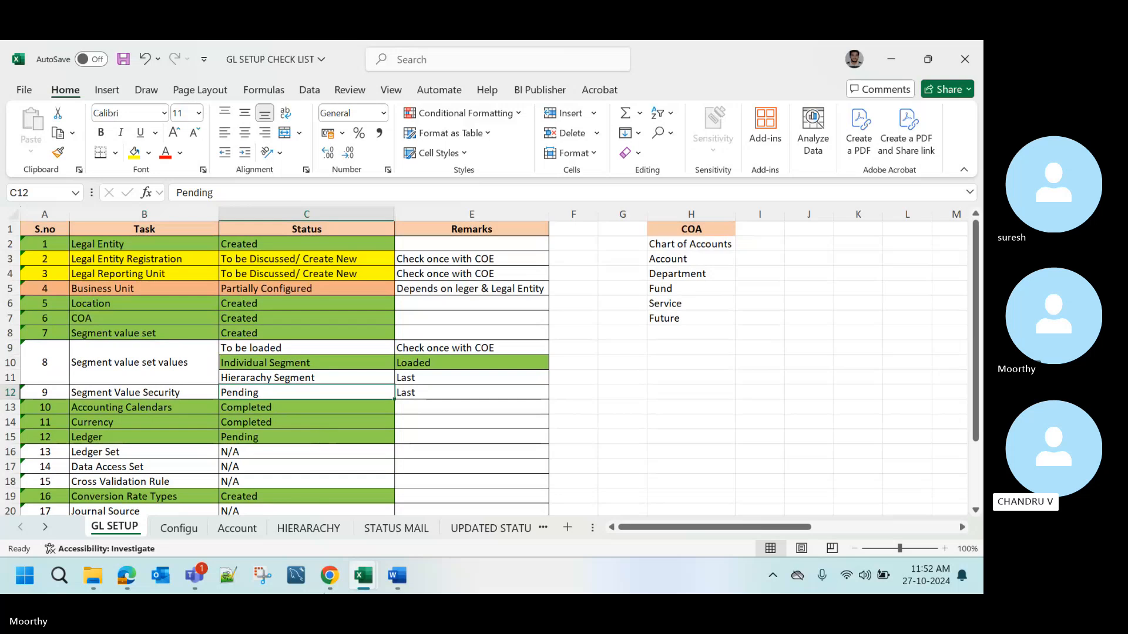
- Switch to the Skype call, dismiss the recording notice, and raise the system volume
mouse_move(329, 577)
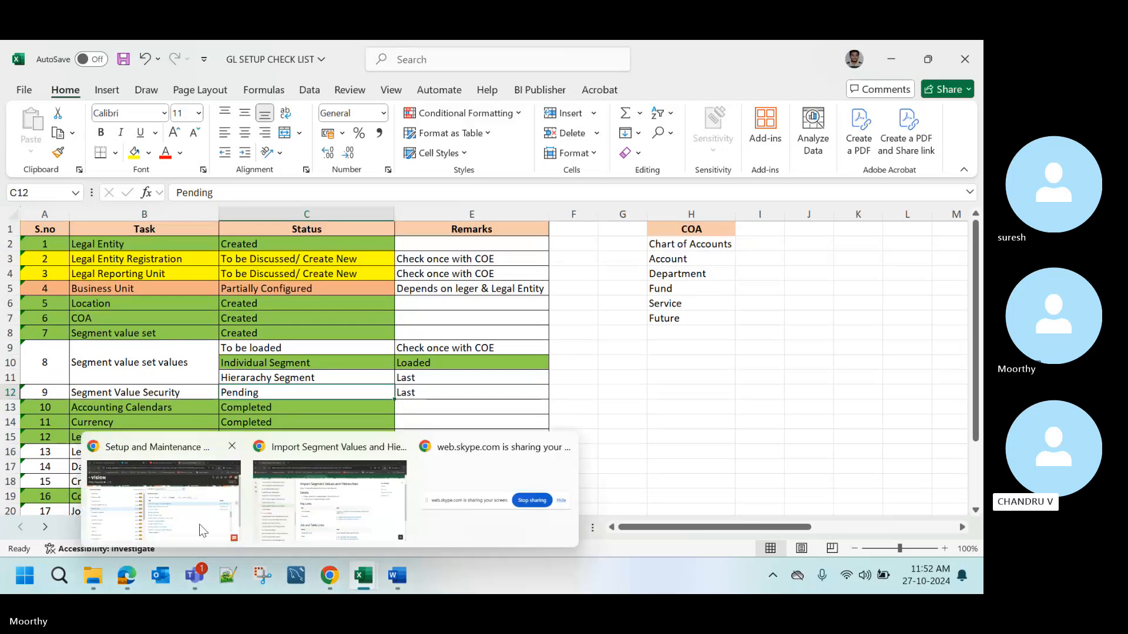
click(199, 524)
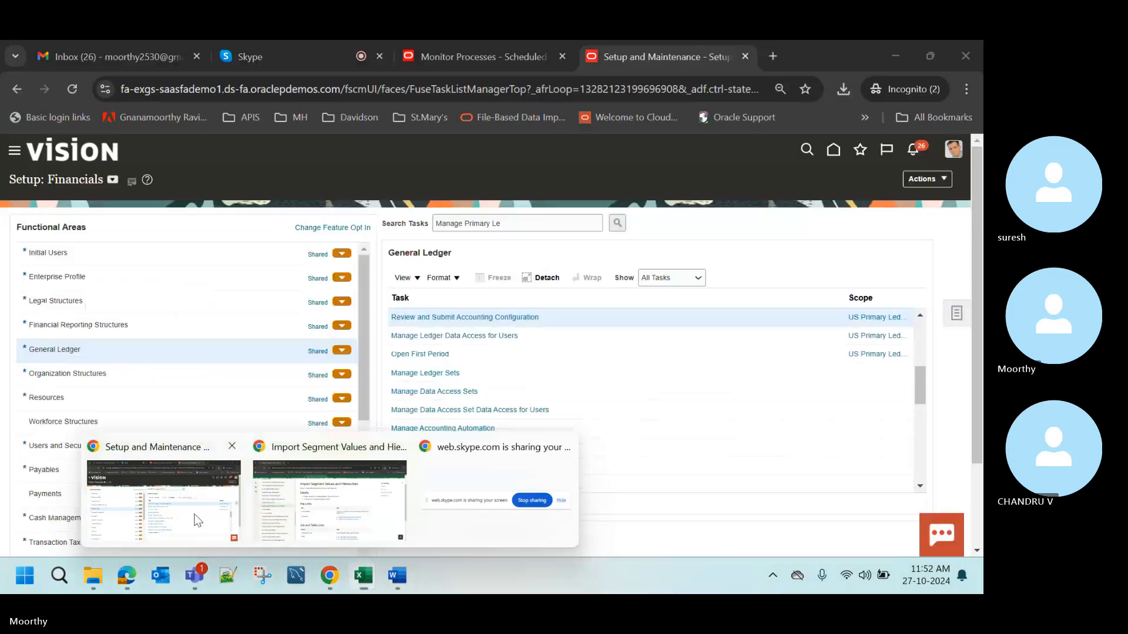
click(287, 63)
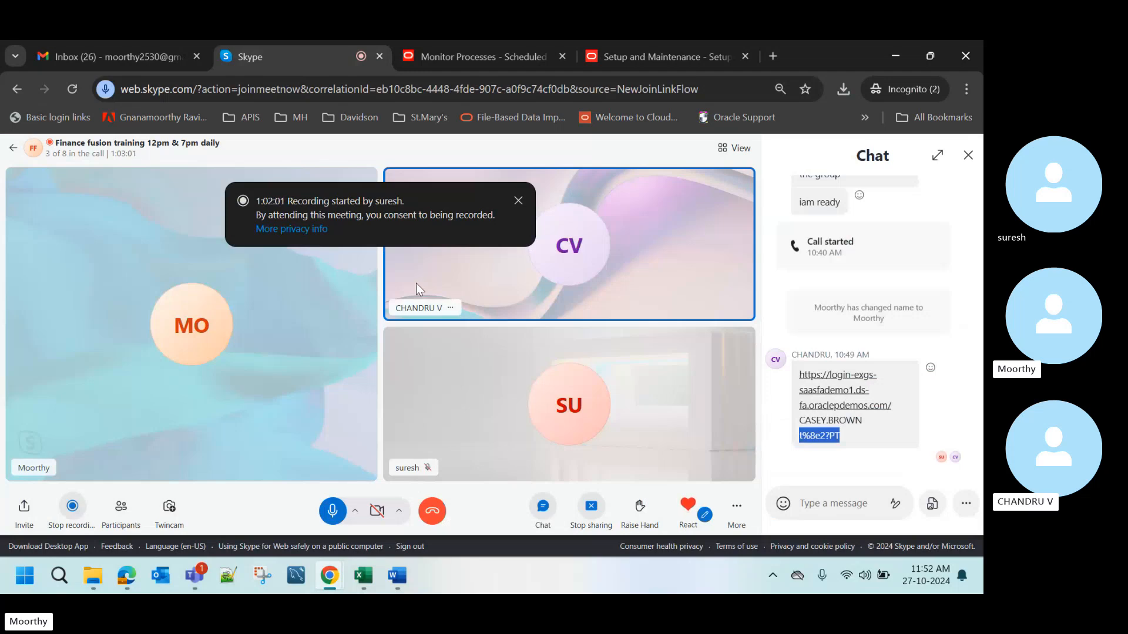
click(518, 202)
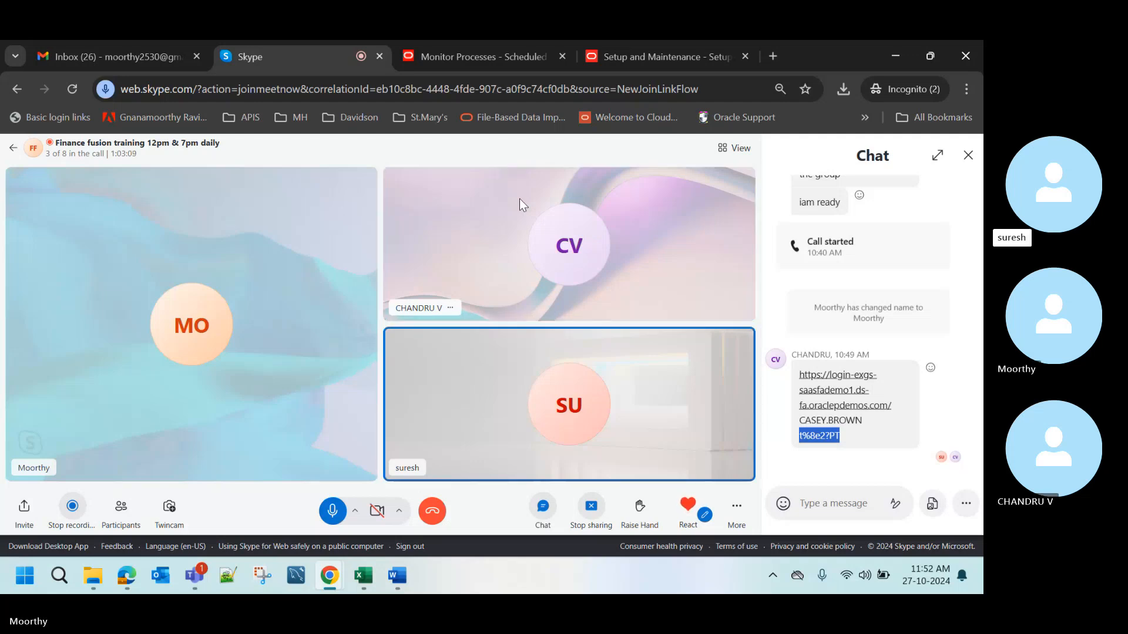
key(XF86AudioRaiseVolume)
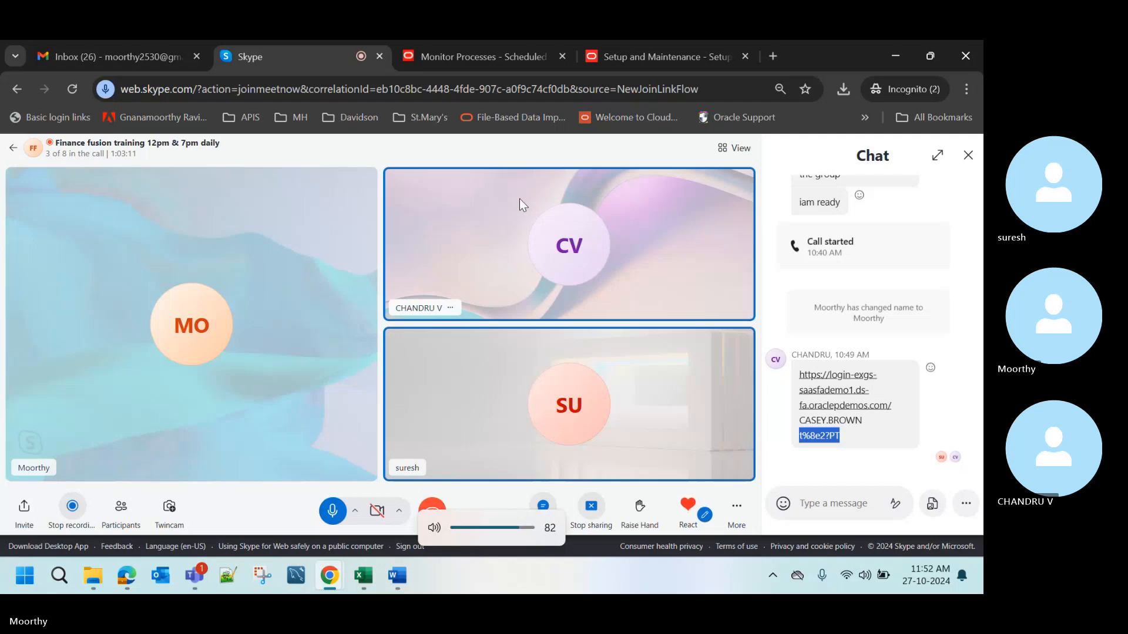
key(XF86AudioRaiseVolume)
key(XF86AudioRaiseVolume)
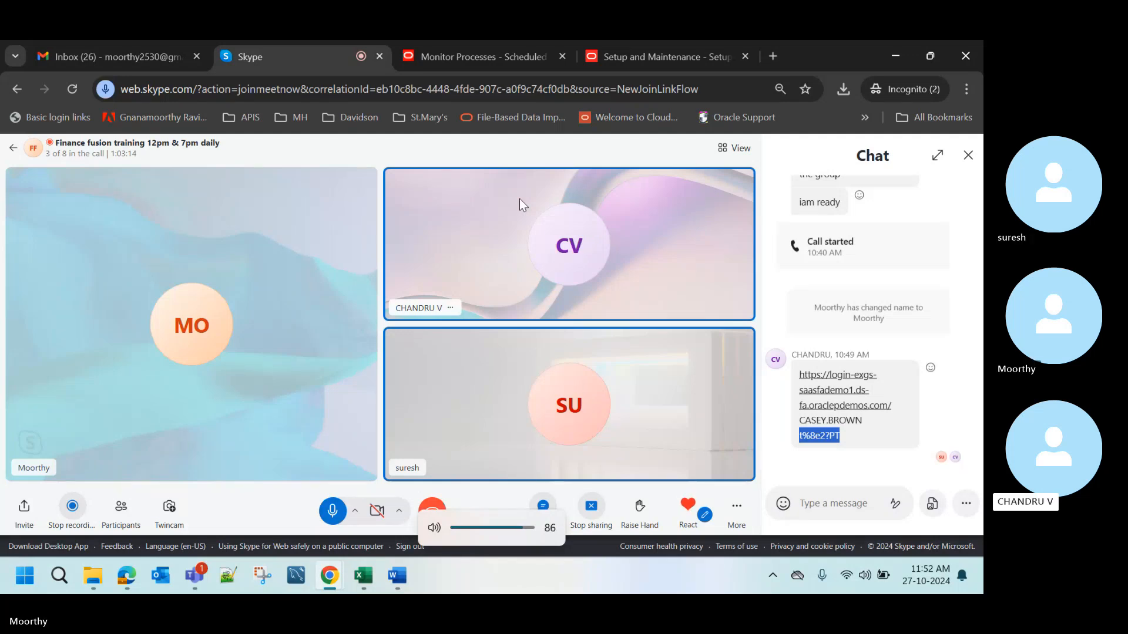
key(XF86AudioRaiseVolume)
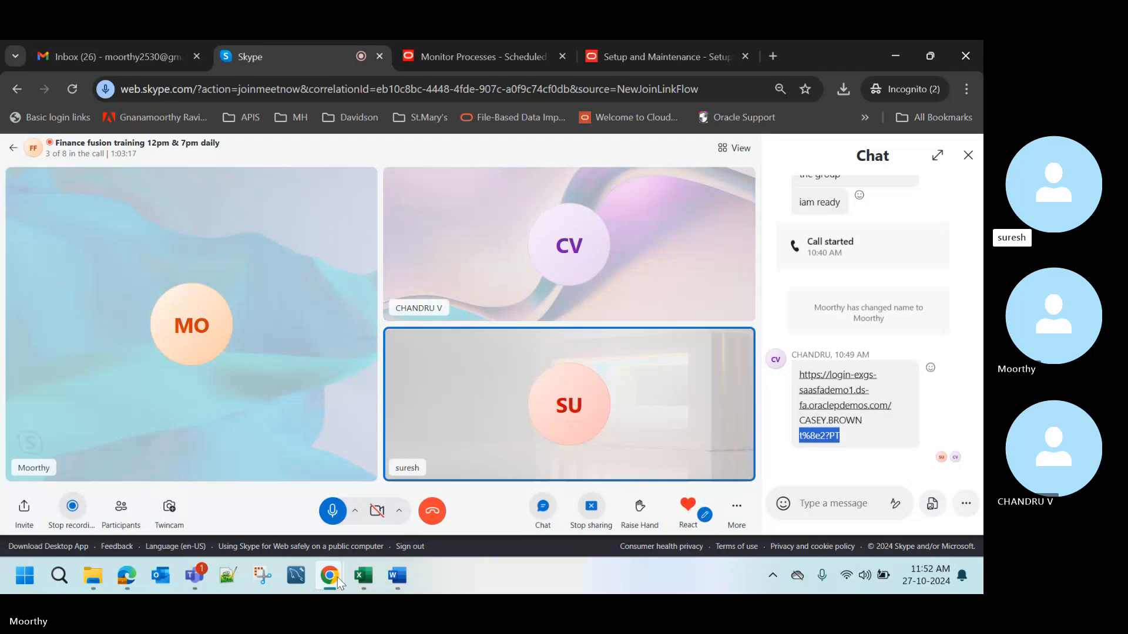
- Return to the GL SETUP CHECK LIST workbook and examine the remaining tasks down to Intercompany Balancing Rules
mouse_move(364, 577)
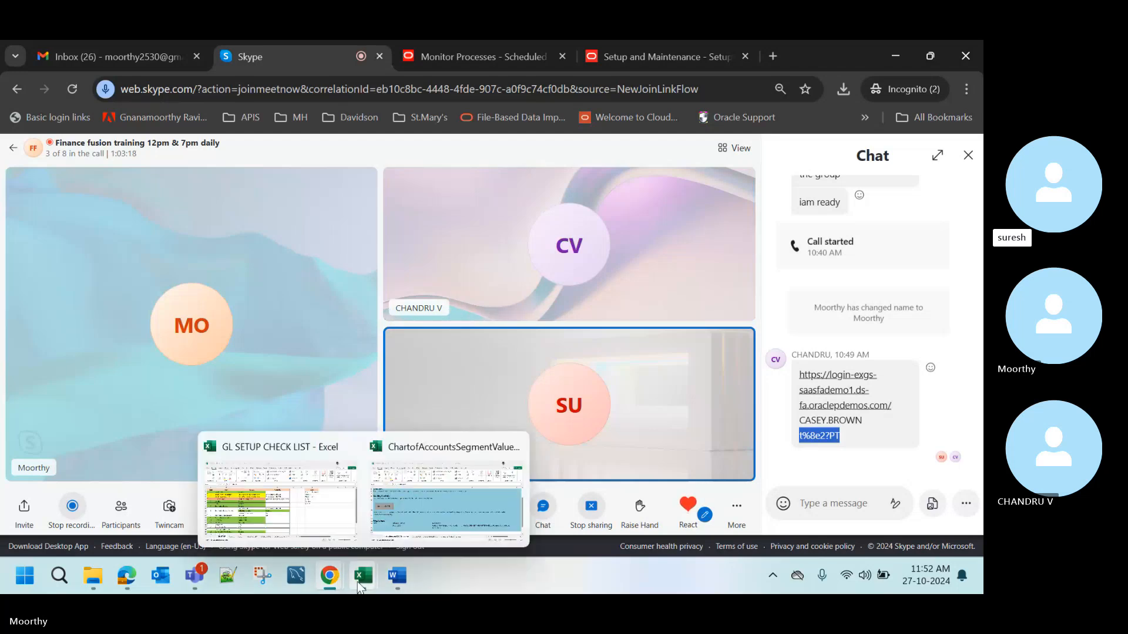
click(312, 507)
scroll(225, 450, down, 1)
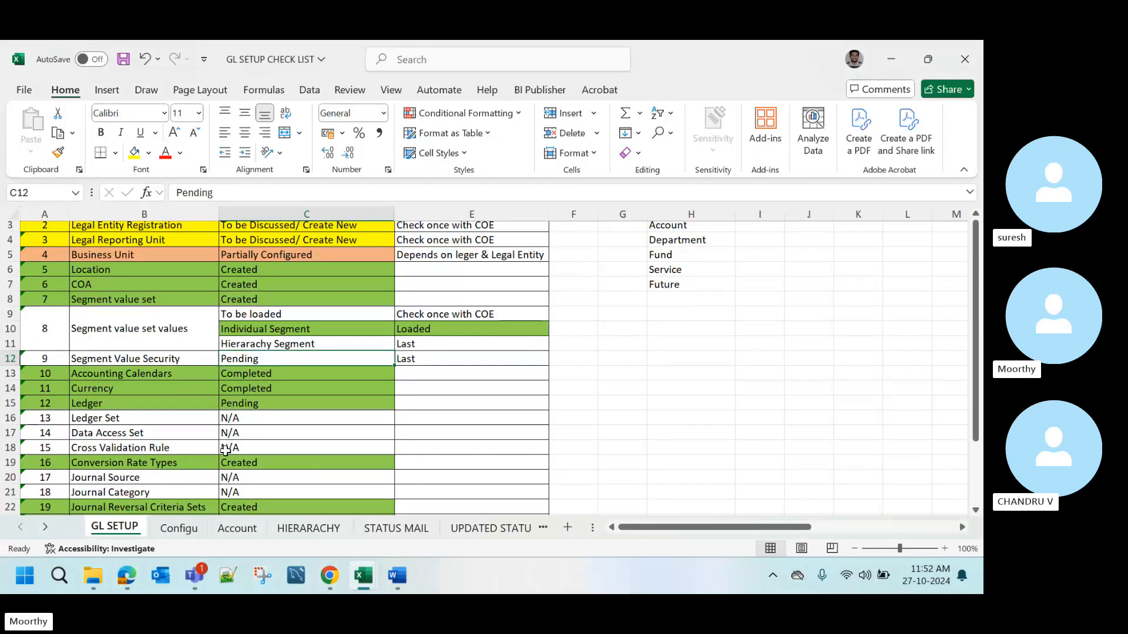
scroll(225, 450, down, 2)
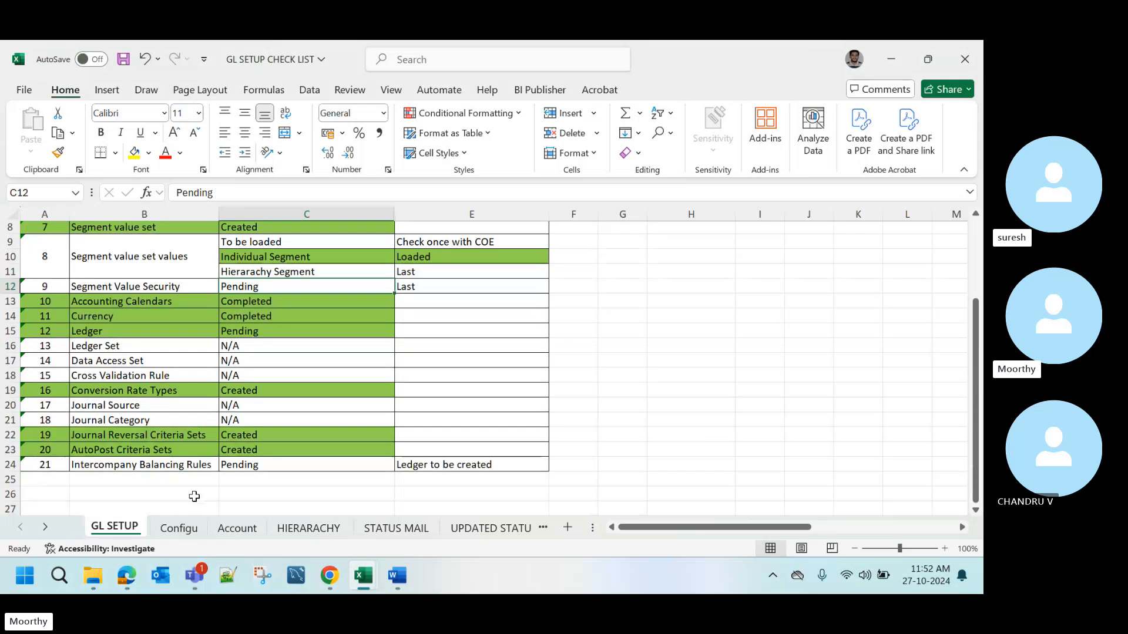
- Examine the General Ledger points to be discussed with COE on the Configu sheet, going up to the first Ledgers entry
click(196, 527)
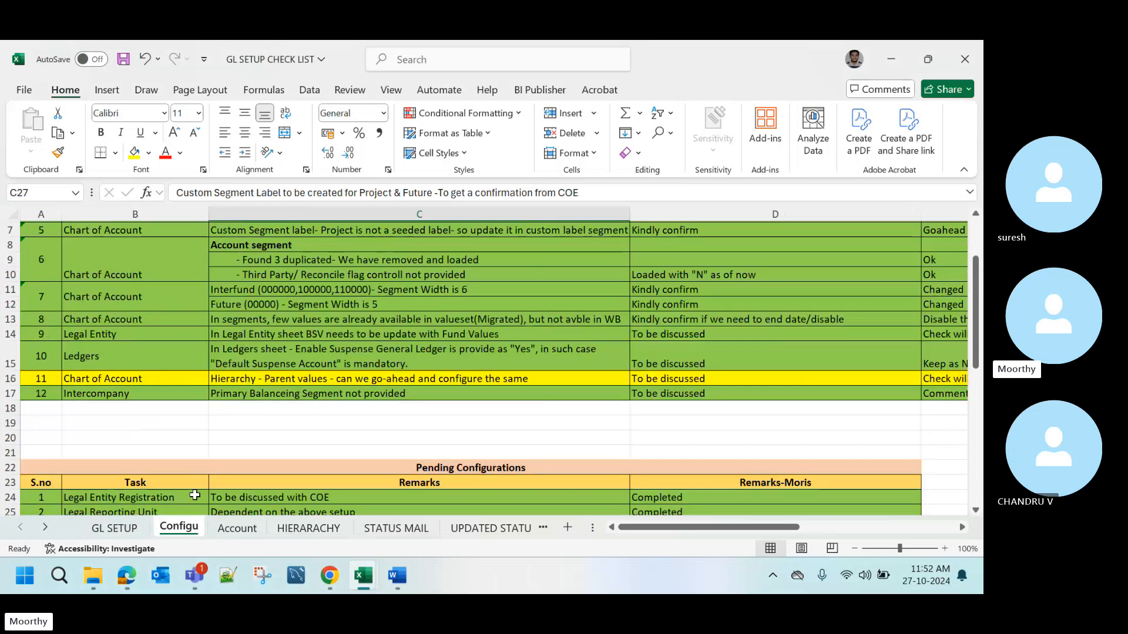
scroll(195, 496, up, 2)
click(197, 329)
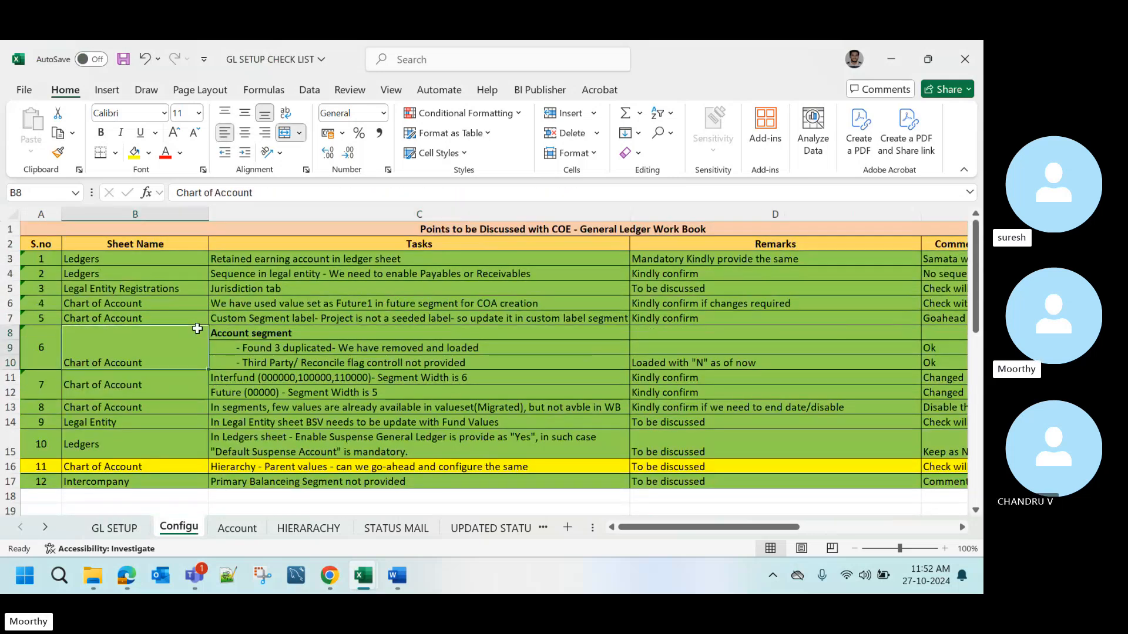
key(Up)
key(Up)
key(Up)
key(Up)
key(Up)
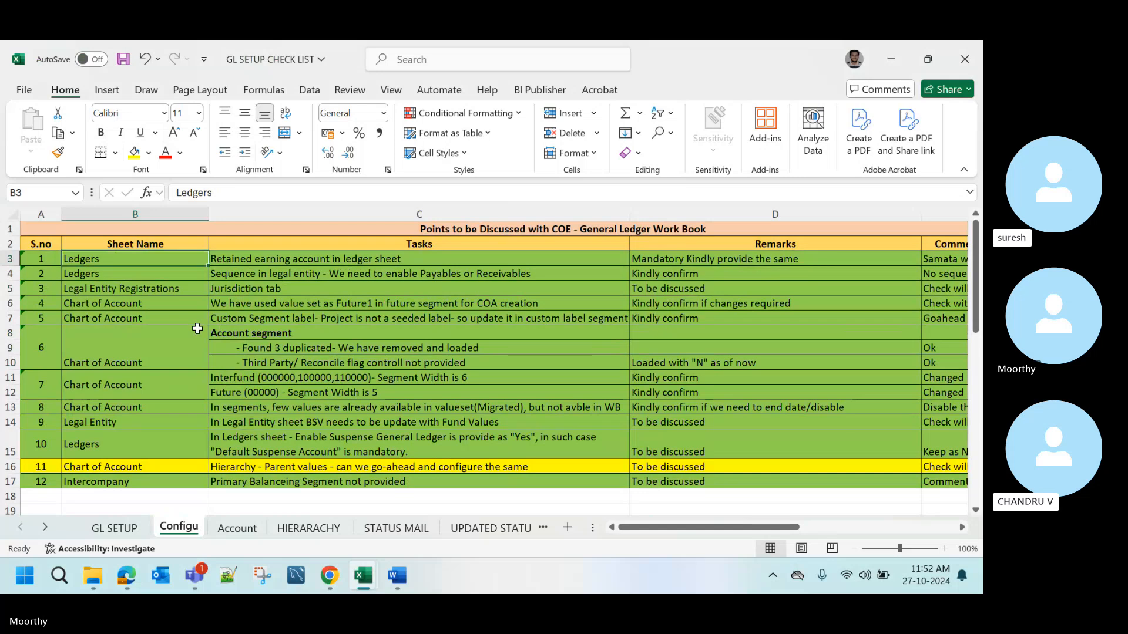
key(Up)
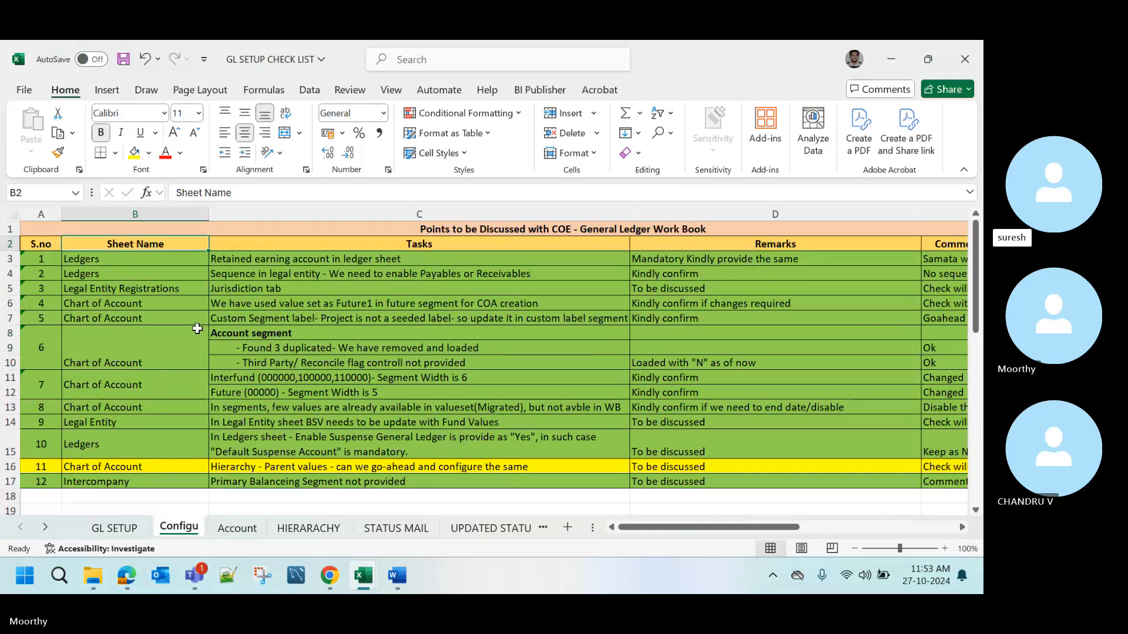
key(Down)
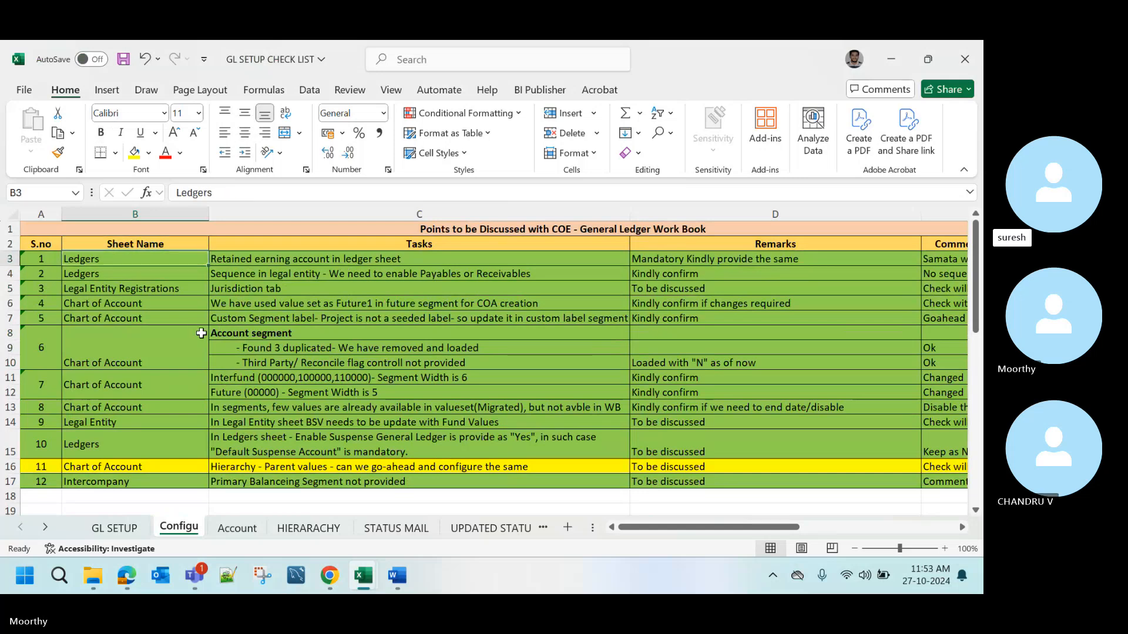
- Compare the GL SETUP and Configu sheets, ending on GL SETUP
click(131, 531)
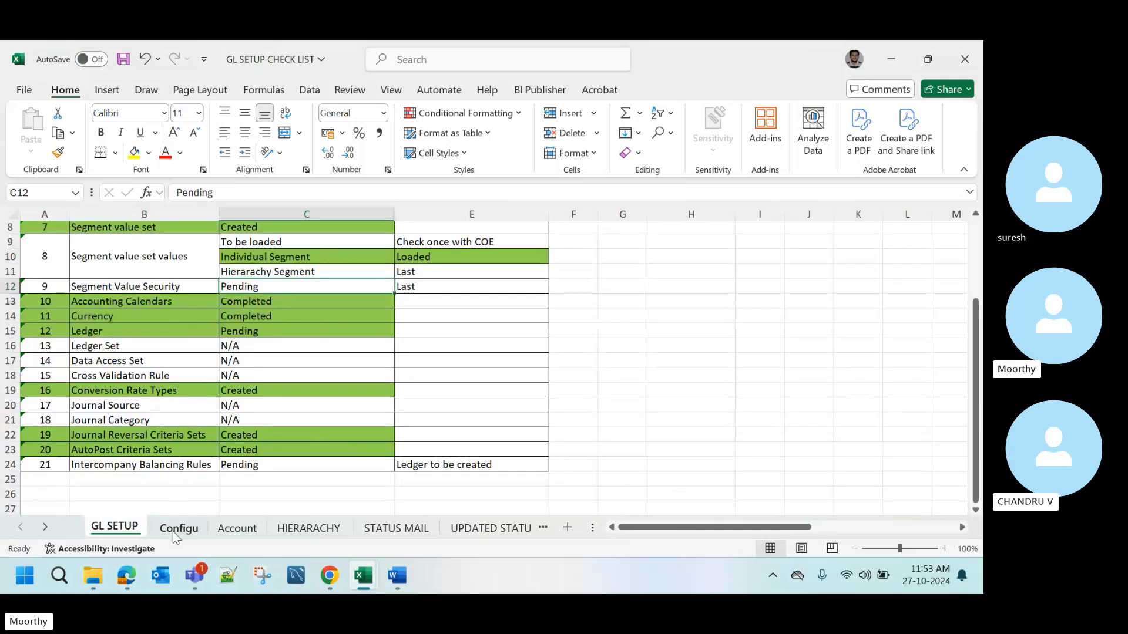
click(174, 534)
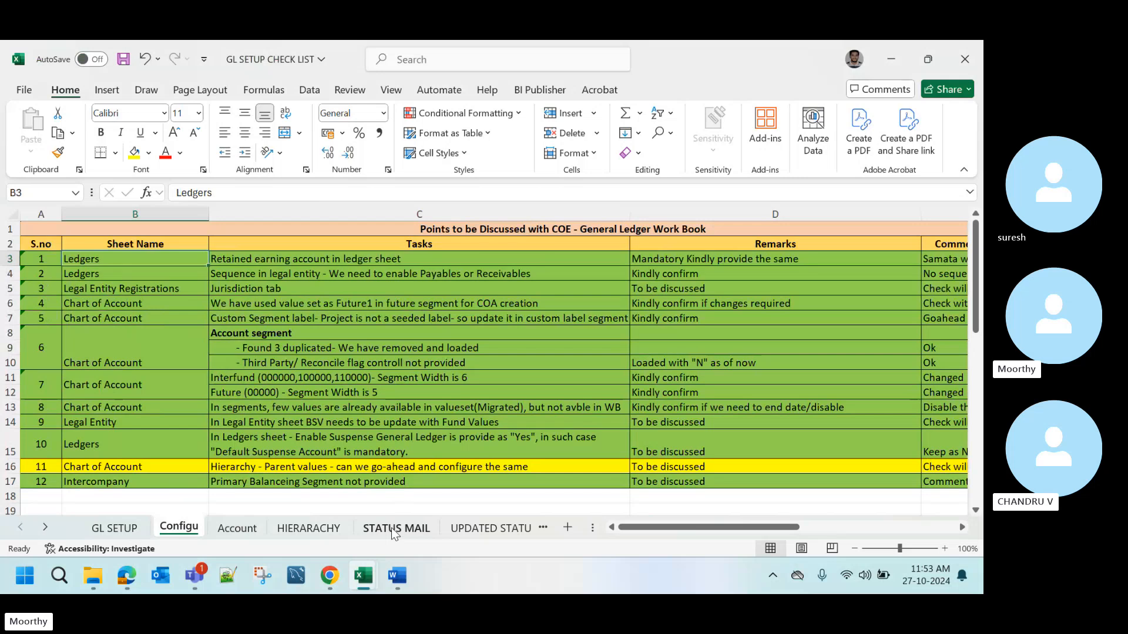
click(114, 529)
- Switch to the Skype call and open the options for stopping the screen share
mouse_move(330, 579)
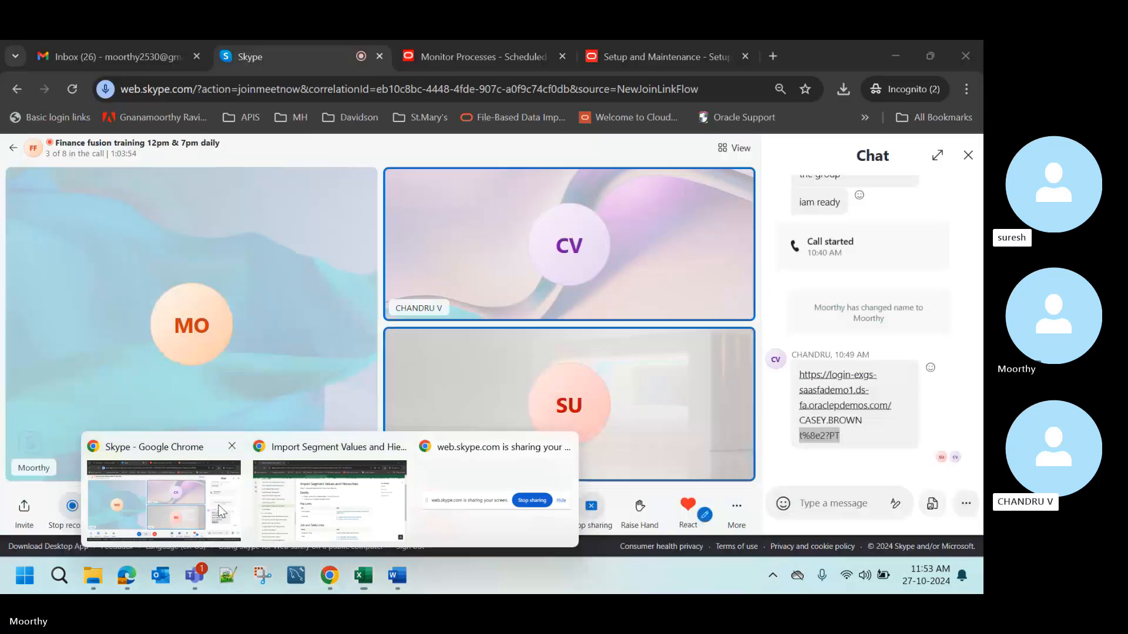
click(176, 502)
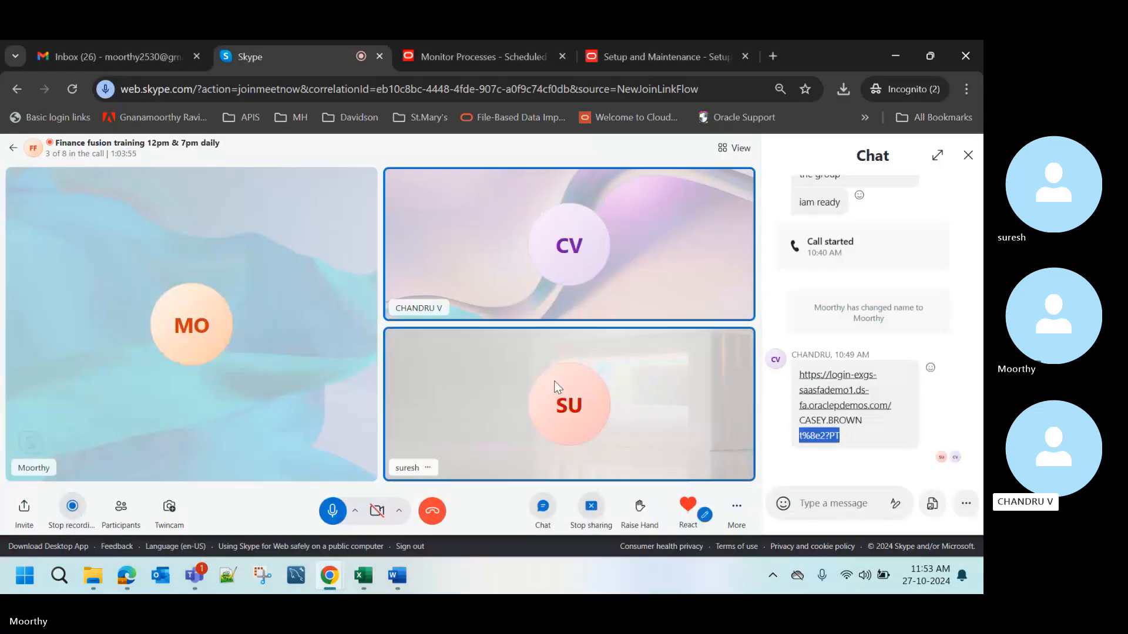
click(593, 511)
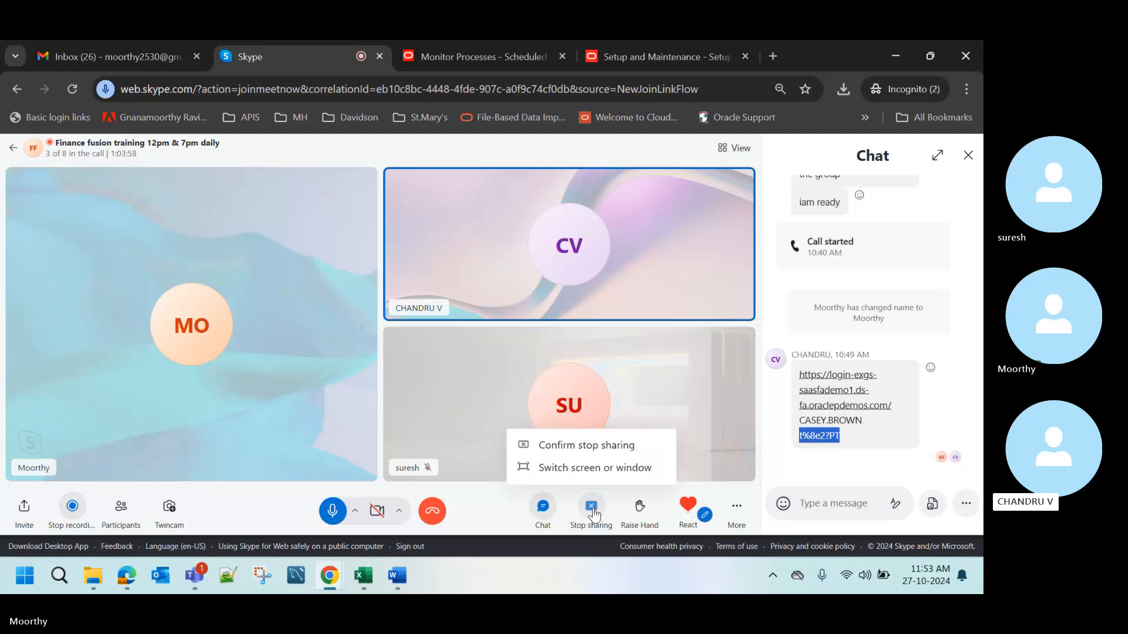
- Return to the Excel checklist and examine the Pending Configurations and Steps: To follow sections on the Configu sheet
key(alt+Tab)
click(180, 528)
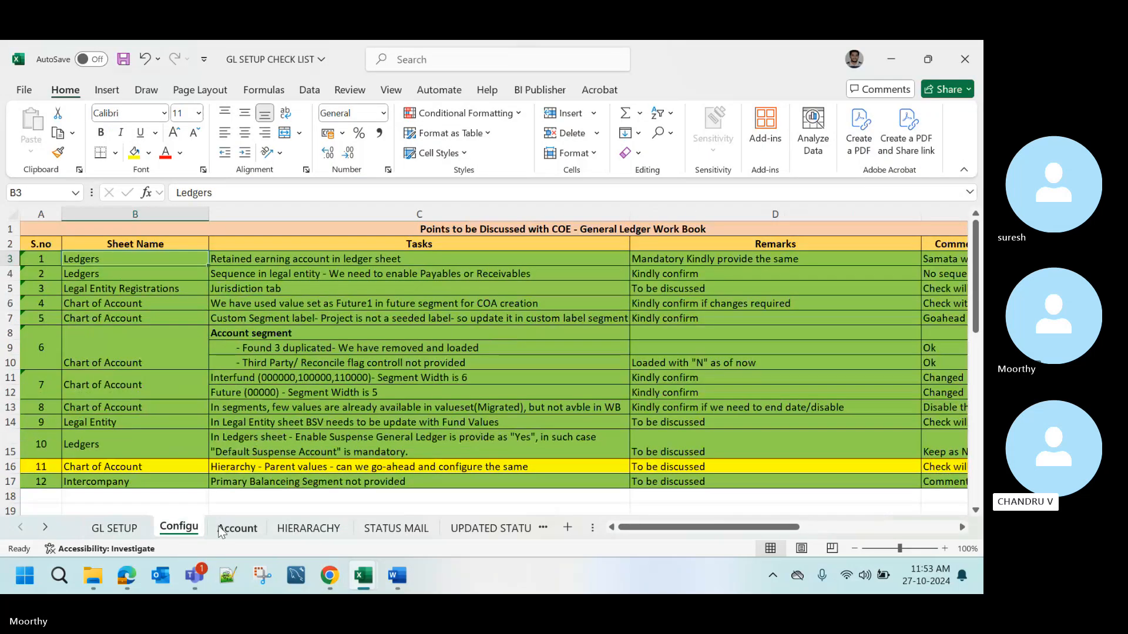
scroll(316, 451, down, 3)
scroll(315, 451, down, 4)
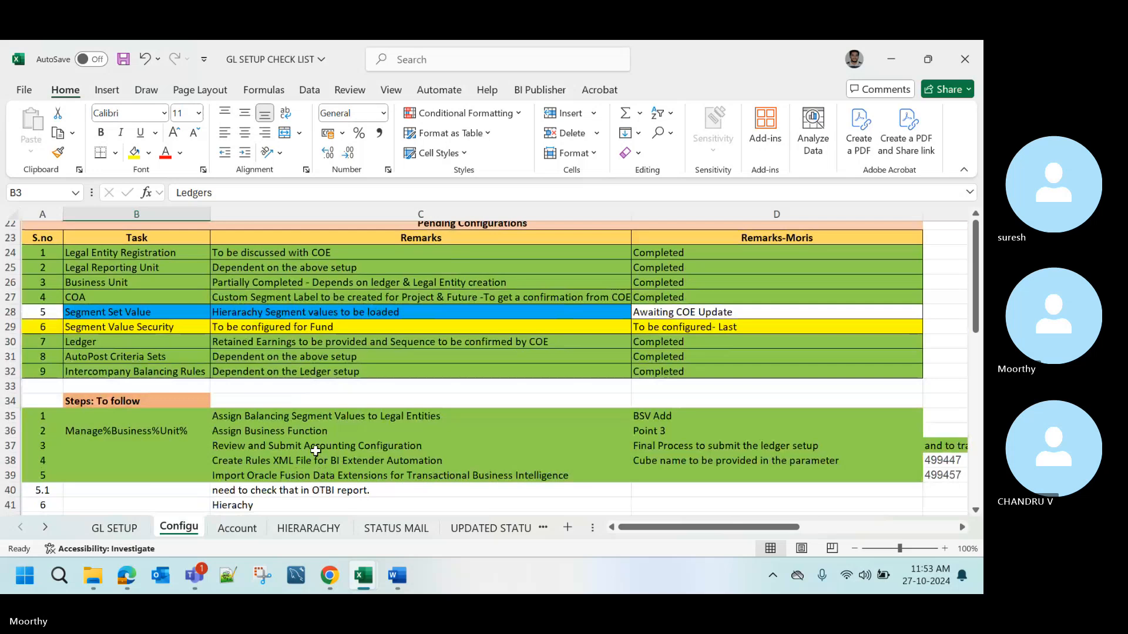
- Look over the HIERARACHY and STATUS MAIL sheets and the module agenda sheets from GL through EXP
scroll(316, 452, up, 1)
scroll(315, 452, up, 2)
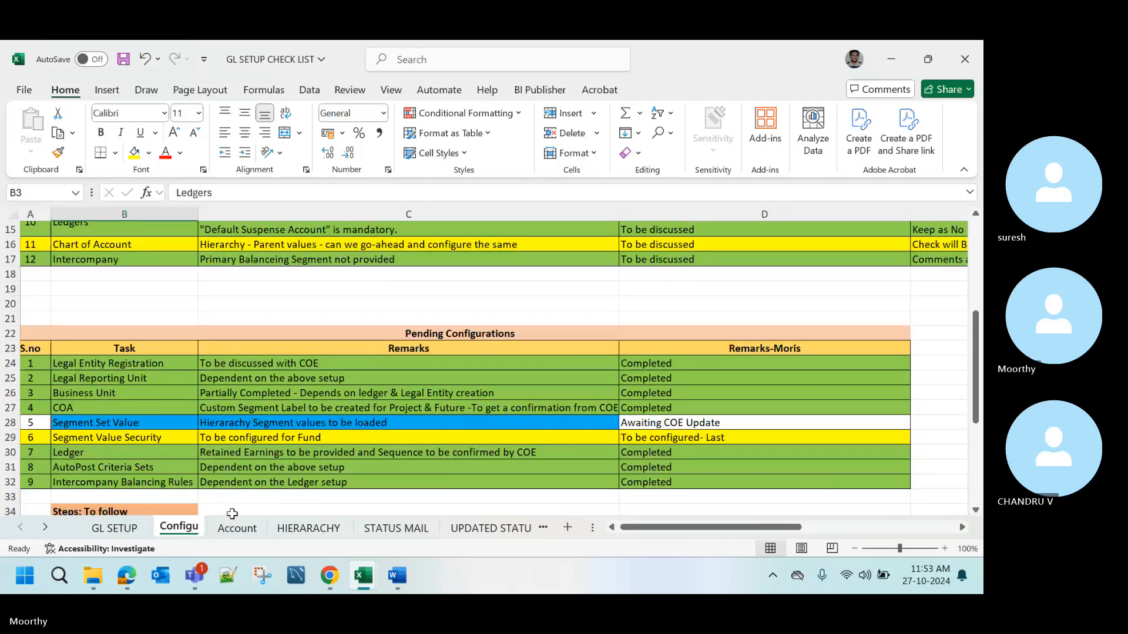
click(308, 528)
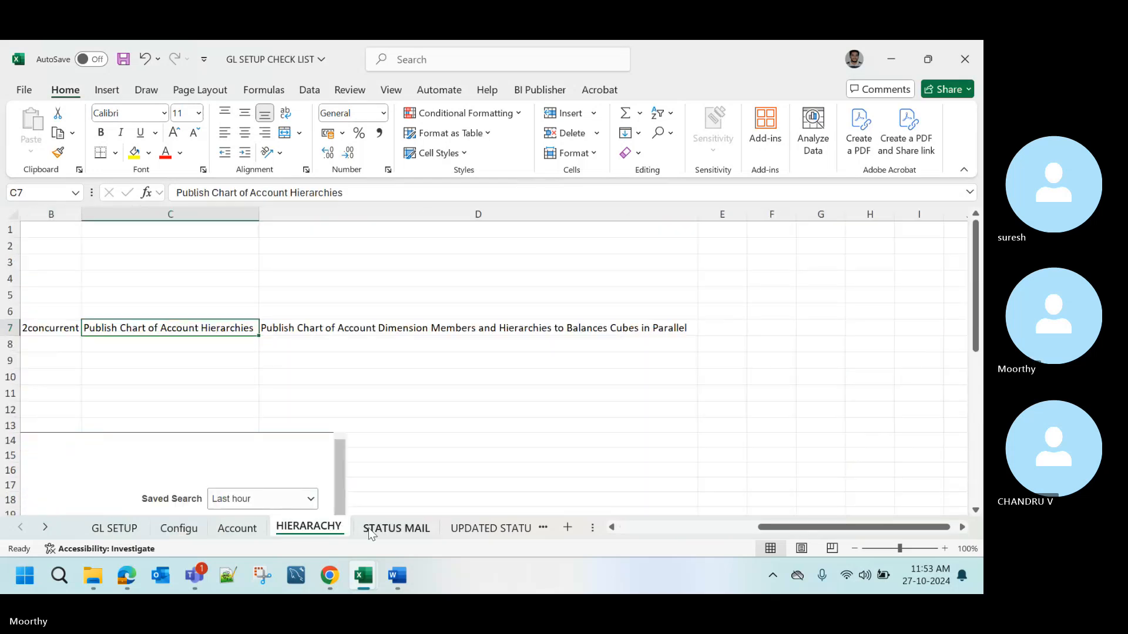
click(371, 530)
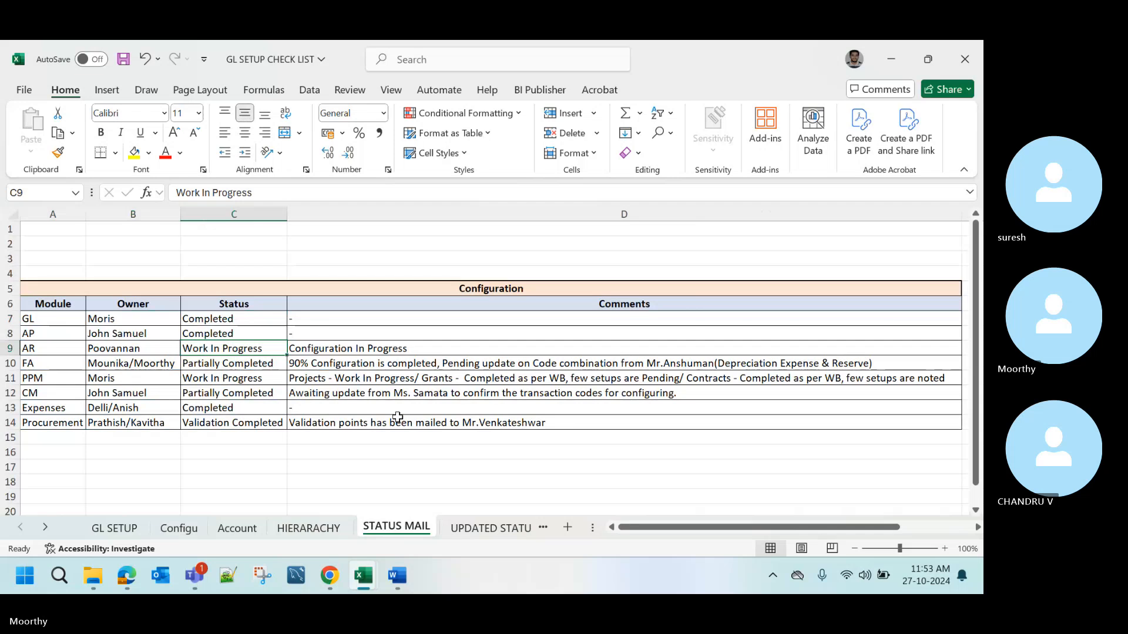
key(Left)
key(Left)
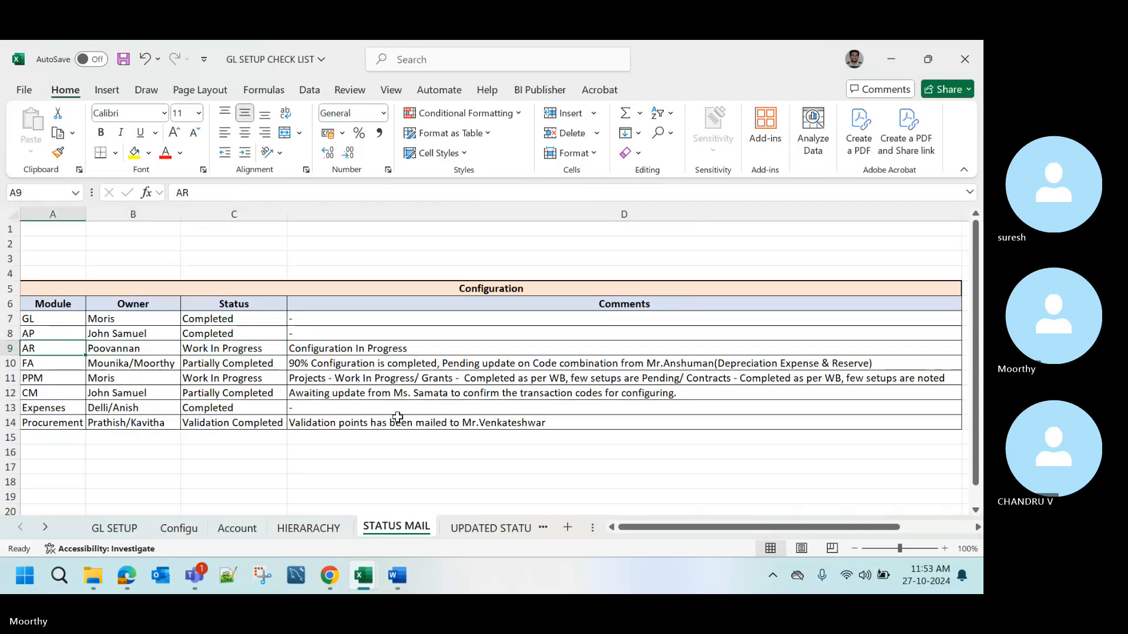
click(482, 527)
click(495, 529)
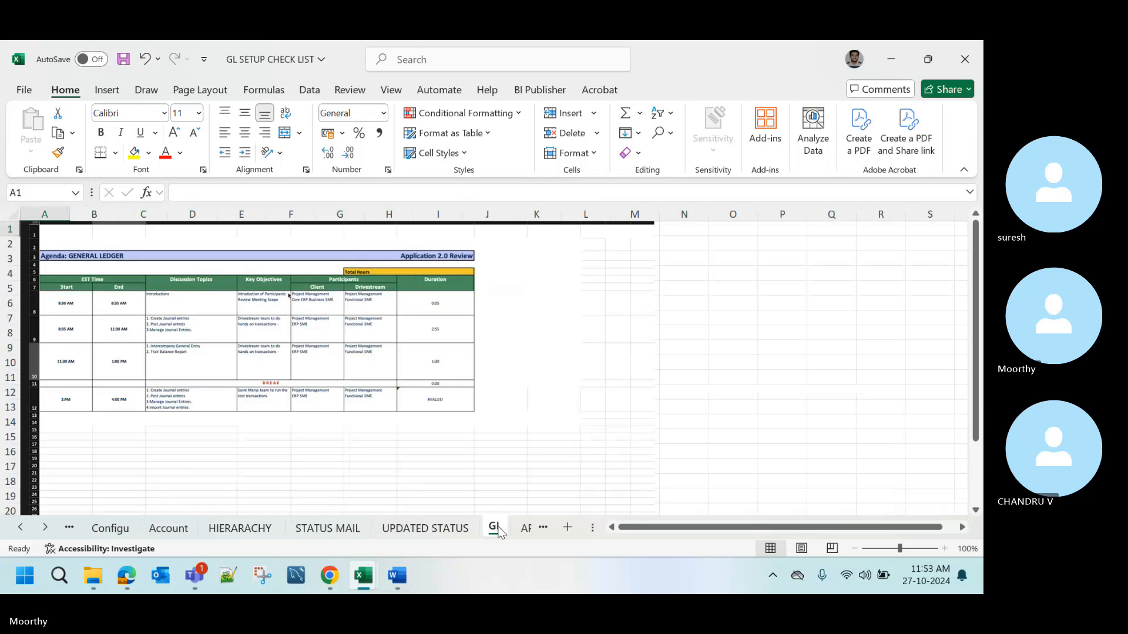
click(518, 531)
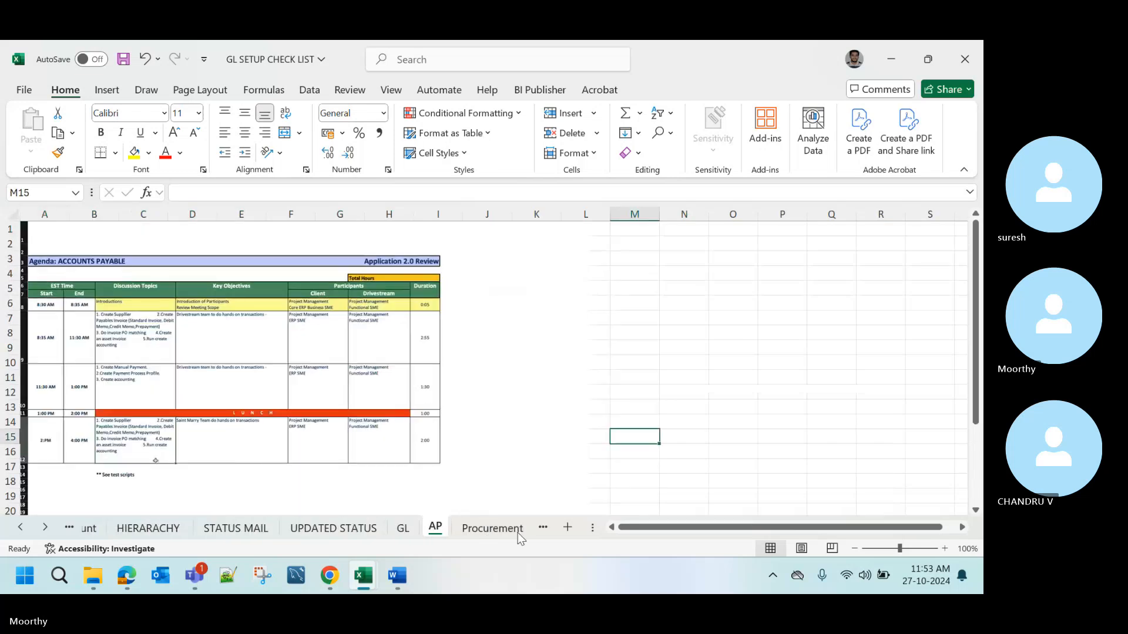
click(520, 531)
click(522, 530)
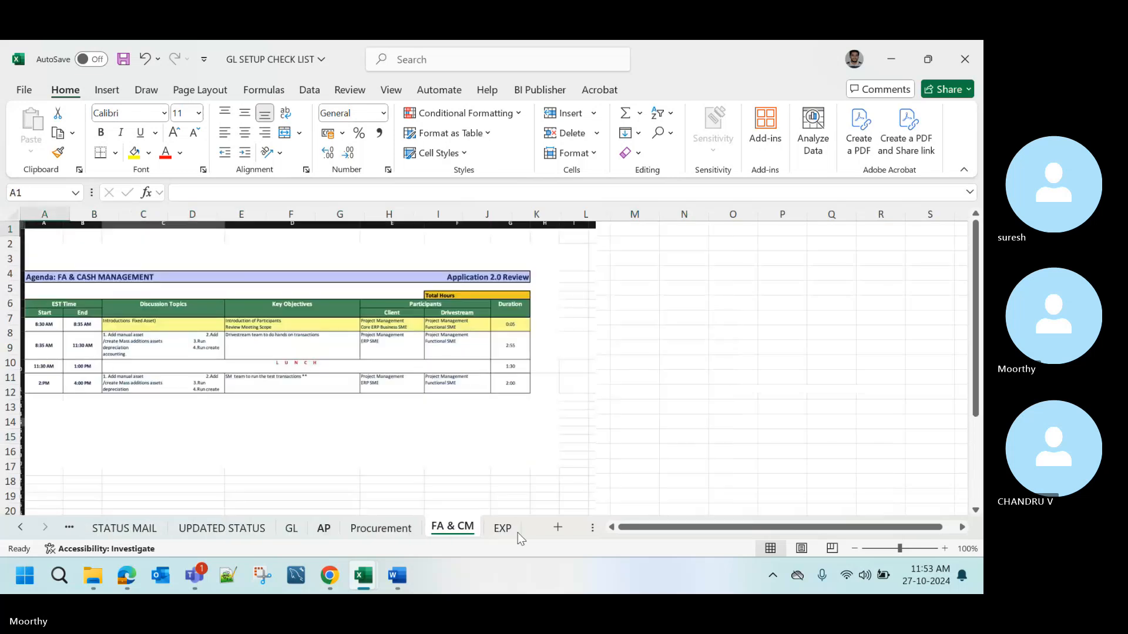
click(504, 530)
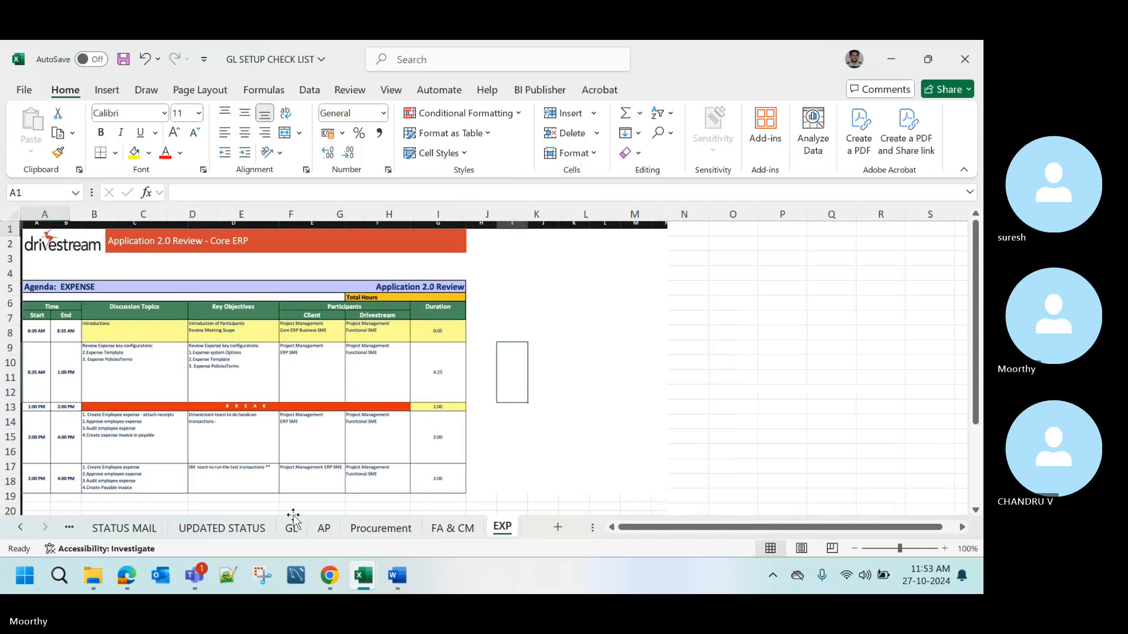
- Delete the entire configuration status table from the UPDATED STATUS sheet
click(247, 528)
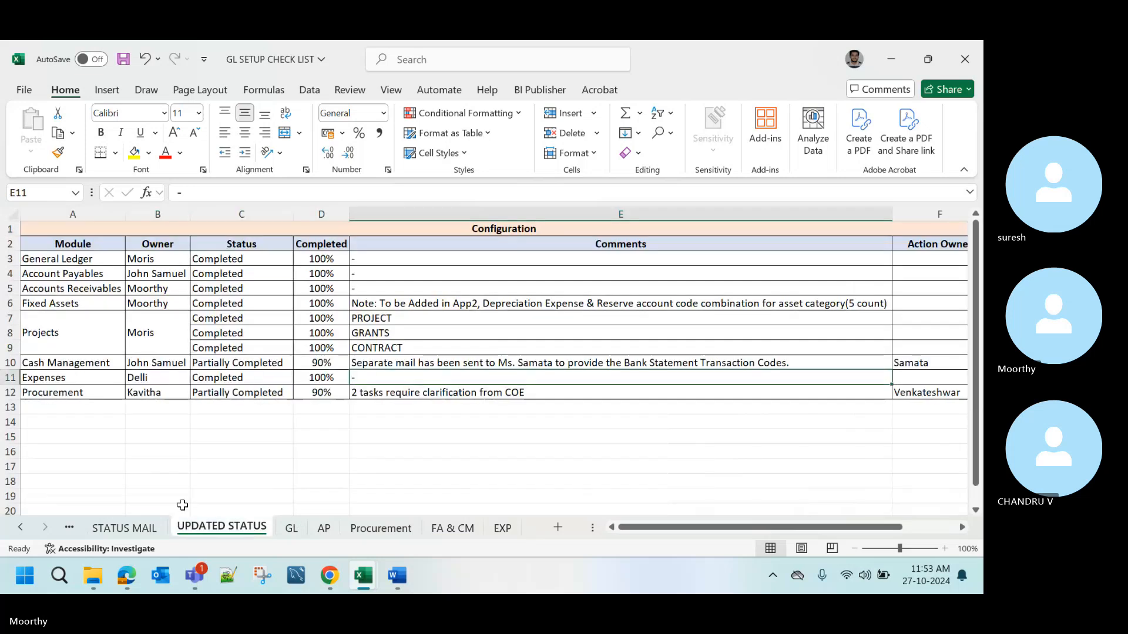
key(Home)
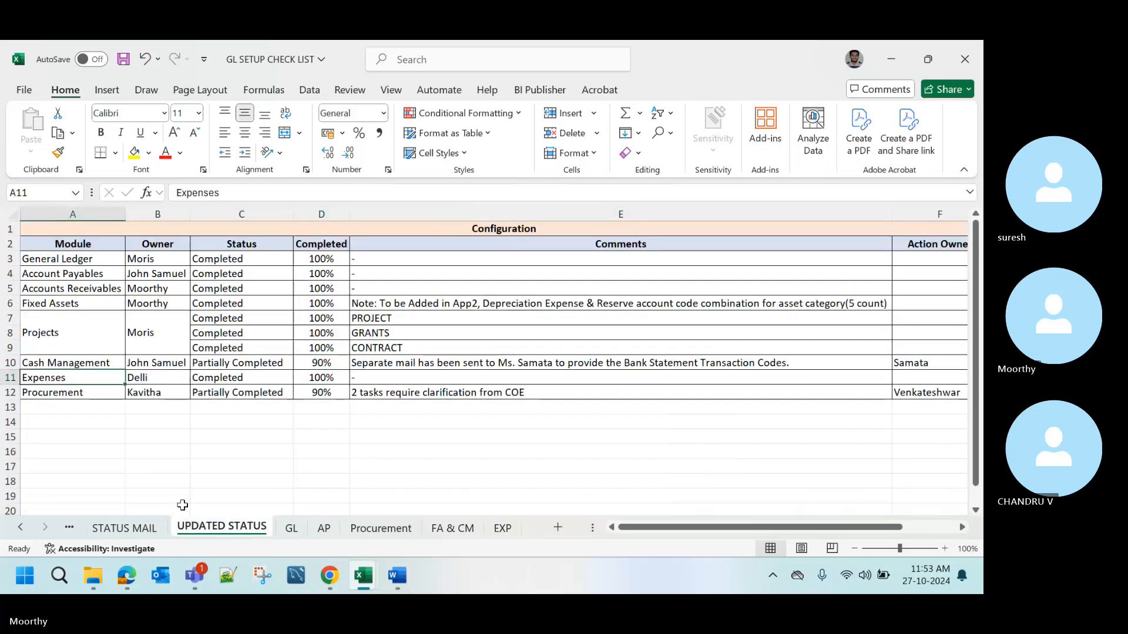
key(Up)
key(ctrl+Home)
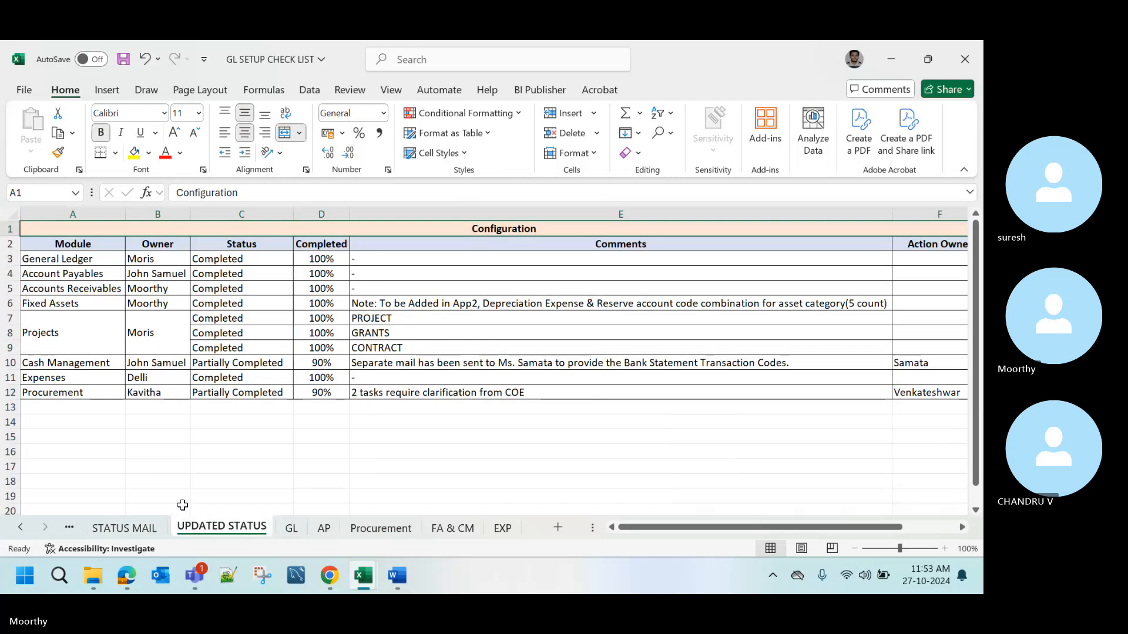
key(Down)
key(Right)
key(Down)
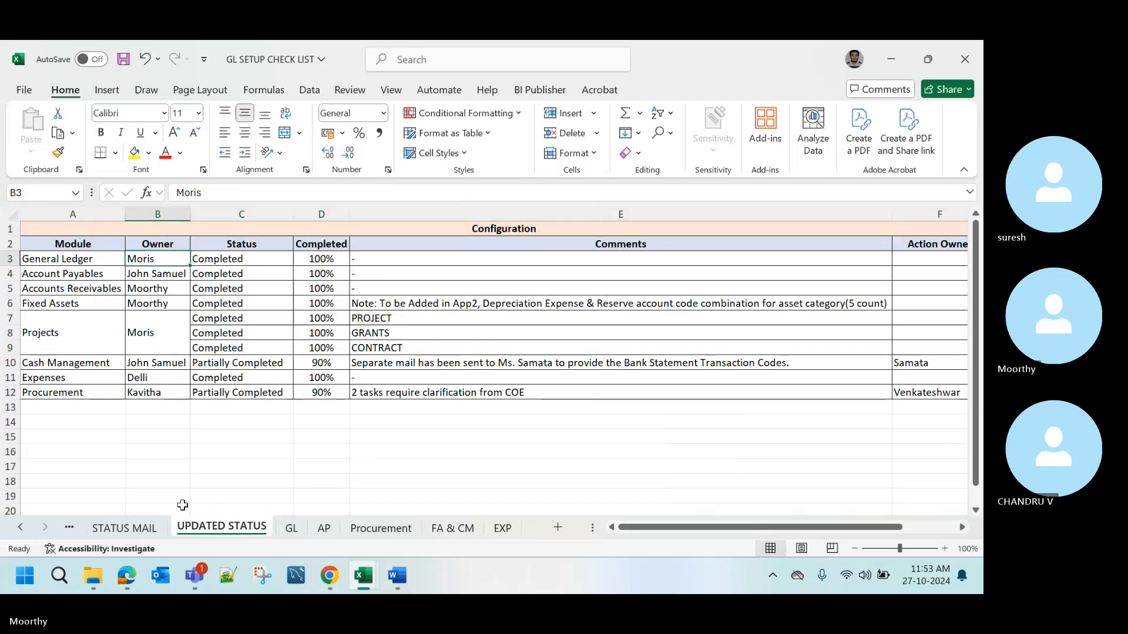
key(ctrl+a)
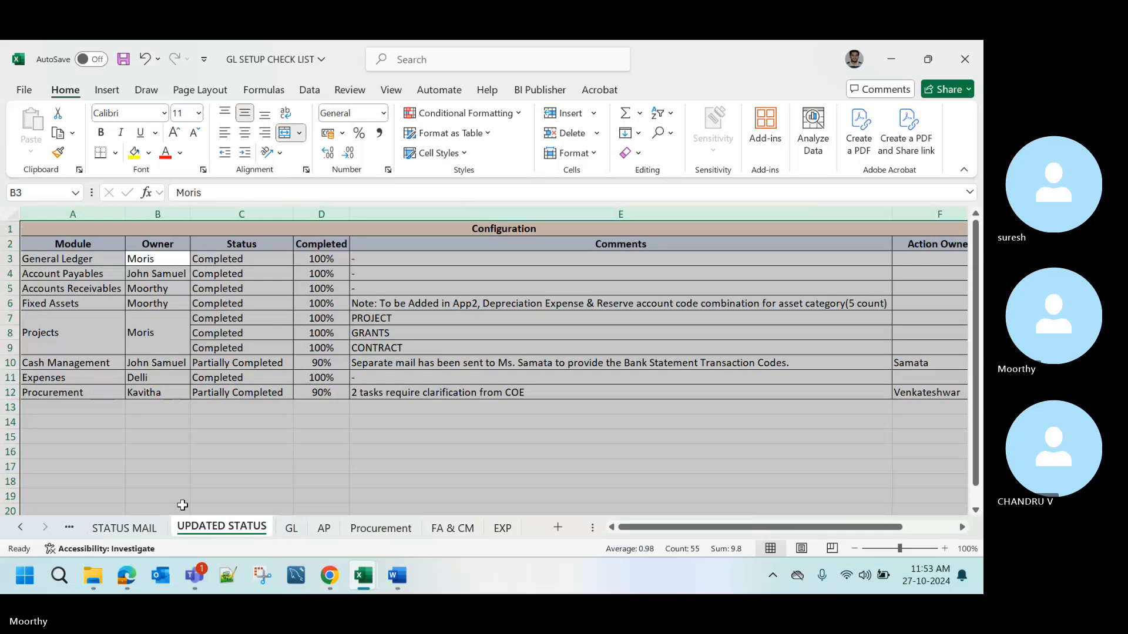
key(ctrl+minus)
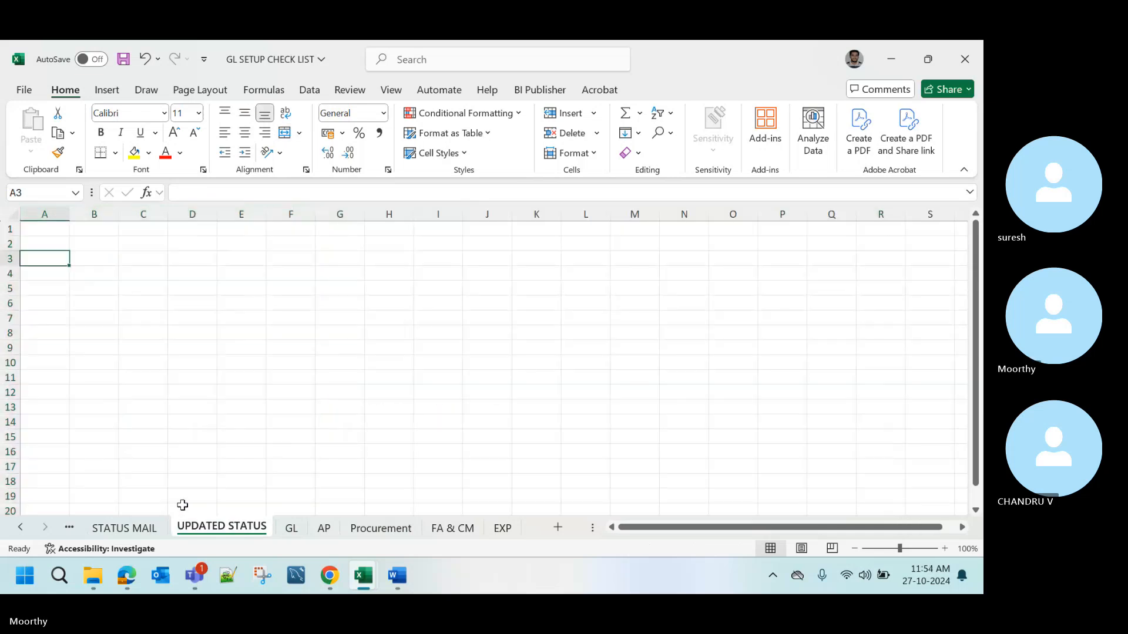
- Delete columns A to D holding the configuration status table on the STATUS MAIL sheet
click(125, 528)
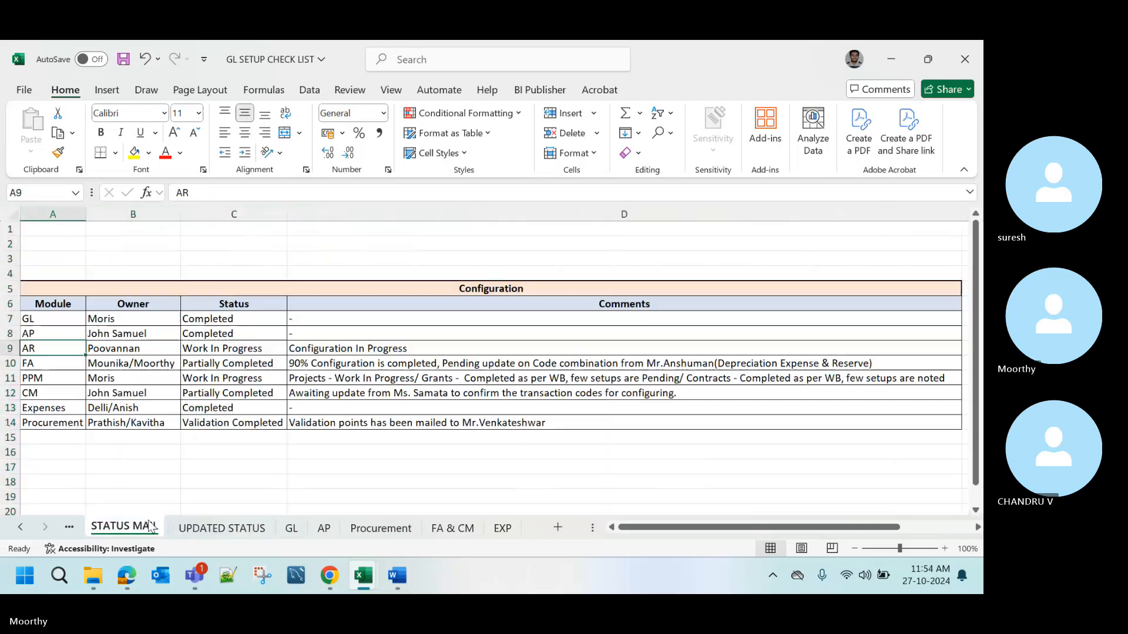
key(Right)
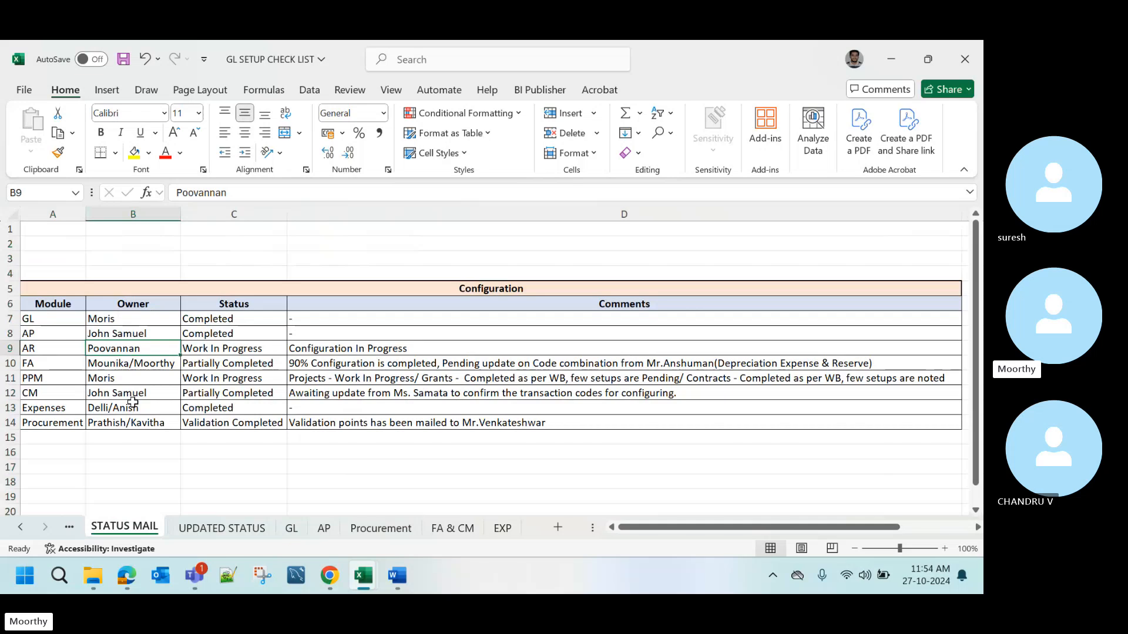
key(ctrl+space)
key(ctrl+minus)
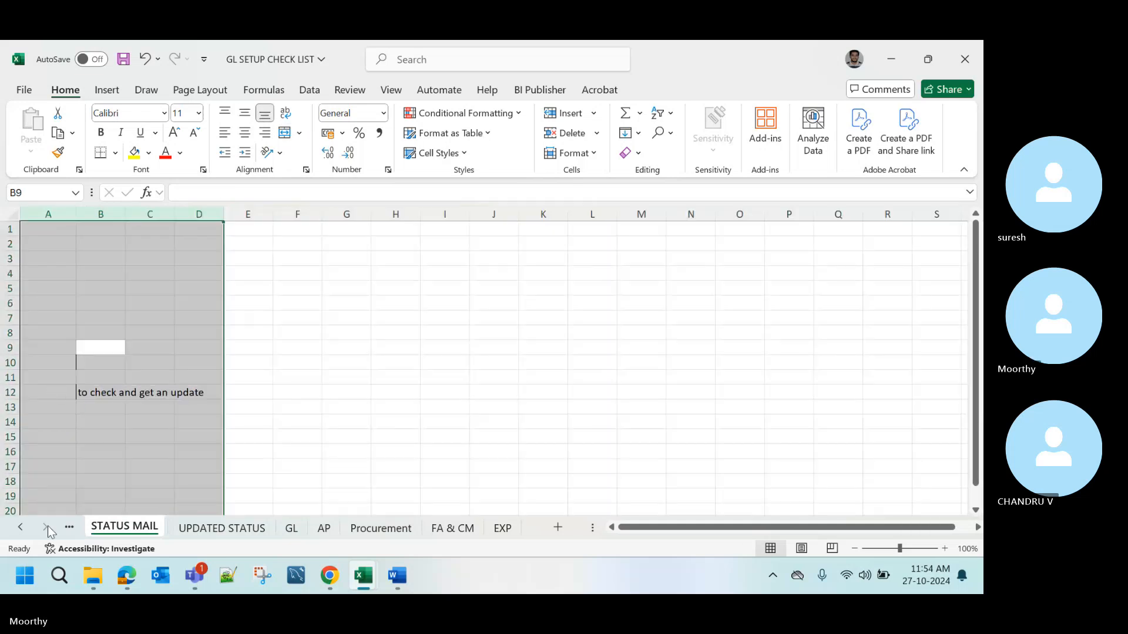
- Examine the Hierarchy Update steps and the scheduled process screenshot below them on the HIERARACHY sheet
click(20, 528)
click(20, 528)
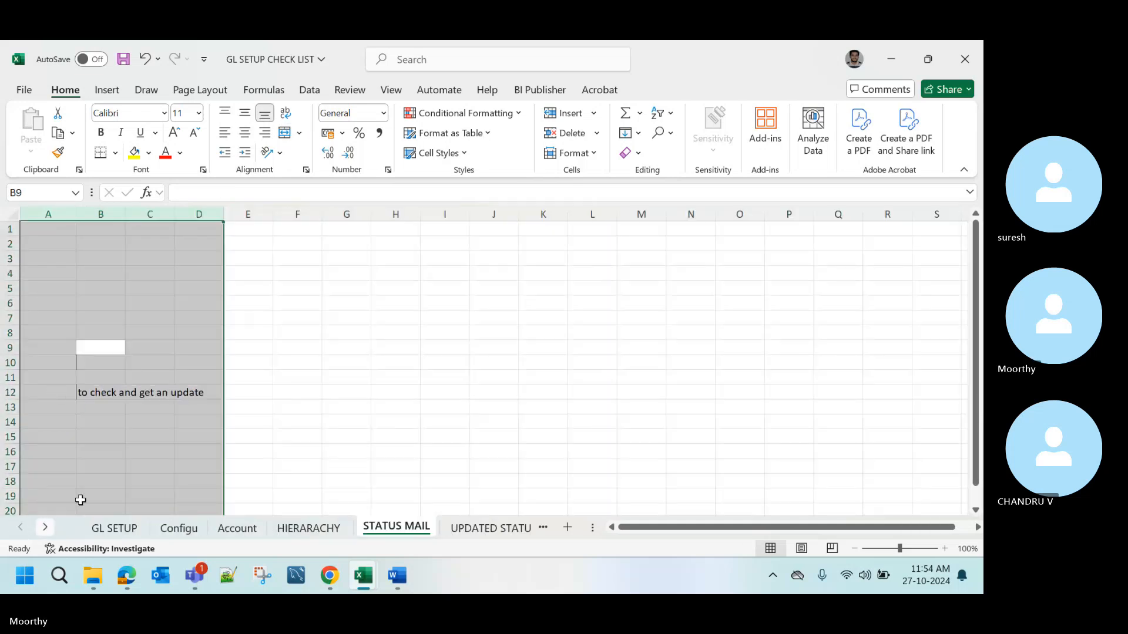
click(305, 527)
key(Left)
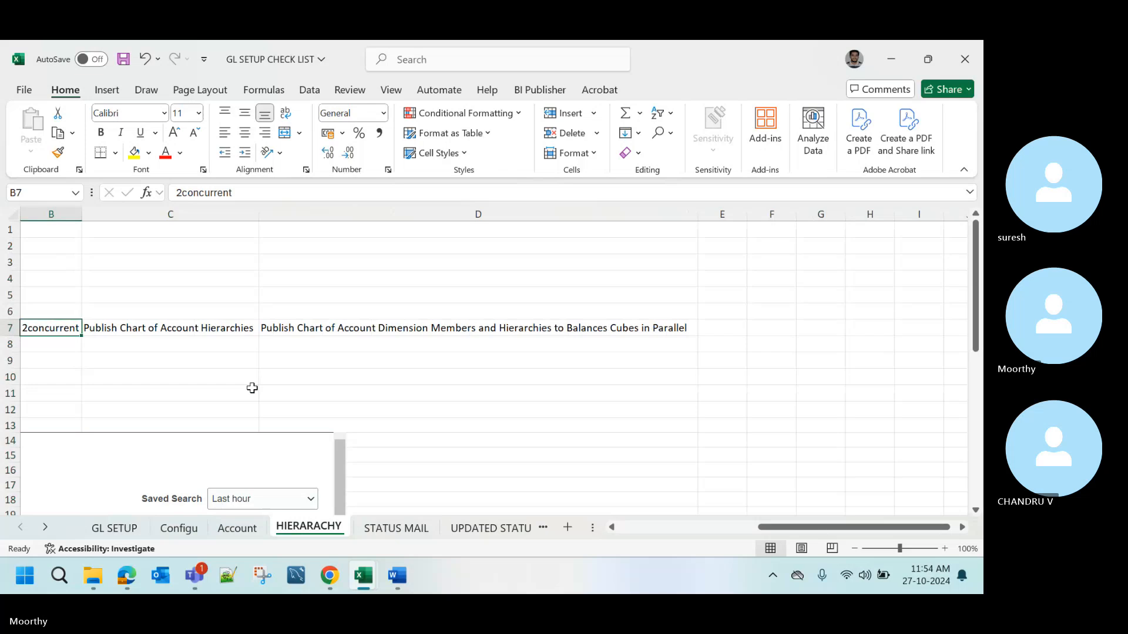
key(Left)
key(Down)
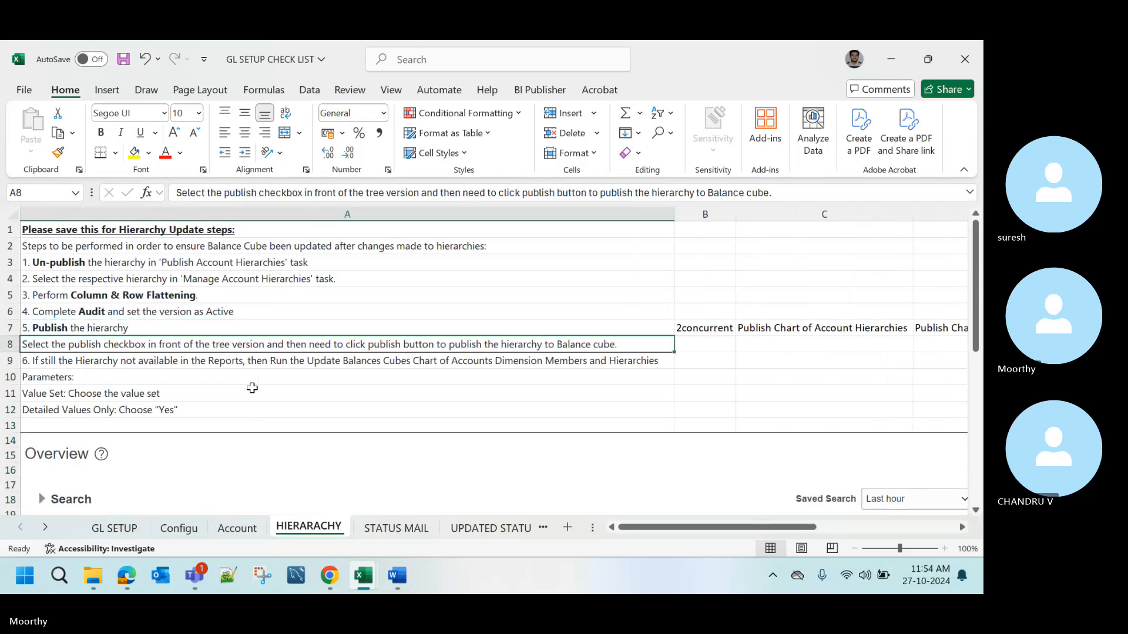
key(Down)
key(Down)
key(Down)
key(Down)
key(Down)
key(Down)
key(Down)
key(Down)
key(Down)
key(Down)
key(Down)
key(Down)
key(Down)
key(Down)
key(Down)
key(Down)
key(Down)
key(Down)
key(Down)
key(Down)
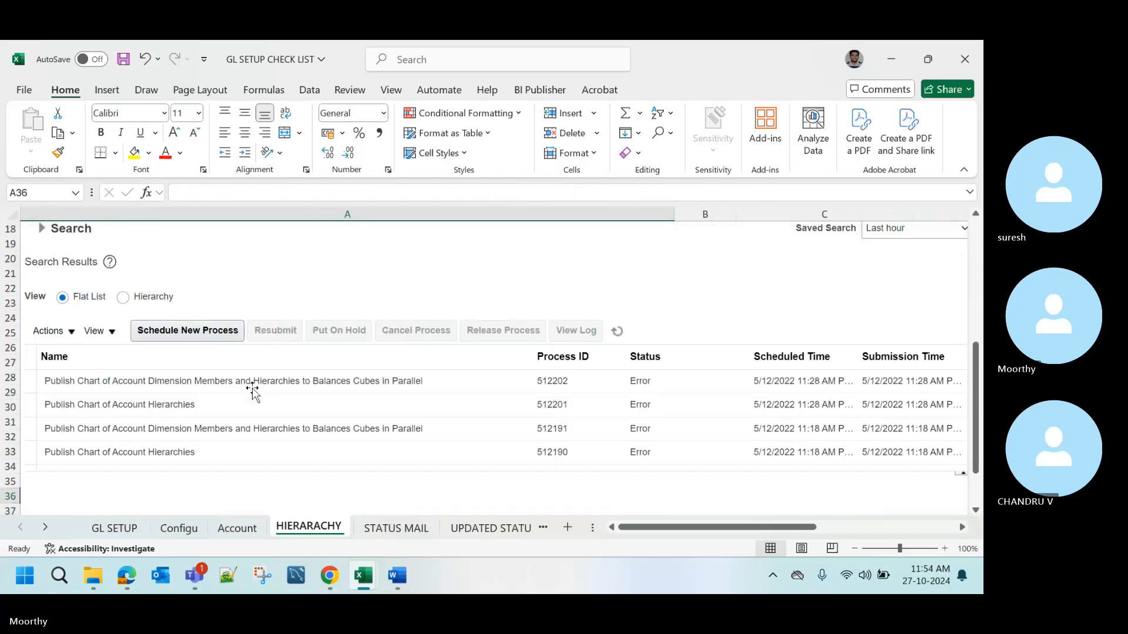
key(Down)
key(Down)
key(Down)
key(Down)
key(Down)
key(Down)
key(Down)
key(Down)
key(Down)
key(Down)
scroll(252, 388, up, 10)
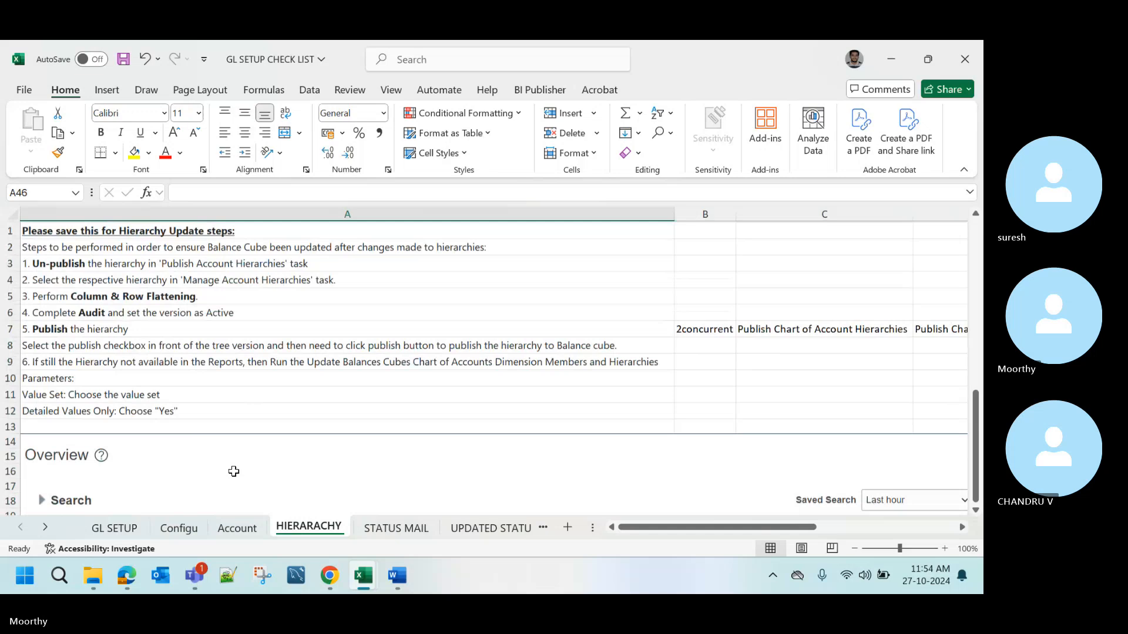
- Look over the Account sheet's segment values, then the Steps: To follow section and Manage Legal Addresses note on the Configu sheet
click(237, 528)
scroll(227, 376, down, 2)
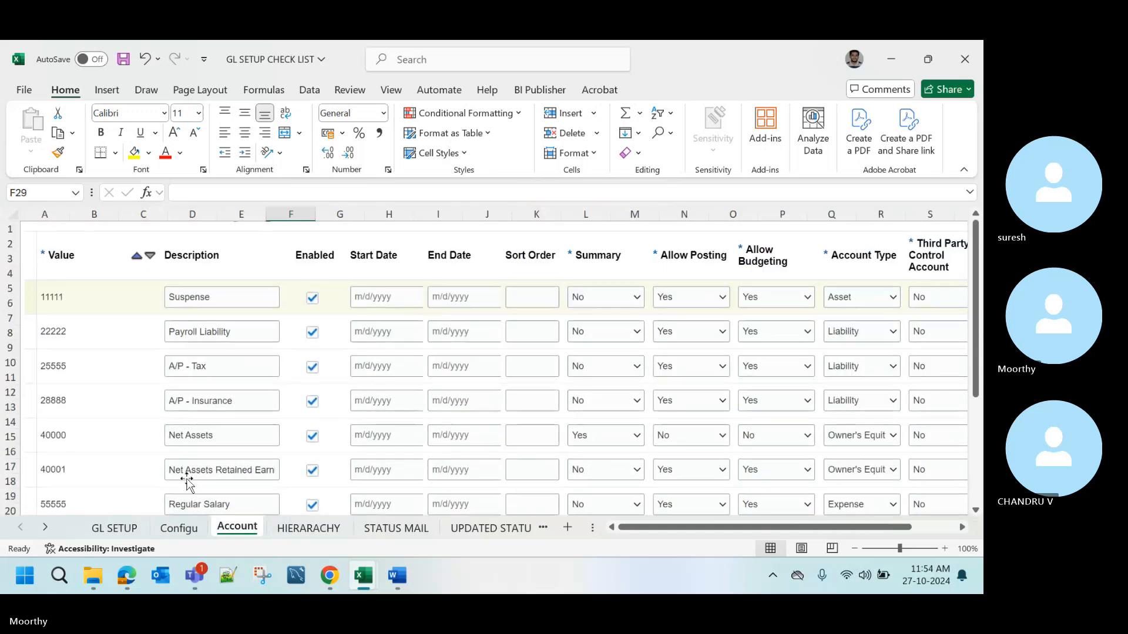
click(178, 528)
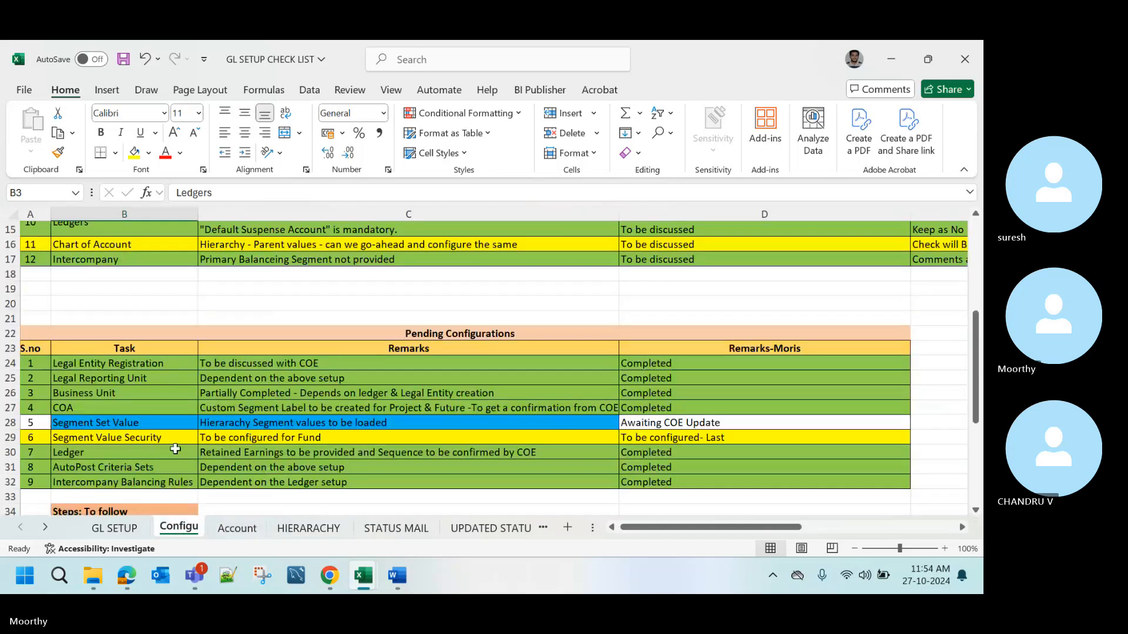
scroll(175, 449, down, 5)
scroll(175, 449, down, 1)
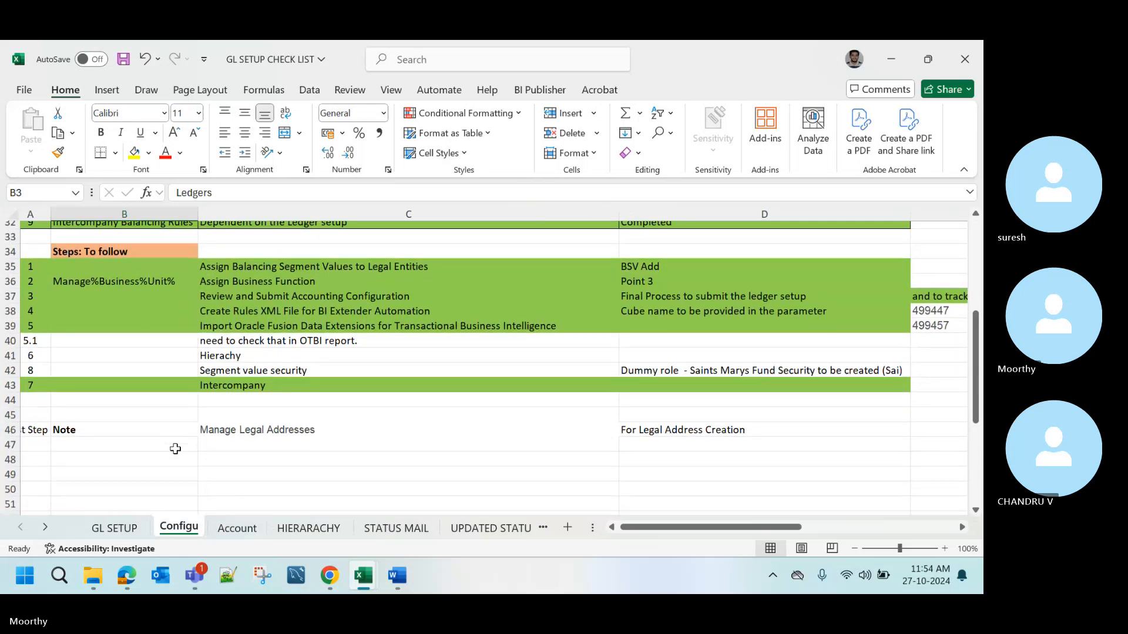
scroll(175, 449, down, 1)
click(163, 404)
key(Left)
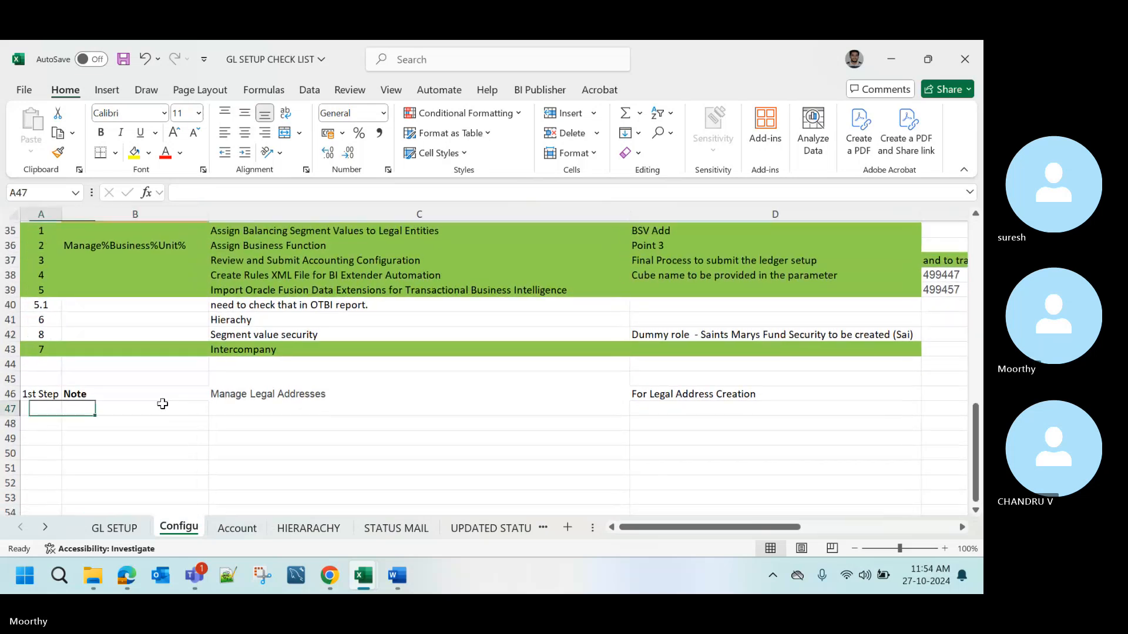
- Examine the General Ledger points for COE at the start of the Configu sheet, including the Comments as discussed with COE column
key(Up)
key(Up)
key(Up)
key(Up)
key(Up)
key(Up)
key(Up)
key(Up)
key(Up)
key(Up)
key(Up)
key(Up)
key(Up)
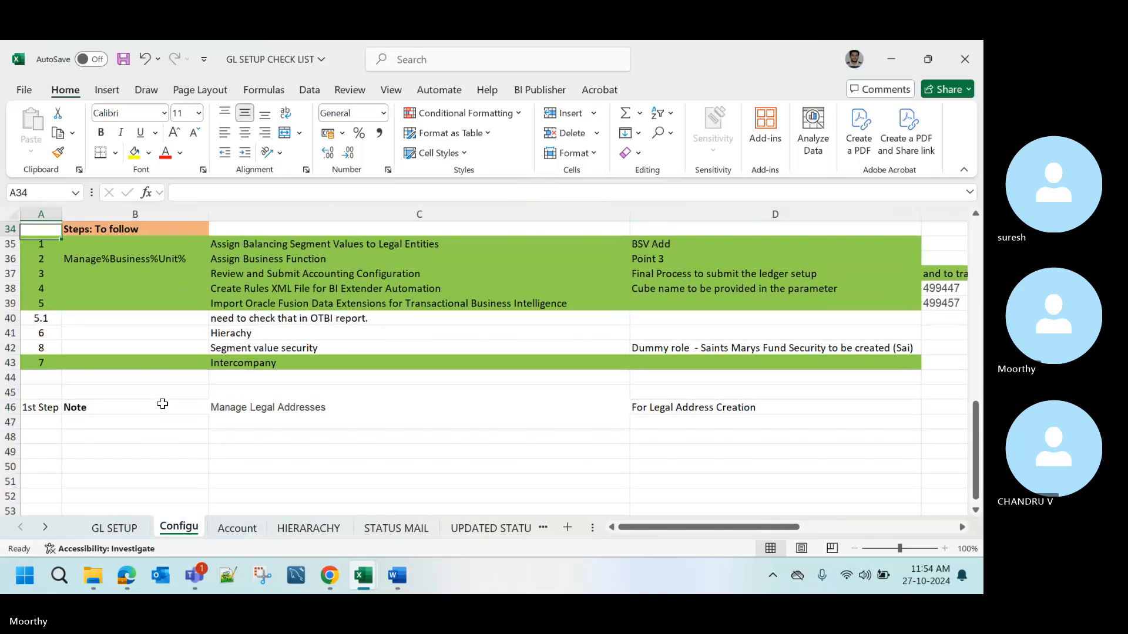
key(Up)
key(Up)
key(Up)
key(Up)
key(Up)
key(Up)
key(Up)
key(Up)
key(Up)
key(Up)
key(Up)
key(Up)
key(Up)
key(Up)
key(Up)
key(Up)
key(Up)
key(Up)
key(Up)
key(Up)
key(Up)
key(Up)
key(Up)
key(Up)
key(Up)
key(Up)
key(Up)
key(Up)
key(Up)
key(Up)
key(Up)
key(Up)
key(Up)
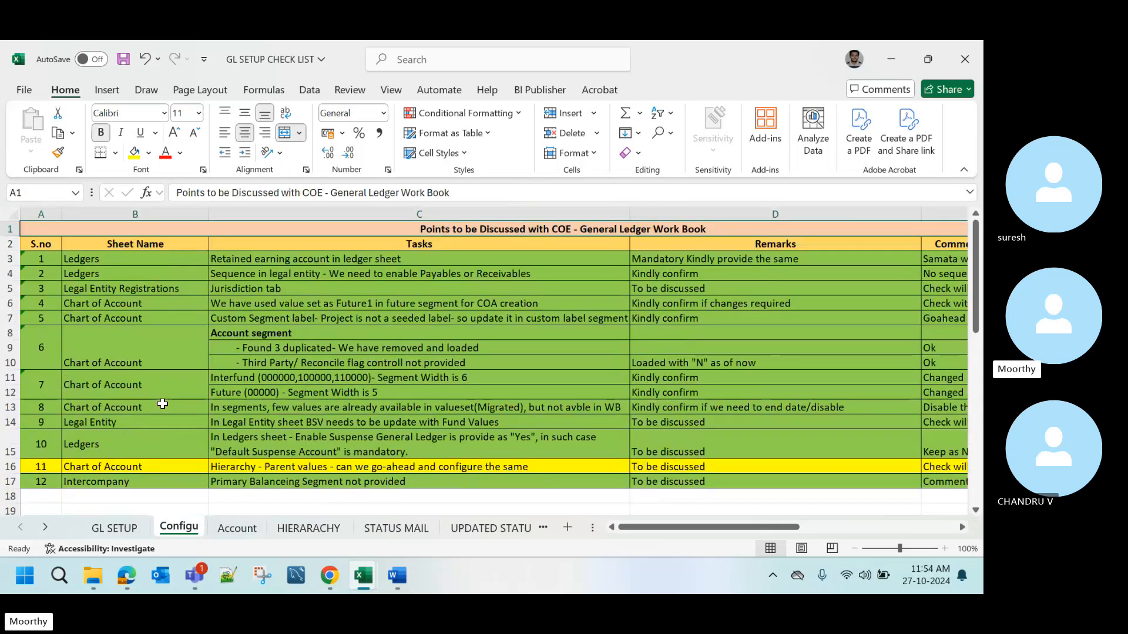
key(Down)
click(163, 404)
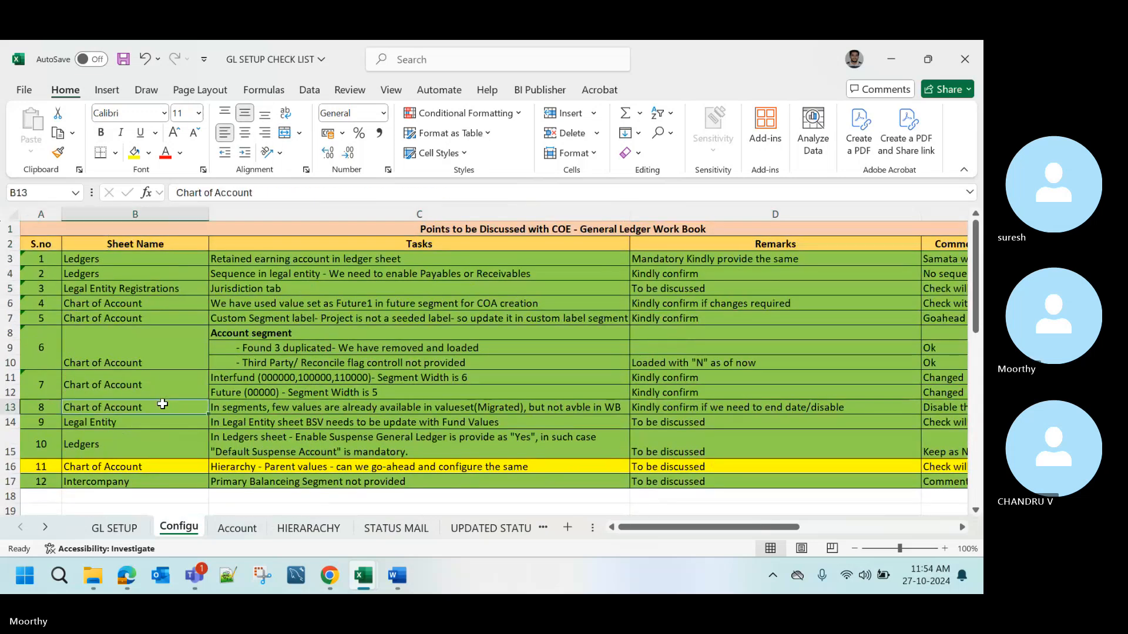
key(Down)
key(Down)
key(Down)
key(Down)
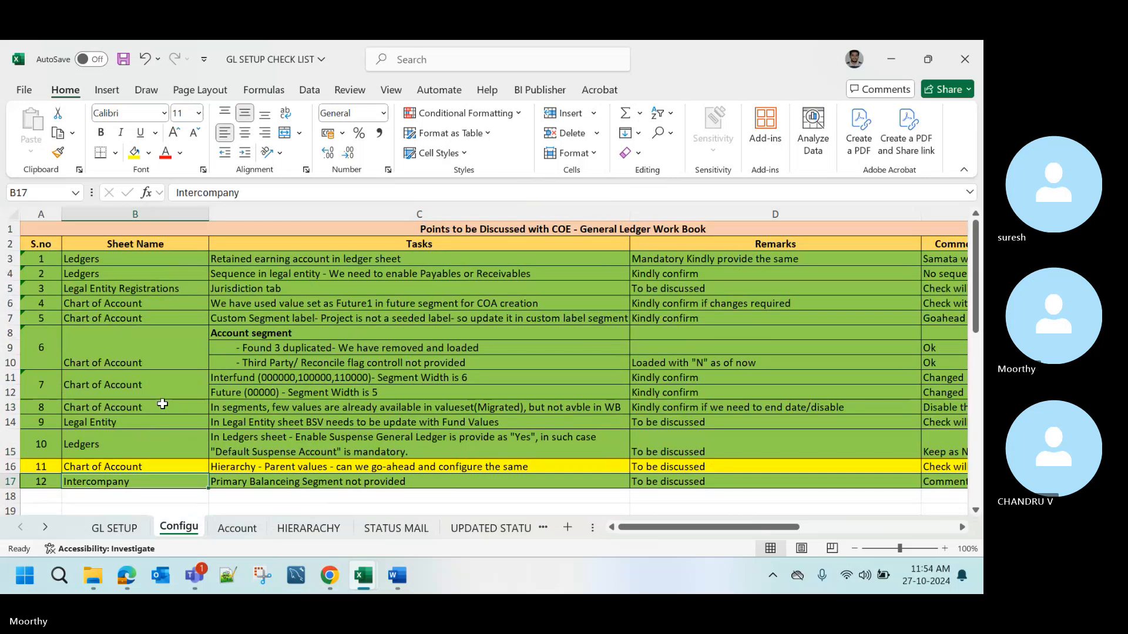
key(Right)
key(Right)
key(Right)
key(Right)
key(Right)
key(Right)
key(Right)
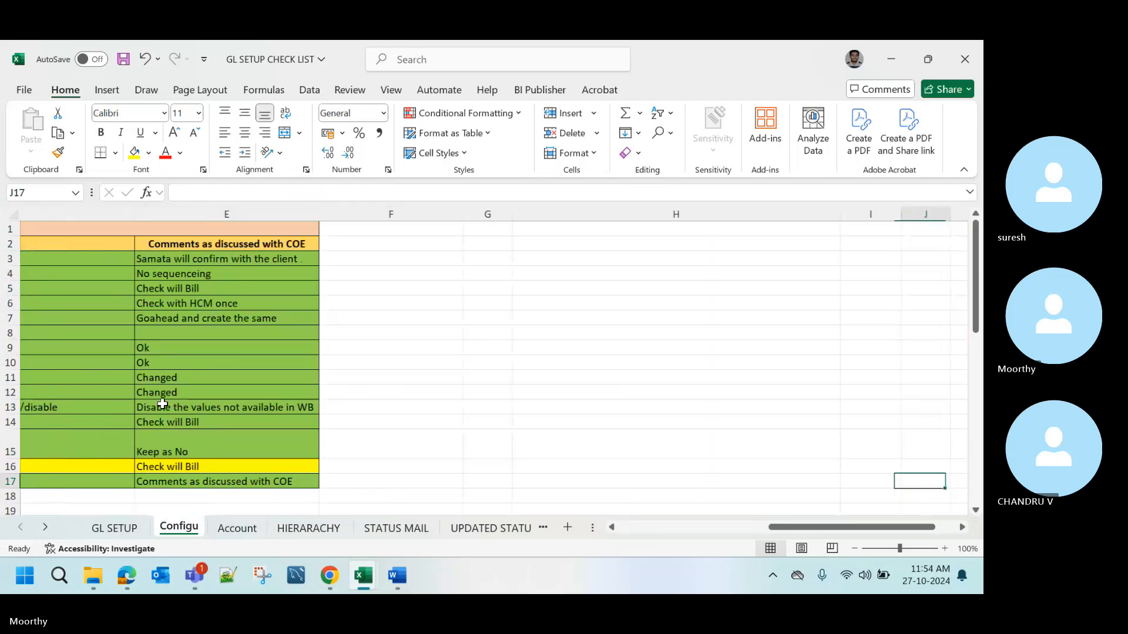
key(Home)
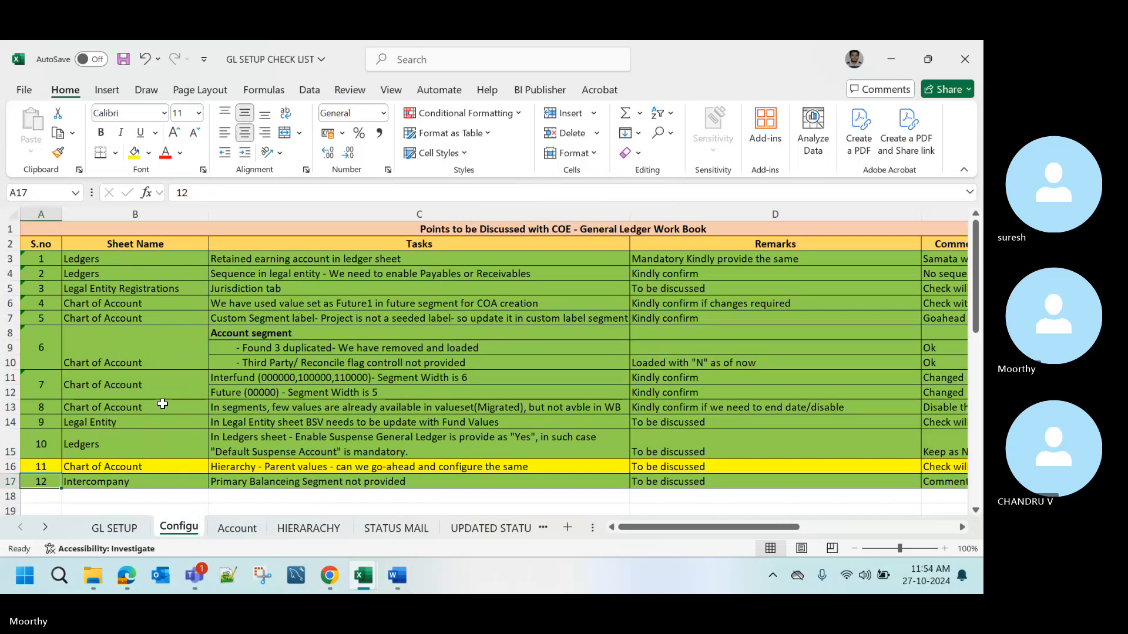
- Review the Configu entries from the Default Suspense Account point down through Pending Configurations to Review and Submit Accounting Configuration
click(219, 441)
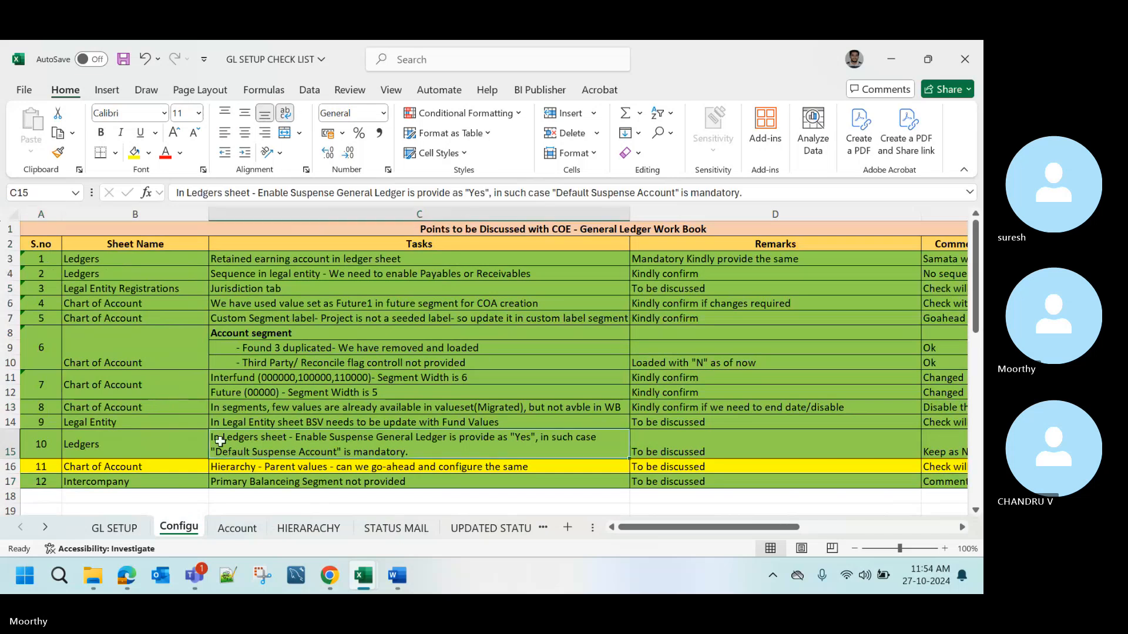
key(Down)
key(Down)
key(Down)
key(Down)
key(Down)
key(Down)
key(Down)
key(Down)
key(Down)
key(Down)
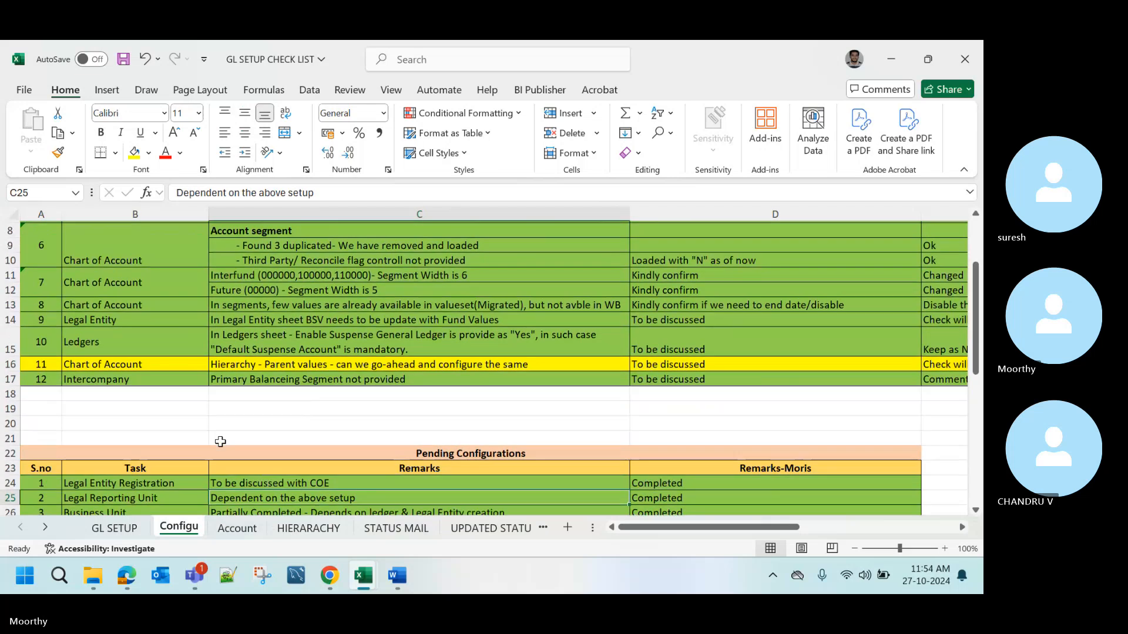
key(Down)
key(Down)
key(Down)
key(Down)
key(Down)
key(Down)
key(Down)
key(Down)
key(Down)
key(Down)
key(Down)
key(Down)
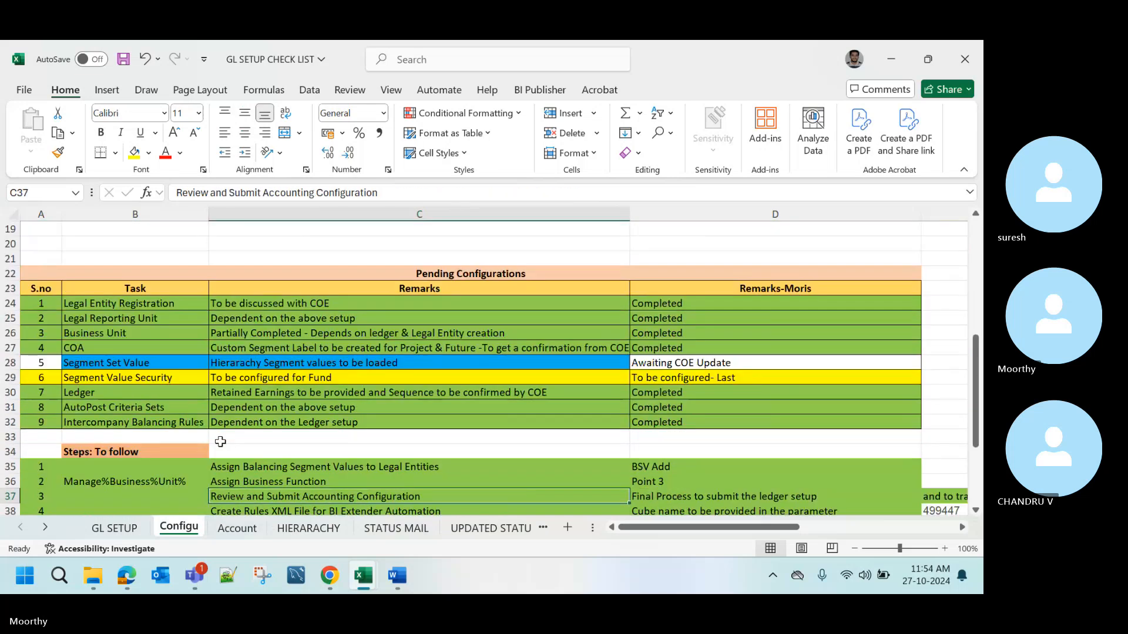
- Delete the Configu sheet's rows from the Steps: To follow section down through the Manage Legal Addresses note
key(Down)
key(Down)
key(Down)
key(Down)
key(Down)
key(Down)
key(Down)
key(Up)
key(Up)
key(Up)
key(Up)
key(Up)
key(Up)
key(Up)
key(Up)
key(Up)
key(Up)
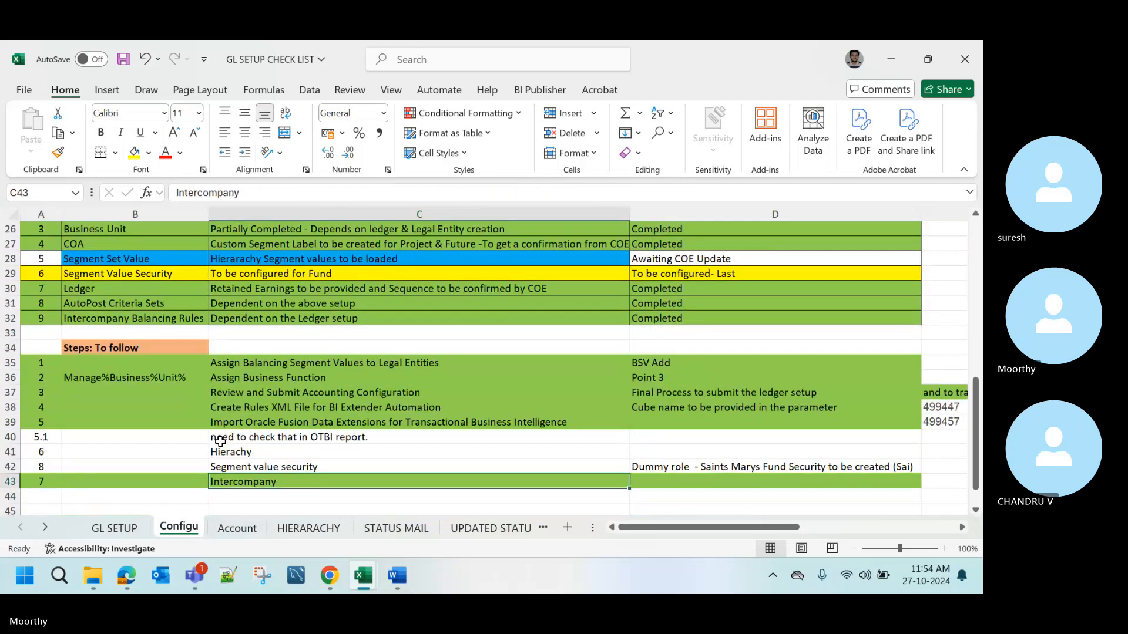
key(shift+space)
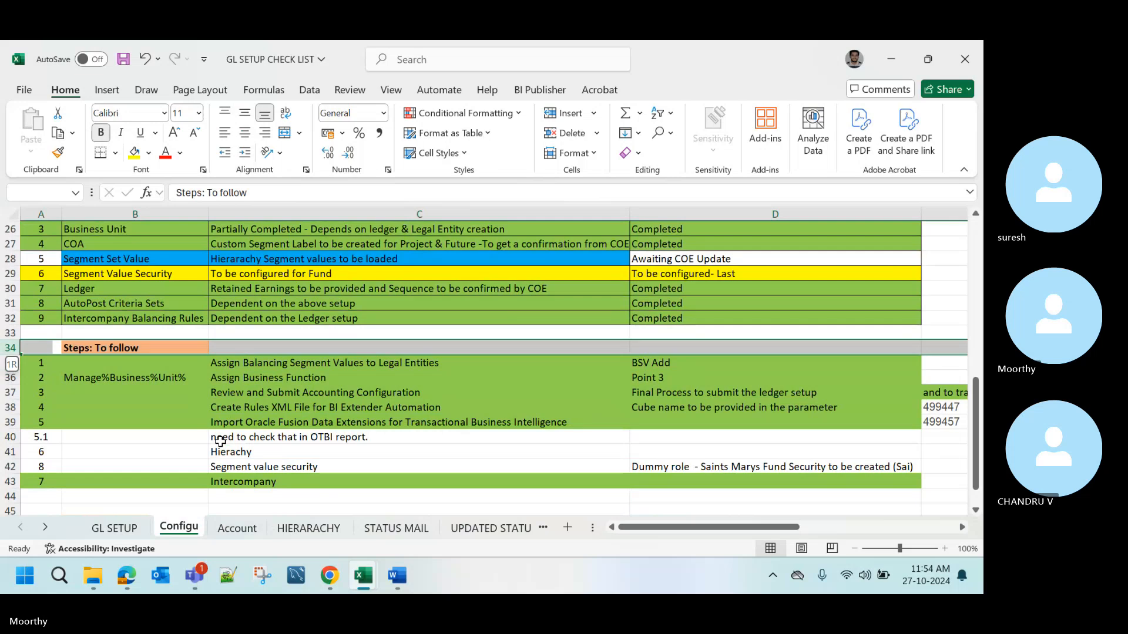
key(shift+Down)
key(shift+Down)
key(shift+Down)
key(shift+Down)
key(shift+Down)
key(shift+Down)
key(shift+Down)
key(shift+Down)
key(shift+Down)
key(shift+Down)
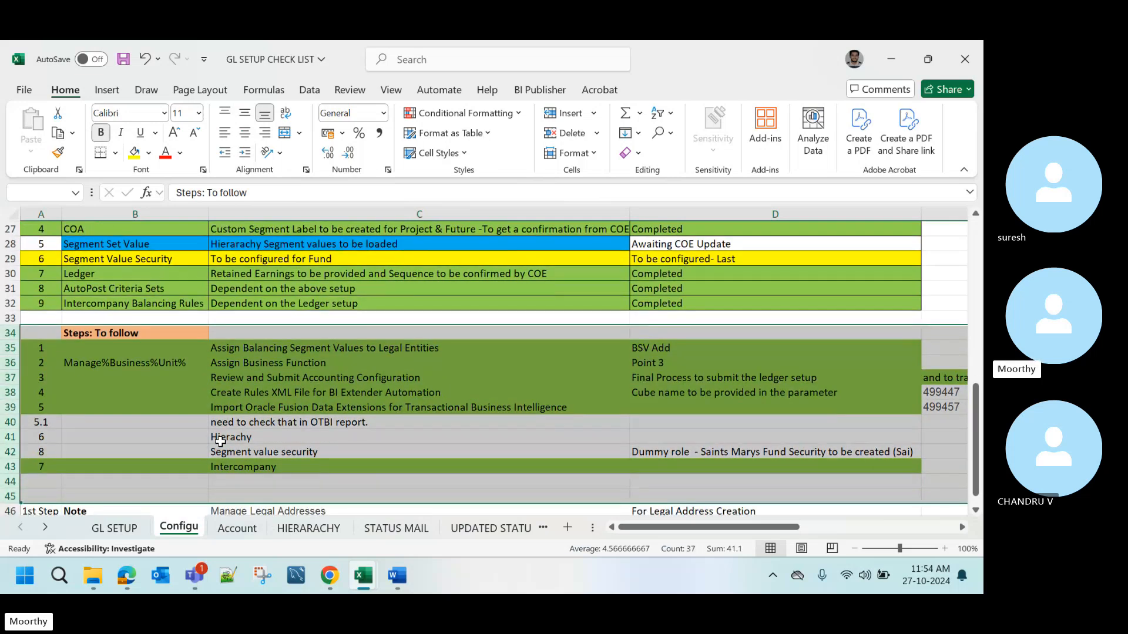
scroll(221, 441, down, 2)
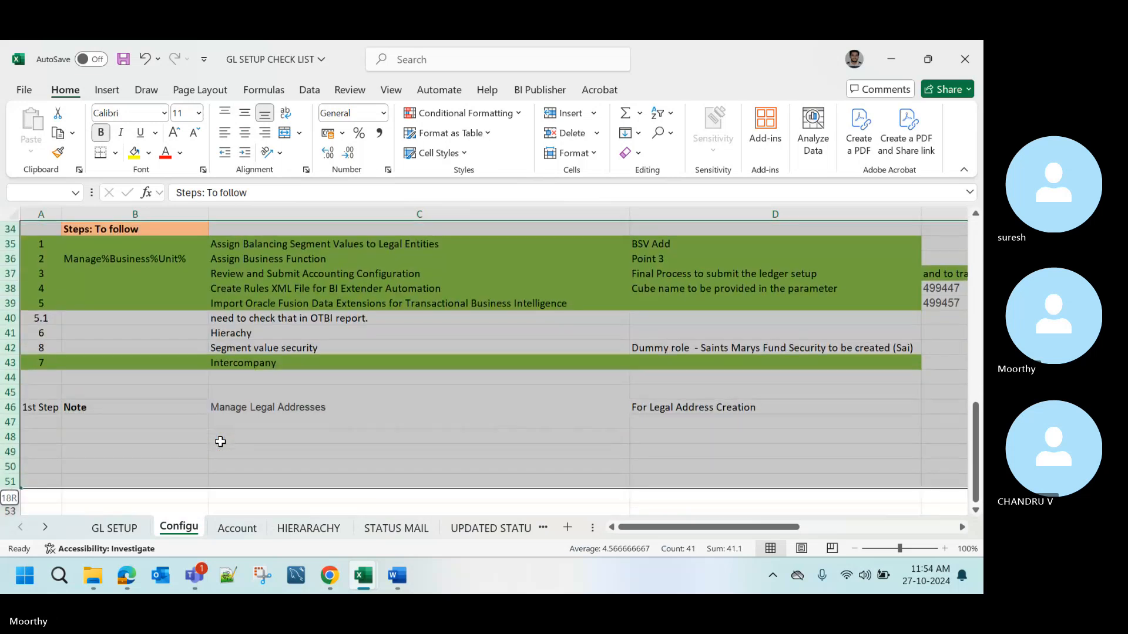
key(shift+Up)
key(shift+Up)
key(shift+Up)
key(shift+Up)
key(shift+Up)
key(ctrl+minus)
scroll(220, 442, up, 10)
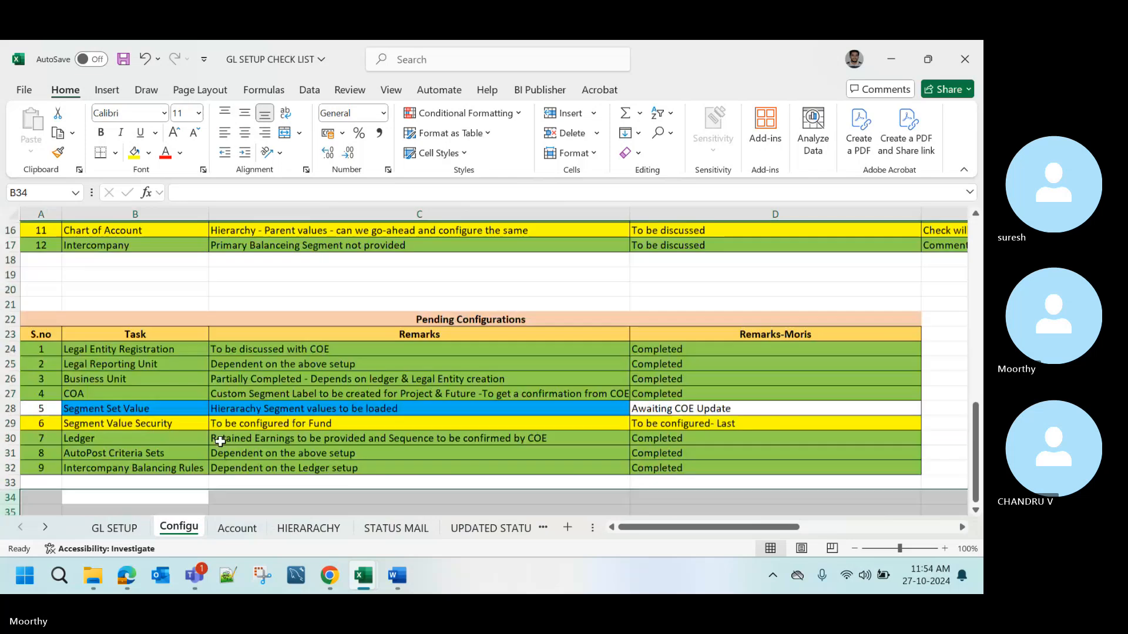
scroll(221, 441, up, 1)
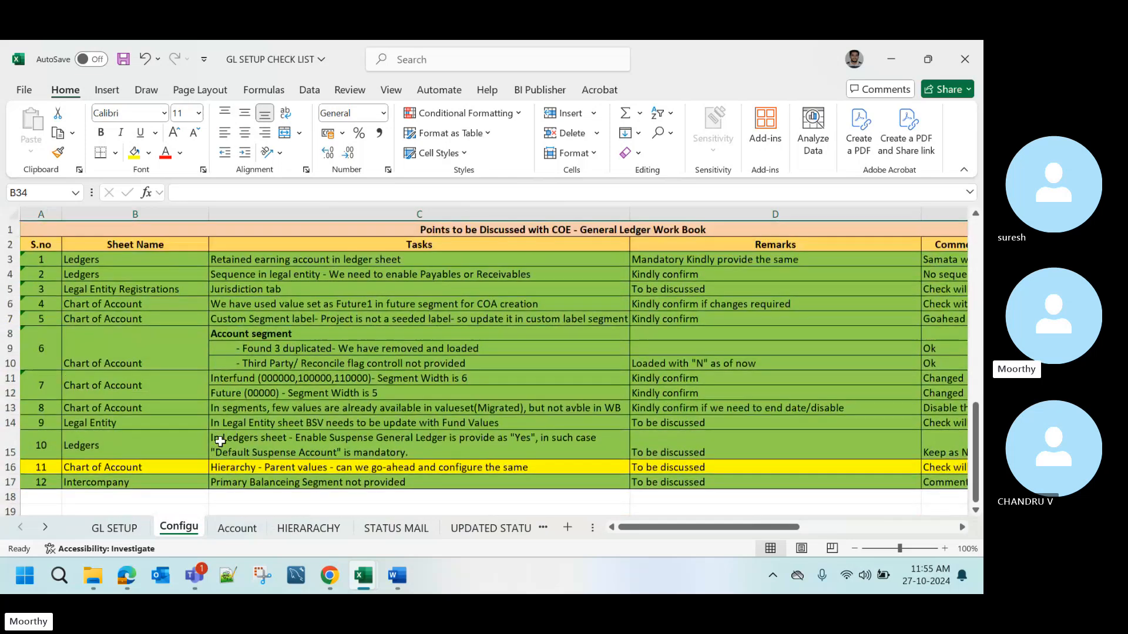
click(220, 442)
key(Up)
key(Up)
key(Up)
key(Up)
key(Up)
key(Up)
key(Up)
key(Up)
key(Up)
key(Up)
key(Up)
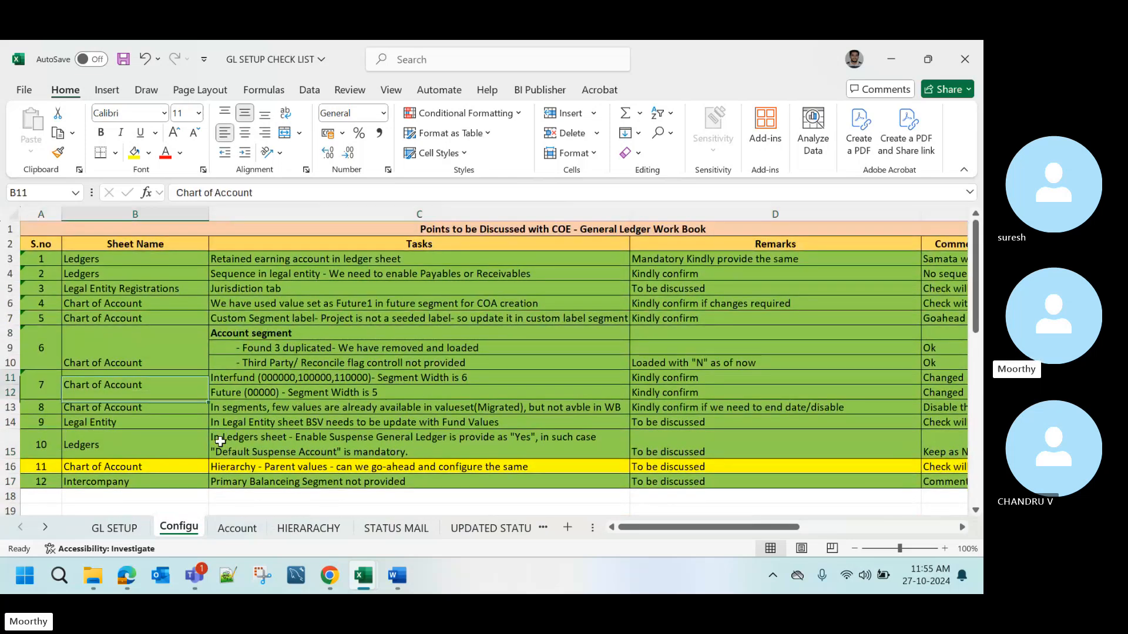
key(Down)
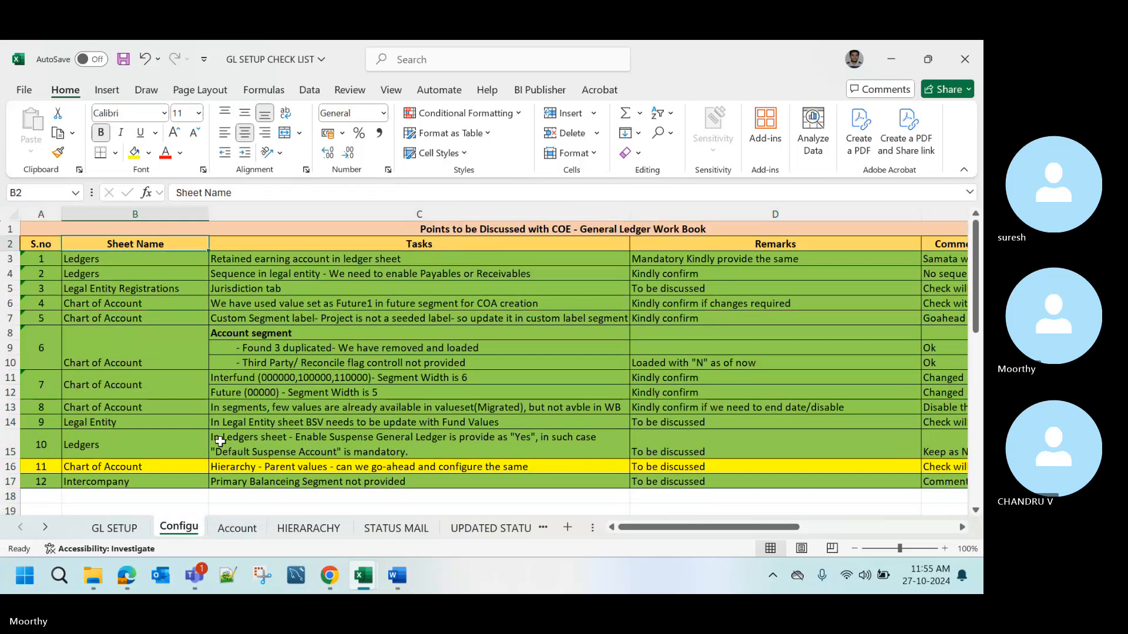
key(Up)
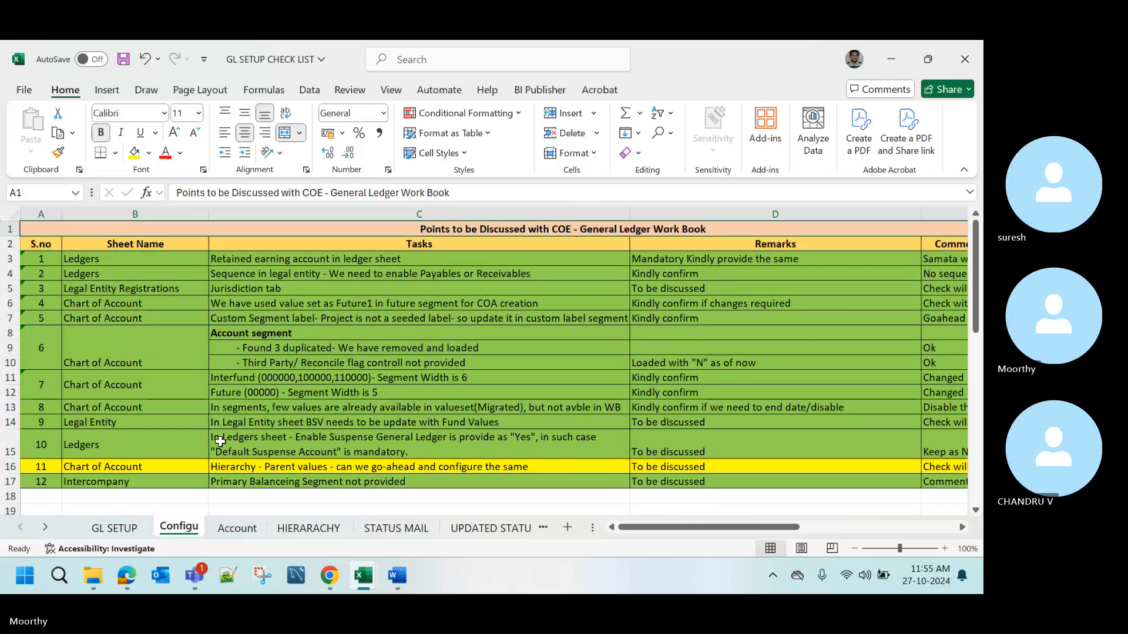
key(shift+Down)
key(shift+Down)
key(shift+Down)
key(shift+Down)
key(shift+Down)
key(shift+Down)
key(shift+Down)
key(shift+Down)
key(shift+Down)
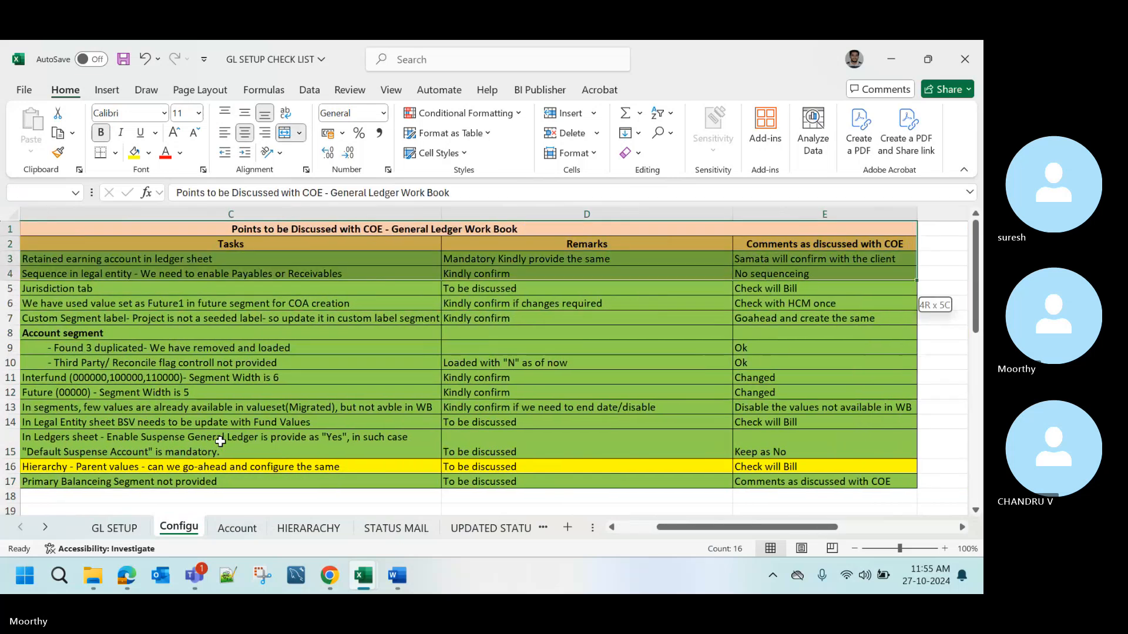
key(shift+Down)
key(shift+Down)
key(shift+Down)
key(shift+Down)
key(shift+Down)
key(shift+Down)
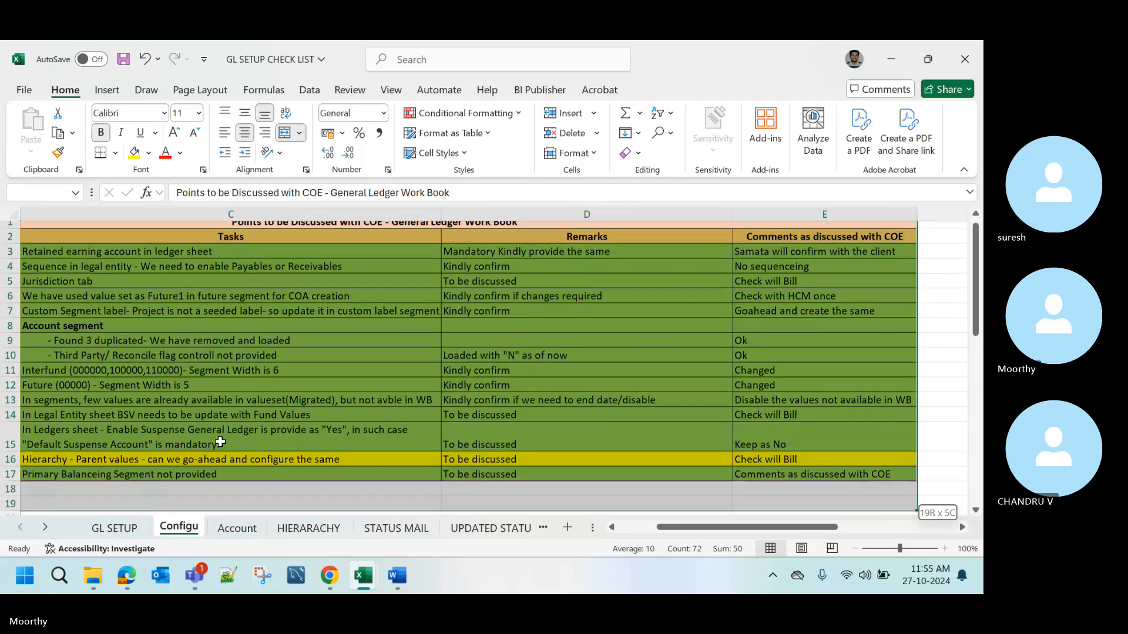
key(Up)
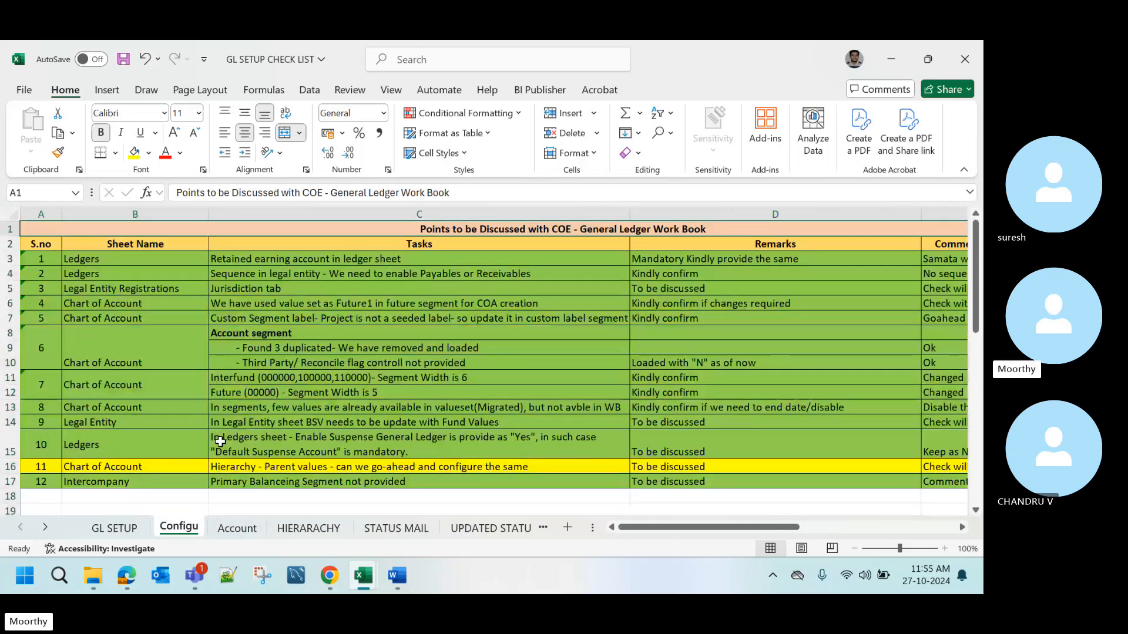
key(Down)
key(Right)
key(Right)
key(Right)
key(Right)
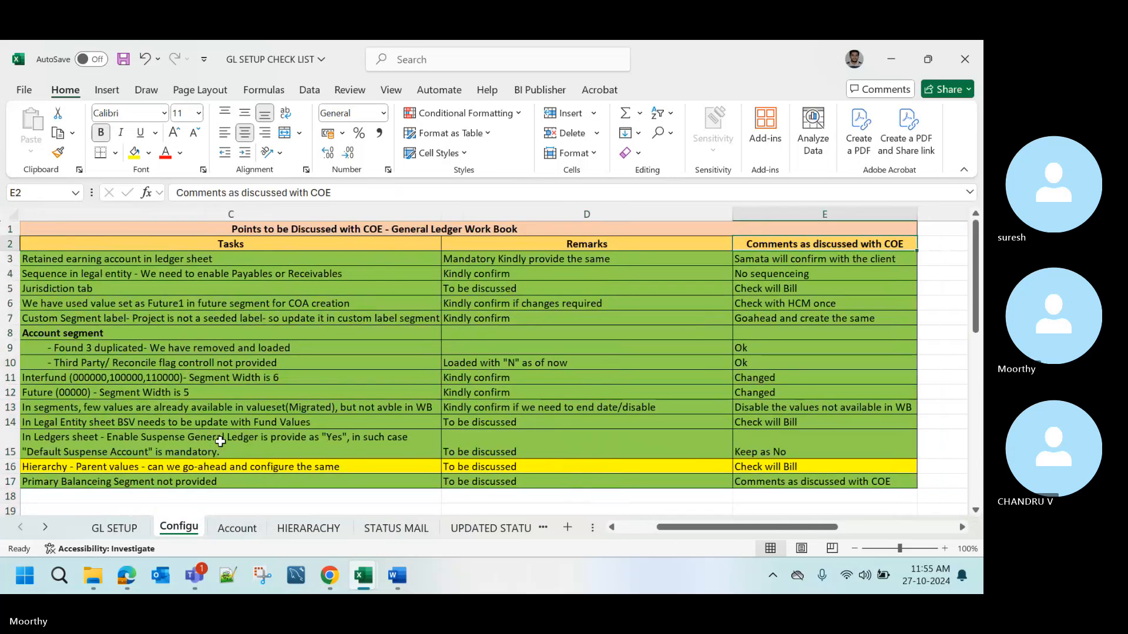
key(Left)
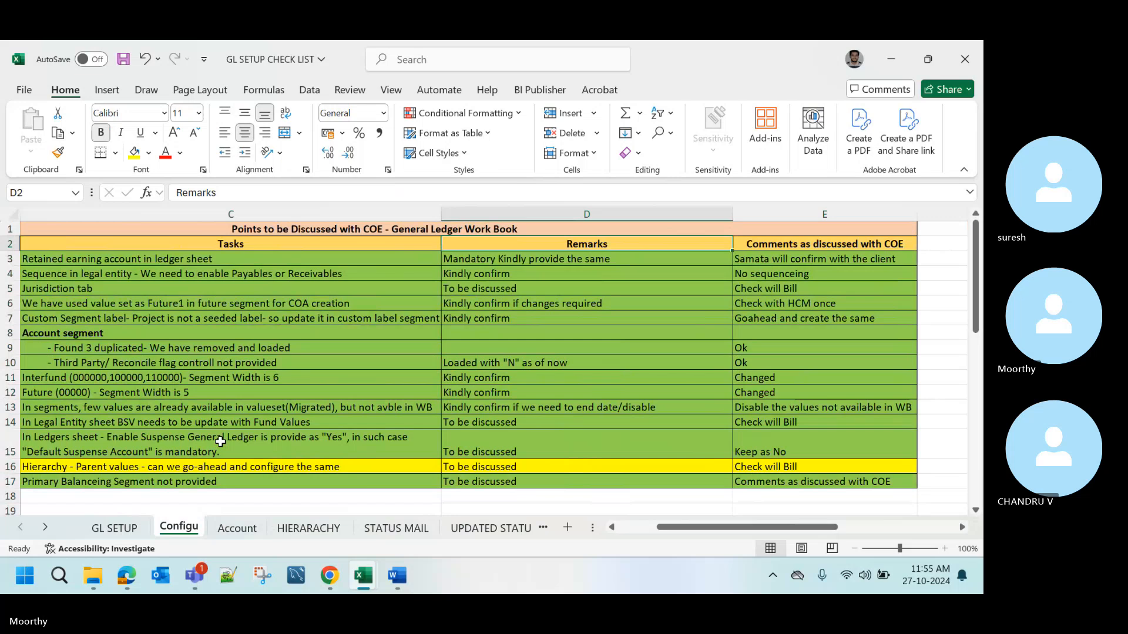
key(Home)
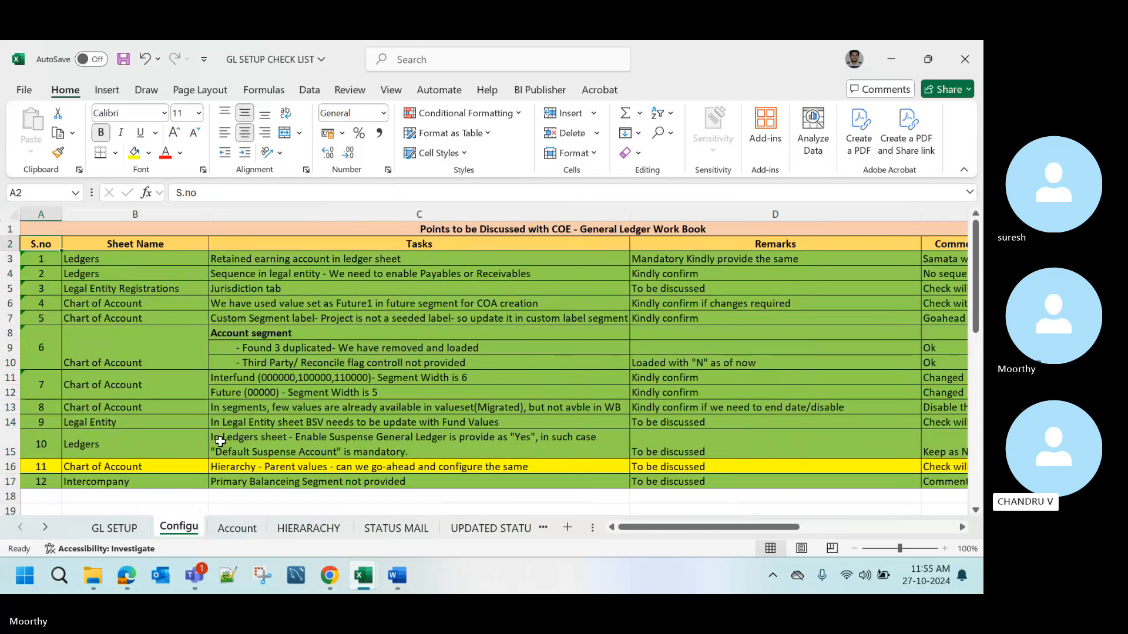
- Delete rows 1 to 19 holding the Points to be Discussed with COE - General Ledger Work Book table, and return to cell A1
key(Down)
key(Down)
key(Down)
key(Down)
key(Down)
key(Down)
key(Down)
key(Down)
key(Down)
key(Down)
key(Down)
key(Down)
key(Down)
key(Down)
key(Down)
key(Down)
key(Down)
key(Down)
key(Down)
key(Down)
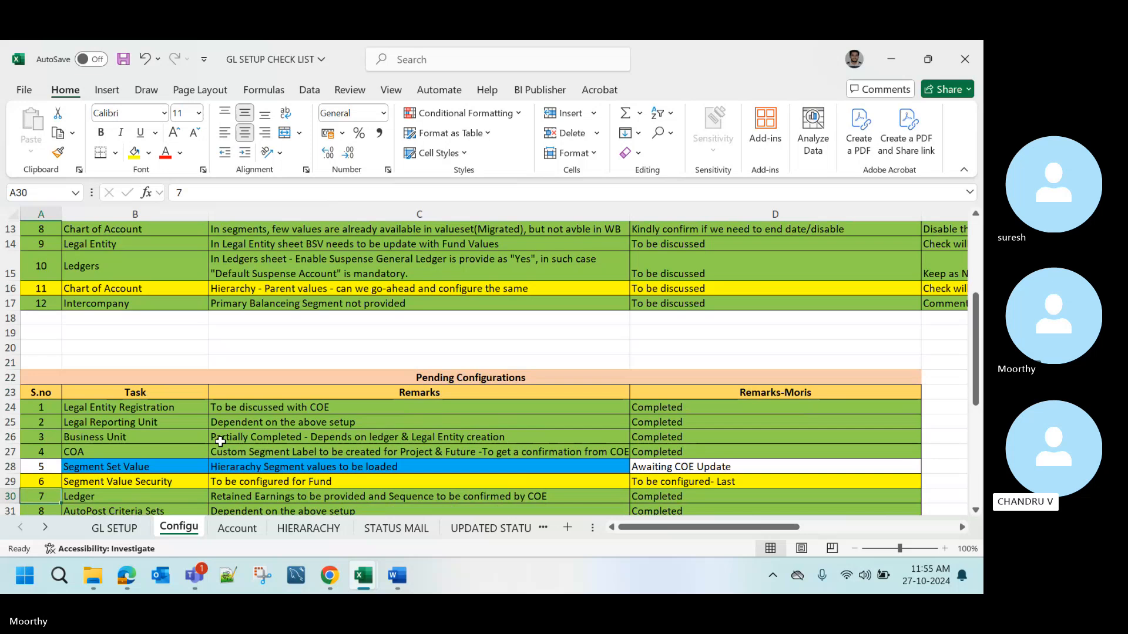
key(Up)
key(Up)
key(Up)
key(Up)
key(Up)
key(Up)
key(Up)
key(Up)
key(Up)
key(Up)
key(Up)
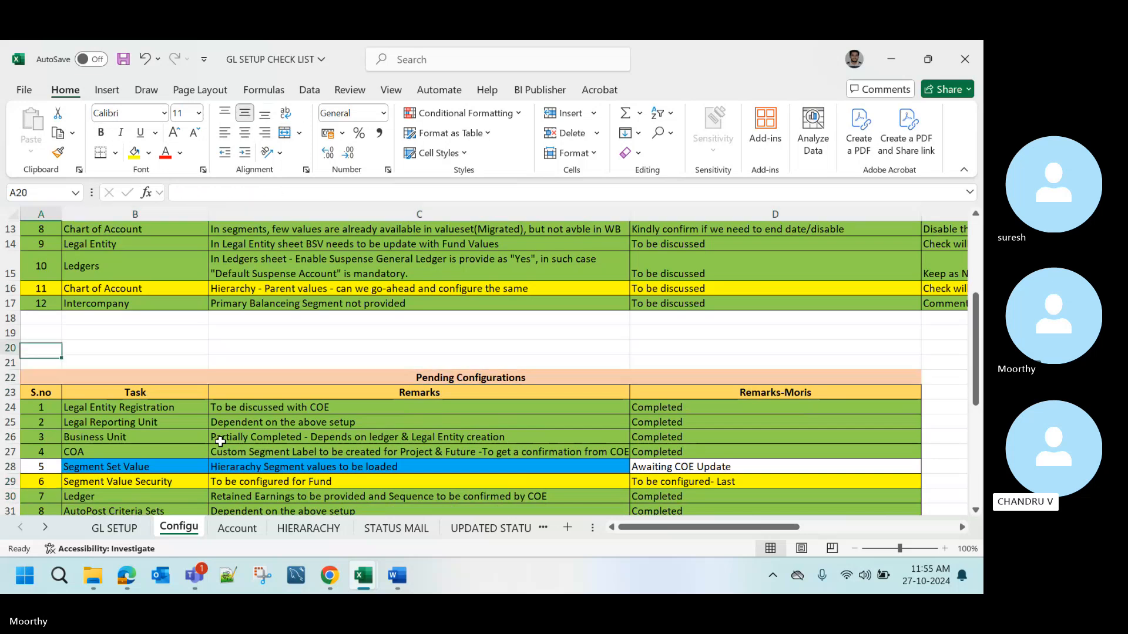
key(shift+space)
key(shift+Up)
key(shift+Up)
key(shift+Up)
key(shift+Up)
key(shift+Up)
key(shift+Up)
key(shift+Up)
key(shift+Up)
key(shift+Up)
key(shift+Up)
key(shift+Up)
key(shift+Up)
key(shift+Up)
key(shift+Up)
key(shift+Up)
key(shift+Up)
key(shift+Up)
key(shift+Up)
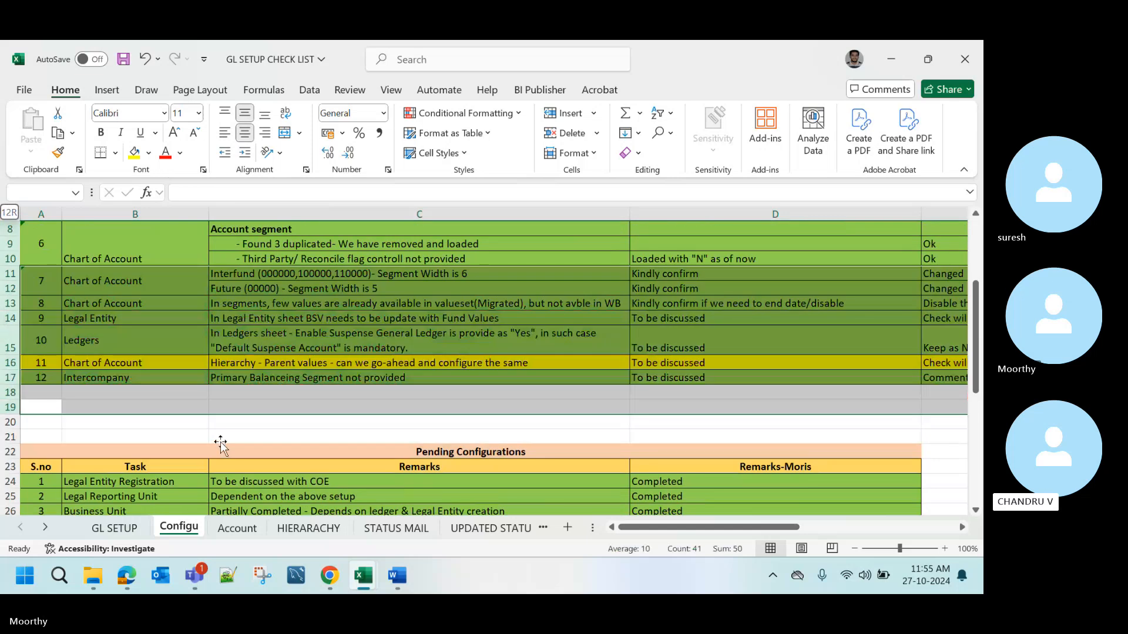
key(ctrl+minus)
key(Up)
key(Up)
key(Up)
key(Up)
key(Up)
key(Up)
key(Up)
key(Up)
key(Up)
key(Up)
key(Up)
key(Up)
key(Up)
key(Up)
key(Up)
key(Up)
key(Up)
key(Up)
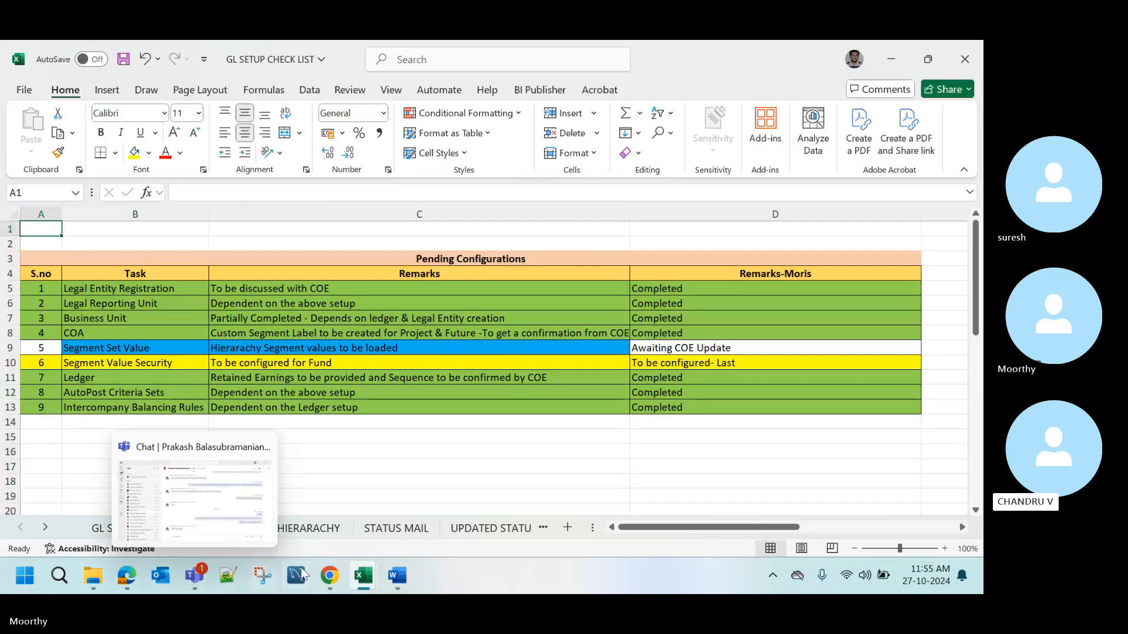
- Switch to the Skype call in Chrome and stop sharing the screen
mouse_move(330, 575)
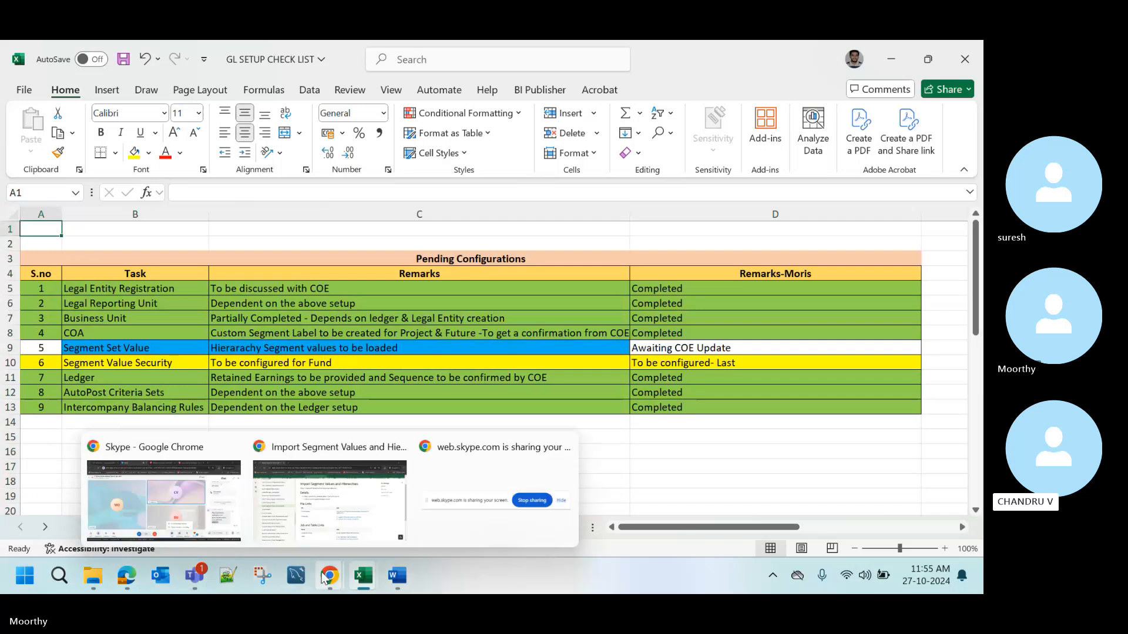
click(184, 487)
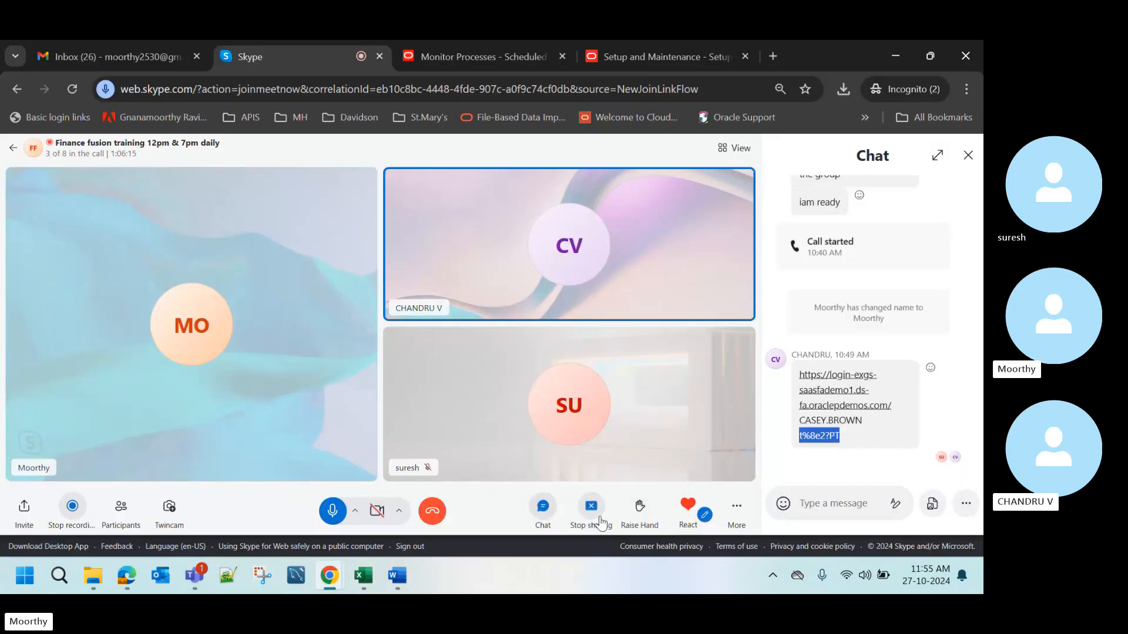
click(592, 513)
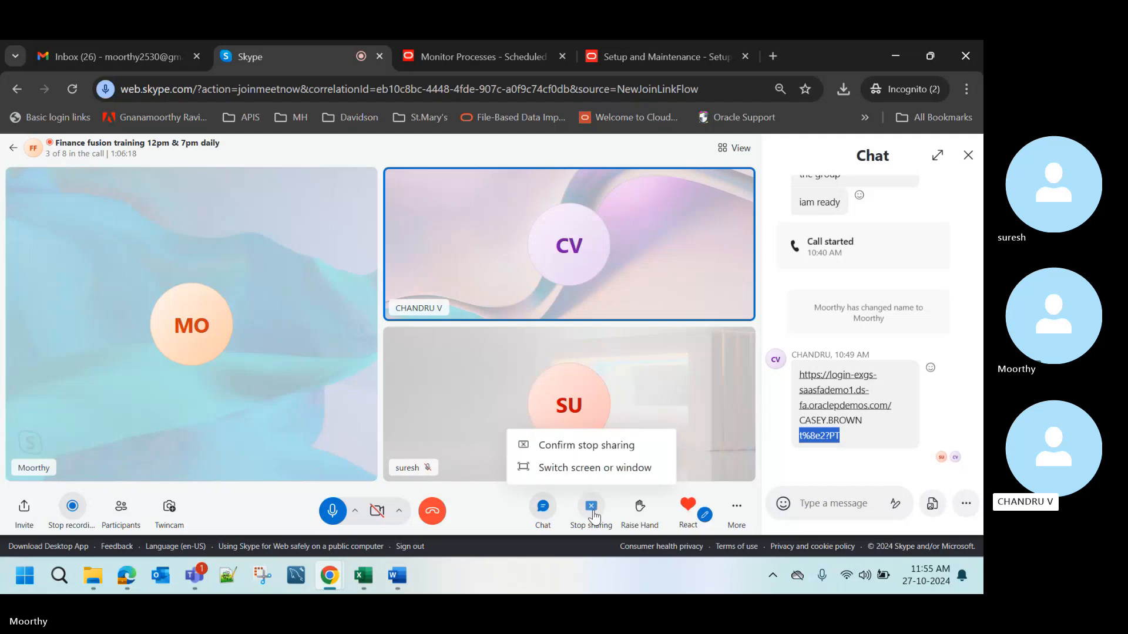
click(592, 445)
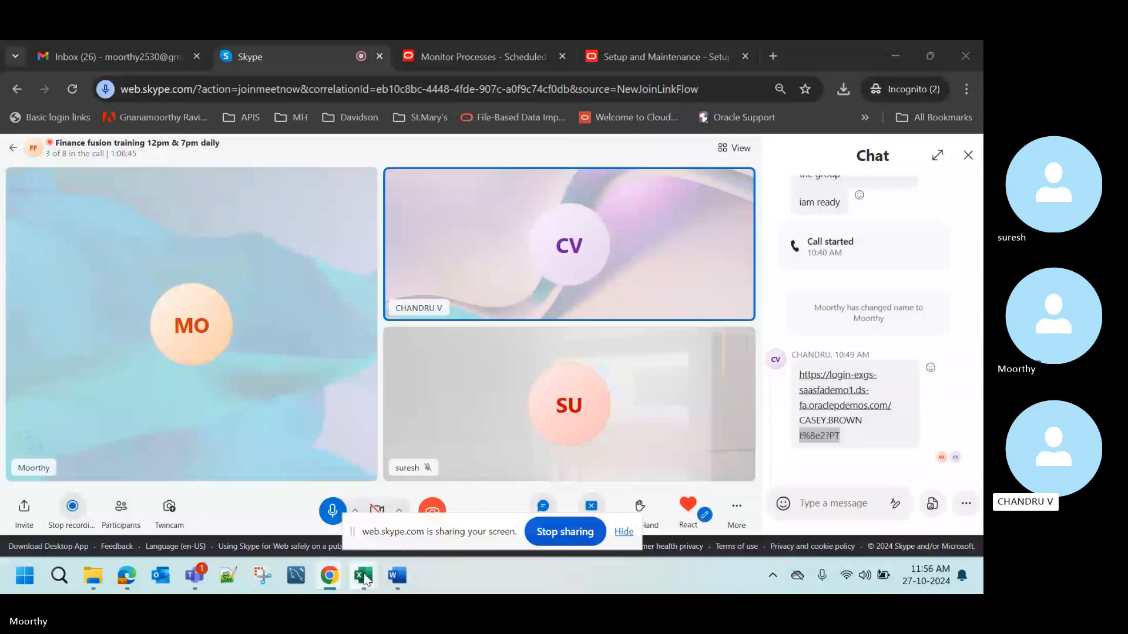
- Switch back to the GL SETUP CHECK LIST workbook in Excel and select the empty cell C14 below the Pending Configurations table
mouse_move(364, 573)
click(303, 491)
click(260, 421)
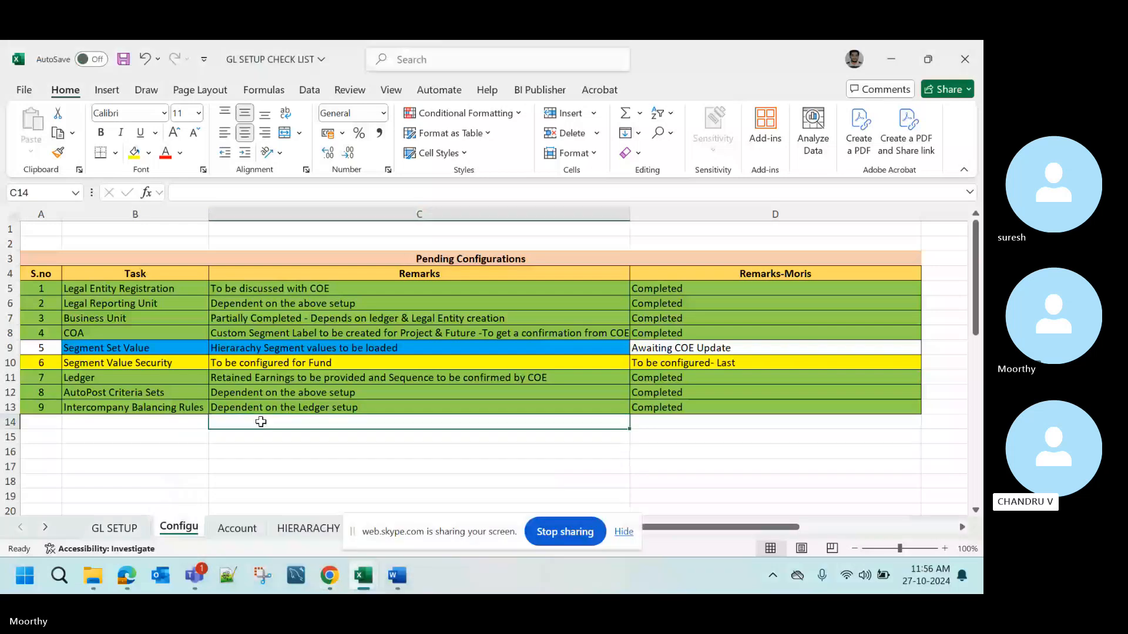
- Examine the heading and column headers of the Pending Configurations table on the Configu sheet
key(Left)
key(Up)
key(Up)
key(Up)
key(Up)
key(Up)
key(Up)
key(Up)
key(Up)
key(Up)
key(Up)
key(Up)
key(Up)
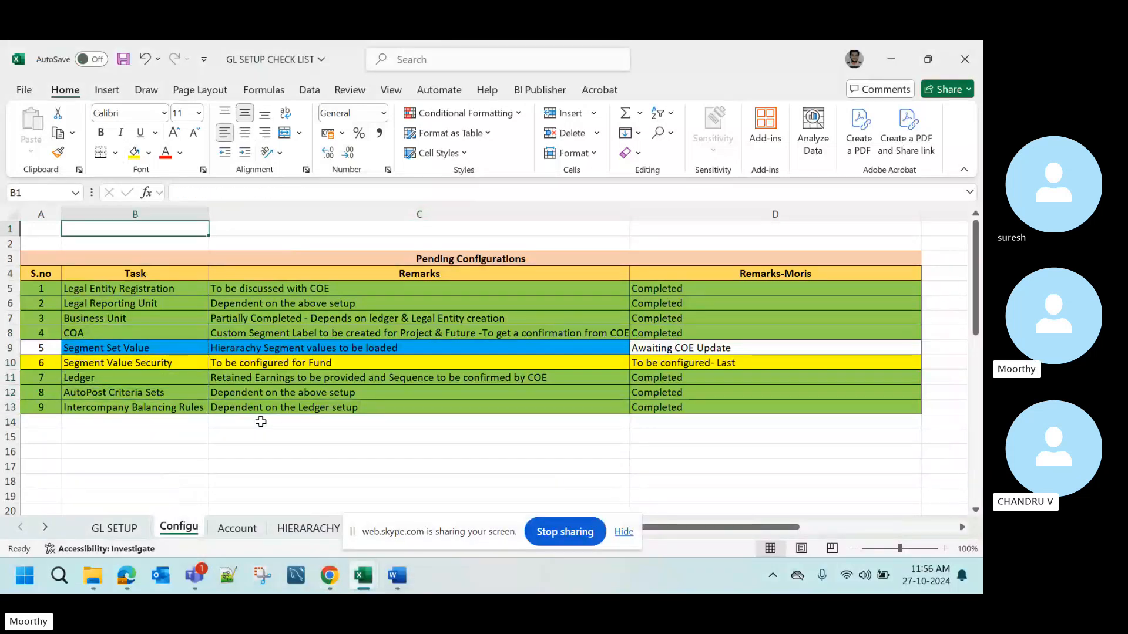
key(Left)
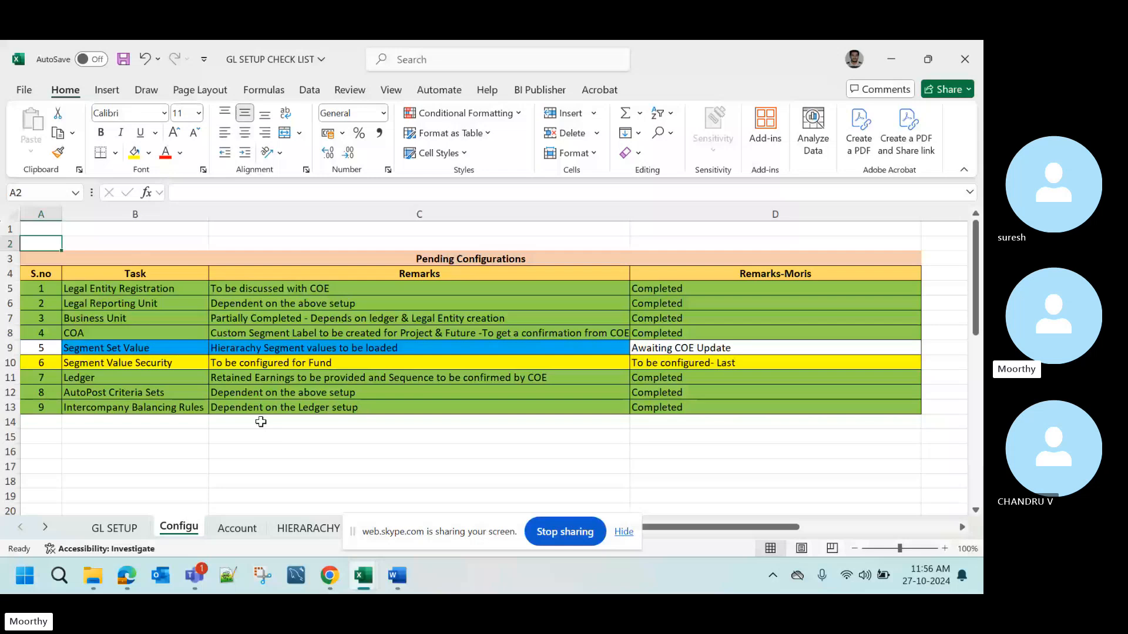
key(Down)
key(Down)
key(Down)
key(Down)
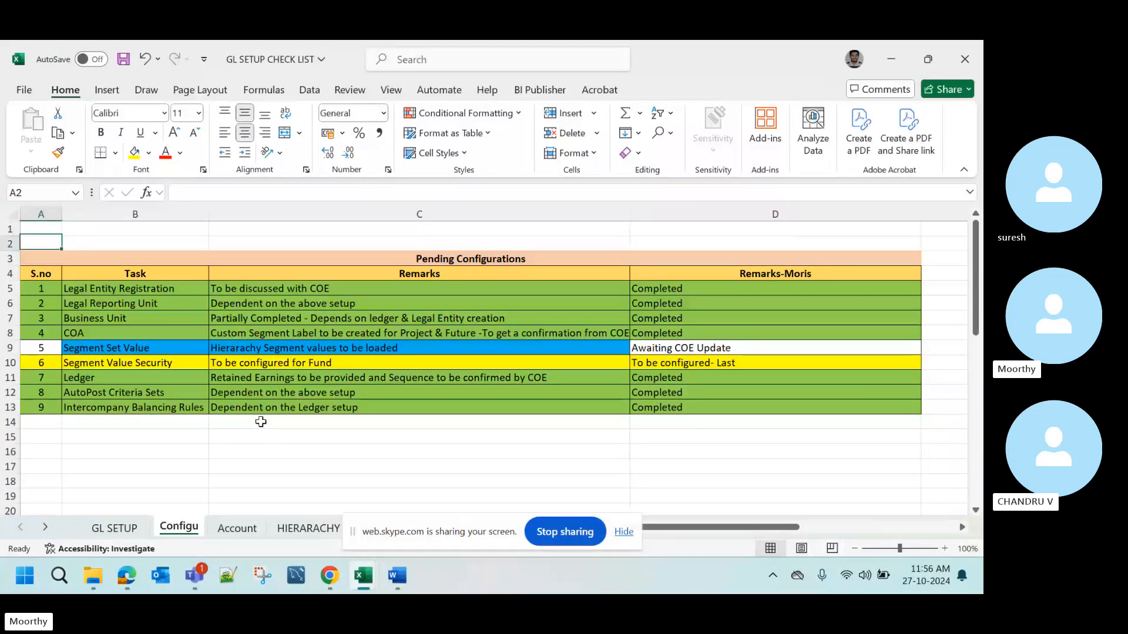
key(Up)
key(Up)
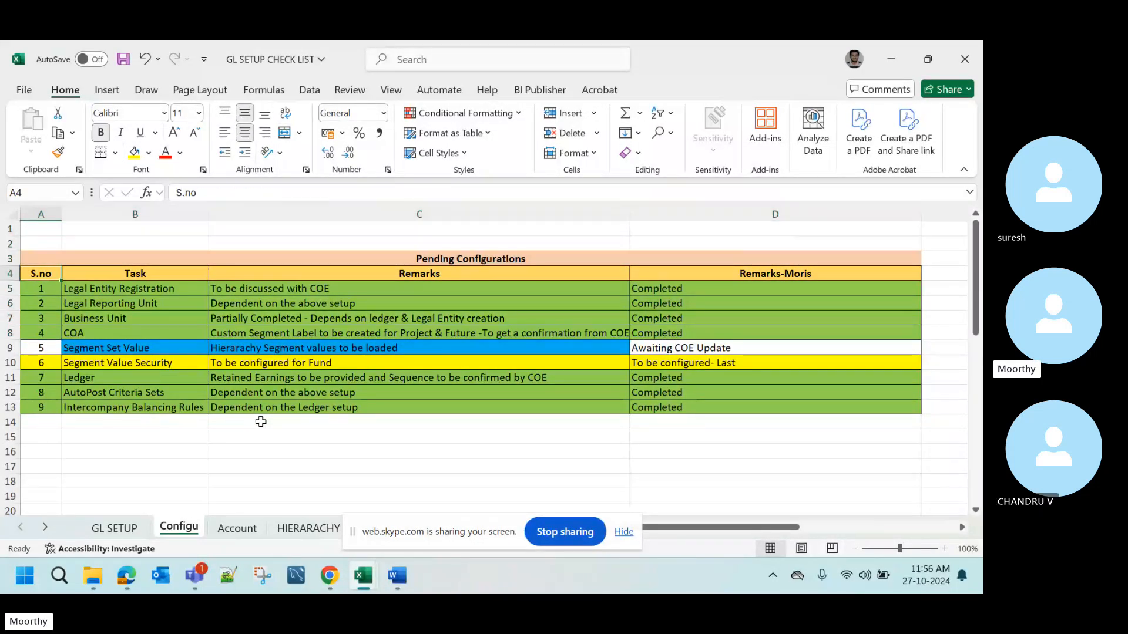
- Check the task statuses on the GL SETUP sheet and return to the Pending Configurations heading on the Configu sheet
click(128, 528)
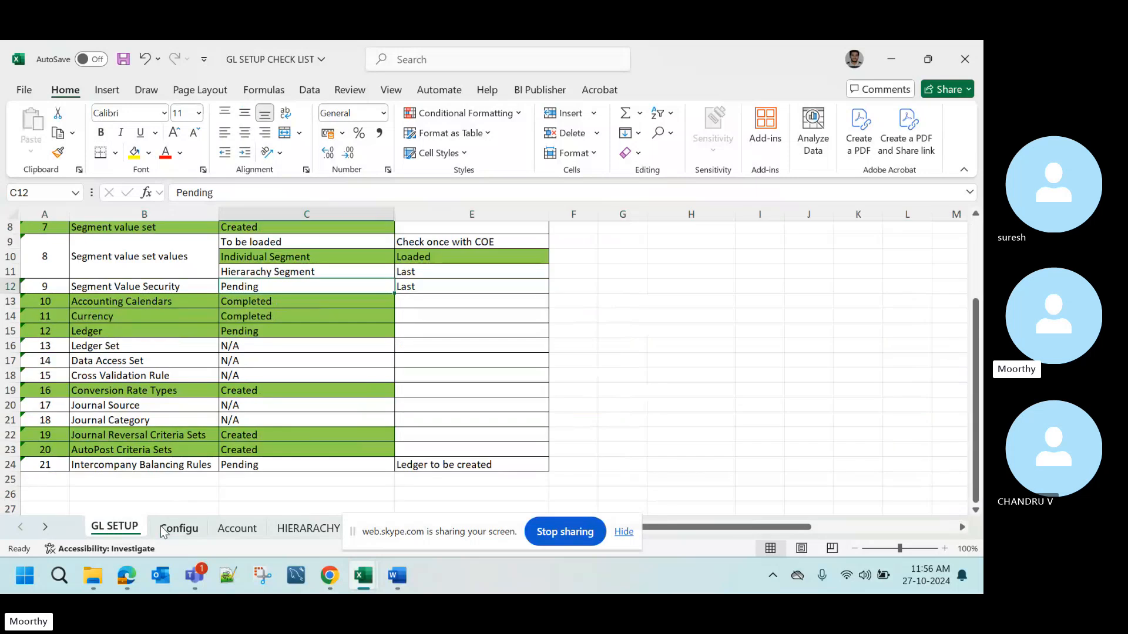
click(179, 527)
key(Up)
key(Up)
key(Down)
key(Down)
key(Down)
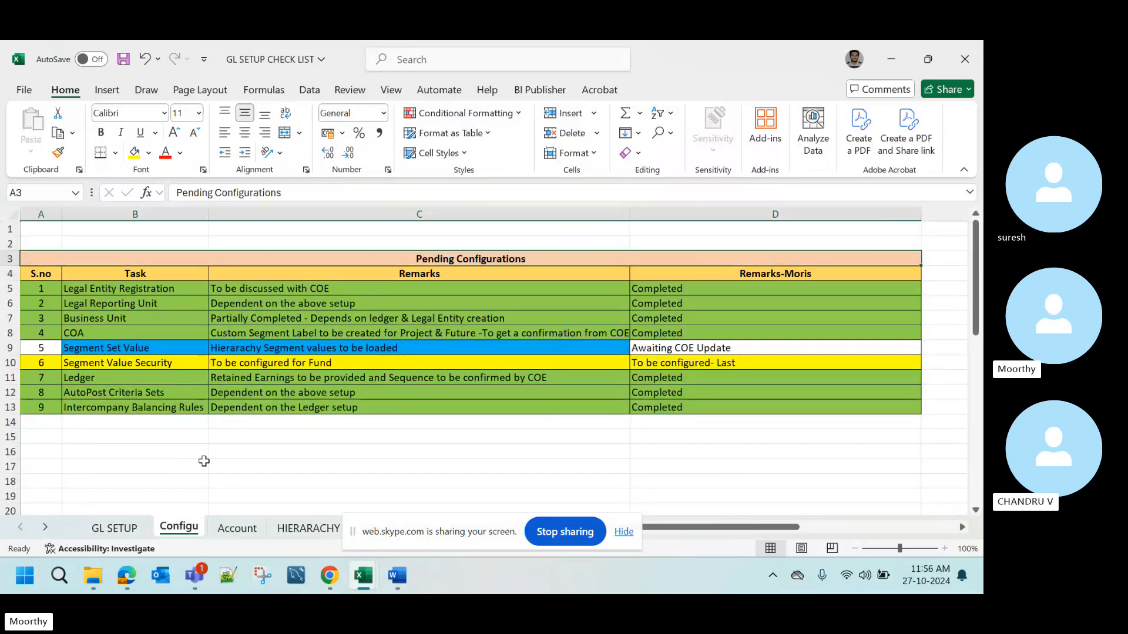
- Review the tasks in the Pending Configurations table from Legal Entity Registration down to Ledger, including Segment Value Security
click(181, 358)
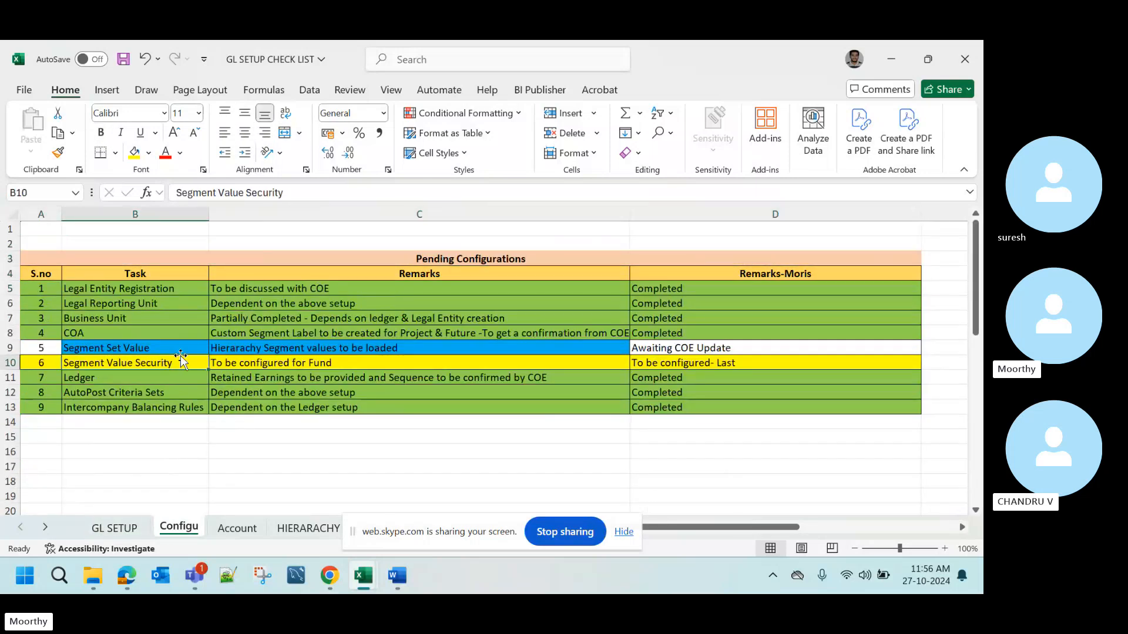
key(Up)
key(Up)
key(Up)
key(Up)
key(Up)
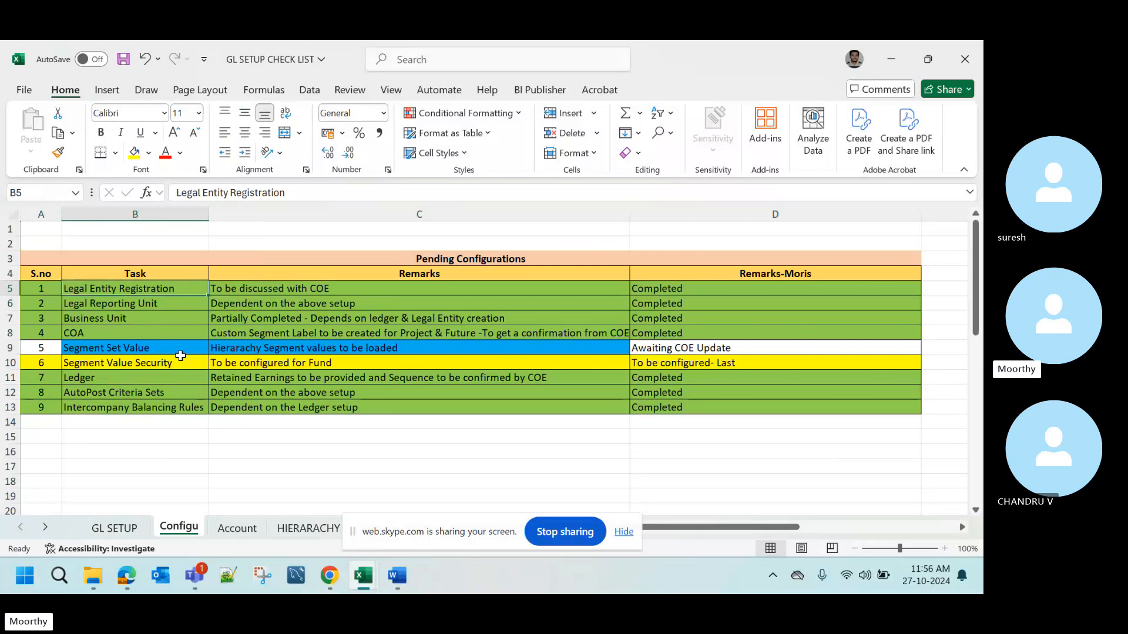
key(Down)
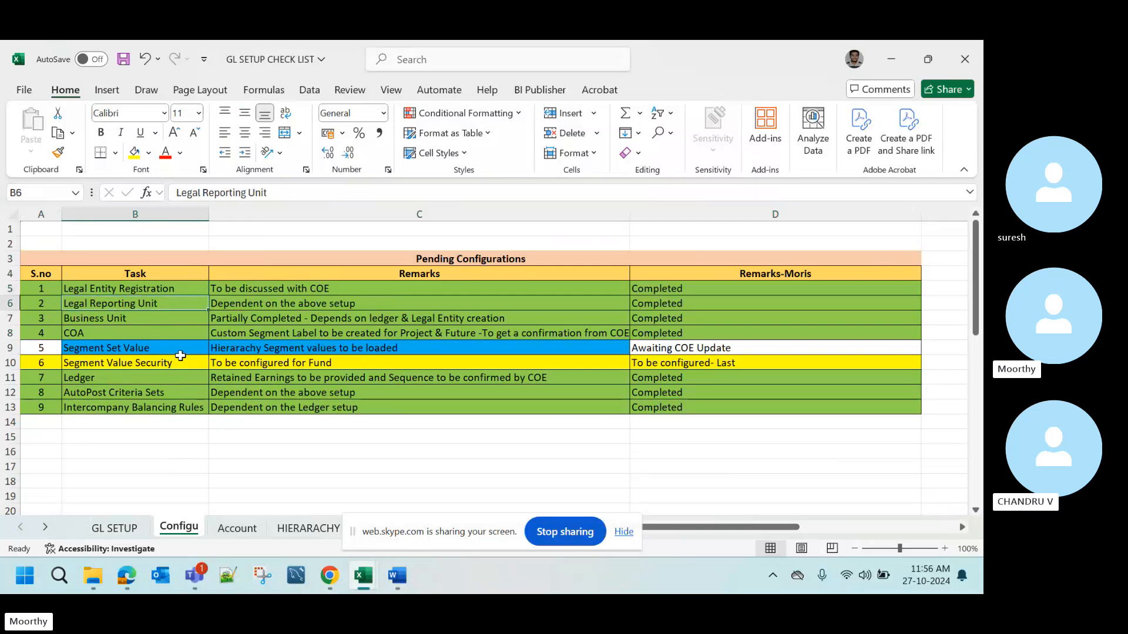
key(Down)
key(Down)
key(Down)
key(Down)
key(Down)
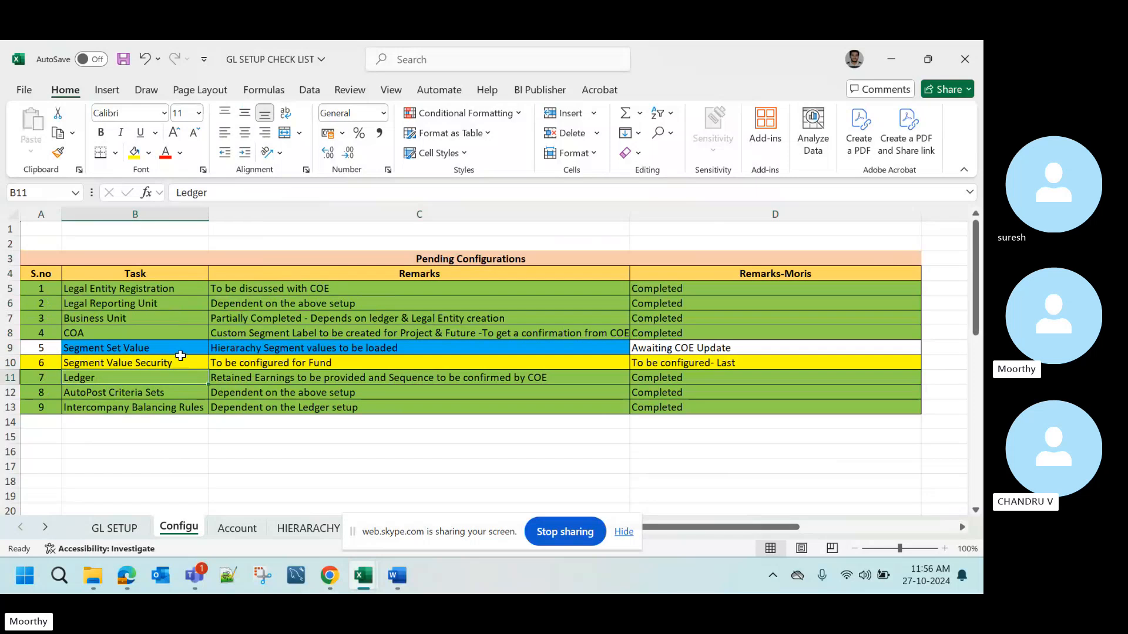
key(Up)
key(Up)
key(Up)
key(Up)
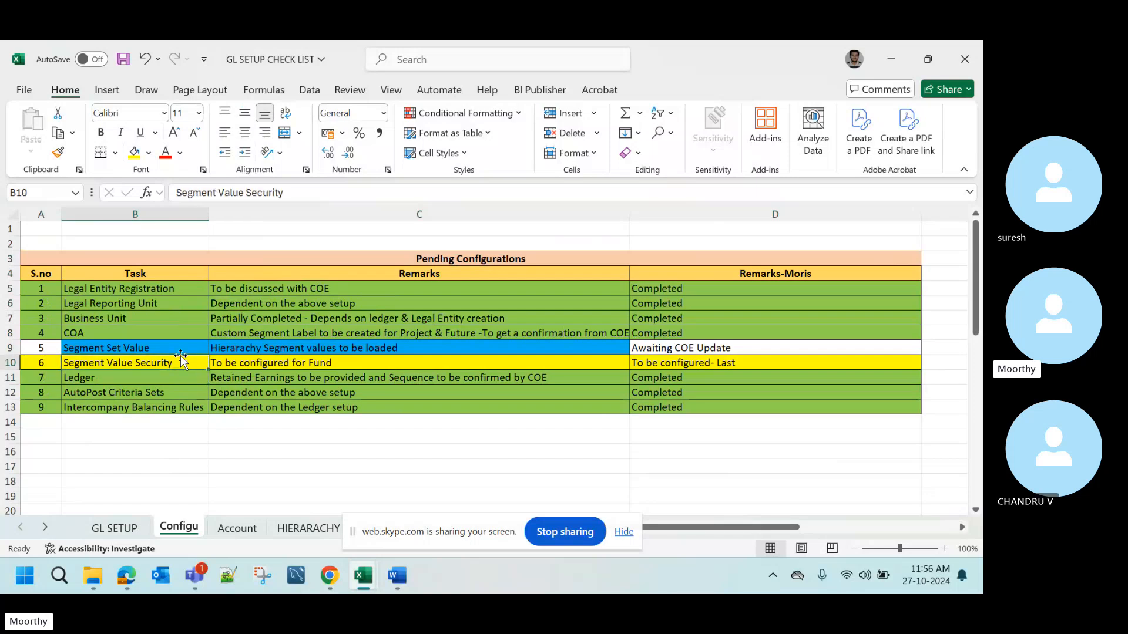
key(Down)
key(Down)
key(Down)
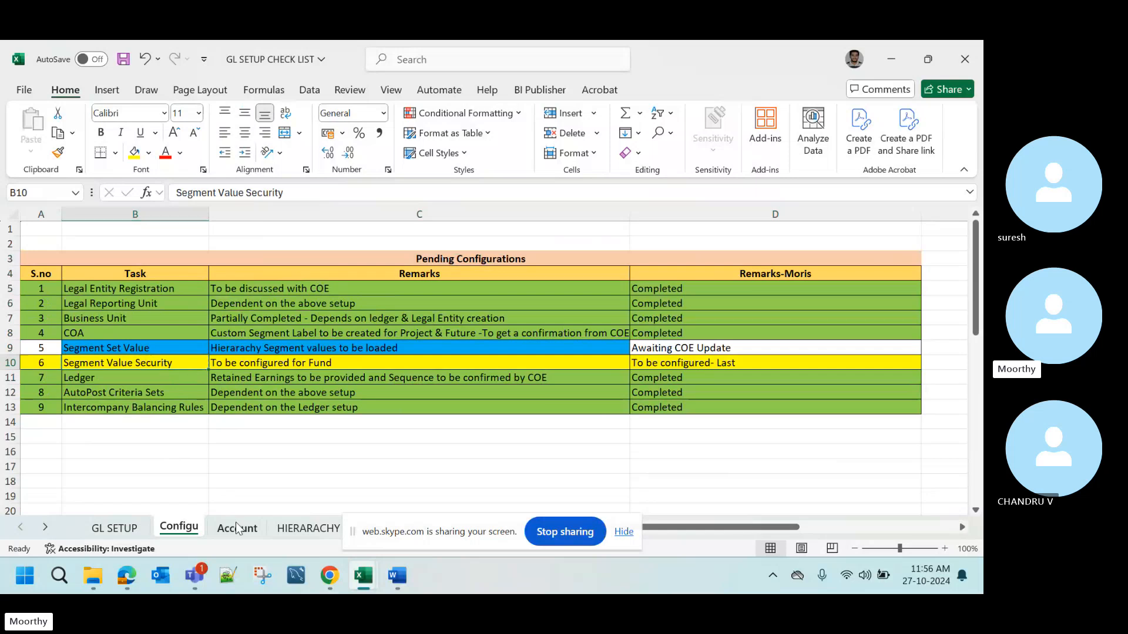
- Examine the account values picture on the Account sheet, including the Summary, Allow Posting, Allow Budgeting and Account Type columns
click(237, 528)
click(413, 540)
drag(413, 539, 507, 576)
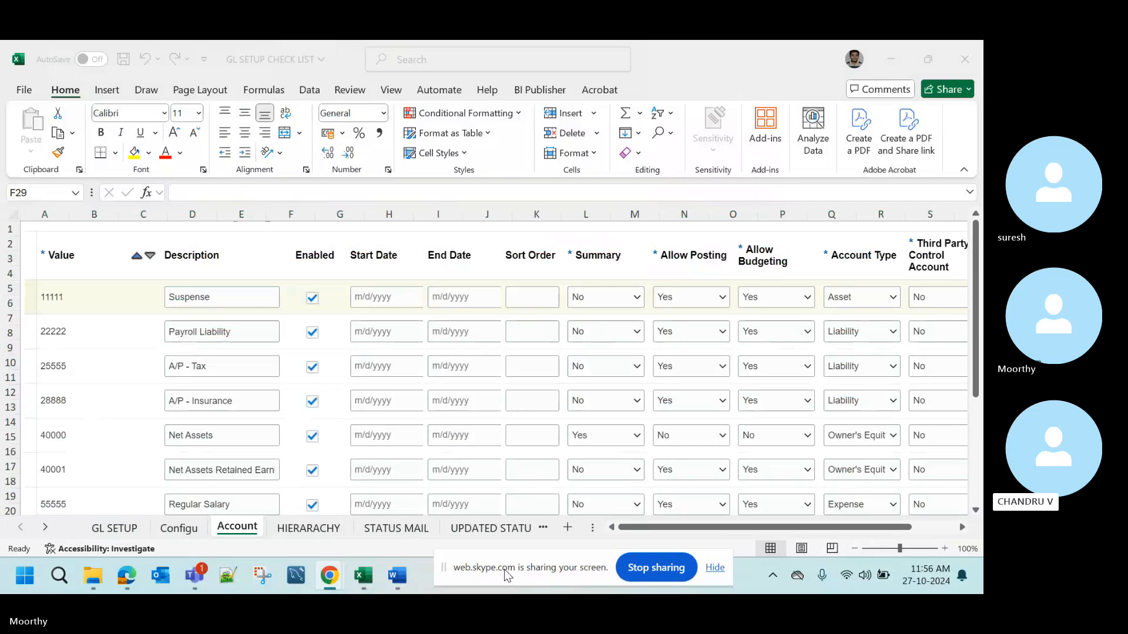
click(146, 307)
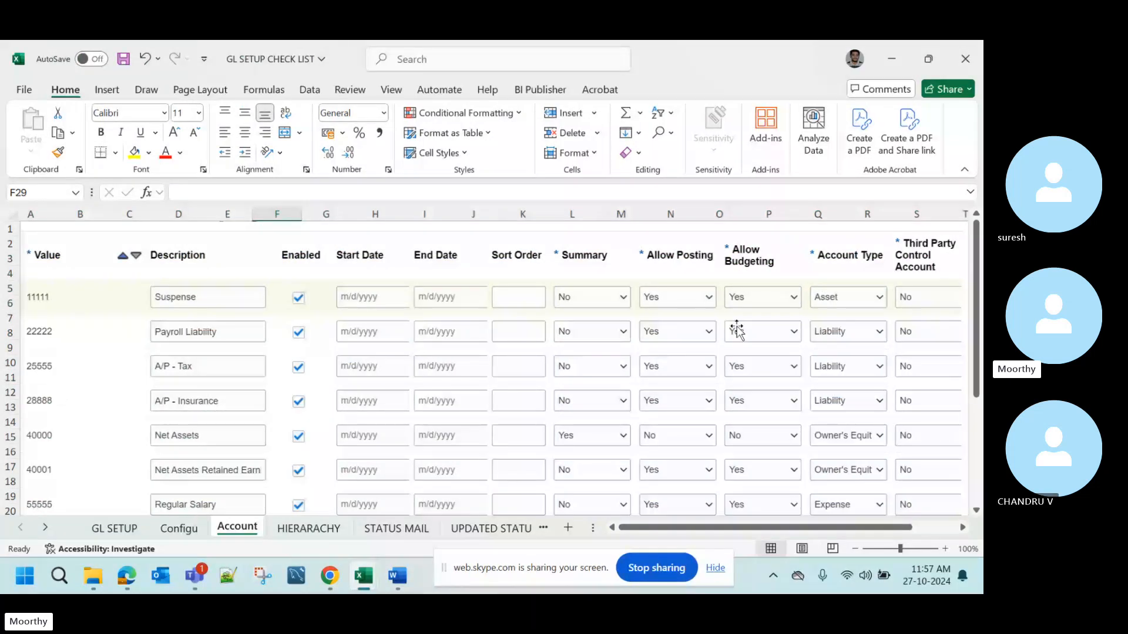
scroll(737, 329, right, 1)
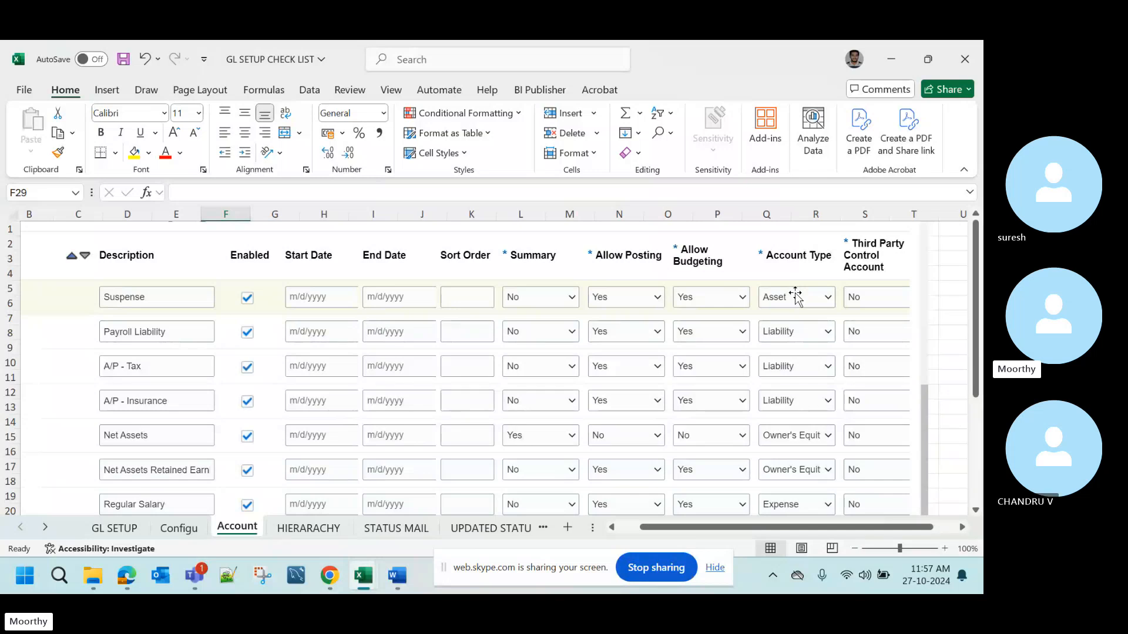
scroll(796, 341, down, 1)
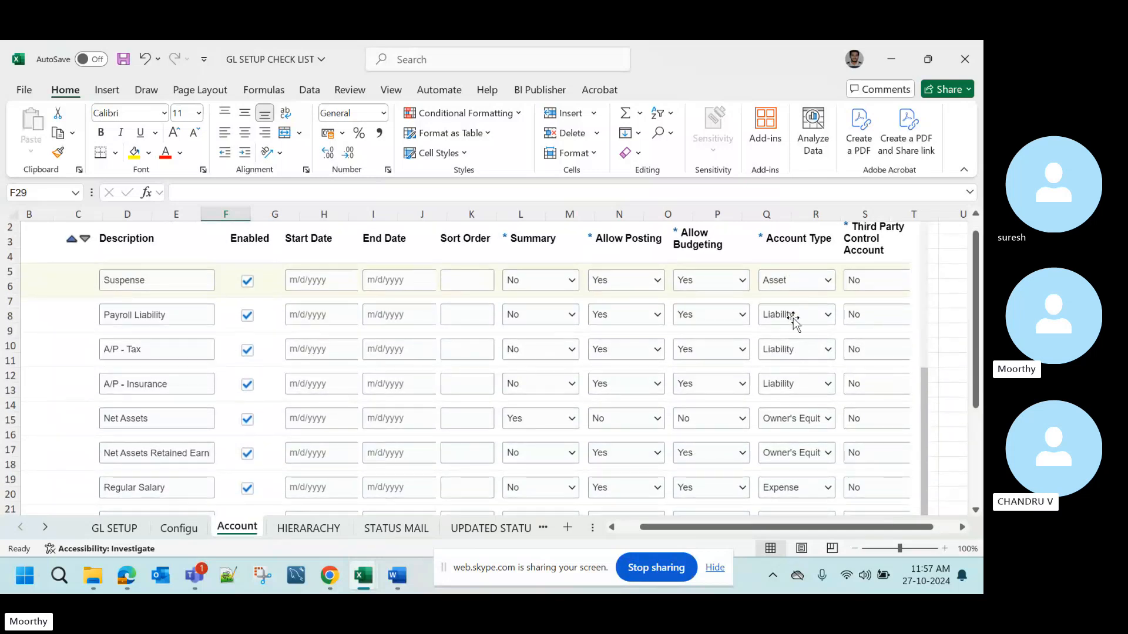
scroll(785, 502, down, 3)
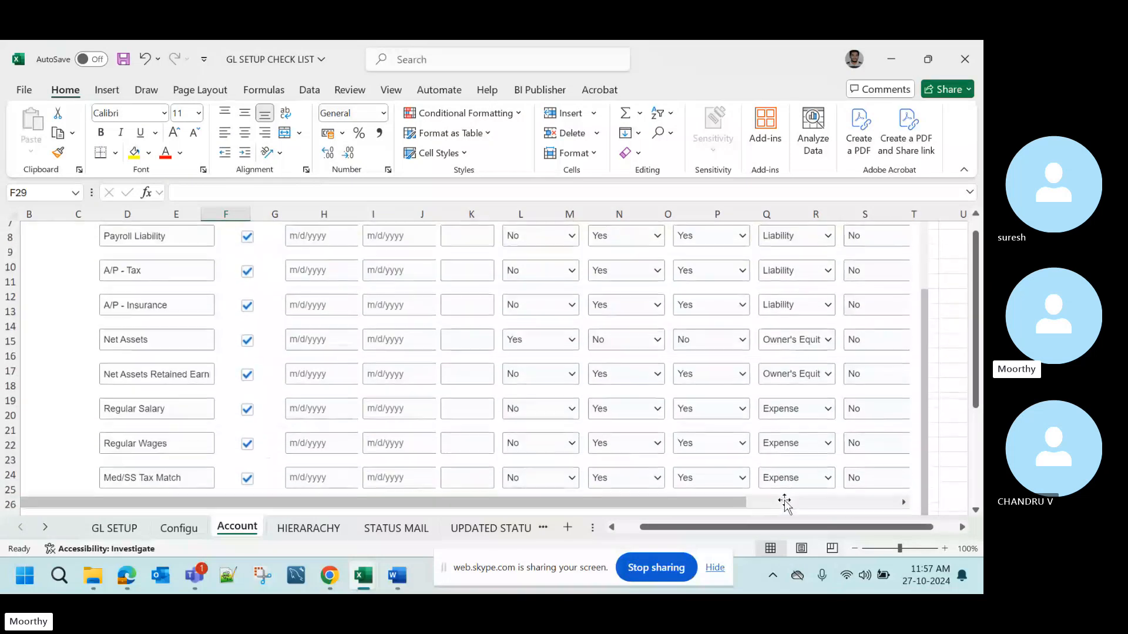
scroll(785, 502, up, 2)
scroll(785, 502, up, 4)
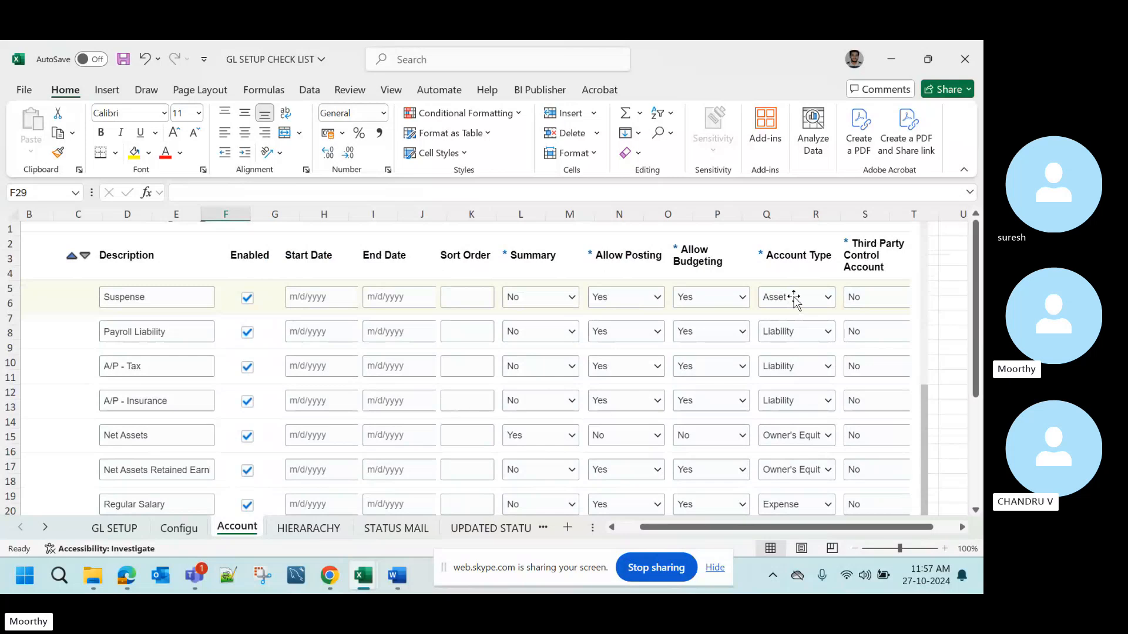
click(752, 326)
scroll(752, 326, left, 1)
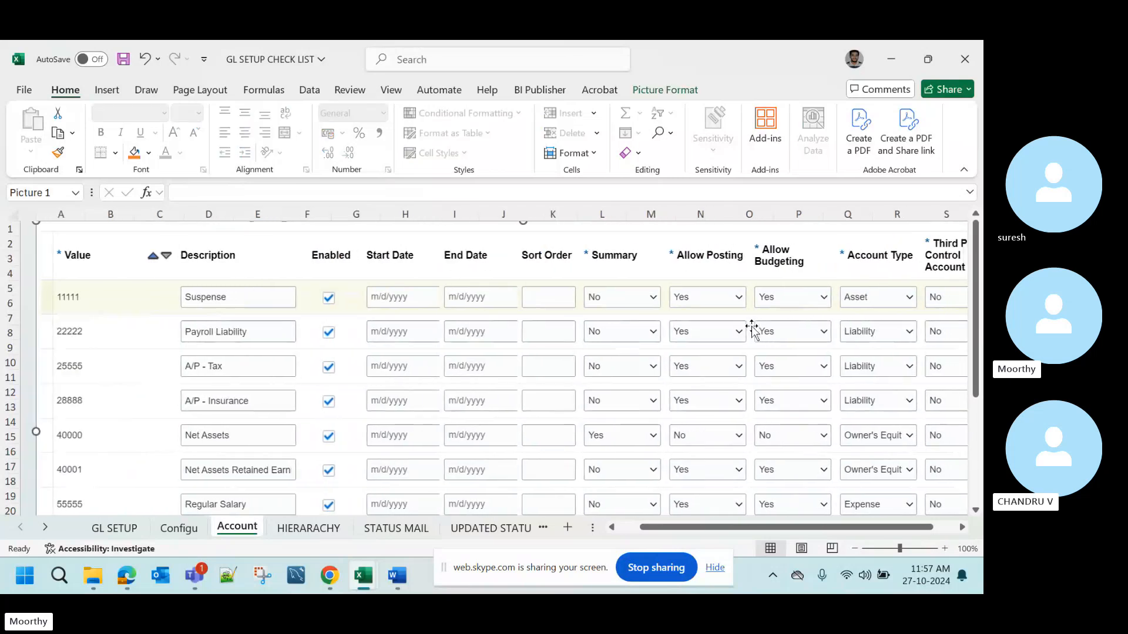
- Read the opening hierarchy update instructions on the HIERARACHY sheet, through the step to un-publish the hierarchy
click(308, 527)
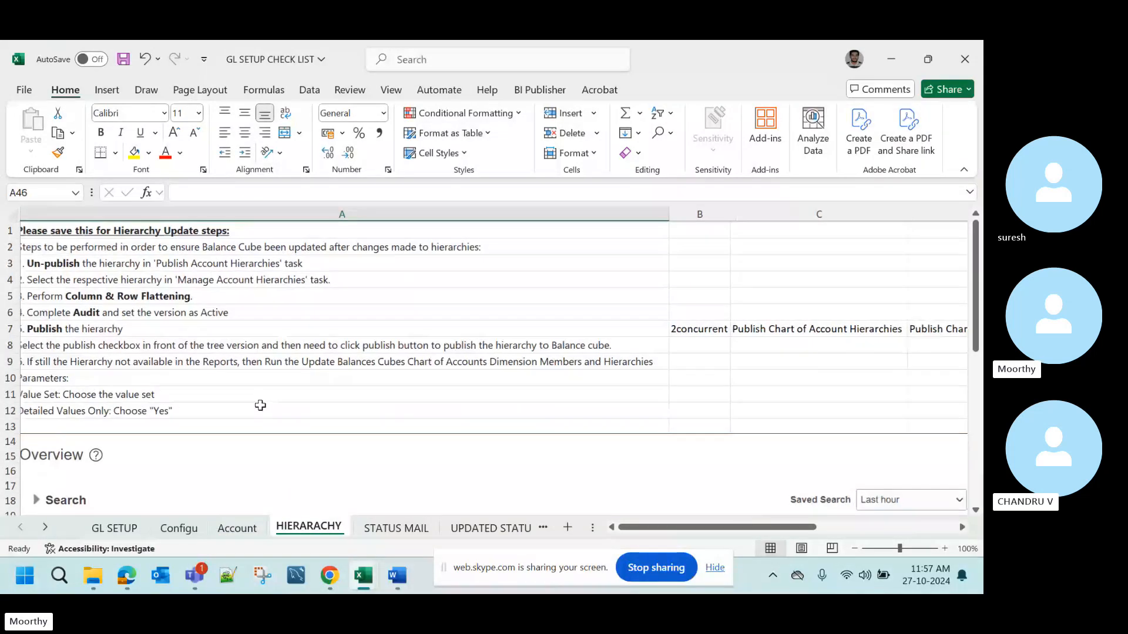
click(200, 333)
click(118, 260)
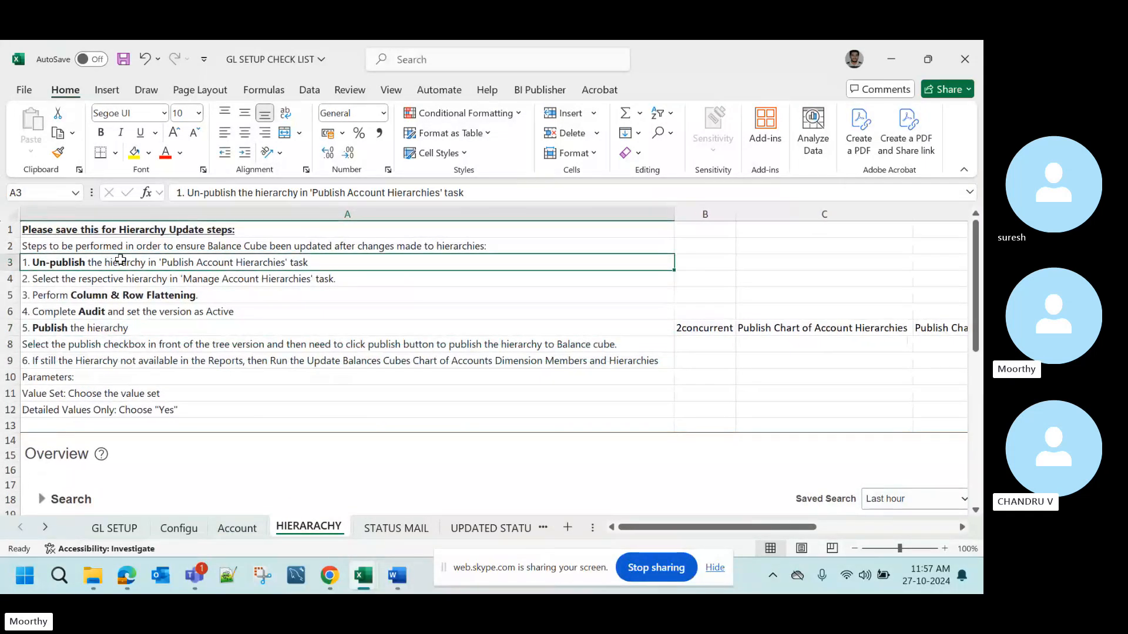
key(Up)
key(Up)
key(Down)
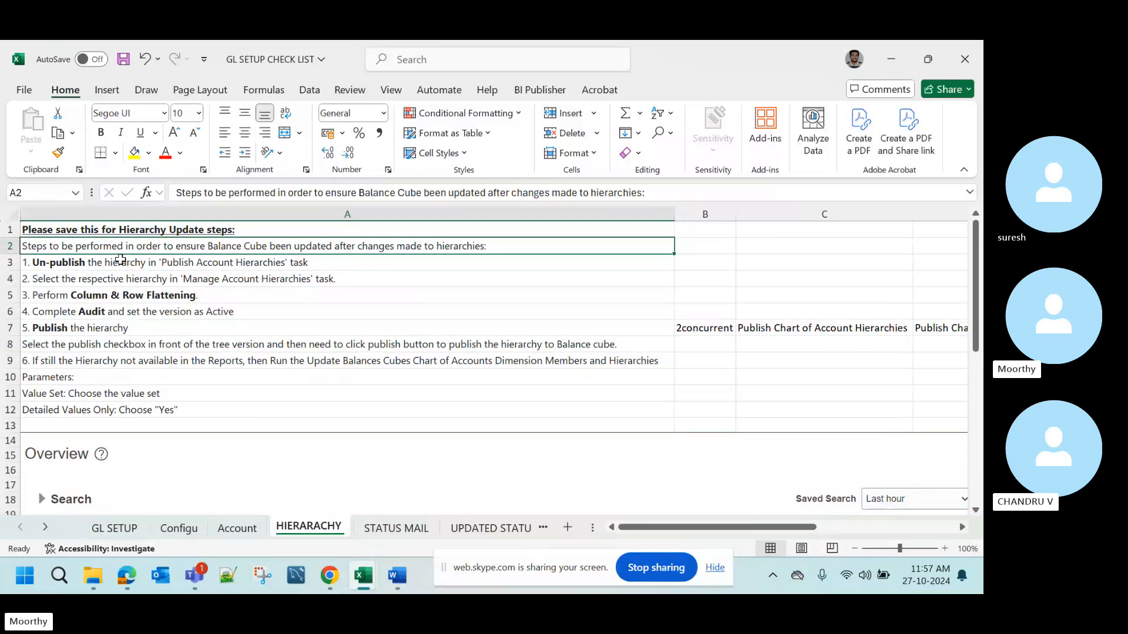
key(Up)
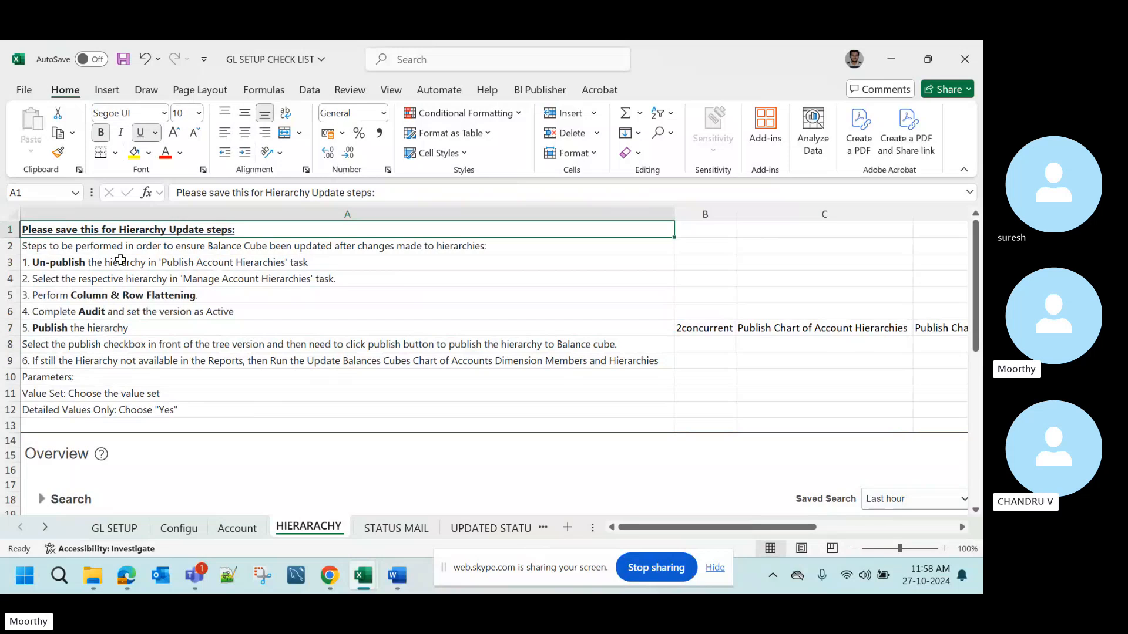
click(104, 263)
key(Up)
key(Up)
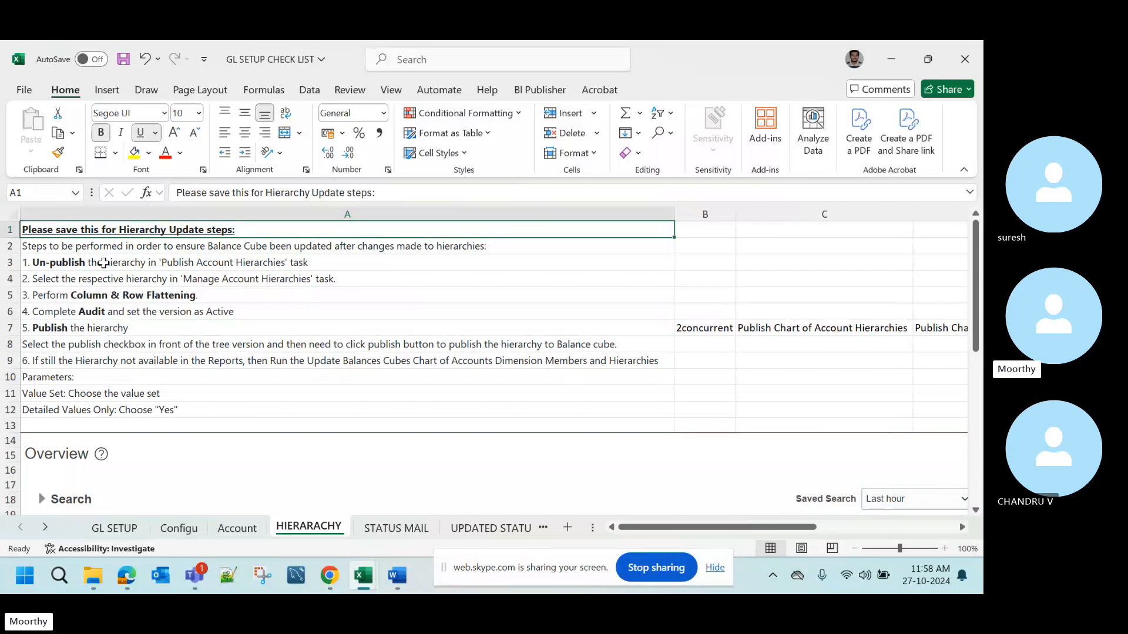
key(Down)
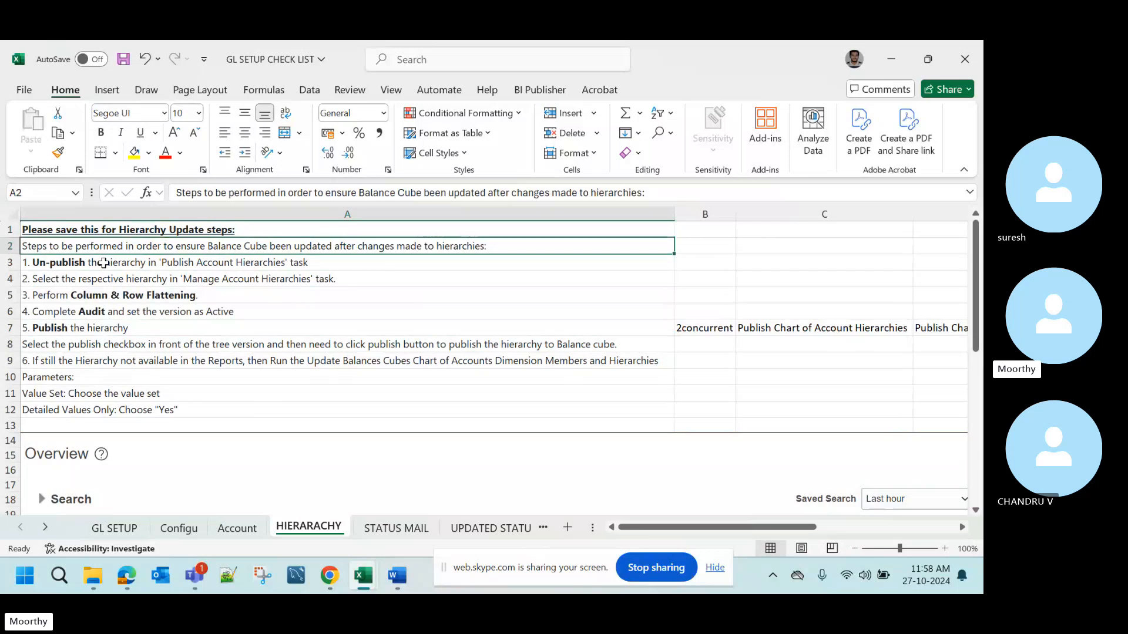
click(63, 266)
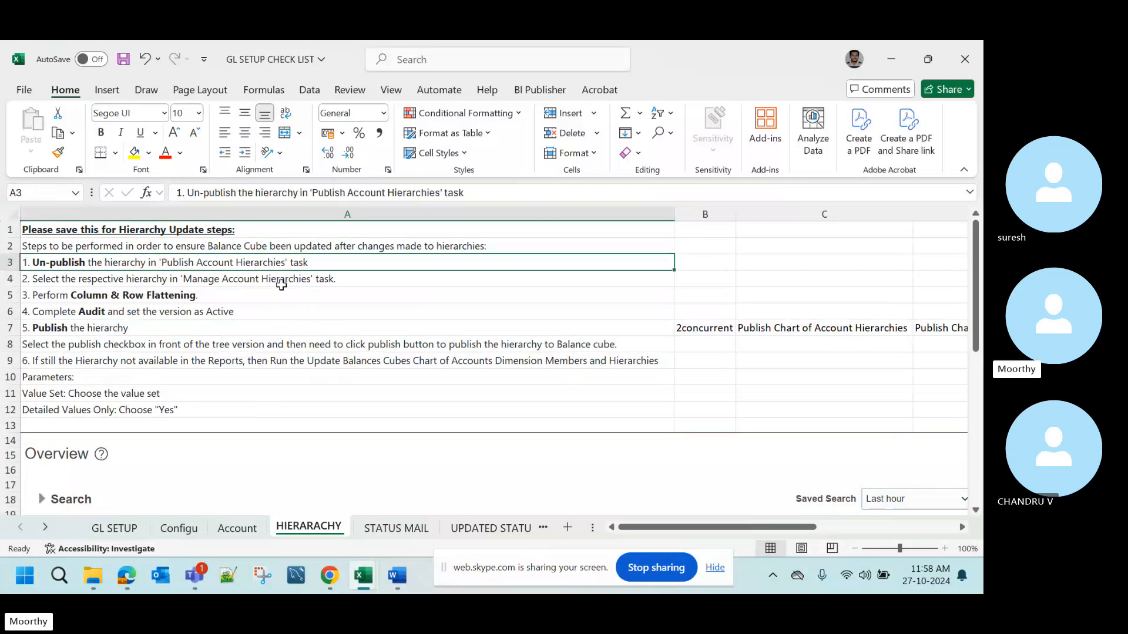
- Switch to the Oracle Setup and Maintenance page in Chrome and open the Publish Account Hierarchies task by searching for Publish
mouse_move(329, 574)
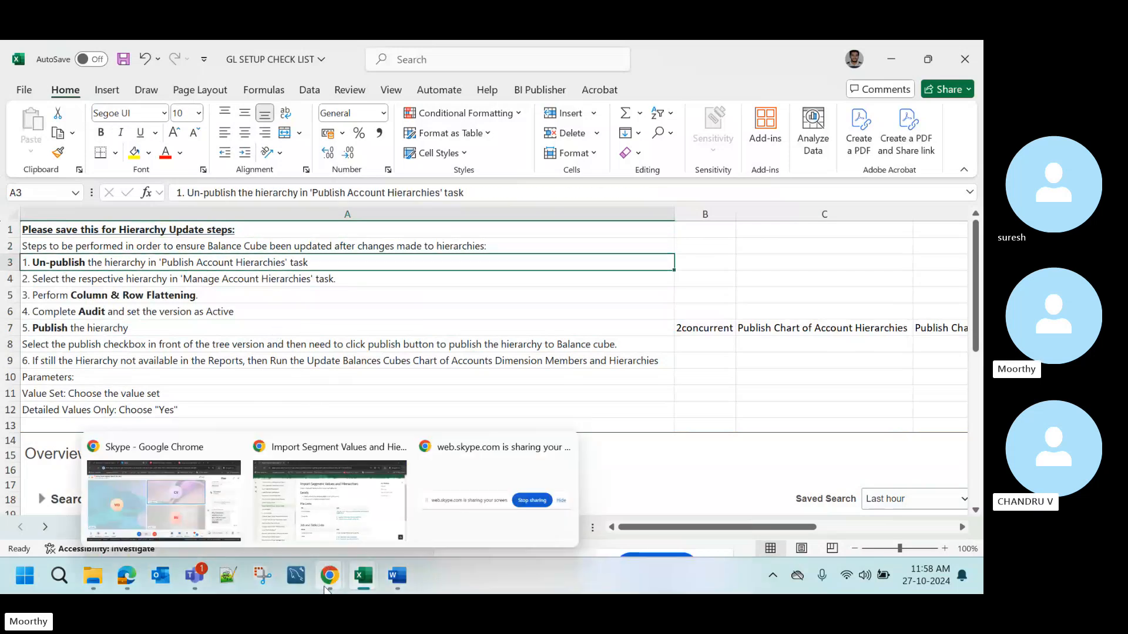
click(208, 508)
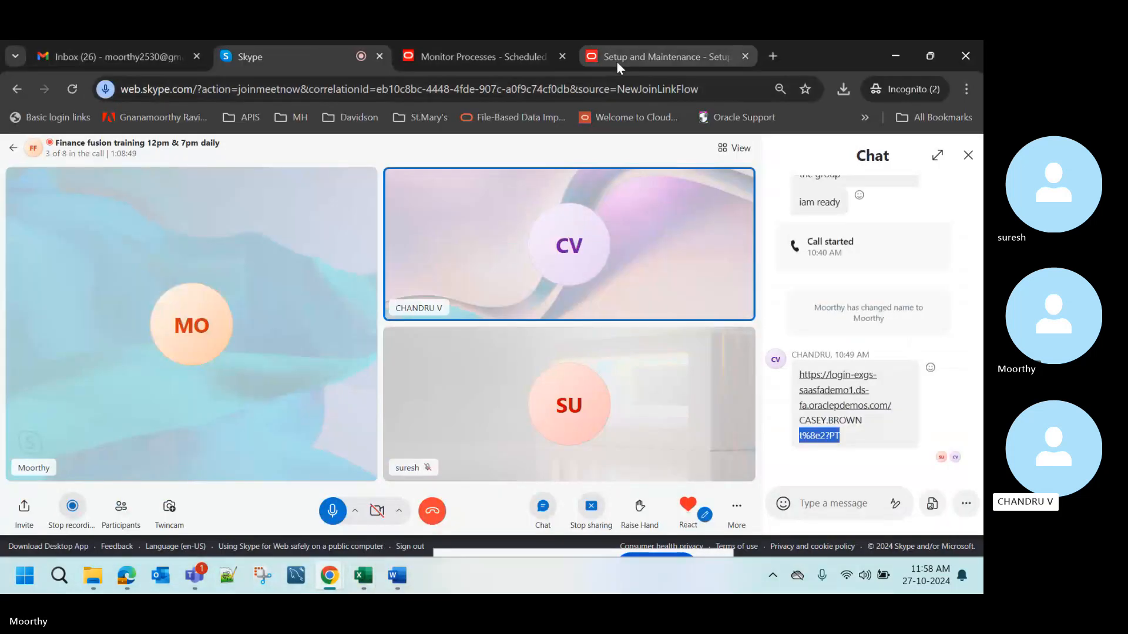
click(616, 62)
click(516, 224)
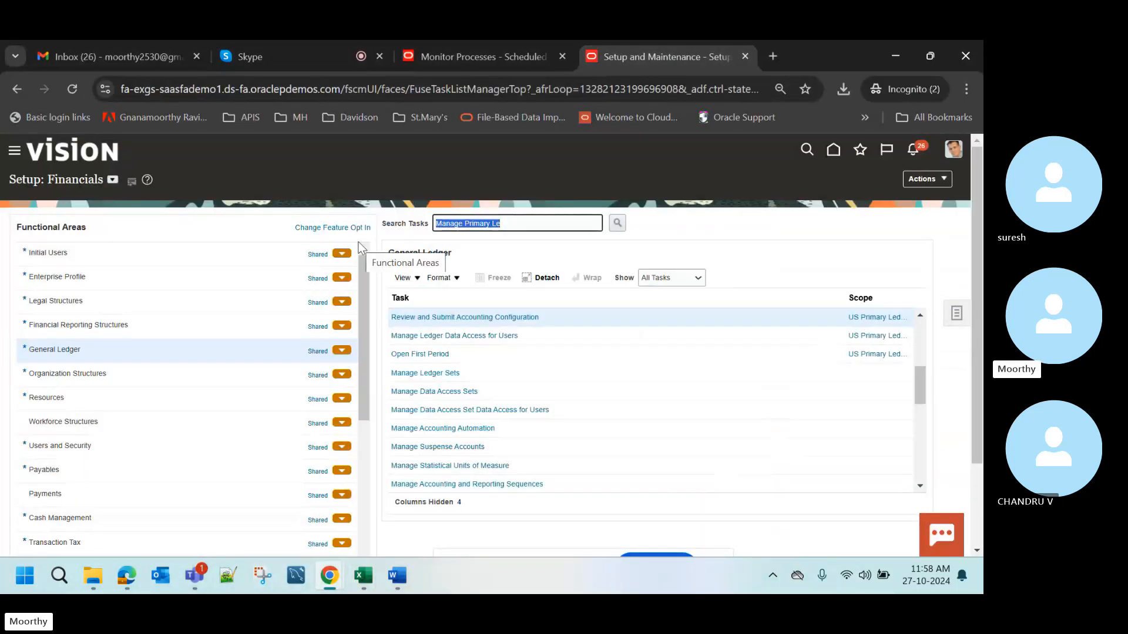
text(Publish)
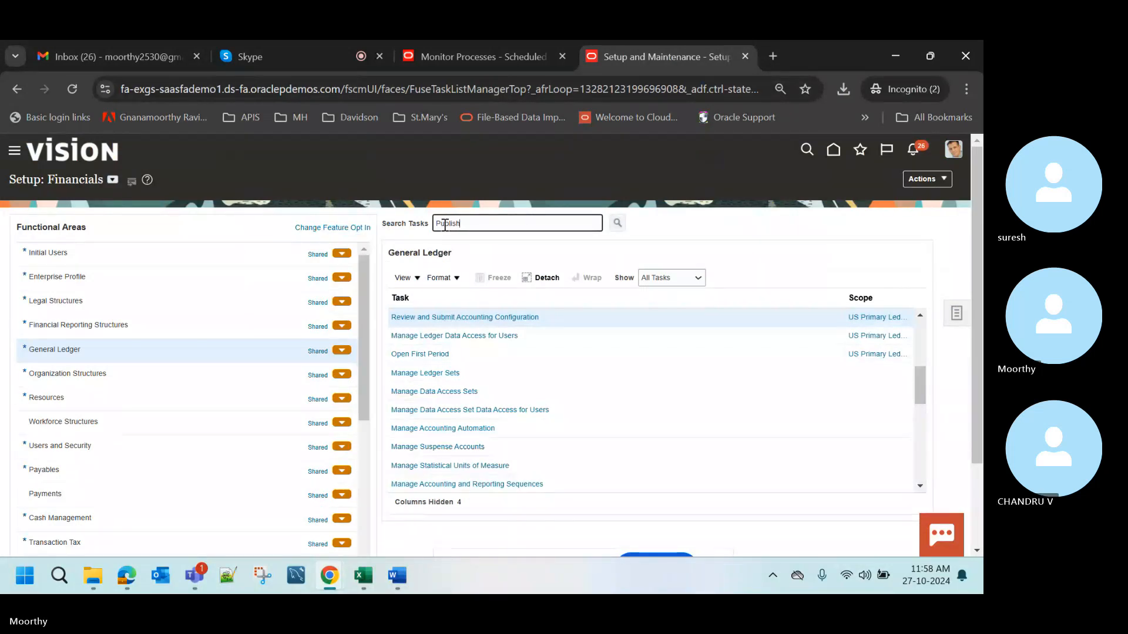
key(Return)
click(368, 335)
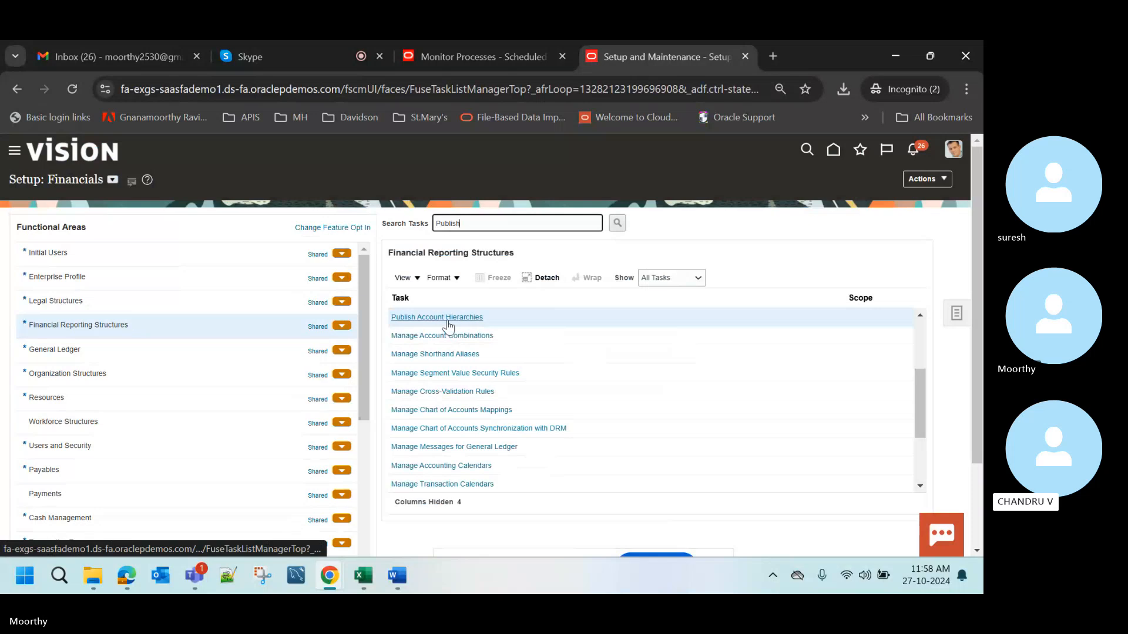
click(446, 318)
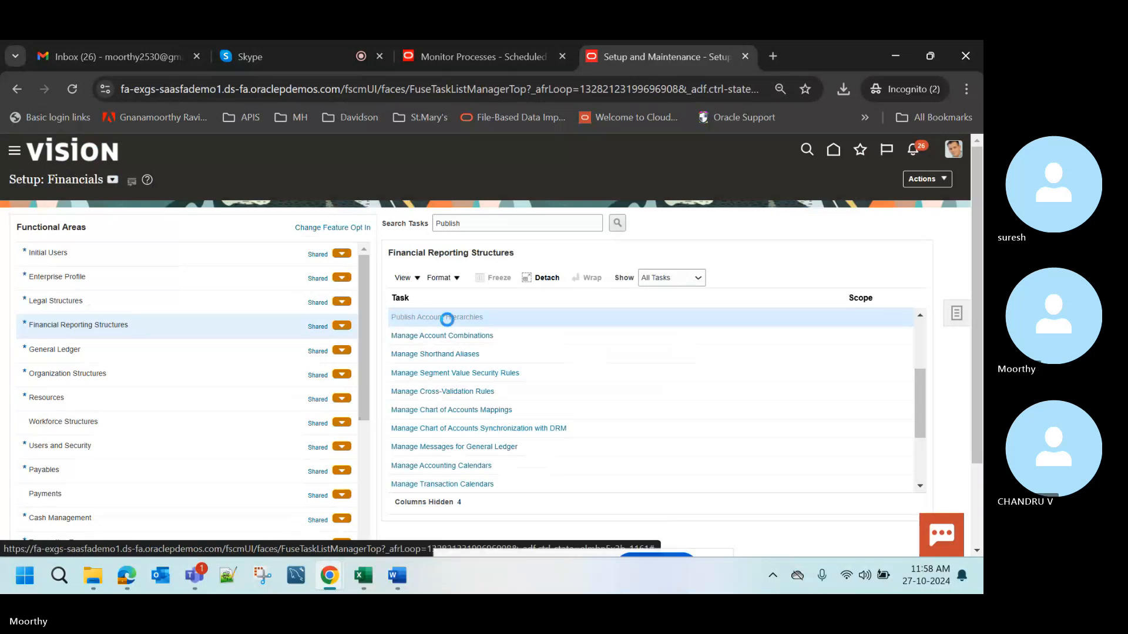
- Search the account hierarchies using the AU Council chart of accounts
click(339, 258)
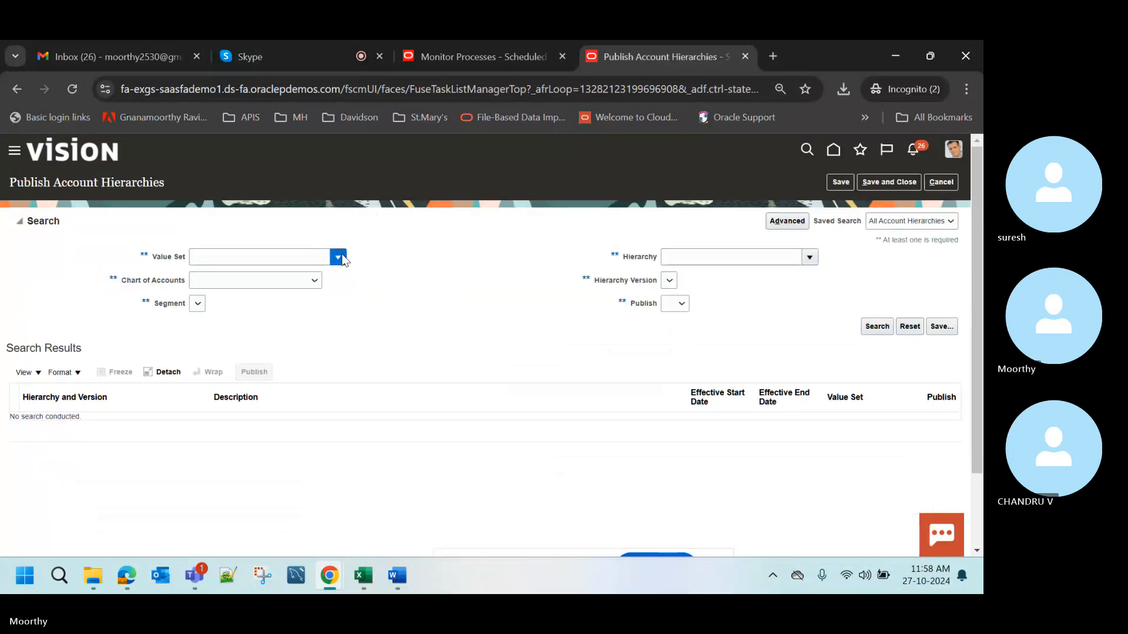
click(424, 321)
drag(424, 316, 277, 285)
click(277, 285)
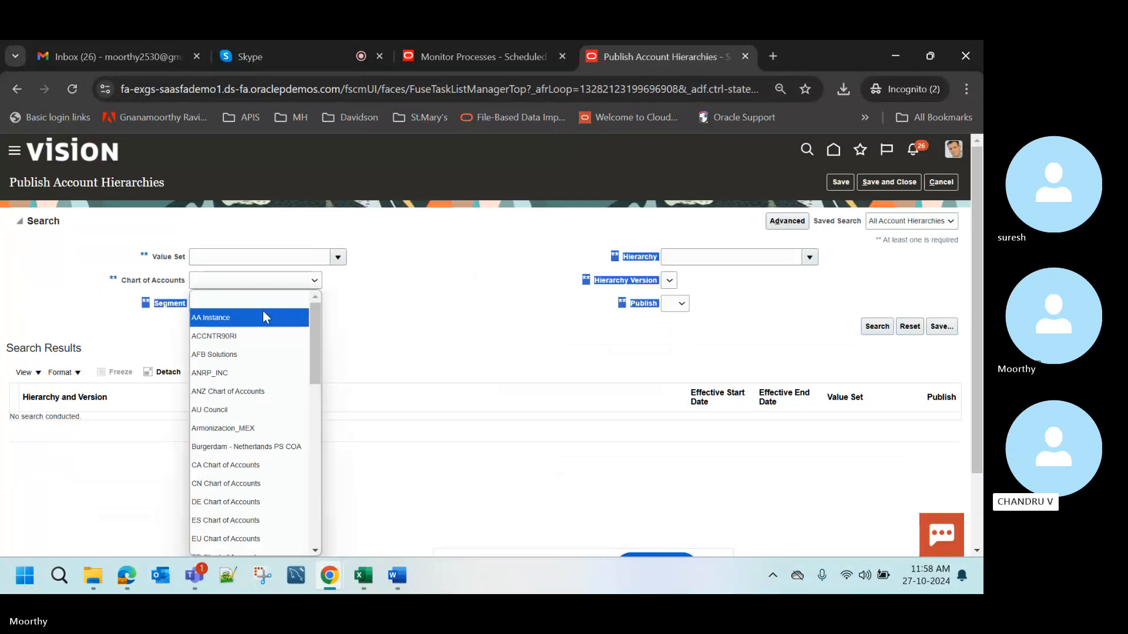
click(286, 409)
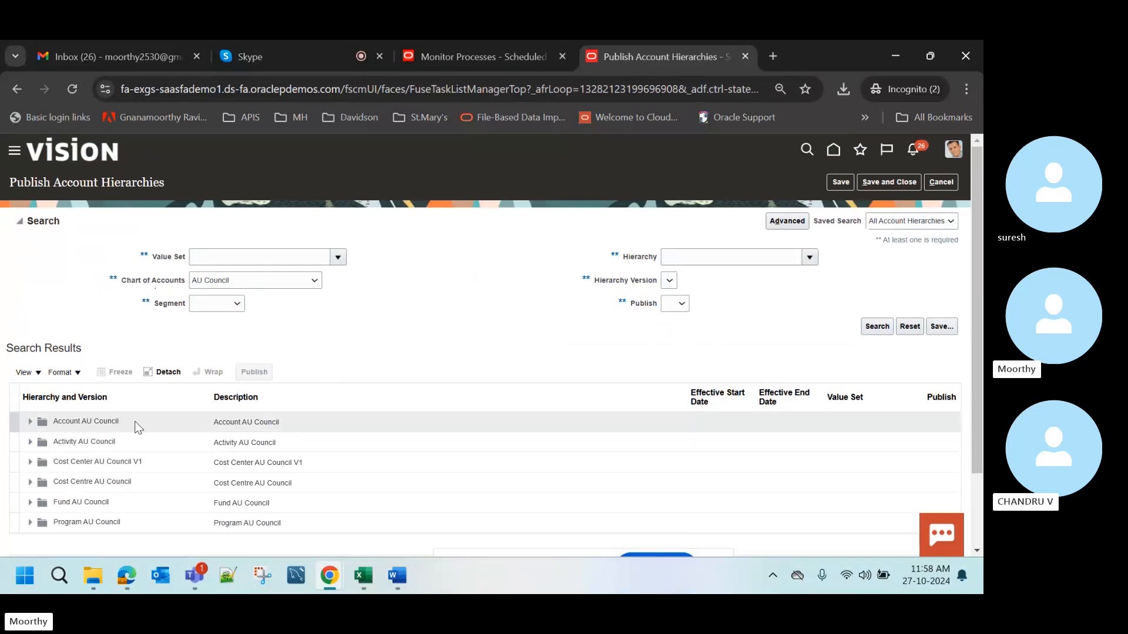
- Expand the Account AU Council hierarchy and un-publish its Account AU Council Current version by clearing Publish and submitting the publish process
click(28, 422)
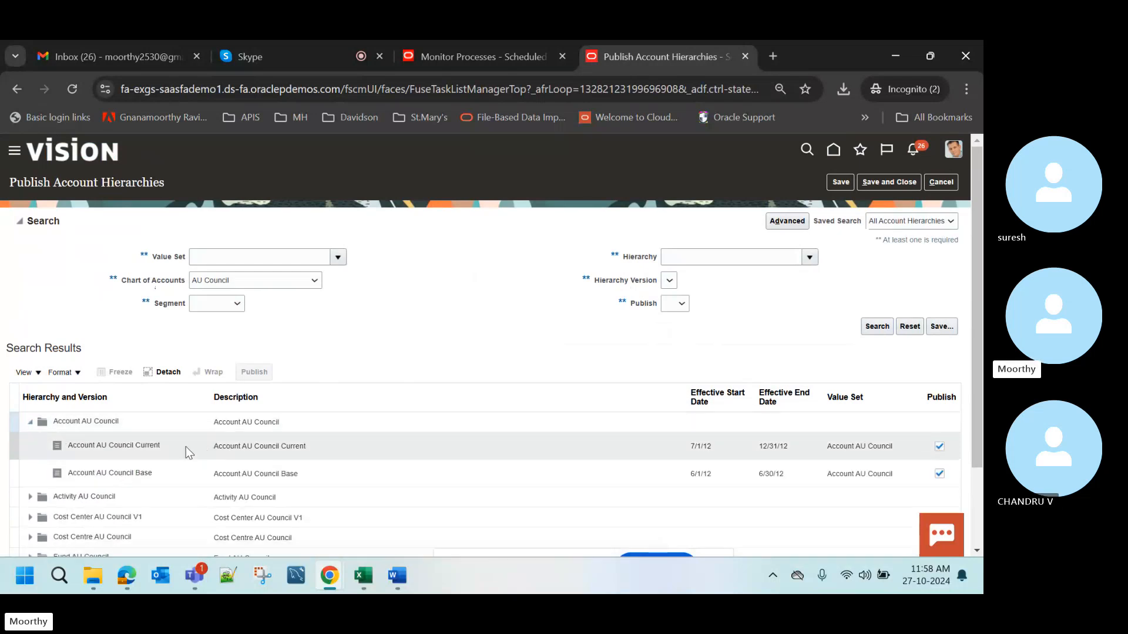
click(179, 472)
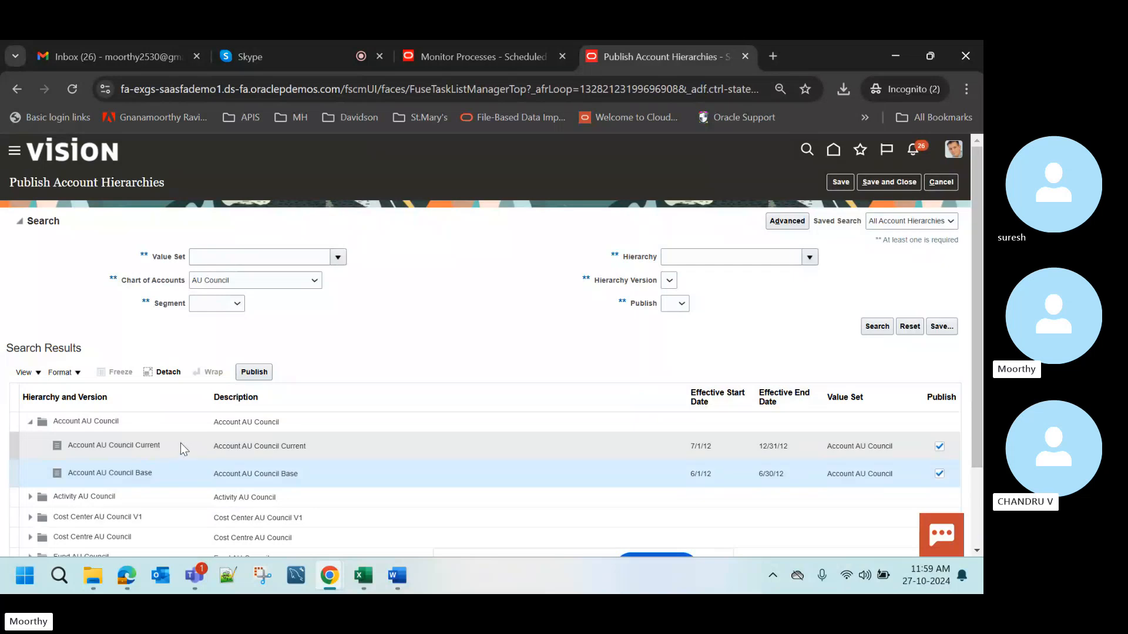
click(181, 448)
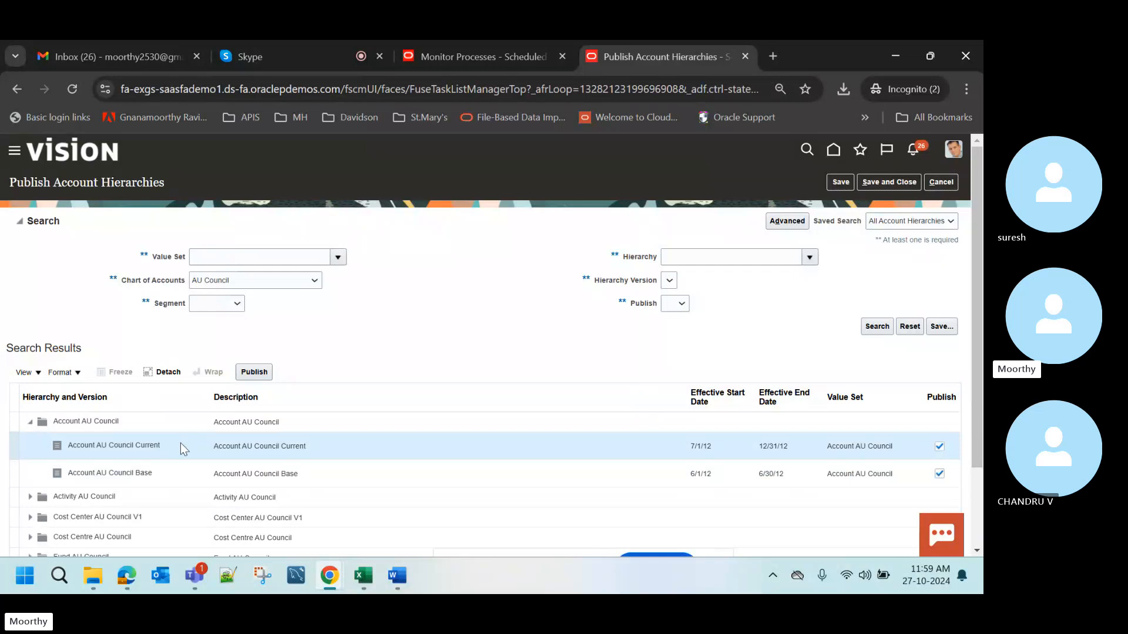
click(939, 447)
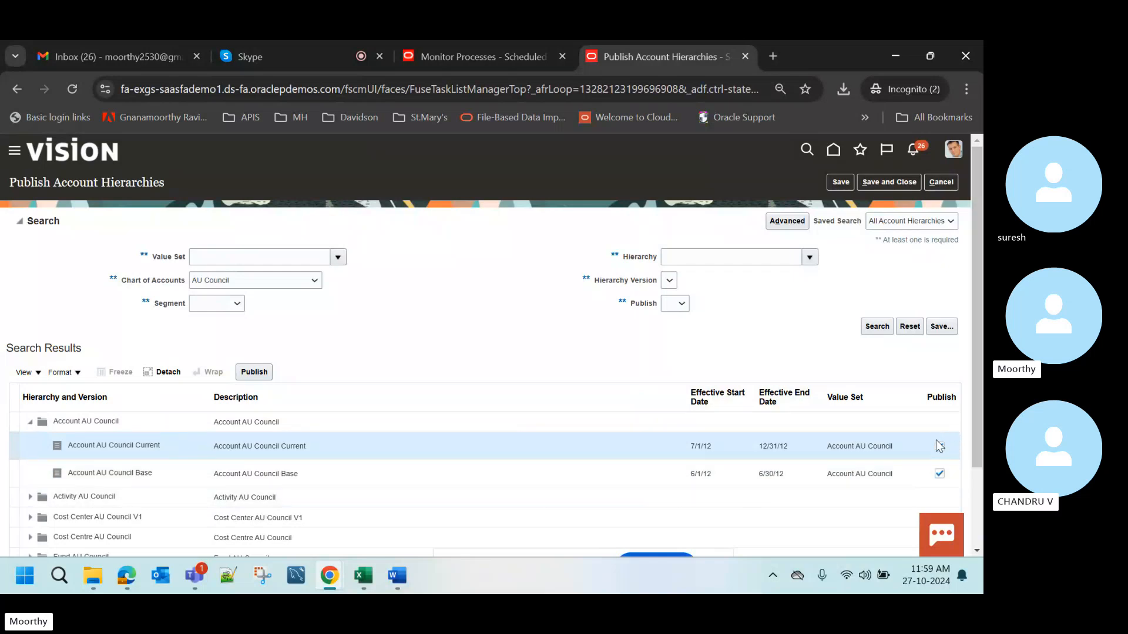
click(939, 447)
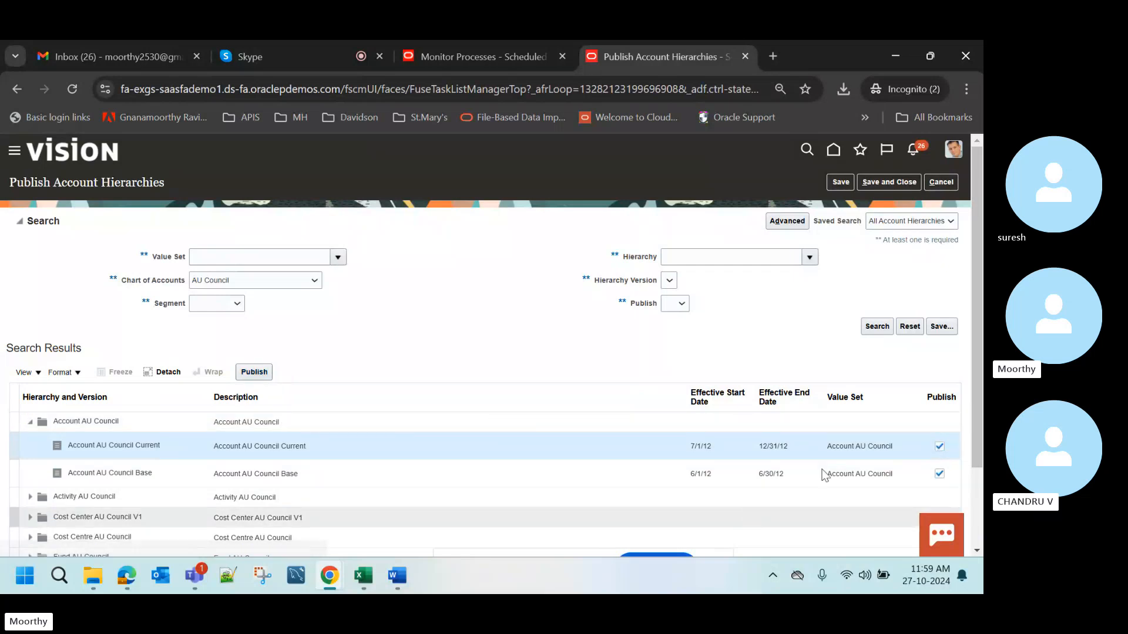
click(938, 448)
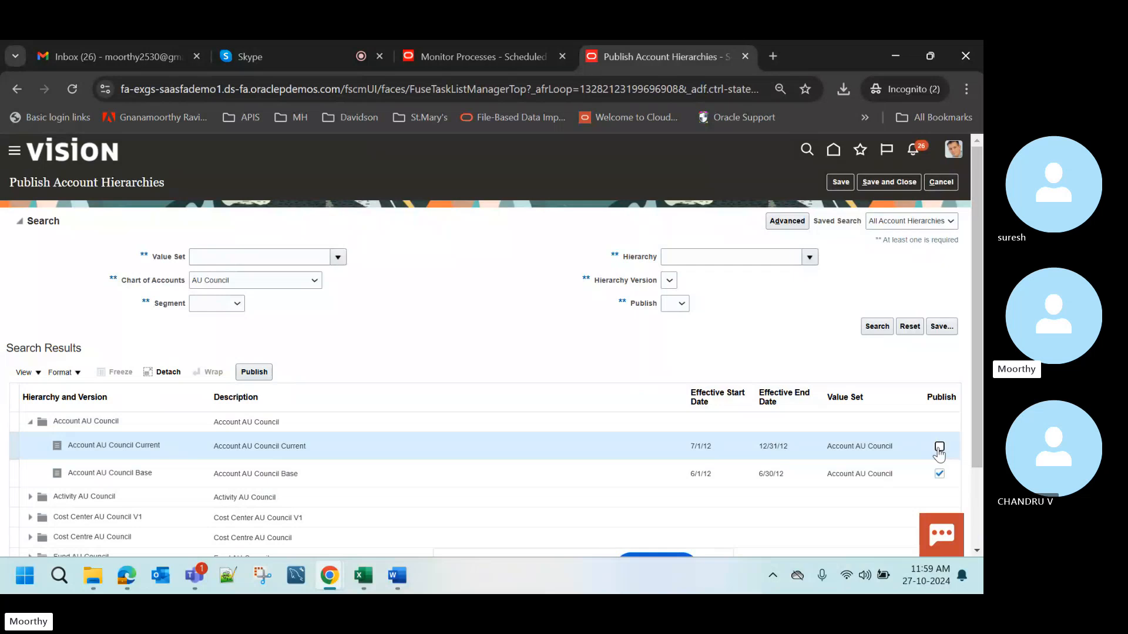
click(256, 372)
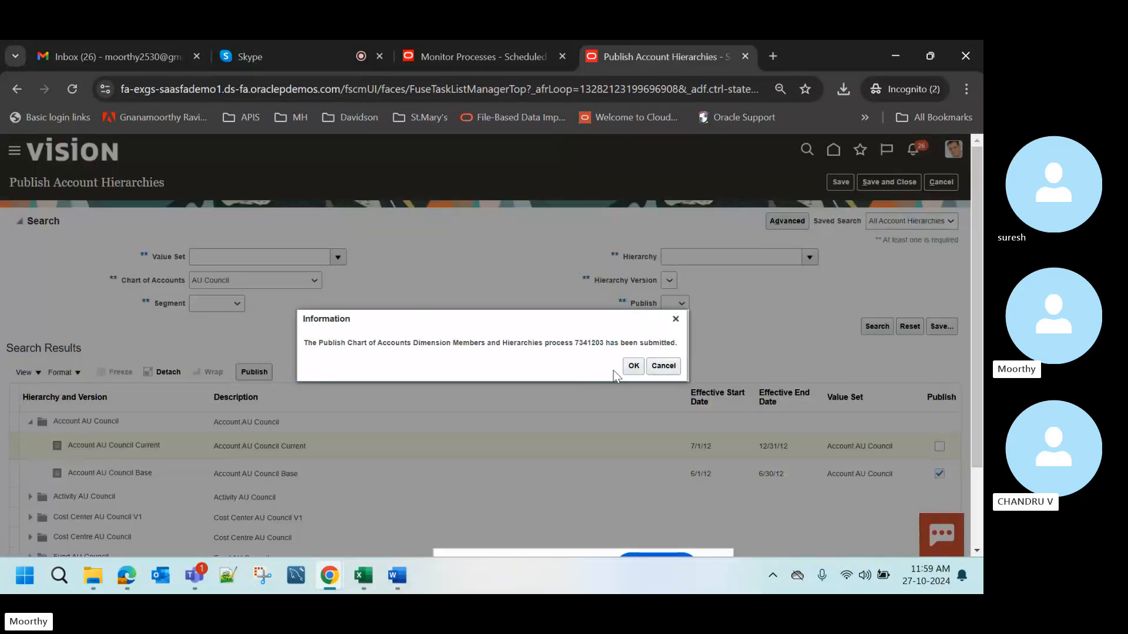
click(632, 371)
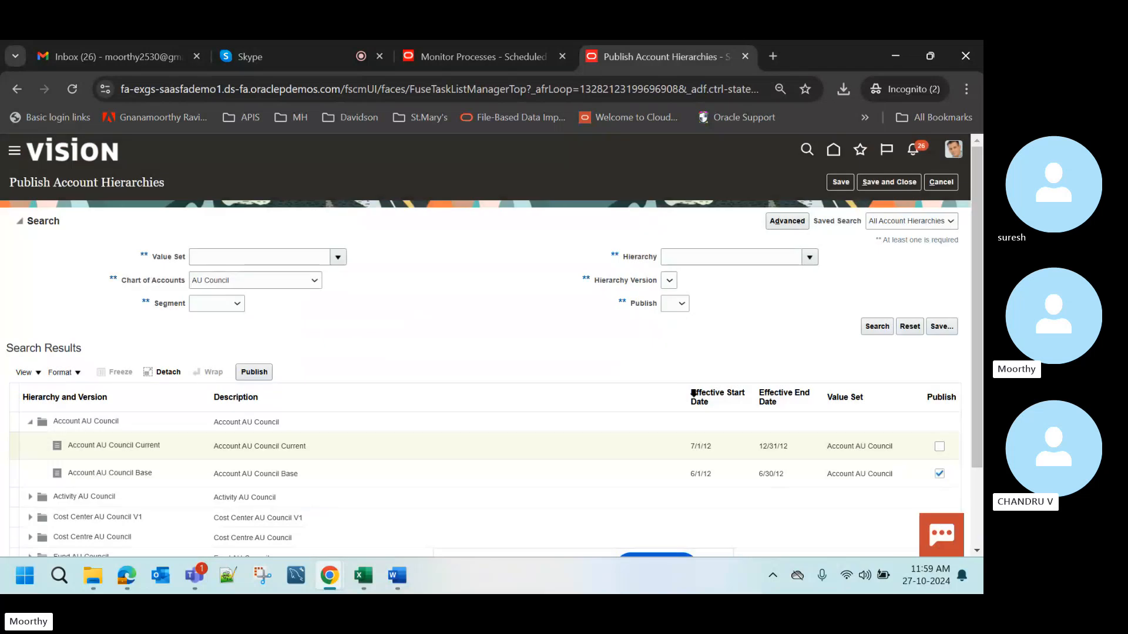
- Un-publish the Account AU Council Base version by clearing its Publish setting and submitting the publish process
click(532, 471)
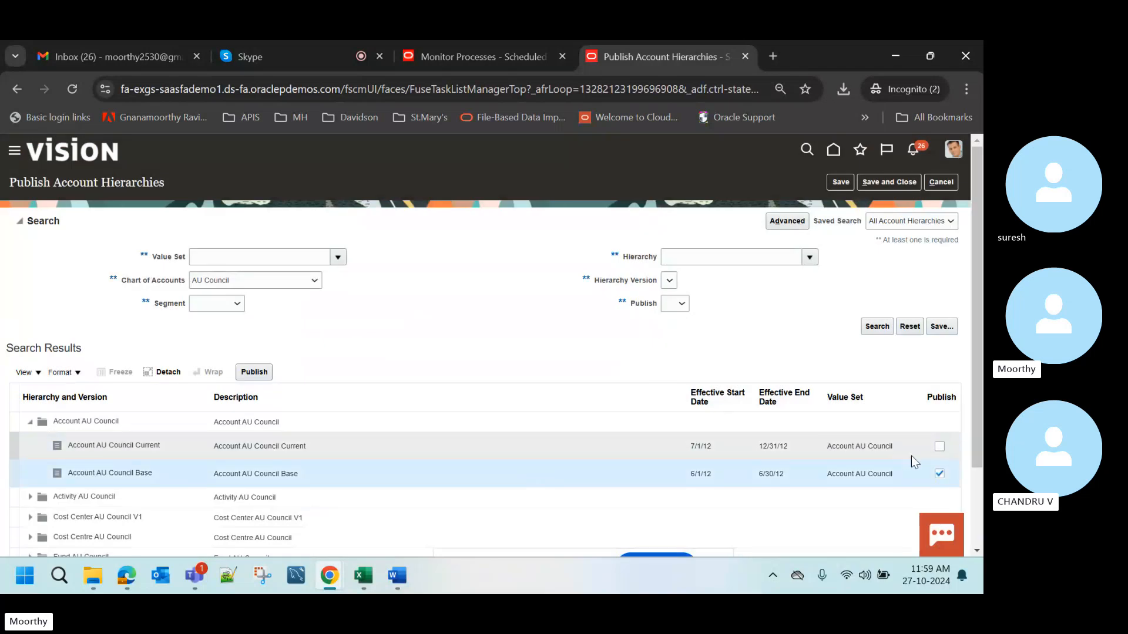
click(940, 474)
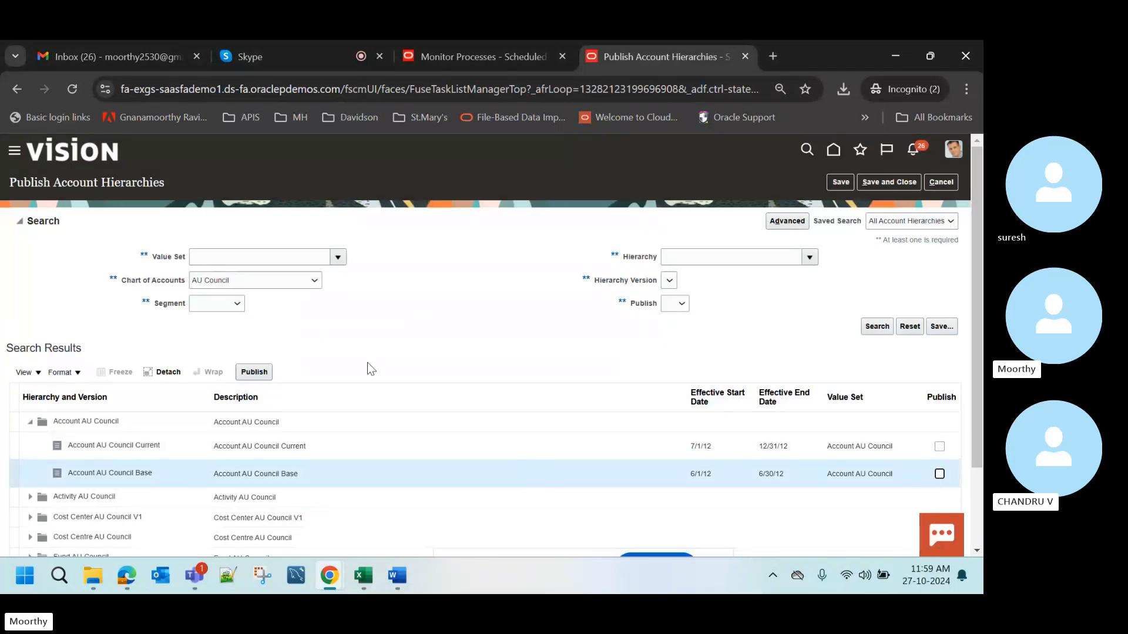
click(254, 372)
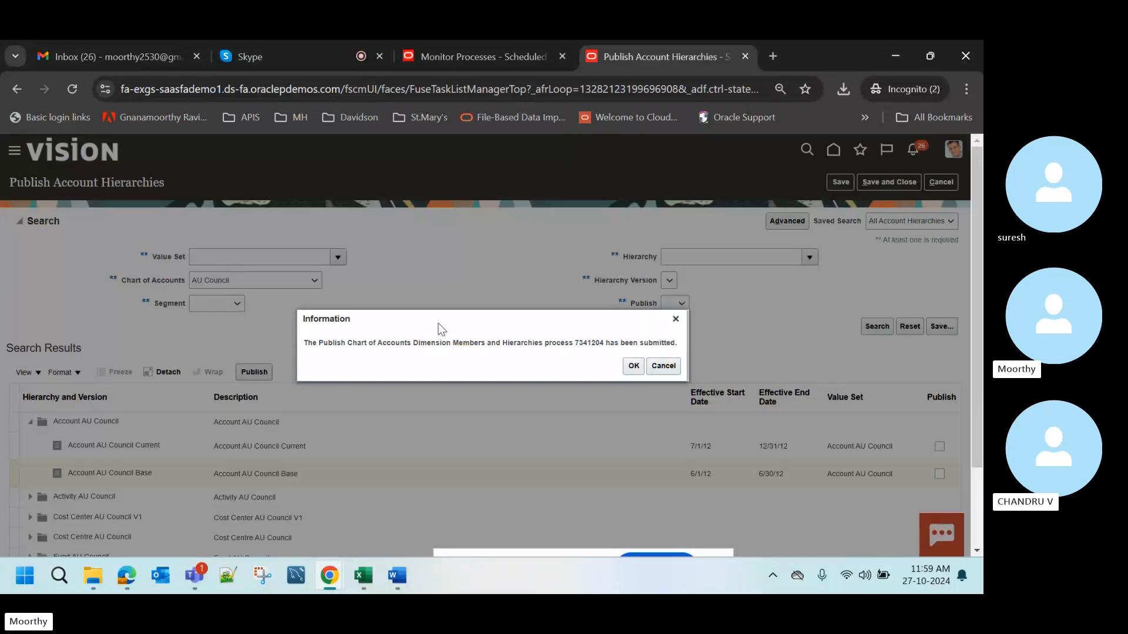
click(634, 367)
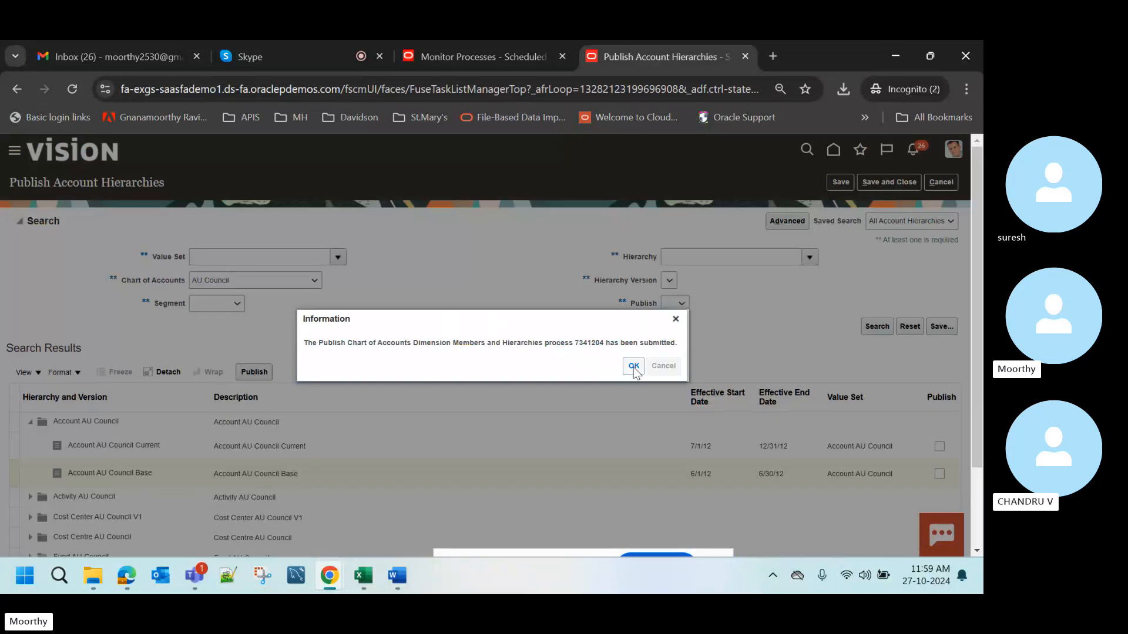
- Switch to the GL SETUP CHECK LIST workbook in Excel, read hierarchy update step 2, and return to Chrome
key(alt+Tab)
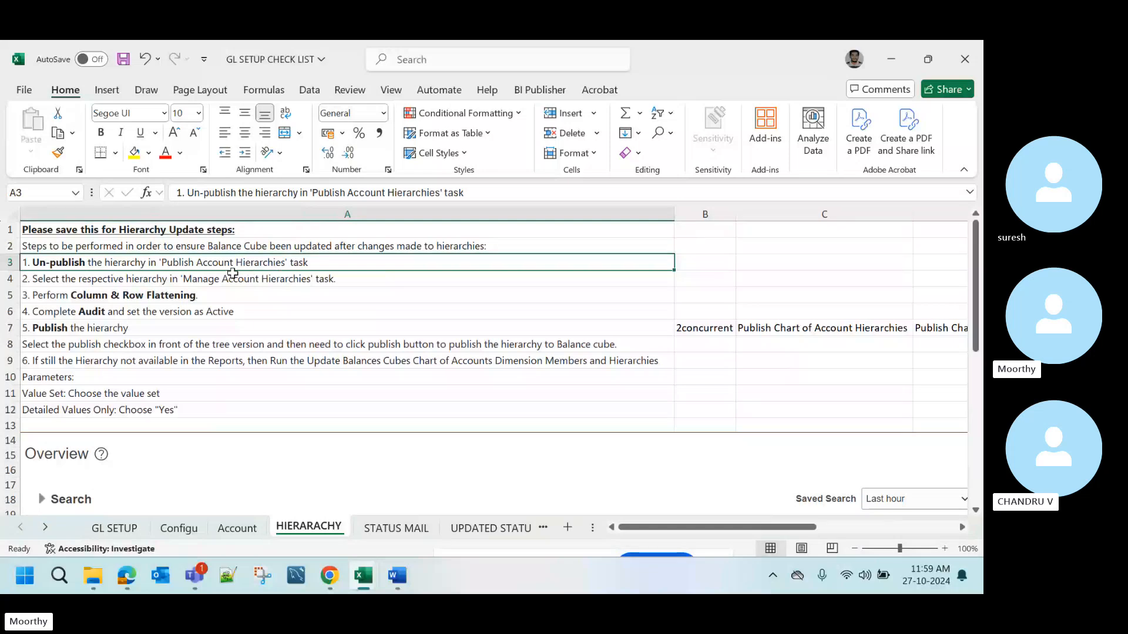
click(133, 281)
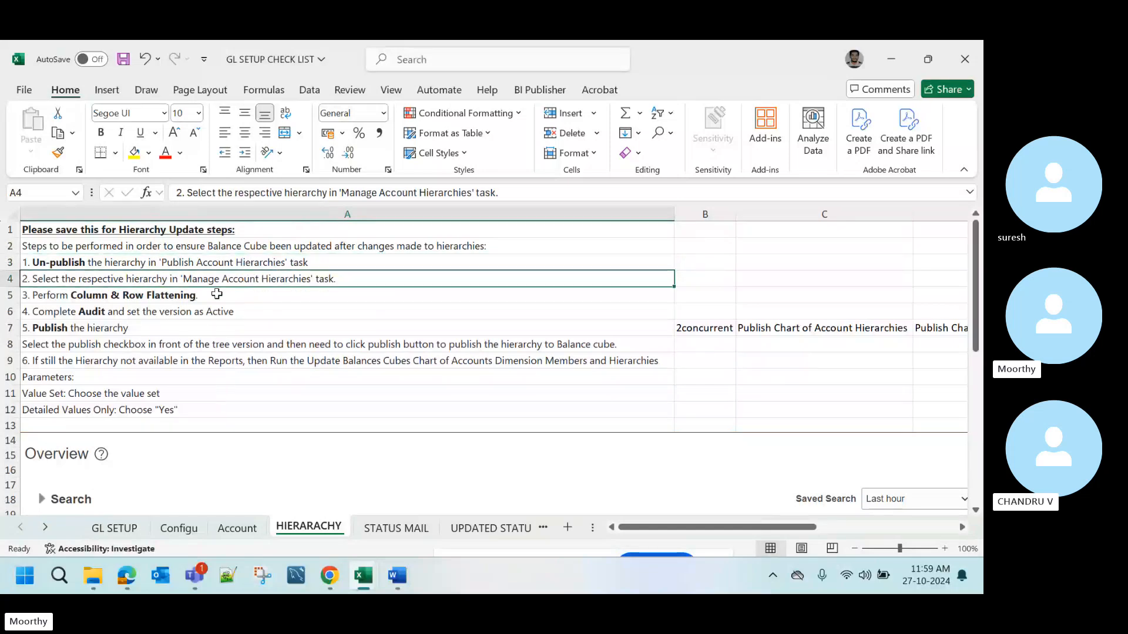
key(alt+Tab)
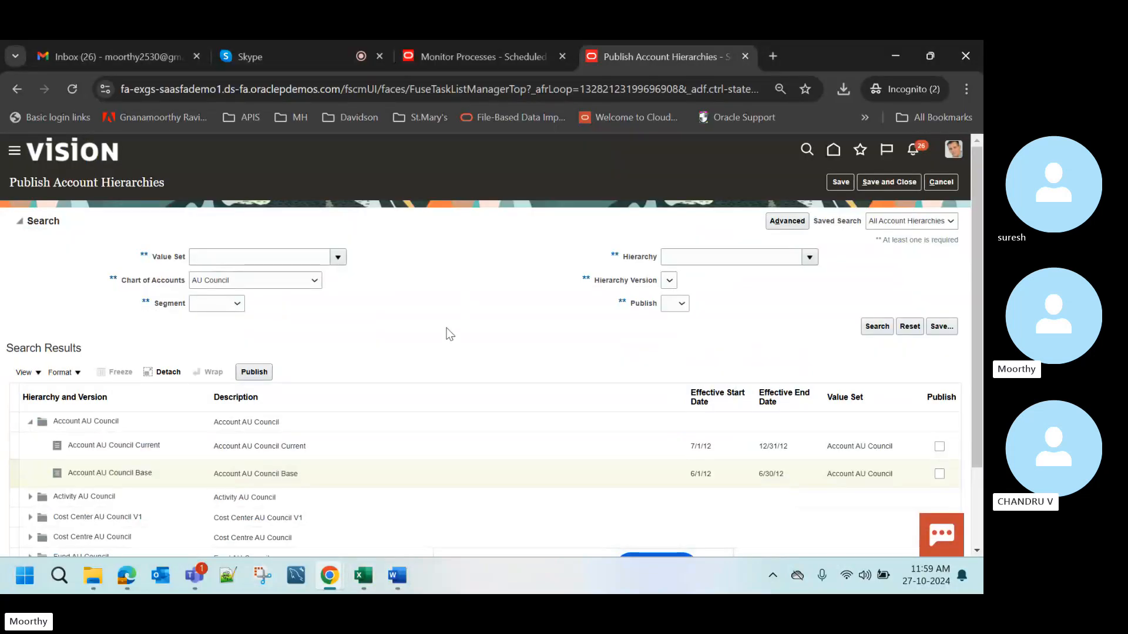
- Duplicate the Publish Account Hierarchies browser tab and go to Setup and Maintenance in the copy
right_click(633, 54)
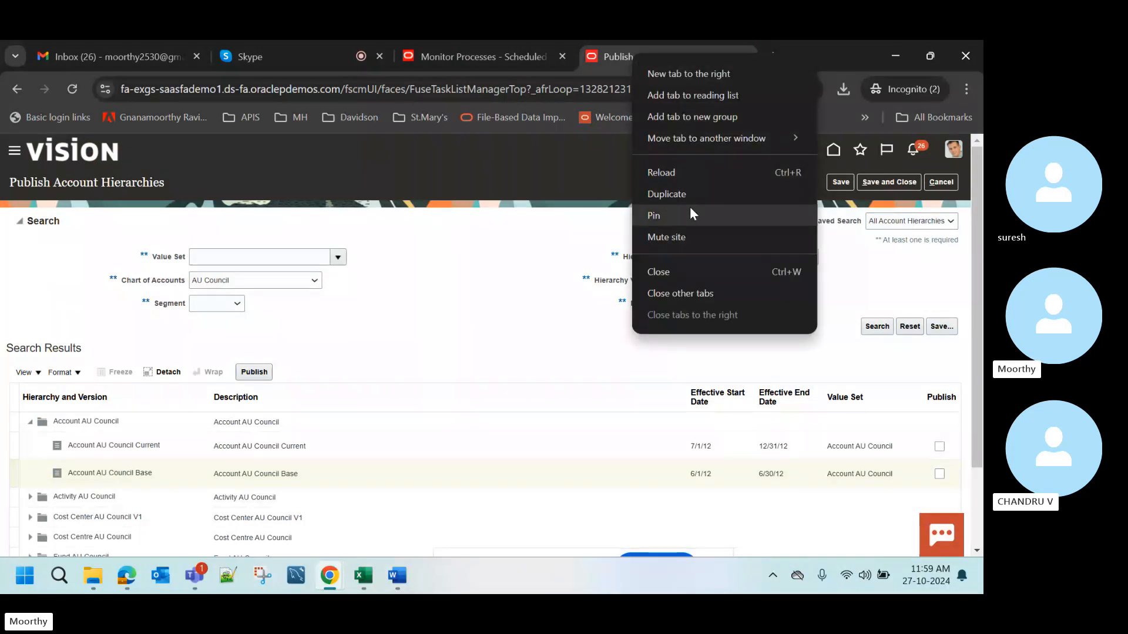
click(692, 199)
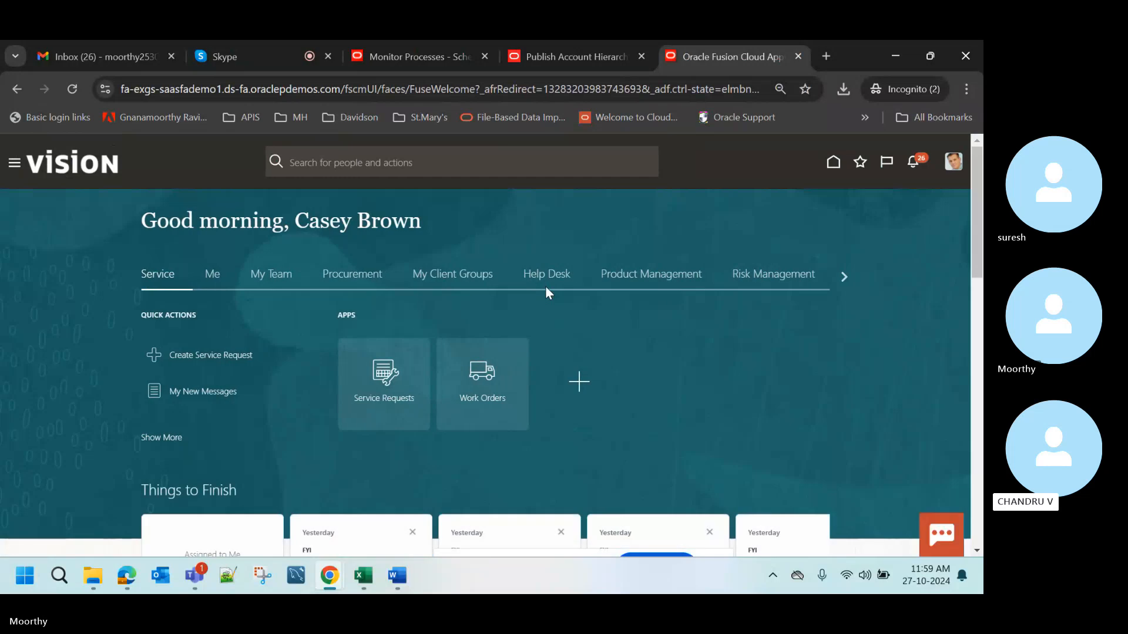
click(953, 161)
click(776, 346)
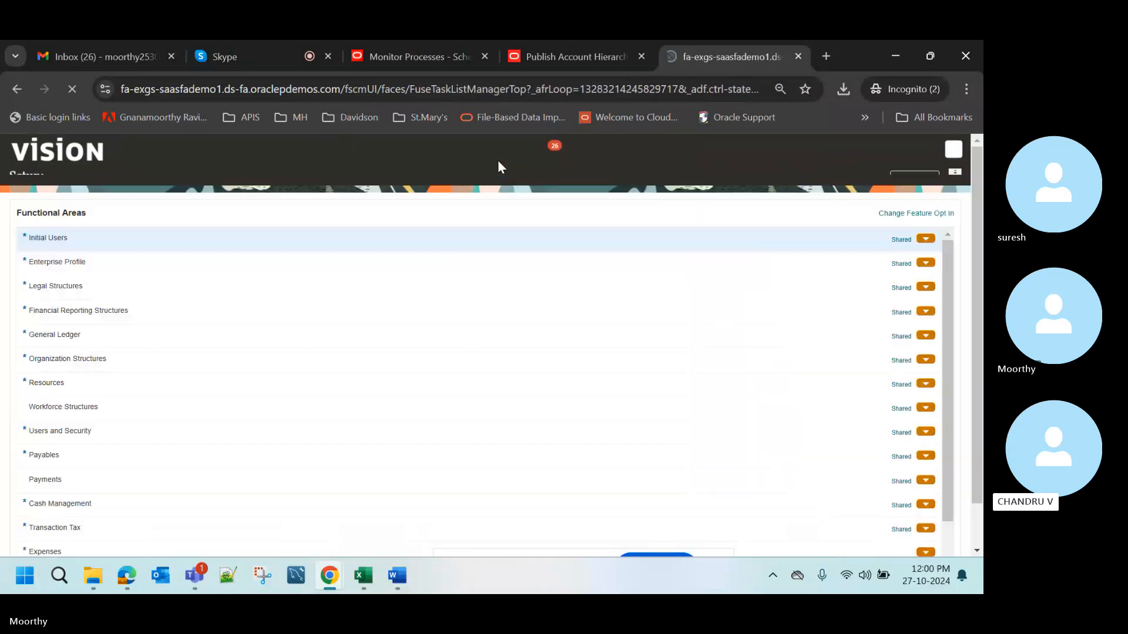
- Search the setup tasks for Manage Account and open the Manage Account Hierarchies task
click(494, 224)
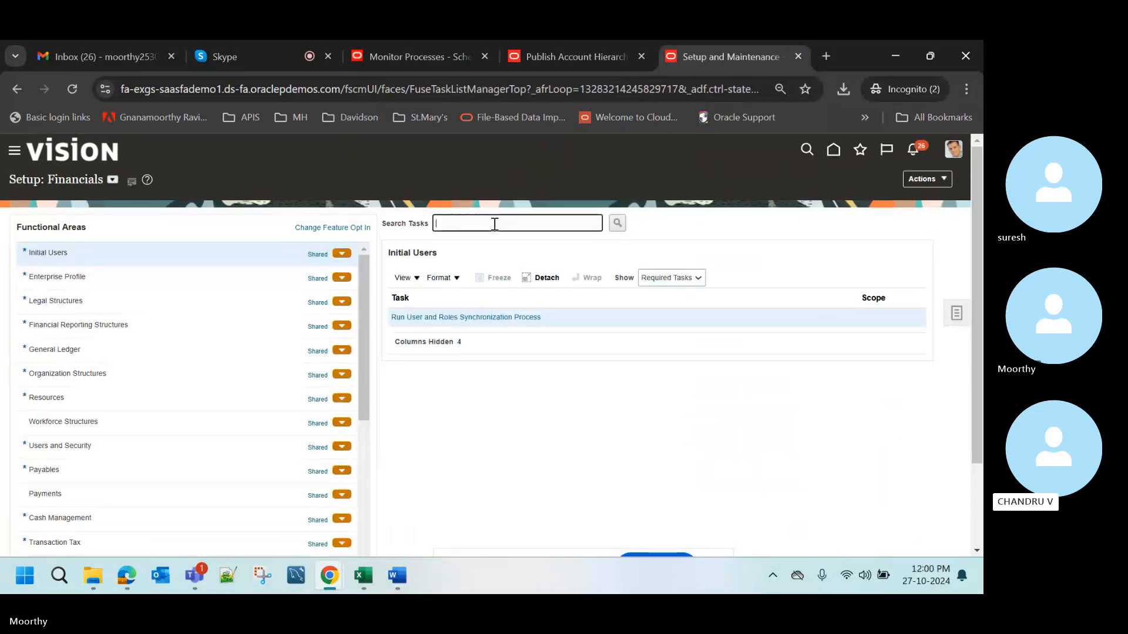
text(Manage Account)
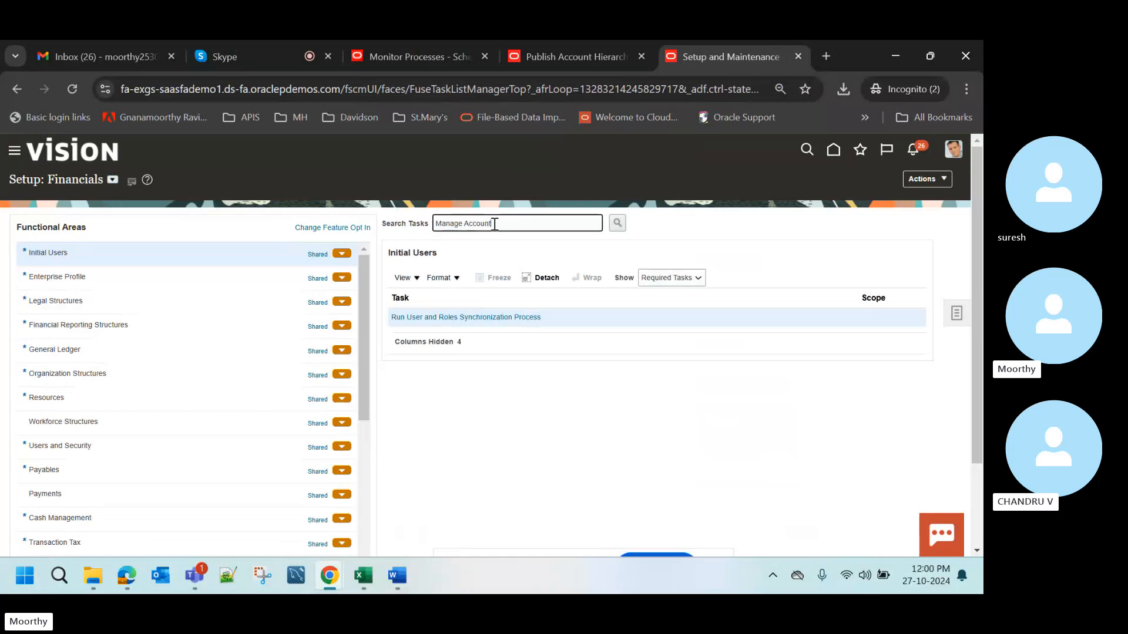
key(Return)
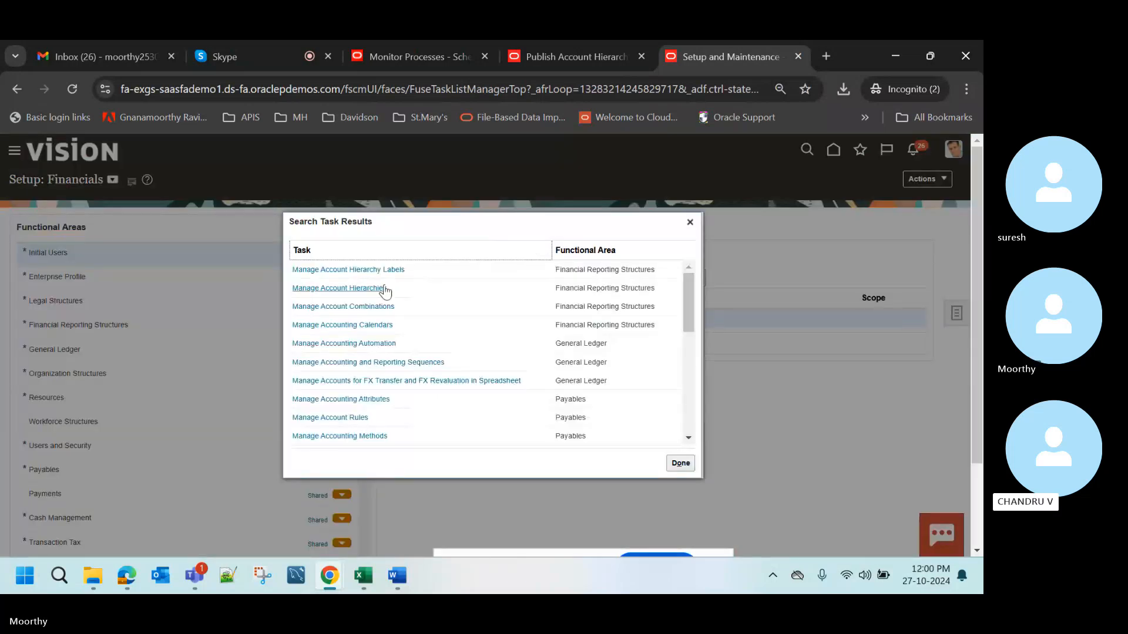
click(383, 288)
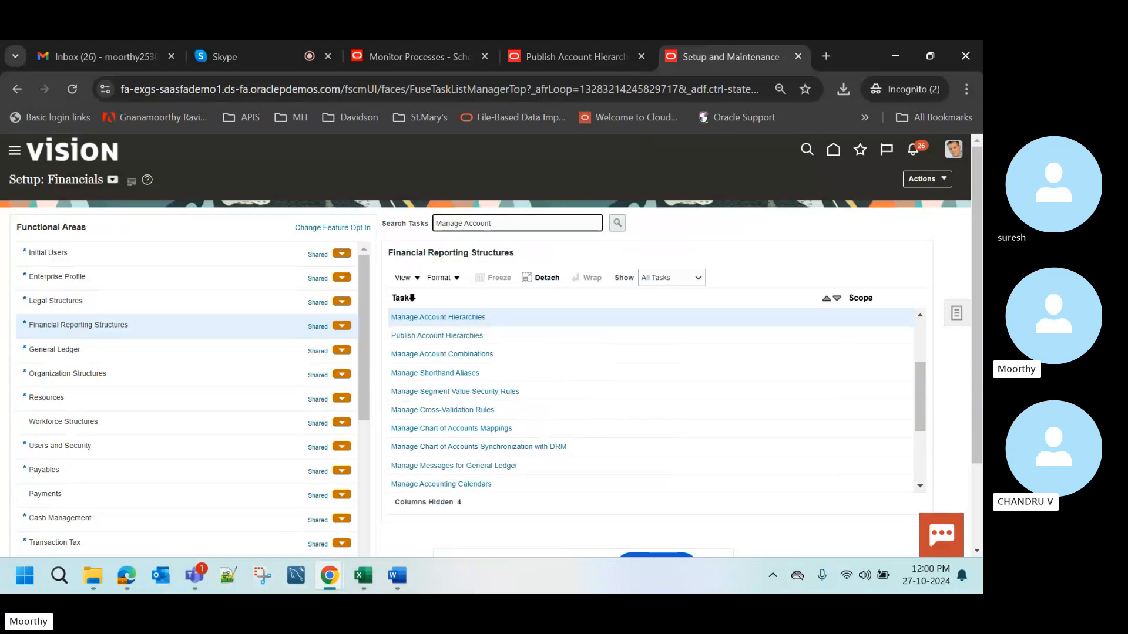
click(432, 318)
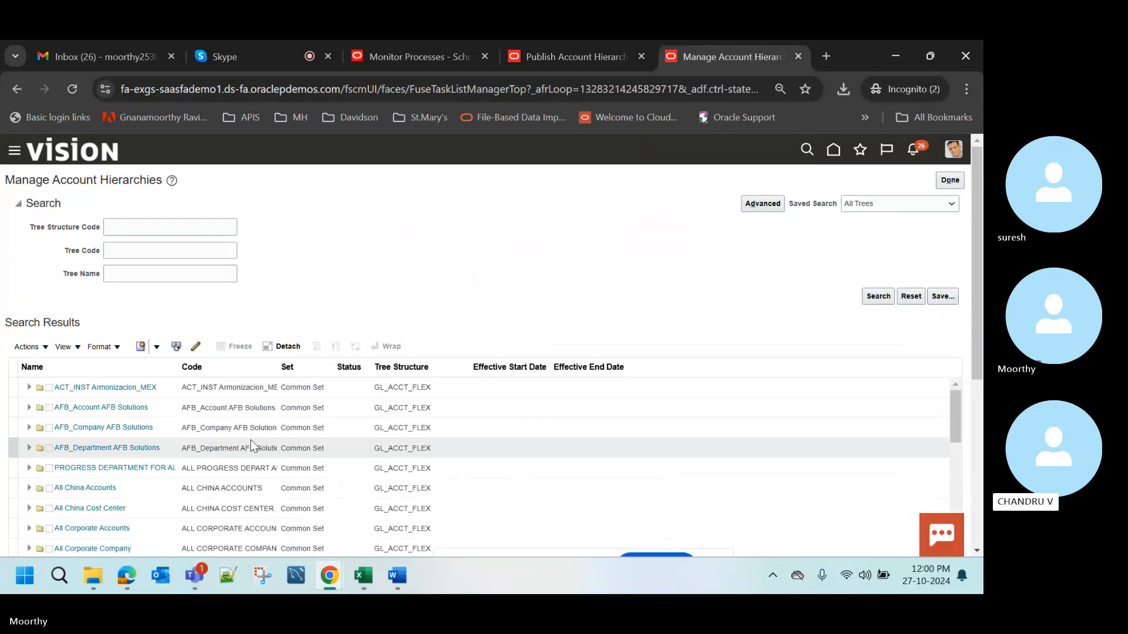
- Check the hierarchy name on the publishing page and try to search the account hierarchies by tree structure code Account AU
click(559, 57)
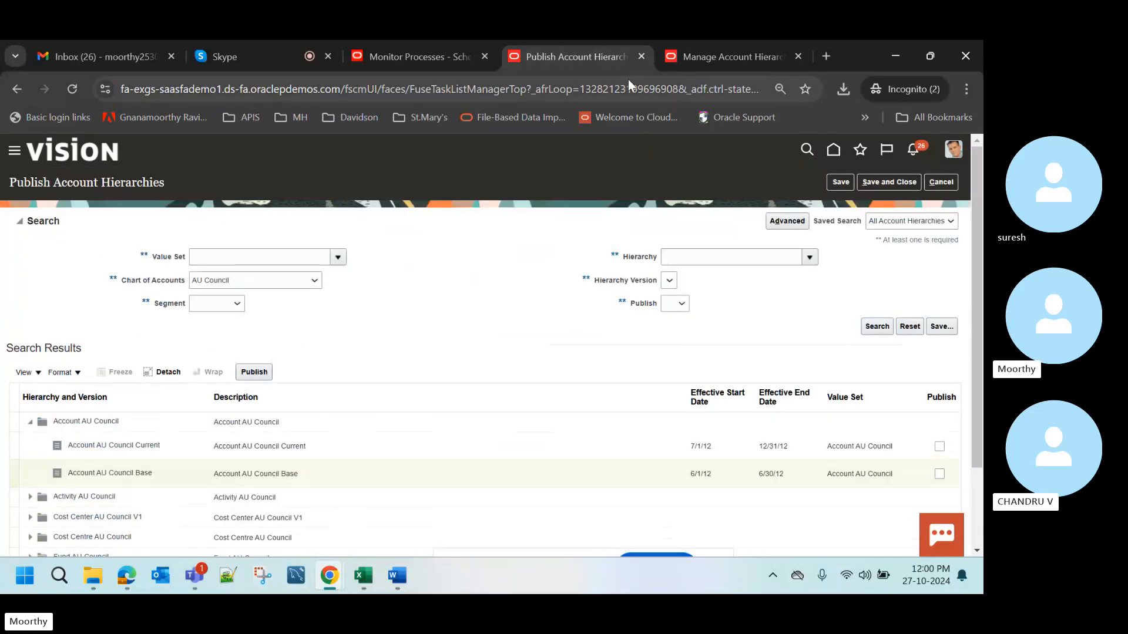
click(699, 55)
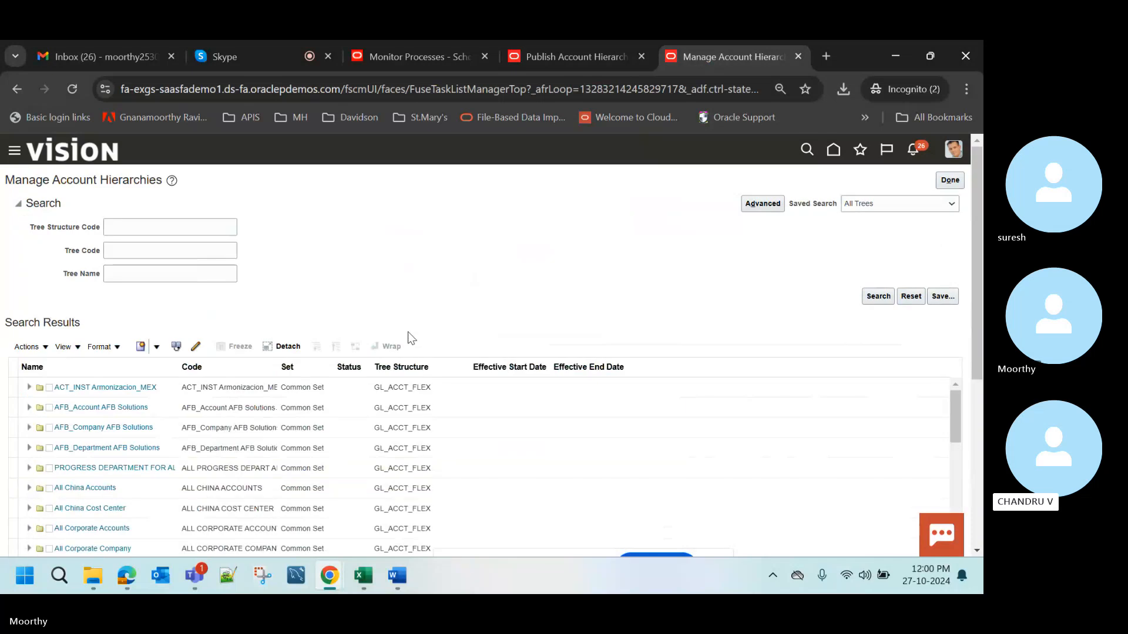
click(190, 228)
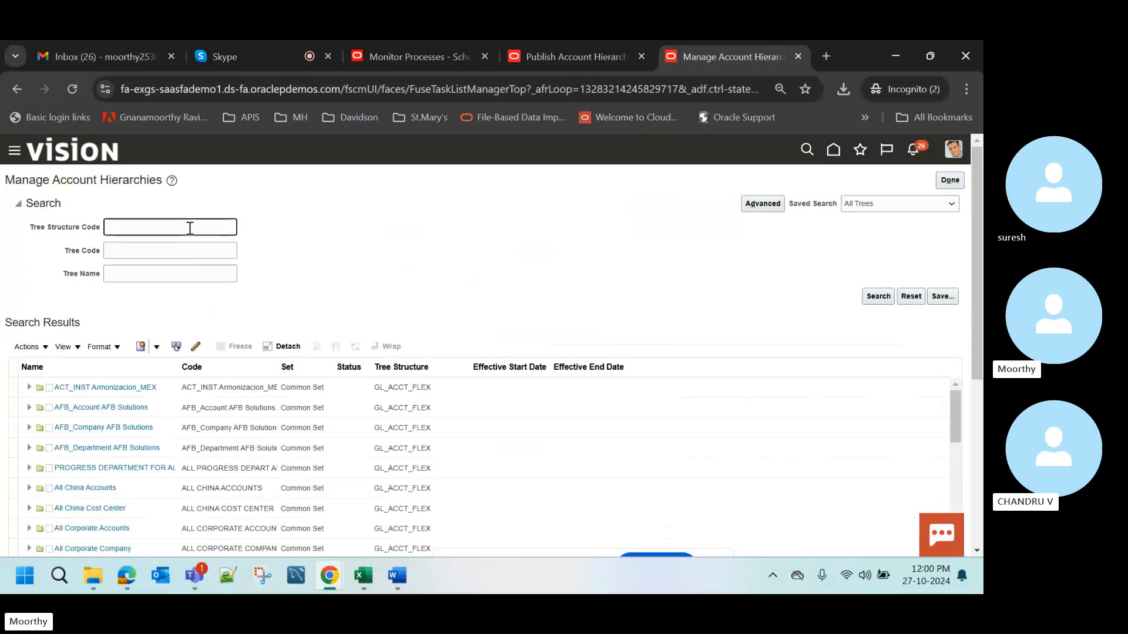
text(Account AU)
key(Return)
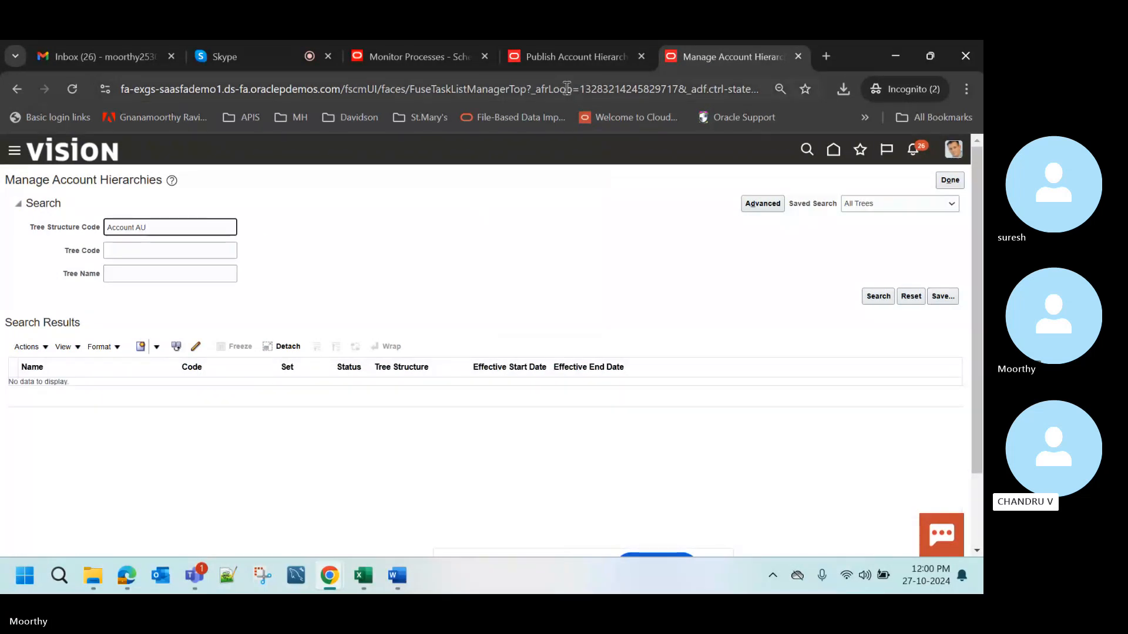
- Recheck the hierarchy name, clear the tree structure code, and search the account hierarchies by tree code Account AU
click(556, 58)
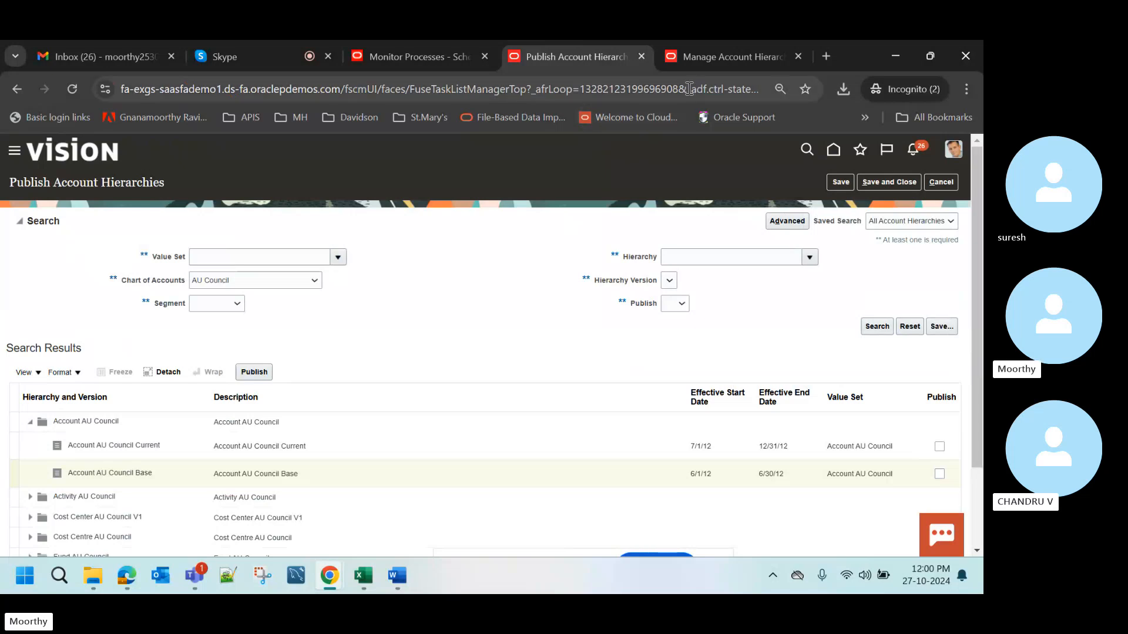
click(699, 59)
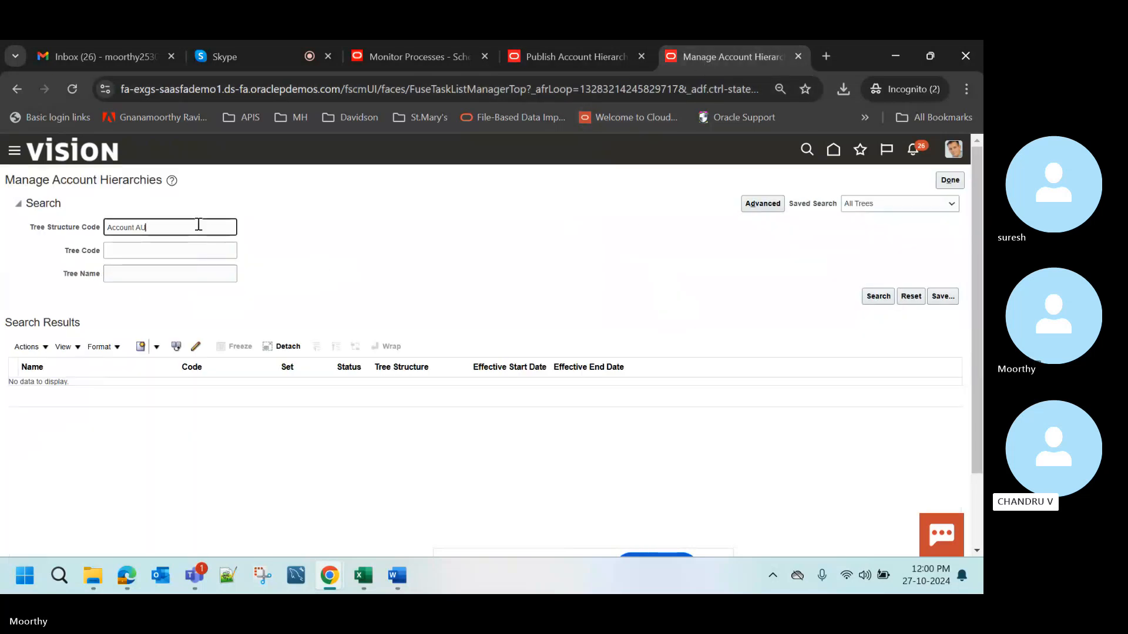
key(ctrl+a)
key(BackSpace)
key(Tab)
text(Account)
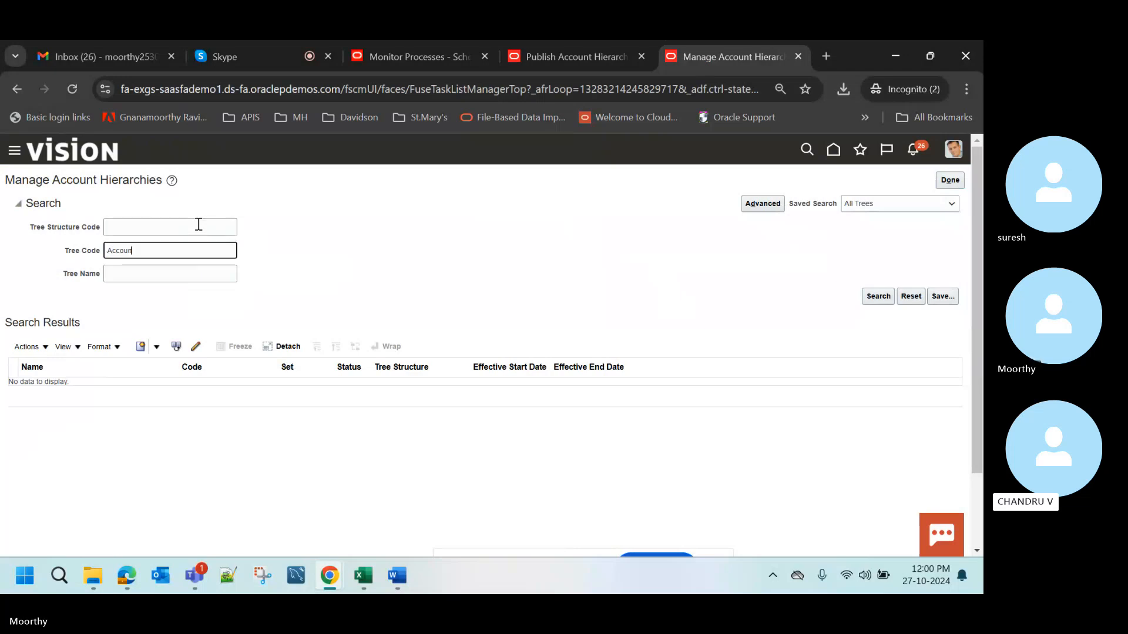
key(Return)
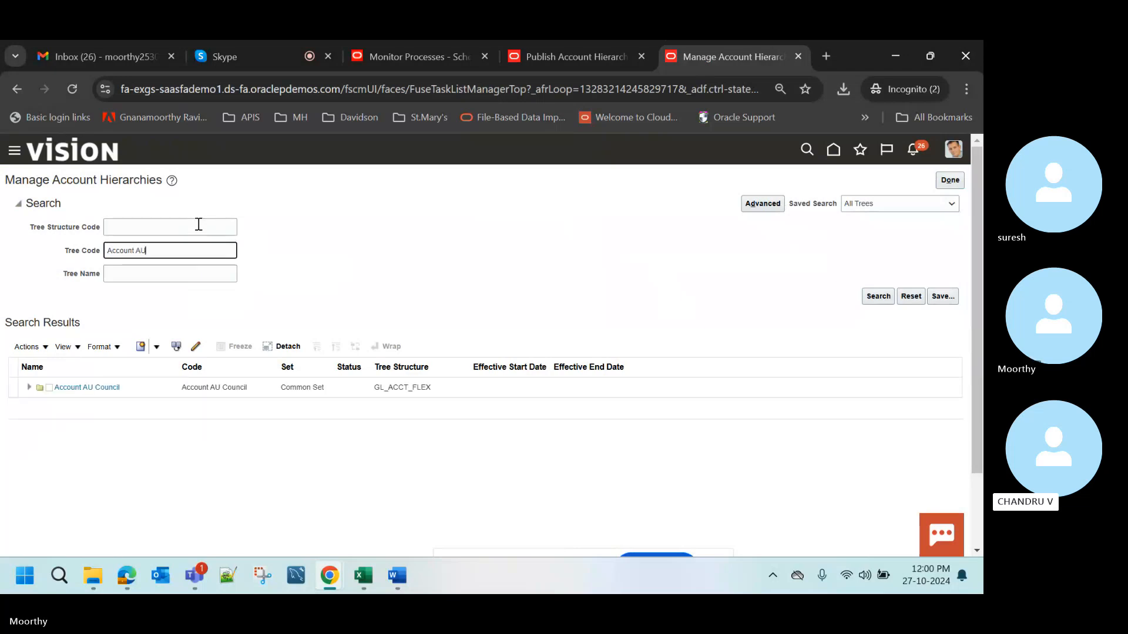
- Expand the Account AU Council tree and select its Account AU Council Current version
click(136, 392)
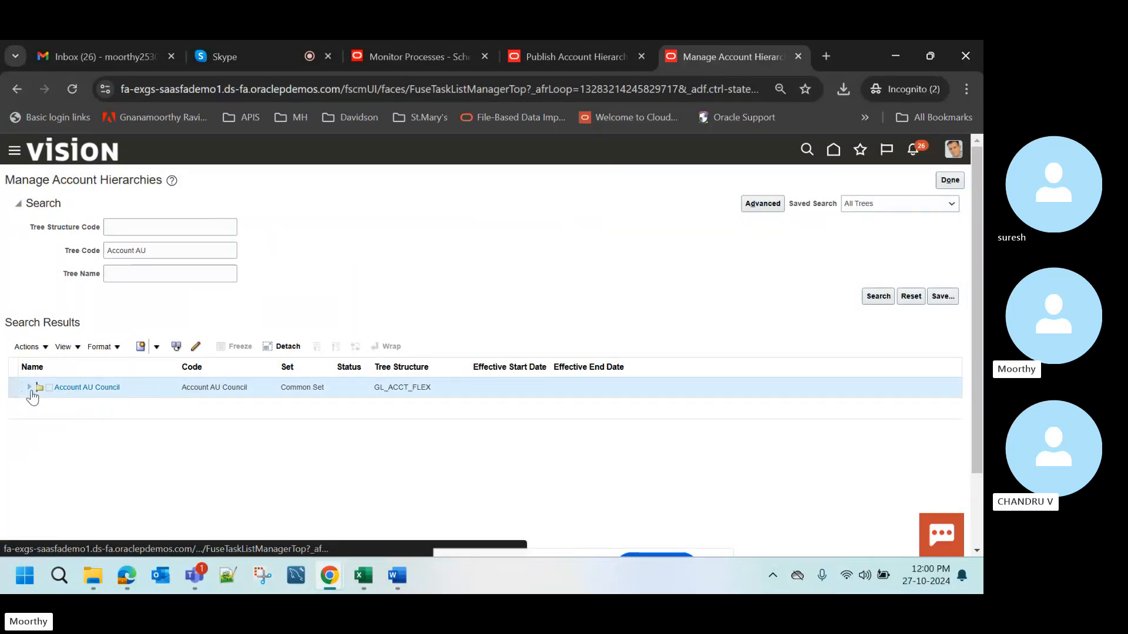
click(29, 389)
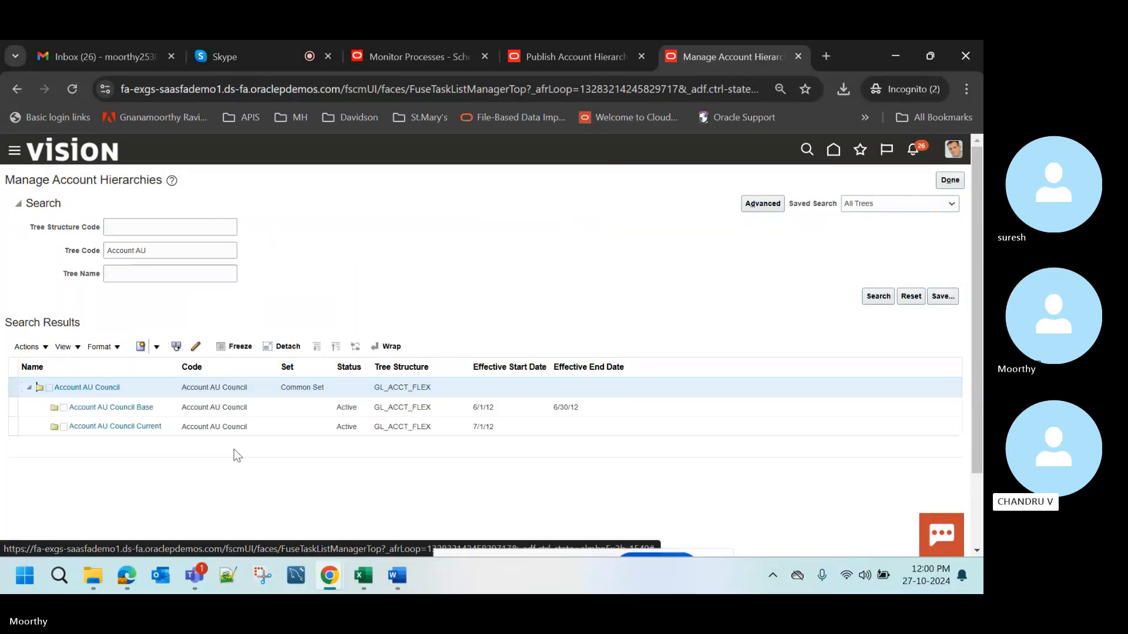
click(183, 413)
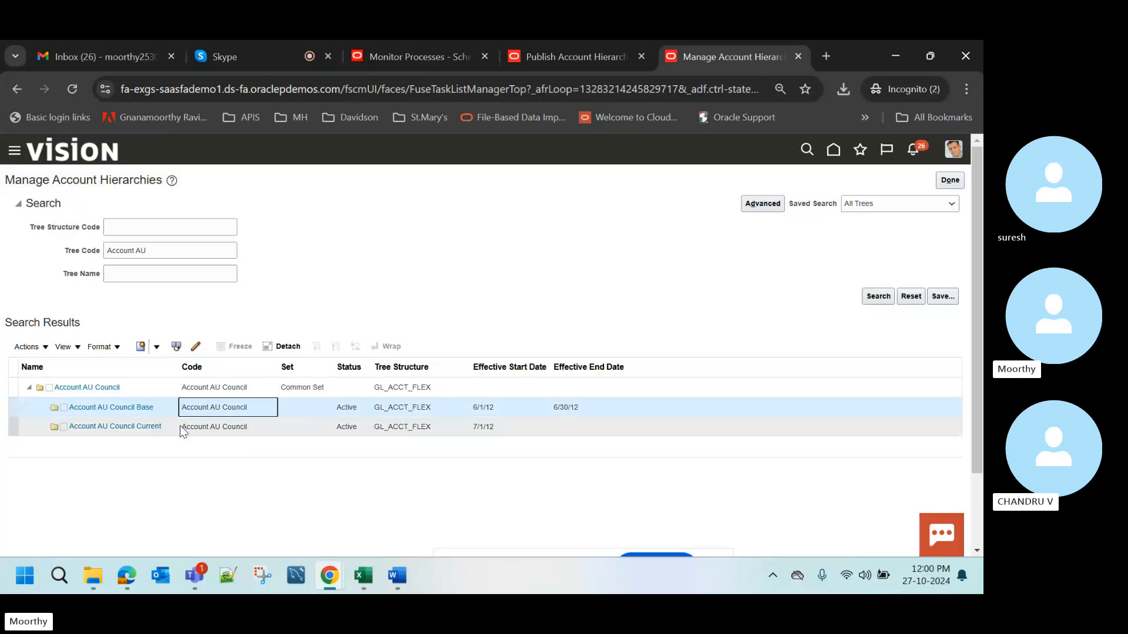
click(207, 426)
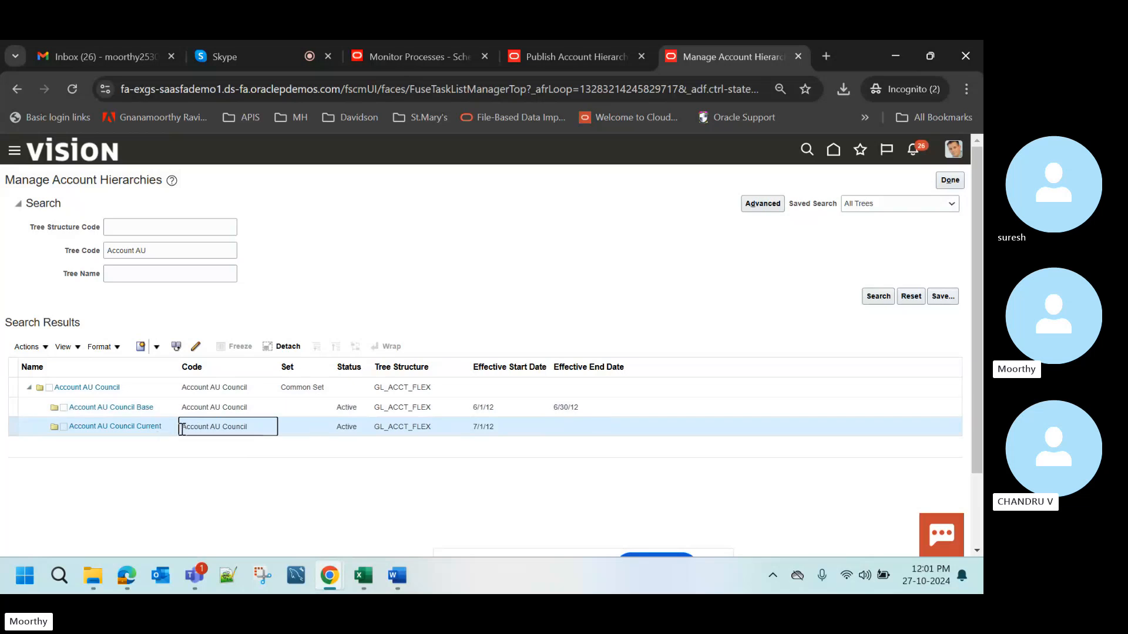
- Open the column flattening page of the Account AU Council Current version and return to the hierarchy search results
click(42, 348)
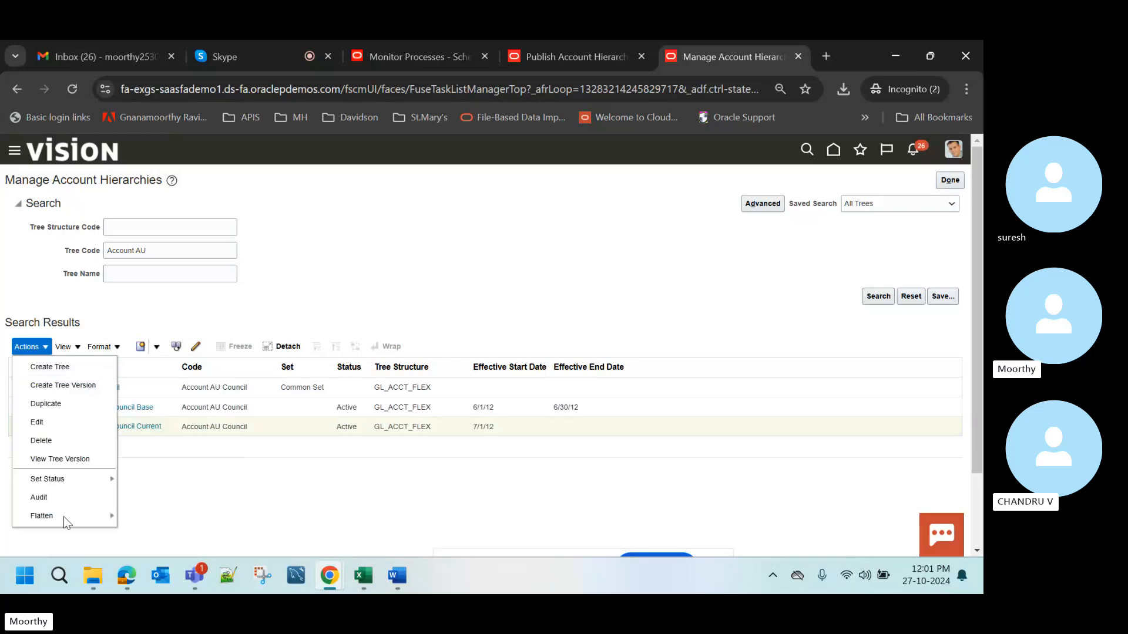
mouse_move(65, 517)
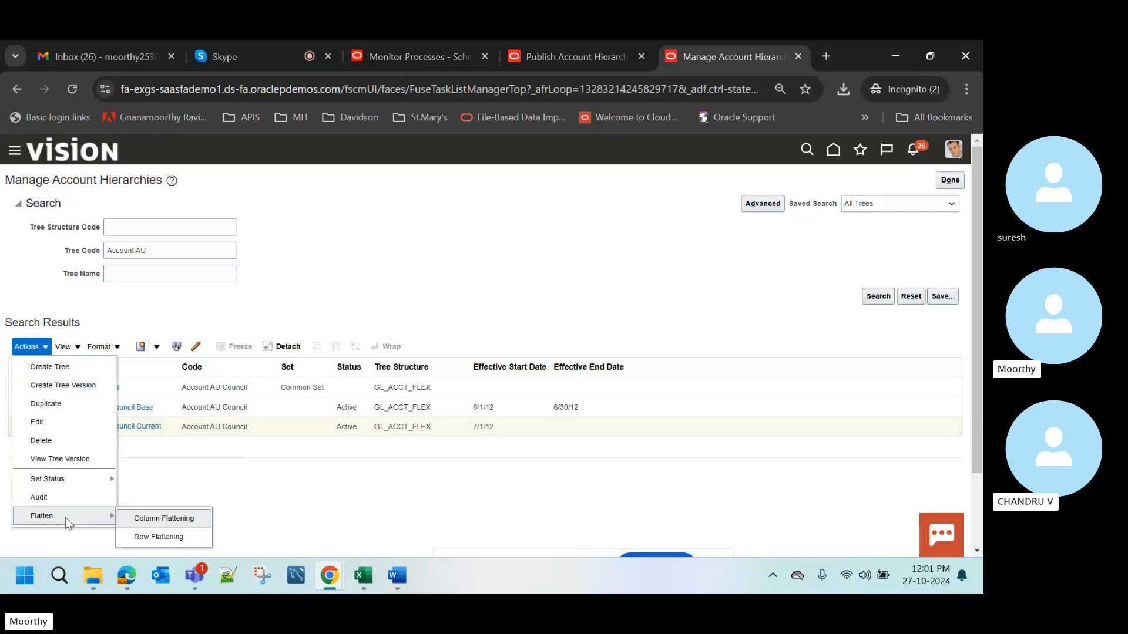
click(181, 522)
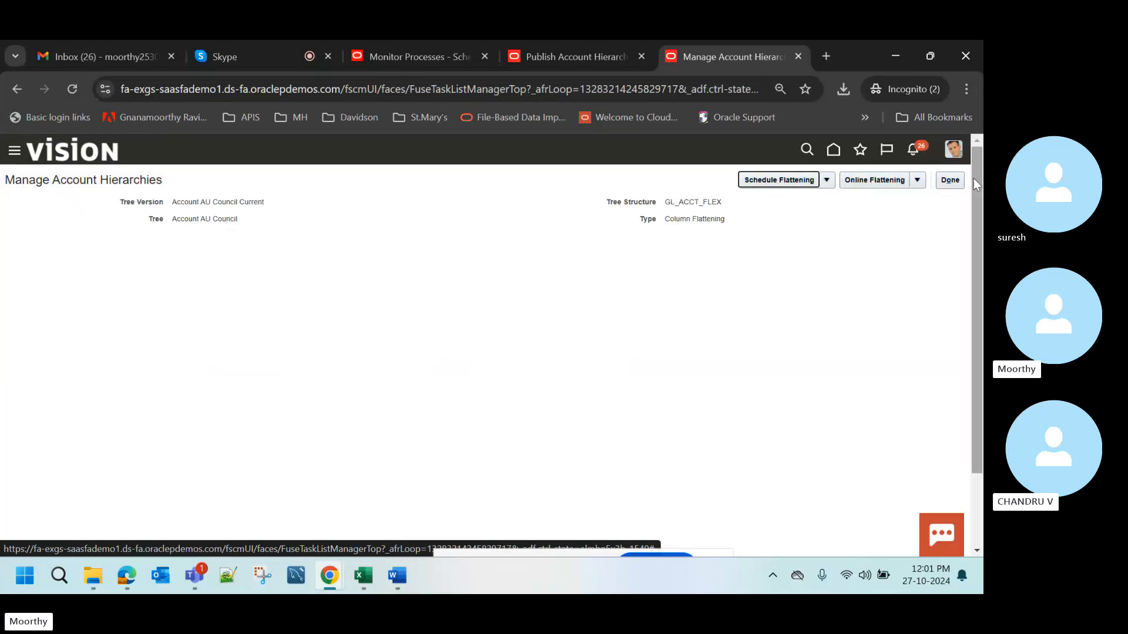
click(950, 180)
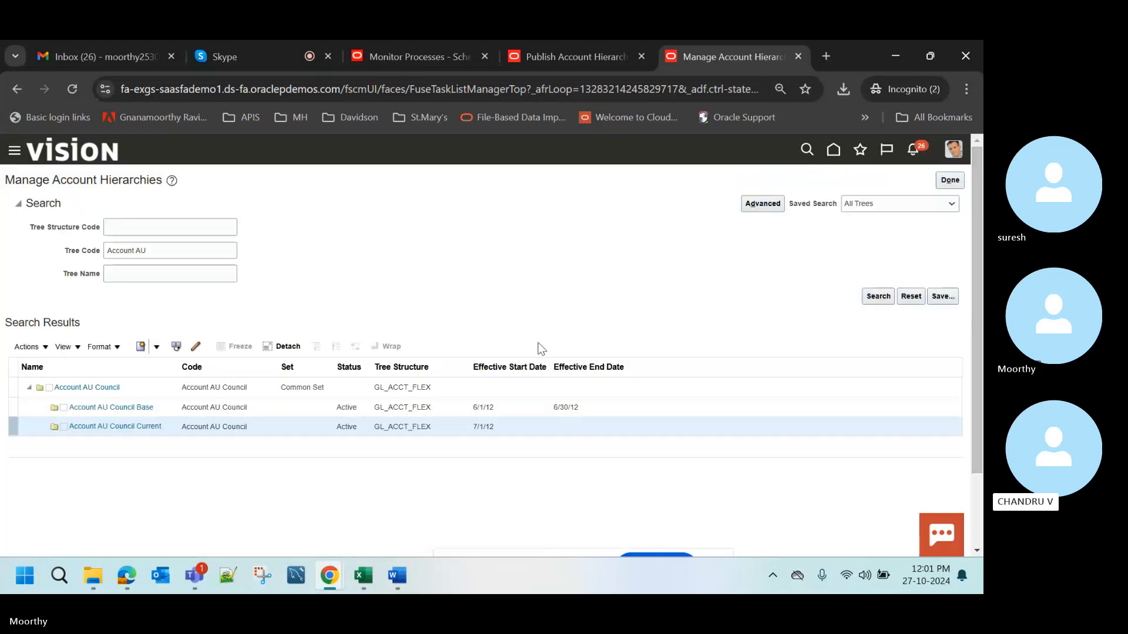
- Open the row flattening page of the Account AU Council Current version and return to the hierarchy search results
click(45, 348)
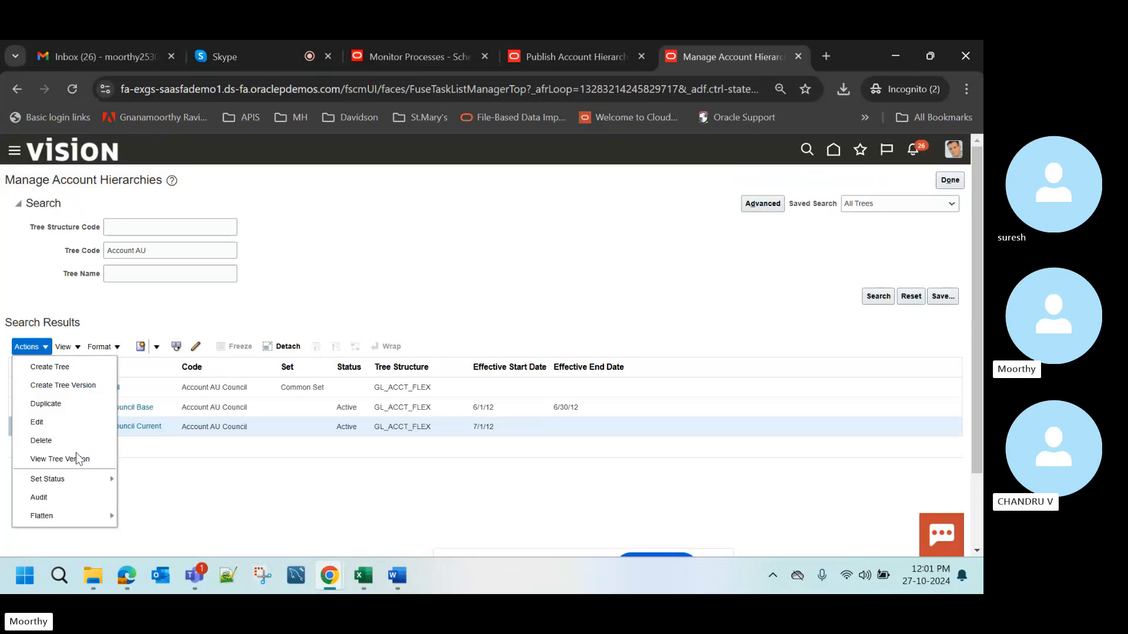
mouse_move(93, 518)
click(155, 534)
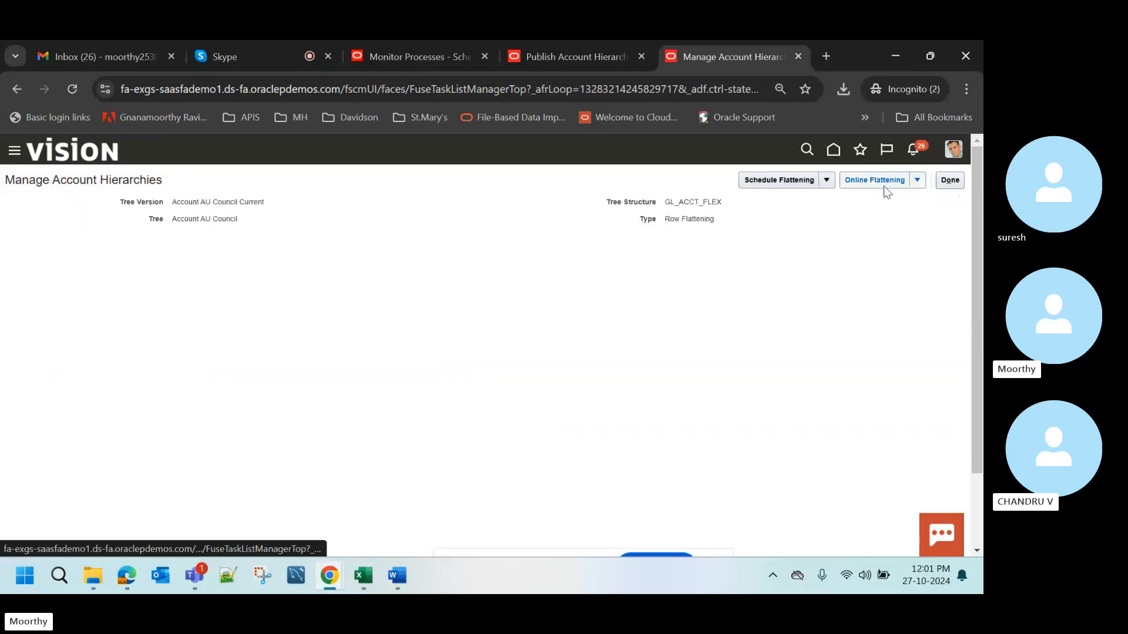
click(950, 181)
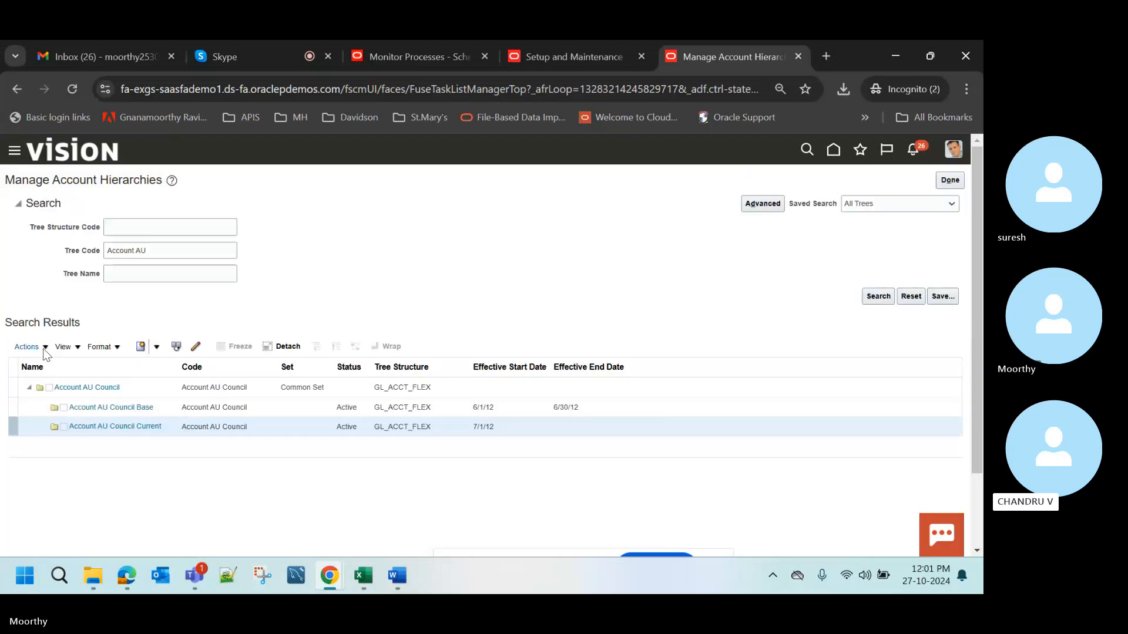
- Try to set the status of the Account AU Council Current version to Active
click(29, 347)
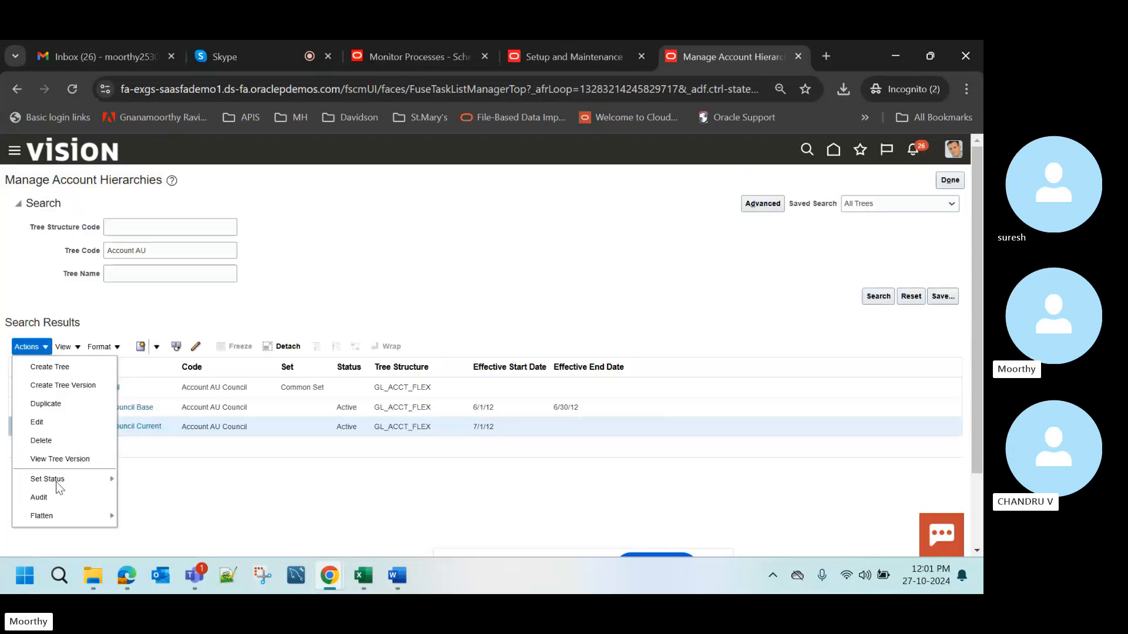
mouse_move(61, 479)
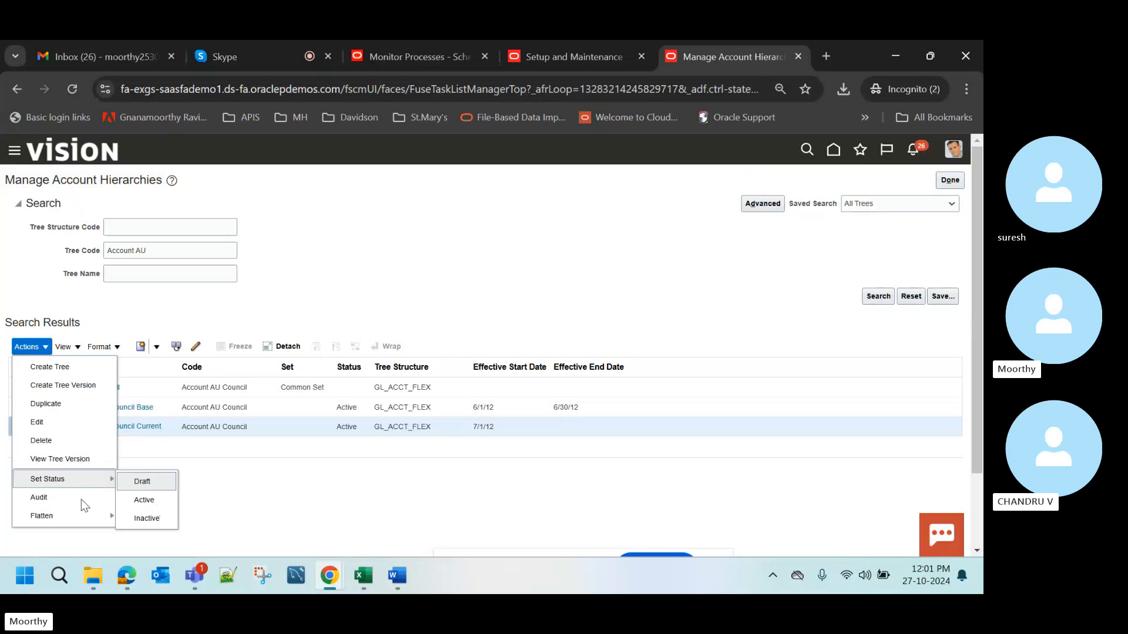
click(135, 500)
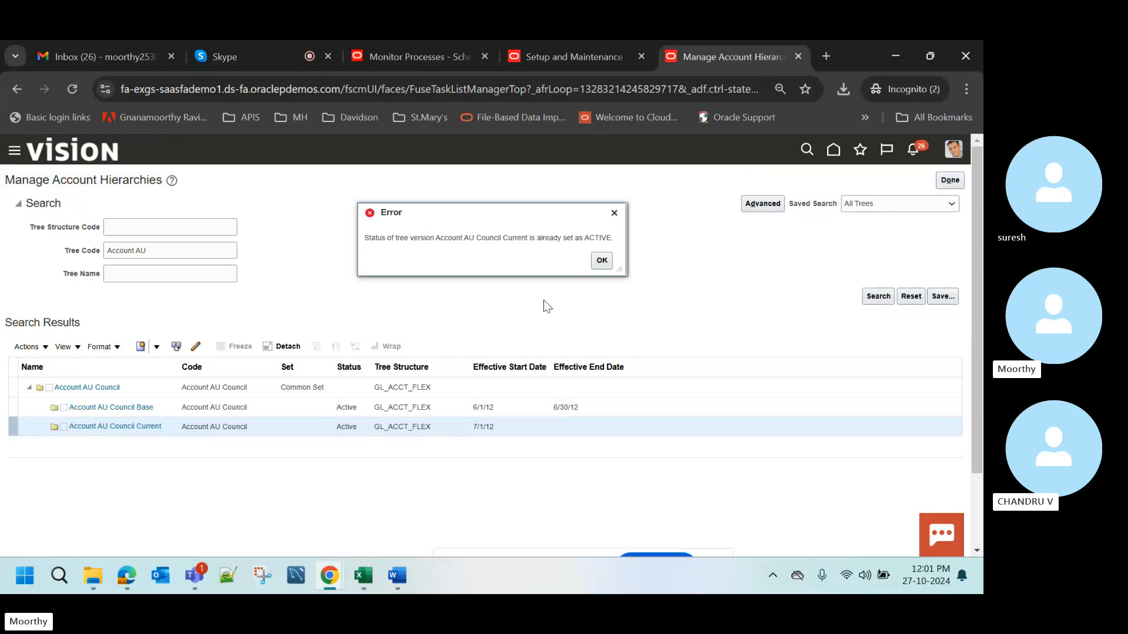
click(600, 260)
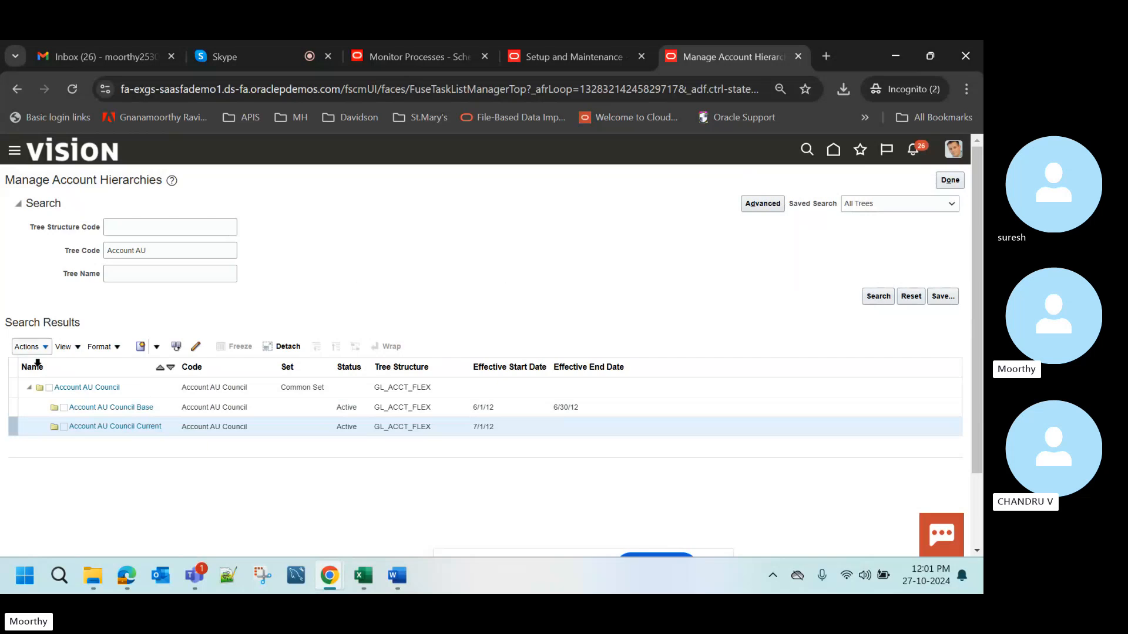
- Run an online audit of the Account AU Council Current version with the option to set its status to active after successful completion
click(28, 347)
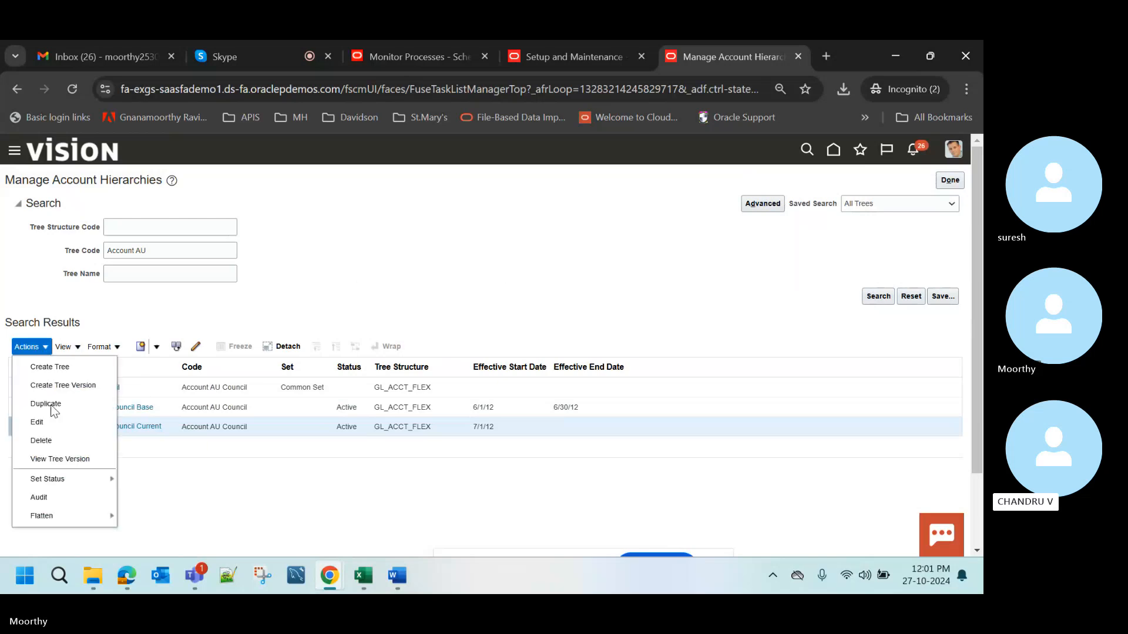
click(59, 502)
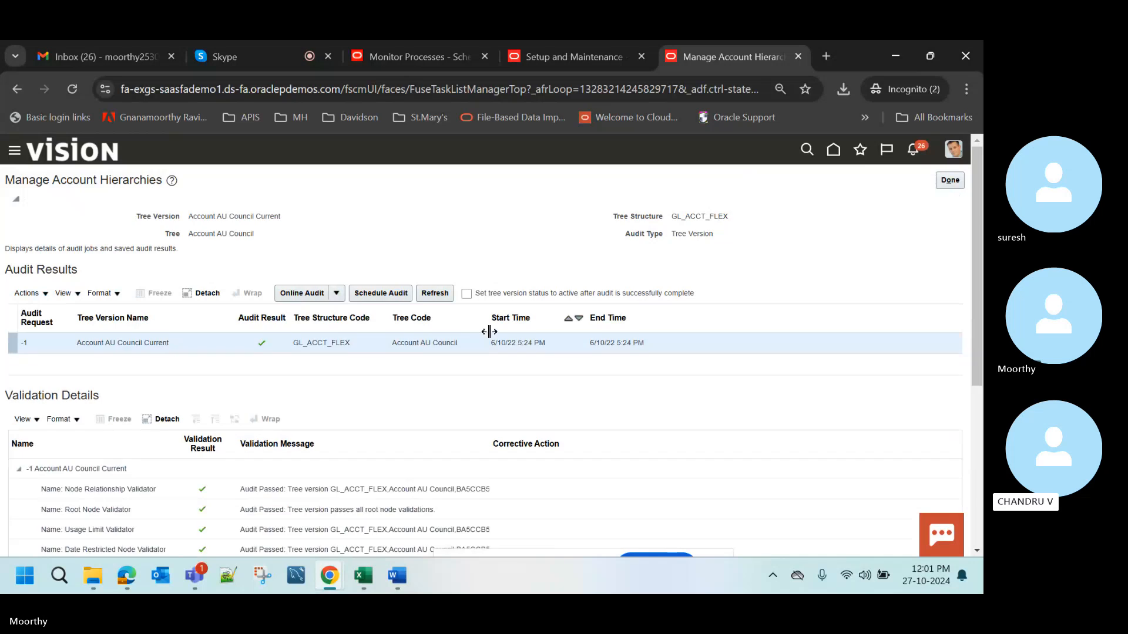
click(467, 297)
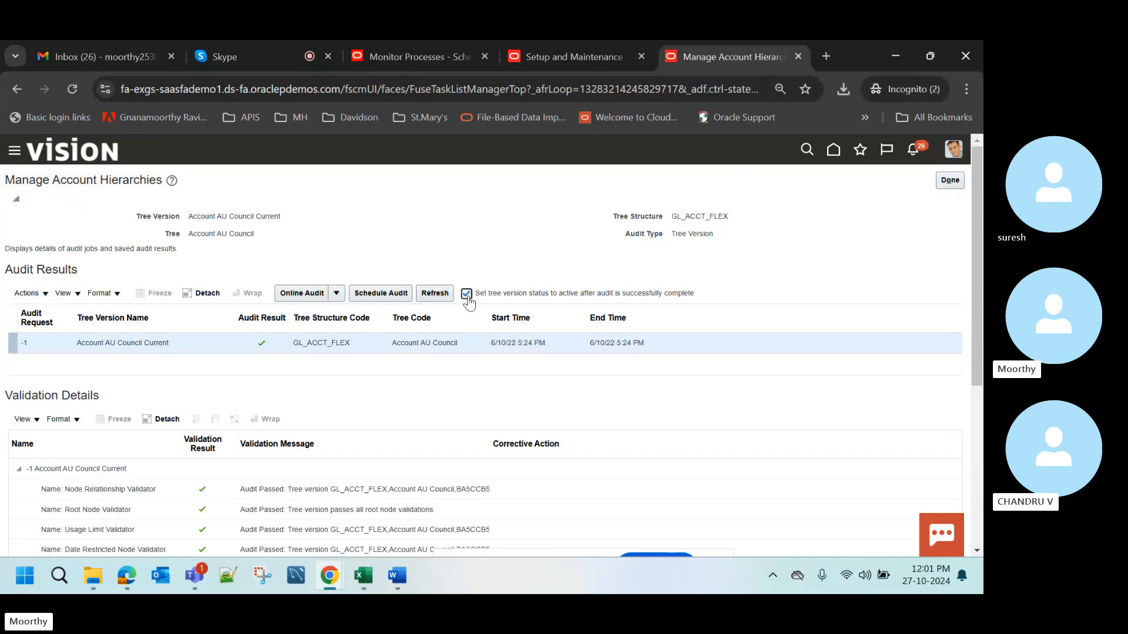
click(306, 294)
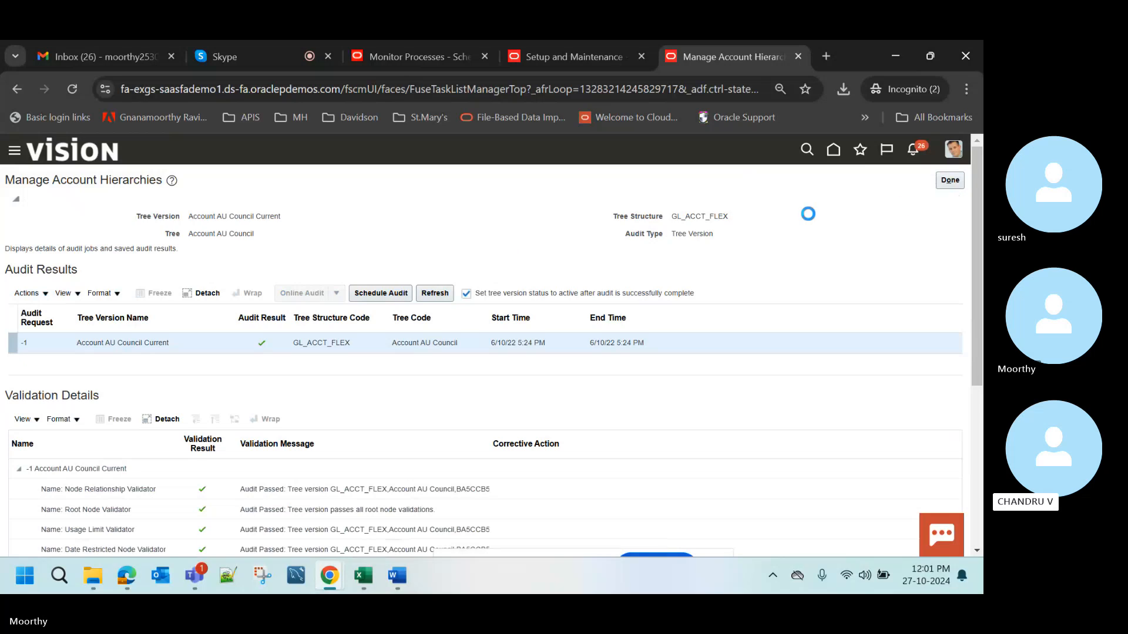
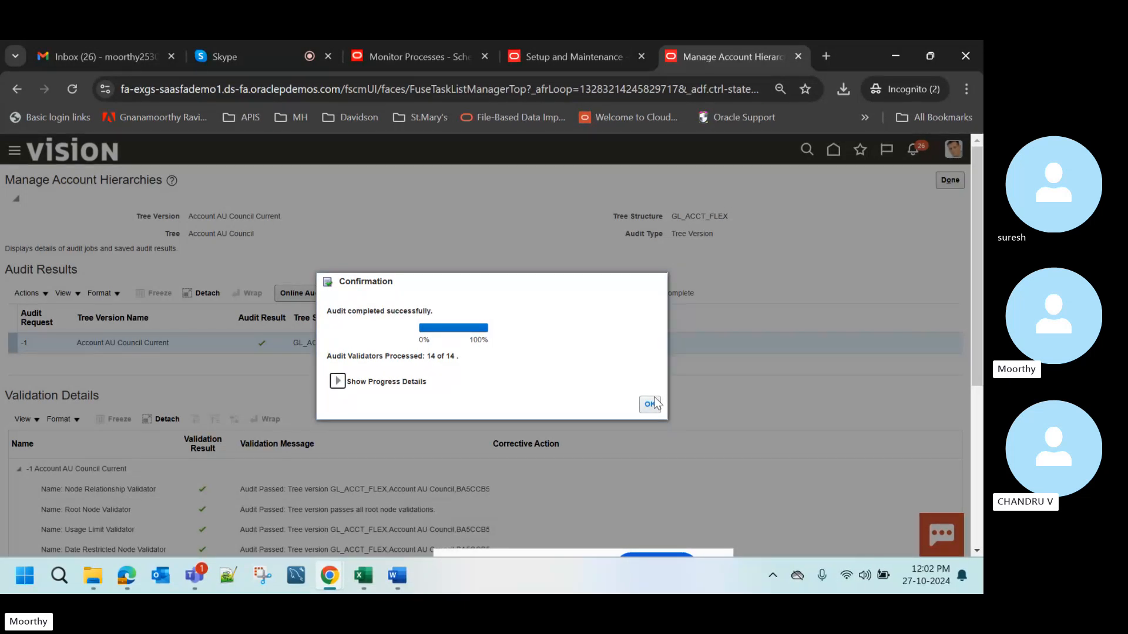
click(648, 407)
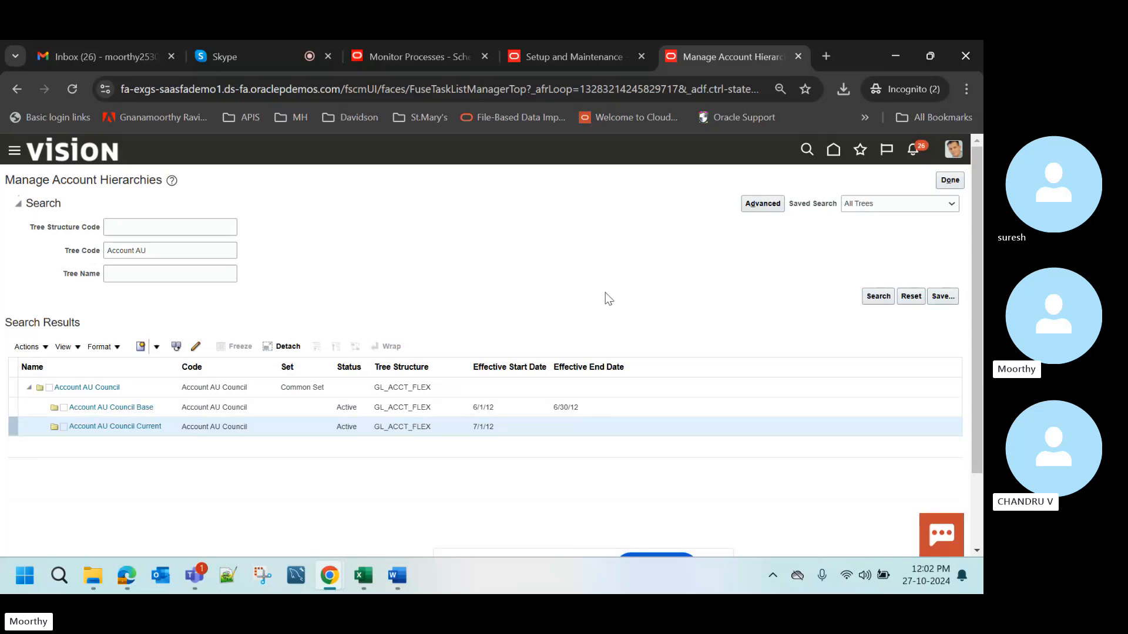
click(26, 392)
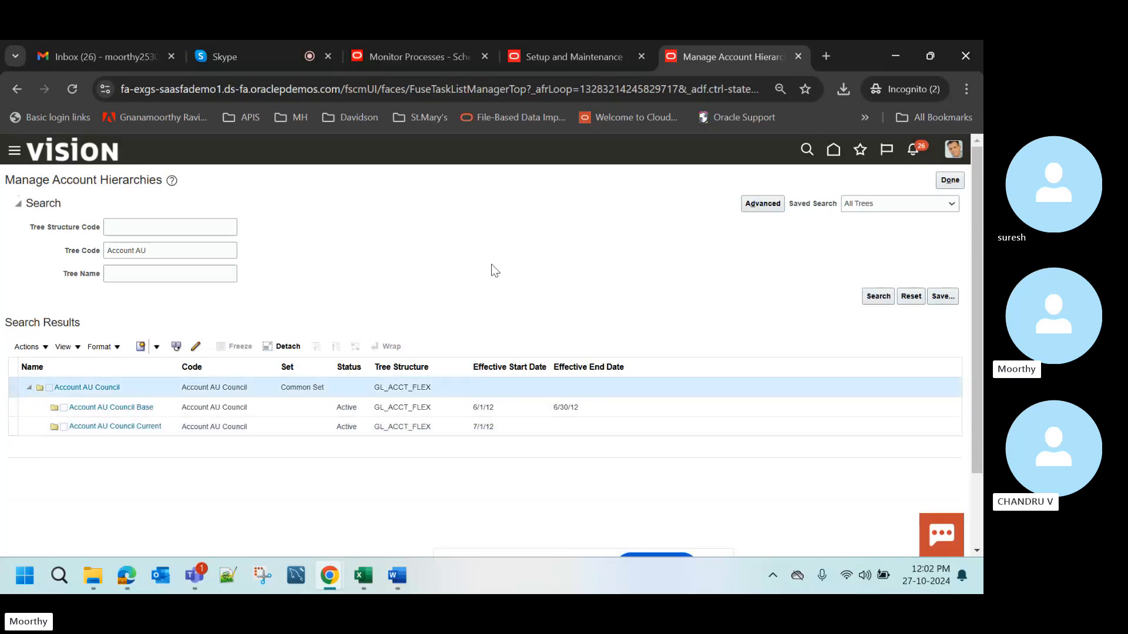
- Switch to the GL SETUP CHECK LIST workbook in Excel and review the hierarchy update steps and the pasted process overview on the HIERARACHY sheet
key(alt+Tab)
click(372, 377)
key(Down)
key(Down)
key(Down)
key(Down)
key(Down)
key(Down)
key(Down)
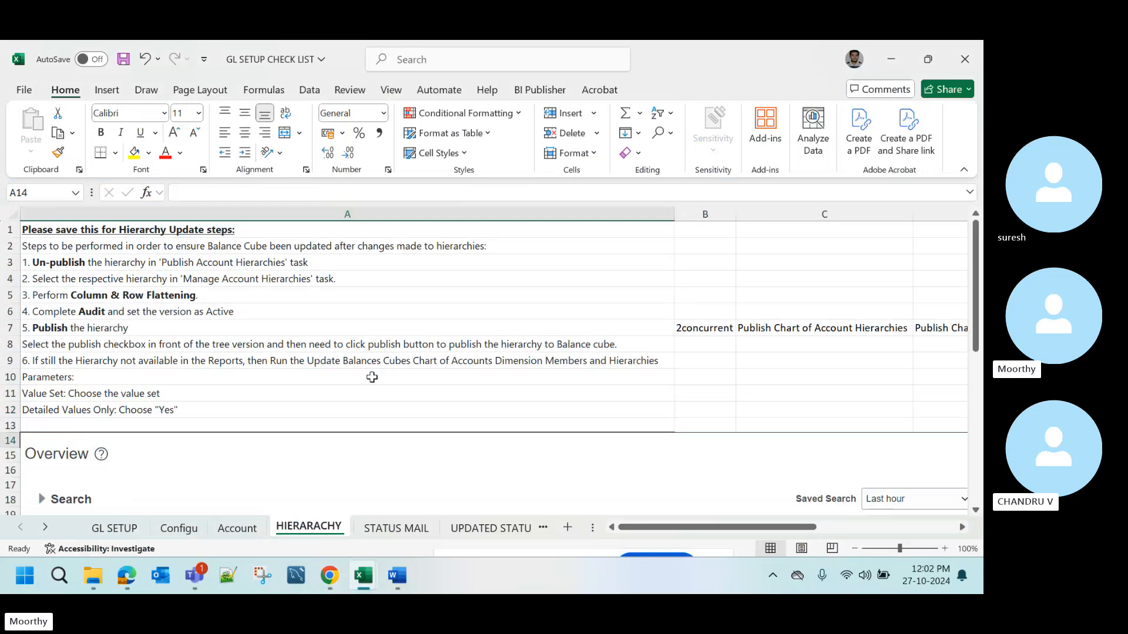
scroll(374, 373, down, 3)
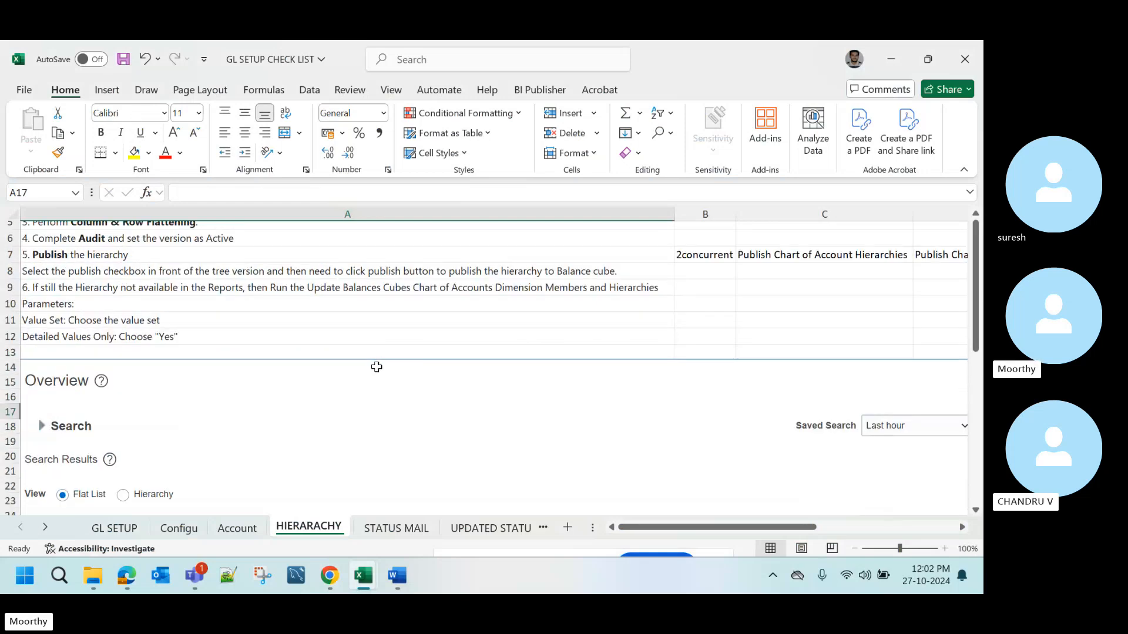
scroll(376, 367, down, 3)
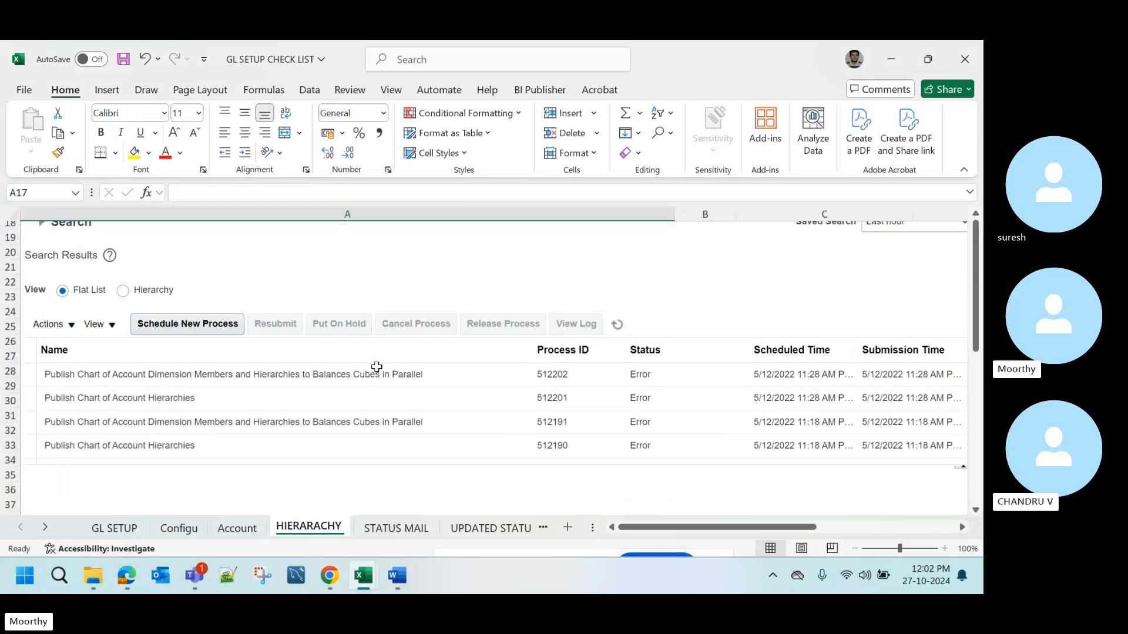
scroll(377, 367, up, 6)
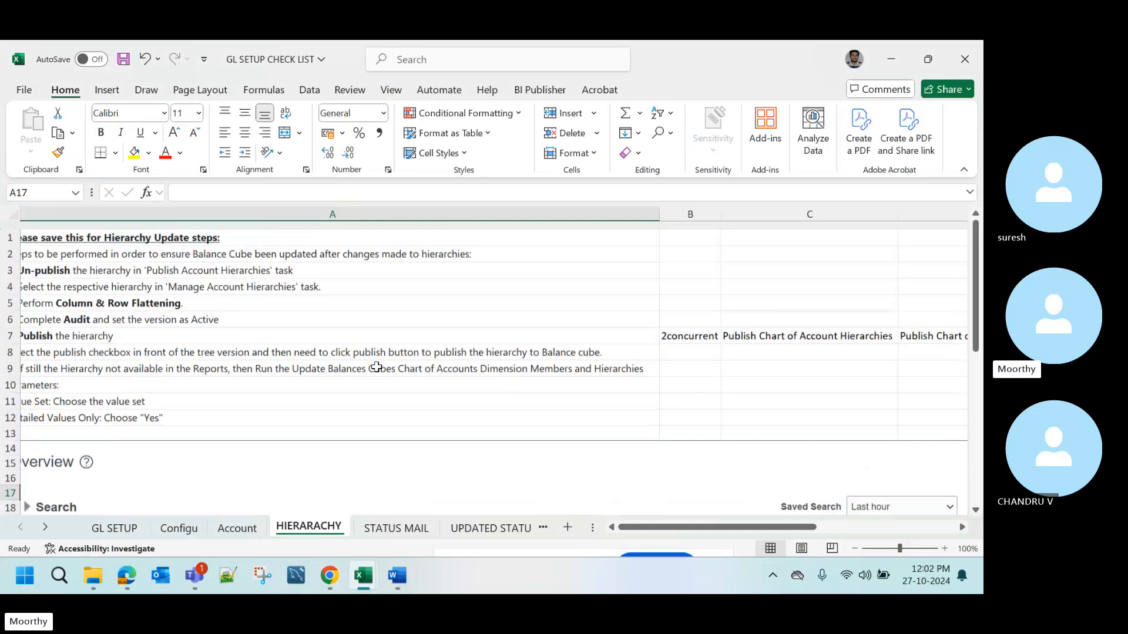
- Read checklist step 6 and its parameters, and examine the process names in the overview image below them
click(246, 357)
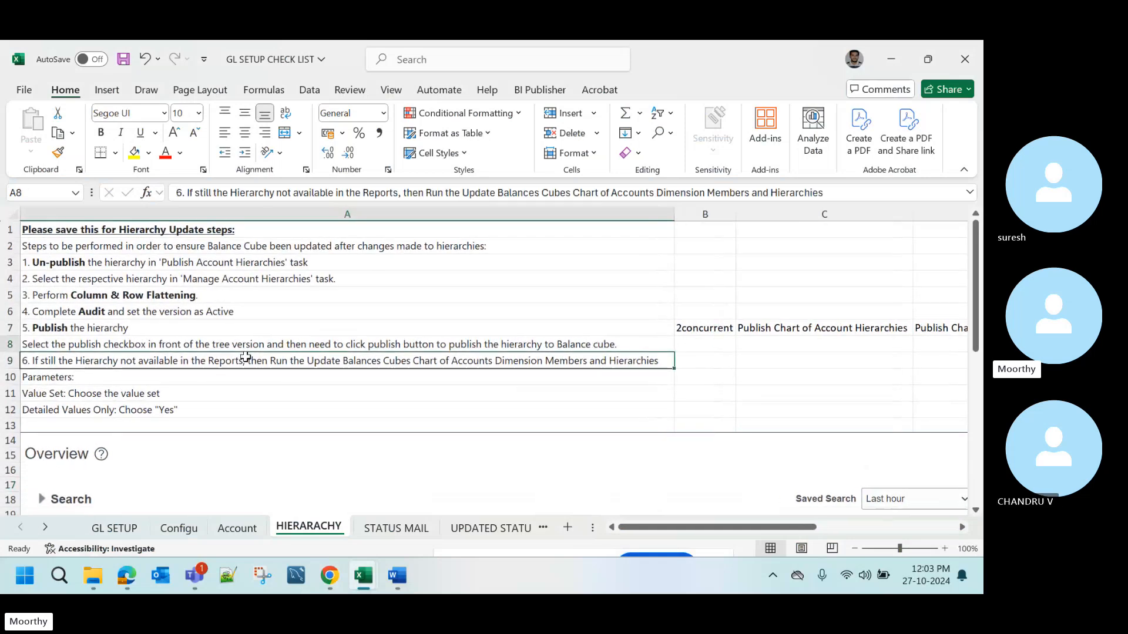
key(Down)
key(Down)
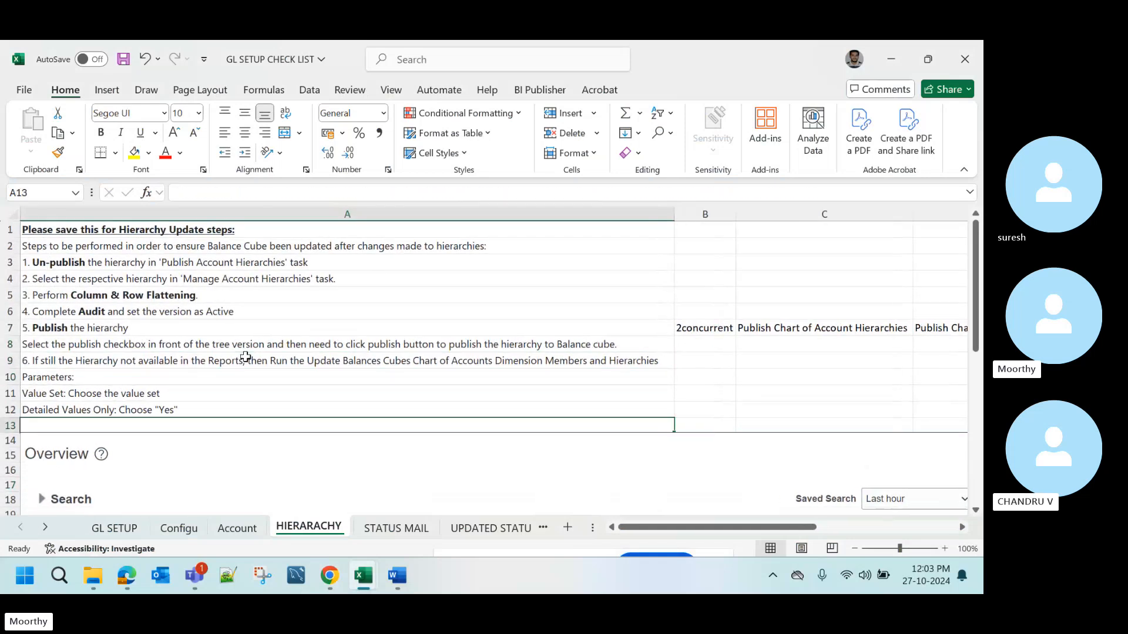
key(Down)
key(Down)
key(Down)
key(Down)
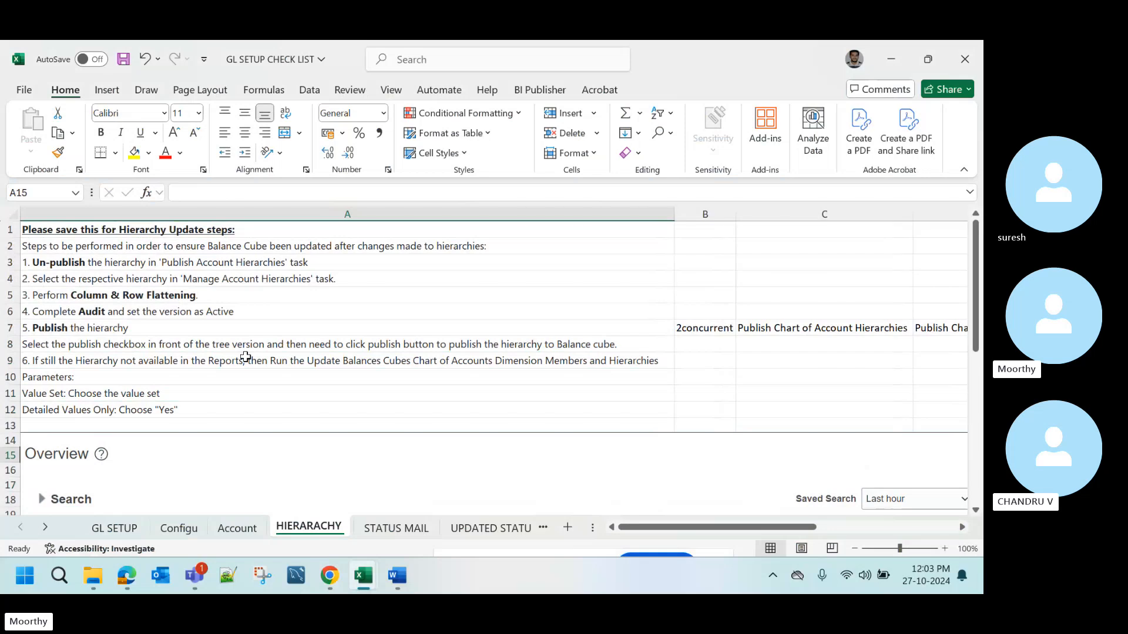
scroll(245, 357, down, 3)
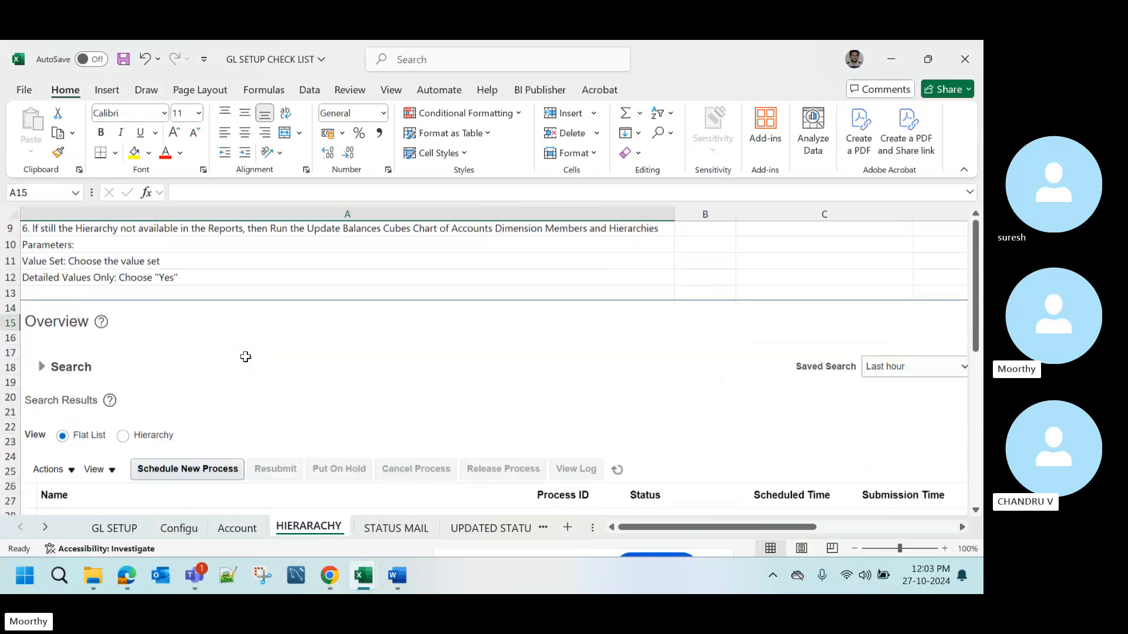
scroll(245, 357, down, 3)
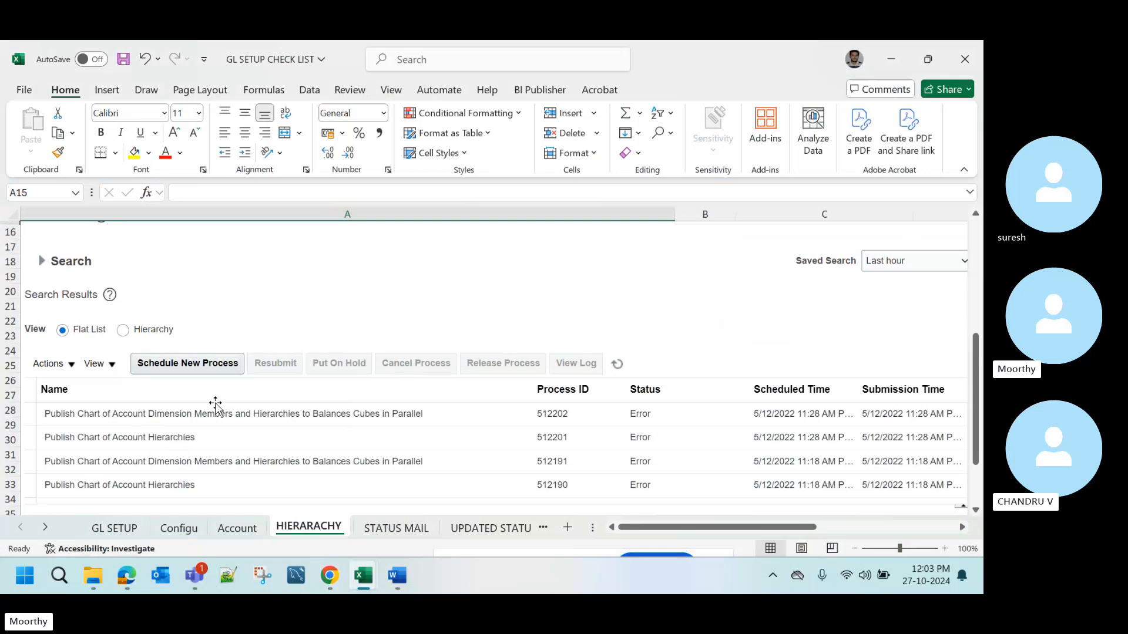
- Switch to the Monitor Processes page in Chrome, start scheduling a new process, and enter Publish Account in the process name search
key(alt+Tab)
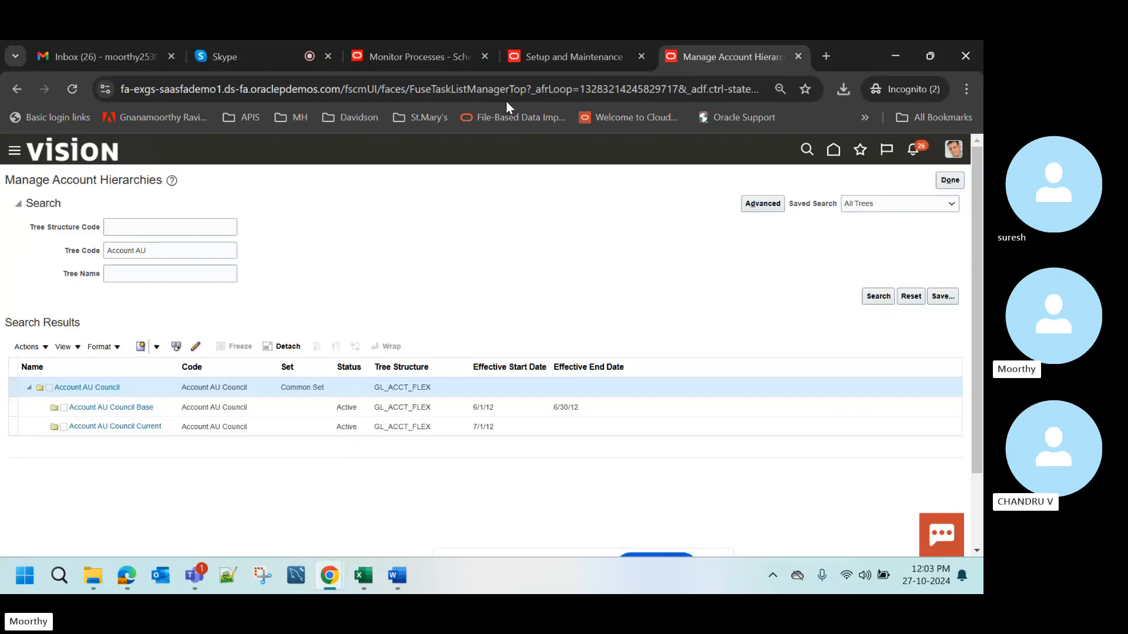
click(413, 62)
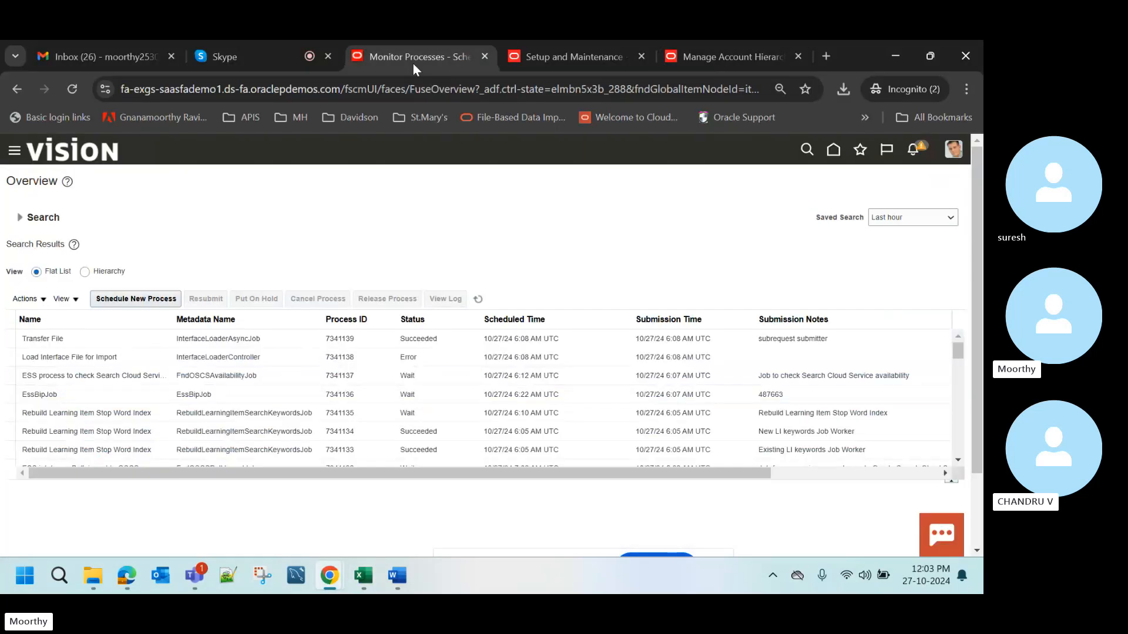
click(139, 298)
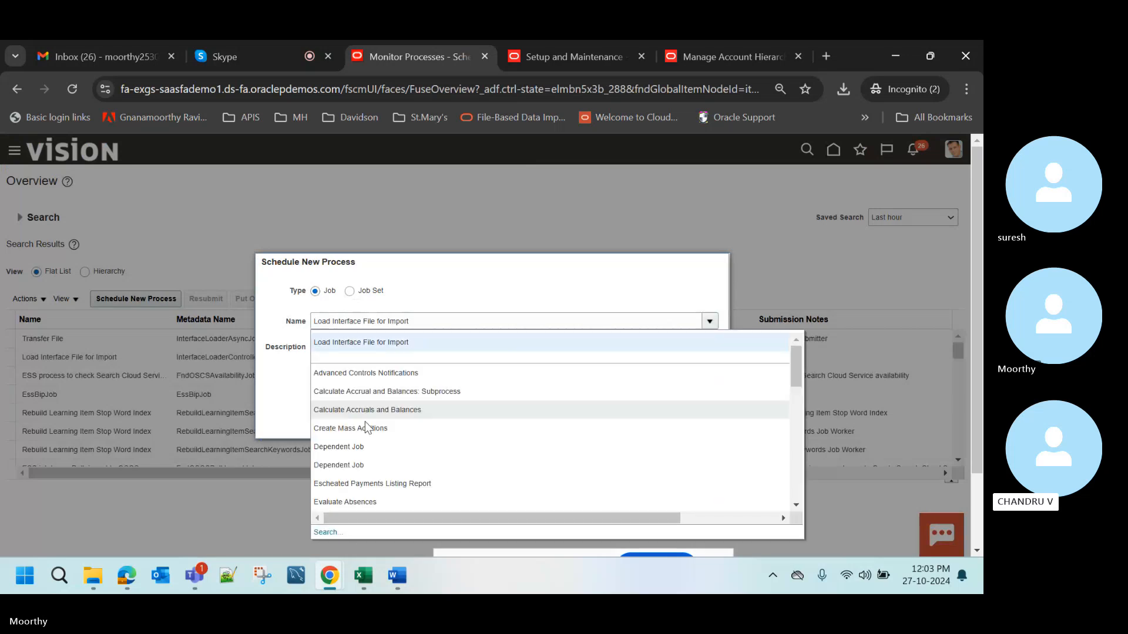
click(329, 533)
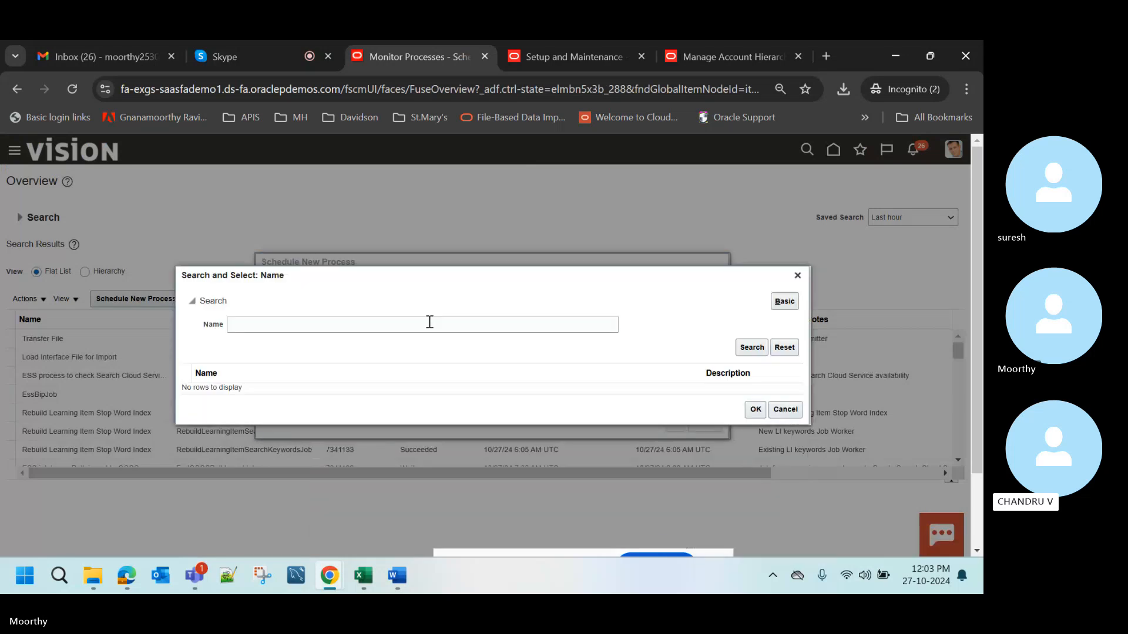
click(430, 323)
text(Publis)
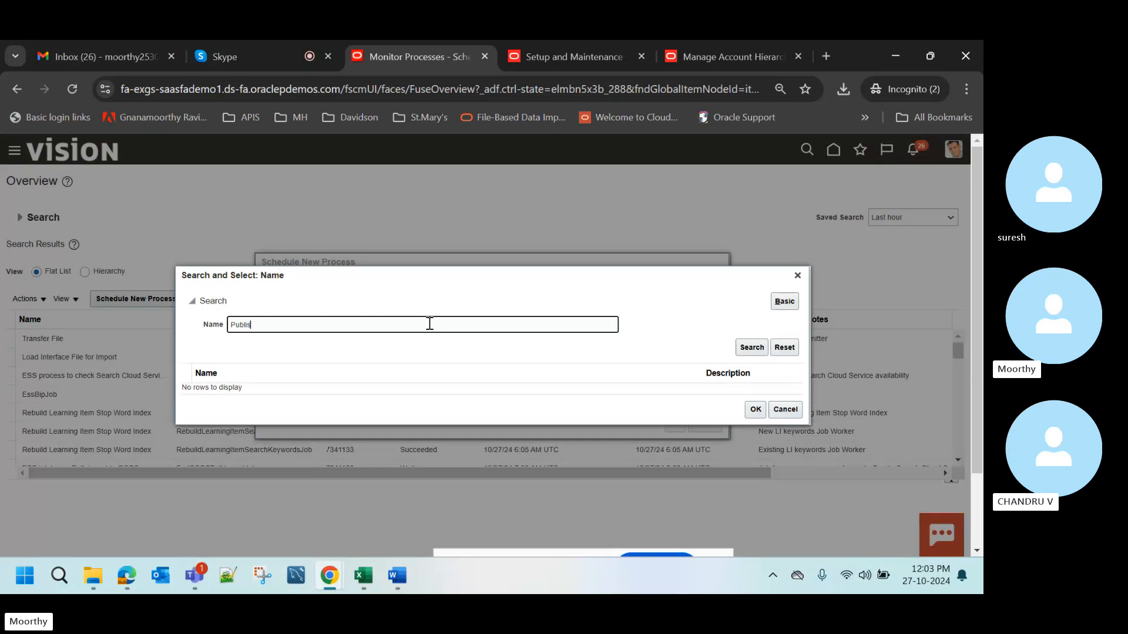
text(h Account)
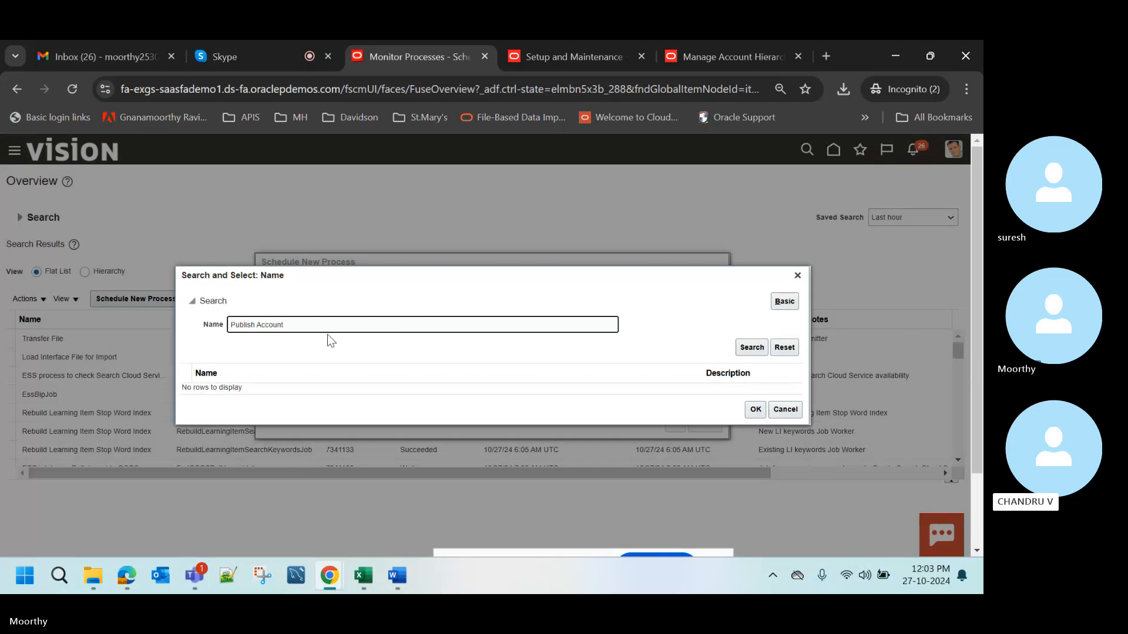
- Clear the search text from the name field in the process search
key(BackSpace)
key(BackSpace)
key(BackSpace)
key(BackSpace)
key(BackSpace)
key(BackSpace)
key(BackSpace)
key(BackSpace)
key(BackSpace)
key(BackSpace)
key(BackSpace)
key(BackSpace)
key(BackSpace)
key(BackSpace)
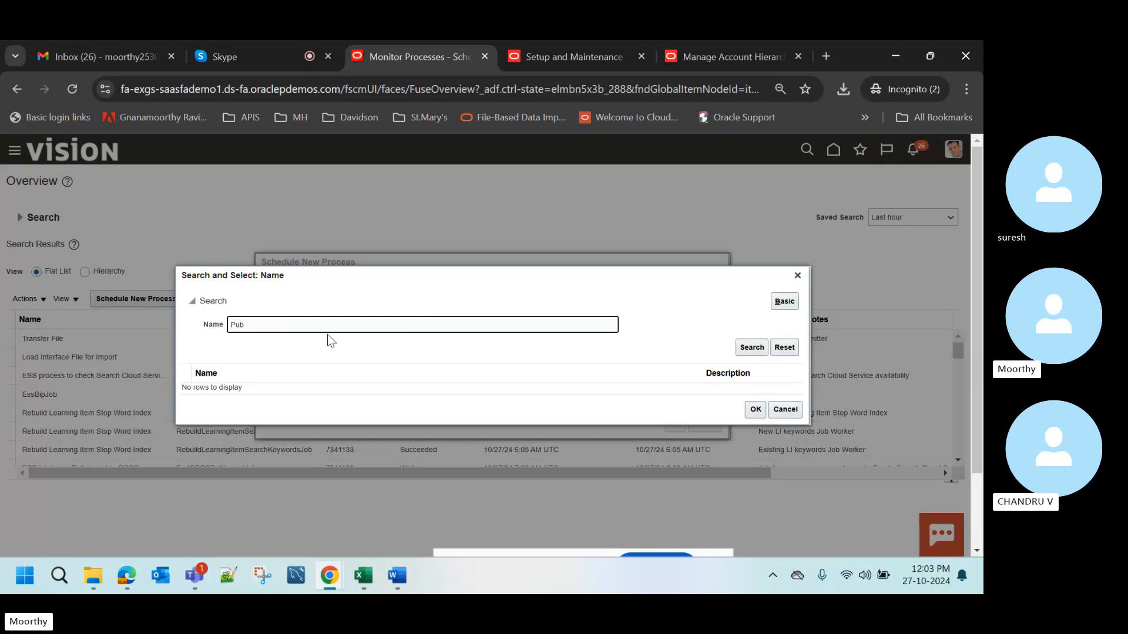
- Switch to the GL SETUP CHECK LIST workbook in Excel and check the process names and step 6 parameters on the HIERARACHY sheet
key(alt+Tab)
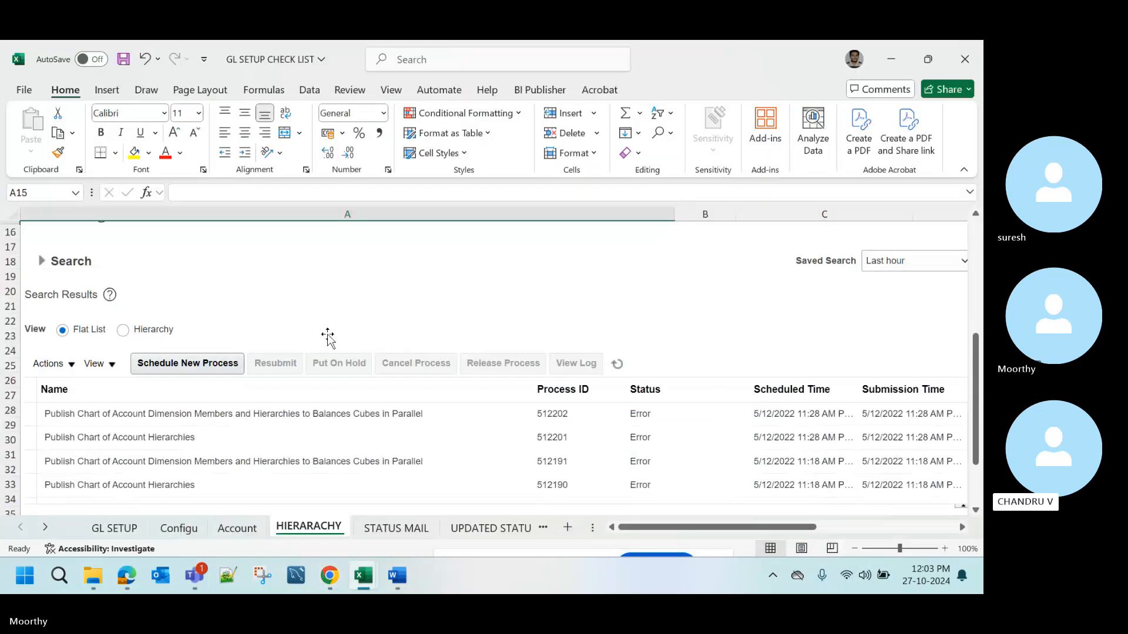
scroll(327, 336, down, 2)
scroll(327, 336, up, 4)
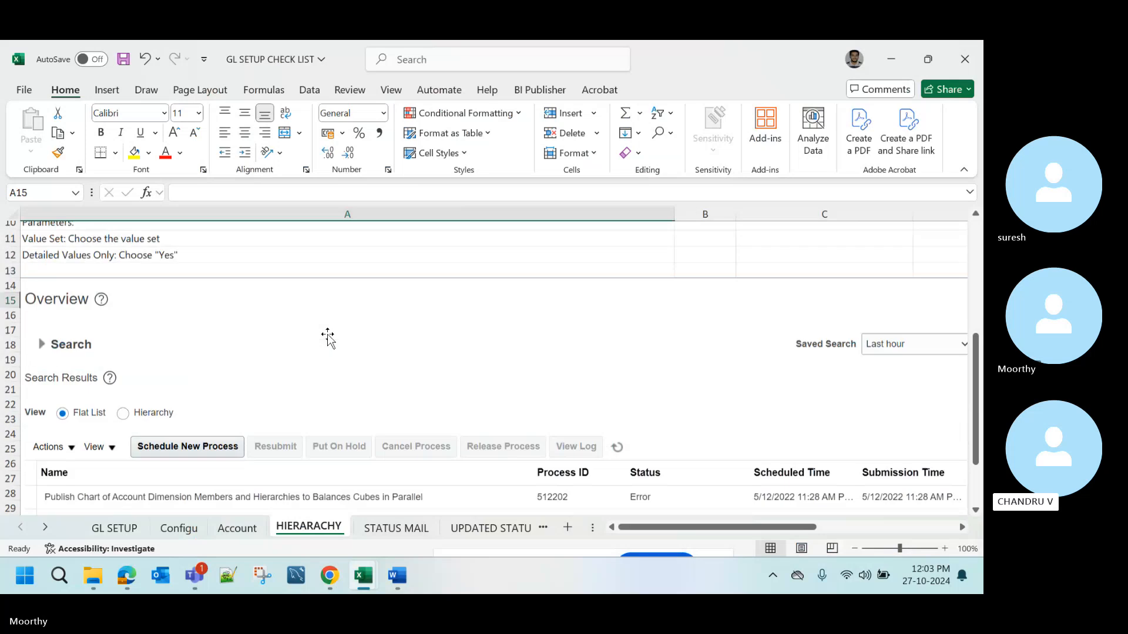
scroll(327, 336, down, 2)
scroll(328, 336, up, 2)
scroll(327, 336, down, 2)
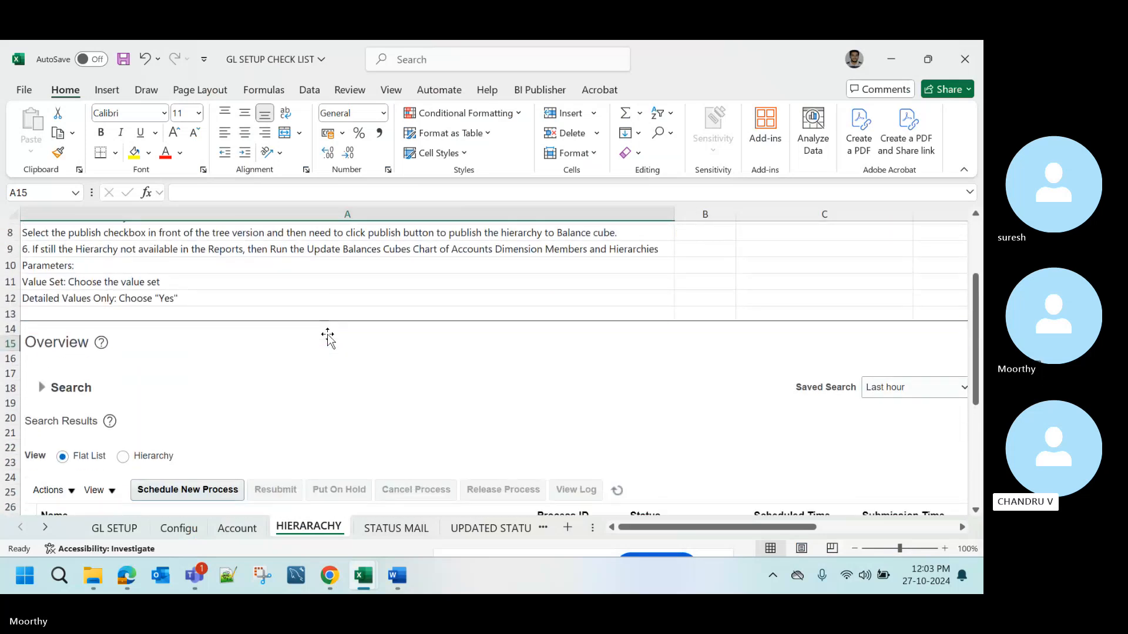
- Back in Chrome, search for Publish and open the details of Publish Chart of Account Dimension Members and Hierarchies to Balances Cubes
key(alt+Tab)
text(Pu)
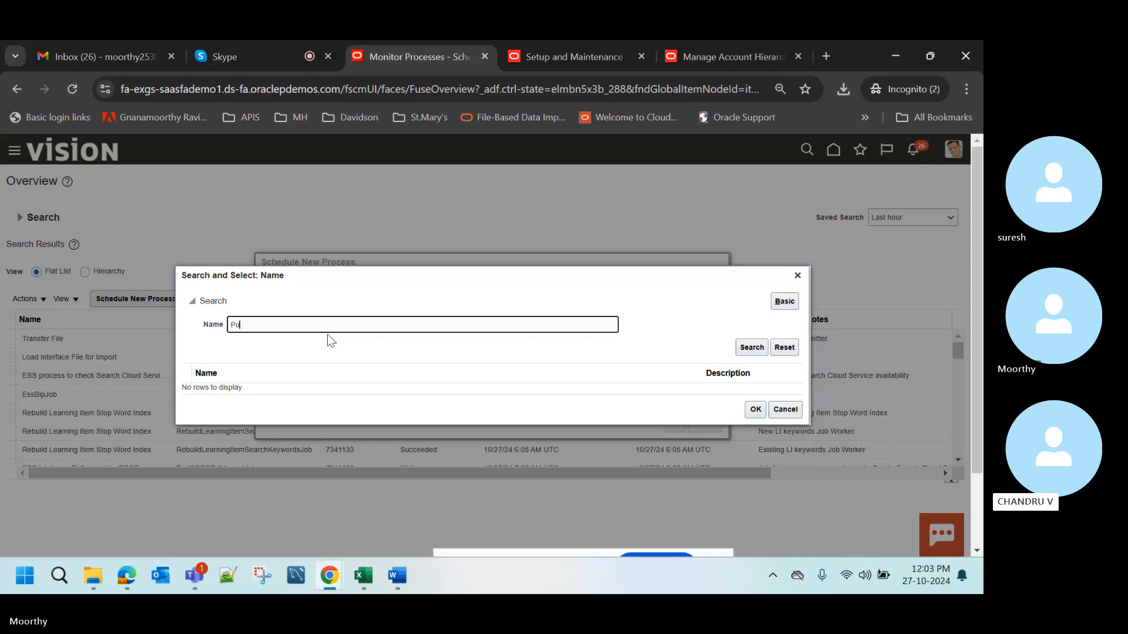
text(blish)
click(757, 349)
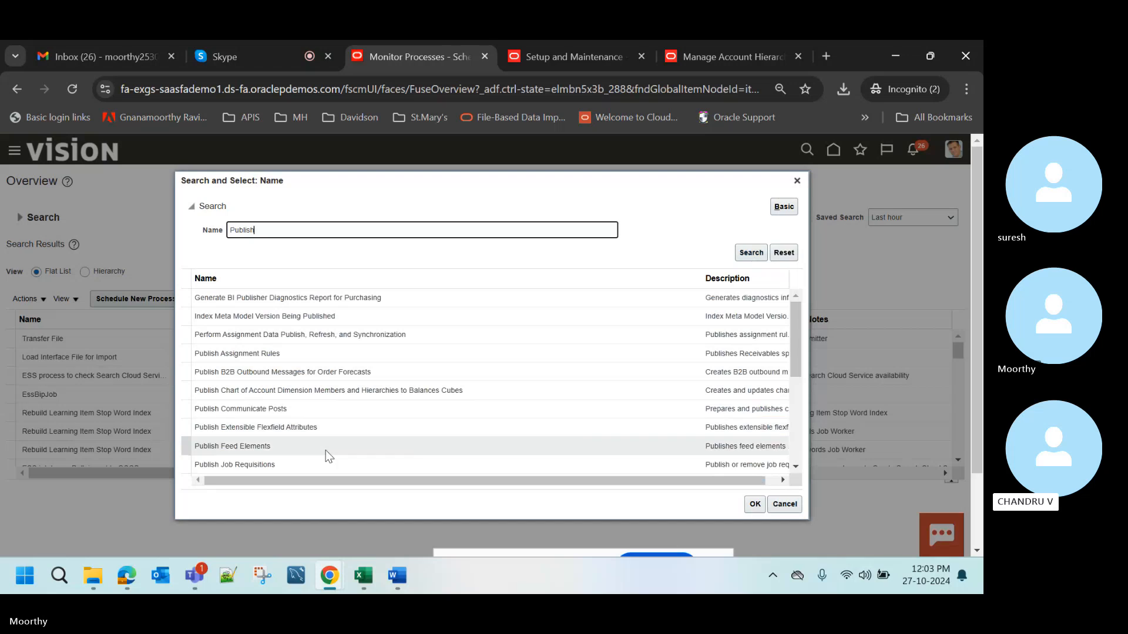
click(352, 396)
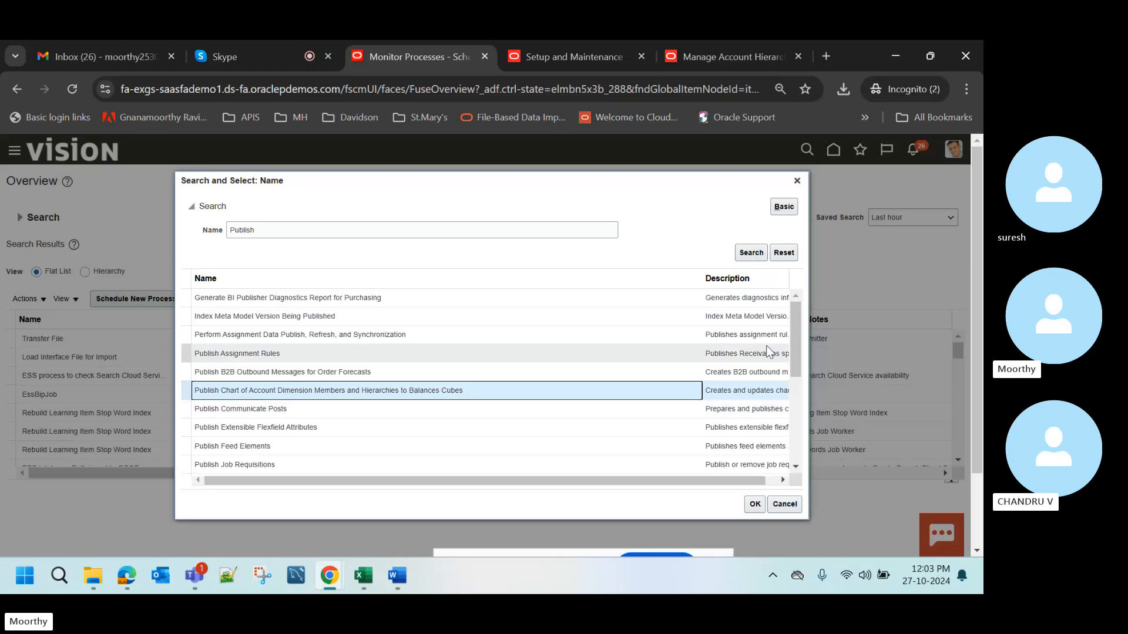
click(755, 505)
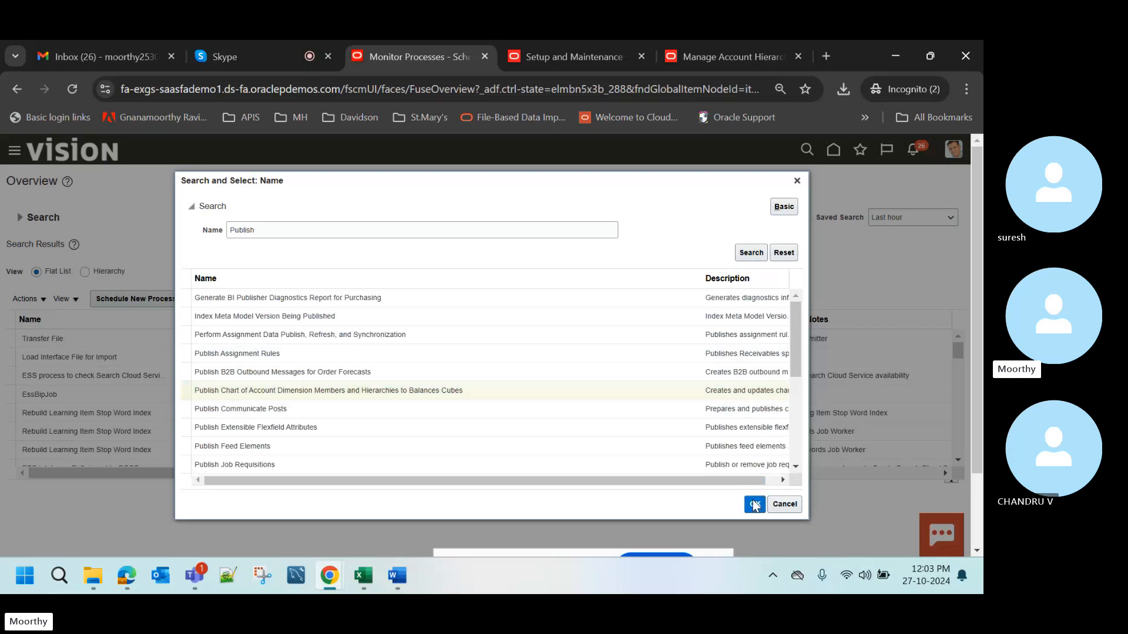
click(675, 423)
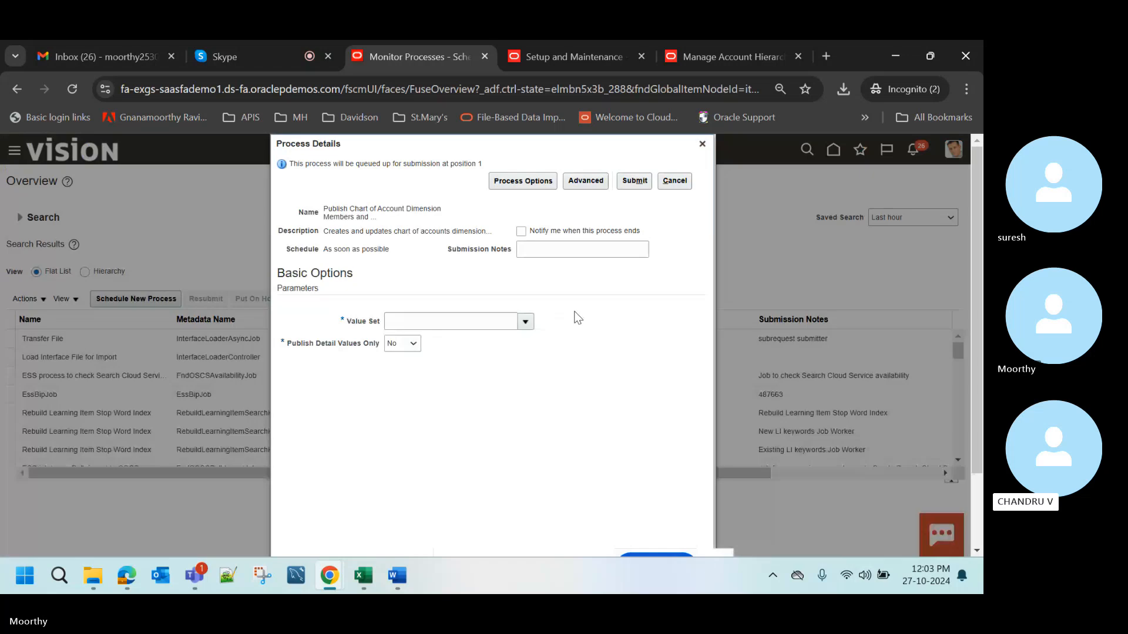
- Set the process's Value Set parameter to AA Acount and view the choices for Publish Detail Values Only
click(525, 322)
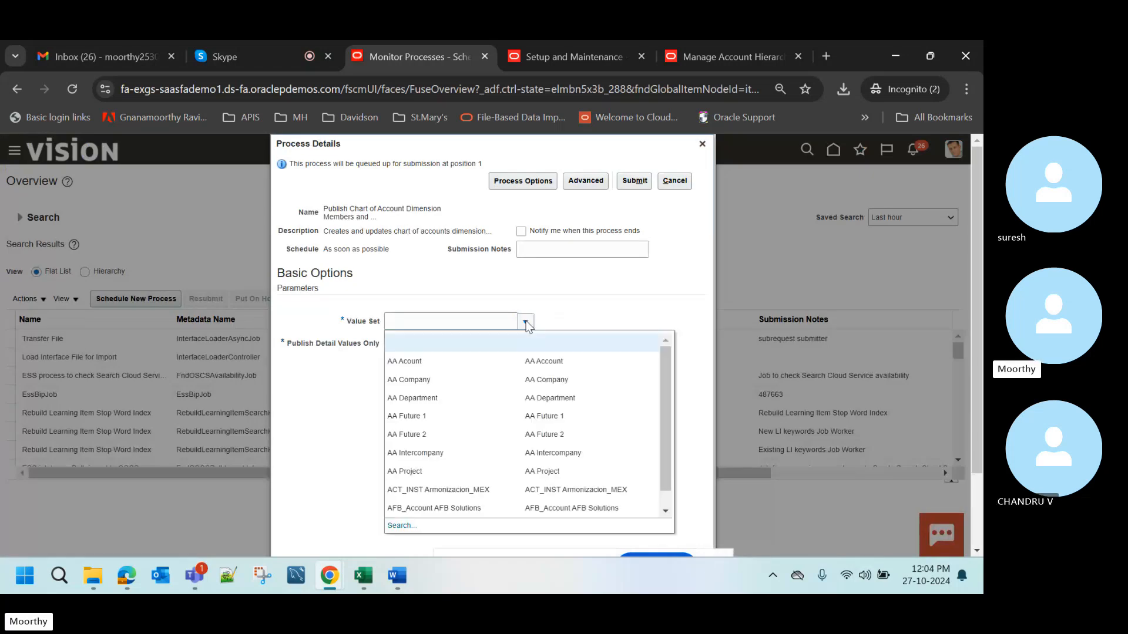
click(441, 369)
click(414, 347)
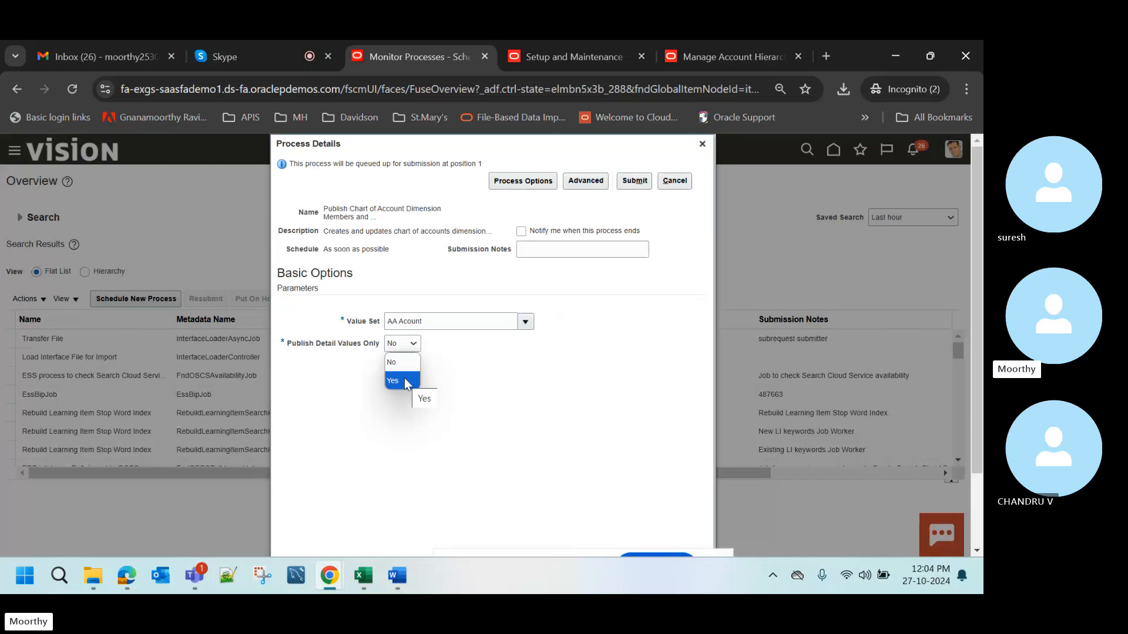
click(459, 394)
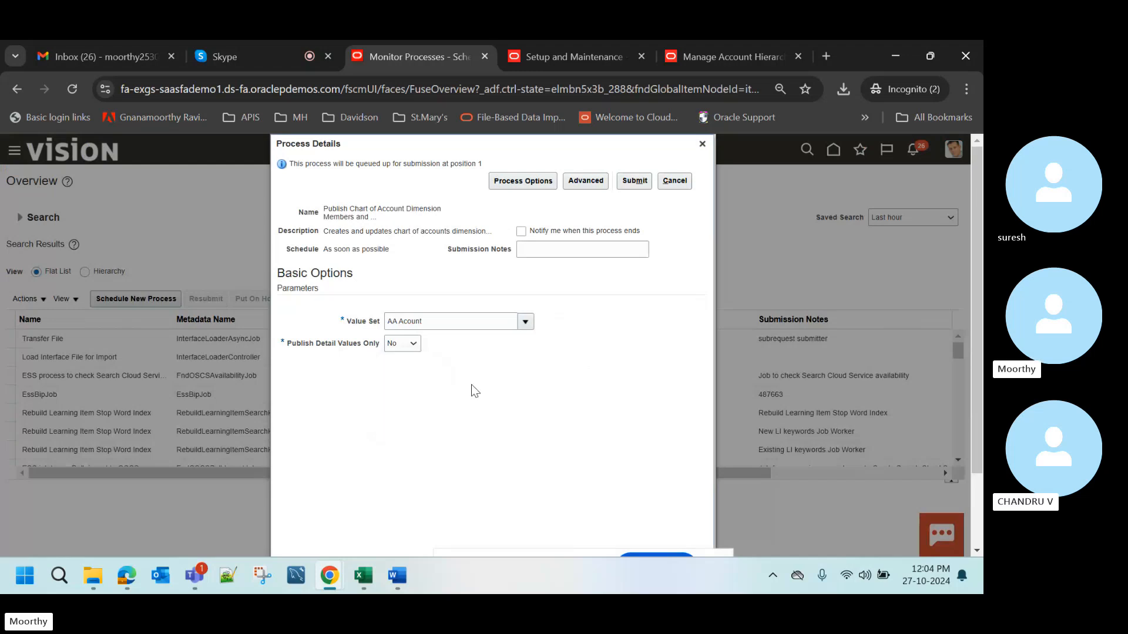
- Check the process names in the Excel overview image, then return to Chrome and close the process details without submitting
key(alt+Tab)
scroll(521, 428, down, 5)
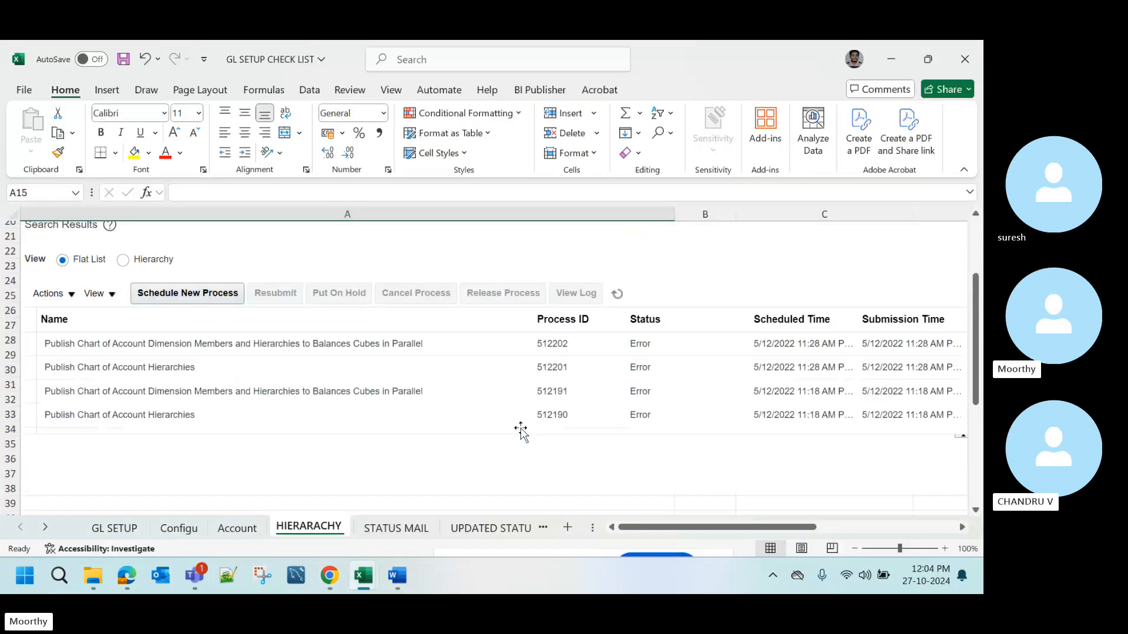
scroll(521, 431, up, 1)
key(alt+Tab)
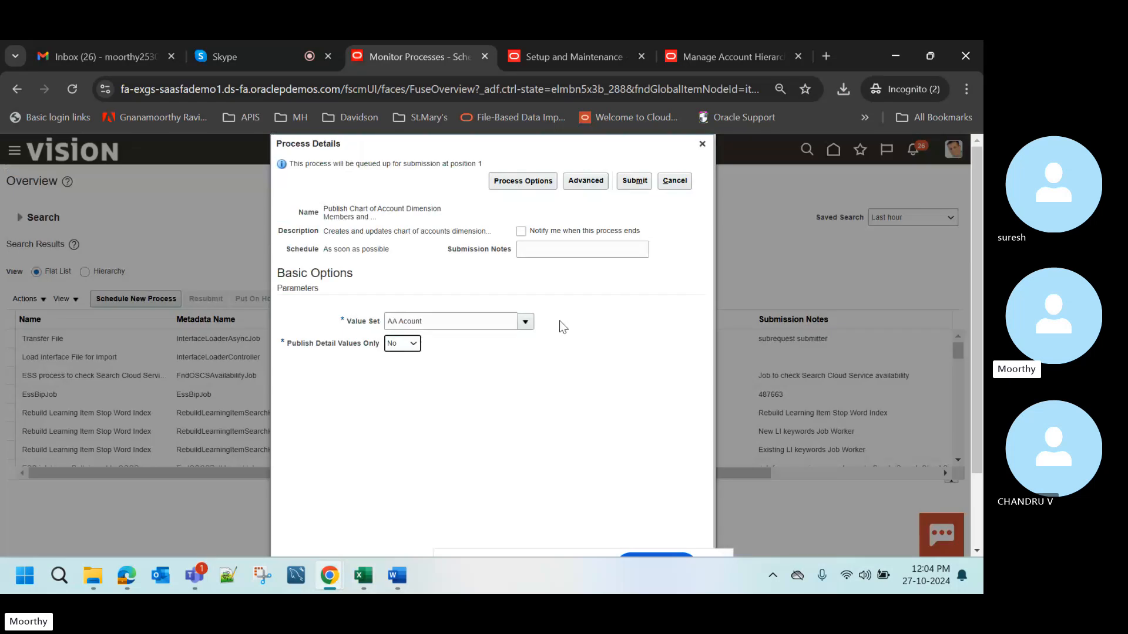
click(703, 145)
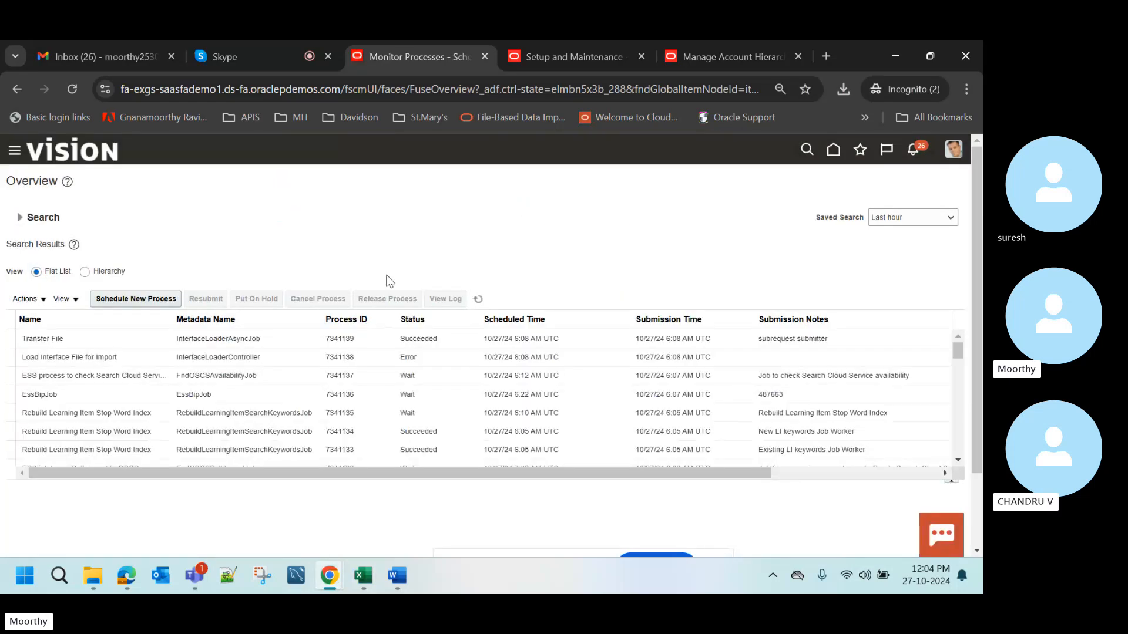
- Start scheduling a new process again and search the process names for Publish Account
click(141, 298)
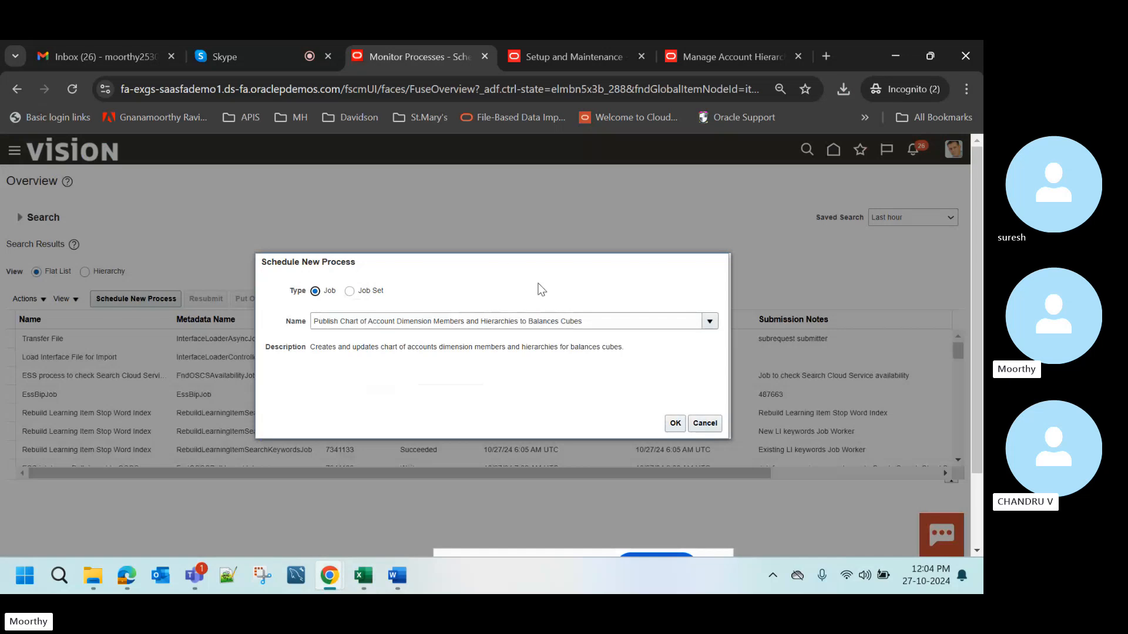
click(710, 322)
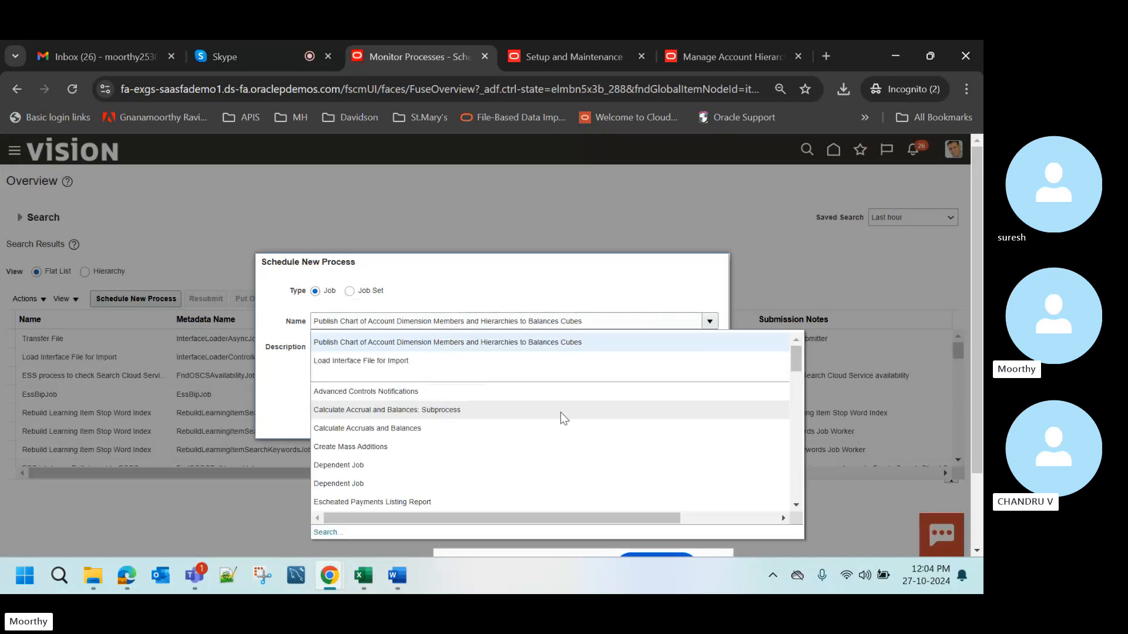
click(328, 532)
click(414, 330)
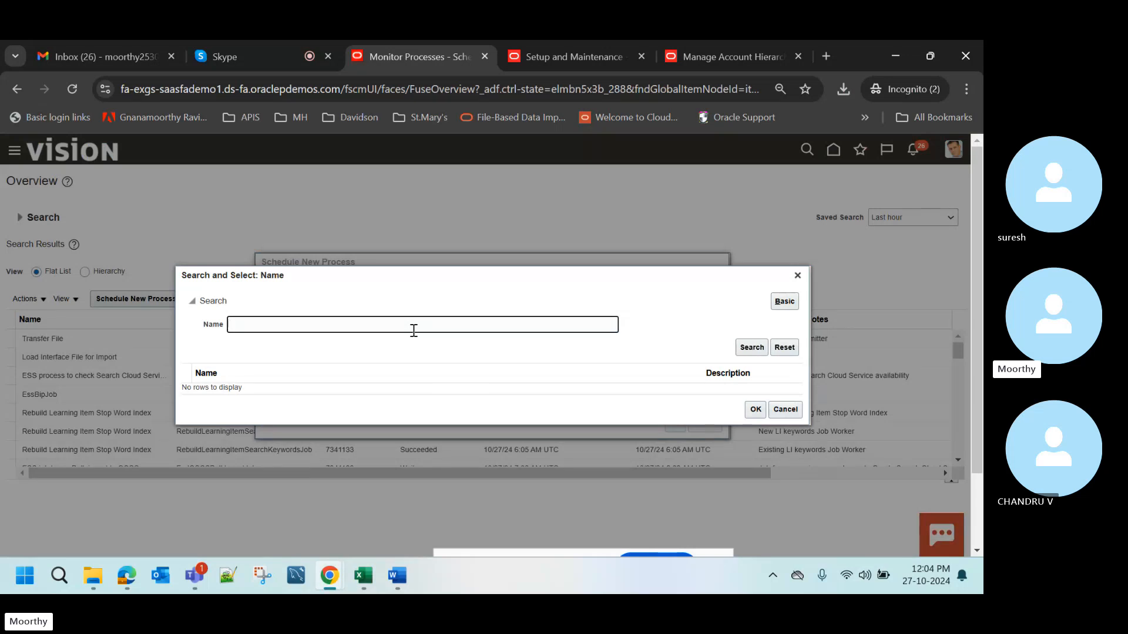
text(Publish Account)
click(751, 350)
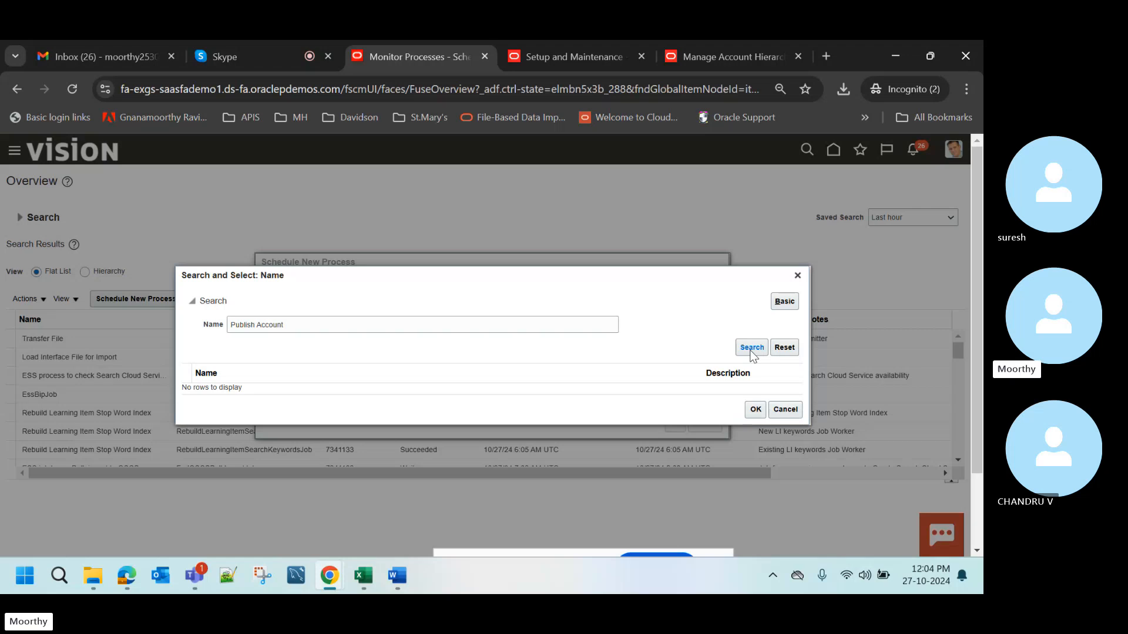
- Check the process names in the Excel workbook, then return to Chrome and search for Publish Chart of
key(alt+Tab)
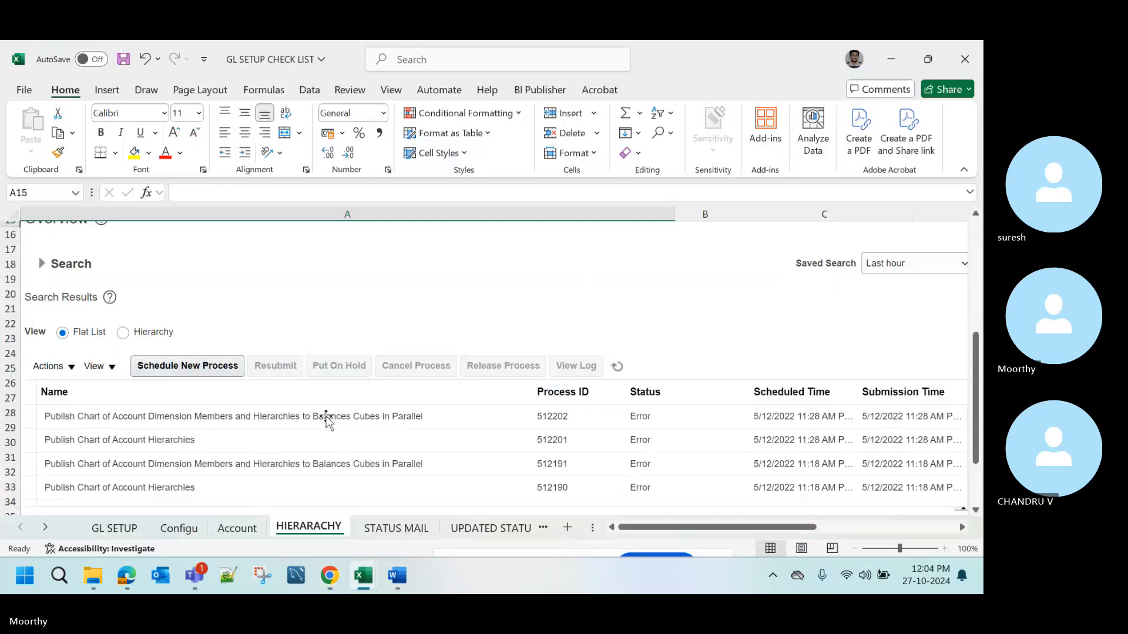
key(alt+Tab)
click(294, 324)
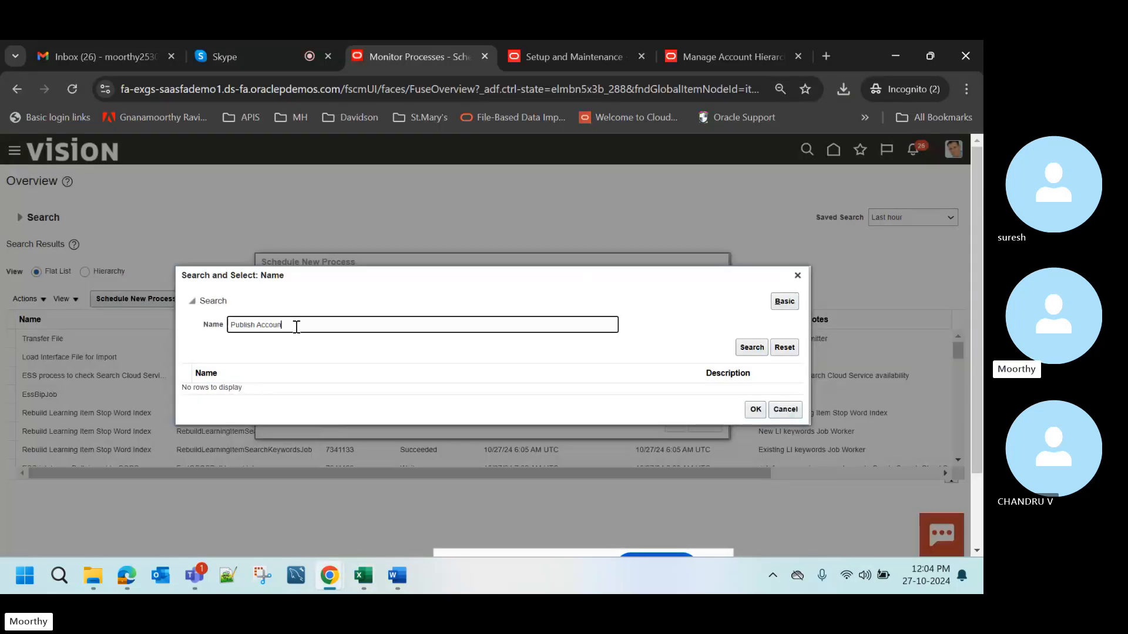
key(BackSpace)
key(BackSpace)
key(BackSpace)
key(BackSpace)
key(BackSpace)
key(BackSpace)
key(BackSpace)
text(Chart)
key(Return)
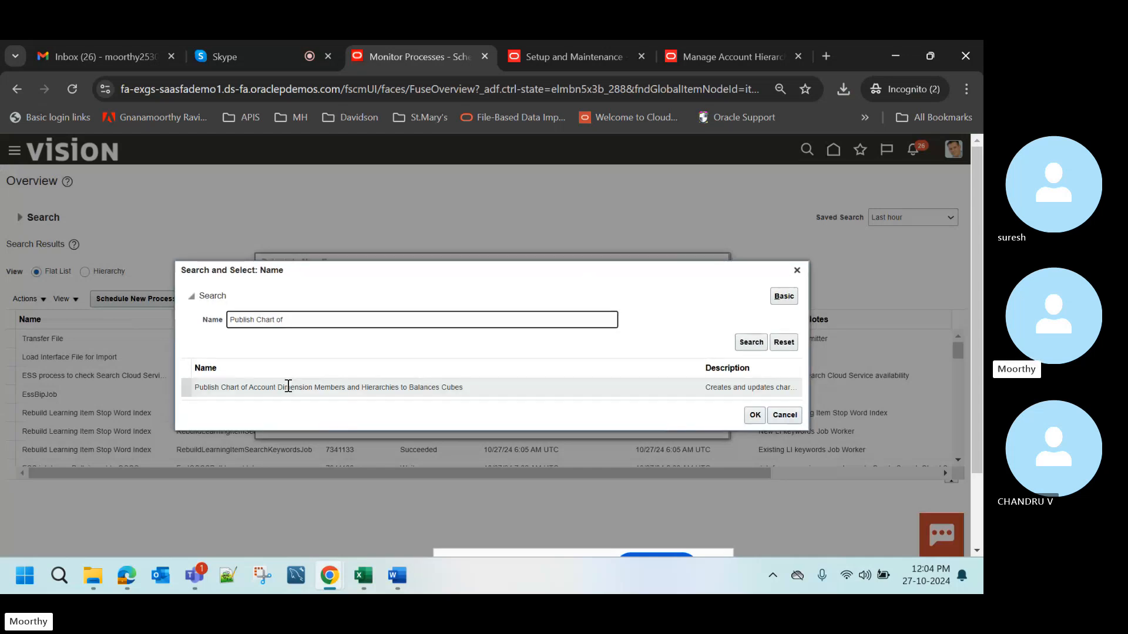
- Open the details of Publish Chart of Account Dimension Members and Hierarchies to Balances Cubes, then close them without submitting
click(289, 388)
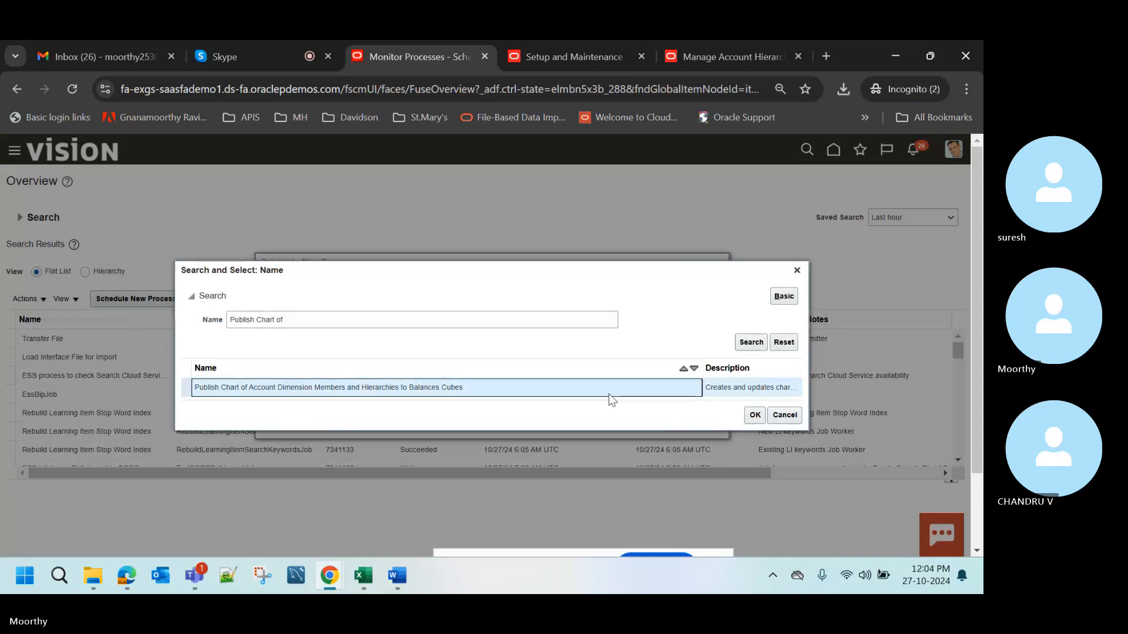
click(755, 416)
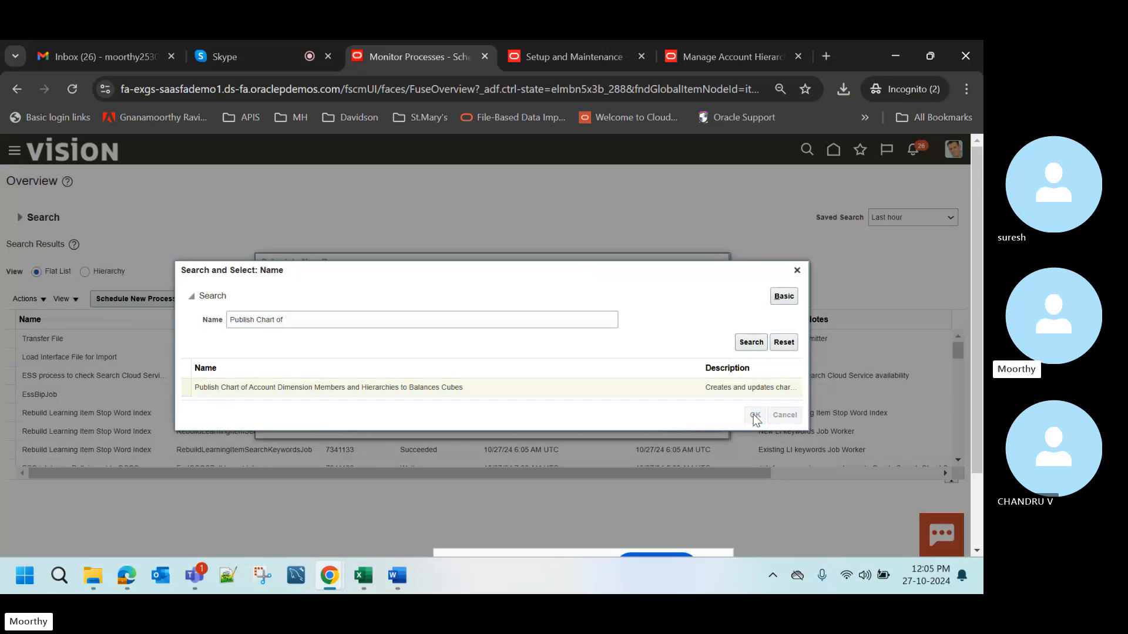
click(675, 423)
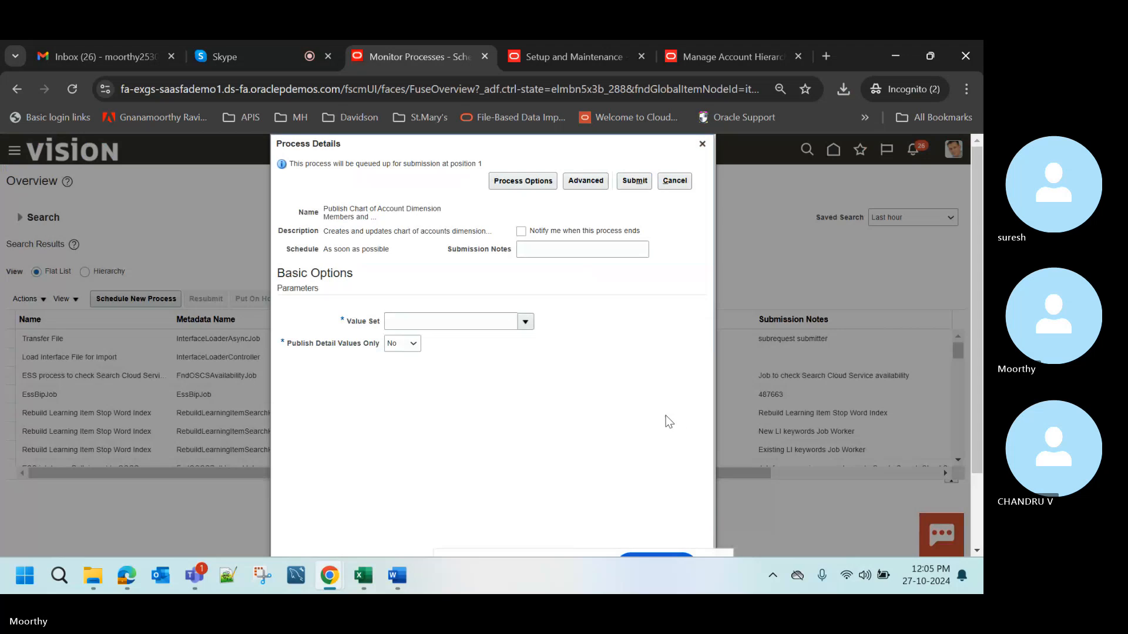
click(526, 322)
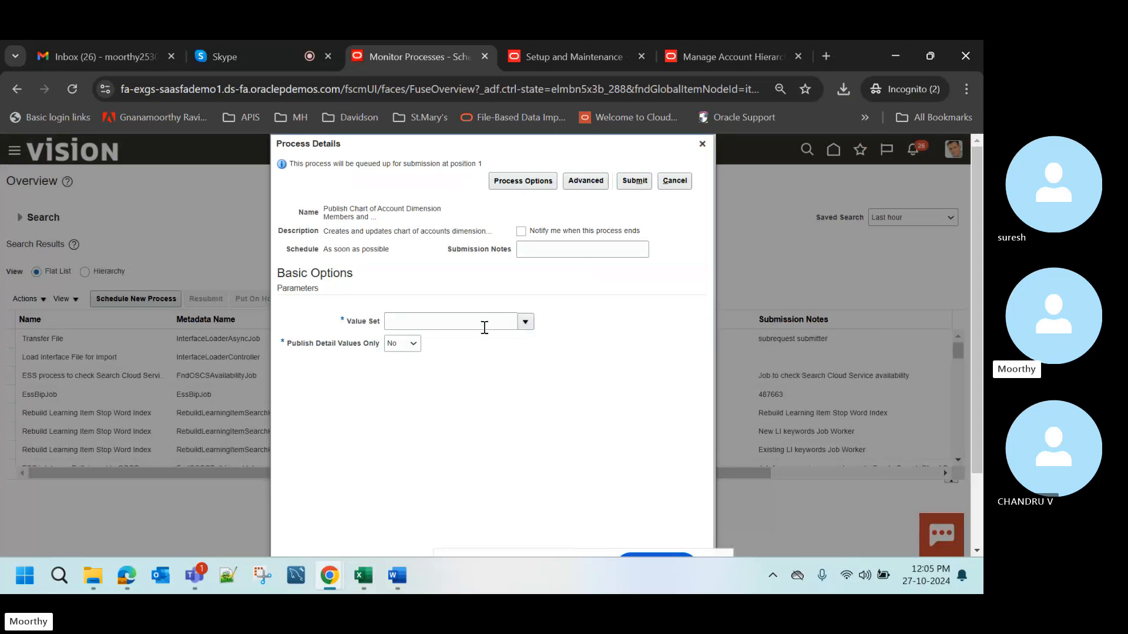
click(336, 380)
click(703, 144)
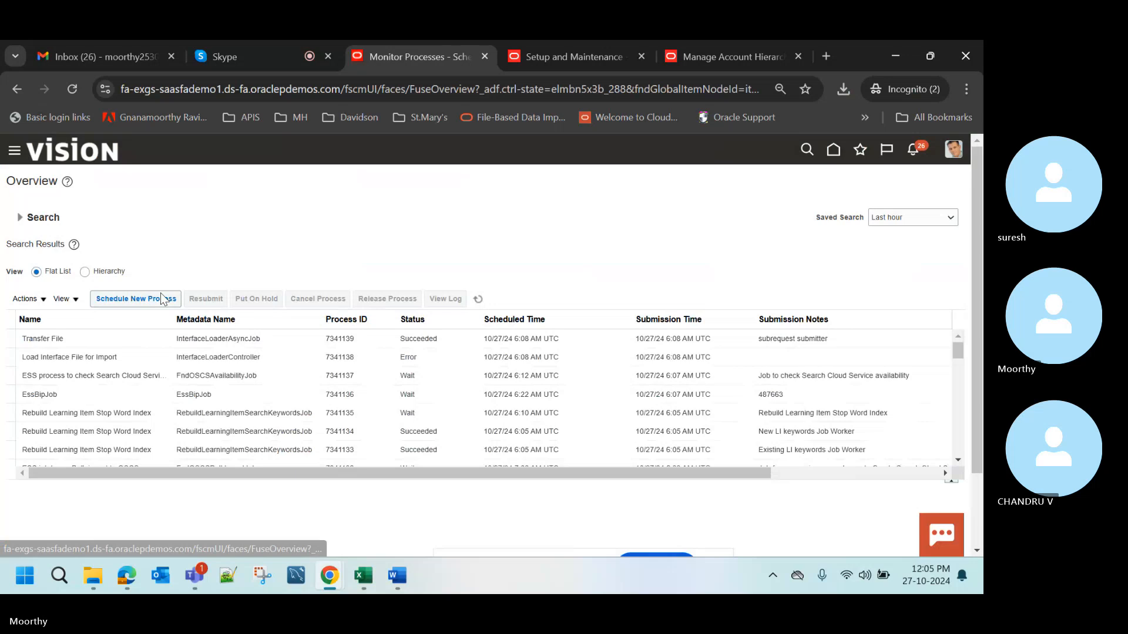
- Switch to the Excel checklist and review the overview image's process names against the hierarchy update steps
key(alt+Tab)
scroll(193, 447, down, 1)
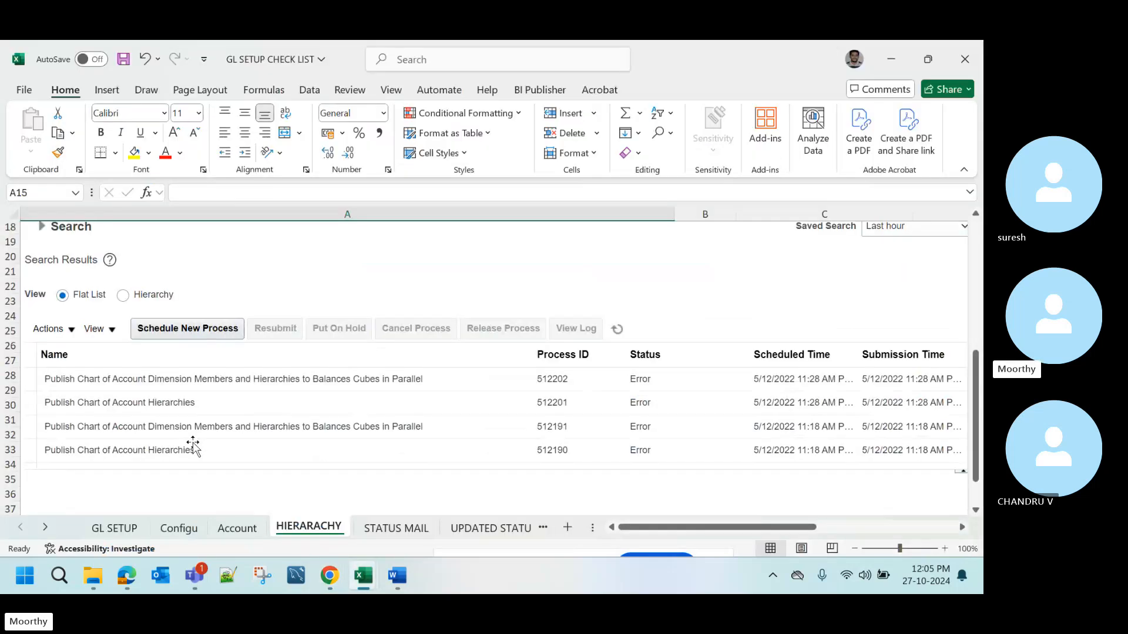
click(193, 446)
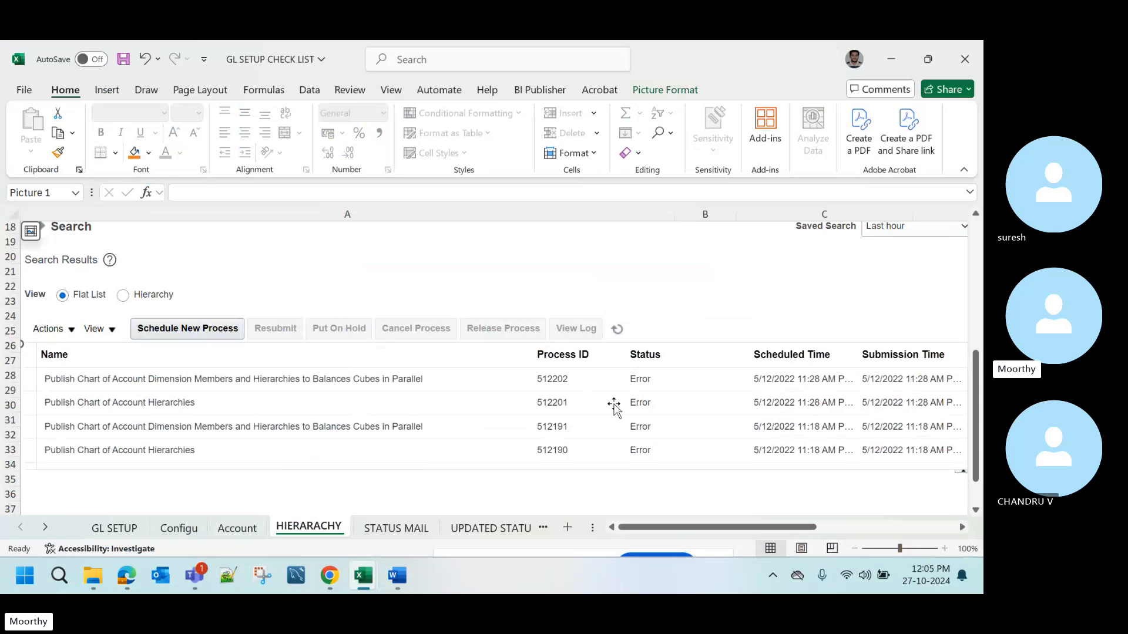
scroll(638, 450, up, 1)
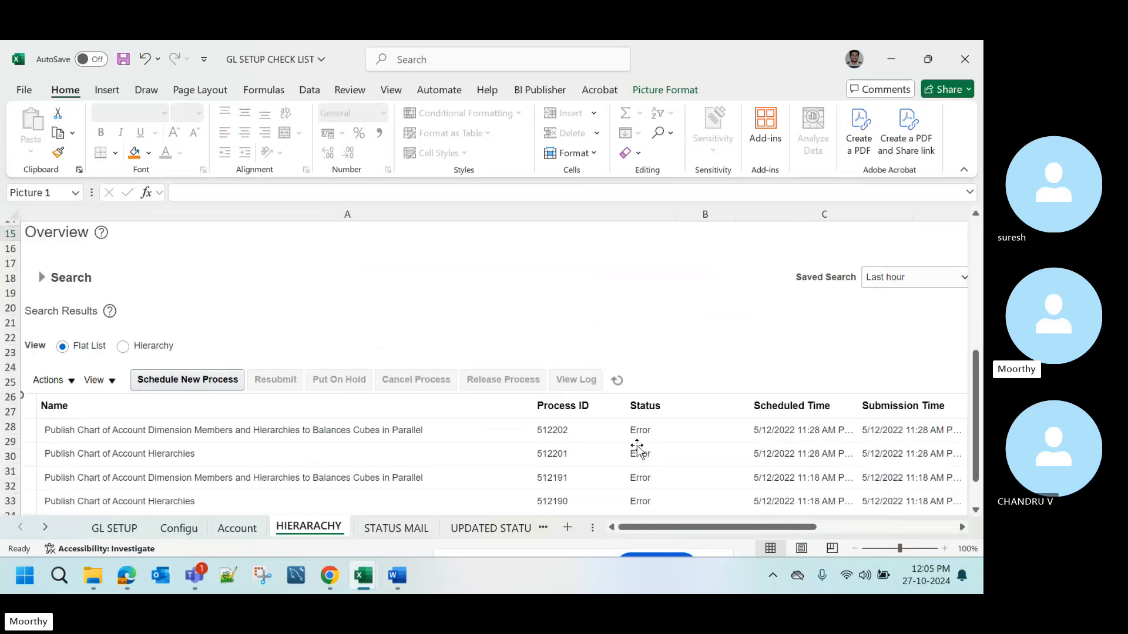
scroll(638, 450, up, 5)
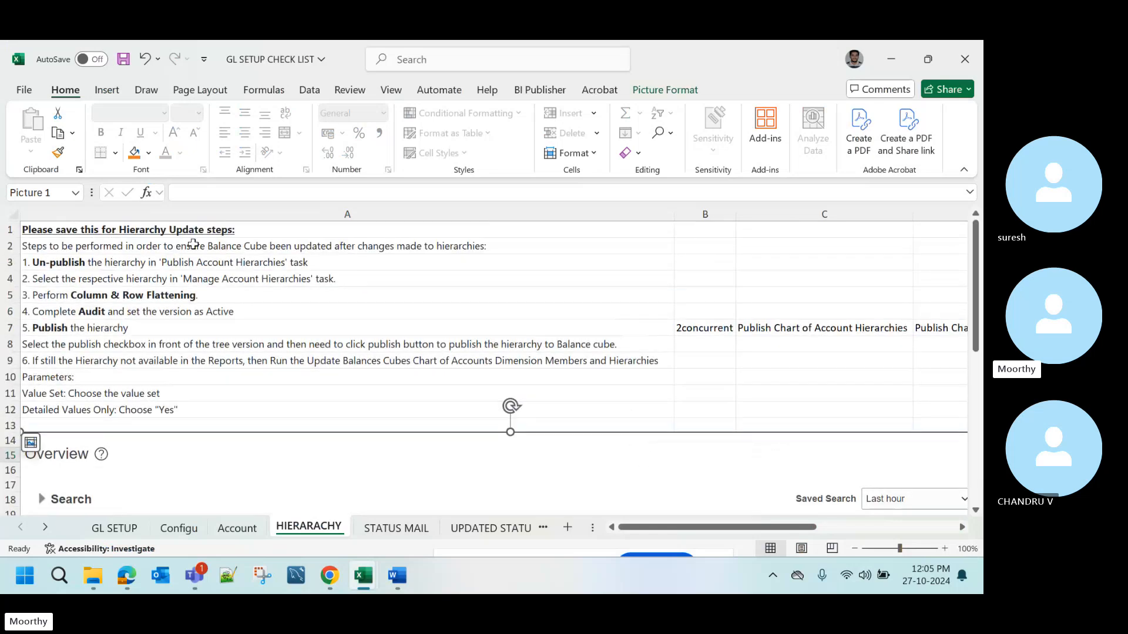
scroll(306, 409, down, 2)
scroll(306, 409, down, 6)
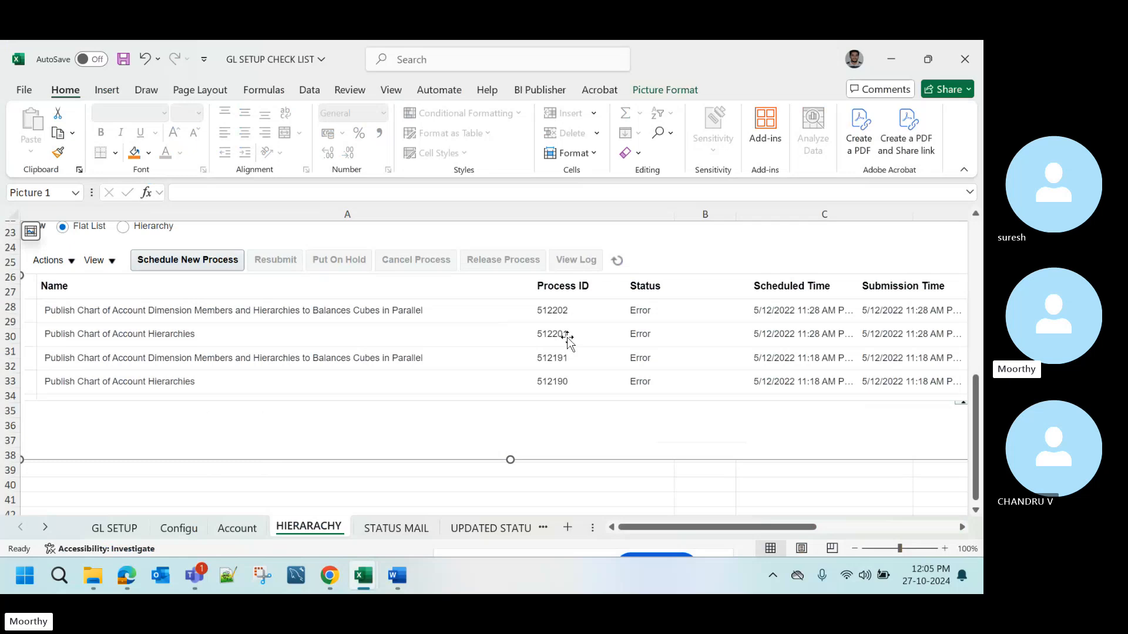
scroll(292, 292, up, 2)
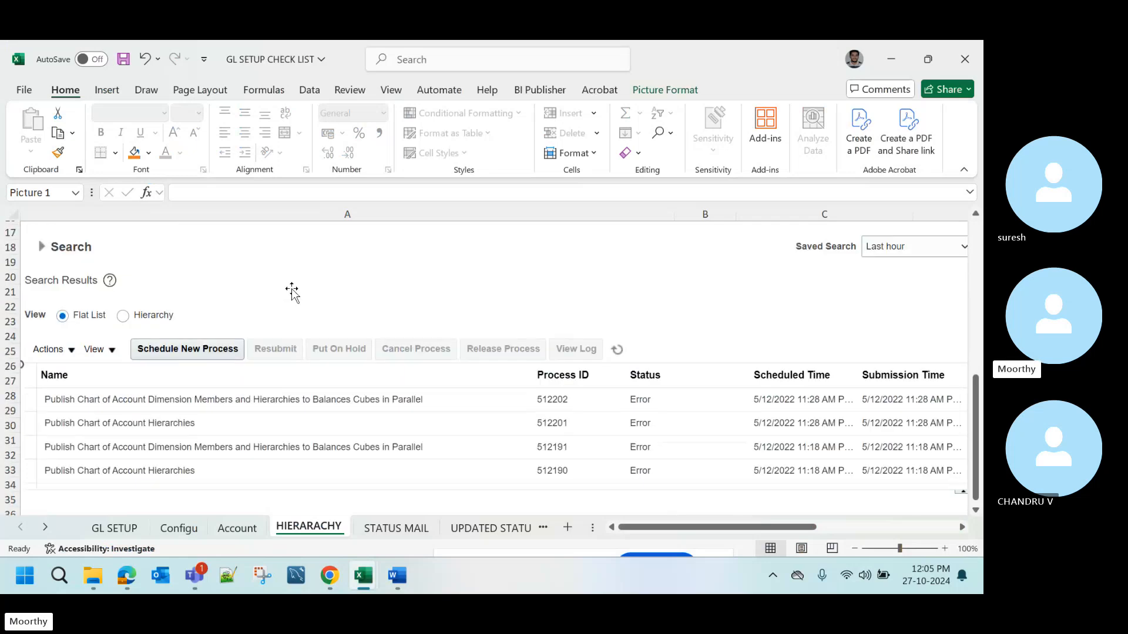
- Walk through the hierarchy update steps cell by cell from A4 down to the publish instruction in A8
scroll(292, 292, up, 6)
click(166, 285)
key(Down)
key(Down)
key(Down)
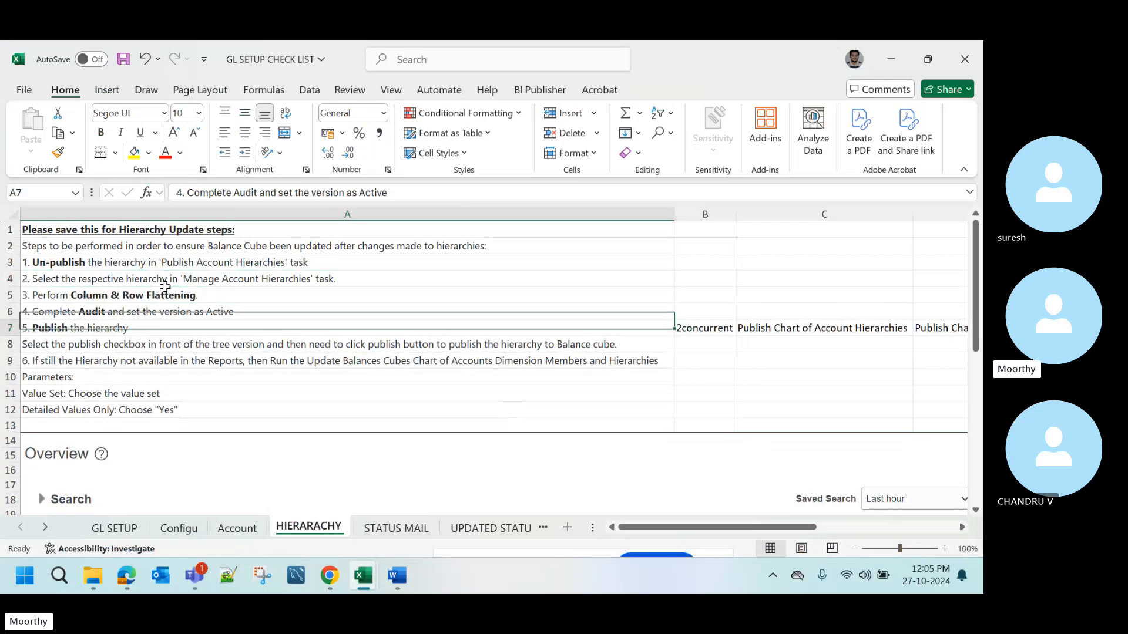
key(Down)
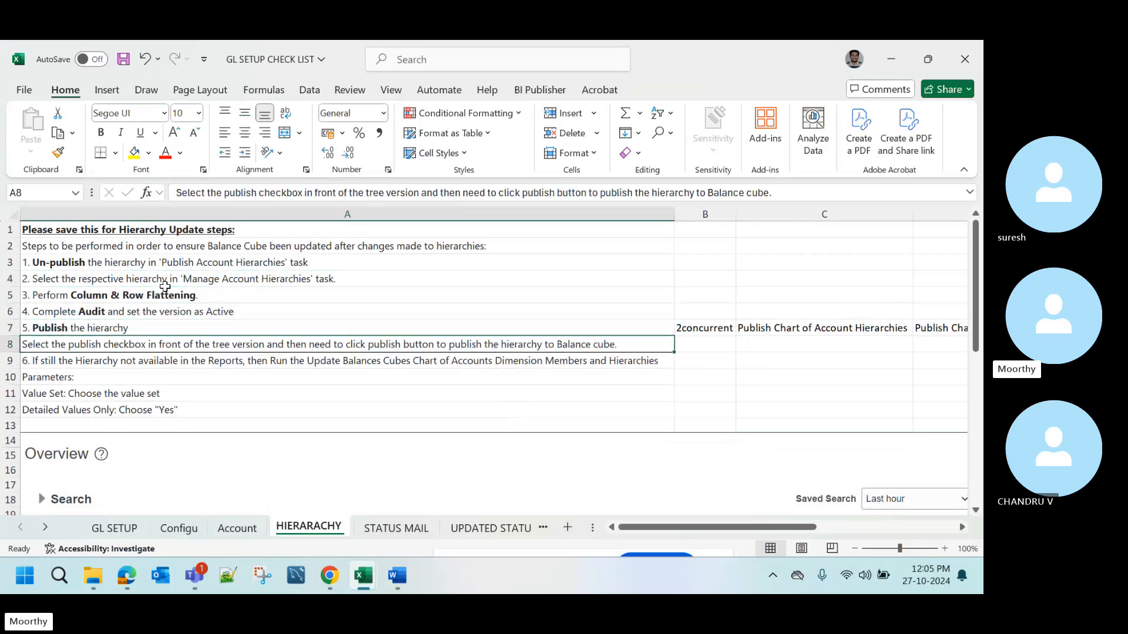
- Review the publish instructions in A7 and A8 and the balances cubes update fallback in A9
key(Up)
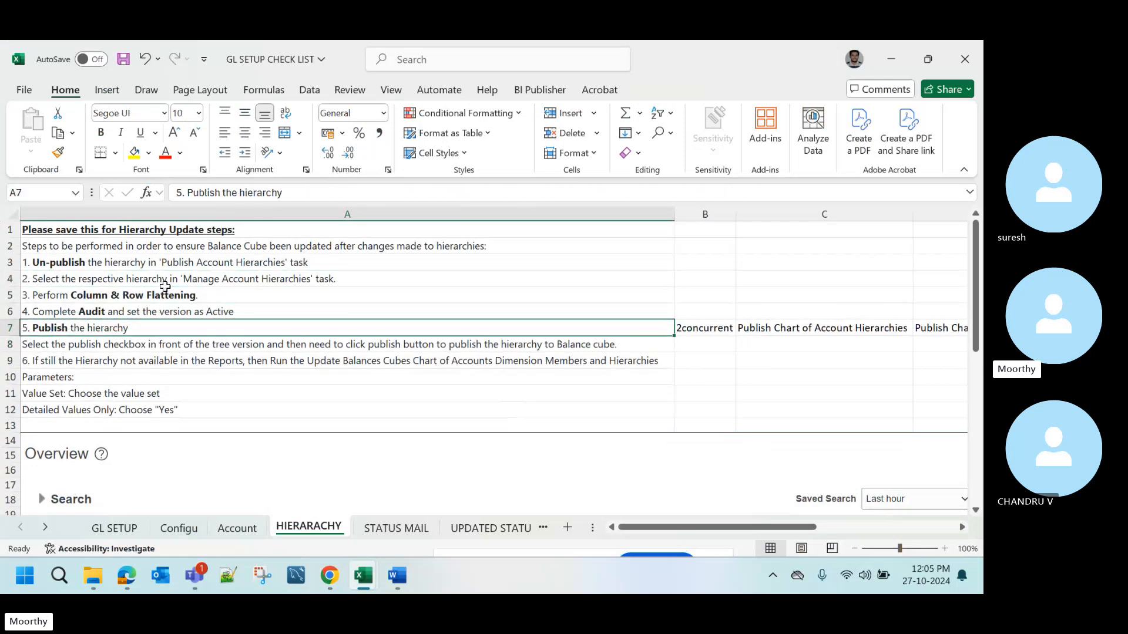
key(Down)
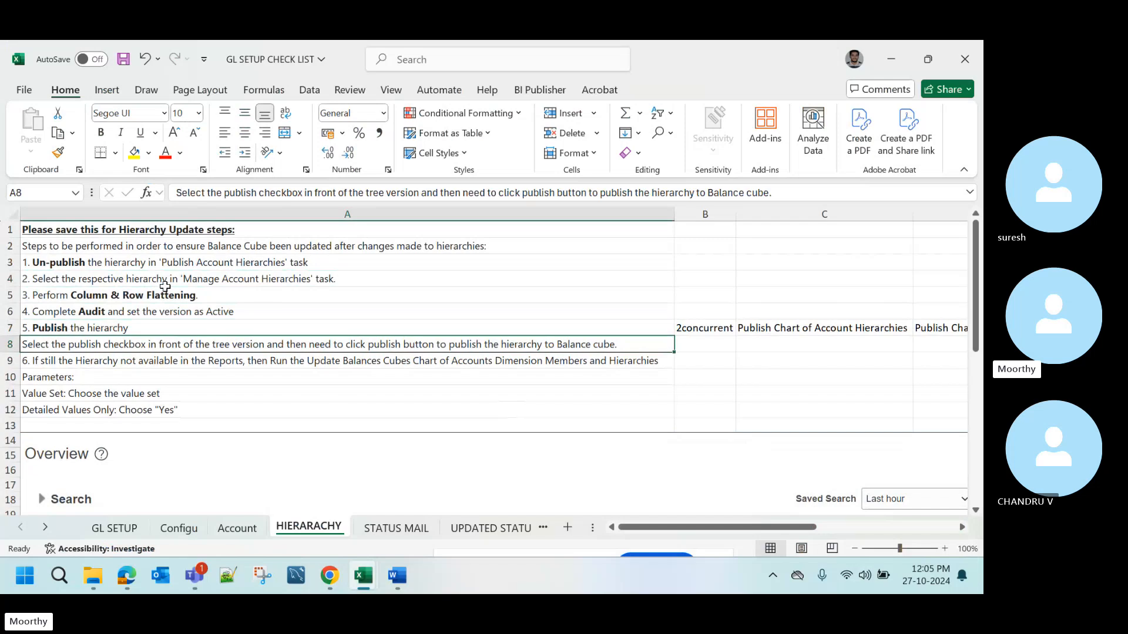
key(Down)
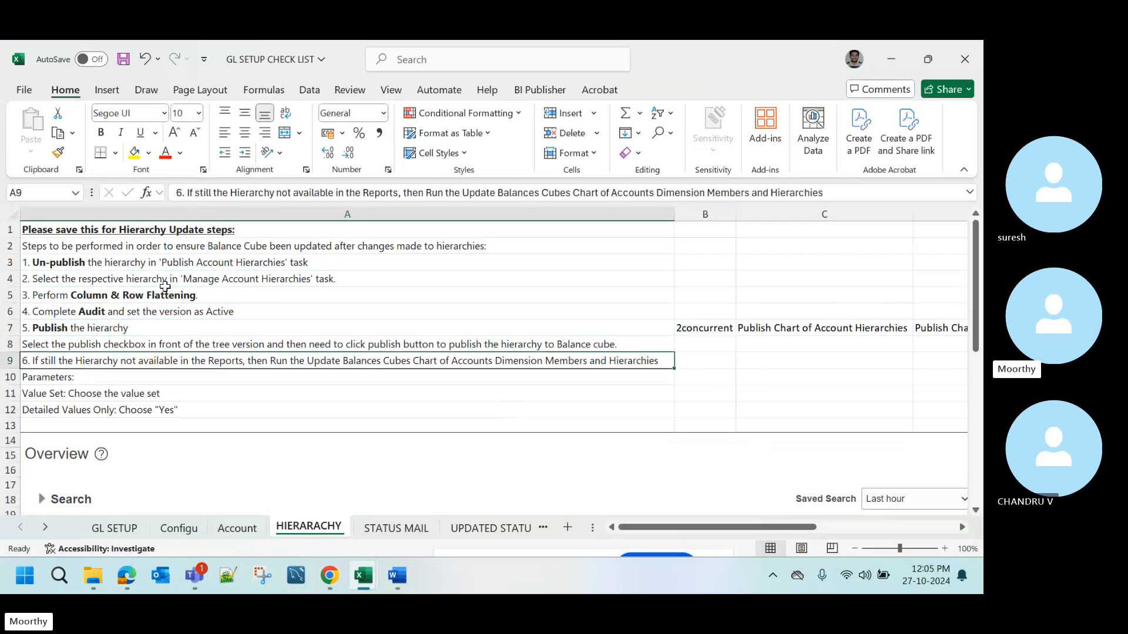
key(alt+Tab)
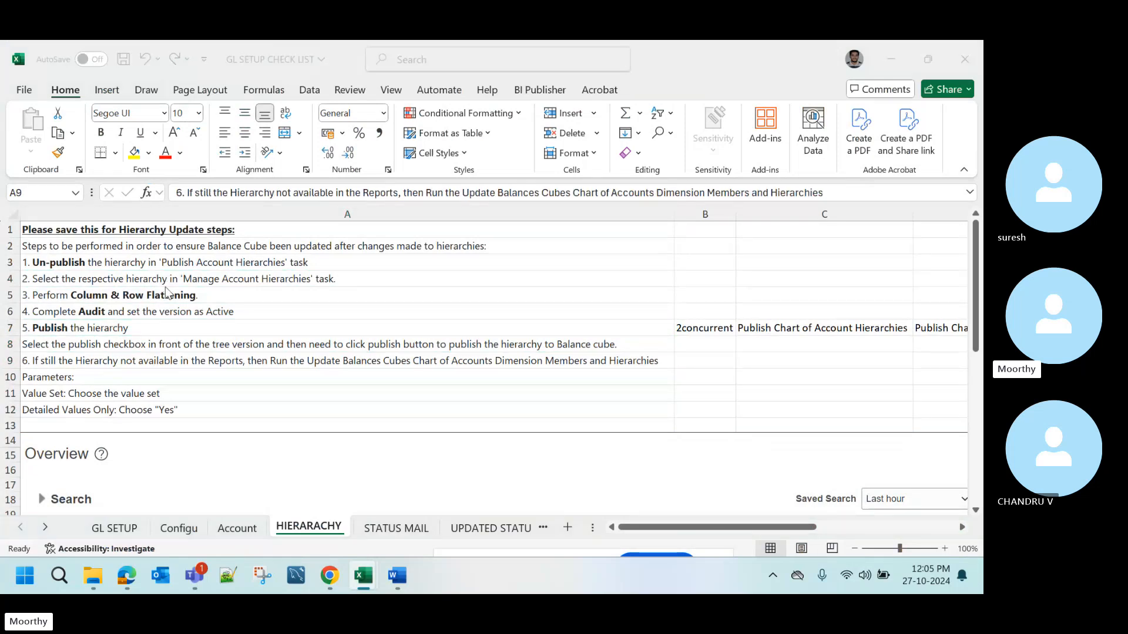
key(alt+Tab)
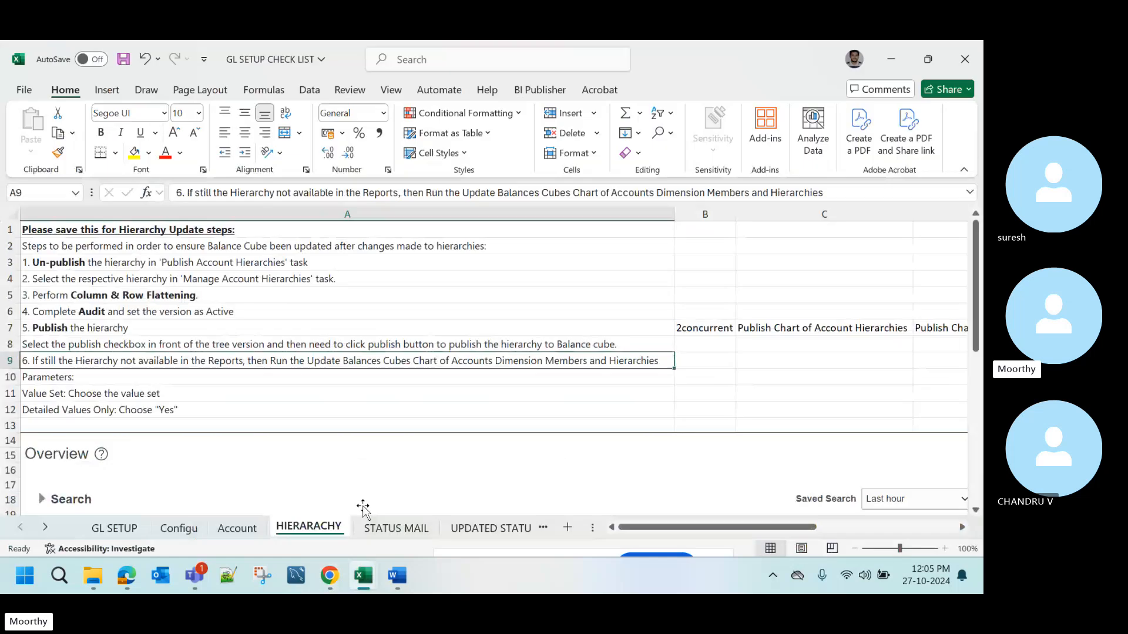
- Check the UPDATED STATUS sheet, then return to the HIERARACHY sheet in the GL SETUP CHECK LIST workbook
click(470, 528)
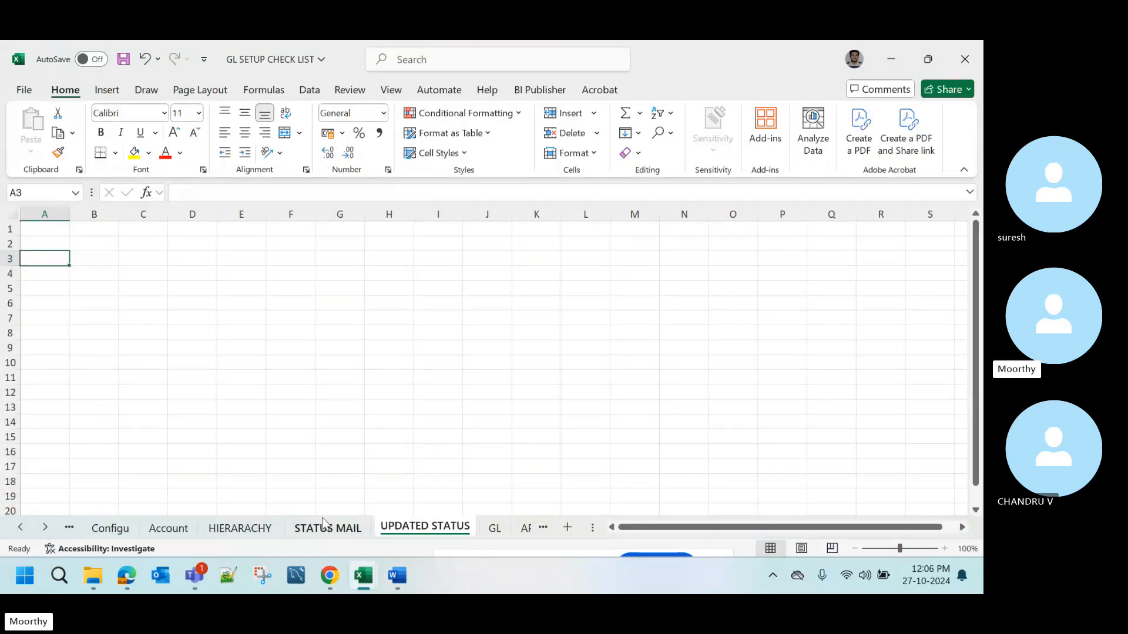
click(240, 528)
click(364, 576)
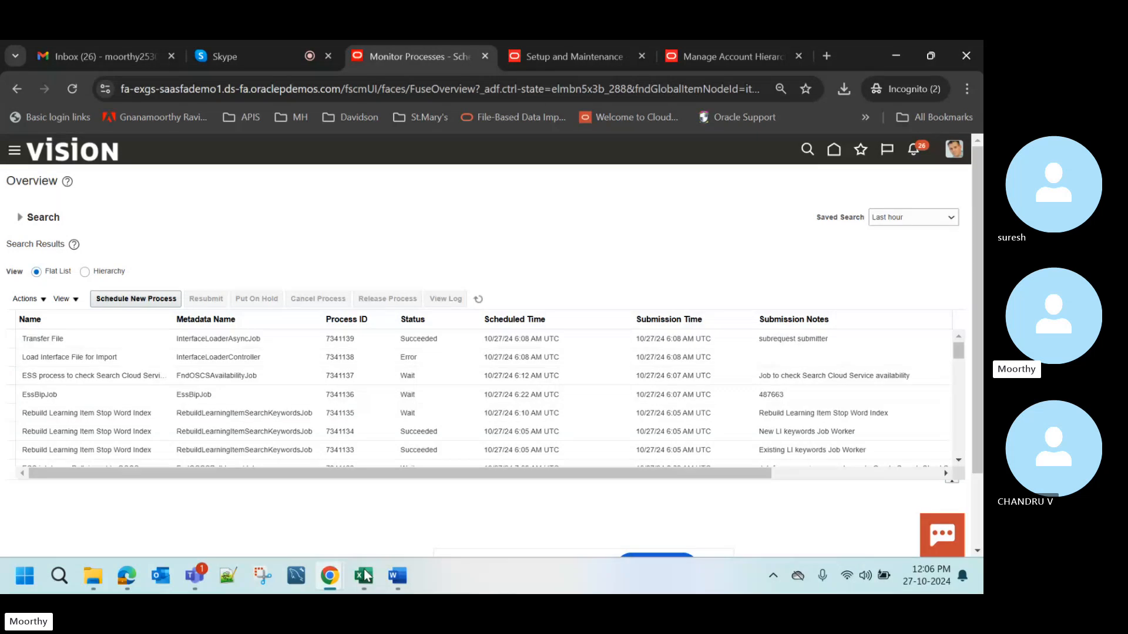
mouse_move(364, 576)
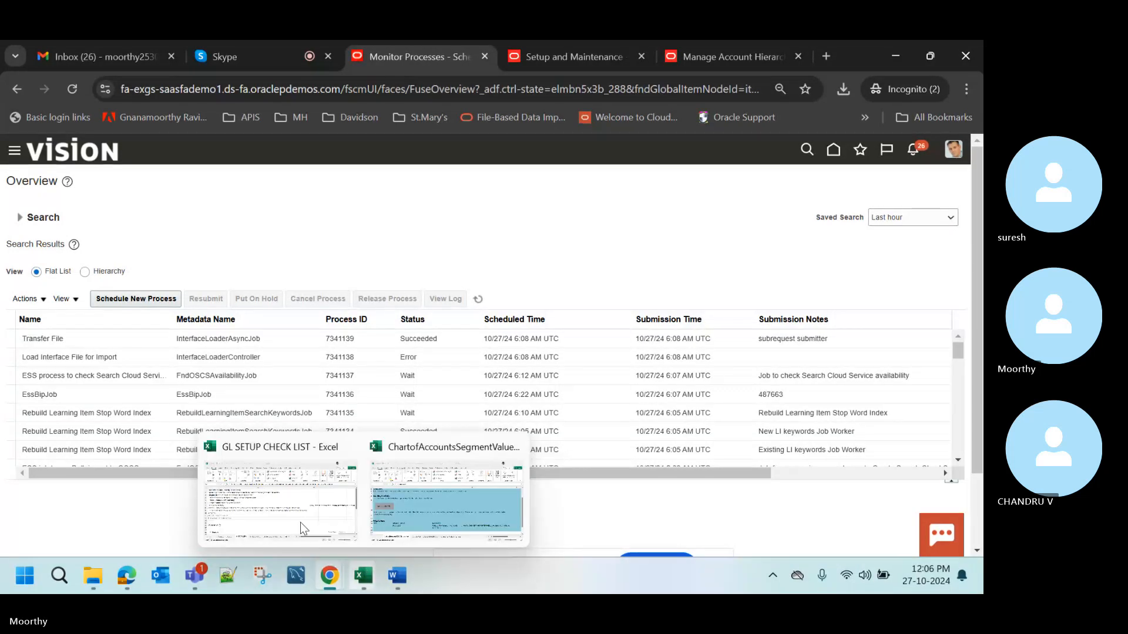
click(273, 503)
- Review the pending configurations on the Configu sheet and the task list on the GL SETUP sheet
click(110, 527)
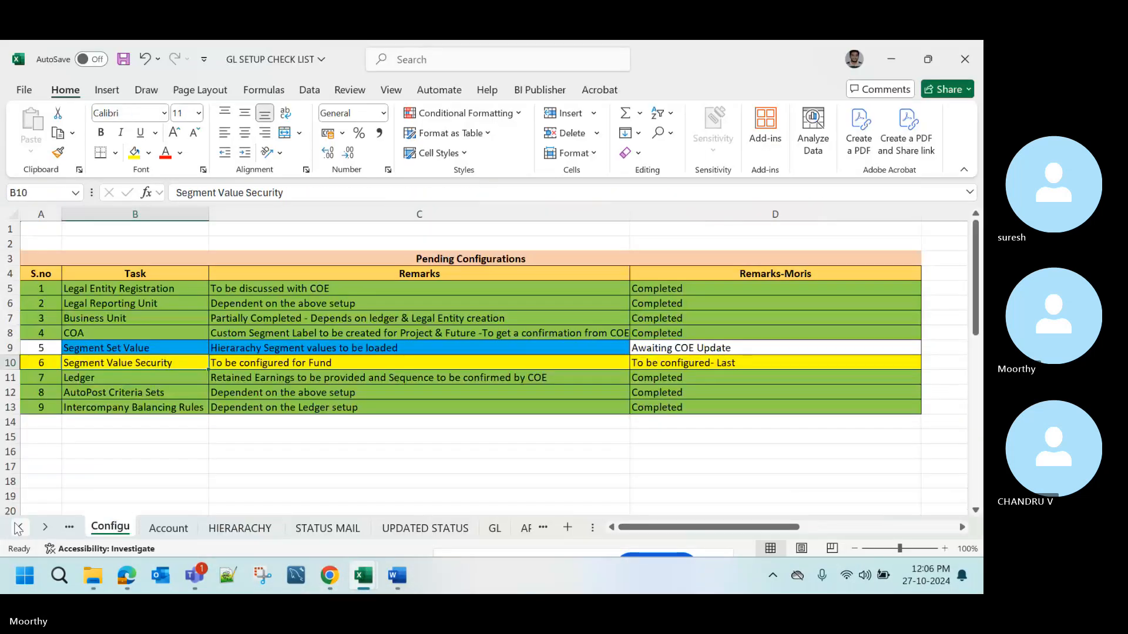
click(17, 529)
click(115, 527)
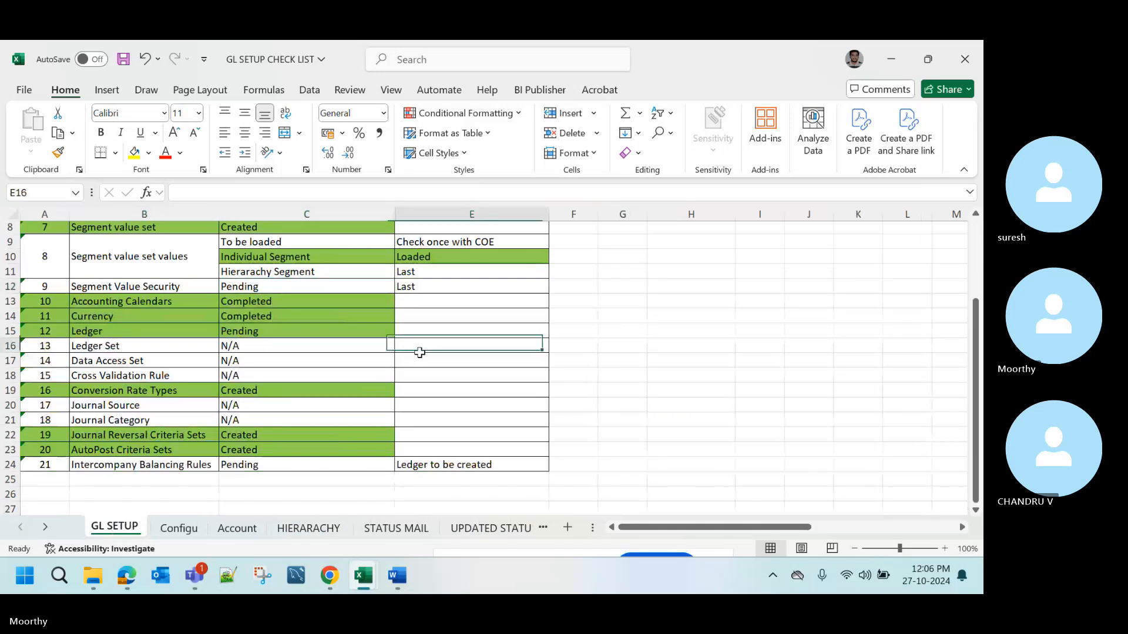
scroll(420, 356, down, 3)
scroll(419, 353, up, 5)
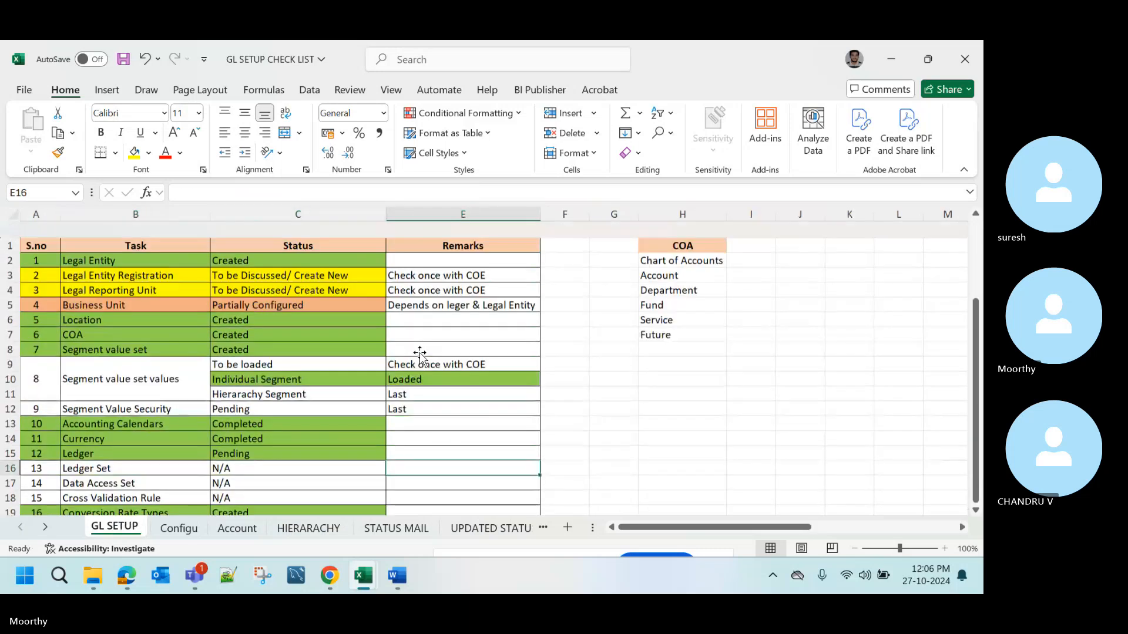
- Walk through the GL SETUP task rows from Segment value set values down to the Currency status in C14
click(507, 373)
key(Left)
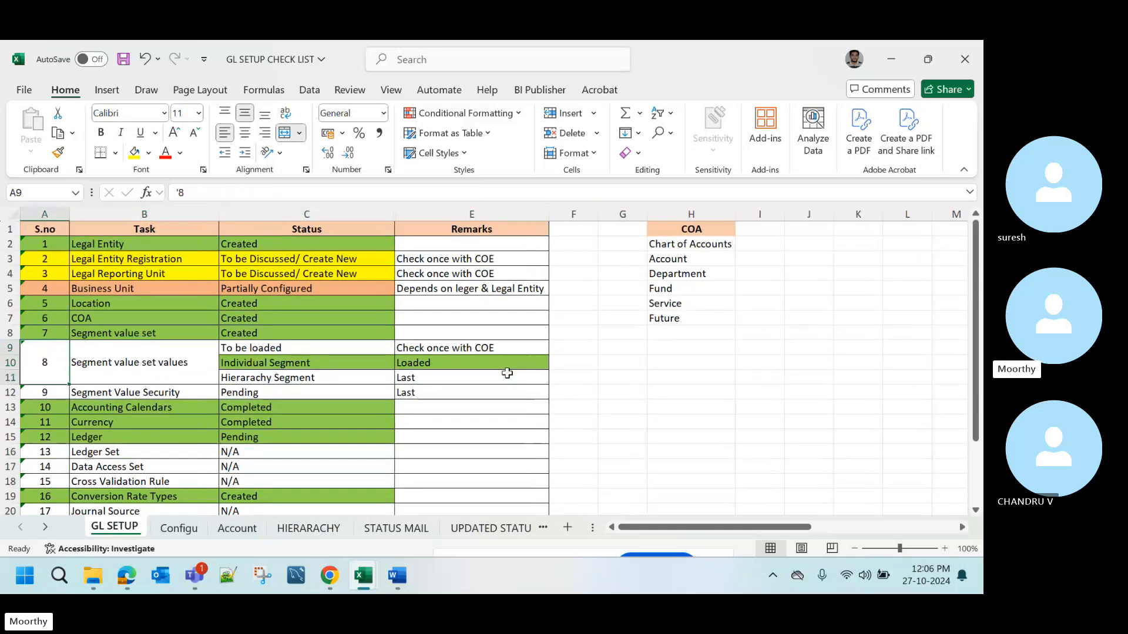
key(Left)
key(Down)
key(Down)
key(Right)
key(Down)
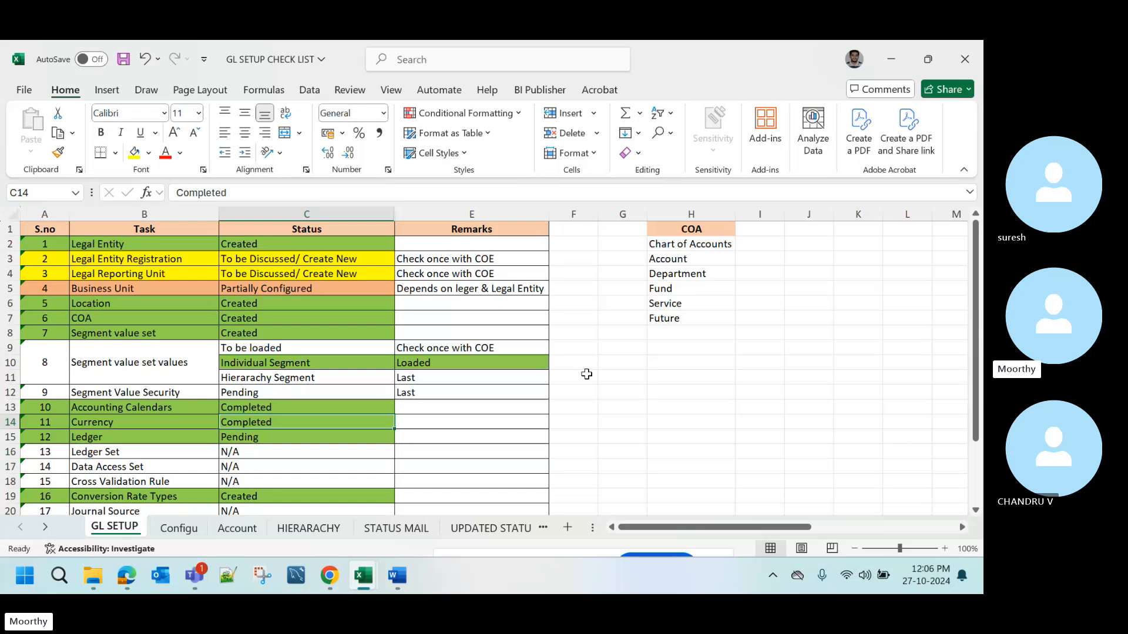
- Switch from Excel to Chrome and bring up the Skype training call
key(alt+Tab)
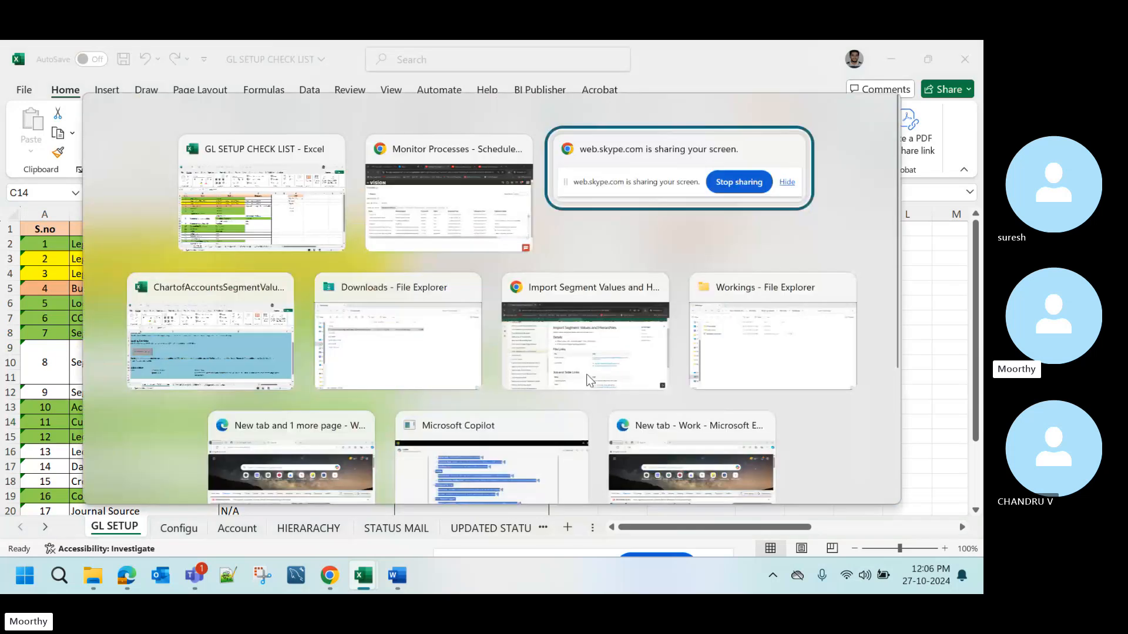
key(alt+Tab)
key(alt+shift+Tab)
key(alt+shift+Tab)
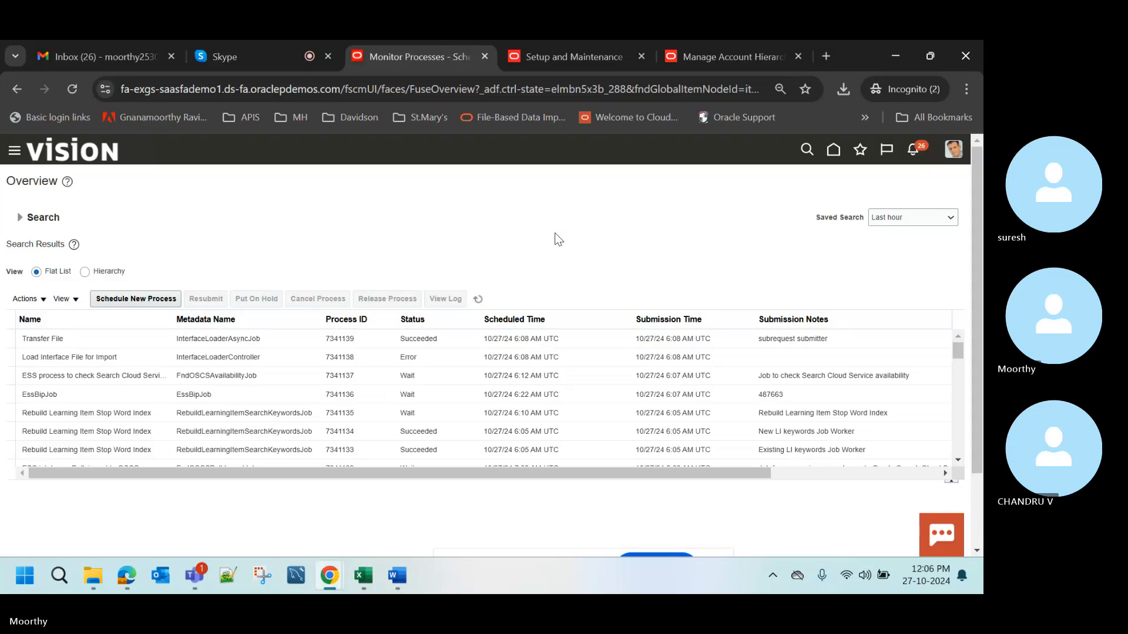
key(ctrl+shift+Tab)
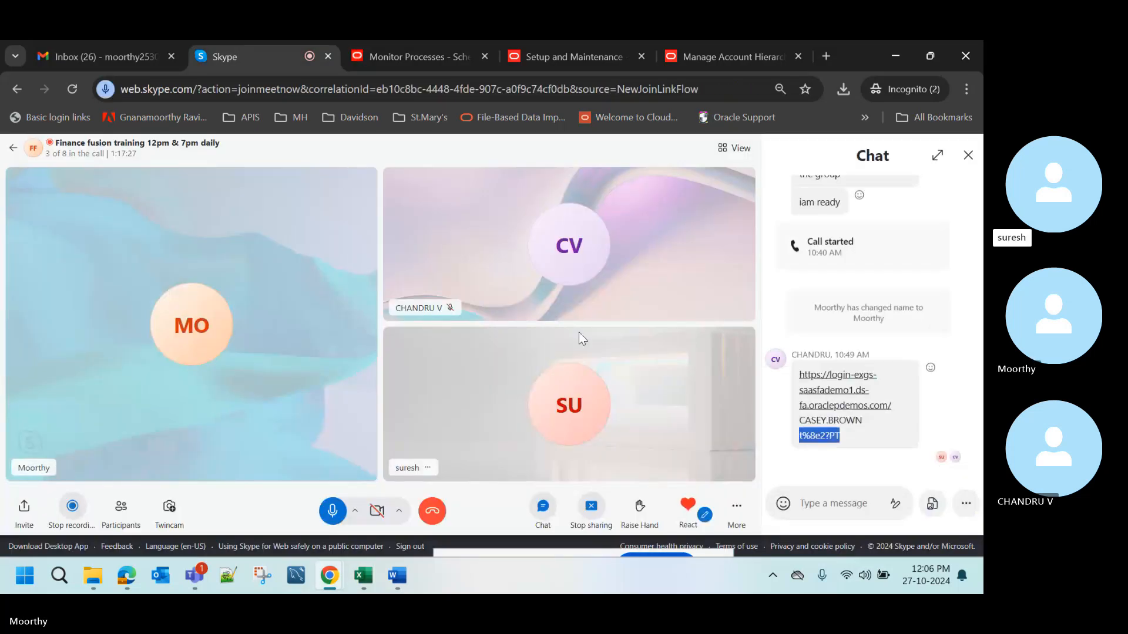